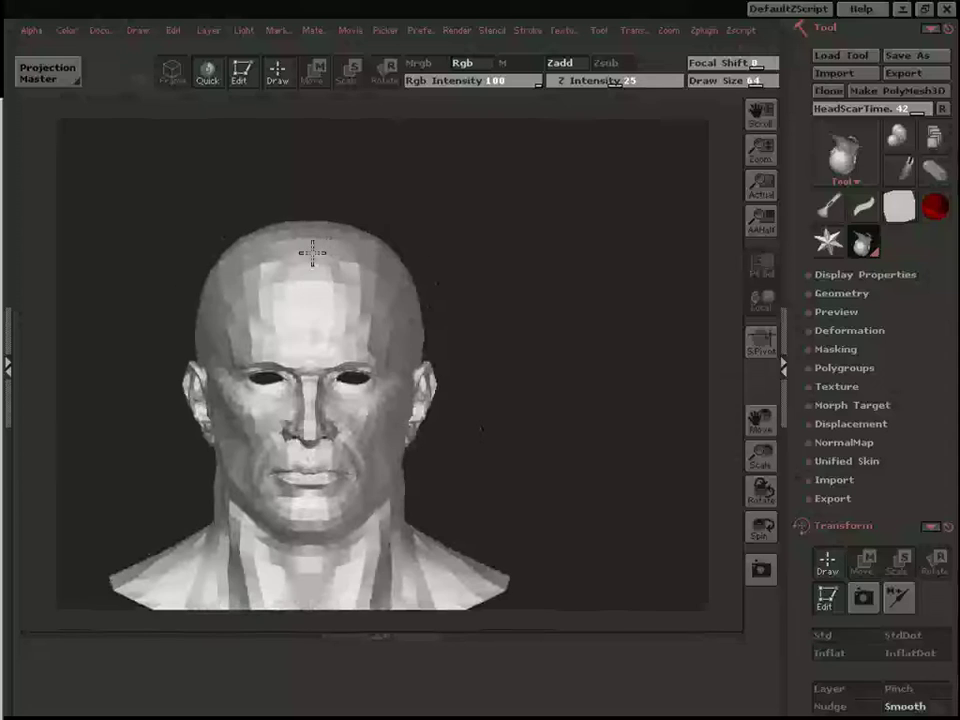
Step: Store a morph target for the head and subdivide its mesh twice to subdivision level 3
click(844, 404)
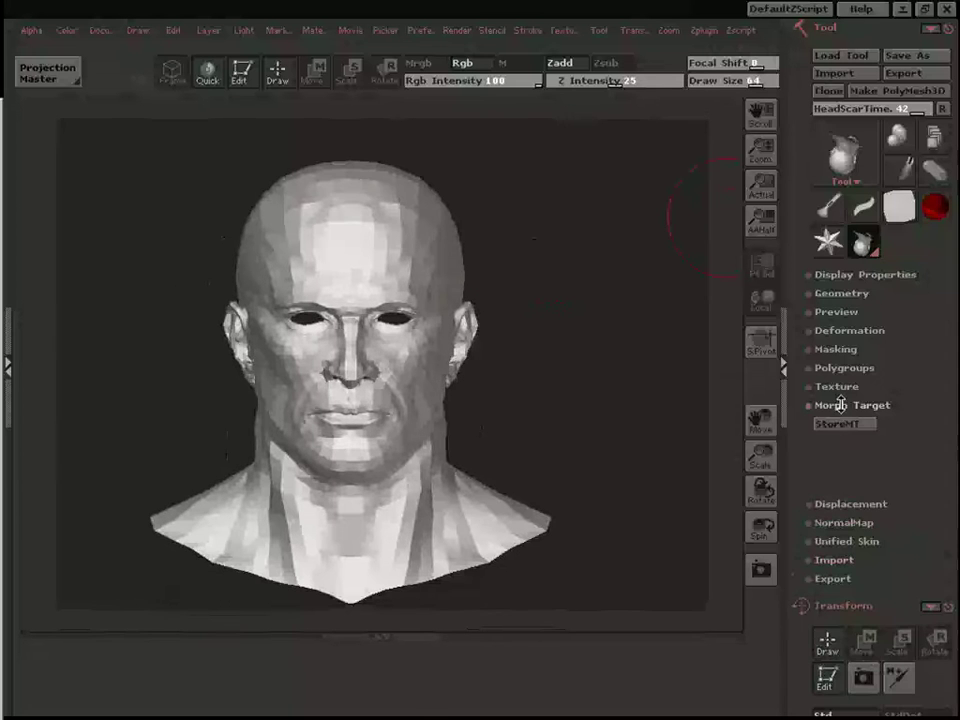
click(842, 424)
drag(598, 374, 642, 364)
click(841, 293)
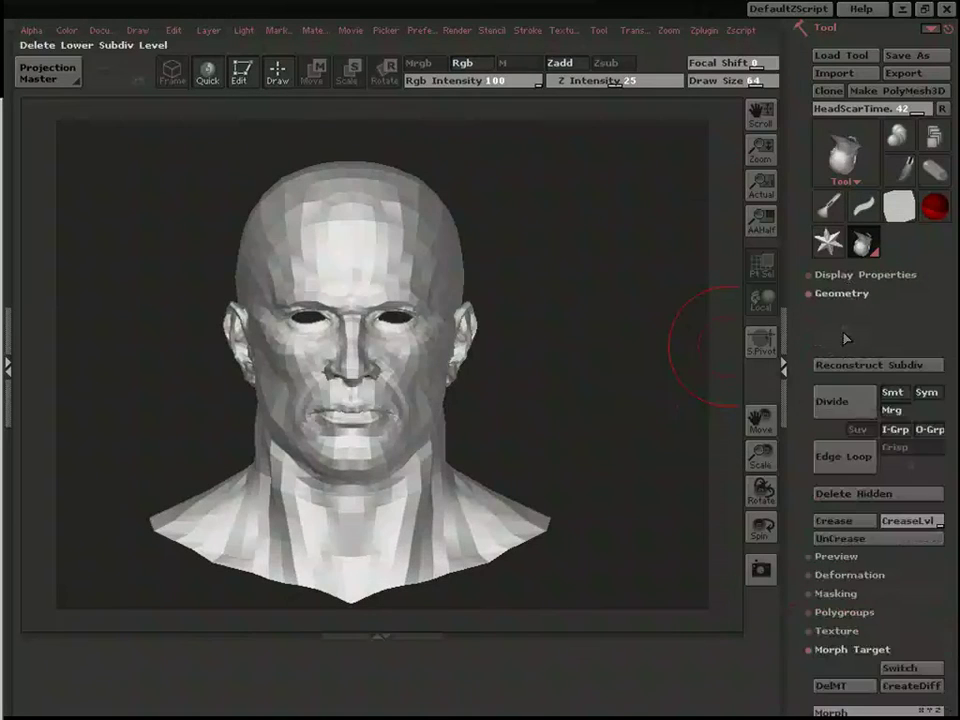
click(846, 400)
click(846, 400)
Step: Shade the head with a dark grey colour and BasicMaterial, and reduce the material's specular
click(100, 30)
mouse_move(62, 36)
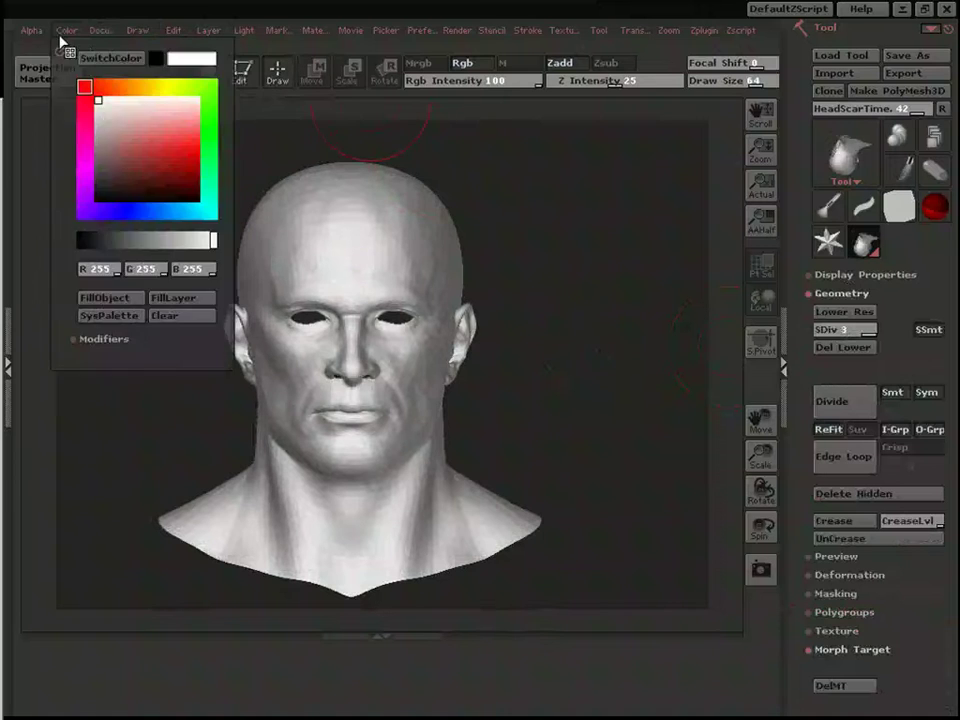
click(94, 143)
mouse_move(315, 32)
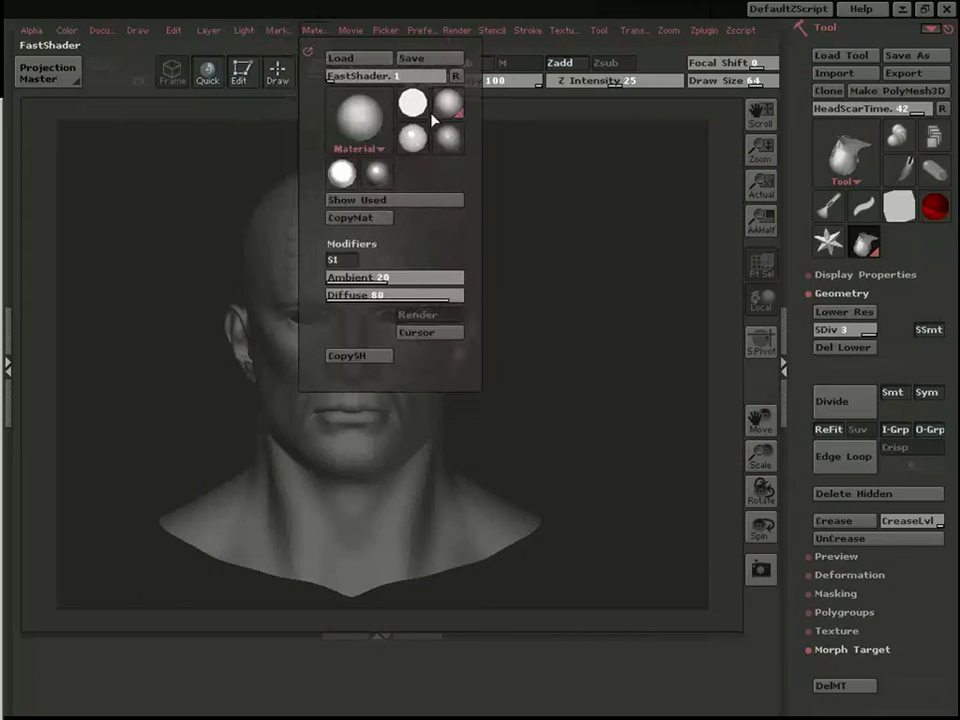
click(444, 137)
click(363, 331)
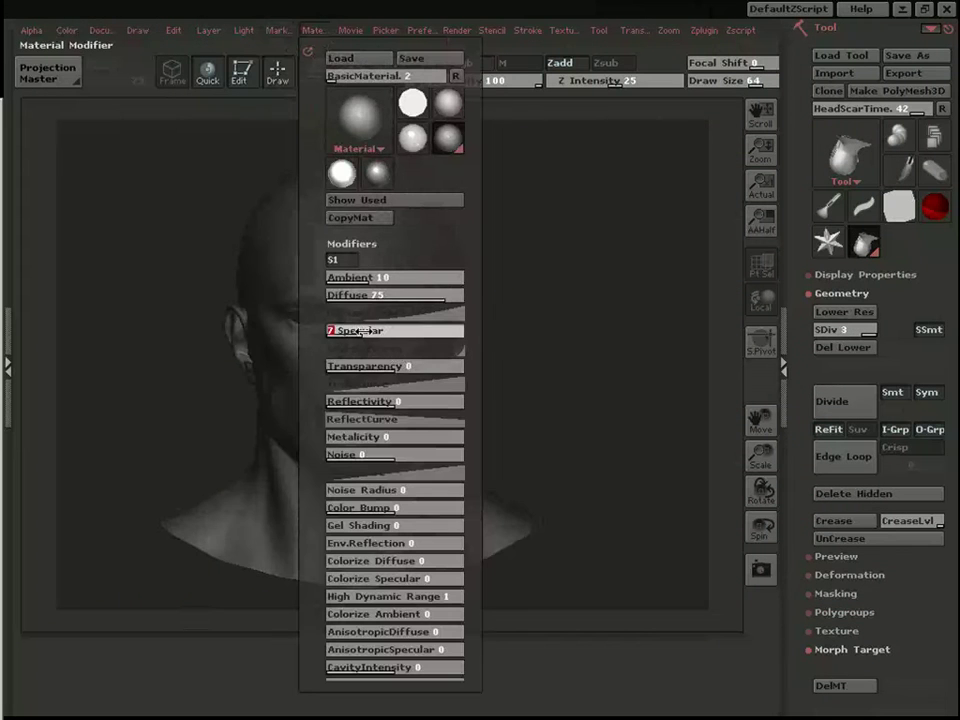
drag(705, 203, 724, 240)
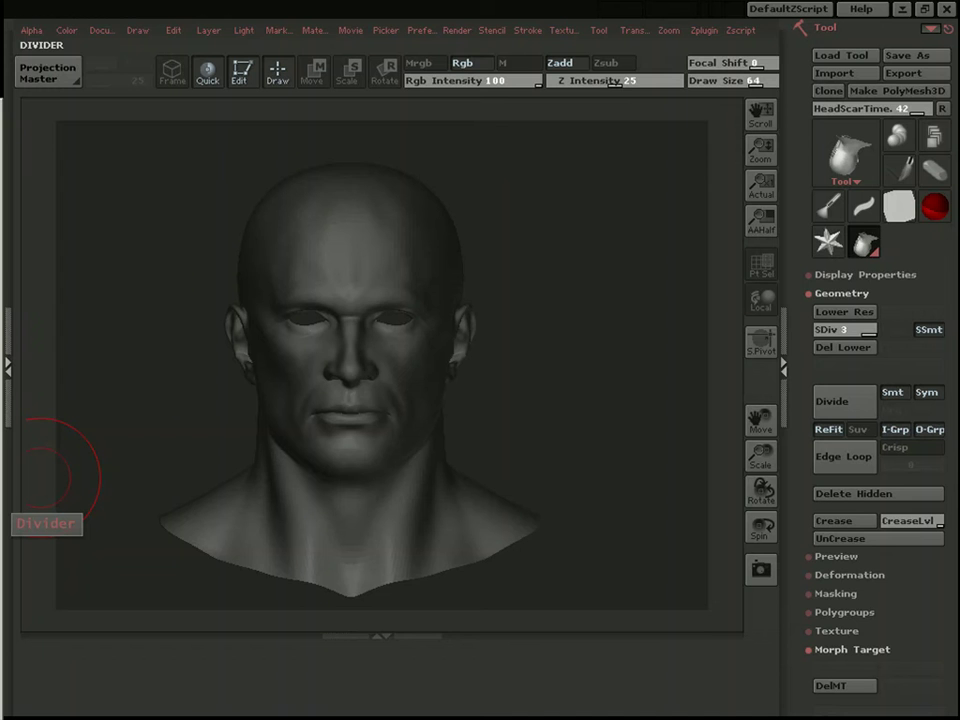
Step: Sculpt vertical frown creases between the eyebrows with Z Intensity 13, using draw sizes 24 and 44
mouse_move(576, 321)
mouse_down()
mouse_move(585, 334)
mouse_move(563, 422)
mouse_move(622, 417)
mouse_move(612, 448)
mouse_up()
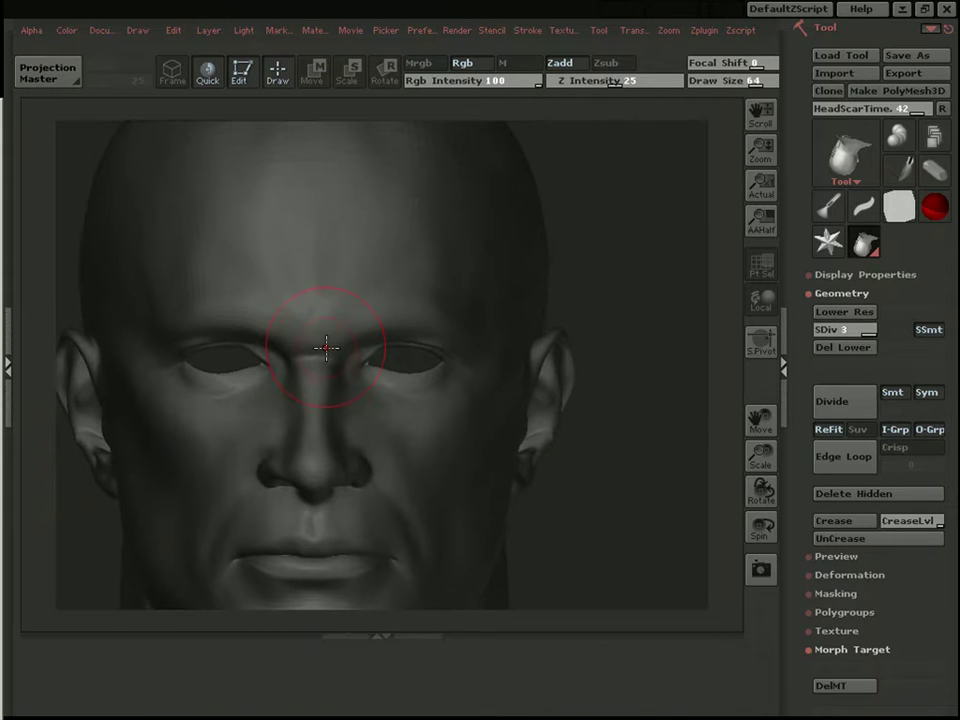
key(bracketleft)
key(bracketleft)
key(bracketleft)
key(bracketleft)
click(617, 80)
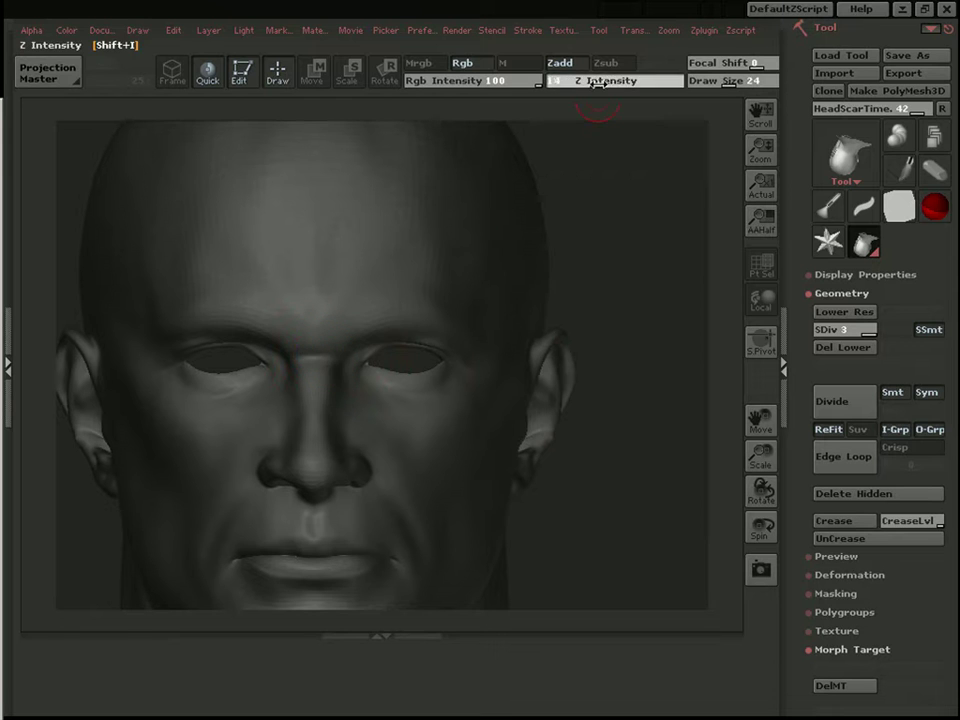
text(13)
key(Return)
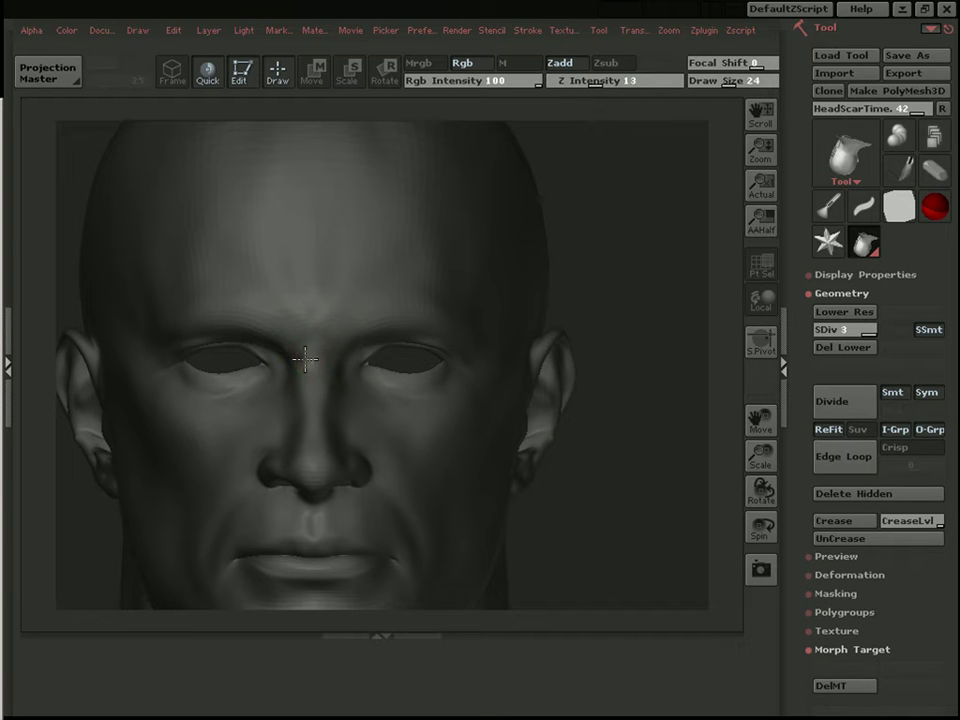
key(bracketright)
key(bracketright)
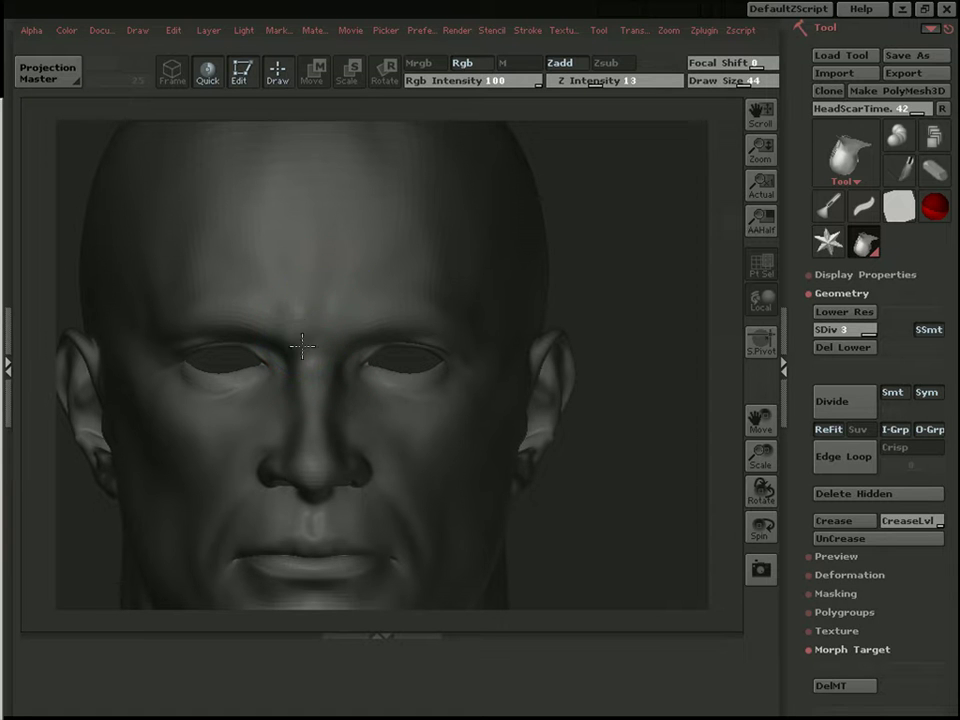
Step: Deepen the brow furrow and refine the nose bridge from a three-quarter view, reducing the draw size to 24
drag(662, 208, 521, 231)
drag(648, 204, 667, 227)
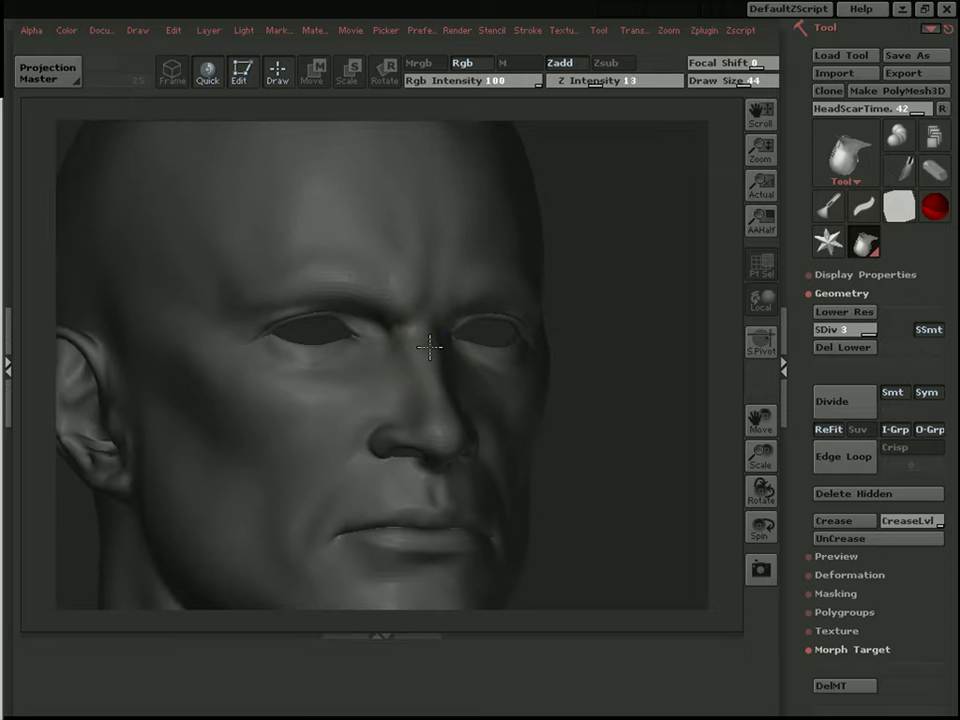
key(bracketleft)
key(bracketleft)
mouse_move(655, 228)
mouse_down()
mouse_move(578, 231)
mouse_move(617, 281)
mouse_move(616, 298)
mouse_up()
Step: Reshape the nostril wings and the area around the nose in Move mode at draw size 44
alt+click(625, 226)
click(307, 80)
key(bracketright)
key(bracketright)
key(bracketright)
key(bracketright)
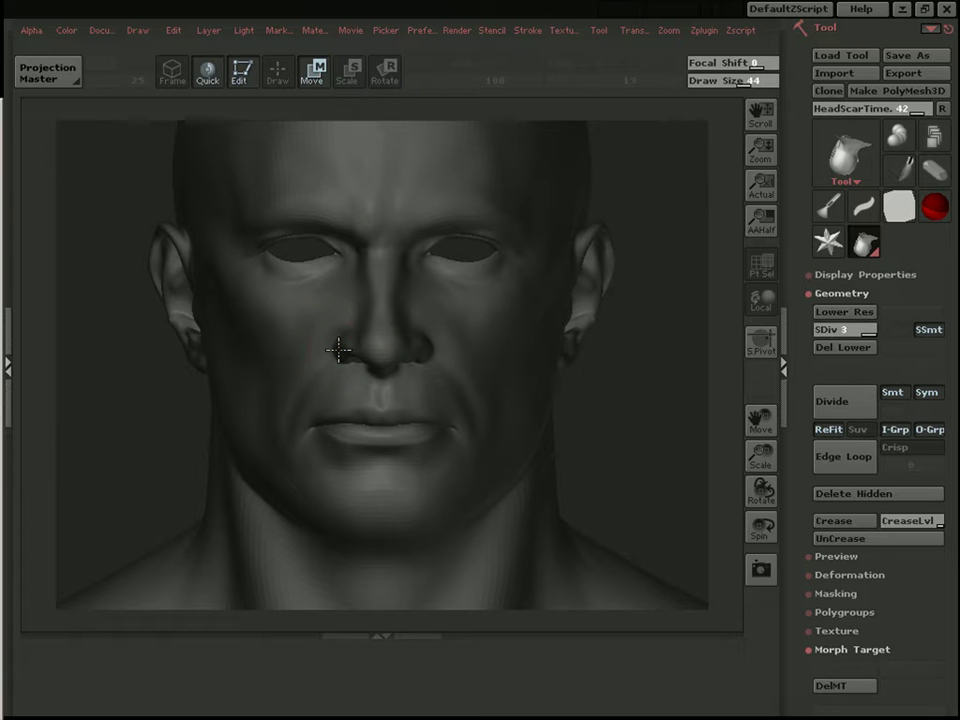
mouse_move(521, 307)
mouse_down()
mouse_move(465, 325)
mouse_move(526, 308)
mouse_up()
drag(435, 351, 431, 352)
mouse_move(662, 317)
mouse_down()
mouse_move(600, 313)
mouse_move(619, 300)
mouse_up()
Step: Refine and smooth the creases around the nostrils in Draw mode at draw size 14
click(285, 78)
key(bracketleft)
key(bracketleft)
key(bracketleft)
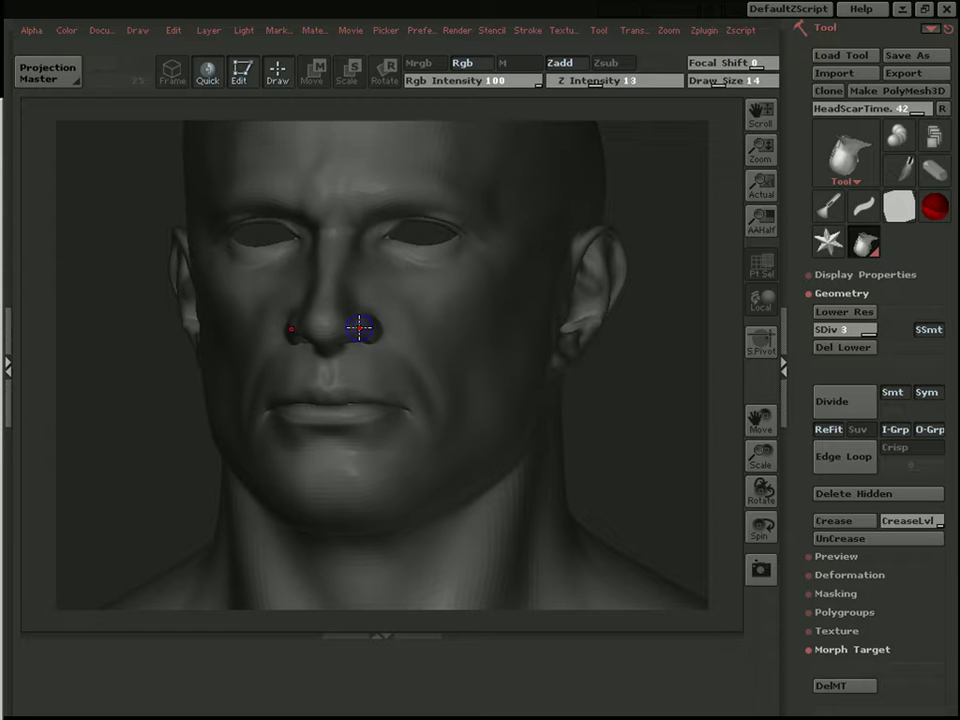
Step: Push the lower eyelid of the character's right eye upward in Move mode, starting at draw size 34
key(f)
mouse_move(634, 352)
shift+mouse_down()
mouse_move(643, 336)
mouse_move(638, 365)
shift+mouse_up()
mouse_move(138, 31)
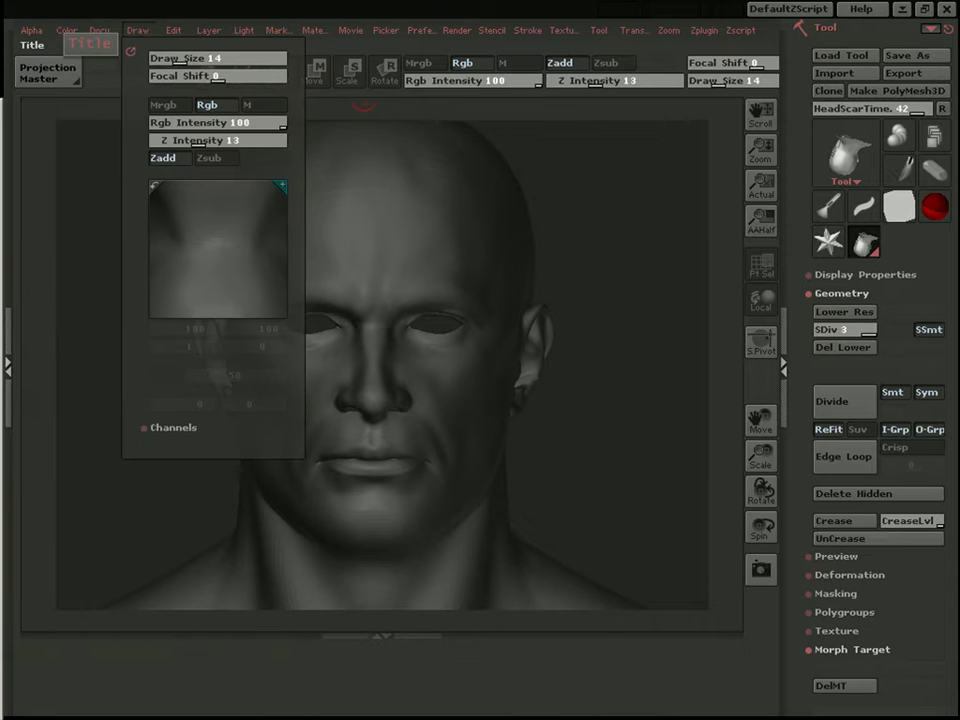
alt+drag(636, 291, 640, 346)
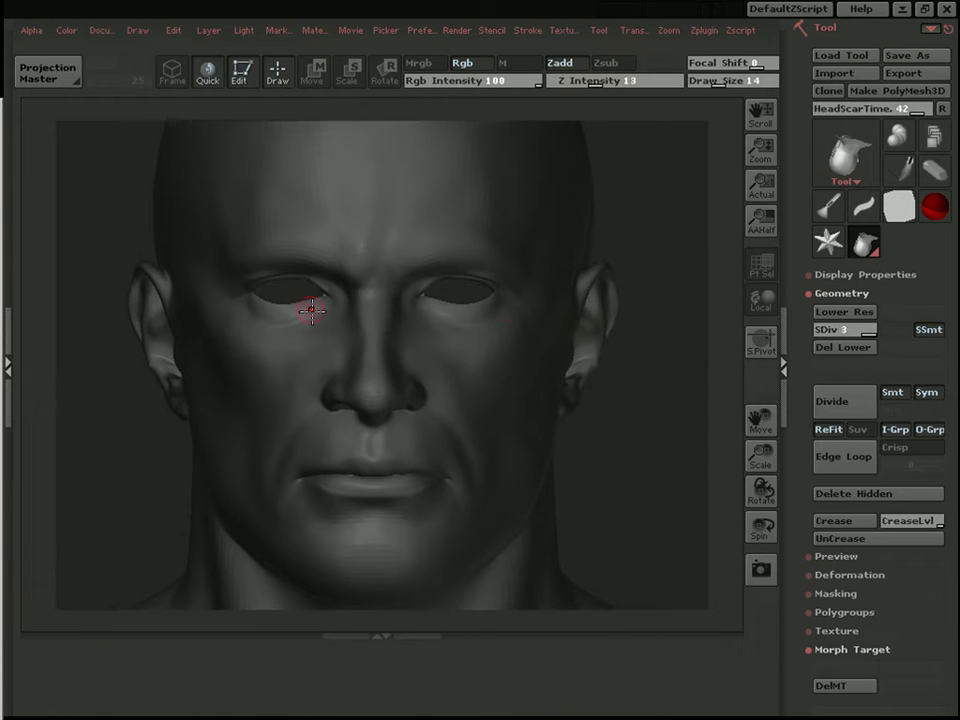
key(bracketleft)
key(w)
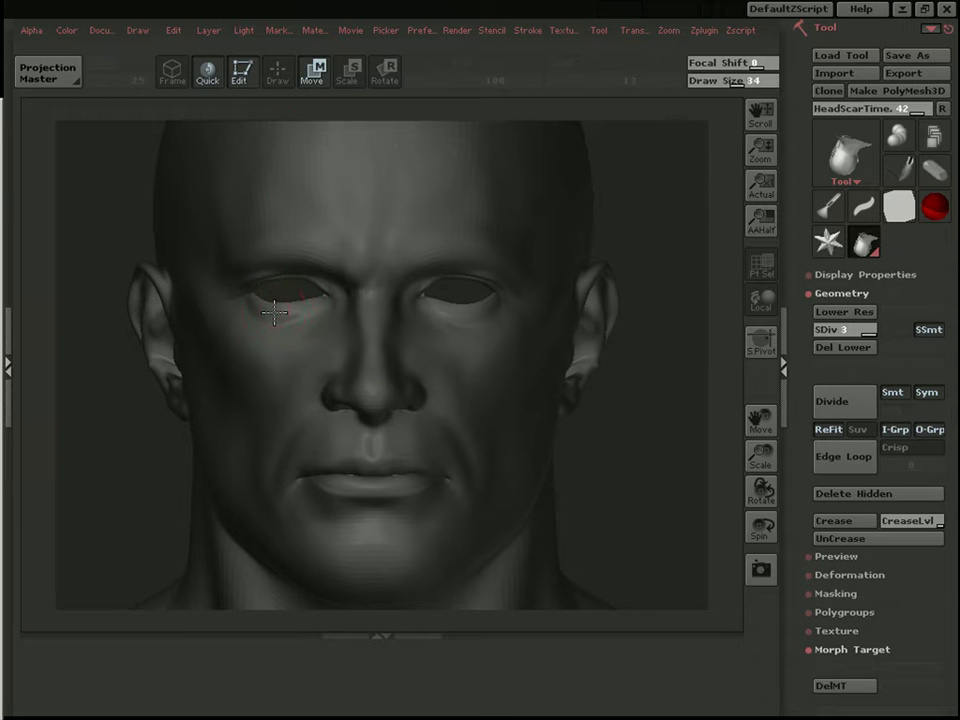
key(bracketleft)
key(bracketleft)
key(bracketright)
Step: Narrow the right eye opening further by moving its inner corner and lower lid at draw size 44
alt+drag(703, 268, 722, 246)
alt+drag(714, 198, 707, 325)
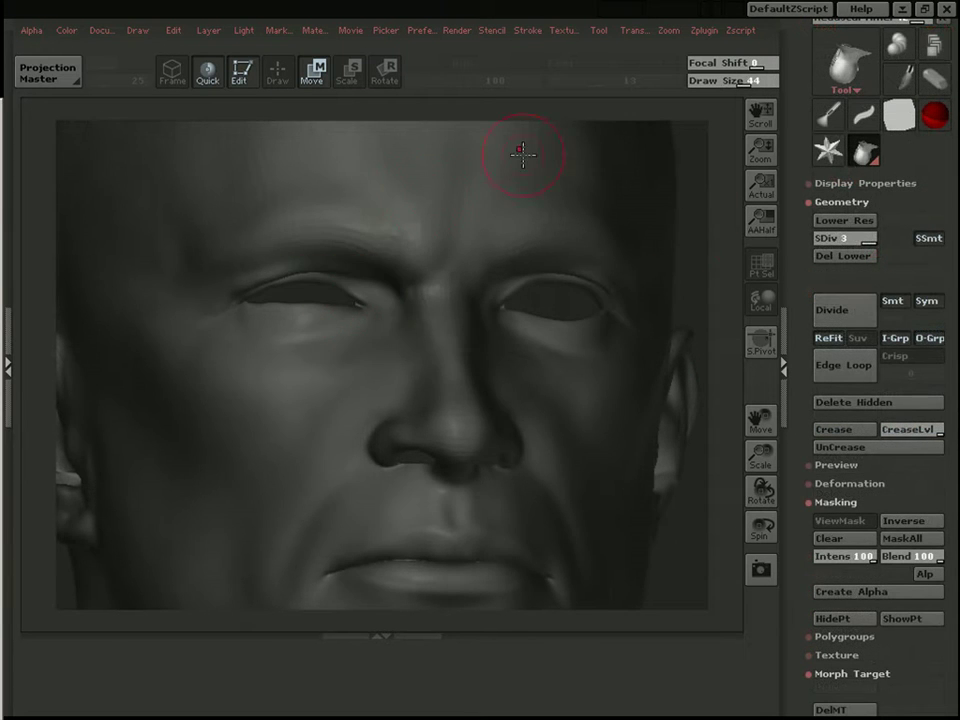
drag(720, 272, 699, 285)
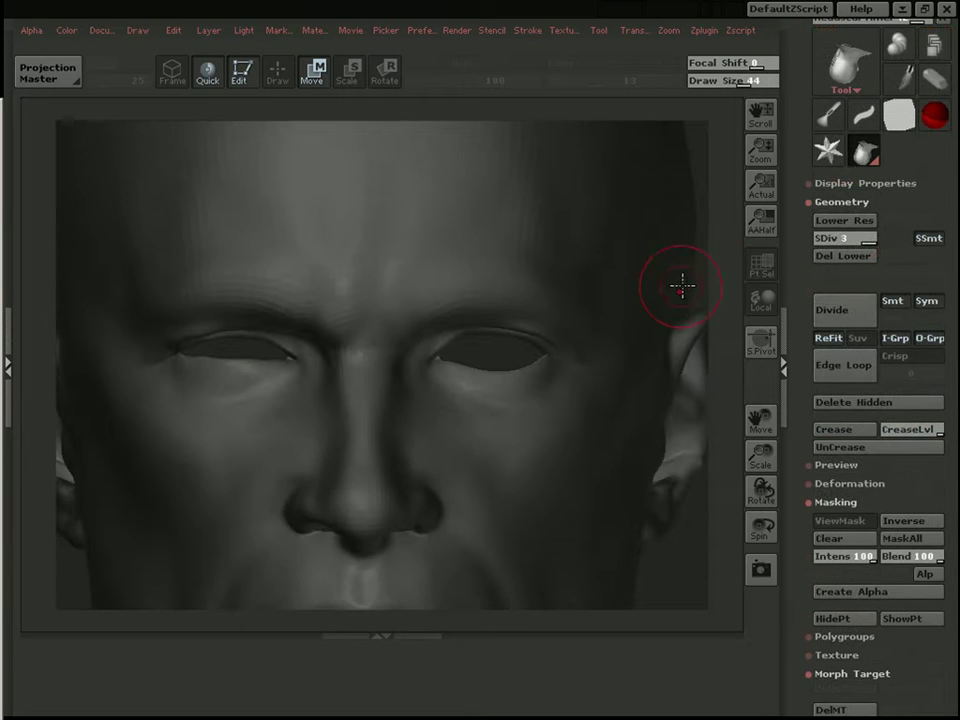
drag(302, 359, 287, 360)
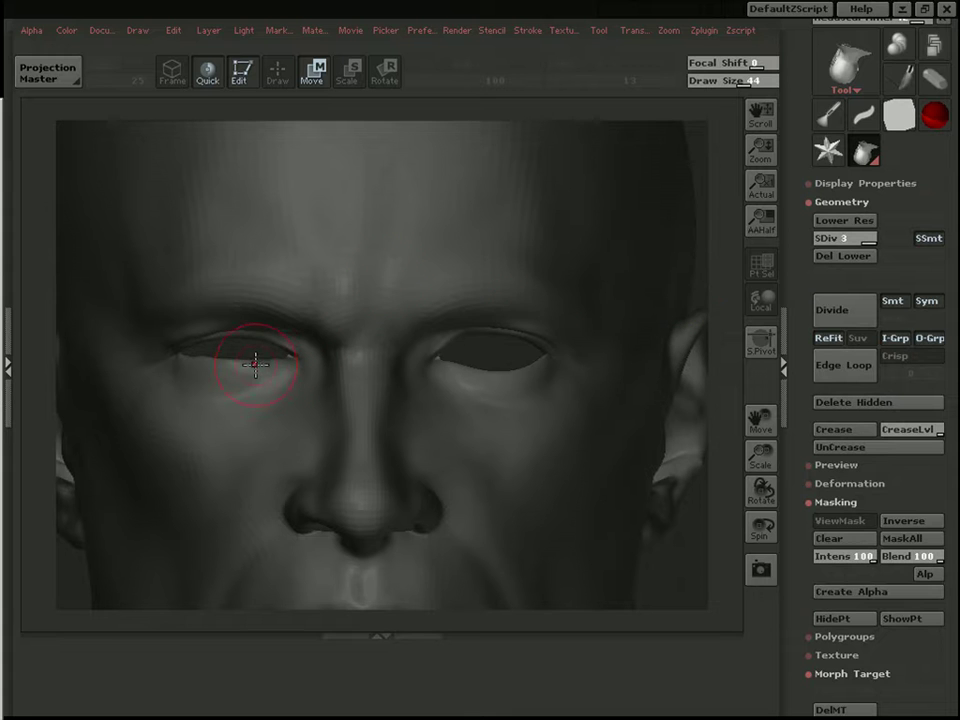
Step: Smooth the skin along the right eye's lower lid toward its outer corner in Draw mode at draw size 24
click(278, 72)
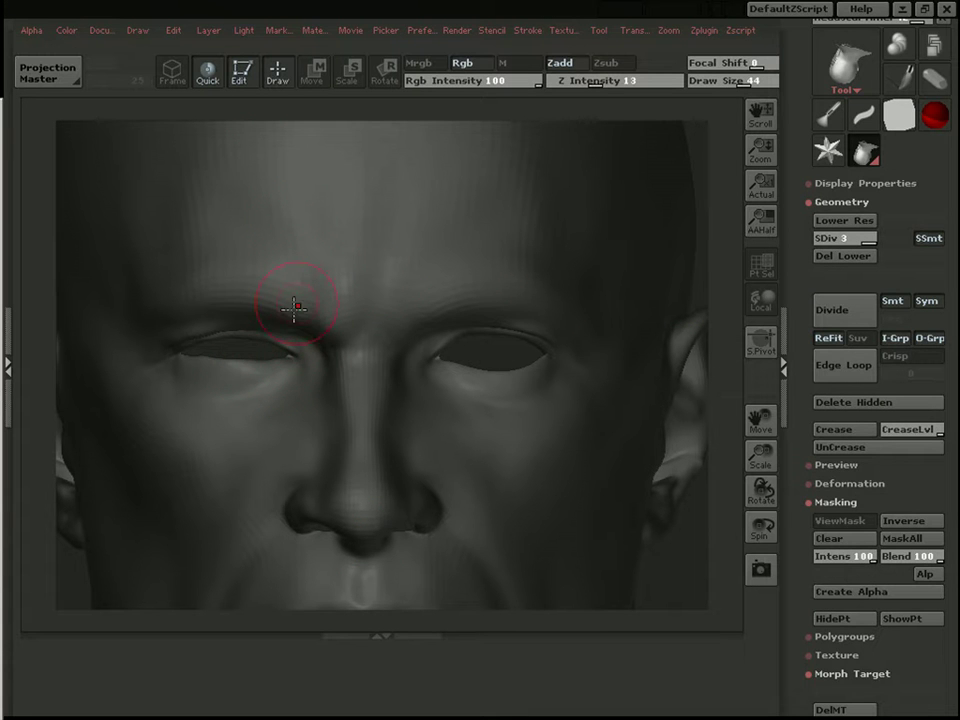
key(bracketleft)
key(bracketleft)
shift+drag(208, 362, 184, 358)
Step: Pull the right eye's upper and lower lids closer together in Move mode, using draw sizes up to 54
drag(722, 236, 765, 222)
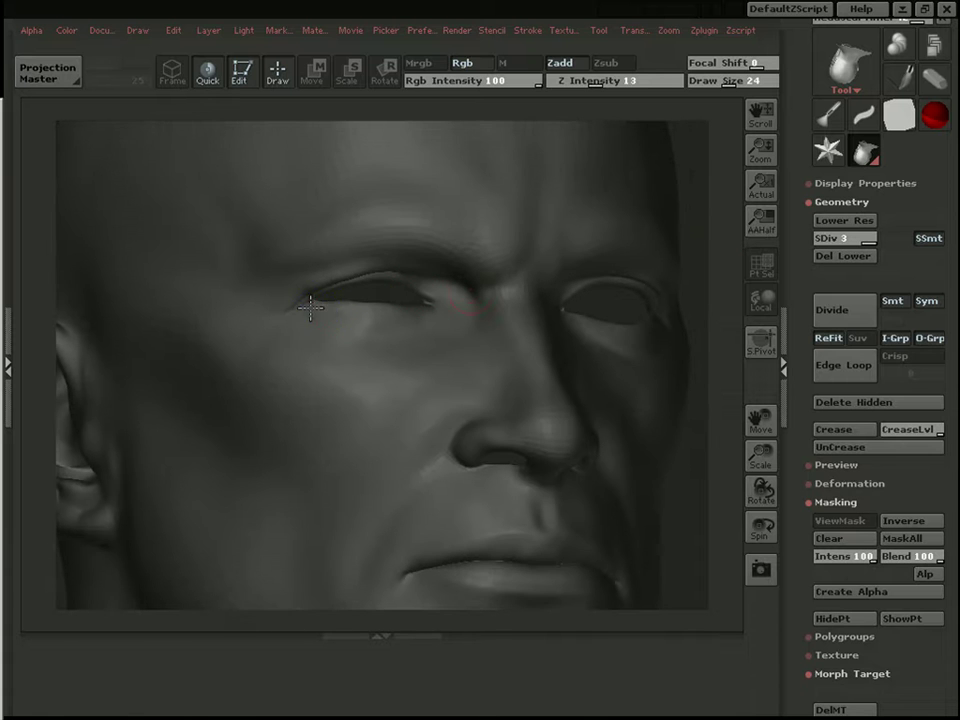
click(311, 70)
alt+drag(527, 111, 471, 406)
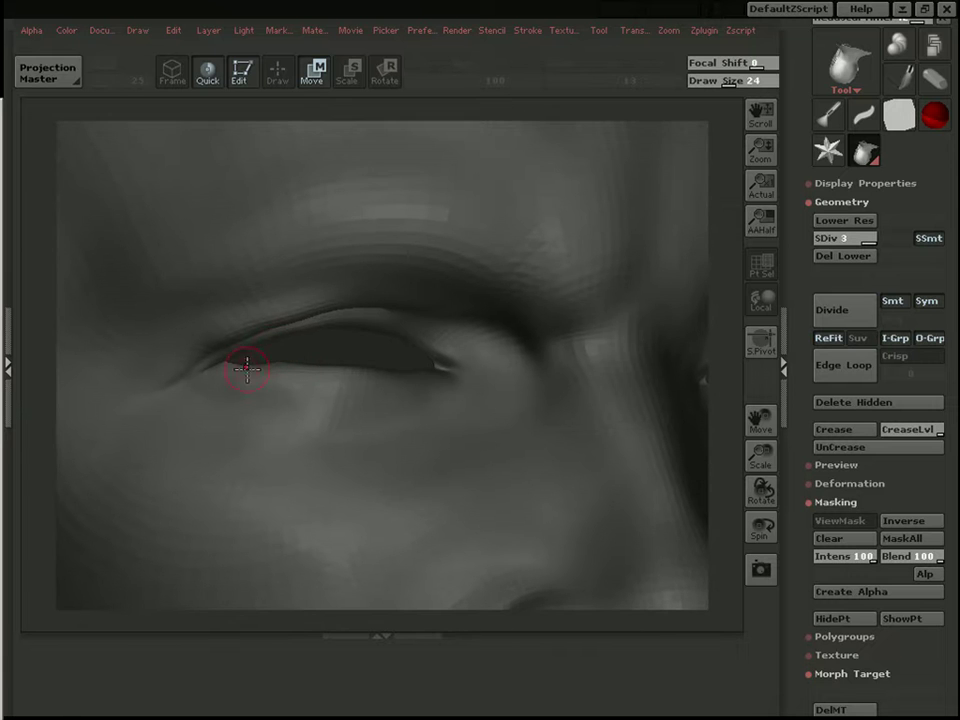
key(bracketright)
drag(256, 377, 250, 374)
key(bracketright)
key(bracketright)
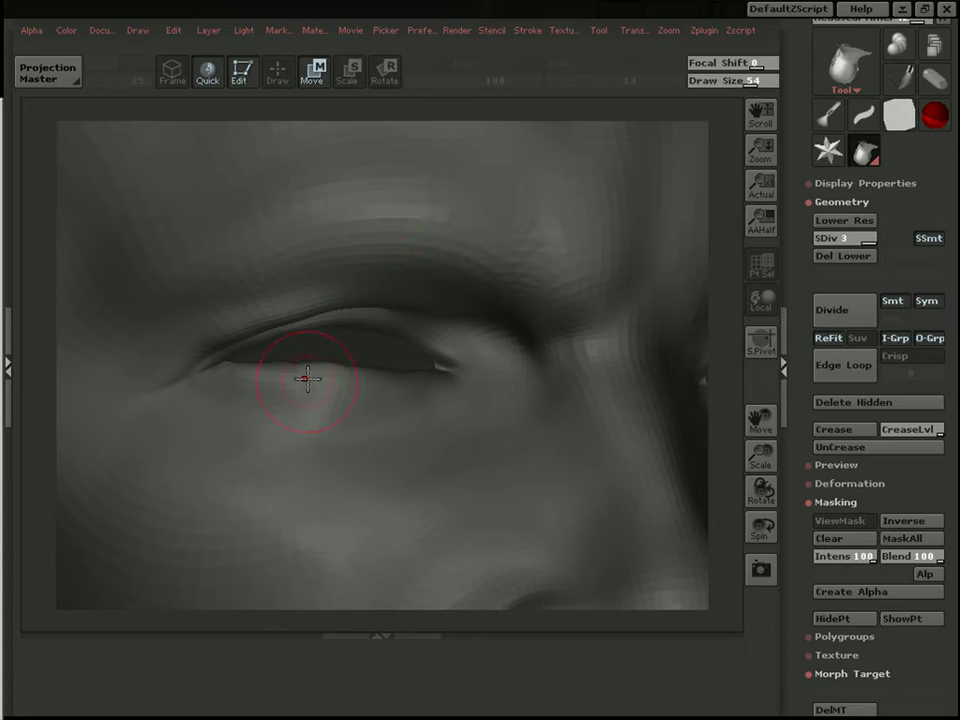
key(bracketleft)
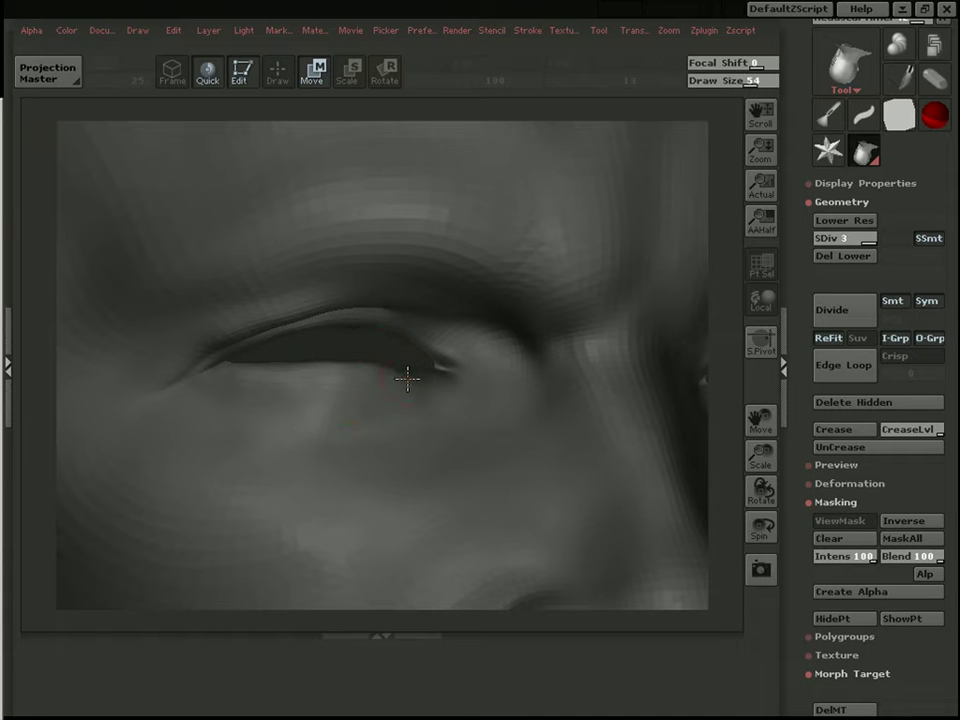
drag(378, 321, 400, 330)
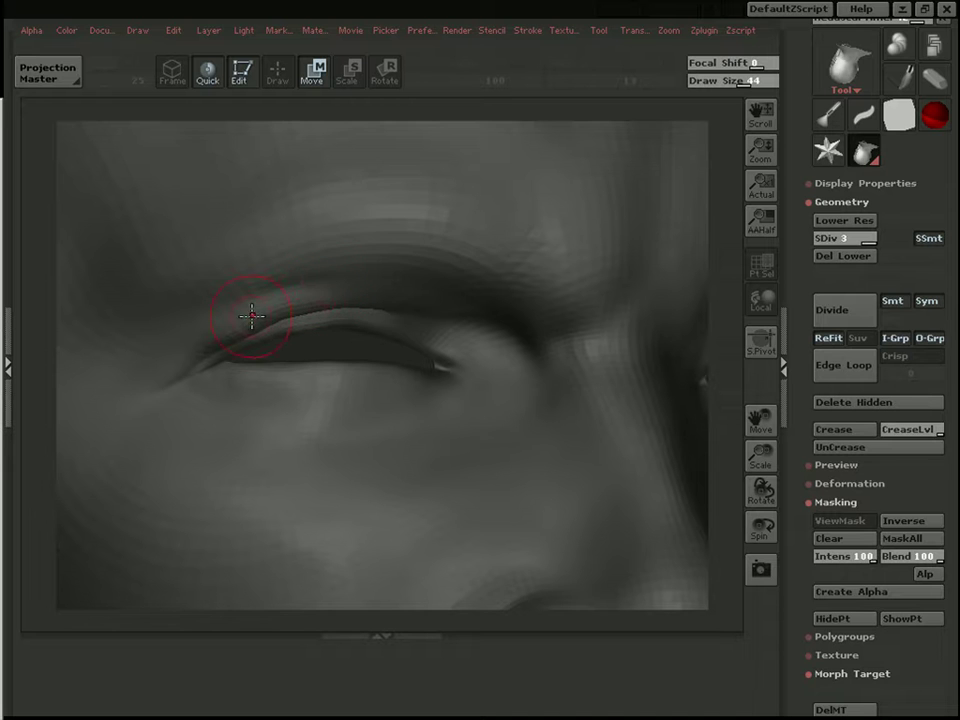
Step: Smooth the right eye's lower lid and sculpt a puffy bag beneath it, undoing the first bag stroke
click(278, 73)
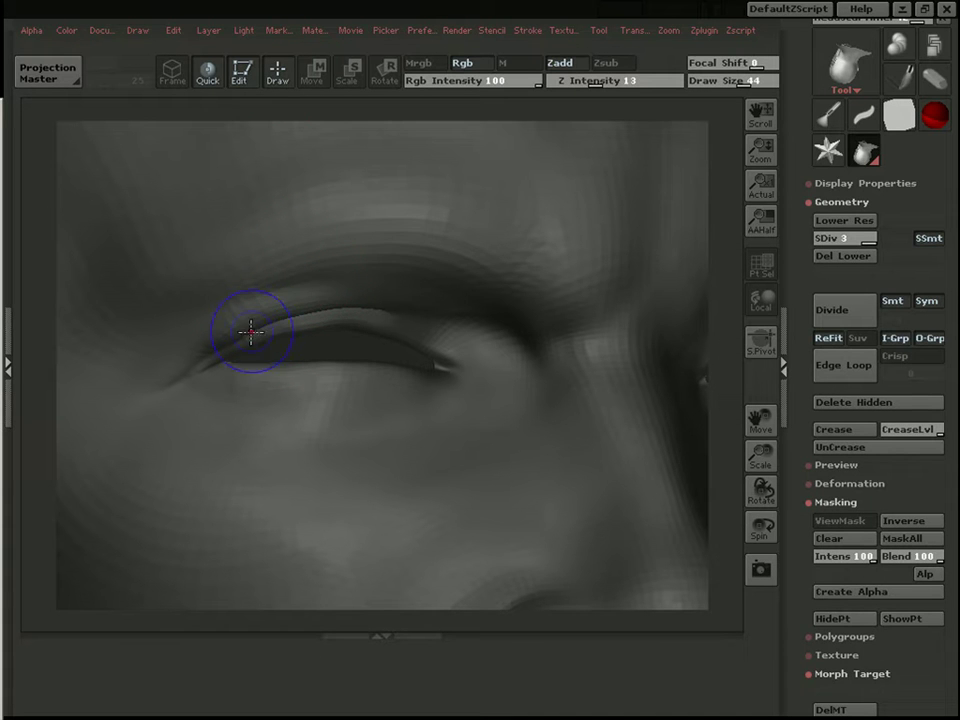
shift+drag(277, 377, 343, 390)
drag(729, 332, 729, 385)
drag(440, 501, 238, 516)
key(ctrl+z)
mouse_move(322, 483)
mouse_down()
mouse_move(232, 508)
mouse_move(251, 516)
mouse_up()
drag(408, 504, 440, 480)
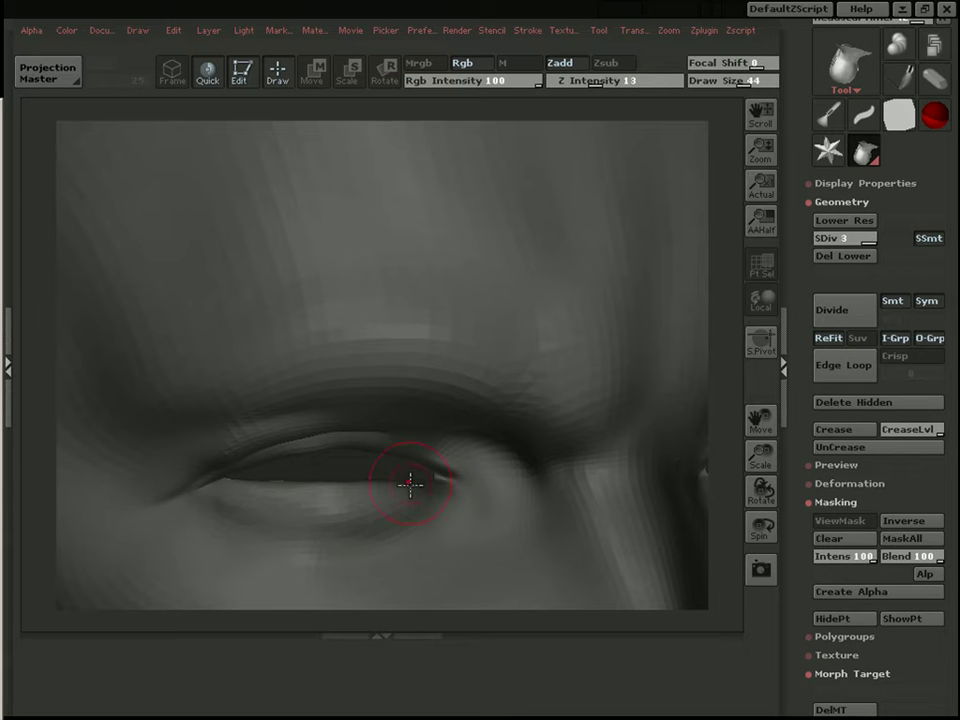
key(bracketleft)
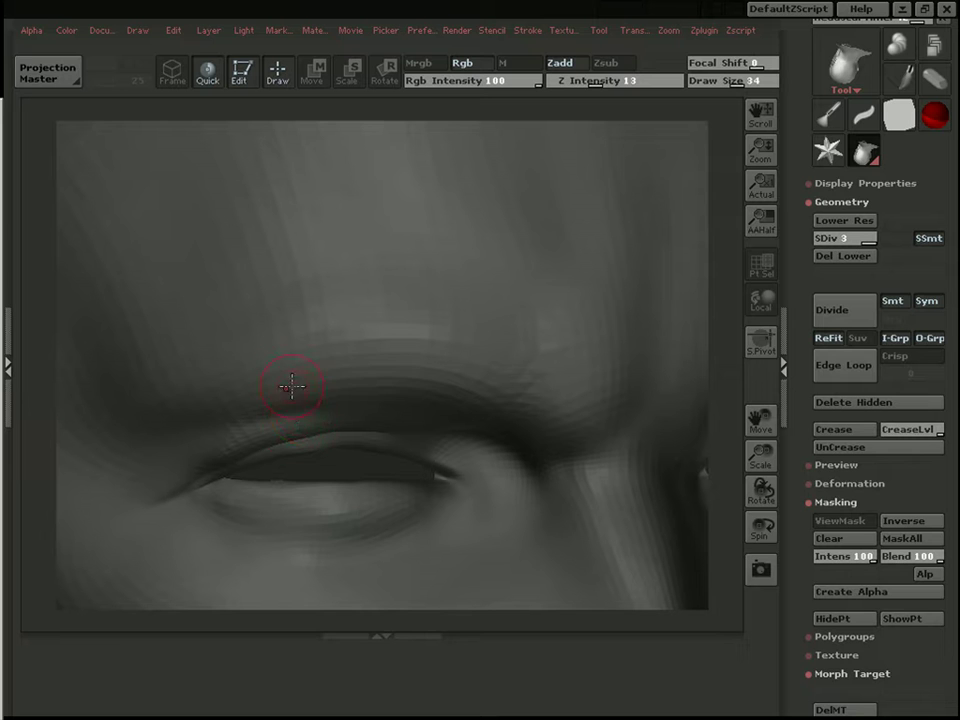
key(bracketleft)
Step: Adjust the overall shape of the right eye area in Move mode at draw size 54
mouse_move(729, 327)
mouse_down()
mouse_move(697, 315)
mouse_move(706, 400)
mouse_up()
alt+click(708, 312)
click(313, 82)
key(bracketright)
key(bracketright)
key(bracketright)
mouse_move(653, 126)
mouse_down()
mouse_move(675, 166)
mouse_move(724, 141)
mouse_move(706, 276)
mouse_up()
Step: Swell the outer part of the right upper eyelid with the Inflat brush at Z Intensity 25
mouse_move(635, 40)
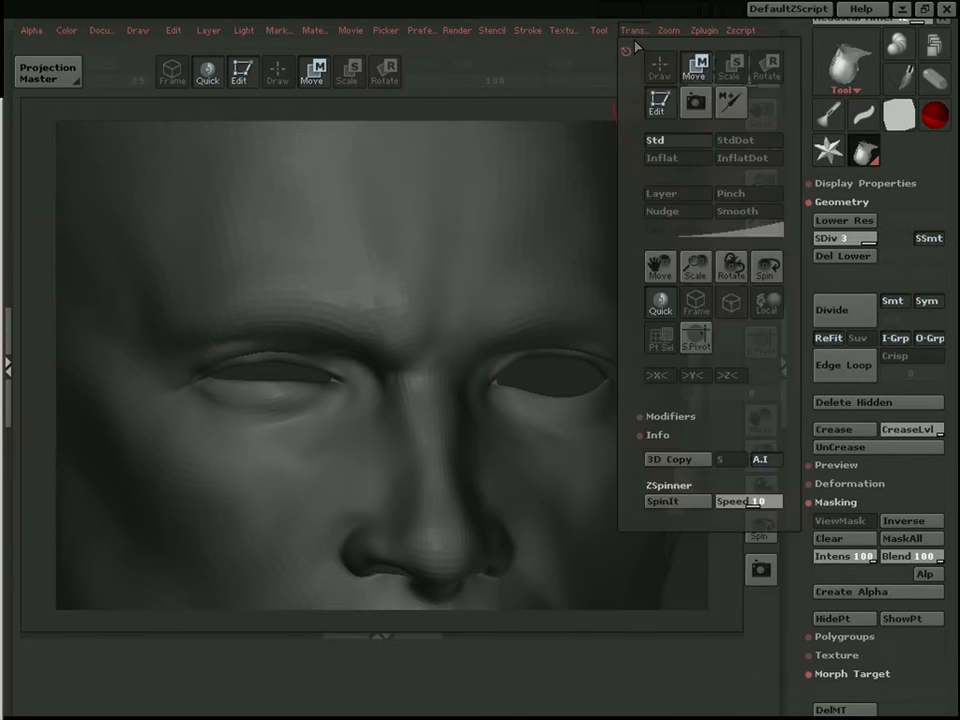
click(660, 154)
key(q)
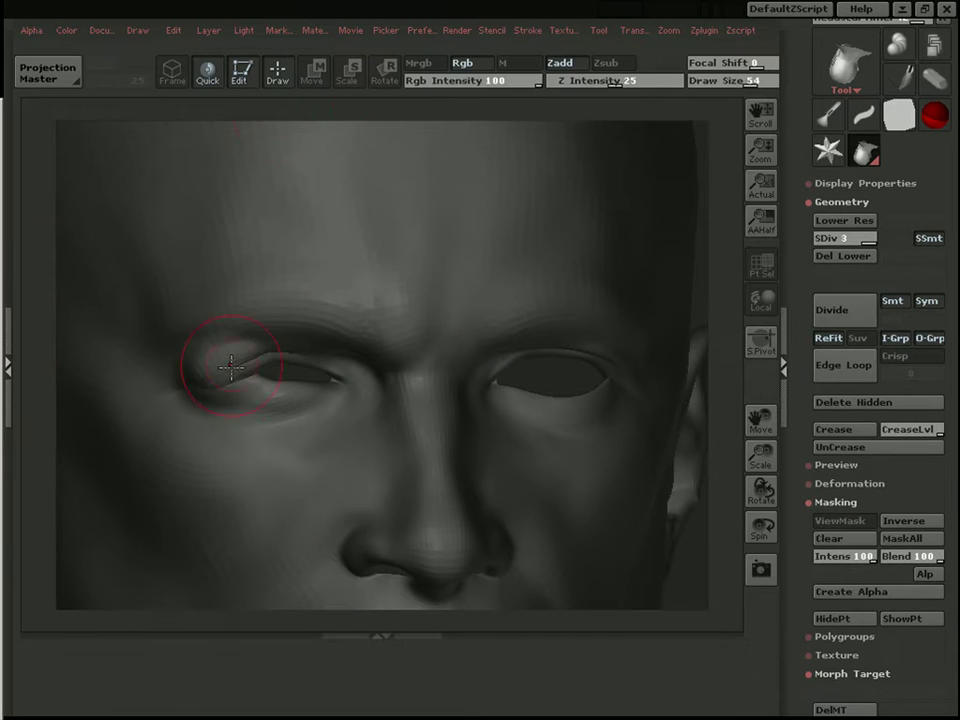
mouse_move(228, 374)
mouse_down()
mouse_move(306, 364)
mouse_move(214, 373)
mouse_move(264, 353)
mouse_up()
Step: Carve a scar on the forehead running up from the right eyebrow at draw size 24
key(f)
mouse_move(696, 332)
shift+mouse_down()
mouse_move(666, 306)
mouse_move(694, 354)
mouse_move(677, 417)
shift+mouse_up()
key(bracketleft)
key(bracketleft)
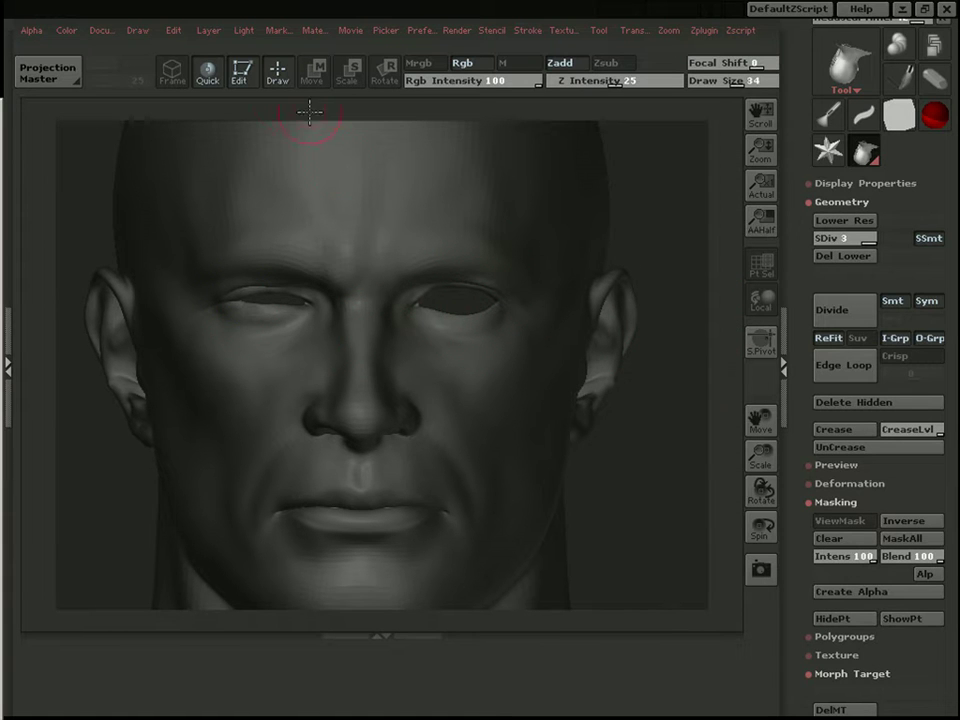
key(bracketleft)
mouse_move(289, 265)
mouse_down()
mouse_move(238, 276)
mouse_move(247, 262)
mouse_move(259, 265)
mouse_move(236, 252)
mouse_move(207, 163)
mouse_up()
Step: Extend the scar from the right eye down to the upper lip at Z Intensity 15, and deepen it at draw size 14
click(579, 84)
text(15)
key(Return)
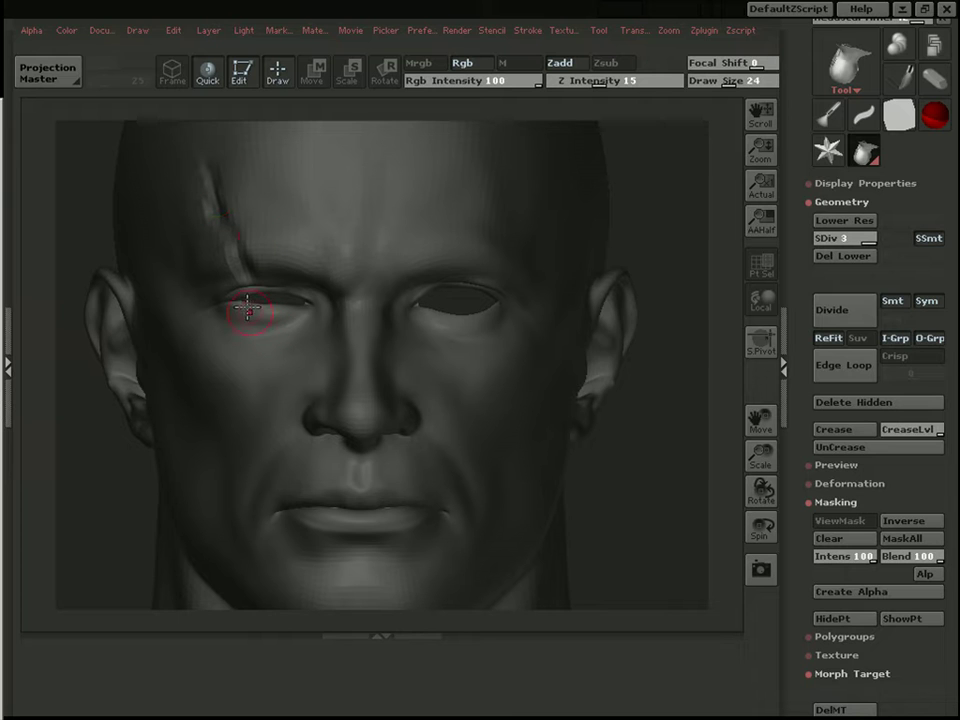
mouse_move(249, 320)
mouse_down()
mouse_move(268, 405)
mouse_move(310, 492)
mouse_move(300, 474)
mouse_up()
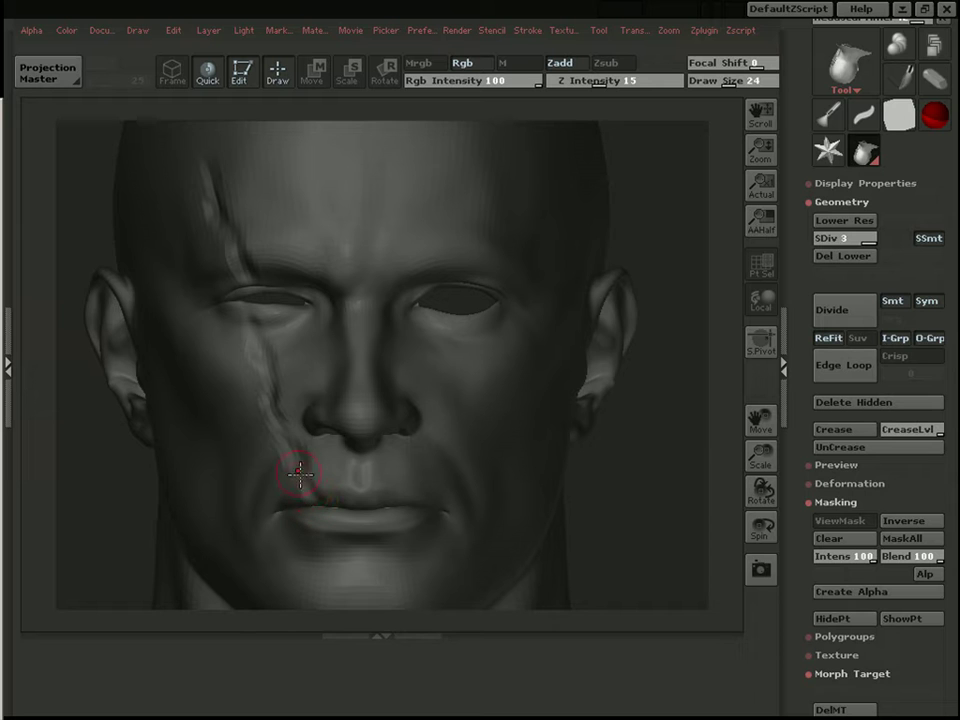
key([)
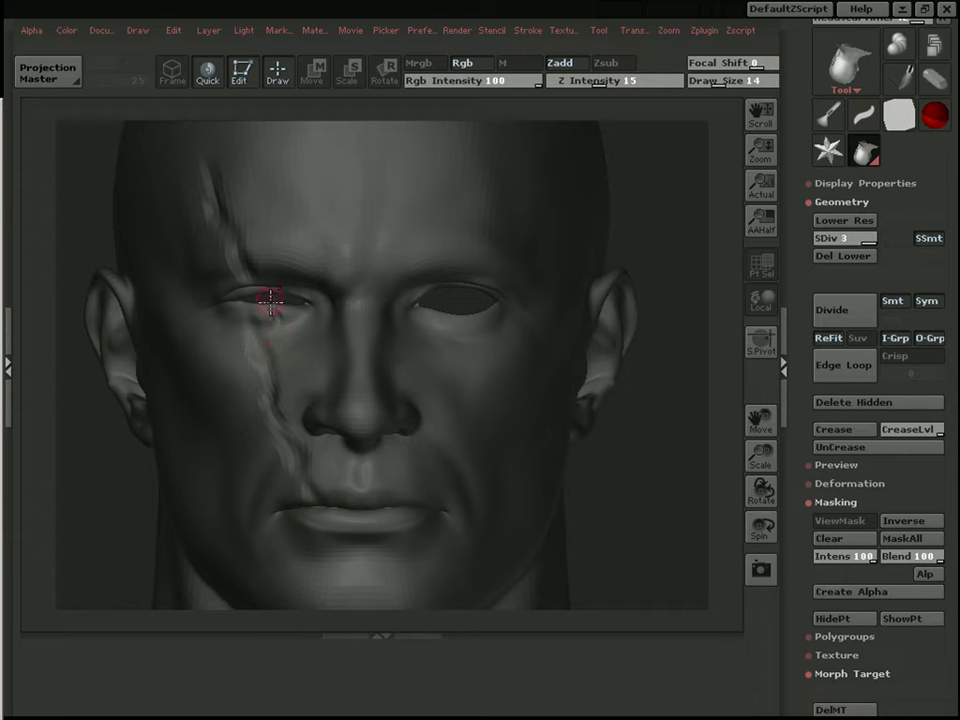
alt+drag(276, 319, 276, 379)
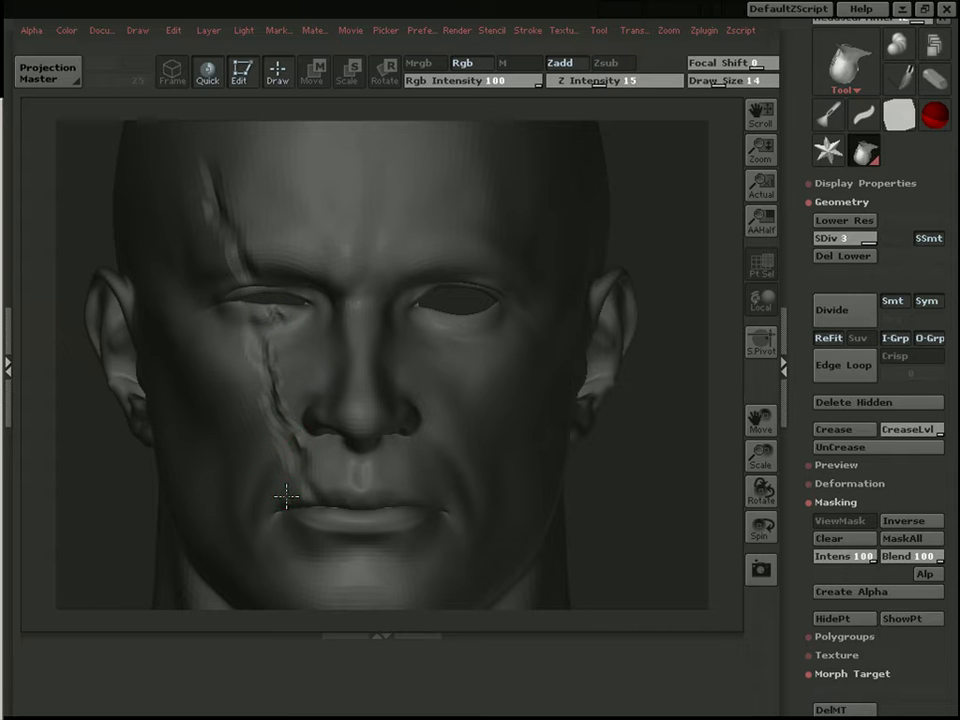
Step: Refine the scar beside the upper lip and below the right eye at Z Intensity 15 and draw size 14
drag(645, 490, 698, 488)
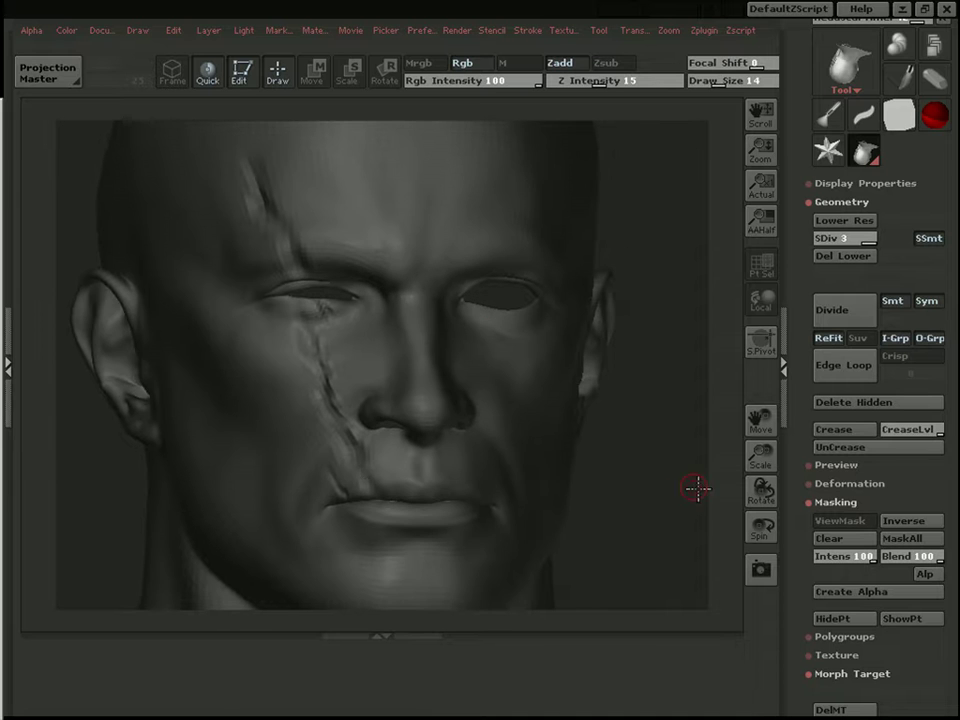
drag(340, 448, 363, 495)
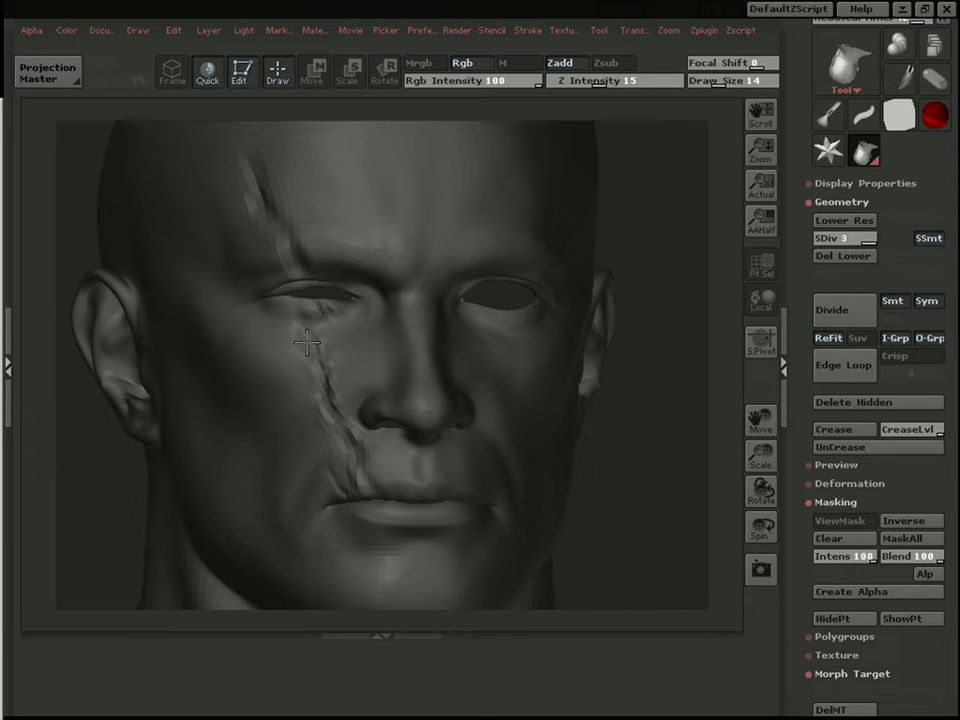
drag(637, 270, 500, 240)
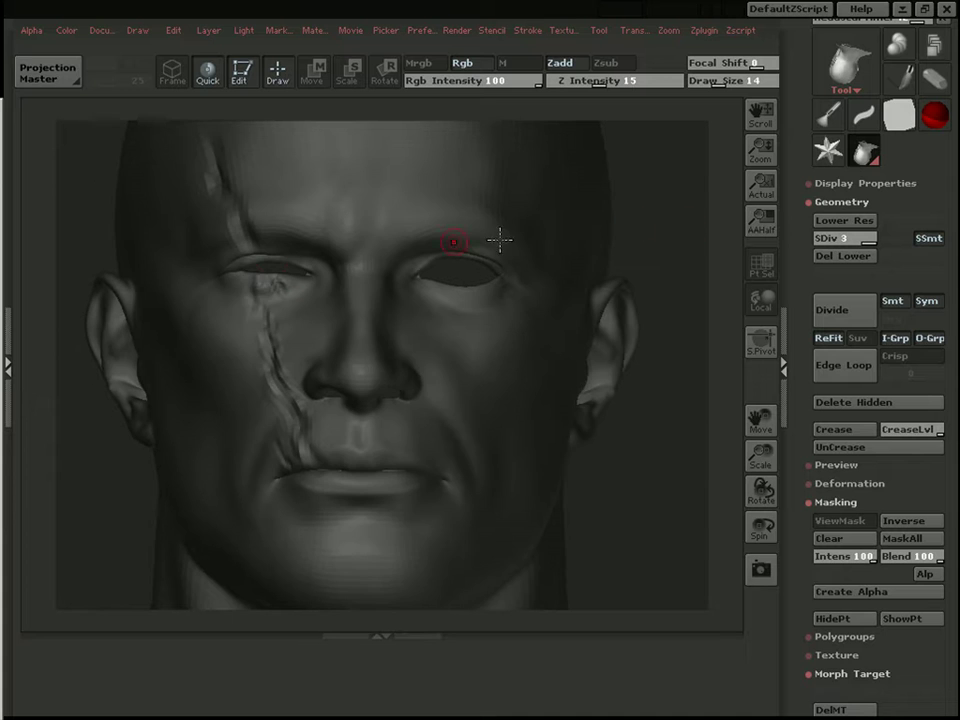
drag(244, 291, 253, 313)
shift+drag(281, 281, 223, 162)
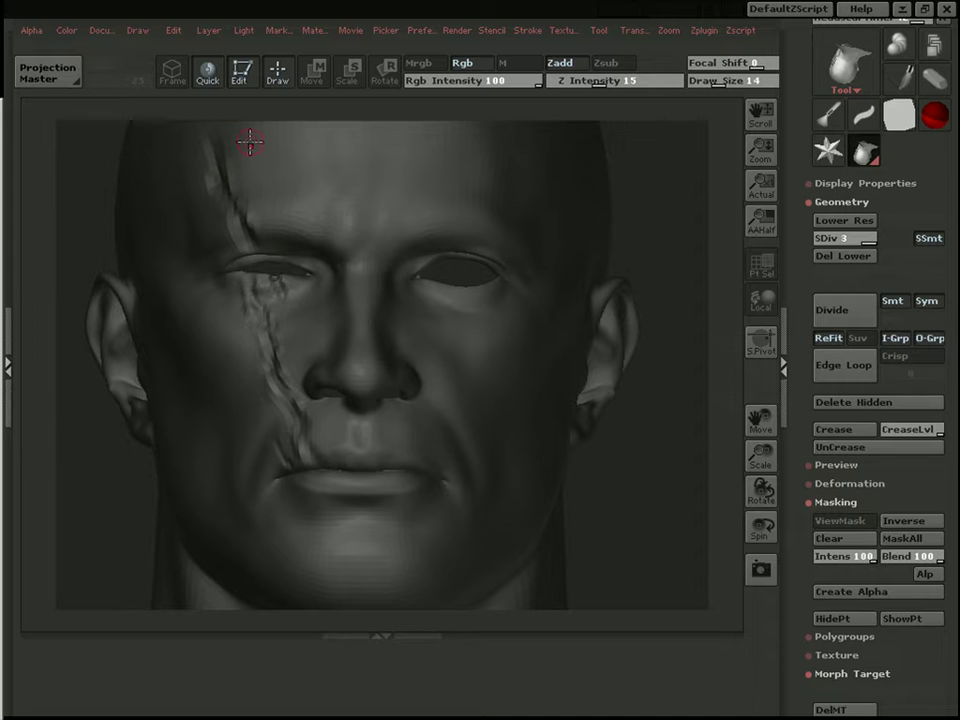
Step: Carve a second scar on the forehead above the outer end of the left eyebrow at draw size 14
alt+click(683, 222)
drag(682, 230, 633, 344)
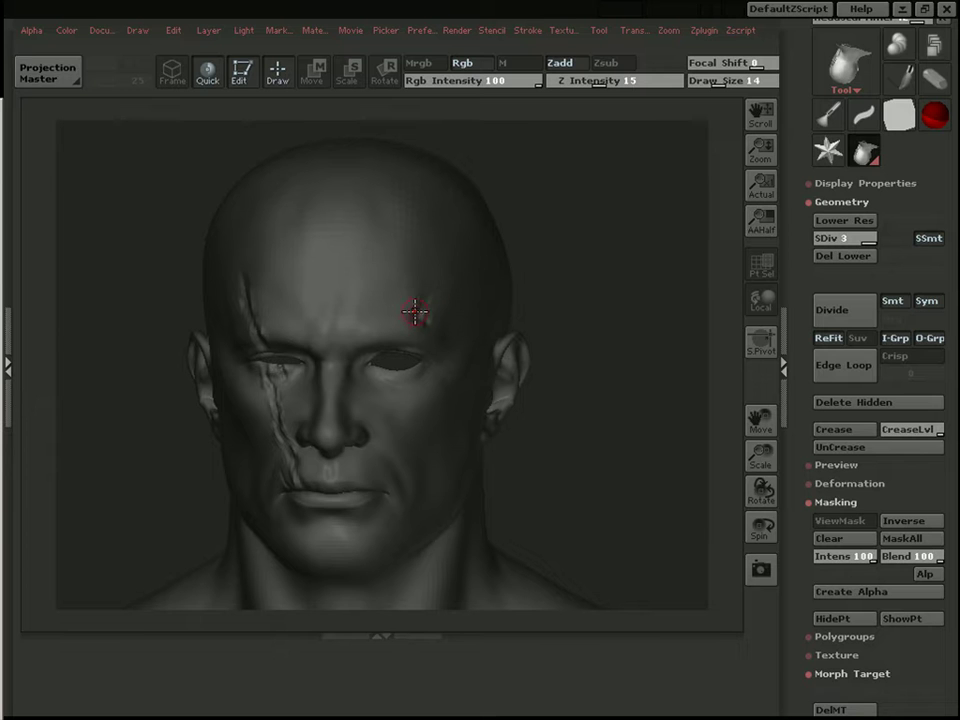
drag(581, 251, 617, 240)
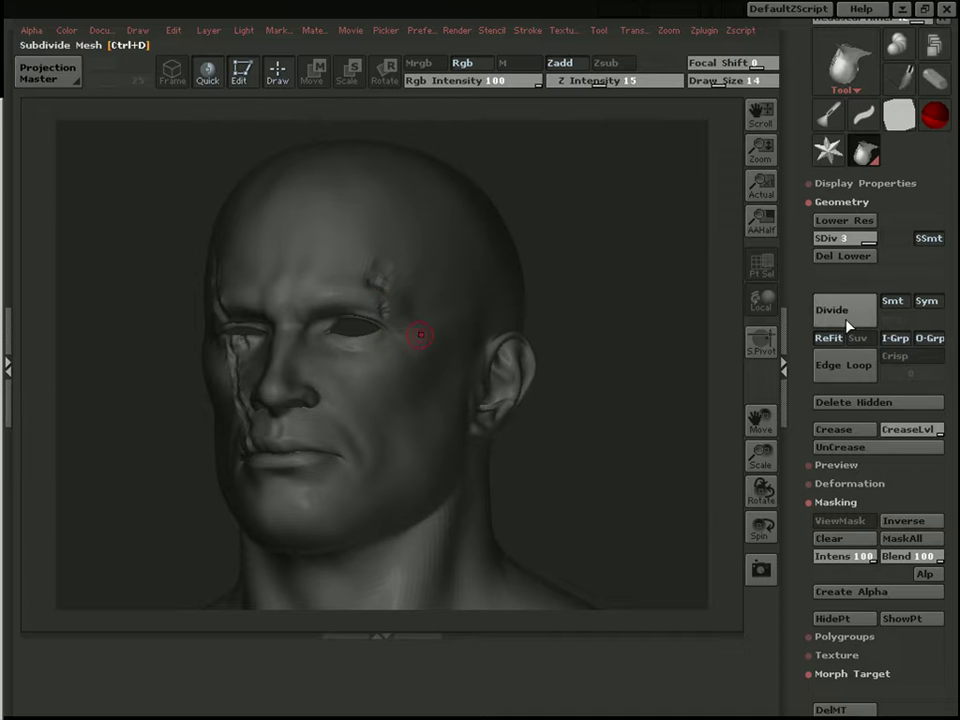
Step: Divide the mesh to subdivision level 4 and carve the scar across the lips onto the chin at draw size 4
click(846, 320)
alt+drag(619, 294, 622, 334)
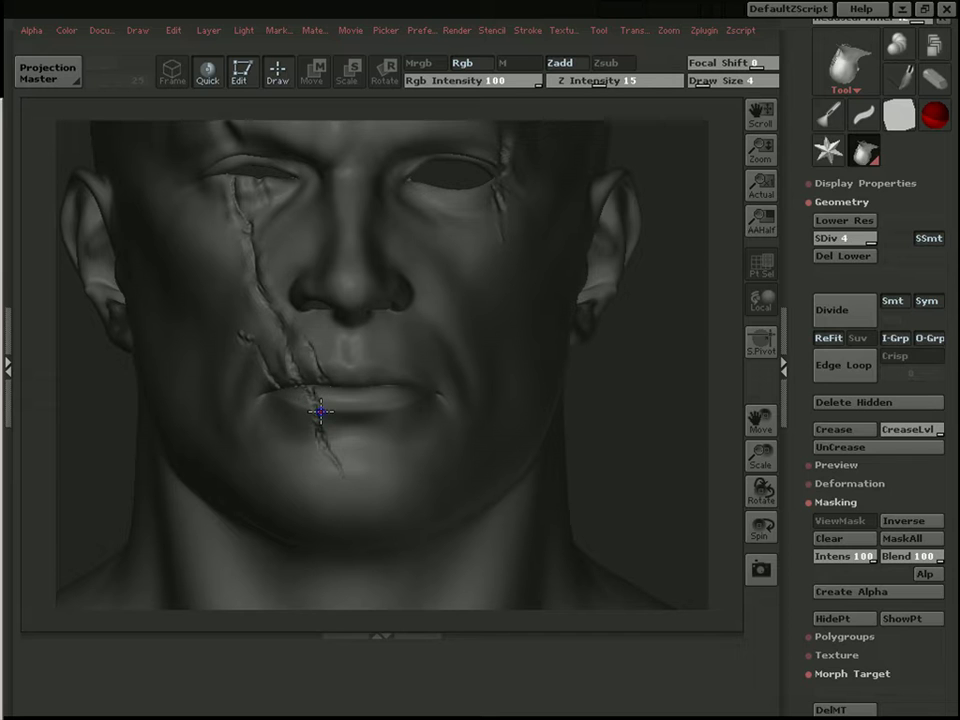
drag(348, 488, 347, 467)
key(f)
mouse_move(671, 216)
mouse_down()
mouse_move(686, 223)
mouse_move(677, 224)
mouse_up()
alt+drag(677, 224, 672, 300)
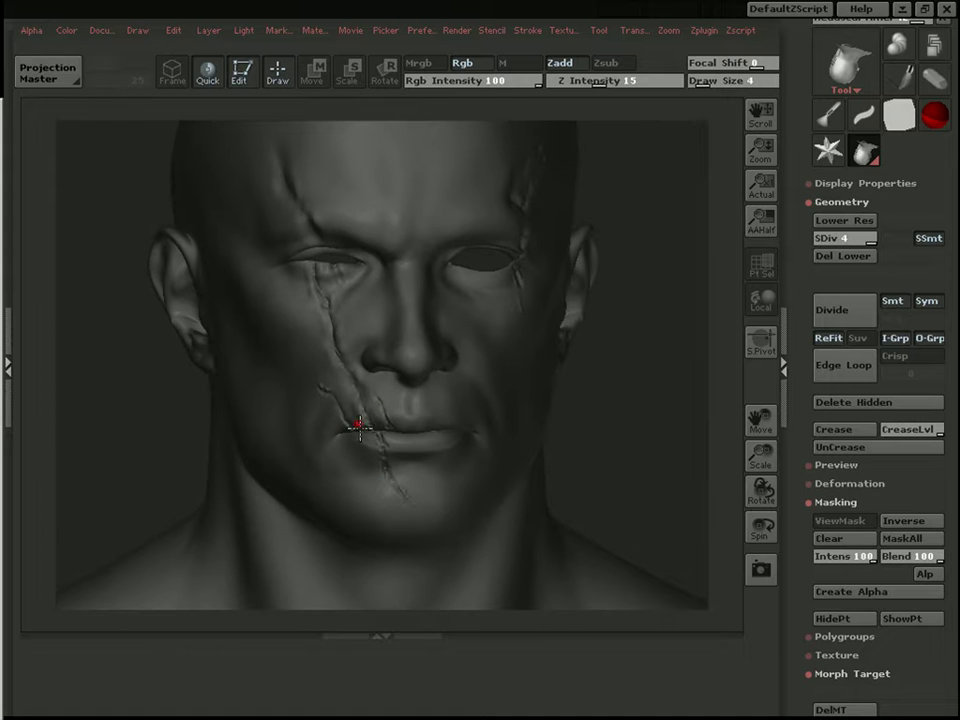
Step: Add fine scar detail at the upper lip and across the right brow and eyelid at draw size 4
drag(386, 418, 371, 406)
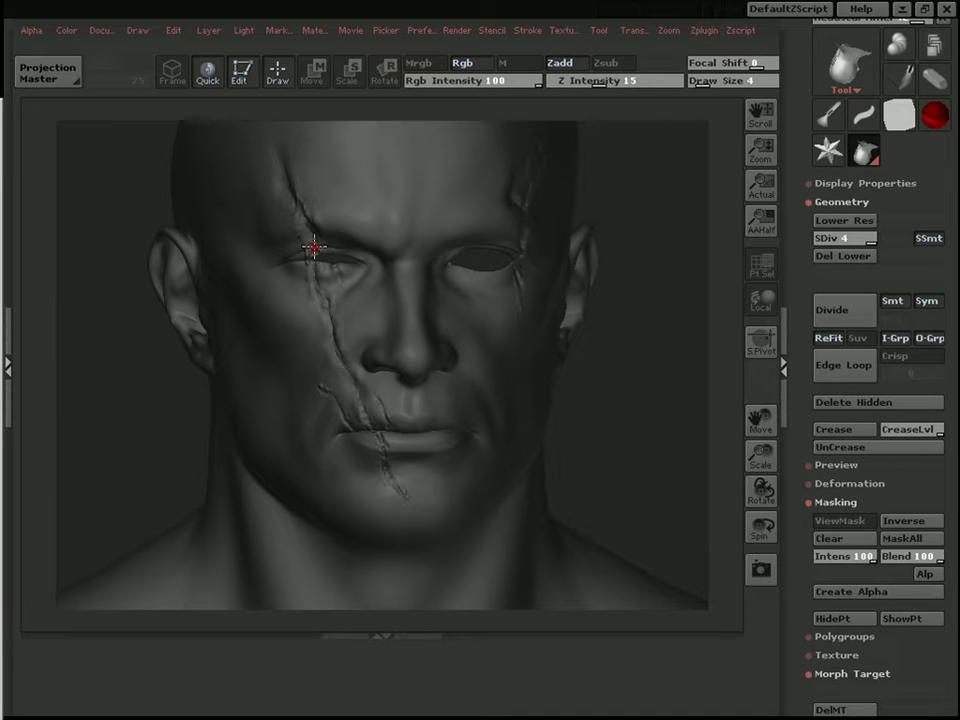
drag(641, 165, 647, 119)
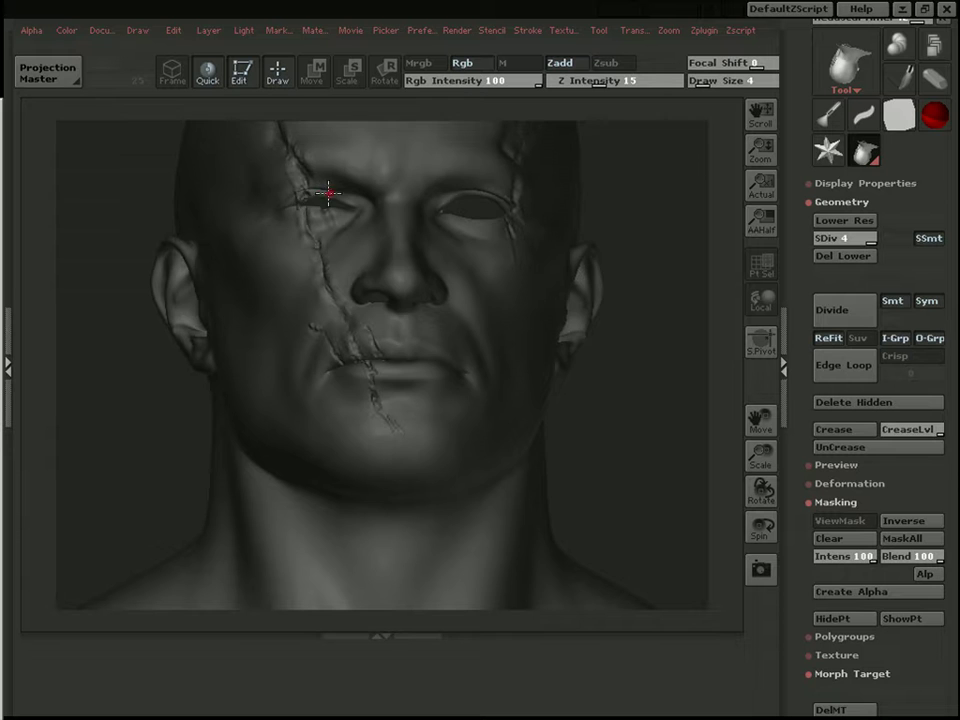
alt+click(686, 162)
mouse_move(666, 171)
shift+mouse_down()
mouse_move(641, 160)
mouse_move(630, 251)
shift+mouse_up()
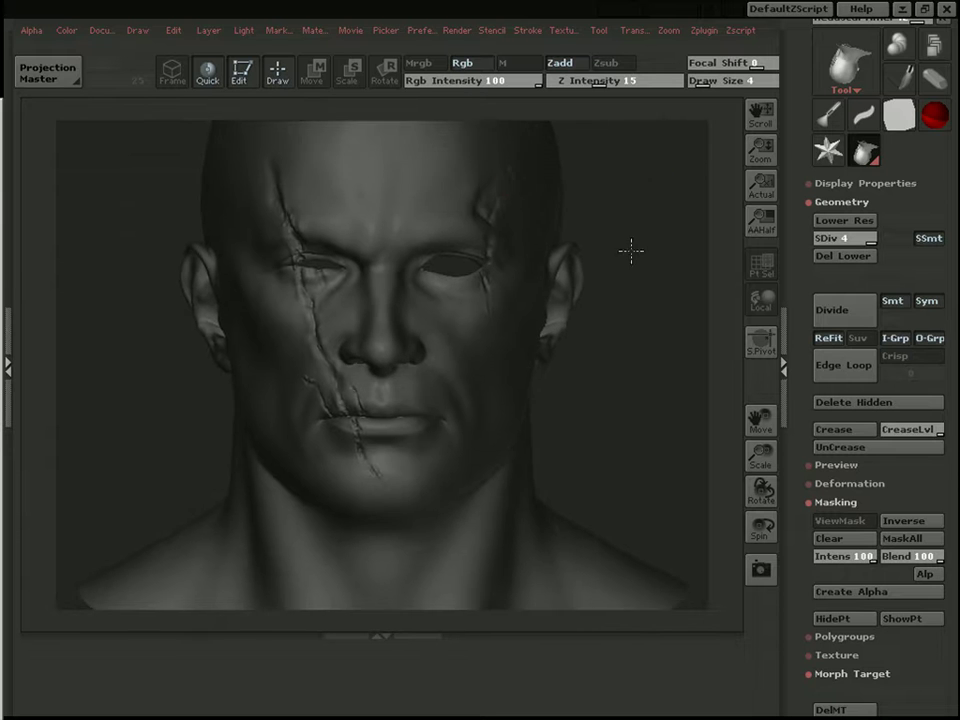
Step: Reshape the scarred right eye area in Move mode at draw size 54
click(314, 80)
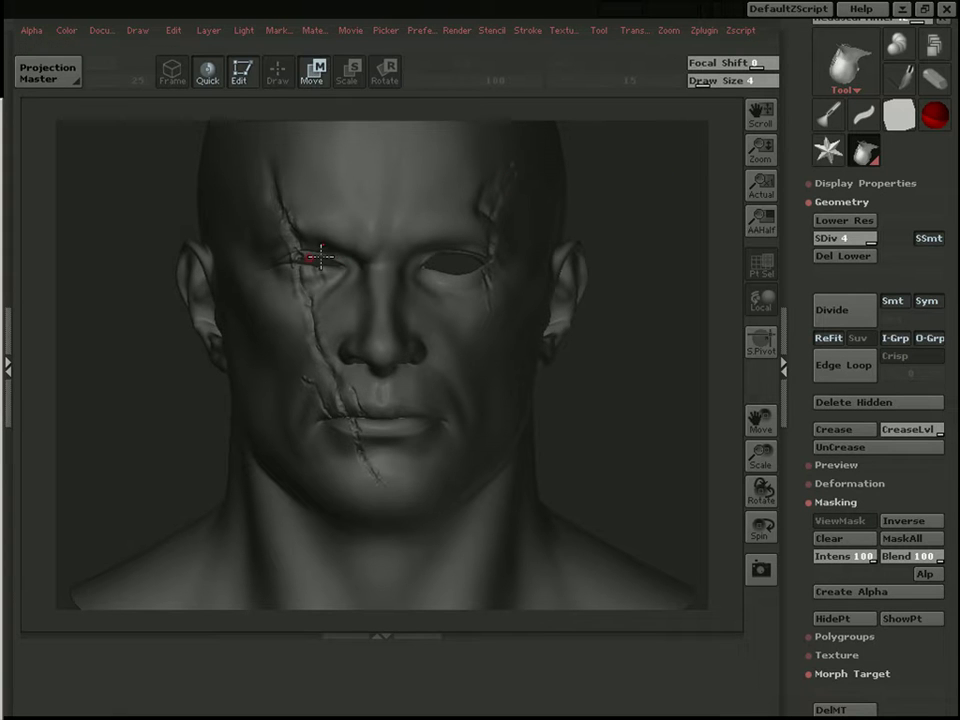
key([)
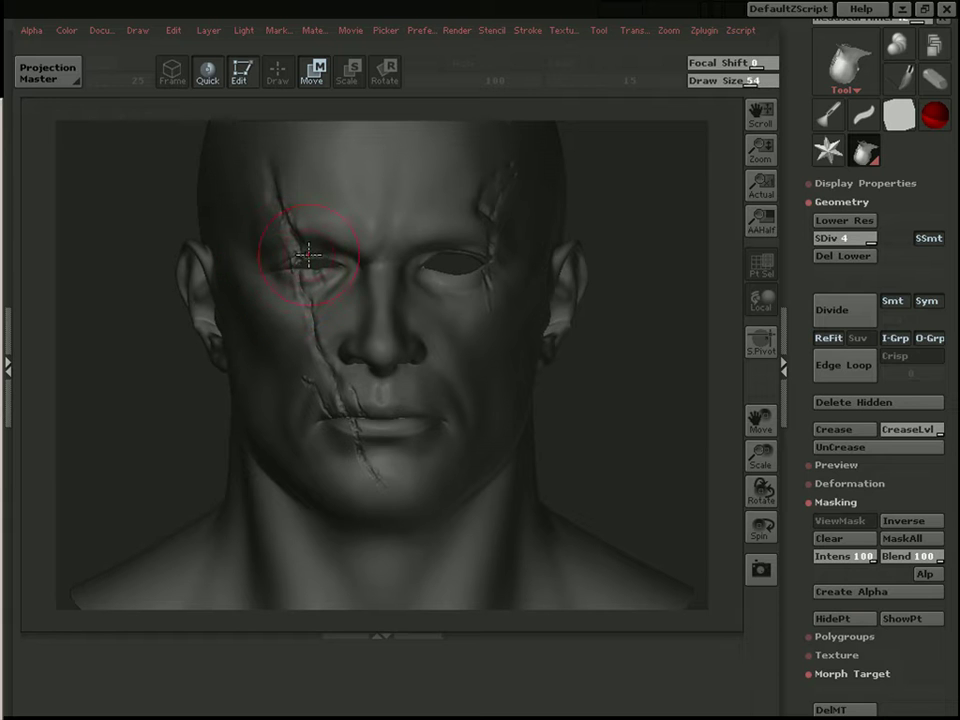
drag(661, 302, 585, 384)
mouse_move(377, 306)
mouse_down()
mouse_move(396, 362)
mouse_move(383, 315)
mouse_up()
Step: Refine the forms around the lip scar in Draw mode at draw size 44, and those around the brow and nose at 24
key(q)
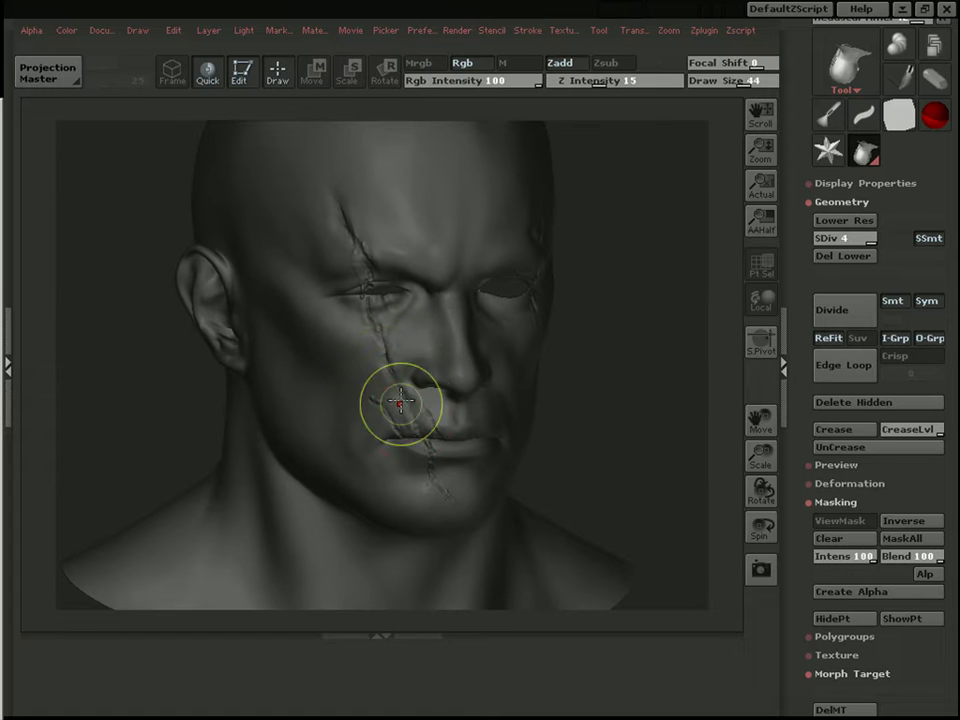
shift+drag(670, 286, 646, 267)
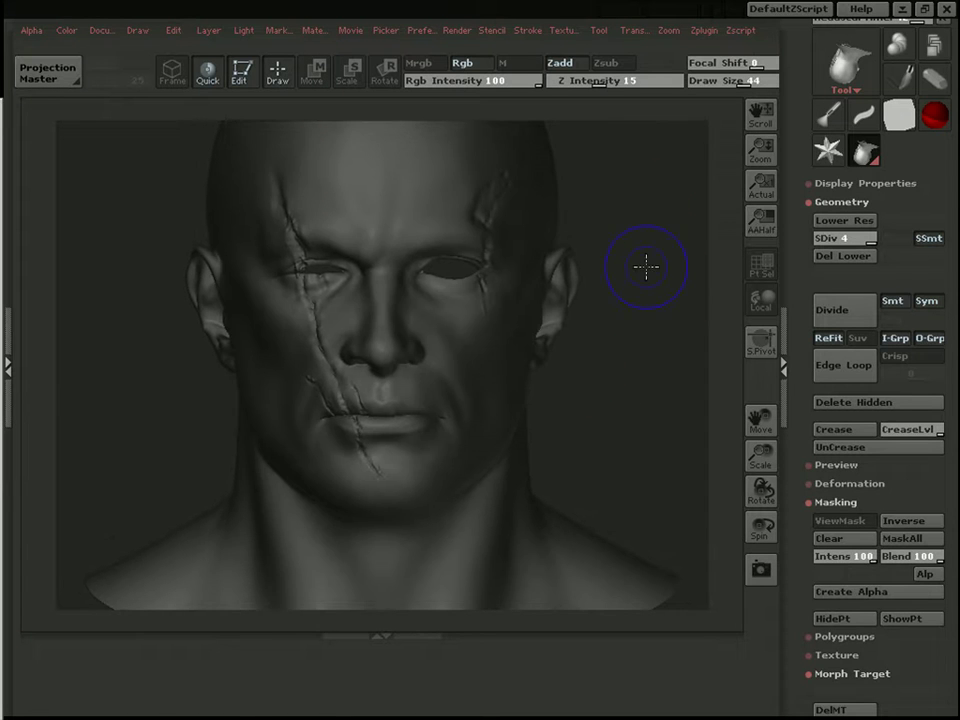
drag(650, 218, 568, 207)
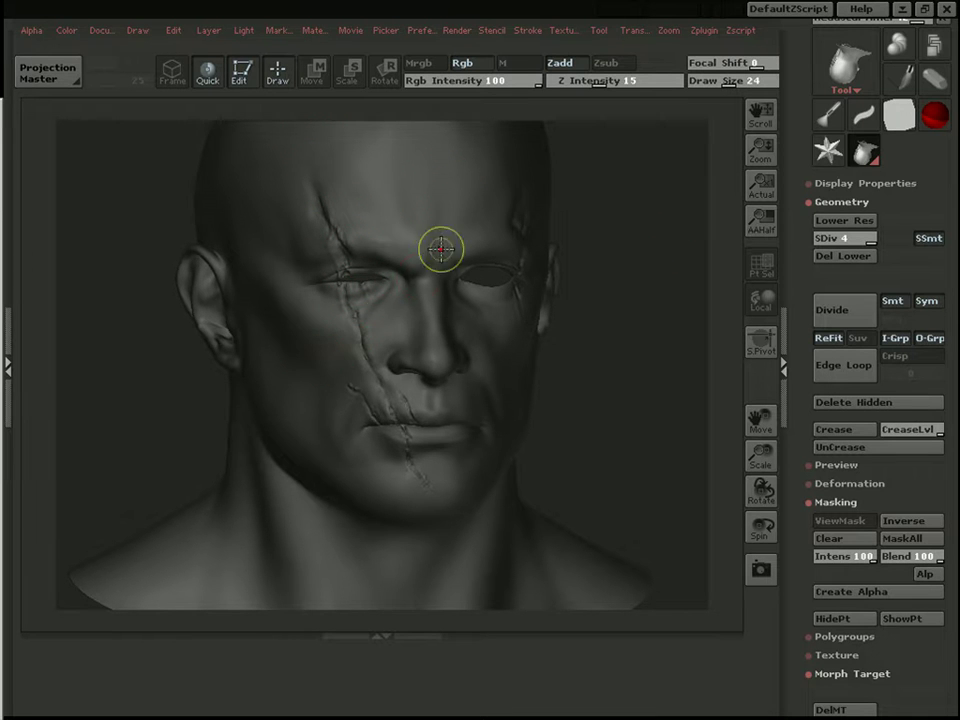
drag(431, 319, 499, 328)
Step: Drop the head to subdivision level 1, check its cage, and raise it to level 3
key(f)
drag(664, 231, 498, 237)
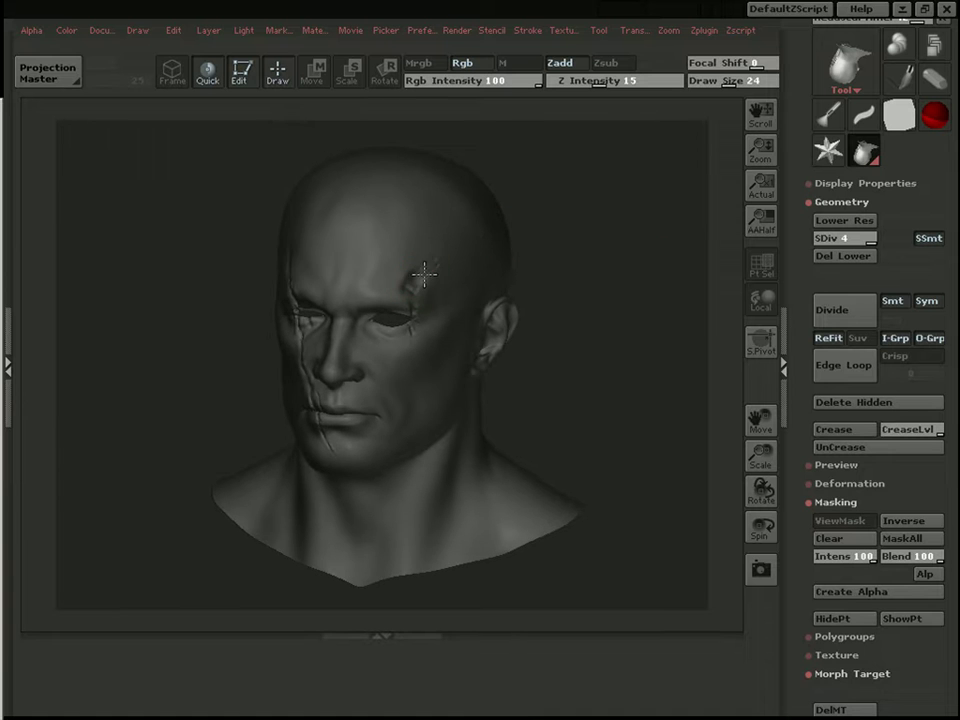
drag(424, 274, 667, 197)
mouse_move(628, 236)
alt+mouse_down()
mouse_move(660, 189)
mouse_move(658, 158)
mouse_move(689, 259)
mouse_move(497, 268)
mouse_move(658, 255)
mouse_move(621, 231)
mouse_move(632, 231)
alt+mouse_up()
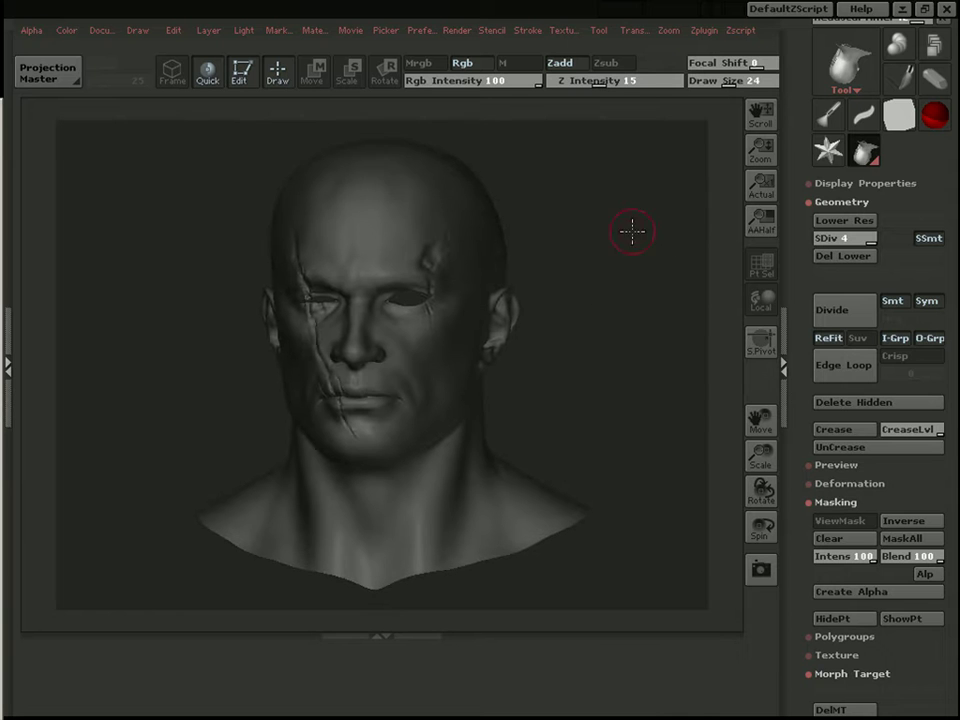
click(818, 237)
click(894, 245)
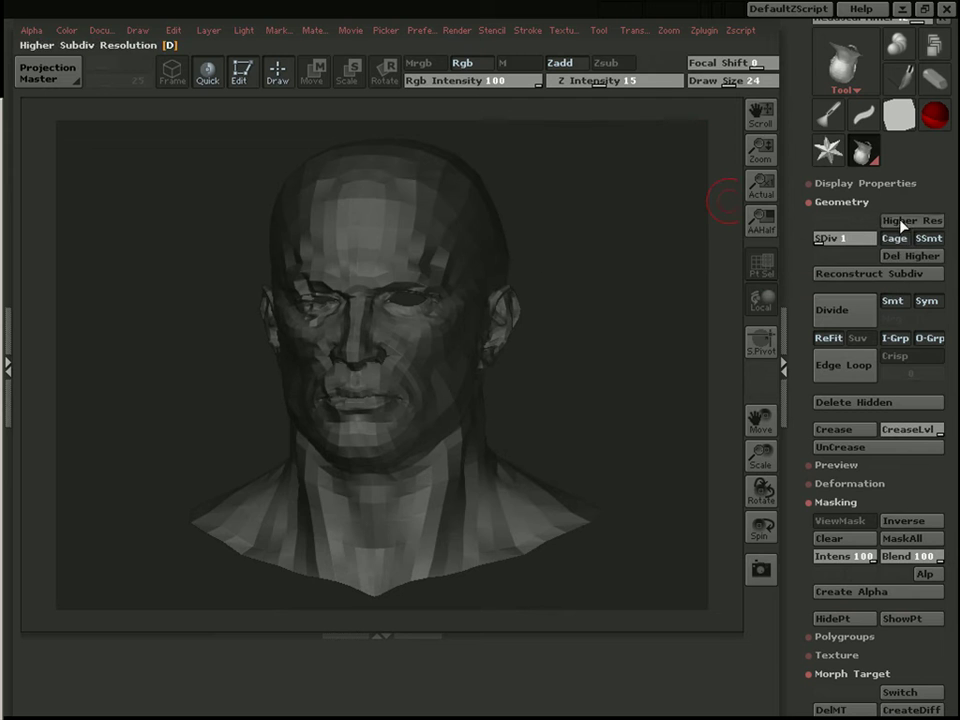
click(899, 221)
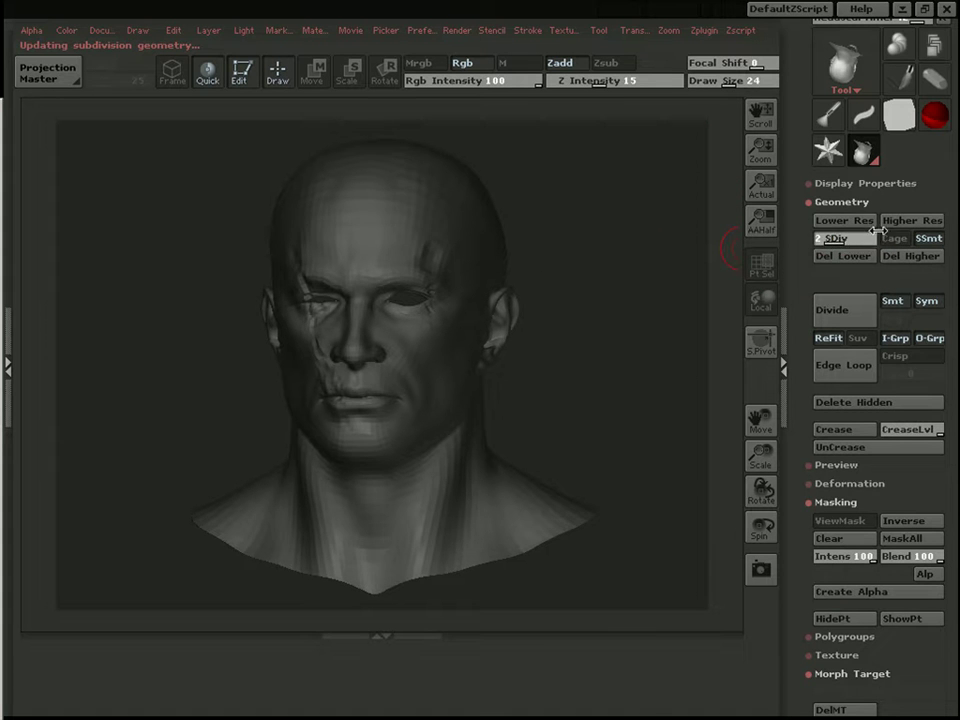
click(896, 238)
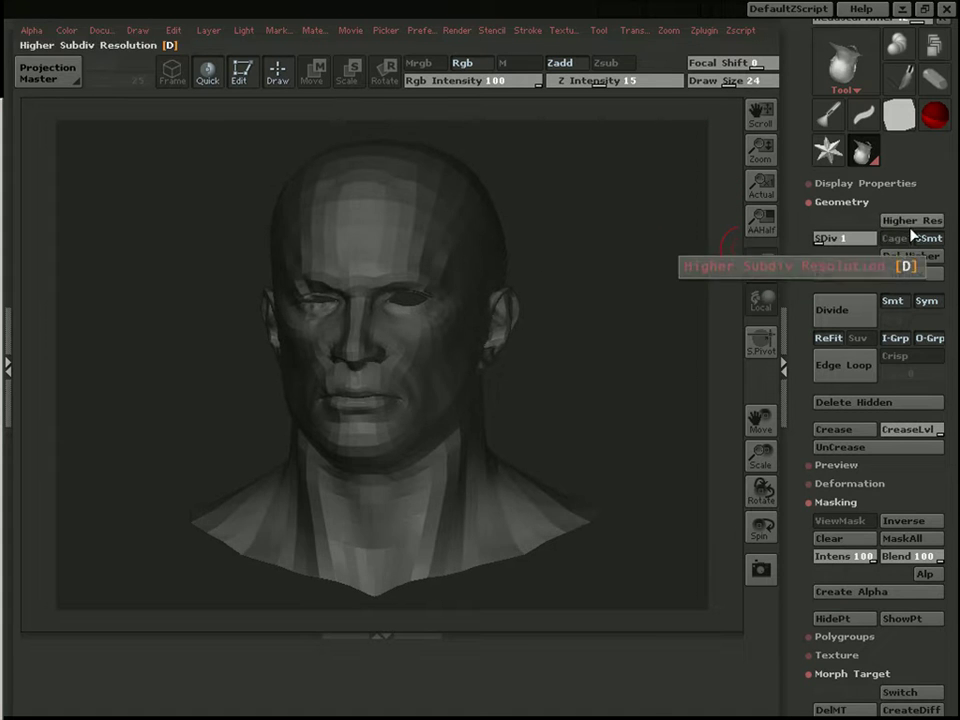
click(907, 223)
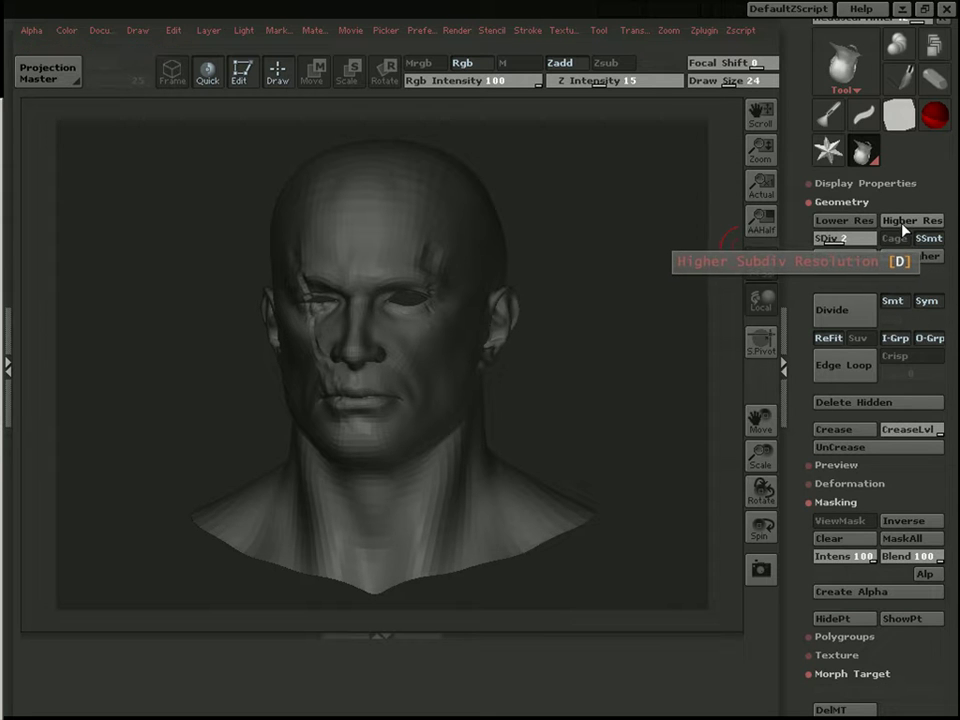
drag(659, 232, 691, 217)
click(912, 221)
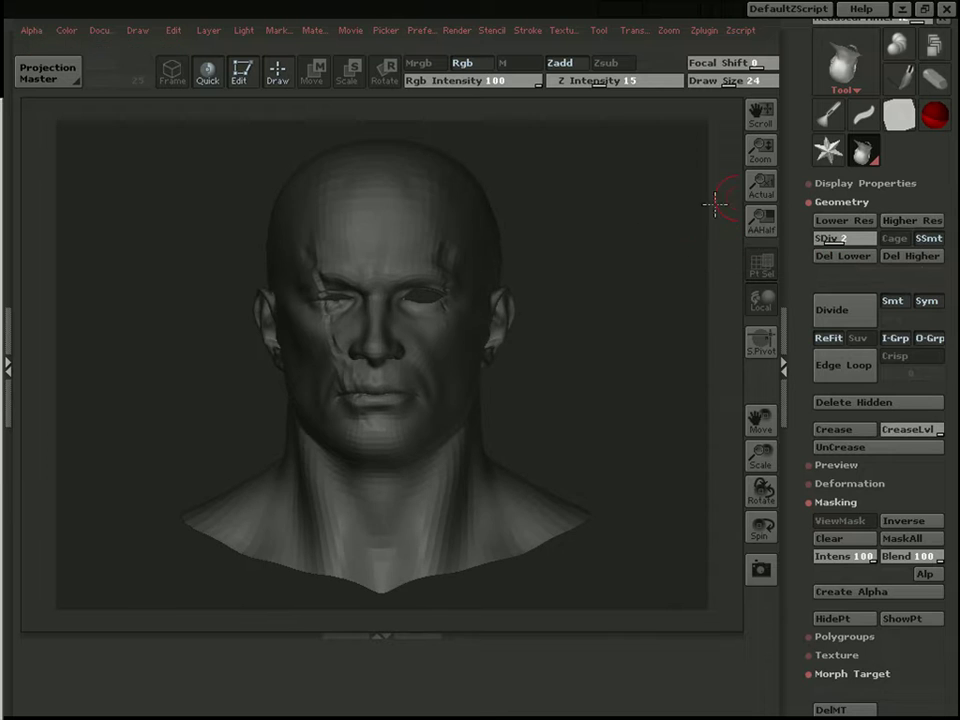
Step: Export the HeadScarTime mesh at subdivision level 3 as a Wavefront .obj file into the objs folder
mouse_move(868, 163)
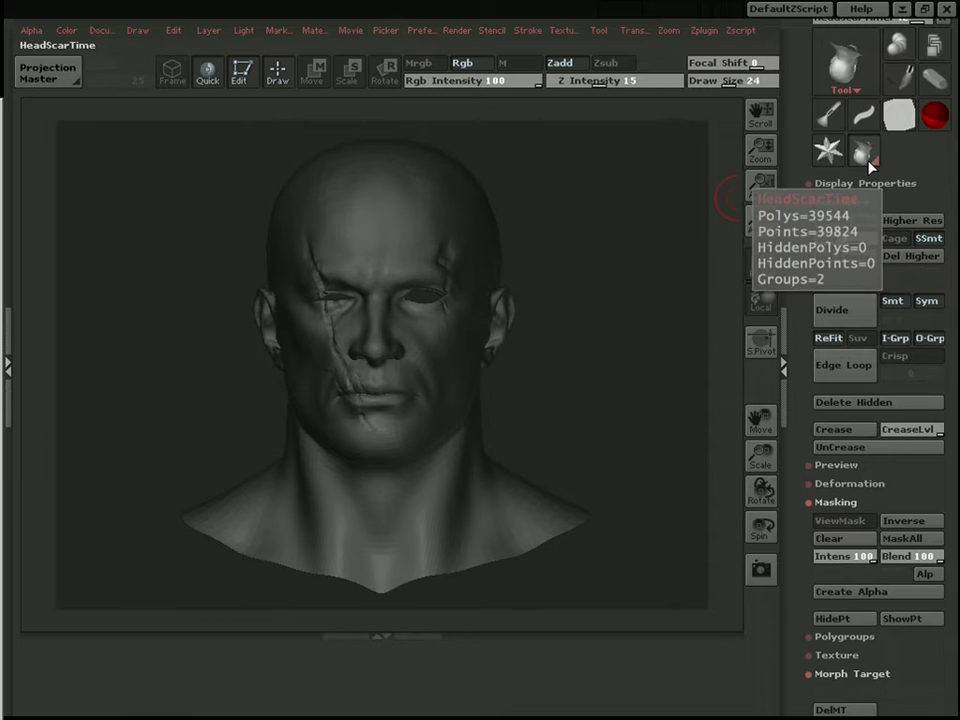
drag(797, 172, 791, 265)
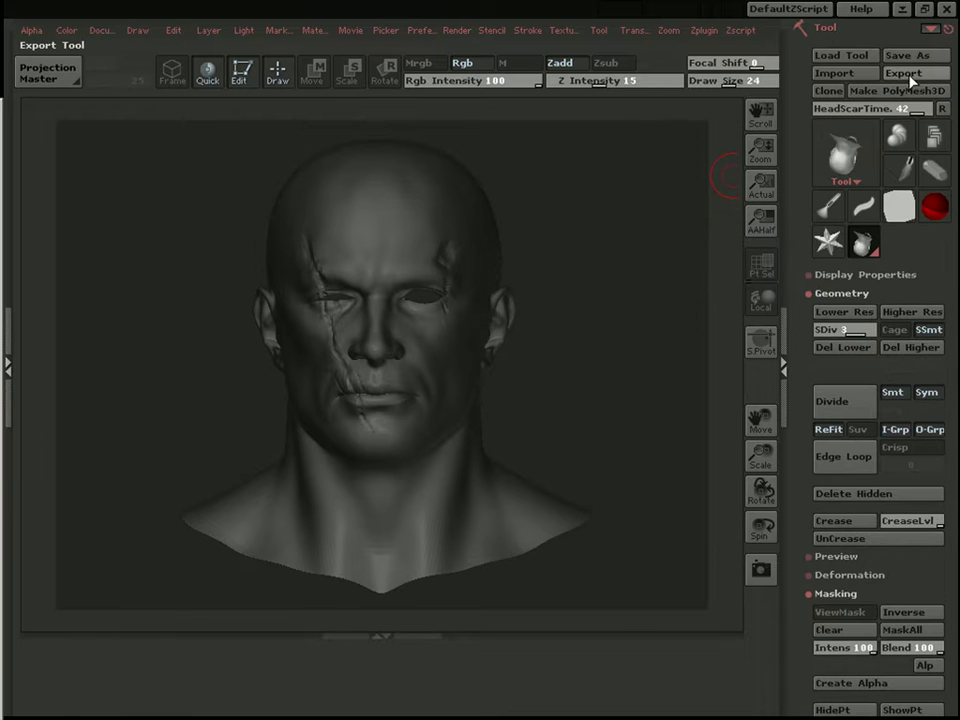
click(912, 75)
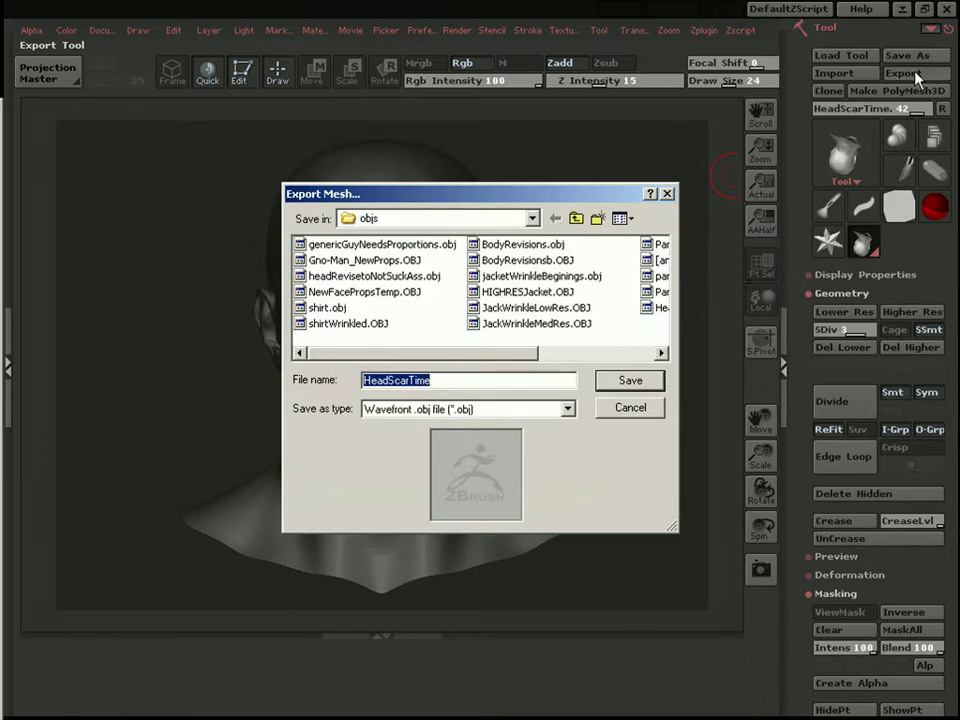
click(460, 383)
click(636, 380)
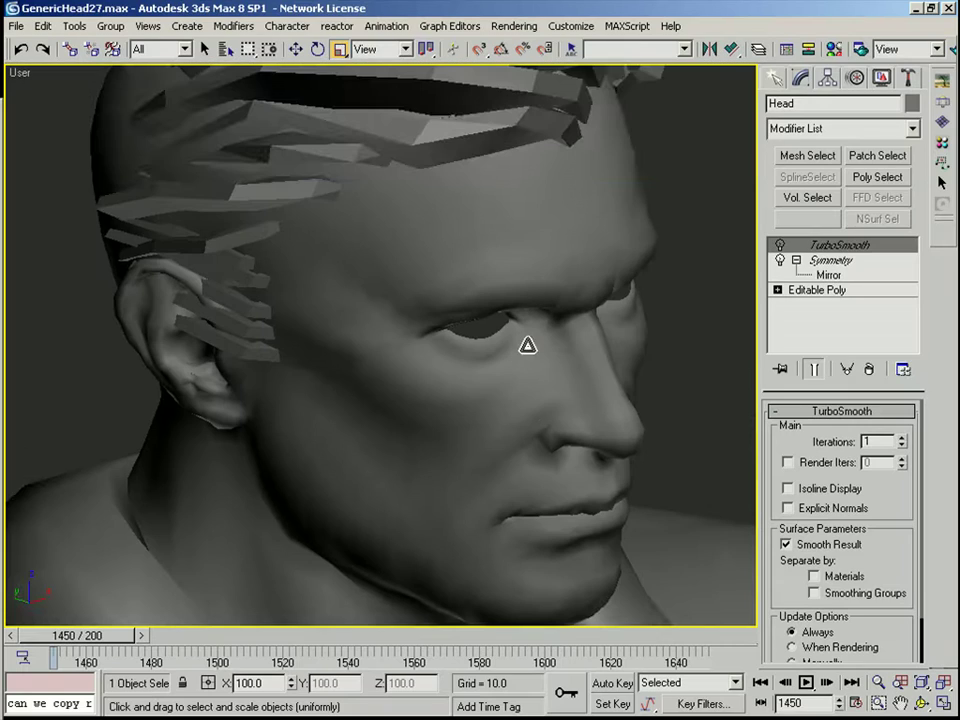
Step: Switch to 3ds Max and exit isolation mode in the shaded front view to show the whole character
alt+middle_drag(520, 342, 507, 300)
key(f)
key(F4)
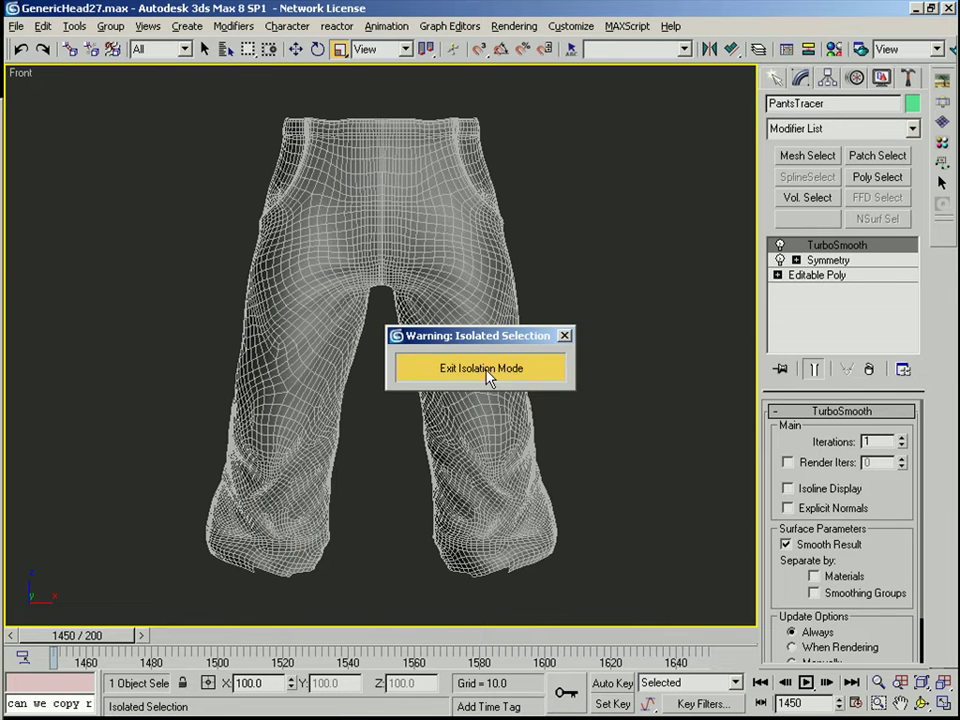
click(482, 368)
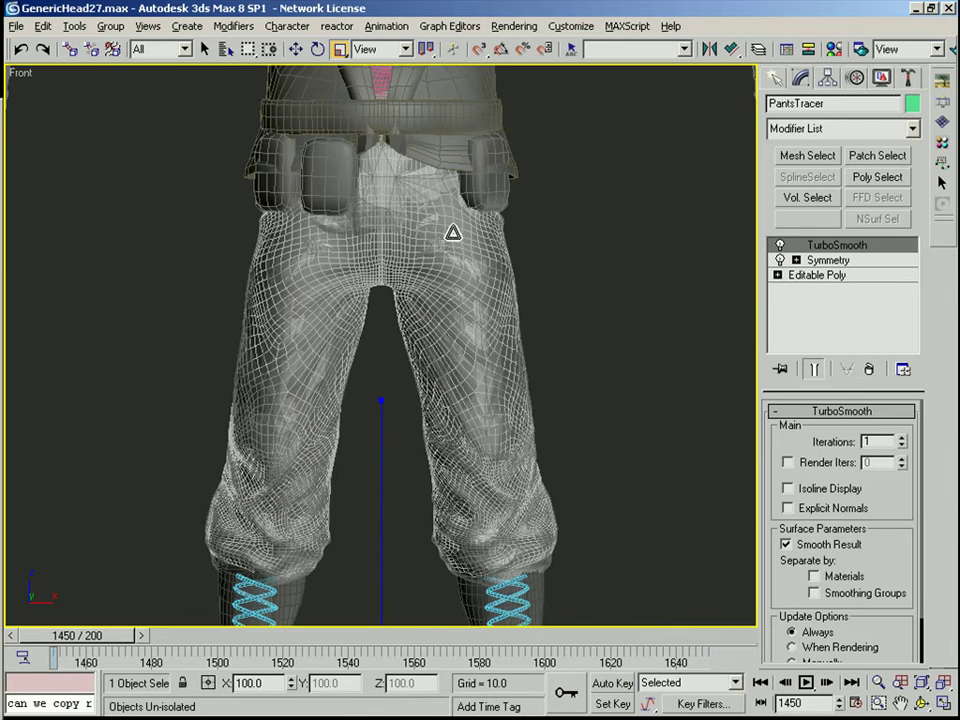
middle_drag(456, 238, 431, 460)
key(F4)
middle_drag(483, 299, 482, 221)
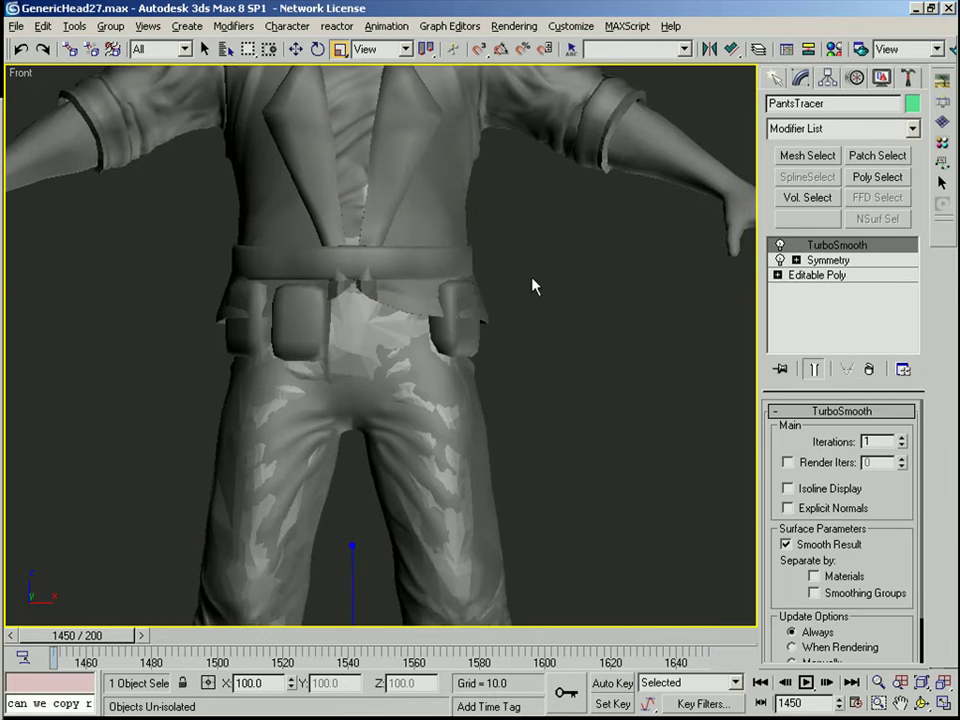
Step: Delete the optimized pantsTraceme mesh that overlaps the character's trousers
click(482, 219)
click(371, 393)
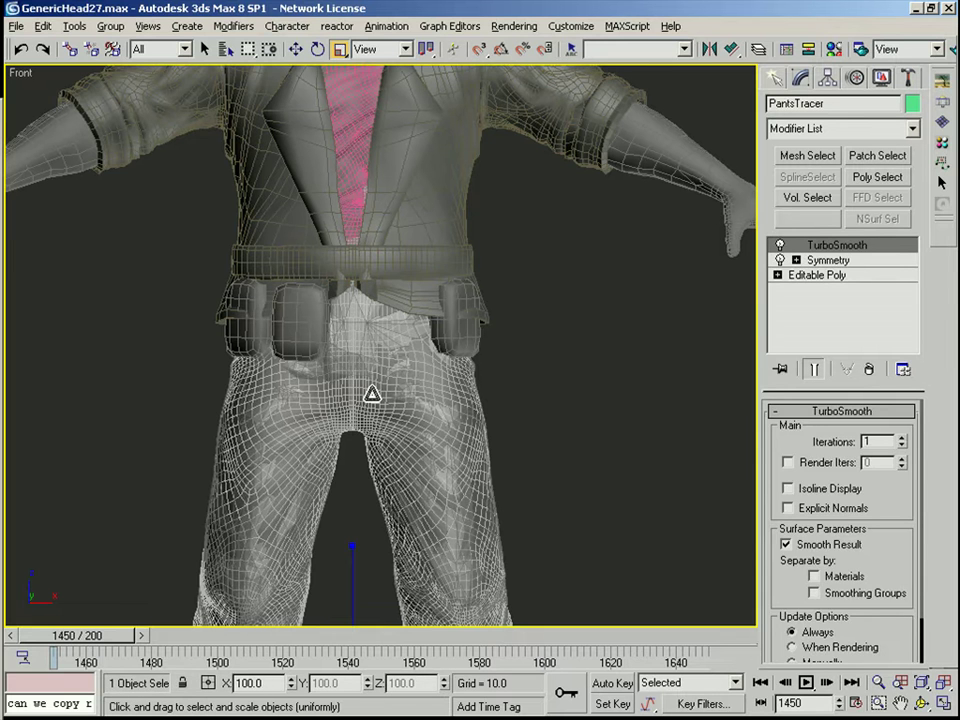
click(371, 393)
middle_drag(382, 466, 409, 339)
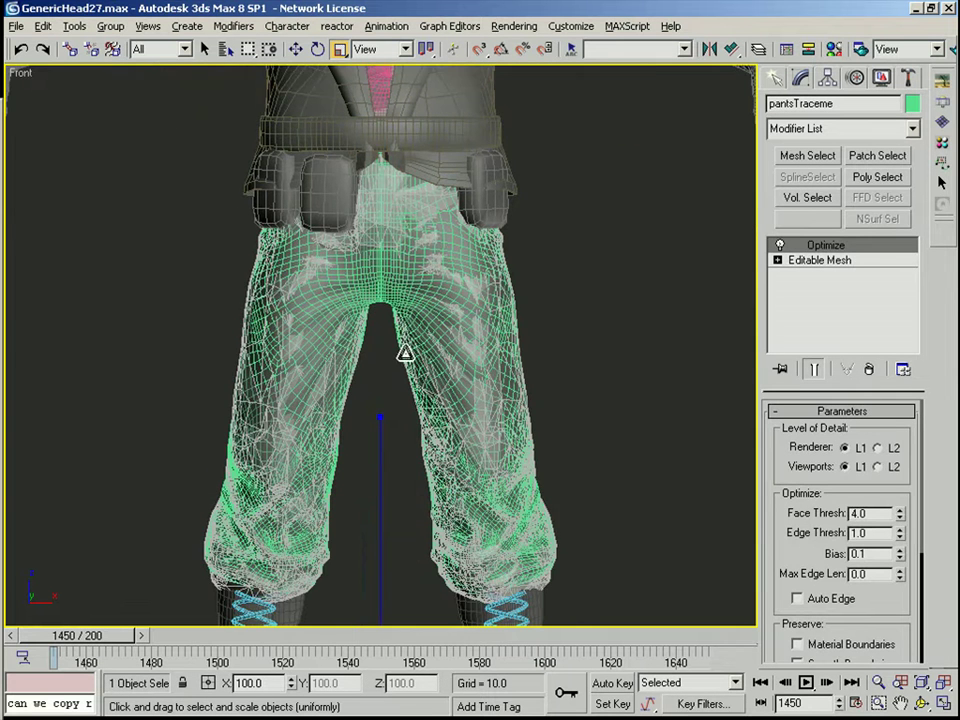
key(Delete)
click(432, 285)
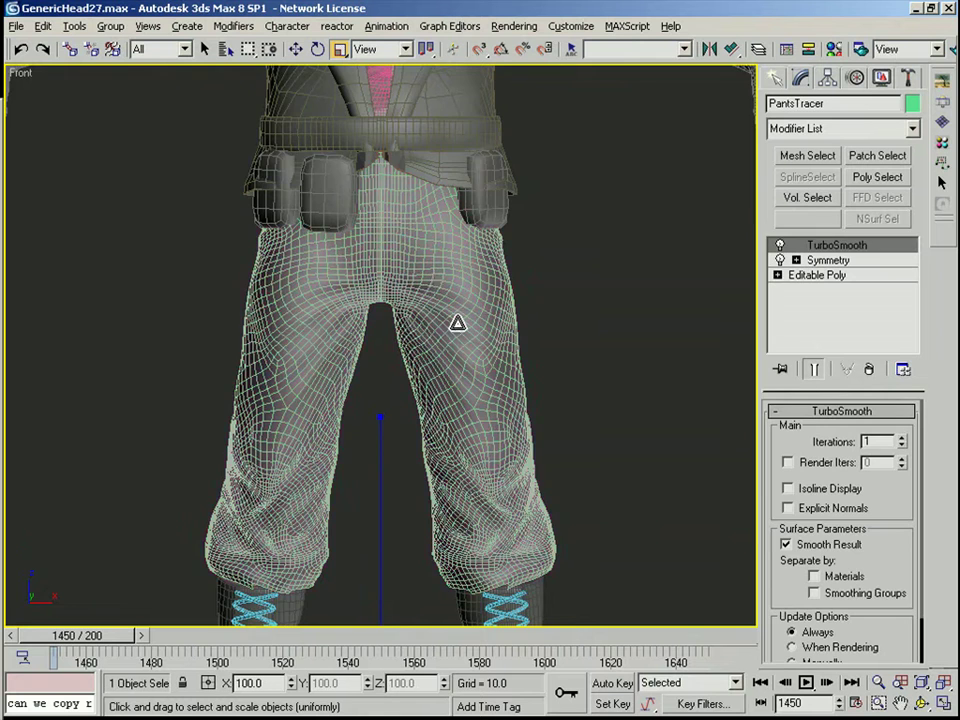
Step: Select the Head object and isolate it in the front view
key(F4)
alt+middle_drag(343, 330, 343, 493)
scroll(346, 316, down, 6)
alt+middle_drag(375, 320, 386, 335)
scroll(375, 325, up, 5)
click(326, 246)
click(326, 246)
key(alt+q)
key(f)
key(z)
middle_drag(371, 236, 362, 296)
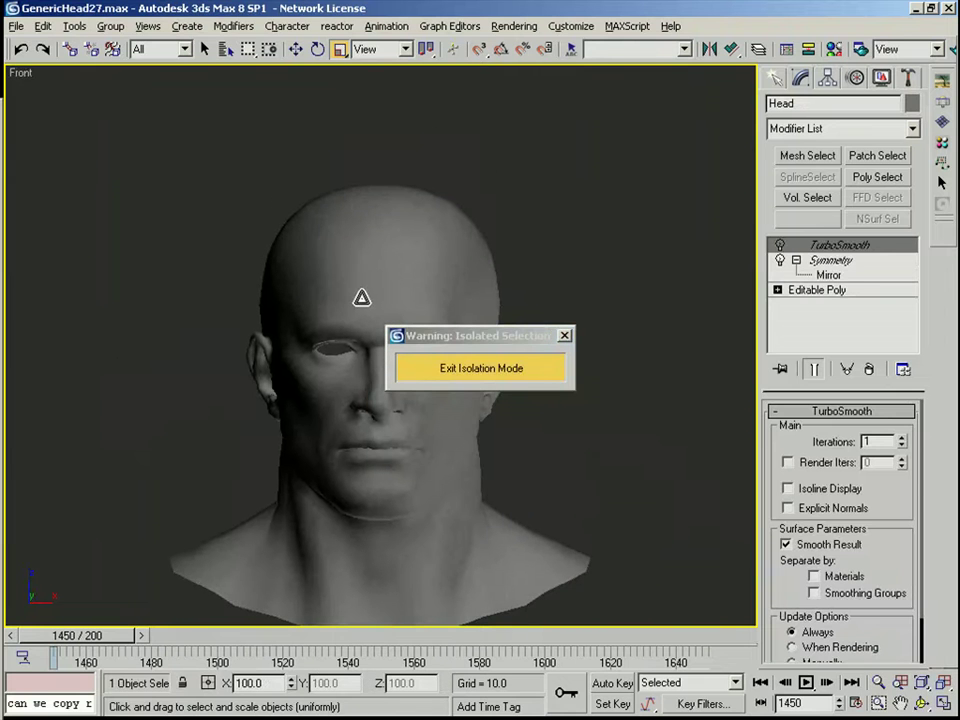
Step: Import HeadScarTime2.OBJ from the objs folder in Max Files, keeping both the default and Head groups
click(16, 26)
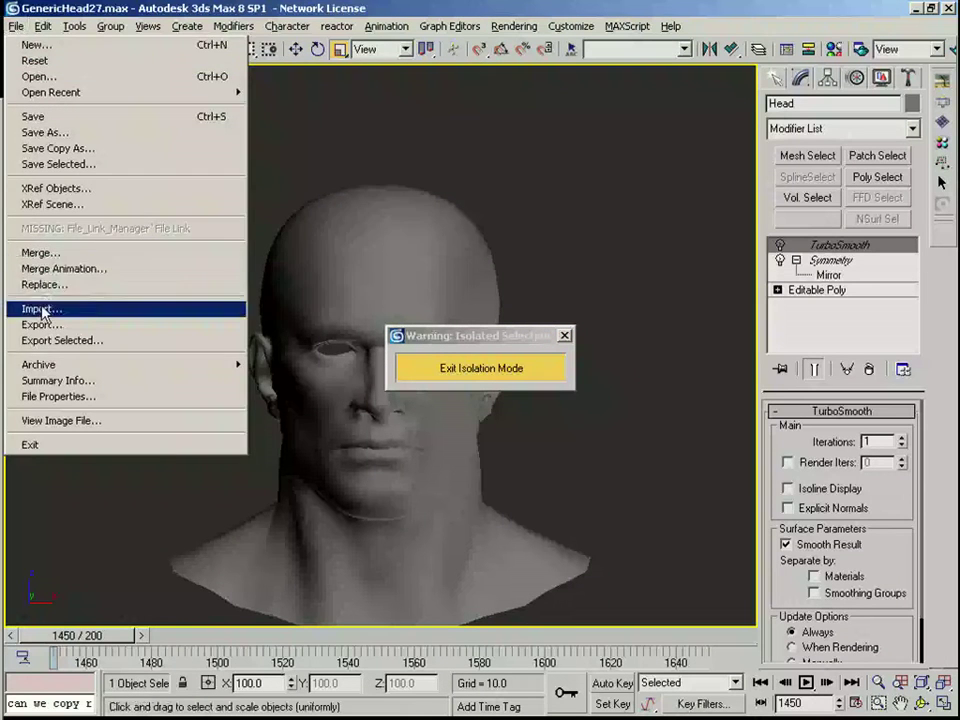
click(40, 306)
click(162, 287)
scroll(195, 391, down, 1)
click(206, 404)
click(107, 74)
click(135, 222)
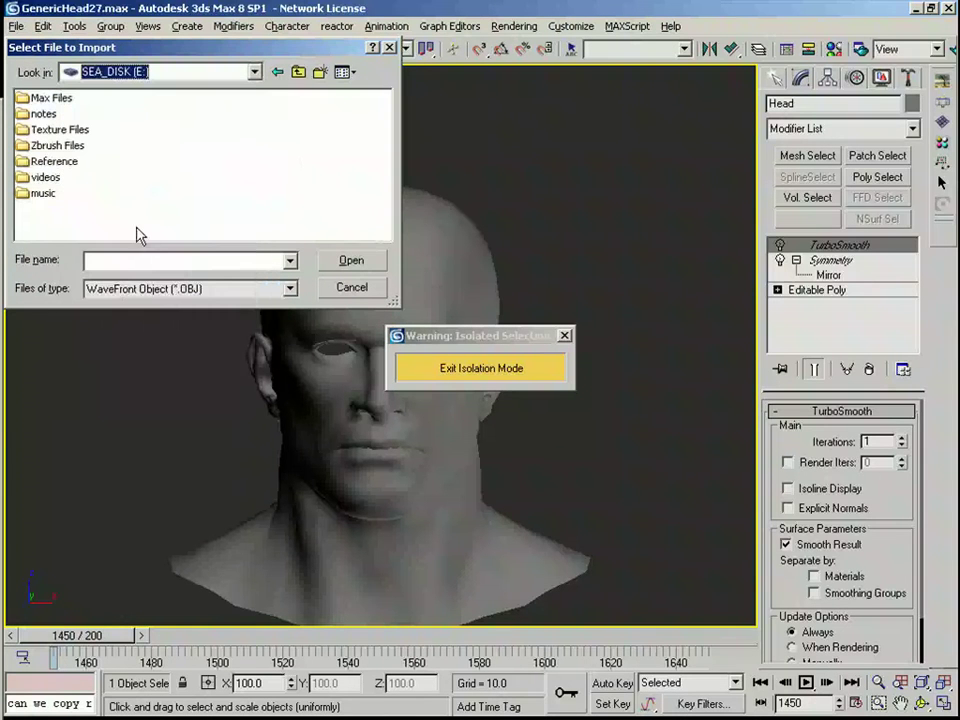
double_click(48, 100)
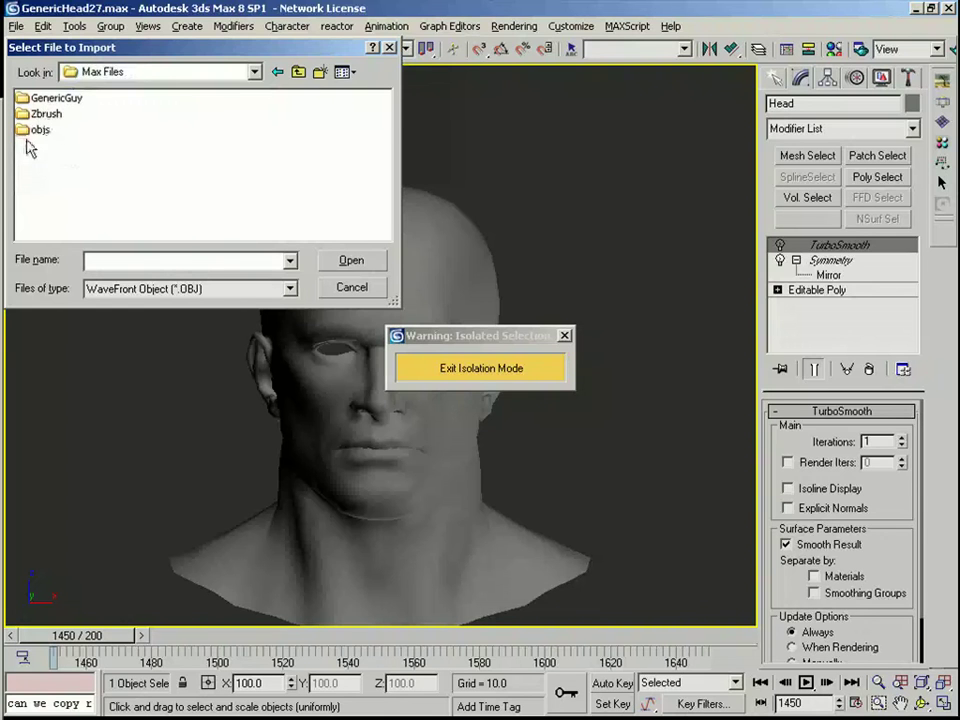
double_click(38, 129)
click(250, 114)
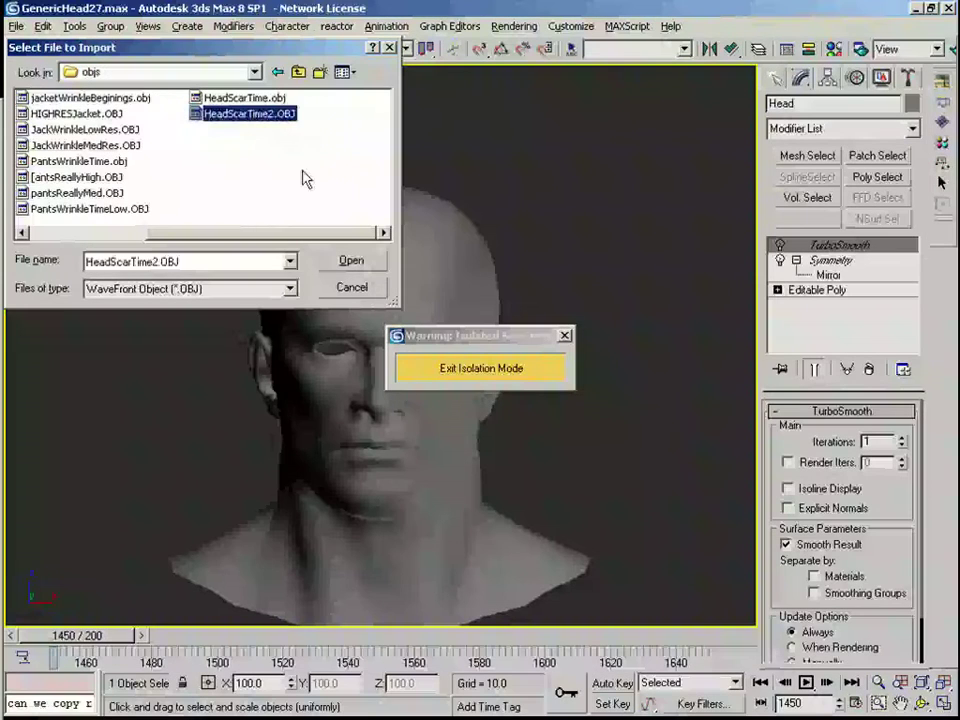
click(366, 261)
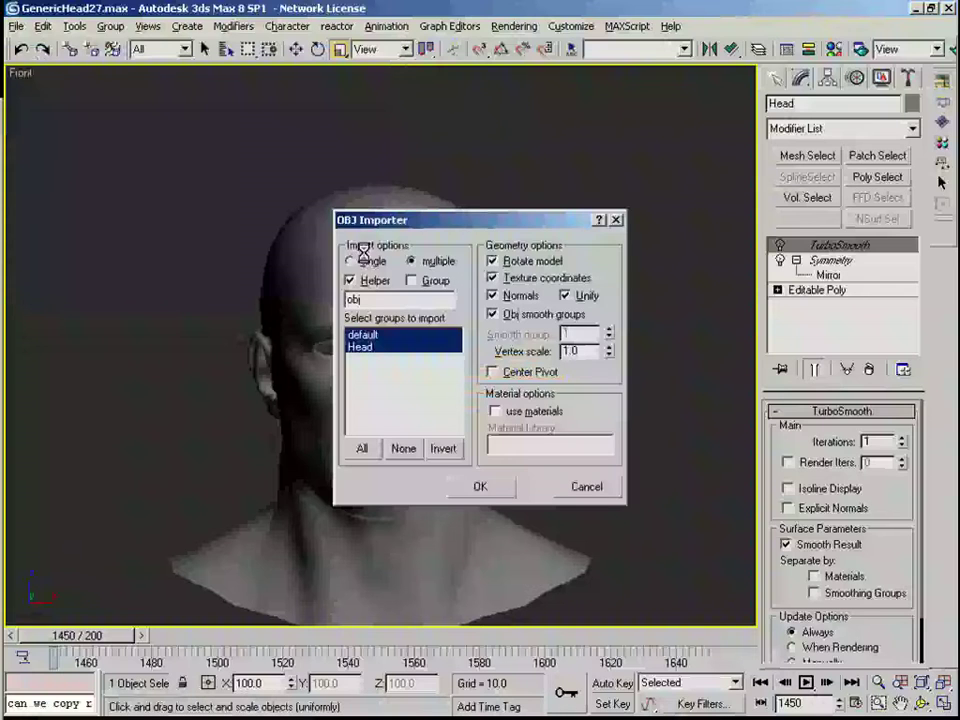
click(484, 487)
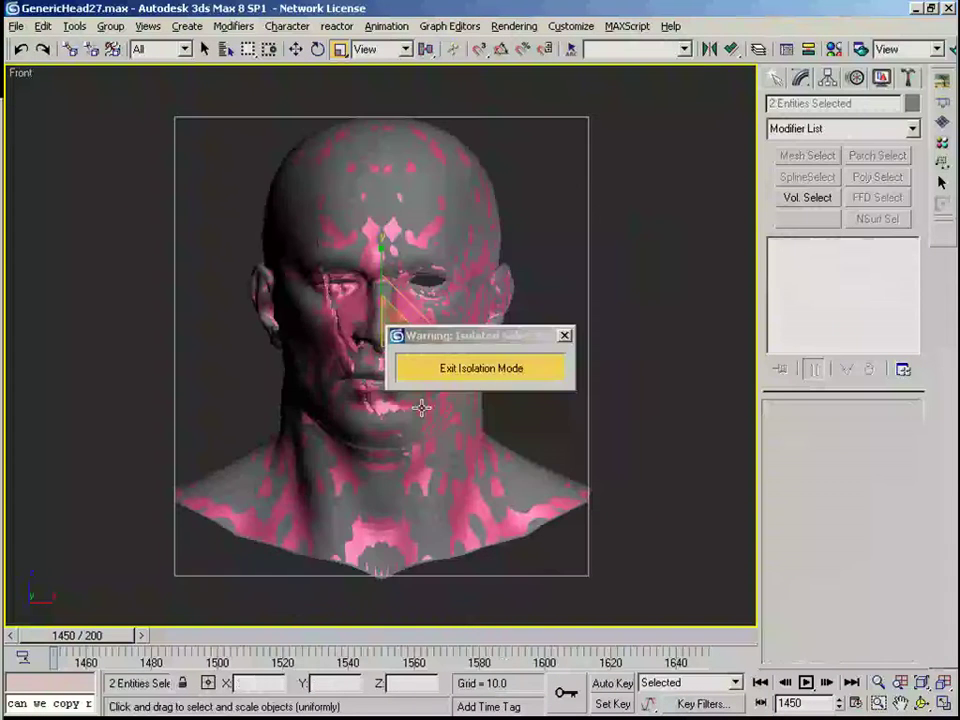
Step: Move the imported scarred head sideways until it stands clear of the original head
drag(443, 339, 757, 438)
key(w)
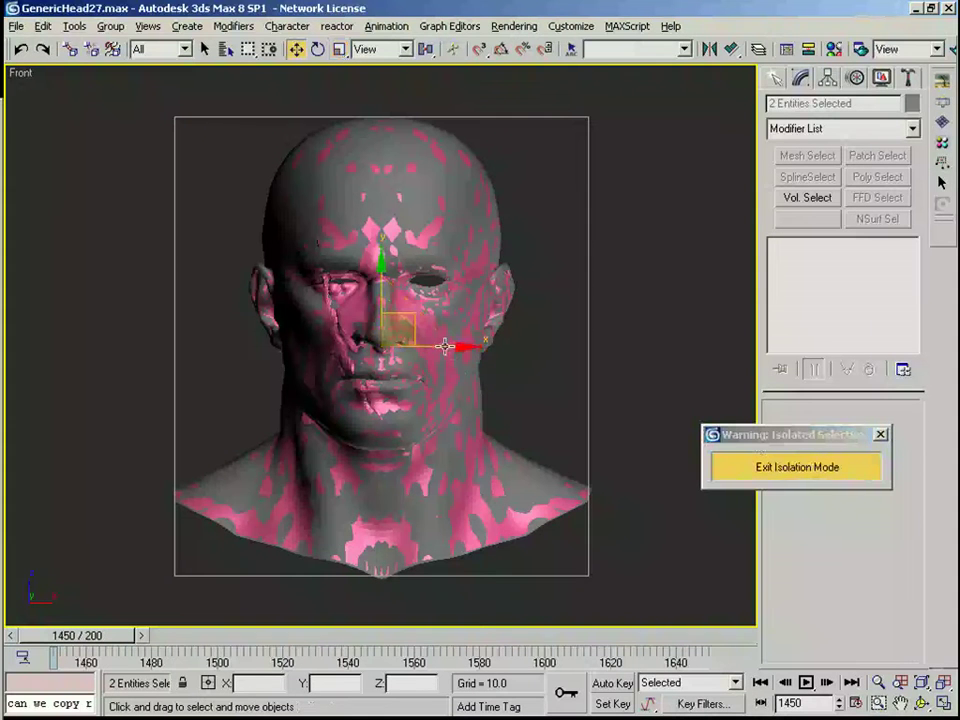
drag(456, 345, 147, 317)
middle_drag(177, 317, 385, 301)
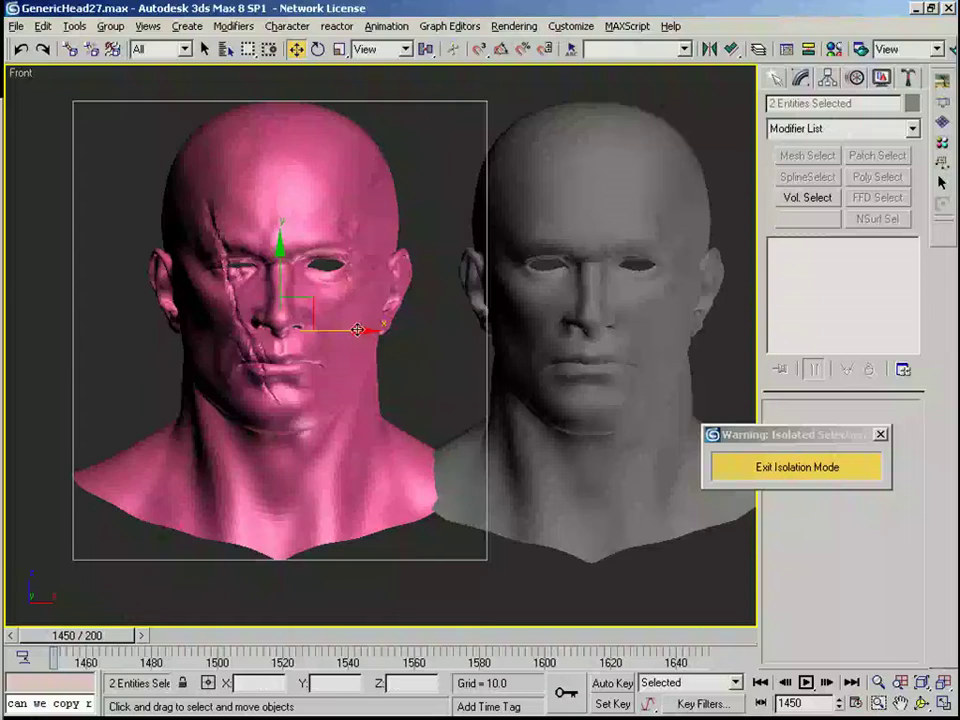
drag(359, 329, 238, 322)
middle_drag(224, 312, 322, 293)
Step: Select a short run of edges above the upper lip on the HeadScar object's Editable Poly base mesh
scroll(366, 294, down, 2)
click(416, 304)
click(360, 317)
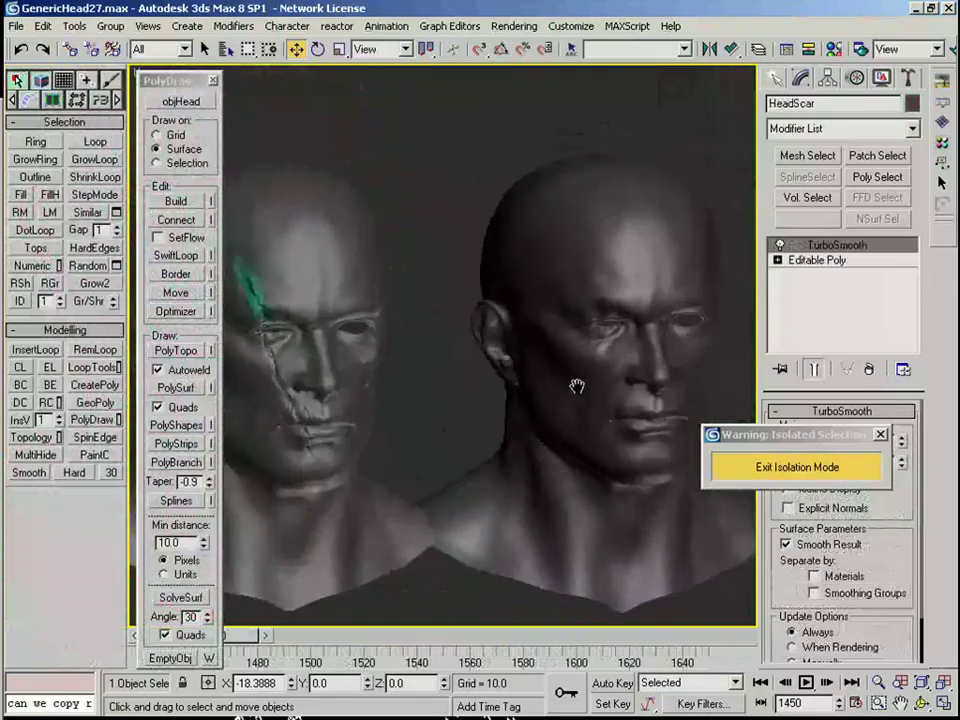
scroll(582, 381, up, 4)
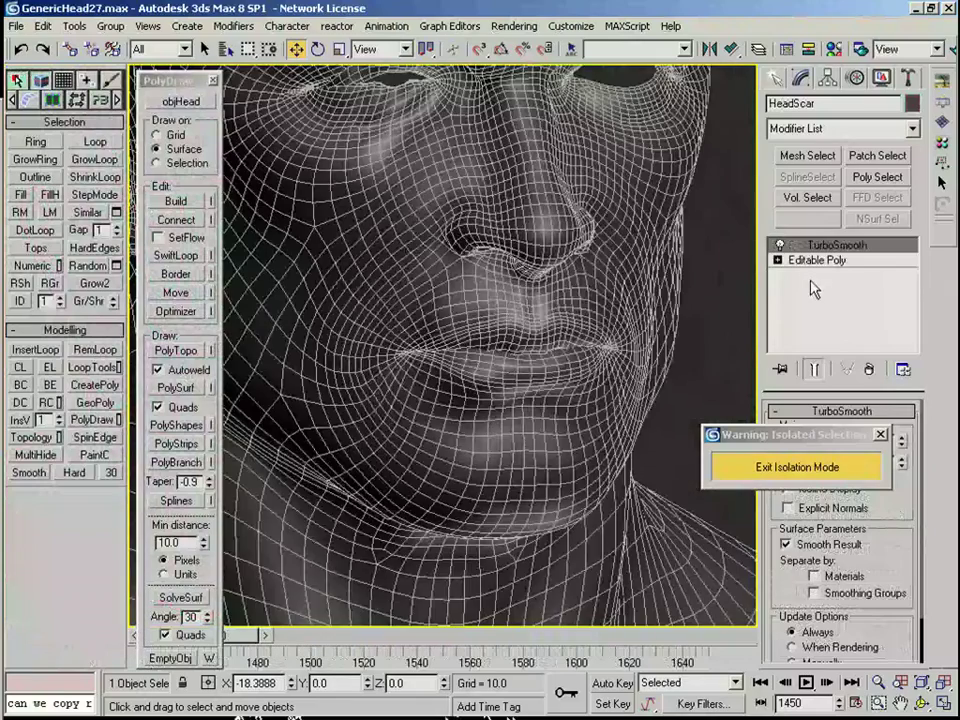
click(825, 262)
key(2)
click(471, 358)
key(alt+l)
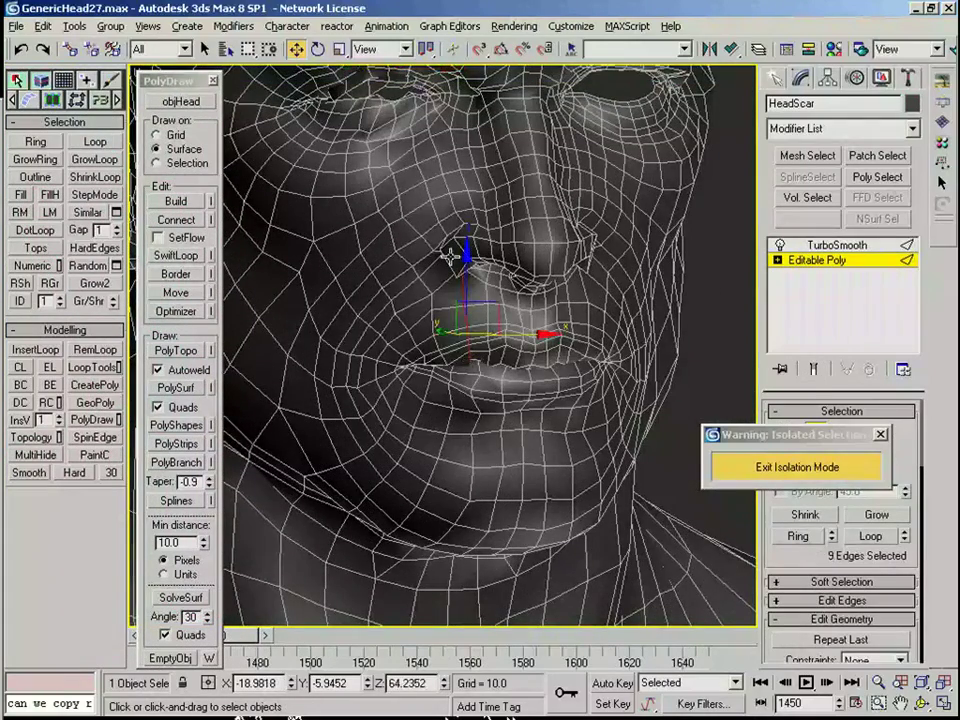
alt+drag(517, 332, 518, 334)
scroll(500, 320, up, 4)
alt+middle_drag(552, 285, 523, 261)
key(e)
drag(555, 375, 548, 397)
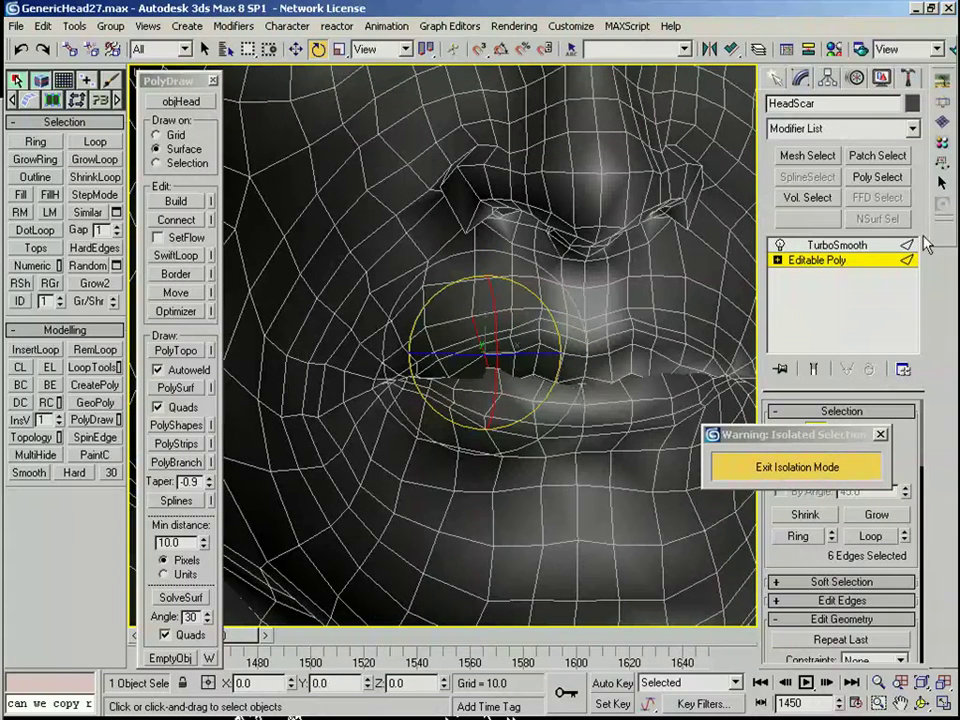
Step: Try to extrude the selected edges above the upper lip
drag(838, 440, 852, 300)
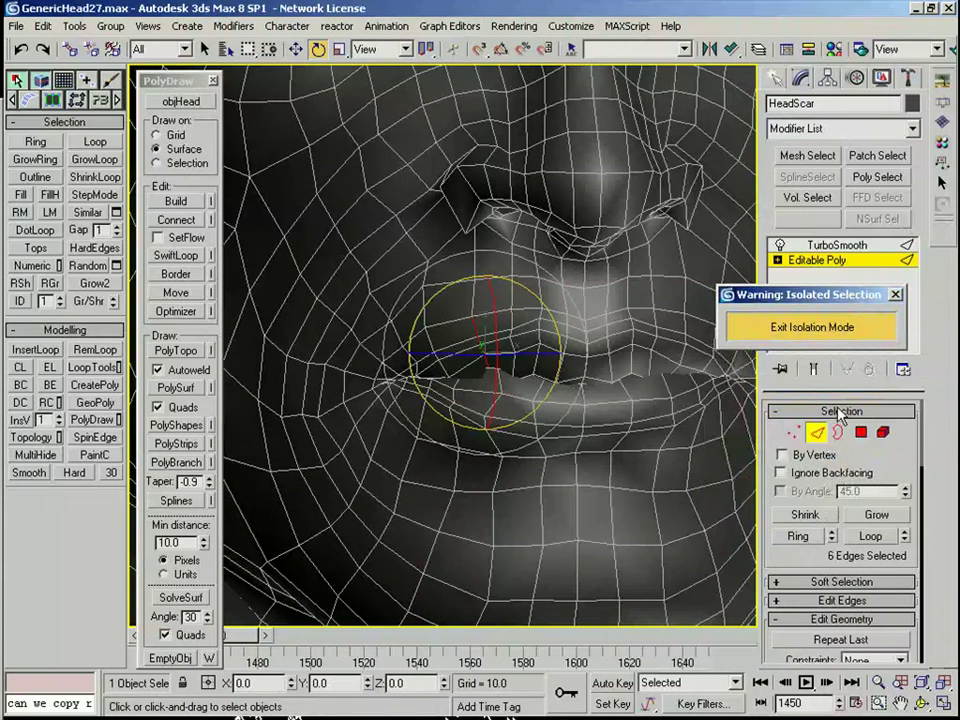
click(842, 411)
click(840, 450)
click(799, 511)
mouse_move(476, 328)
mouse_down()
mouse_move(482, 321)
mouse_move(486, 337)
mouse_up()
right_click(488, 338)
right_click(488, 338)
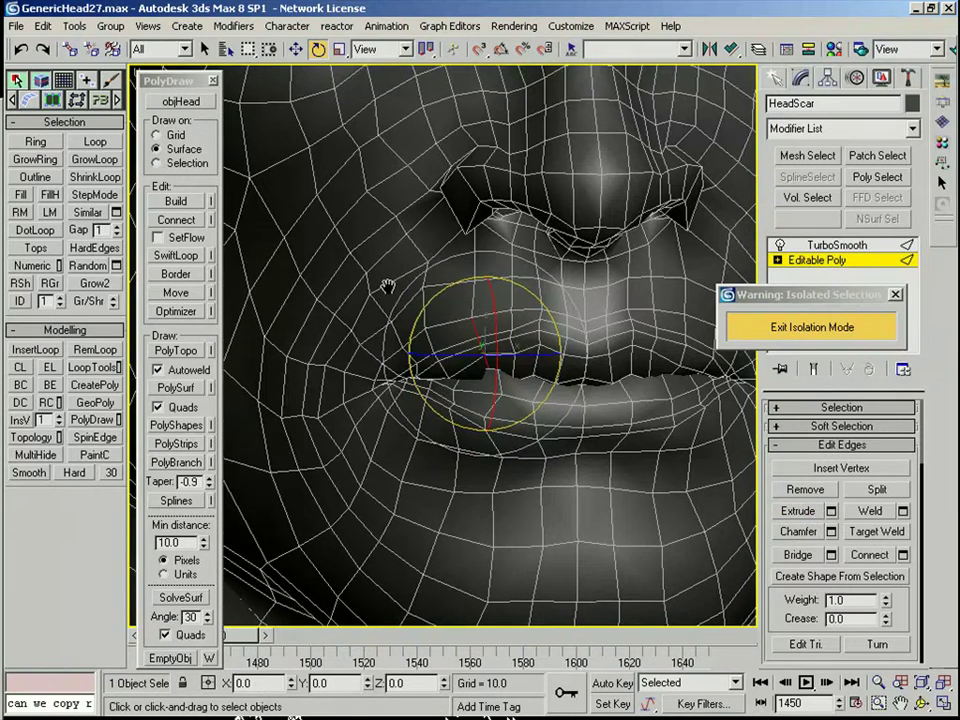
Step: Cut a new edge line from the upper lip past the nostril onto the cheek to follow the scar's path
middle_drag(390, 290, 408, 364)
right_click(475, 394)
click(472, 219)
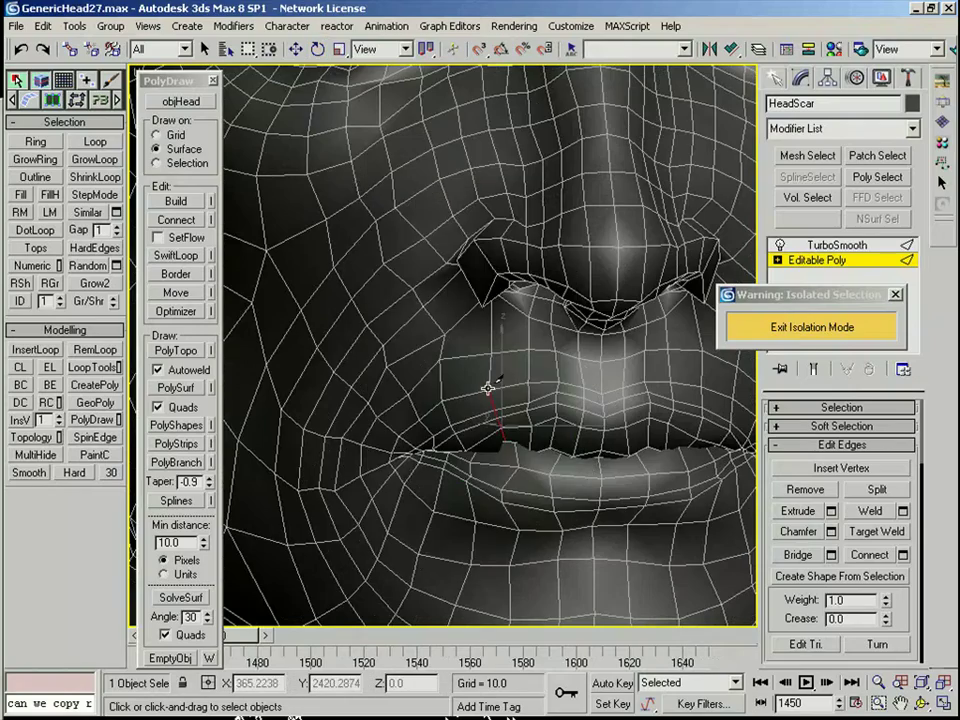
scroll(500, 380, down, 3)
middle_drag(508, 375, 662, 396)
scroll(600, 396, down, 4)
middle_drag(452, 396, 561, 401)
scroll(561, 402, up, 10)
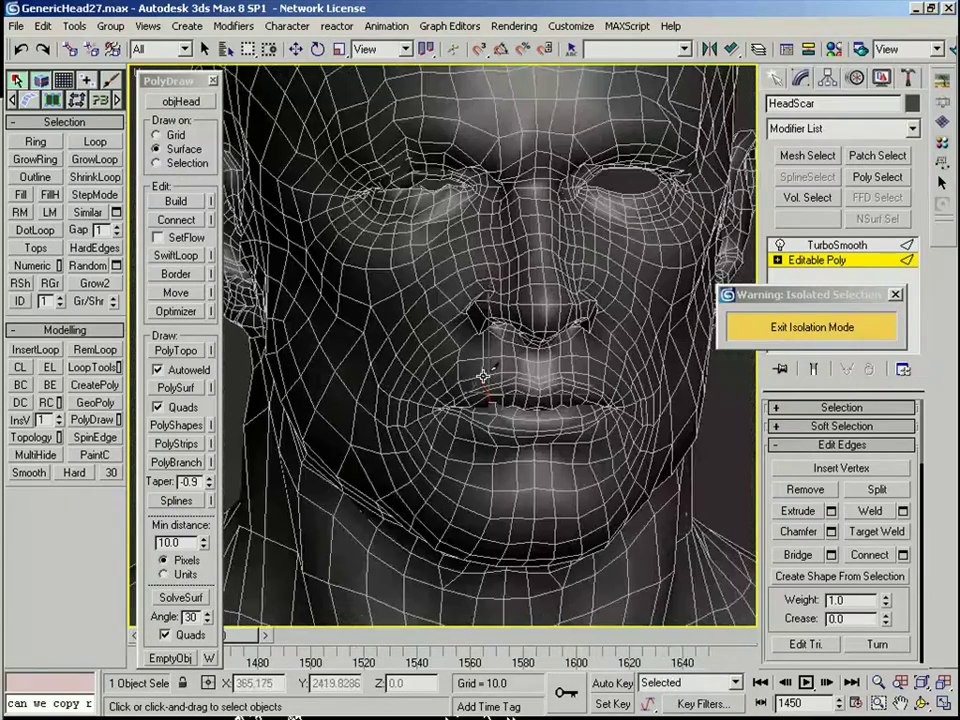
scroll(481, 376, down, 5)
middle_drag(365, 384, 328, 375)
scroll(462, 372, up, 5)
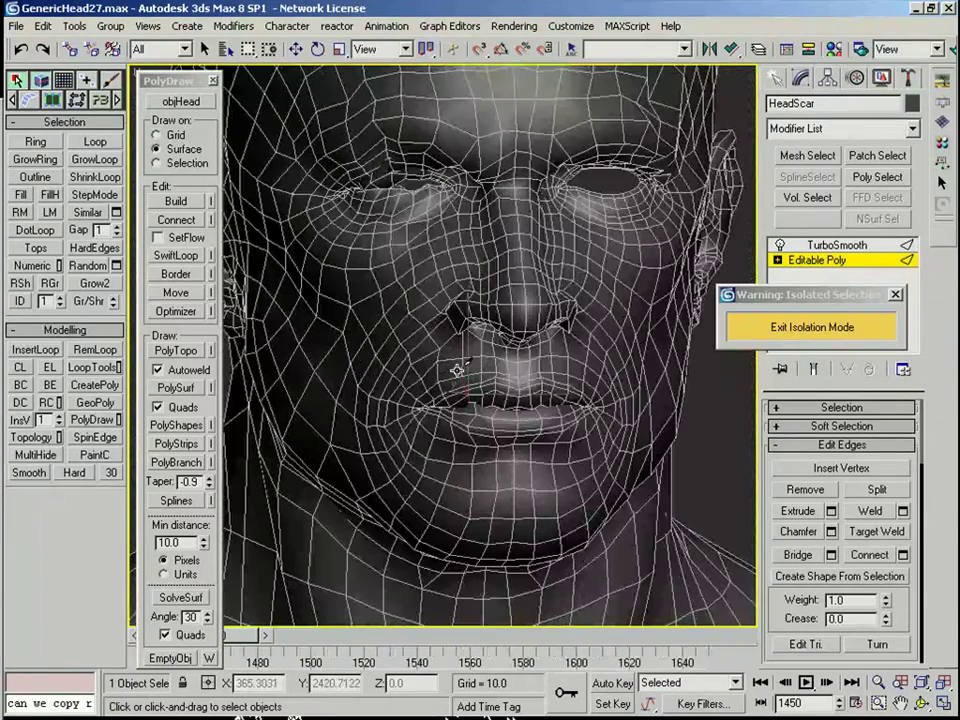
drag(446, 342, 415, 289)
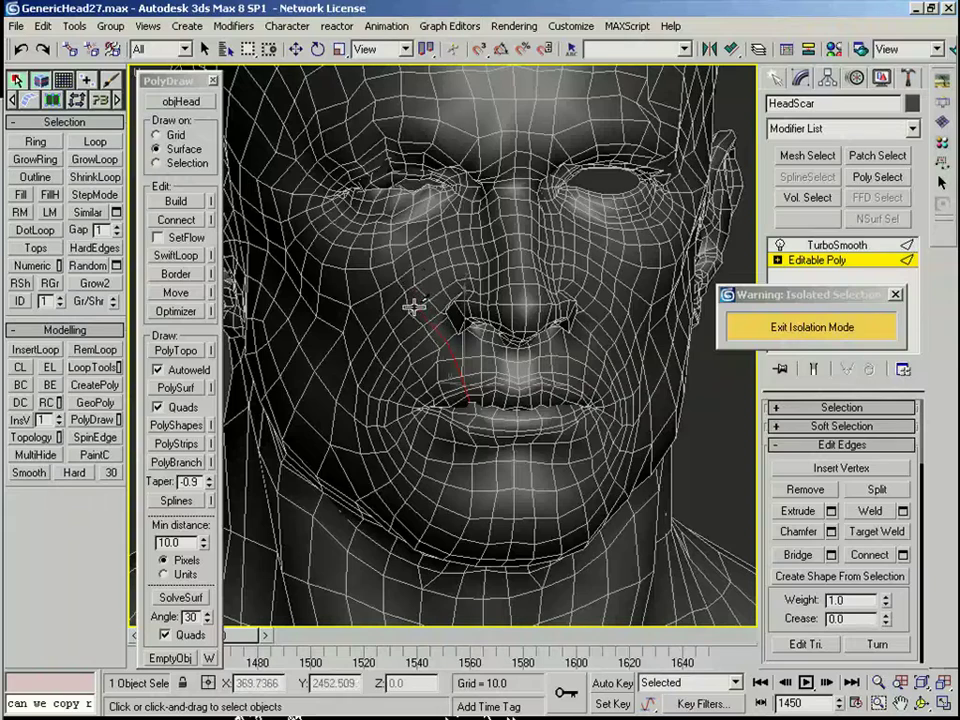
scroll(484, 306, up, 3)
right_click(484, 306)
Step: Select the edge run along the scar path from the upper lip across the cheek to the lower eyelid
click(379, 287)
click(411, 302)
click(406, 292)
key(alt+l)
scroll(406, 292, up, 3)
click(482, 403)
click(478, 403)
click(469, 403)
key(alt+l)
middle_drag(471, 320, 508, 545)
scroll(446, 390, up, 2)
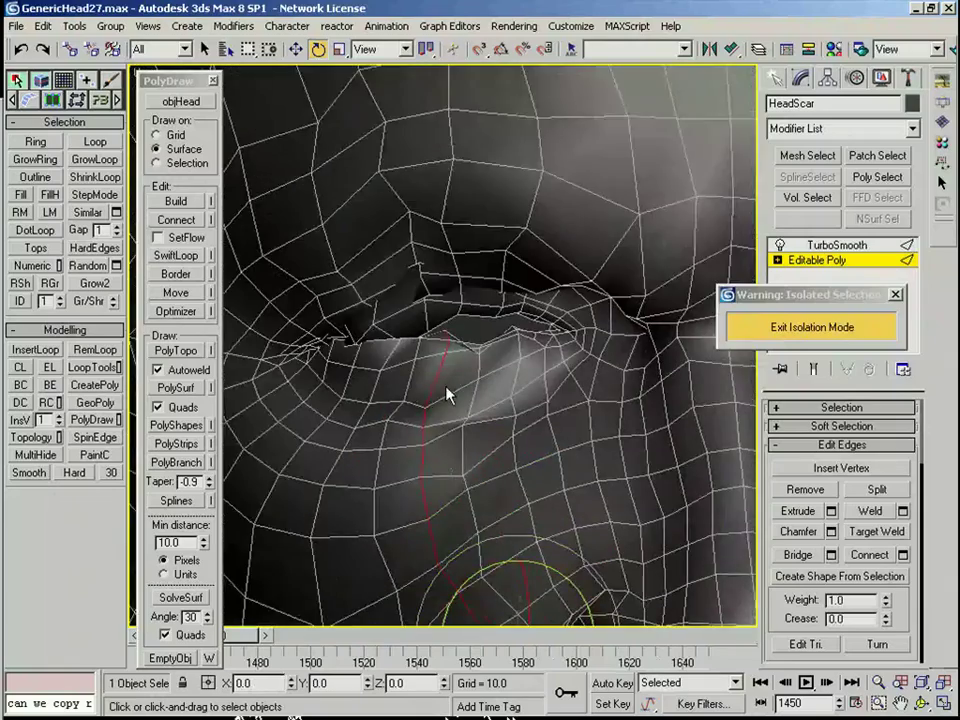
Step: Cut a diagonal edge across the cheek polygons just below the scarred eye
middle_drag(446, 390, 471, 394)
scroll(471, 394, down, 5)
middle_drag(575, 412, 293, 503)
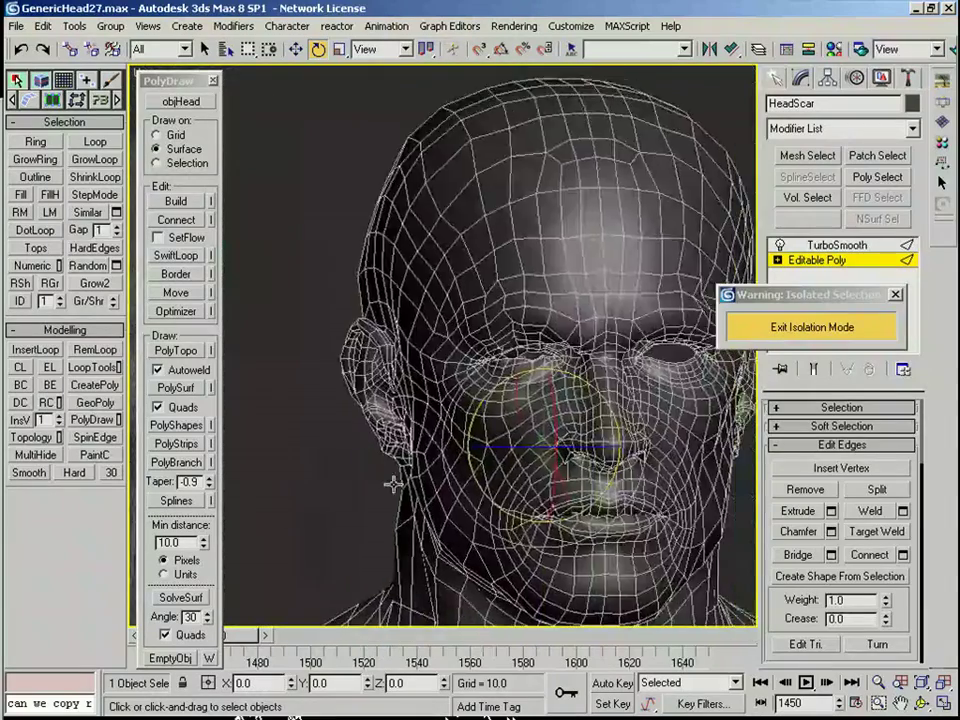
scroll(480, 380, up, 3)
middle_drag(495, 380, 455, 343)
scroll(485, 403, up, 2)
key(1)
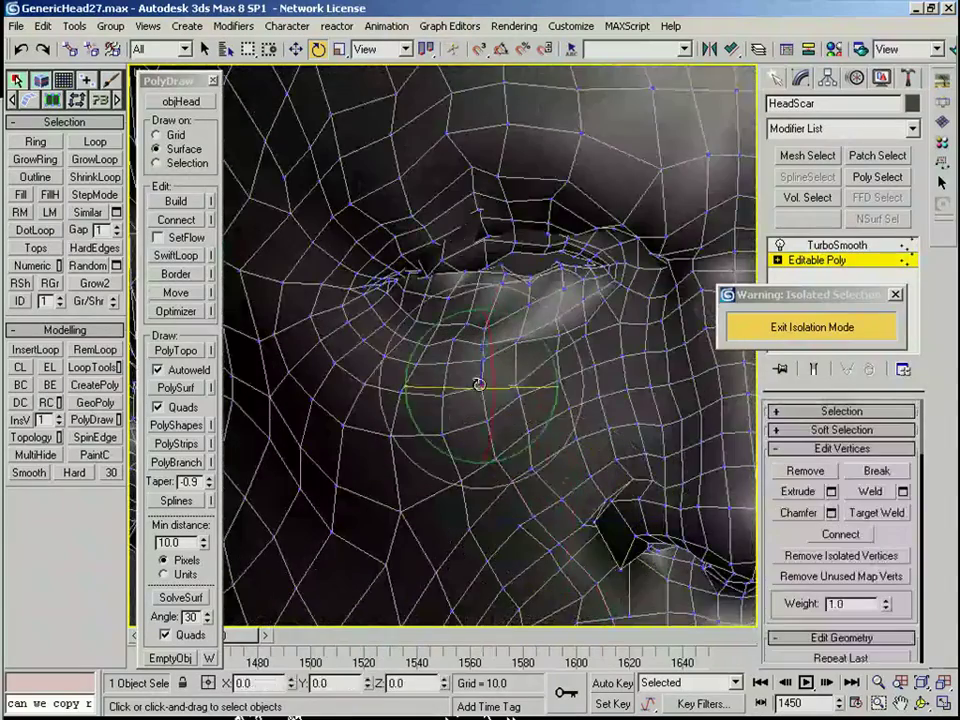
right_click(467, 378)
click(441, 199)
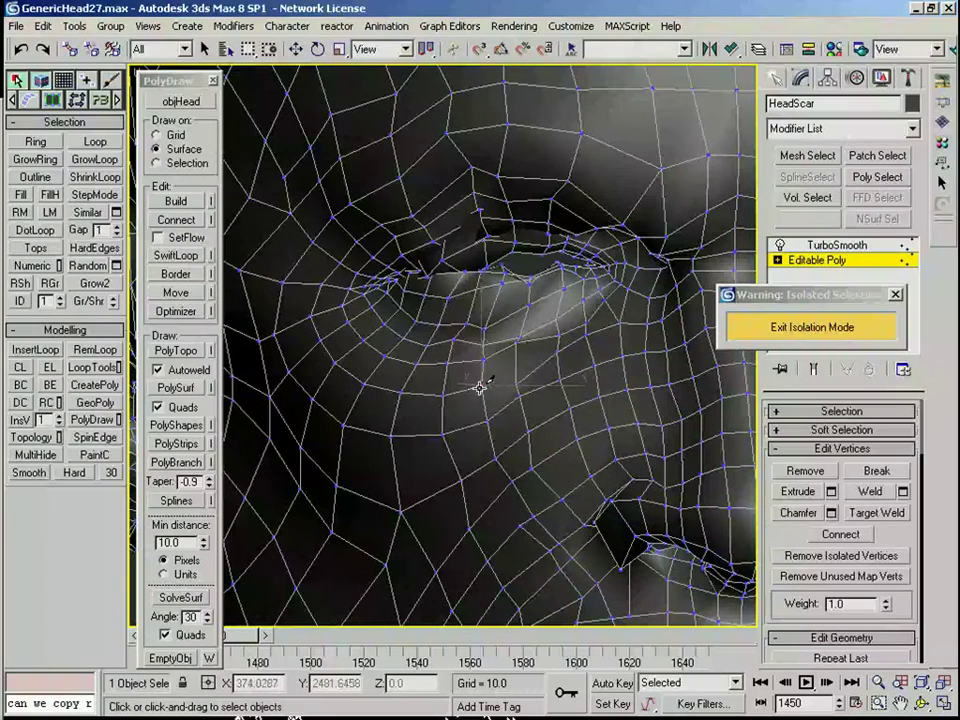
click(453, 339)
right_click(457, 345)
Step: Remove the redundant edges beside the diagonal cut beneath the scarred eye to redirect the edge flow
key(2)
click(486, 375)
key(BackSpace)
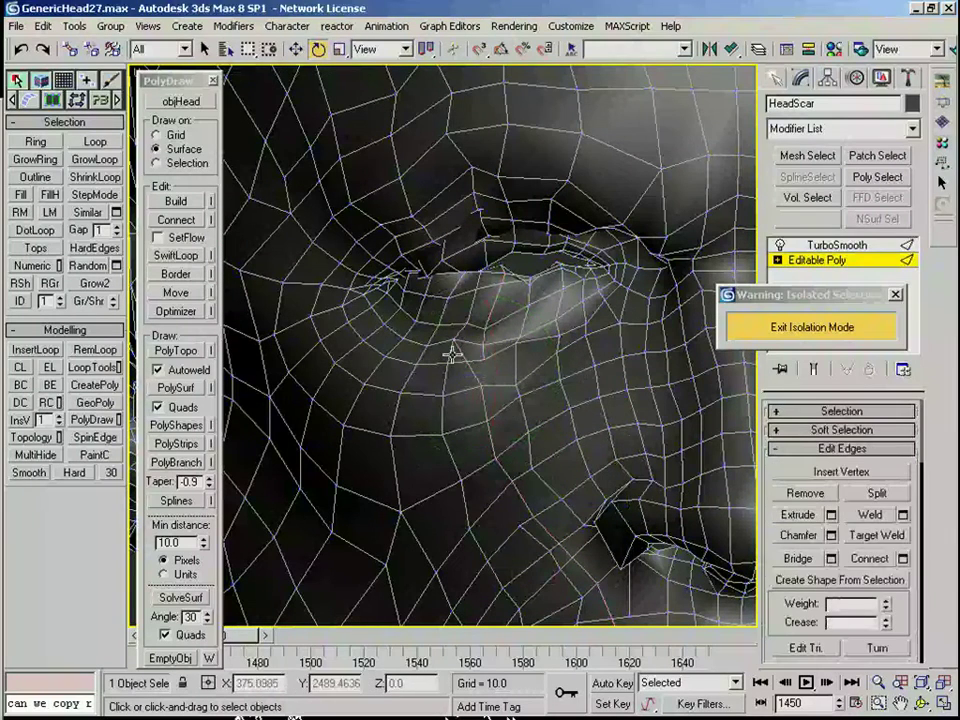
key(1)
click(455, 339)
key(2)
click(459, 334)
click(461, 329)
ctrl+click(478, 346)
key(BackSpace)
click(443, 332)
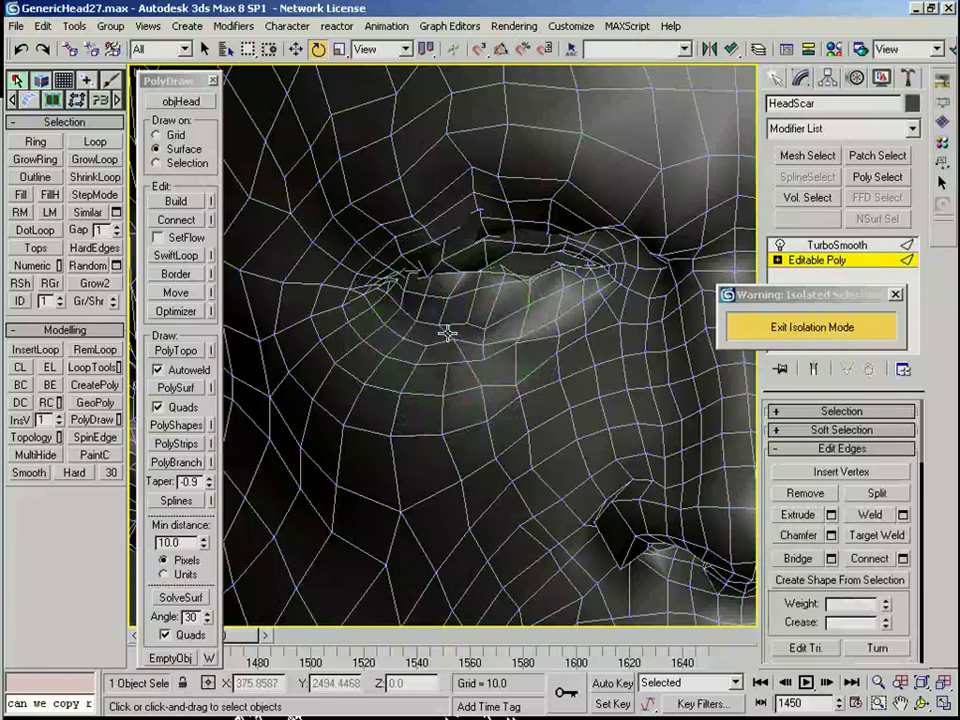
key(BackSpace)
Step: Clear the leftover vertices and edges close to the lower eyelid along the rerouted scar line
key(1)
click(442, 325)
key(BackSpace)
click(443, 315)
key(BackSpace)
key(2)
click(444, 313)
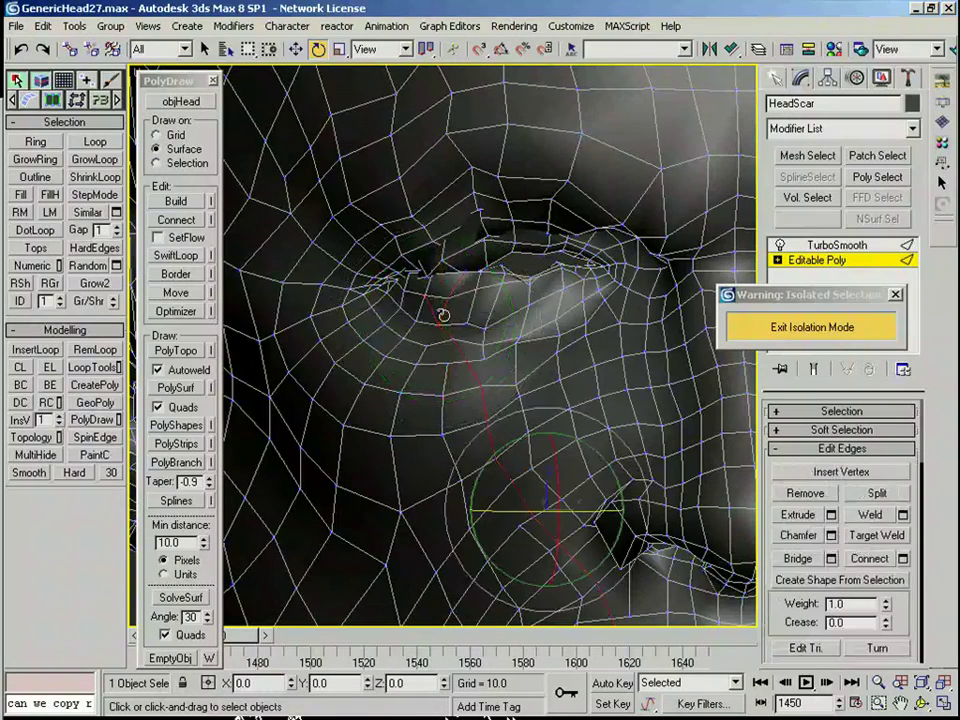
key(BackSpace)
click(418, 309)
key(BackSpace)
Step: Select the rerouted edge loop from the lower eyelid down to the lip and compare it with the shaded face
click(431, 317)
key(alt+l)
middle_drag(495, 452, 445, 443)
scroll(437, 325, down, 5)
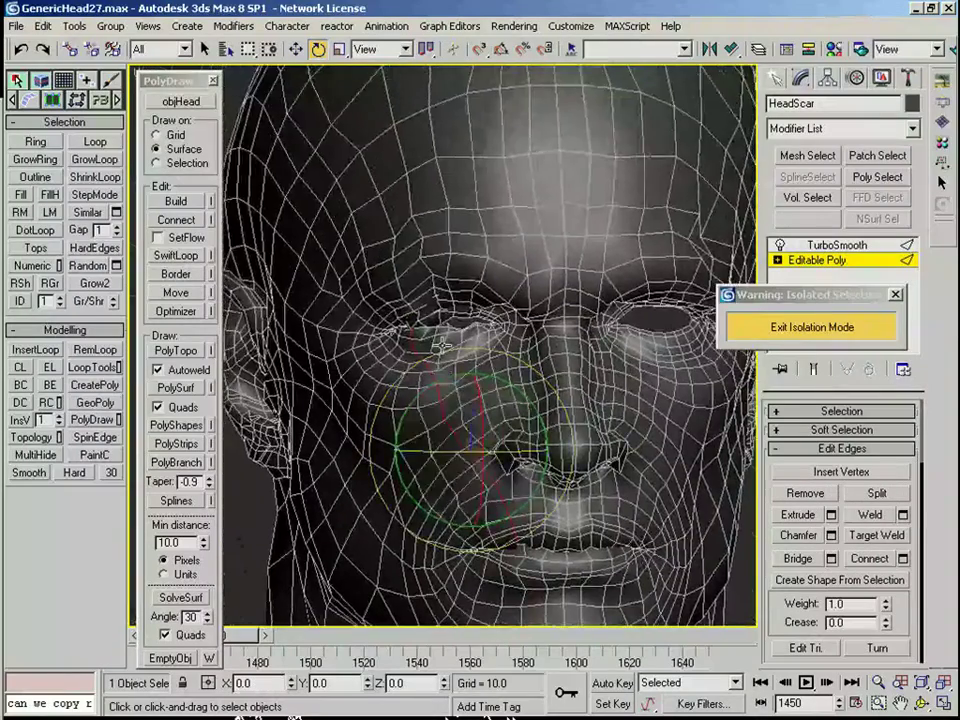
scroll(445, 430, up, 3)
middle_drag(445, 365, 705, 327)
scroll(705, 327, down, 5)
key(F4)
middle_drag(491, 332, 500, 375)
scroll(523, 334, up, 3)
key(F4)
scroll(471, 328, up, 4)
scroll(456, 379, up, 4)
Step: Select the edge loop that runs from the scarred upper eyelid up across the forehead
click(438, 385)
key(alt+l)
scroll(476, 325, down, 4)
scroll(460, 340, down, 4)
scroll(449, 355, up, 6)
click(482, 407)
key(alt+r)
Step: Deselect the unwanted loop edges around the back of the head, keeping only those on the face
scroll(482, 407, down, 6)
alt+middle_drag(472, 390, 566, 360)
scroll(566, 360, down, 3)
alt+drag(246, 133, 494, 612)
scroll(494, 612, down, 4)
alt+middle_drag(494, 600, 395, 550)
scroll(559, 377, up, 8)
middle_drag(605, 443, 500, 342)
key(shift+z)
Step: Add the missing forehead, cheek and upper-lip edges to the scar selection
ctrl+click(528, 441)
middle_drag(387, 73, 401, 251)
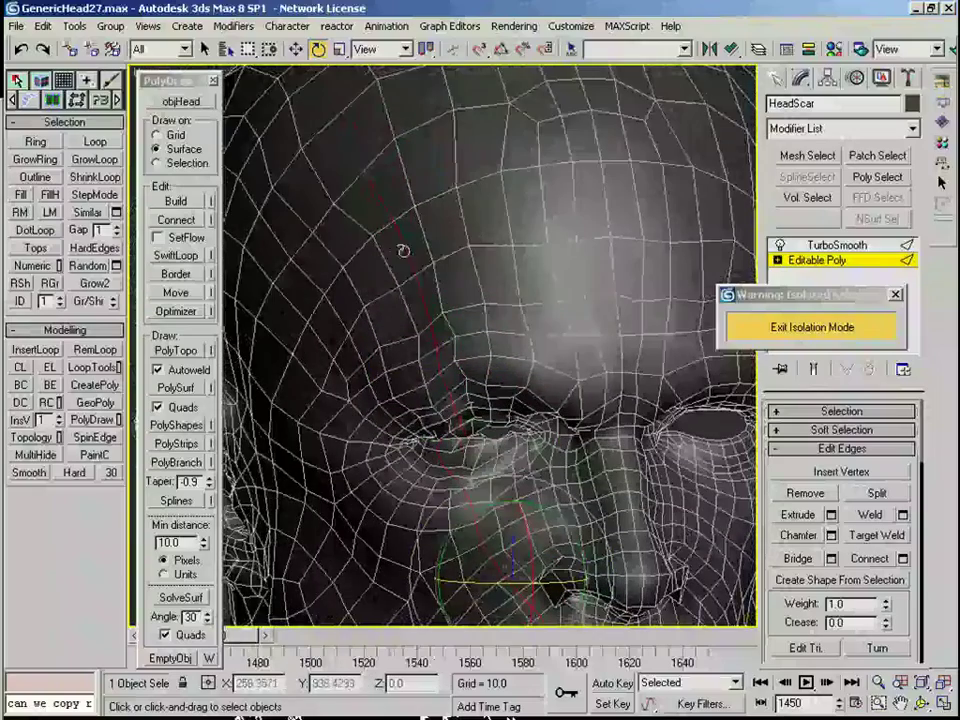
ctrl+click(381, 199)
ctrl+click(419, 273)
middle_drag(508, 540, 438, 317)
ctrl+click(493, 432)
ctrl+click(480, 407)
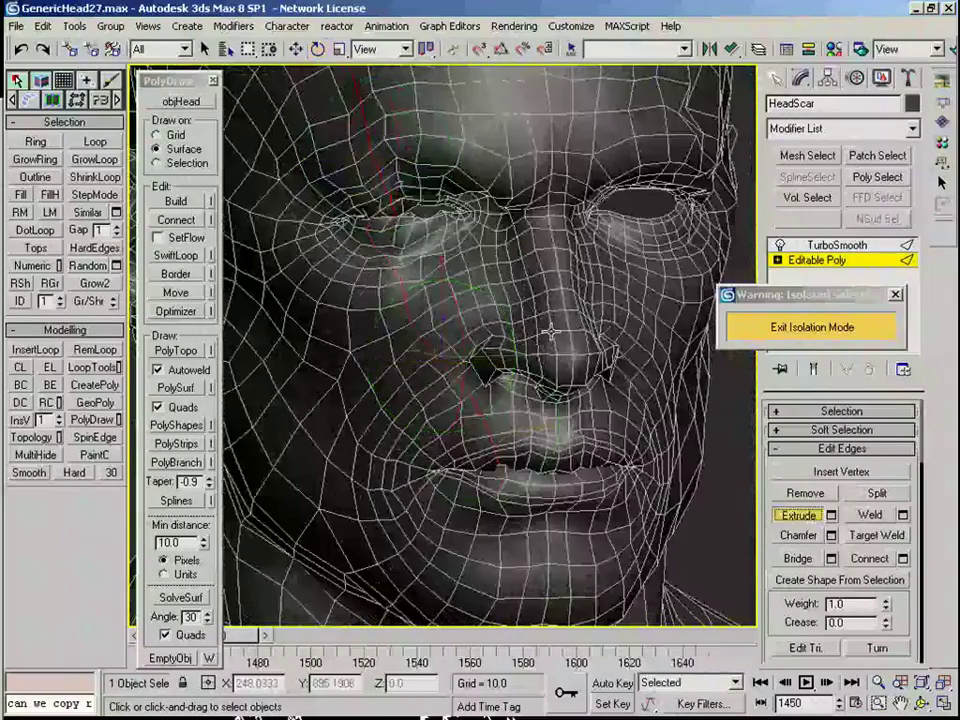
Step: Extrude the selected scar edges into a narrow channel running down the forehead and cheek
scroll(364, 234, up, 3)
middle_drag(364, 234, 416, 435)
drag(445, 473, 451, 482)
key(e)
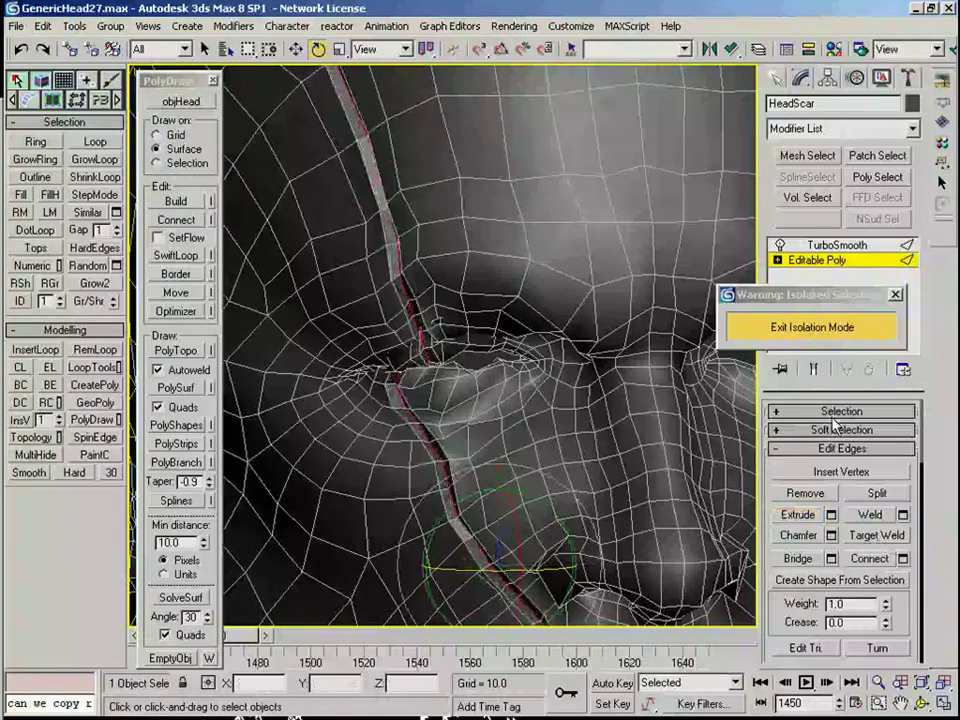
Step: Relax the selected edges of the scar channel to even out its shape
click(834, 412)
scroll(833, 524, down, 10)
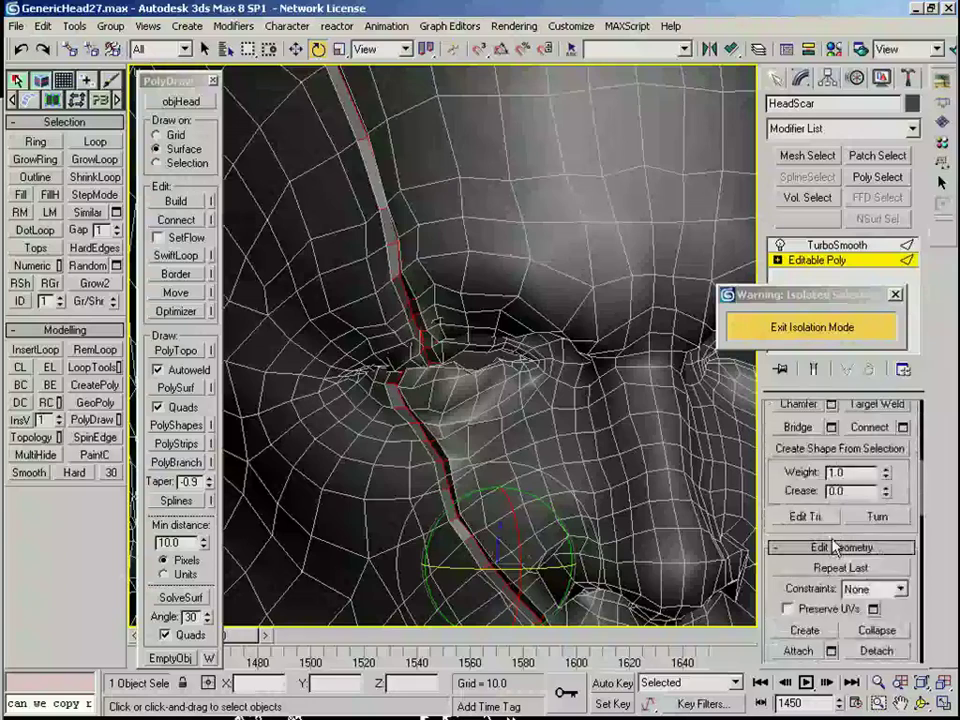
click(838, 614)
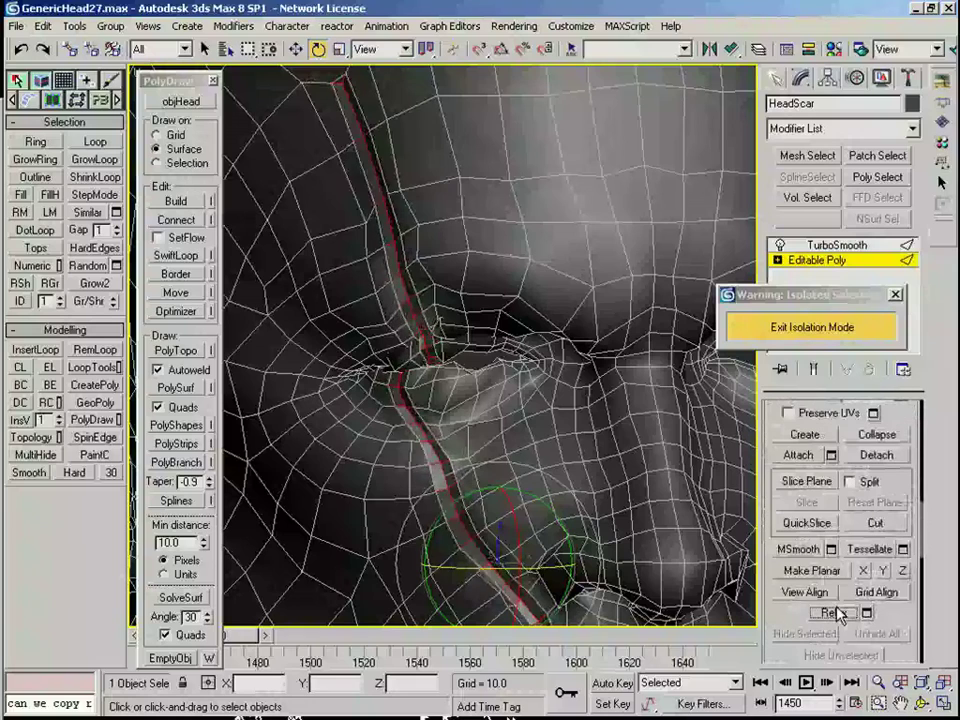
Step: Examine the scar and eye area with the TurboSmooth result, both with and without the edge display
scroll(540, 450, down, 5)
key(F4)
middle_drag(513, 345, 484, 419)
click(838, 246)
scroll(484, 419, up, 5)
key(F4)
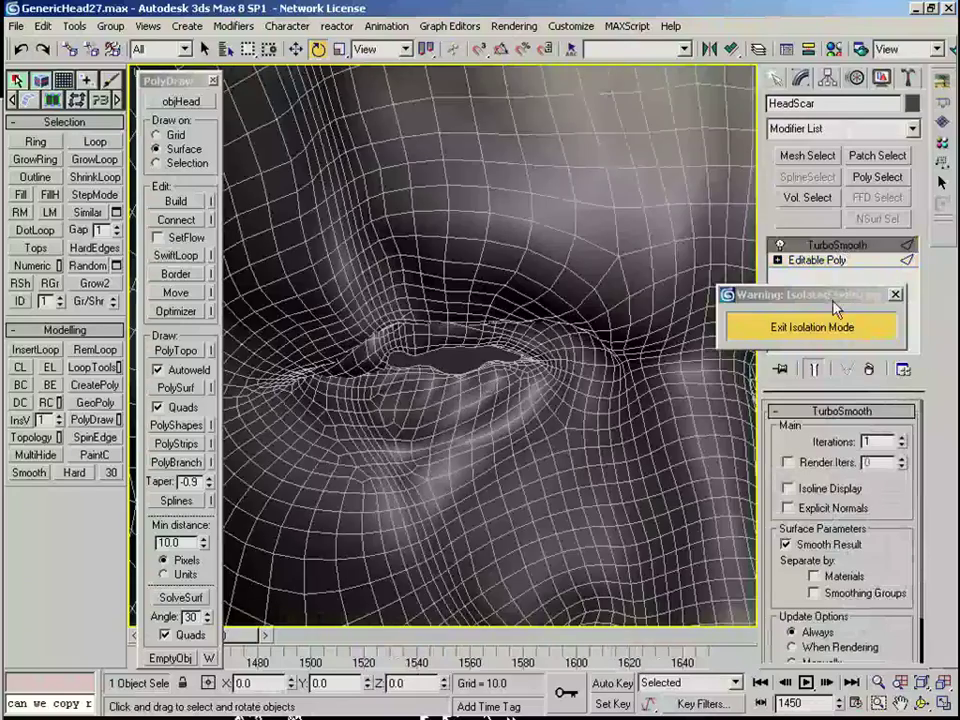
Step: Select the two base-mesh vertices where the scar channel meets the upper eyelid
click(819, 260)
scroll(356, 386, up, 2)
middle_drag(380, 378, 403, 298)
key(2)
click(418, 366)
key(1)
click(465, 271)
key(w)
key(F3)
alt+middle_drag(458, 335, 412, 270)
key(F3)
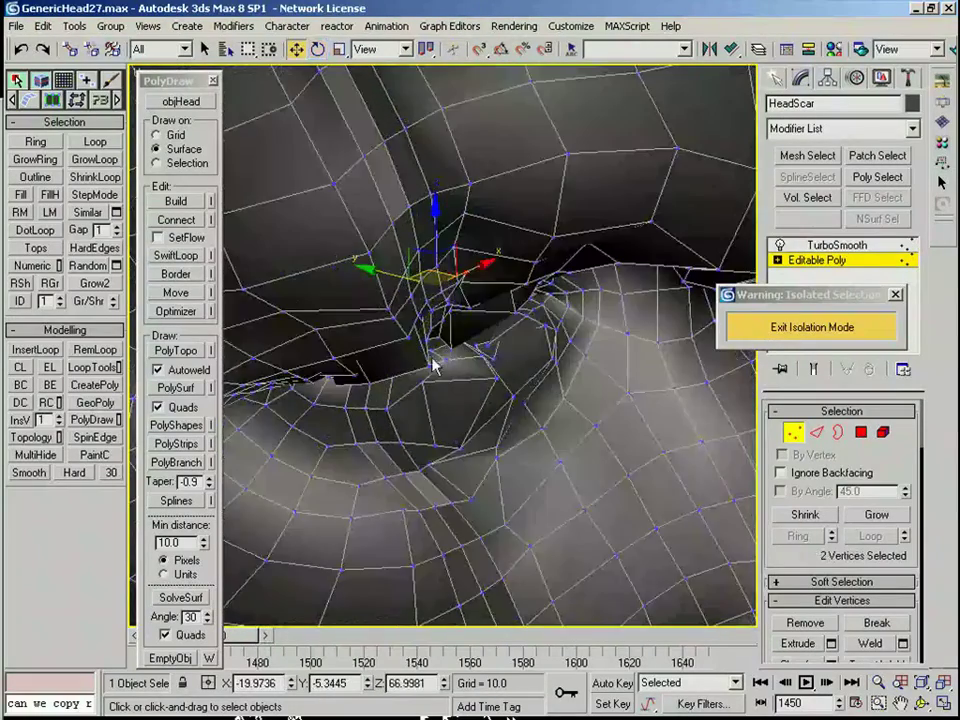
Step: Select the edge loop that runs along the scar channel above the upper eyelid
alt+middle_drag(402, 208, 418, 240)
alt+middle_drag(466, 317, 445, 243)
key(4)
click(422, 262)
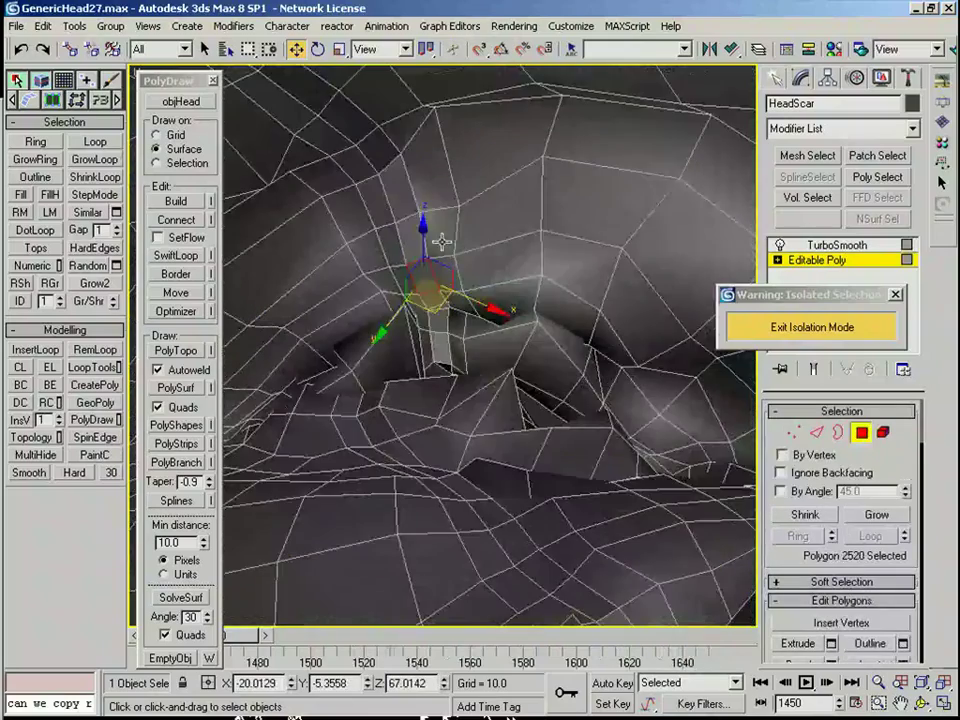
key(2)
click(456, 242)
key(alt+l)
scroll(456, 306, down, 4)
alt+middle_drag(456, 306, 446, 354)
alt+middle_drag(376, 285, 407, 332)
Step: Convert the selected scar edge loop to vertices and set the transform coordinate system to Local
right_click(405, 332)
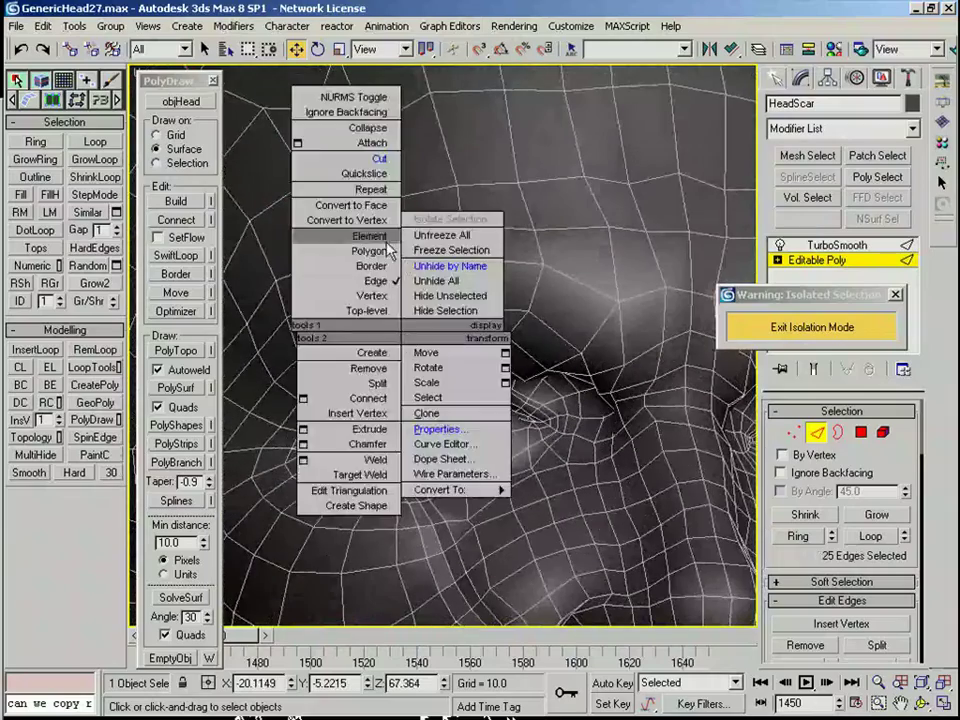
click(347, 221)
alt+right_click(396, 312)
click(432, 288)
mouse_move(432, 288)
alt+middle_down()
mouse_move(375, 356)
mouse_move(322, 362)
mouse_move(412, 398)
mouse_move(434, 307)
alt+middle_up()
Step: Select the edges around the eye opening where the scar crosses the eyelid
key(2)
scroll(412, 398, down, 3)
scroll(420, 388, up, 5)
scroll(434, 307, down, 3)
click(437, 306)
click(450, 307)
scroll(452, 370, up, 5)
middle_drag(462, 241, 487, 313)
scroll(487, 313, up, 3)
middle_drag(504, 170, 479, 371)
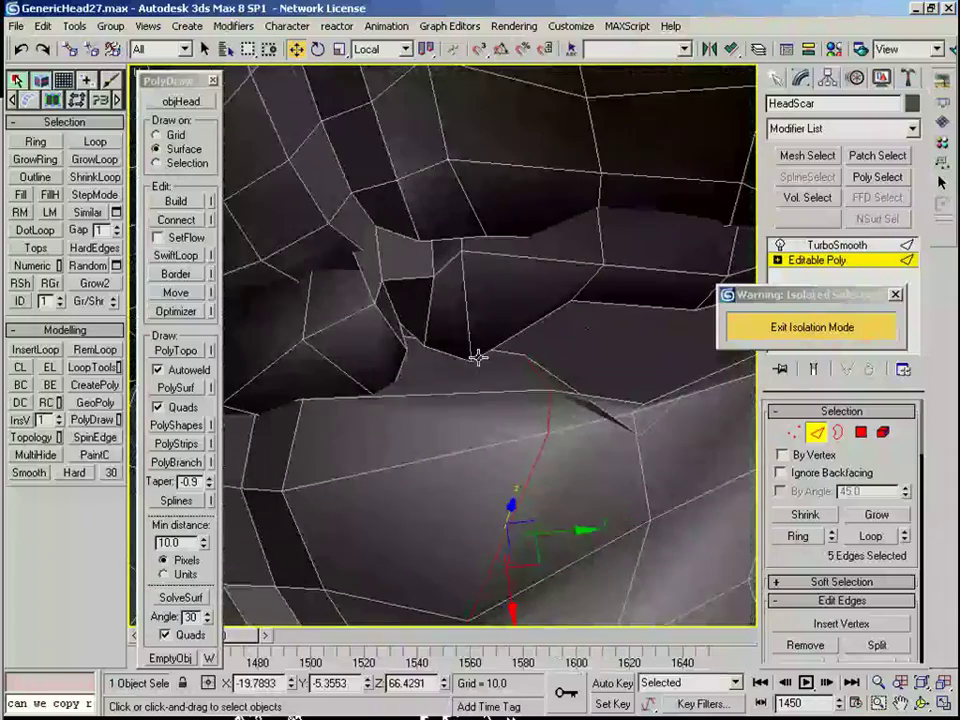
Step: Set the coordinate system to Screen and reposition the upper-eyelid vertices beside the scar
key(1)
alt+right_click(467, 360)
click(486, 308)
click(472, 360)
scroll(472, 360, down, 4)
drag(491, 338, 493, 321)
mouse_move(430, 346)
mouse_down()
mouse_move(438, 326)
mouse_move(494, 324)
mouse_move(458, 302)
mouse_up()
click(460, 334)
click(452, 298)
middle_drag(418, 354, 469, 364)
scroll(469, 364, up, 1)
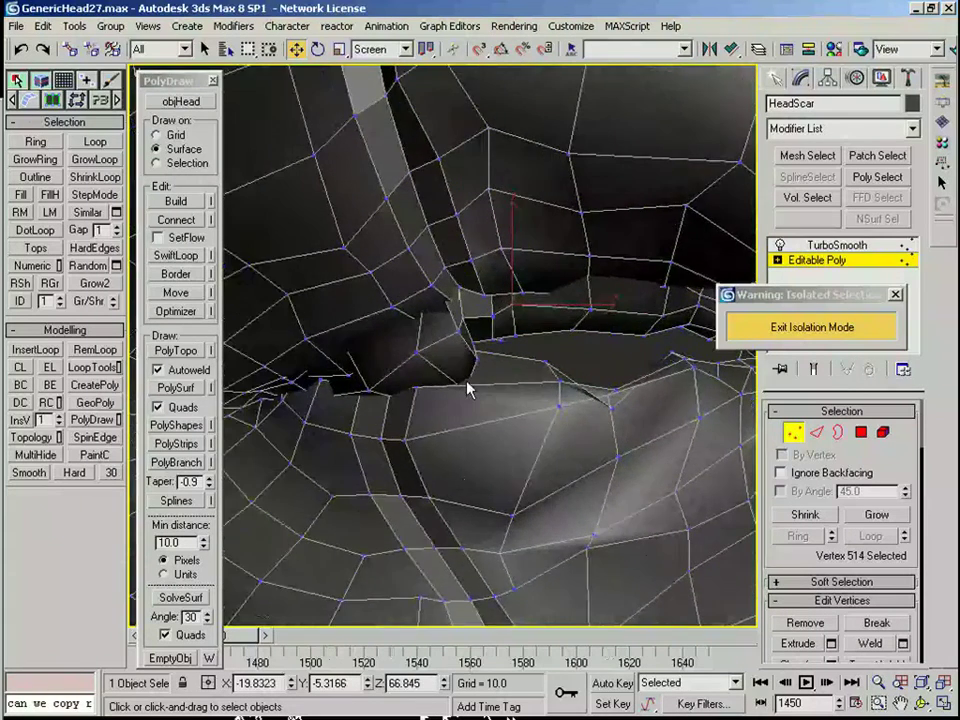
Step: Raise the eyelid corner vertex beside the scar to meet the lid edge and adjust the neighbouring vertex
key(F3)
mouse_move(463, 389)
mouse_down()
mouse_move(443, 365)
mouse_move(461, 352)
mouse_up()
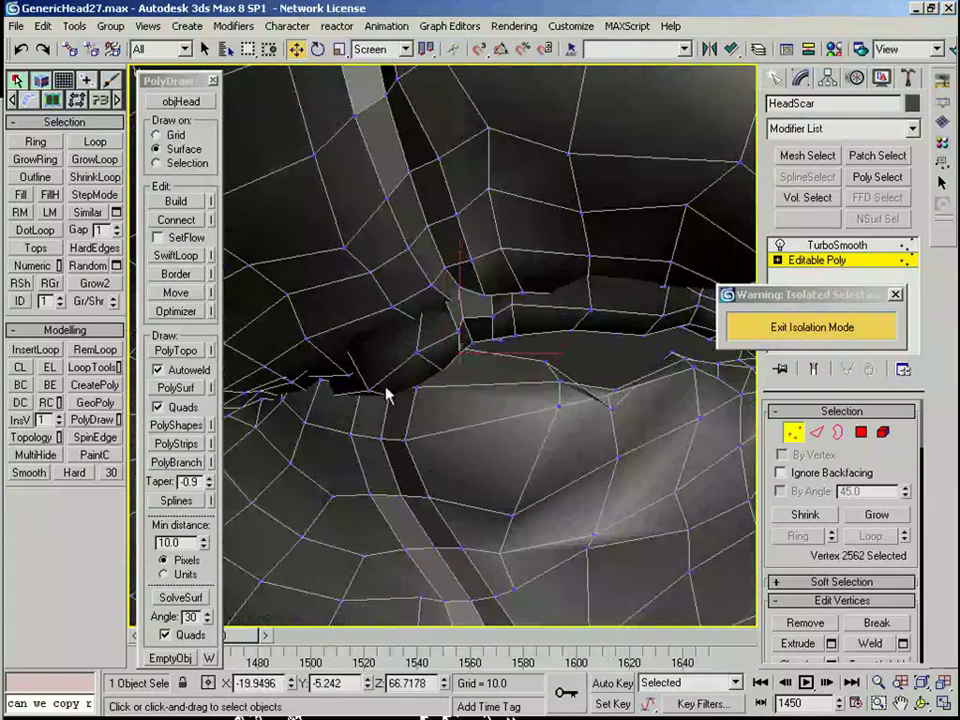
scroll(421, 410, down, 2)
mouse_move(421, 410)
alt+middle_down()
mouse_move(397, 435)
mouse_move(418, 414)
alt+middle_up()
drag(430, 317, 433, 321)
scroll(379, 382, down, 3)
mouse_move(379, 382)
alt+middle_down()
mouse_move(452, 244)
mouse_move(440, 231)
mouse_move(469, 209)
mouse_move(470, 248)
mouse_move(422, 276)
alt+middle_up()
key(2)
key(4)
scroll(475, 205, down, 5)
key(F4)
scroll(422, 276, down, 4)
alt+middle_drag(400, 320, 362, 358)
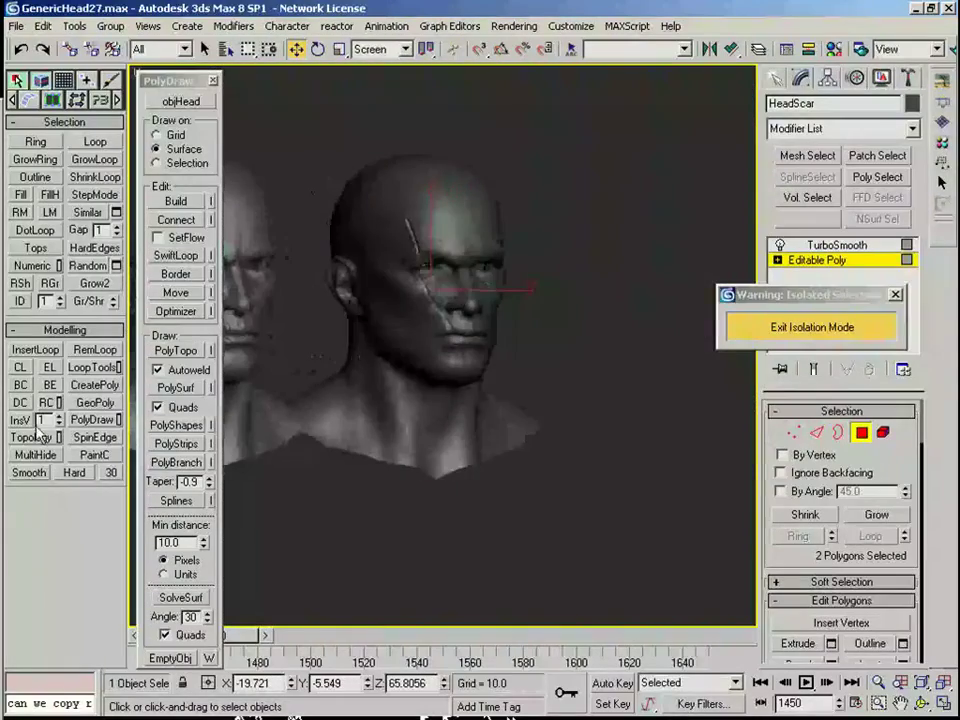
Step: Turn on 3D snapping and cut a new edge path from the upper lip near the mouth corner up into the cheek
alt+middle_drag(518, 335, 489, 381)
scroll(536, 381, up, 6)
key(F4)
key(2)
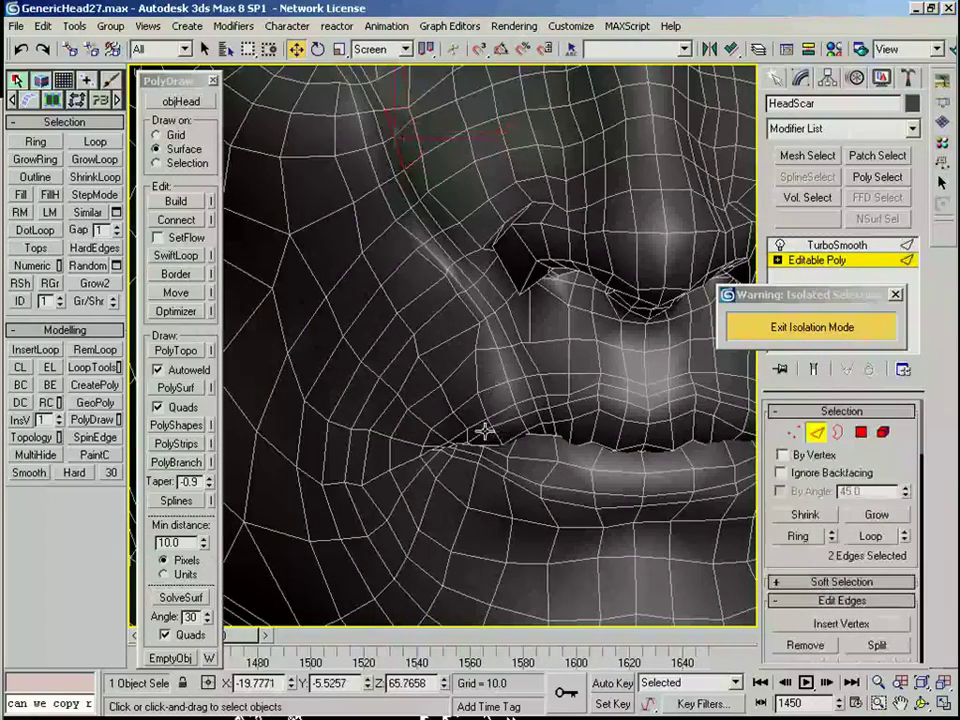
right_click(477, 423)
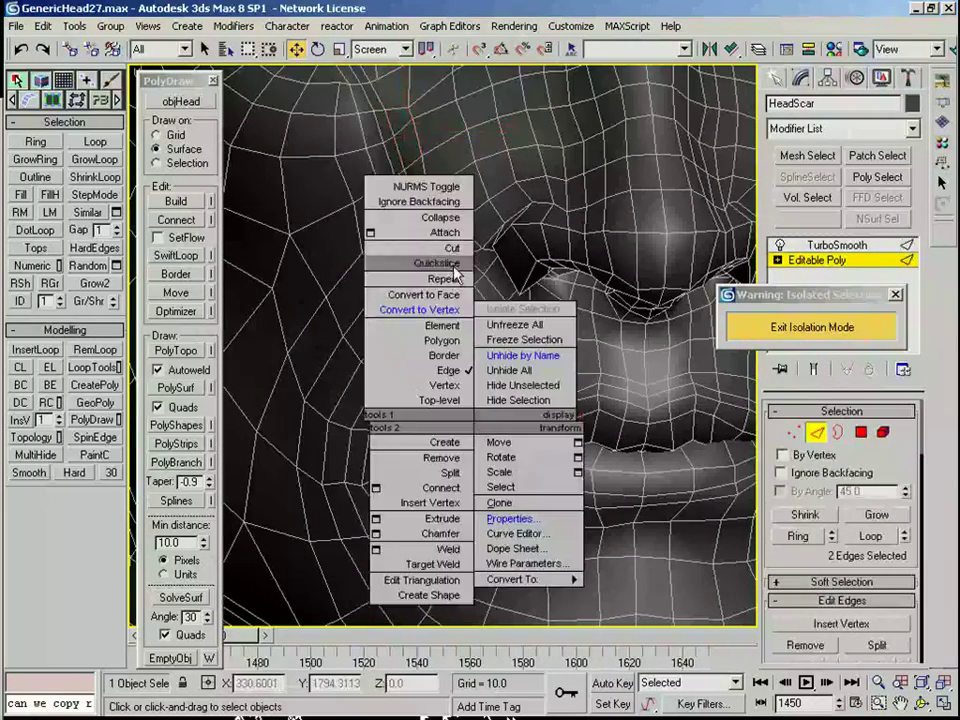
click(451, 250)
scroll(494, 446, up, 2)
right_click(479, 55)
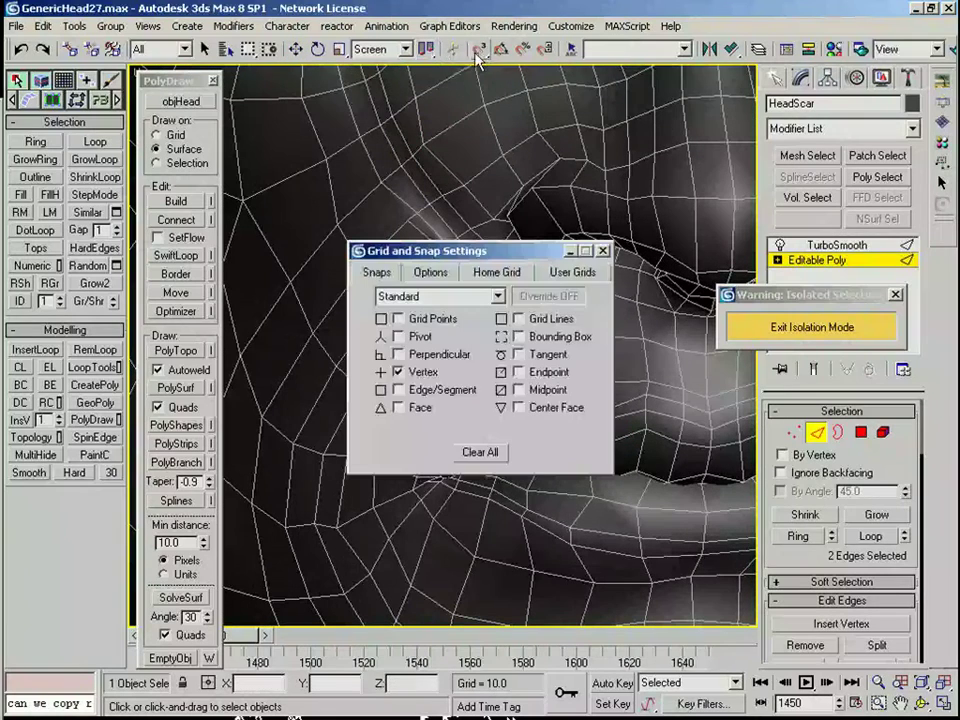
click(602, 250)
click(480, 51)
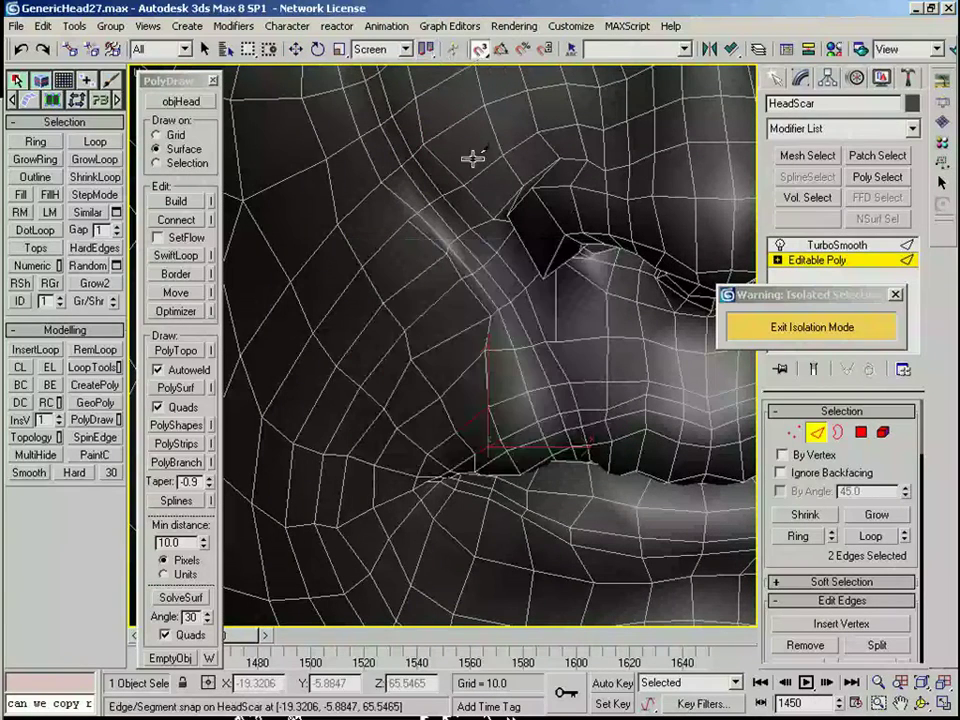
click(462, 376)
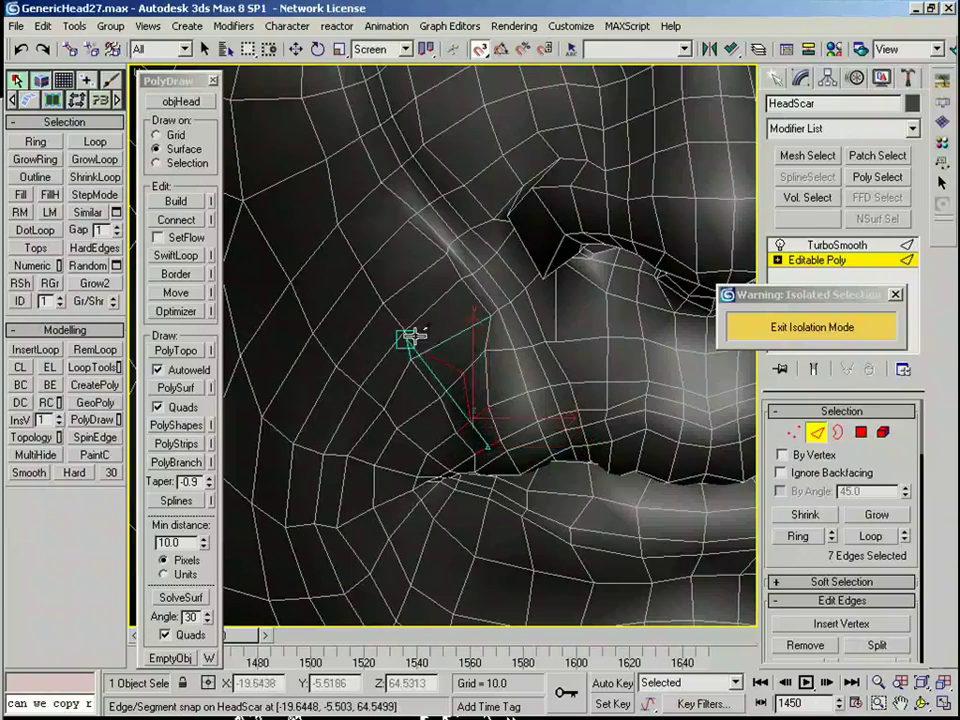
middle_drag(485, 440, 397, 332)
right_click(399, 336)
Step: Undo the last two actions made after cutting the path beside the mouth
click(411, 361)
scroll(411, 362, down, 10)
middle_drag(360, 414, 491, 425)
scroll(528, 428, up, 5)
key(F4)
key(F4)
key(ctrl+z)
key(ctrl+z)
scroll(491, 425, up, 5)
Step: Extrude the newly cut edges beside the mouth into a narrow channel
key(1)
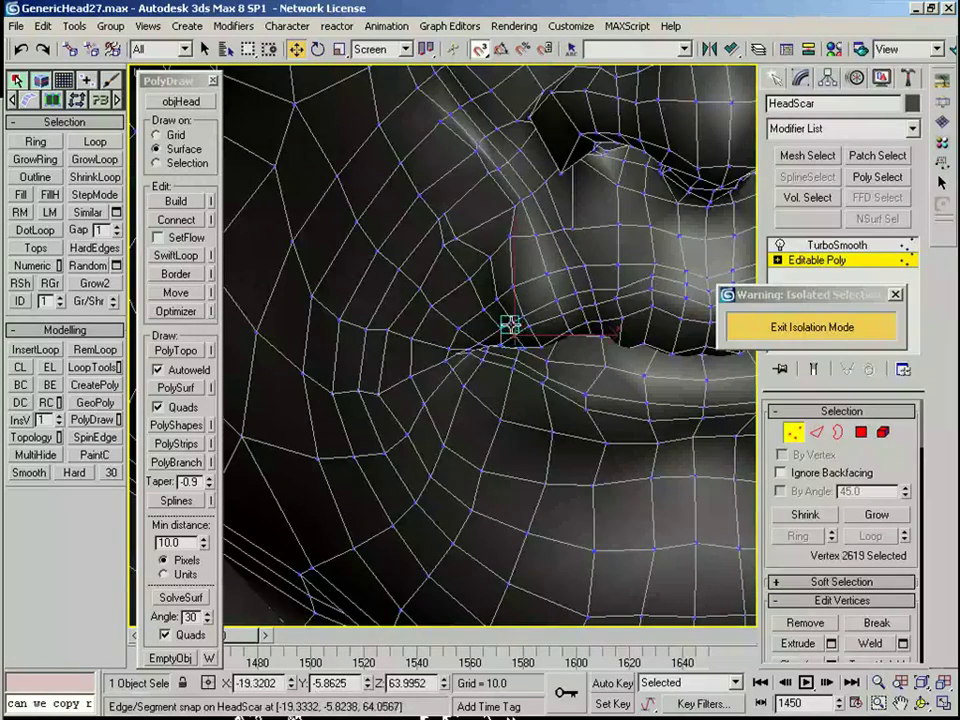
key(2)
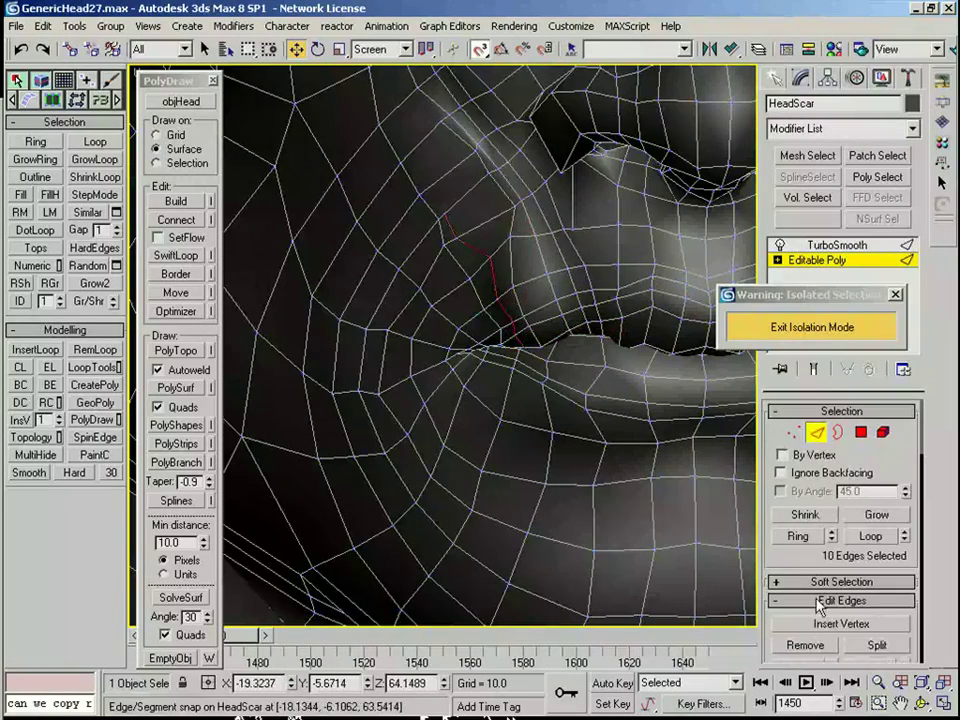
drag(805, 612, 805, 523)
click(800, 578)
middle_drag(515, 308, 465, 439)
scroll(464, 440, up, 3)
drag(444, 446, 455, 461)
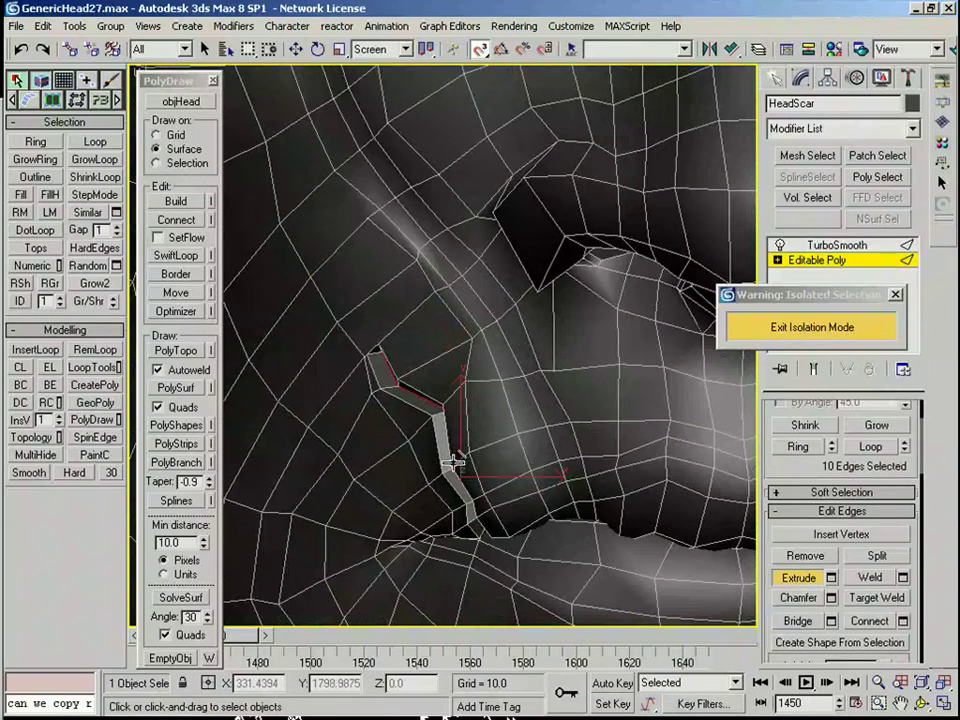
Step: Grow the edge selection around the new mouth channel and relax it
key(w)
click(875, 426)
scroll(838, 602, down, 5)
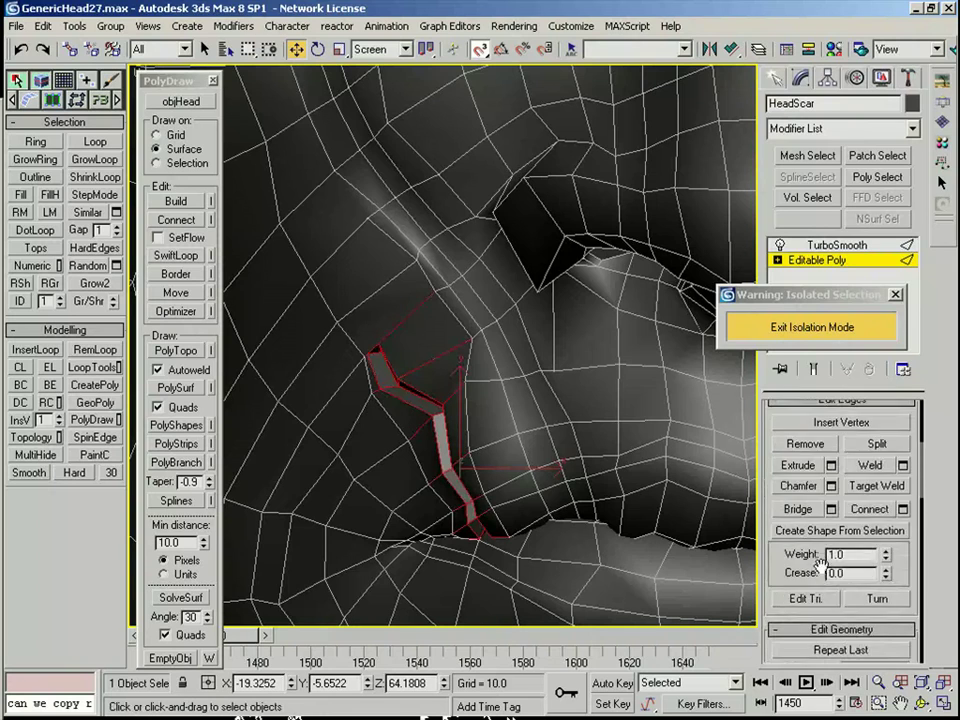
click(834, 611)
scroll(476, 407, down, 5)
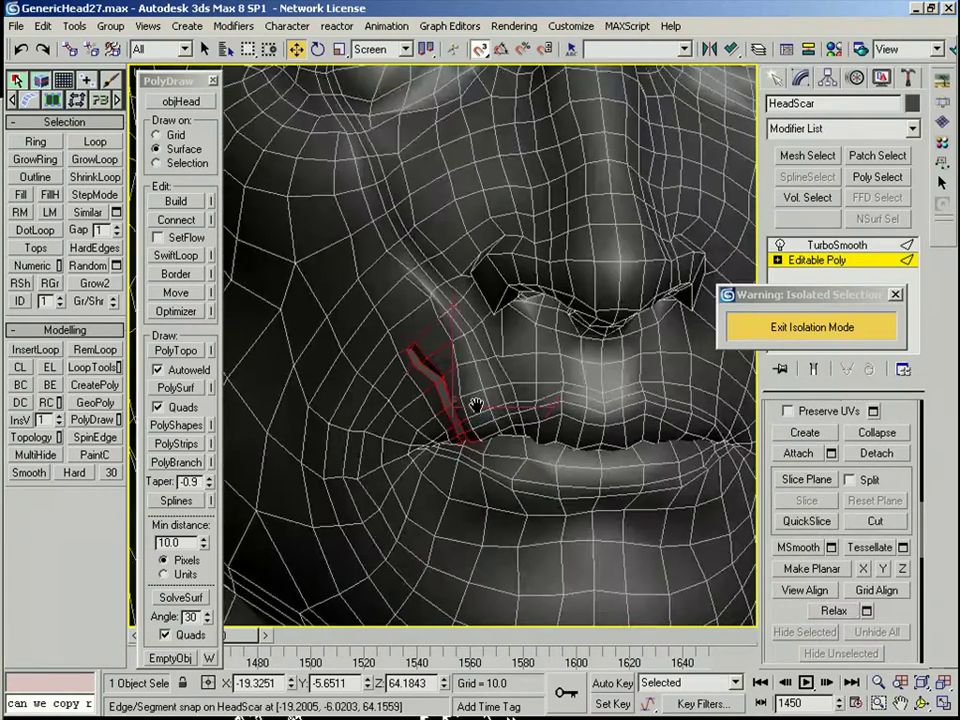
Step: Select four polygons of the channel above the lip and shift them slightly with snapping turned off
alt+middle_drag(476, 407, 500, 396)
scroll(474, 407, up, 5)
key(4)
click(482, 410)
ctrl+click(501, 468)
ctrl+click(526, 509)
ctrl+click(534, 520)
alt+middle_drag(538, 518, 595, 470)
key(s)
alt+middle_drag(493, 446, 528, 443)
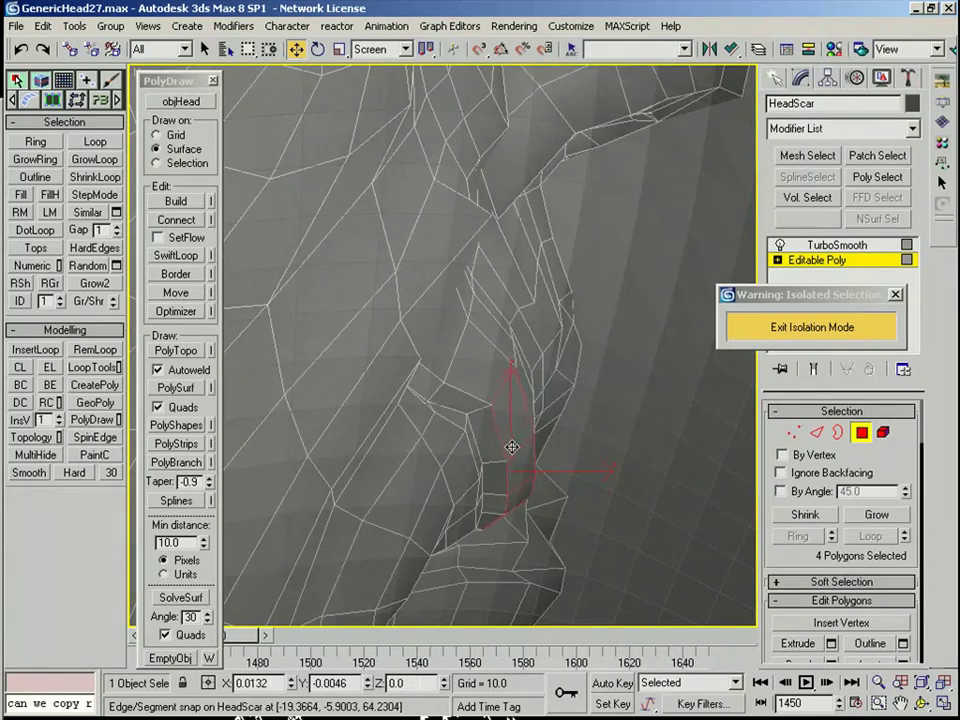
key(shift+z)
key(shift+z)
key(shift+z)
Step: Move the vertices along the mouth channel and at its upper end to refine its shape
key(1)
click(457, 462)
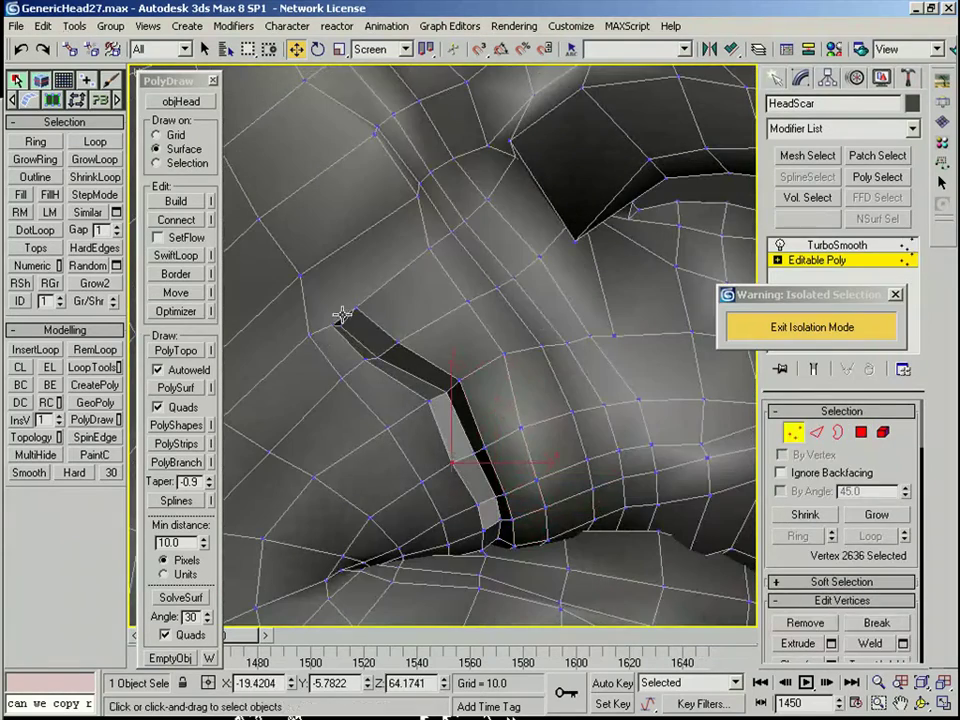
drag(356, 305, 340, 325)
scroll(556, 350, down, 6)
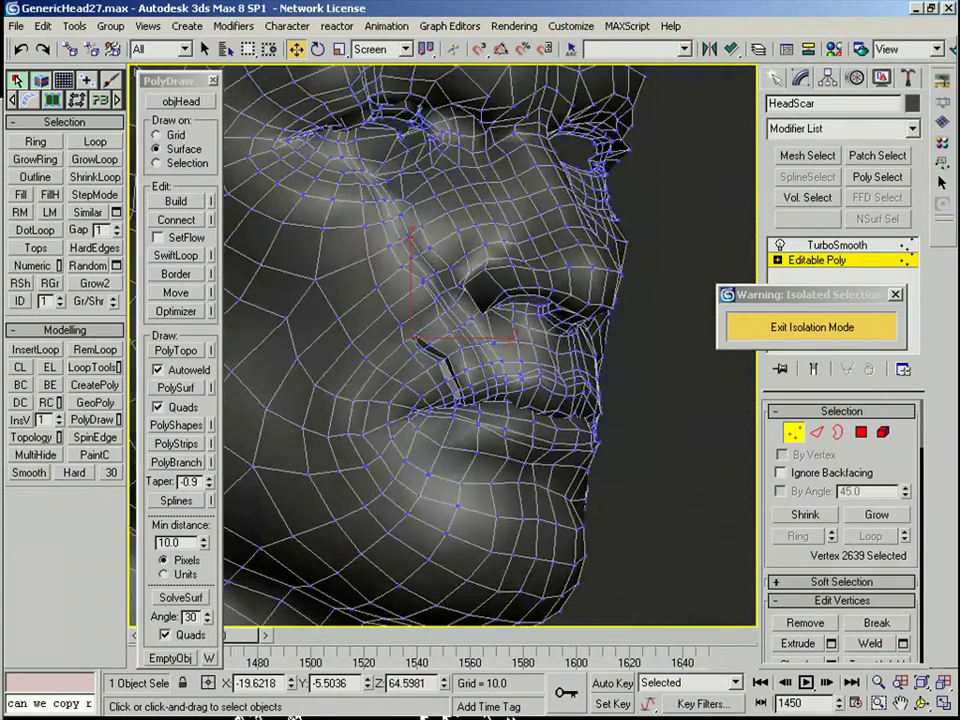
Step: Smooth the mesh and examine the scar around the mouth with TurboSmooth active and the edge display off
click(49, 470)
key(F4)
scroll(576, 489, down, 6)
click(788, 435)
click(648, 397)
click(322, 440)
scroll(467, 411, down, 4)
alt+middle_drag(467, 411, 444, 420)
scroll(570, 366, up, 5)
scroll(570, 366, down, 5)
alt+middle_drag(570, 366, 384, 85)
scroll(452, 342, up, 8)
scroll(467, 249, up, 4)
scroll(461, 360, up, 4)
Step: Select three base-mesh edges at the notch in the upper lip and move them downward
drag(806, 296, 782, 435)
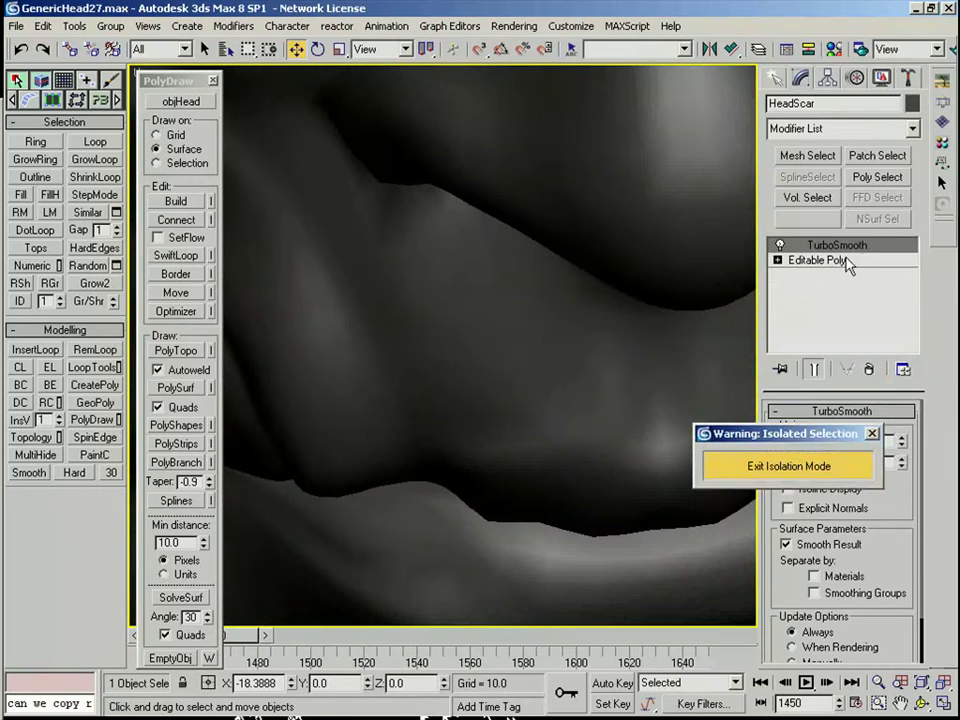
click(845, 261)
key(F4)
key(2)
middle_drag(373, 497, 484, 485)
click(442, 399)
ctrl+click(436, 387)
drag(443, 411, 453, 430)
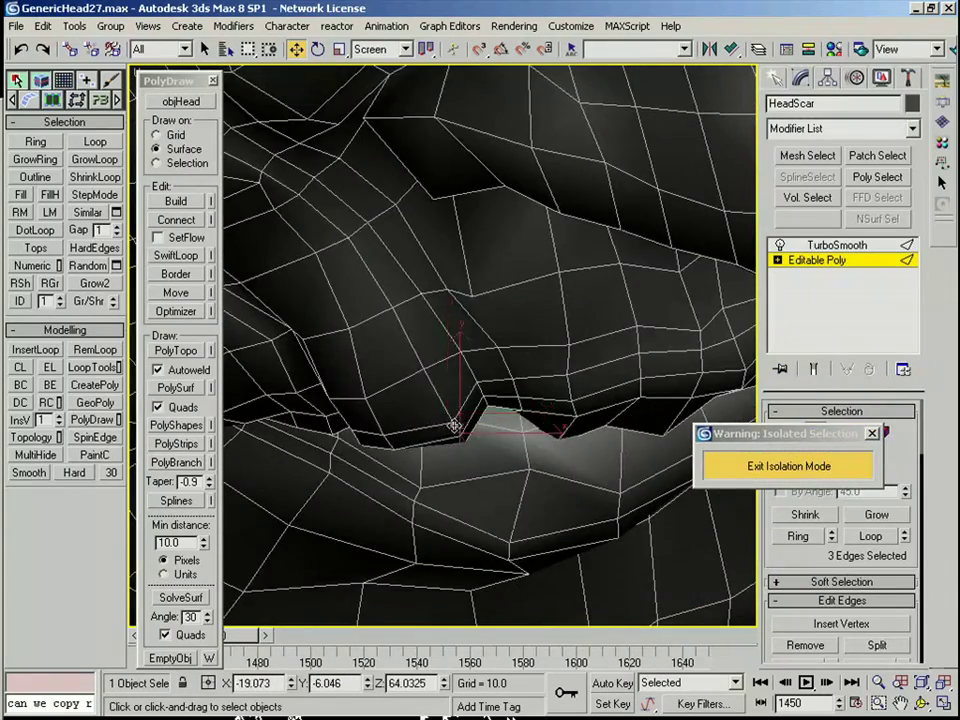
Step: Adjust individual vertices on the upper lip around the scar notch
alt+middle_drag(453, 430, 447, 340)
key(1)
click(428, 326)
click(455, 386)
scroll(414, 433, down, 6)
alt+middle_drag(414, 433, 423, 407)
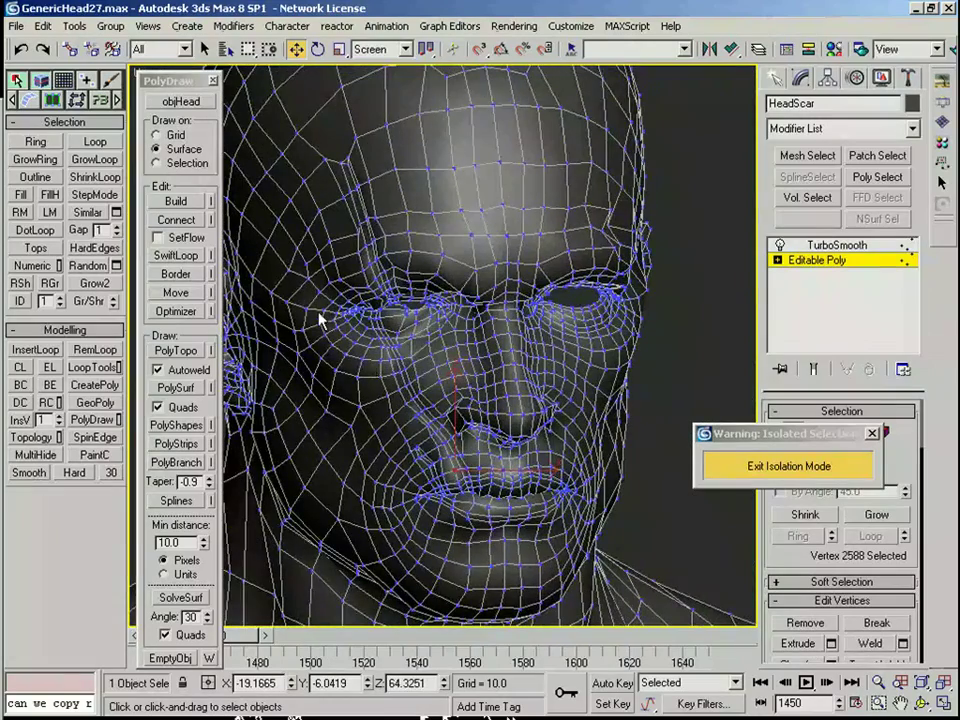
Step: Nudge the eyelid polygon beside the scar at the outer part of the scarred eye
scroll(320, 318, up, 8)
key(4)
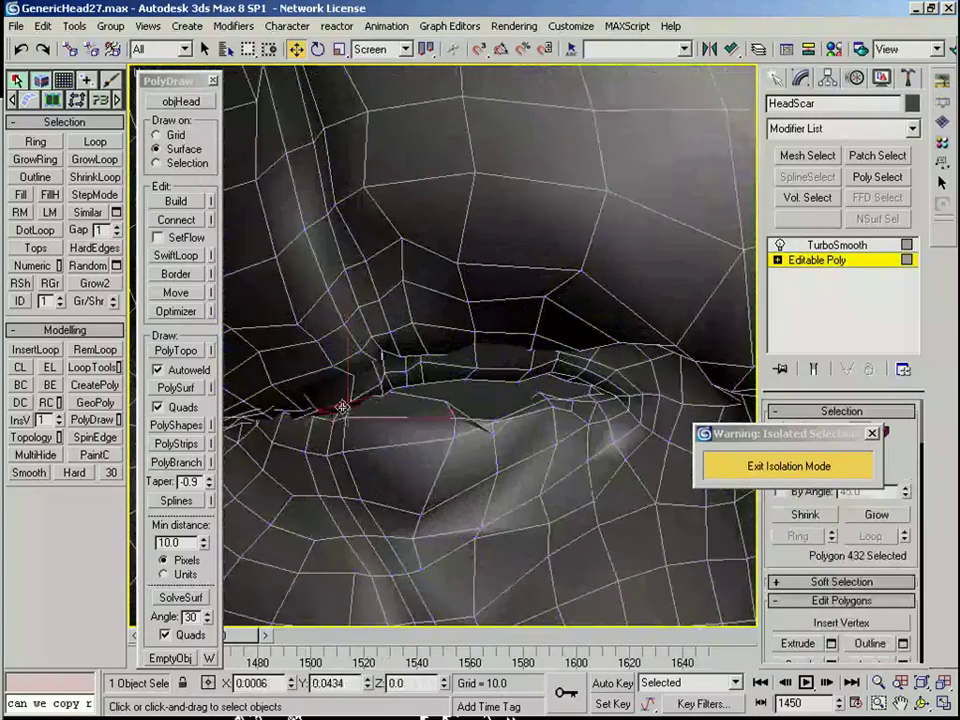
scroll(424, 411, down, 2)
alt+middle_drag(424, 411, 375, 407)
scroll(375, 407, up, 2)
Step: Reposition the vertices along the upper eyelid margin where the scar crosses it
key(1)
drag(316, 396, 333, 397)
alt+middle_drag(333, 397, 402, 412)
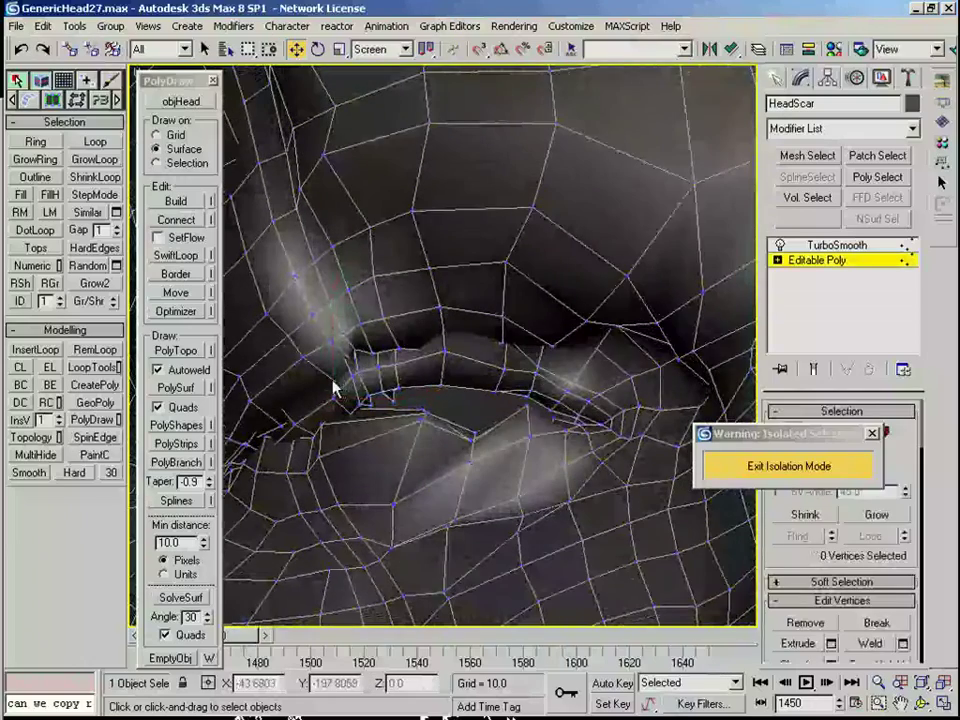
click(337, 384)
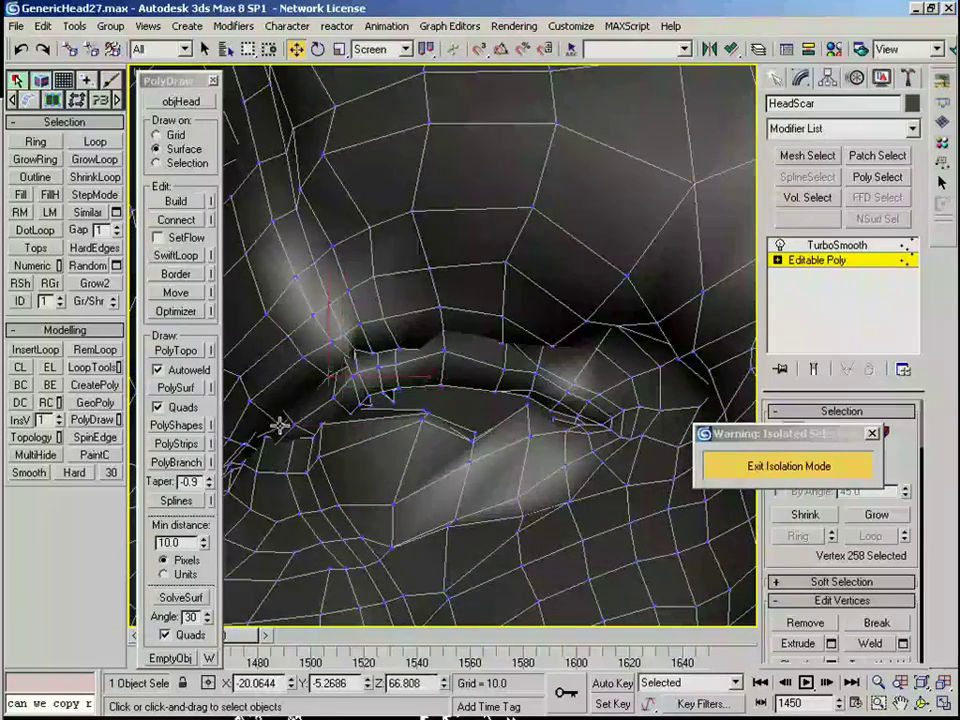
alt+middle_drag(280, 408, 261, 452)
drag(281, 404, 280, 405)
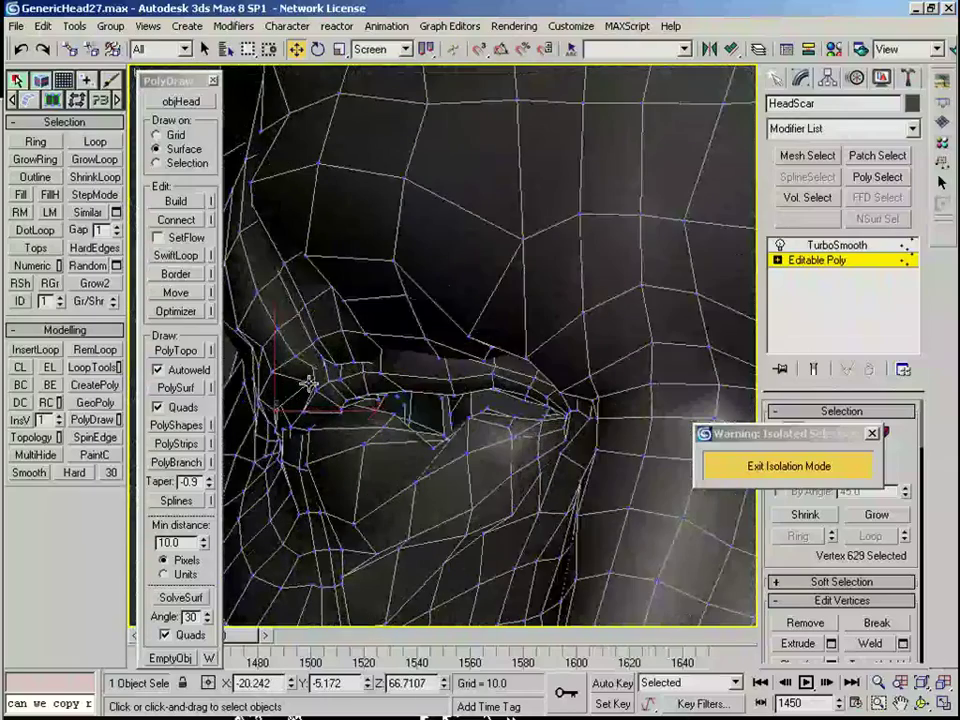
alt+middle_drag(306, 370, 373, 321)
scroll(373, 321, down, 8)
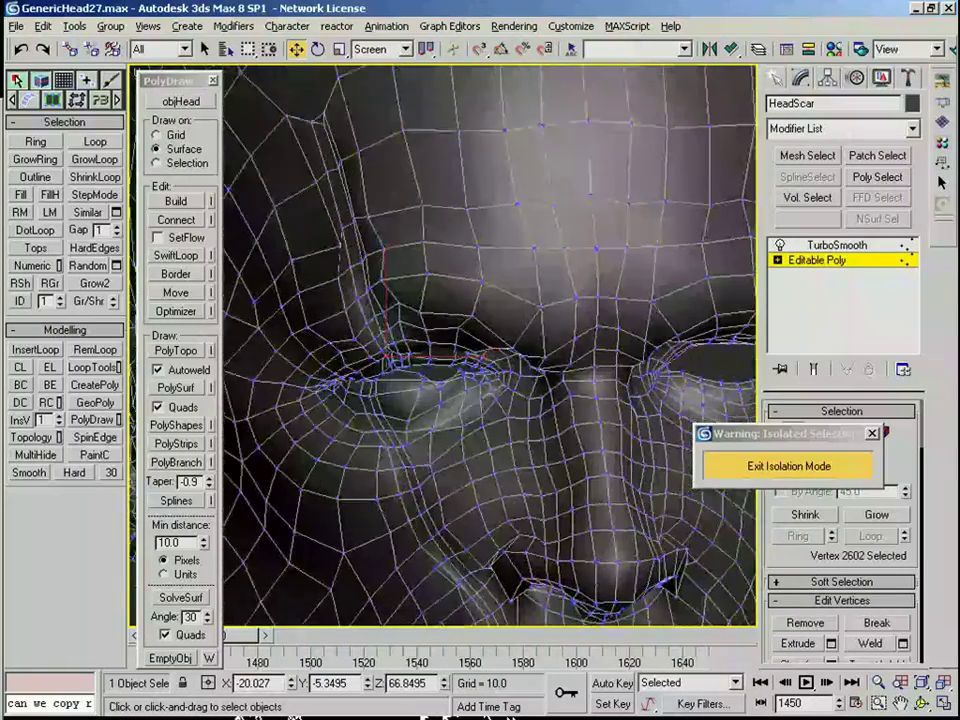
Step: Examine the scarred head with the TurboSmooth result from several angles and distances
click(826, 264)
scroll(364, 448, down, 8)
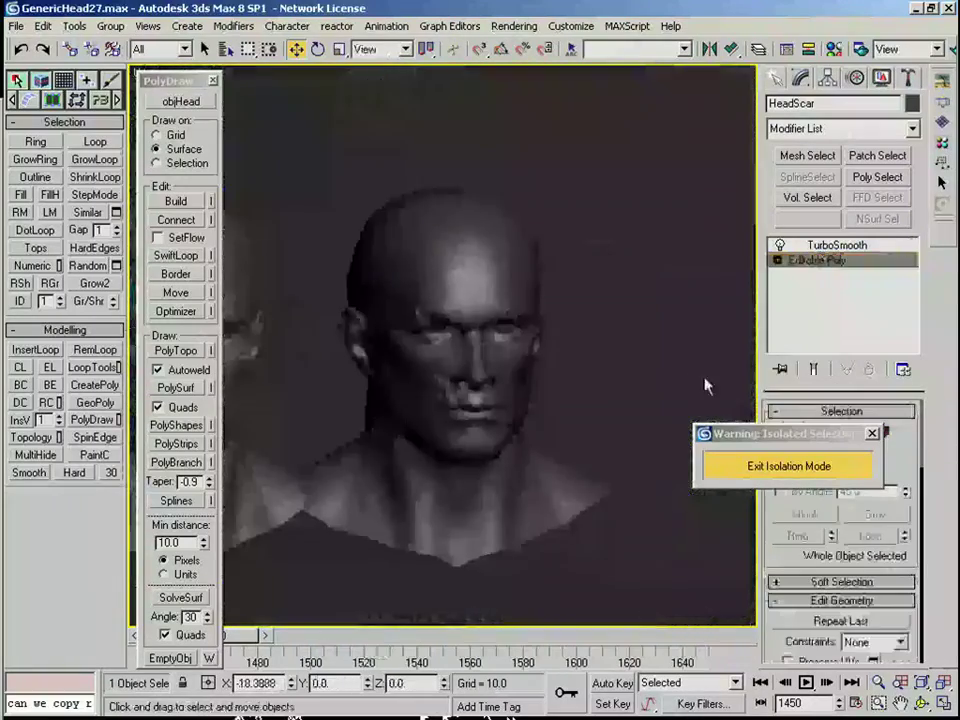
click(836, 246)
alt+middle_drag(493, 391, 535, 410)
scroll(530, 412, down, 5)
alt+middle_drag(470, 430, 617, 386)
scroll(394, 465, up, 4)
scroll(604, 315, up, 3)
scroll(617, 386, down, 4)
middle_drag(462, 414, 490, 416)
middle_drag(490, 416, 330, 470)
scroll(495, 398, up, 5)
Step: Cut snapped edges into the base mesh beside the outer brow of the unscarred eye to outline another scar
key(F4)
click(835, 258)
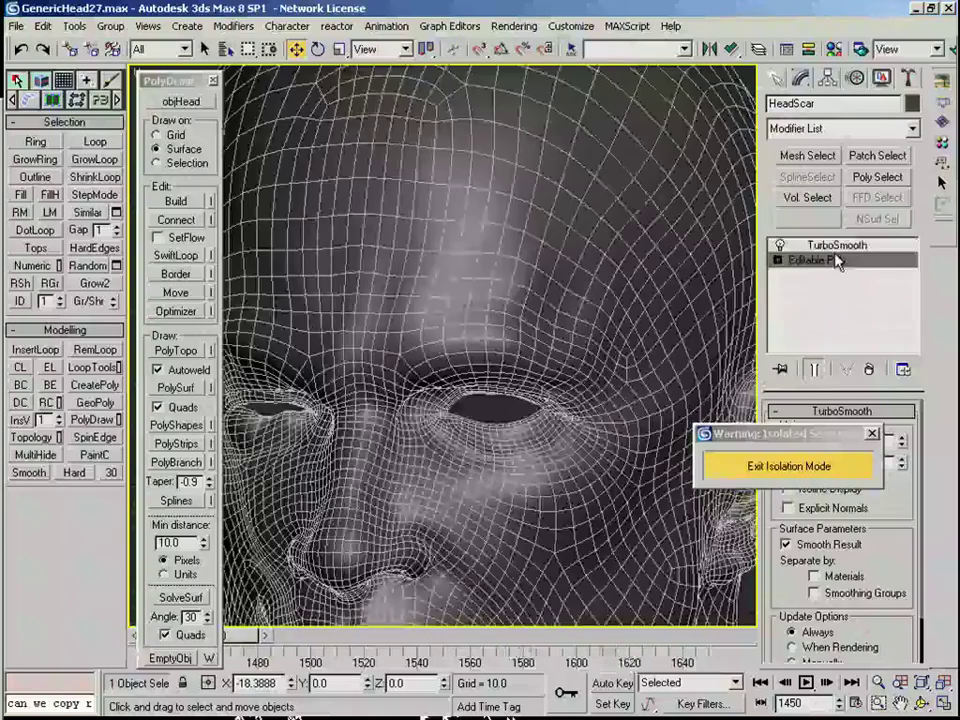
right_click(511, 341)
click(490, 199)
alt+middle_drag(540, 372, 566, 403)
scroll(411, 394, up, 2)
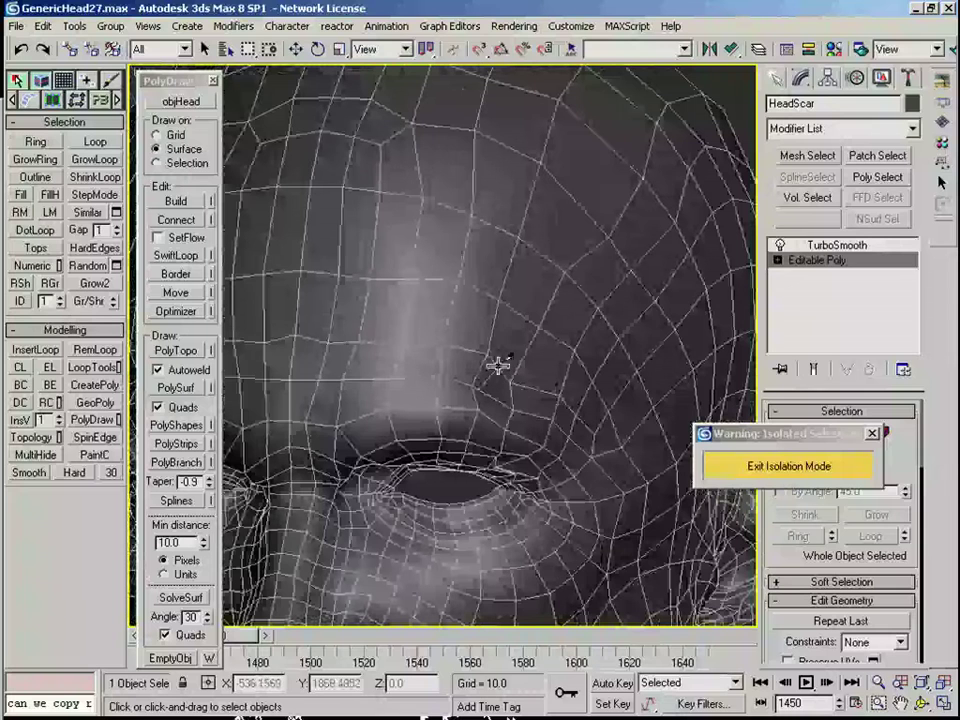
click(482, 51)
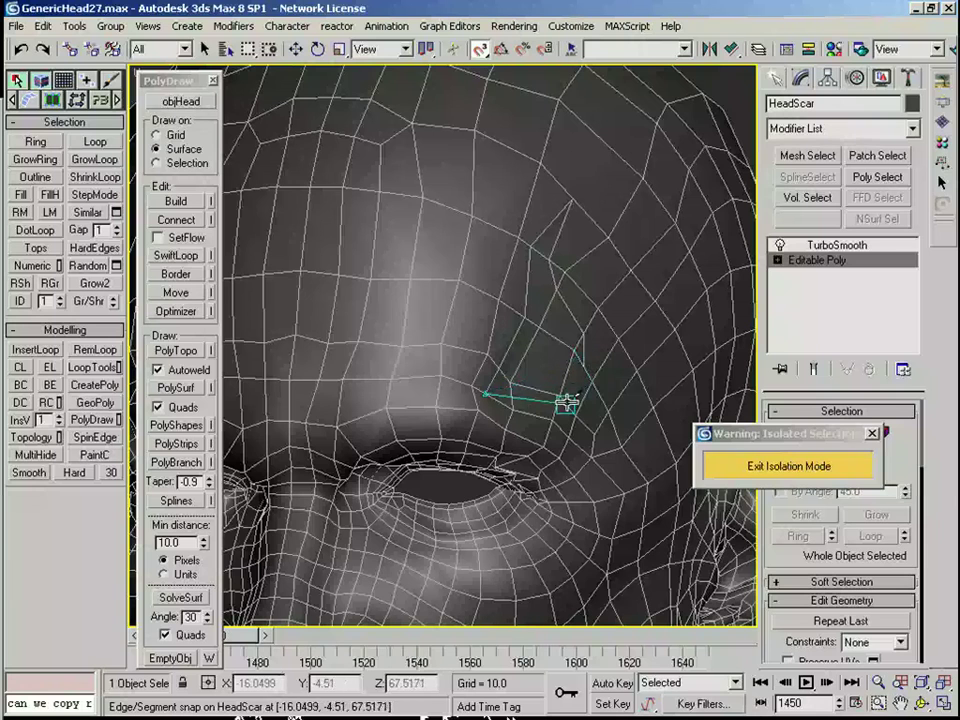
key(1)
click(508, 421)
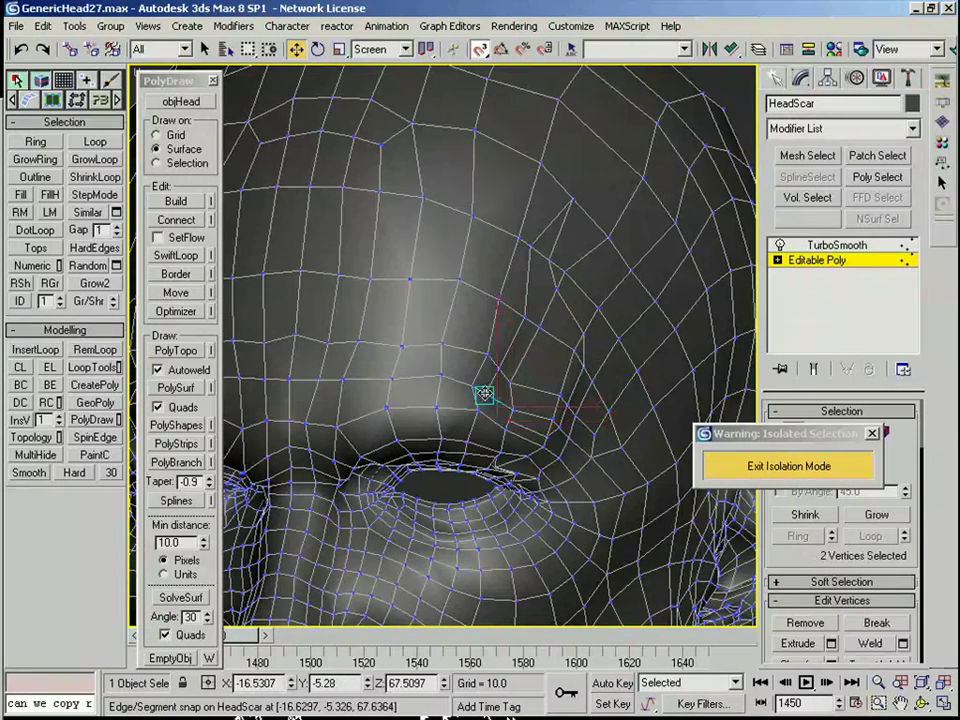
Step: Select the polygon strip enclosed by the new cut edges above the outer corner of the unscarred eye
key(s)
alt+middle_drag(515, 375, 512, 343)
key(4)
click(476, 364)
key(2)
click(498, 375)
click(484, 381)
key(alt+l)
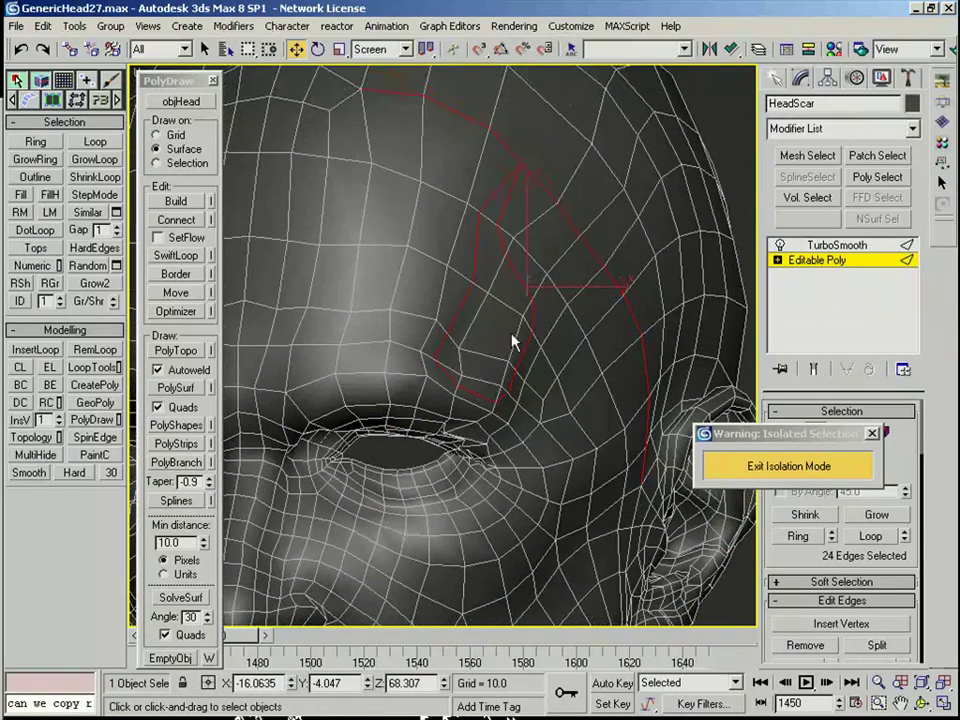
key(4)
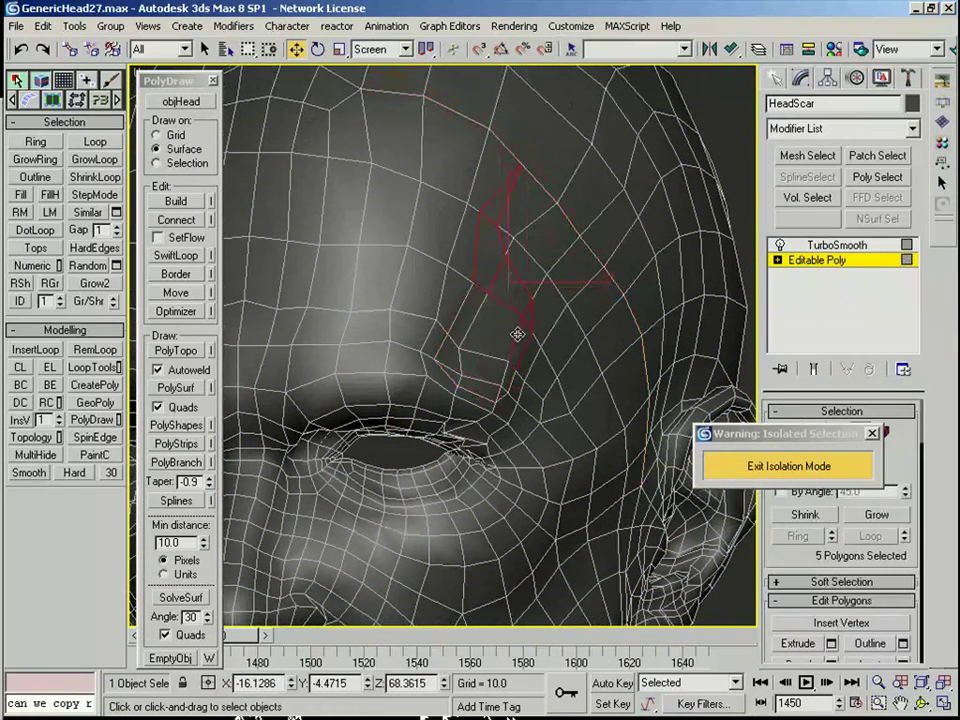
Step: Adjust the brow strip inward to form a shallow scar groove in the HeadScar mesh
key(2)
click(500, 301)
alt+middle_drag(495, 298, 467, 335)
right_click(466, 326)
click(645, 290)
alt+middle_drag(441, 416, 516, 404)
drag(508, 397, 514, 396)
Step: Examine the new brow cut and the mouth scar on the head with the TurboSmooth result
alt+middle_drag(514, 396, 622, 285)
scroll(591, 392, down, 4)
key(F4)
scroll(567, 306, down, 4)
click(822, 260)
click(834, 246)
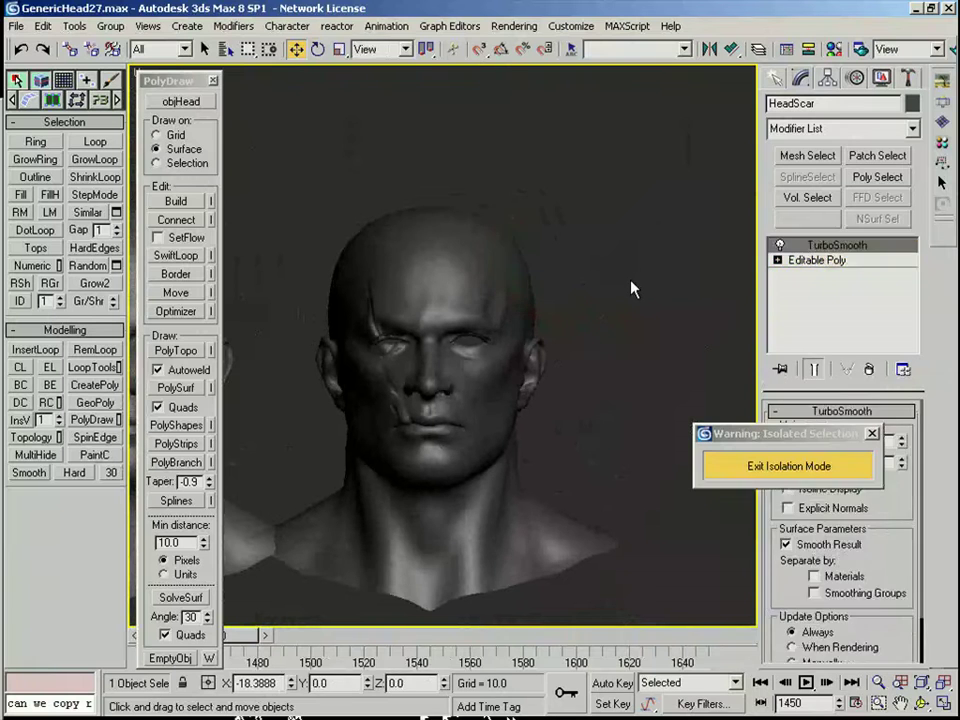
scroll(529, 324, up, 2)
middle_drag(497, 285, 552, 326)
scroll(552, 326, up, 3)
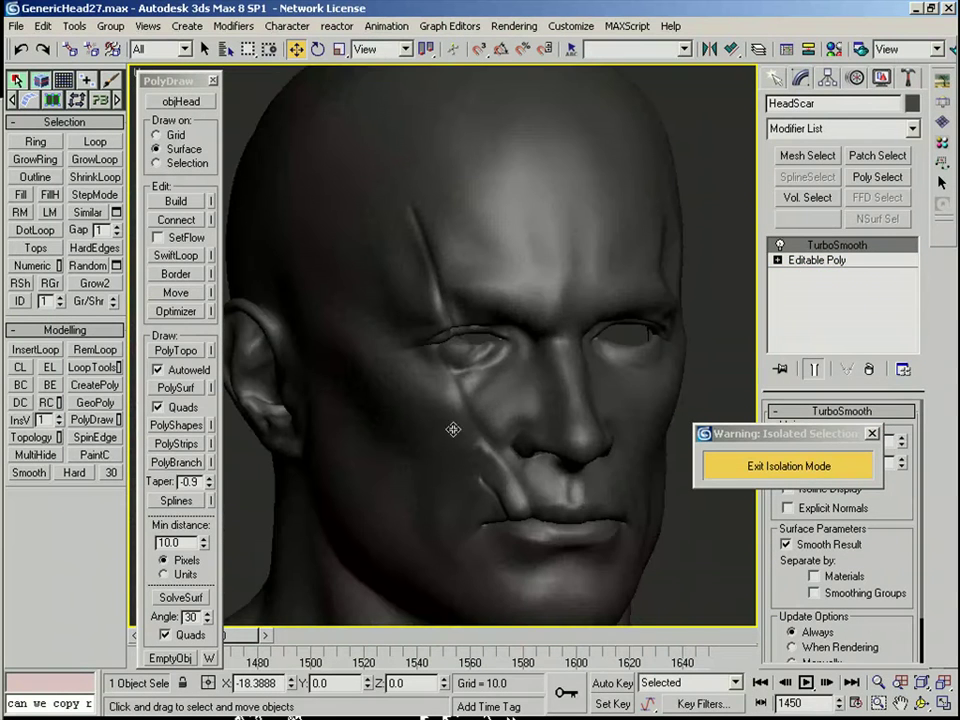
middle_drag(457, 420, 437, 266)
scroll(572, 354, up, 4)
middle_drag(572, 354, 431, 358)
scroll(425, 354, up, 4)
Step: Nudge the three vertical edges on the base mesh's upper lip beside the scar notch
key(F4)
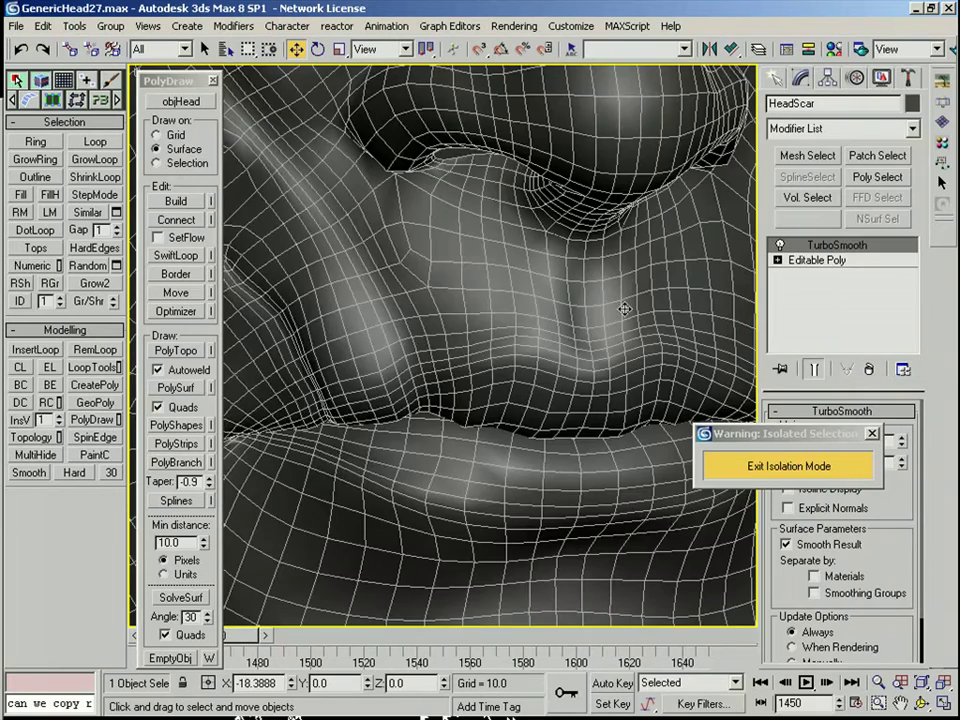
click(806, 260)
key(2)
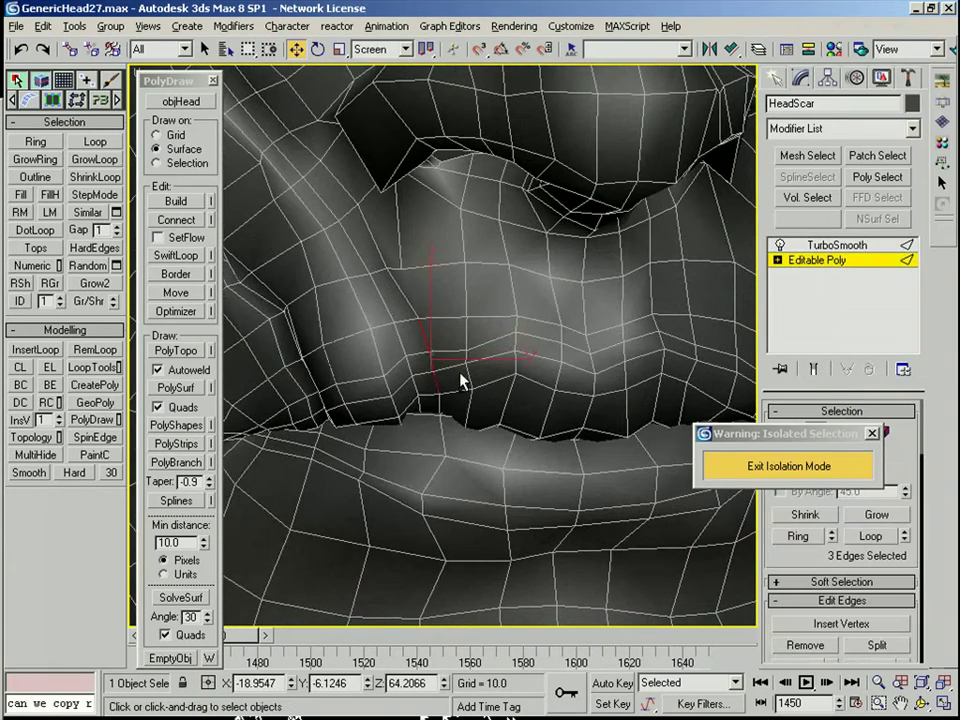
alt+middle_drag(461, 374, 401, 396)
drag(431, 379, 426, 385)
alt+middle_drag(426, 385, 530, 356)
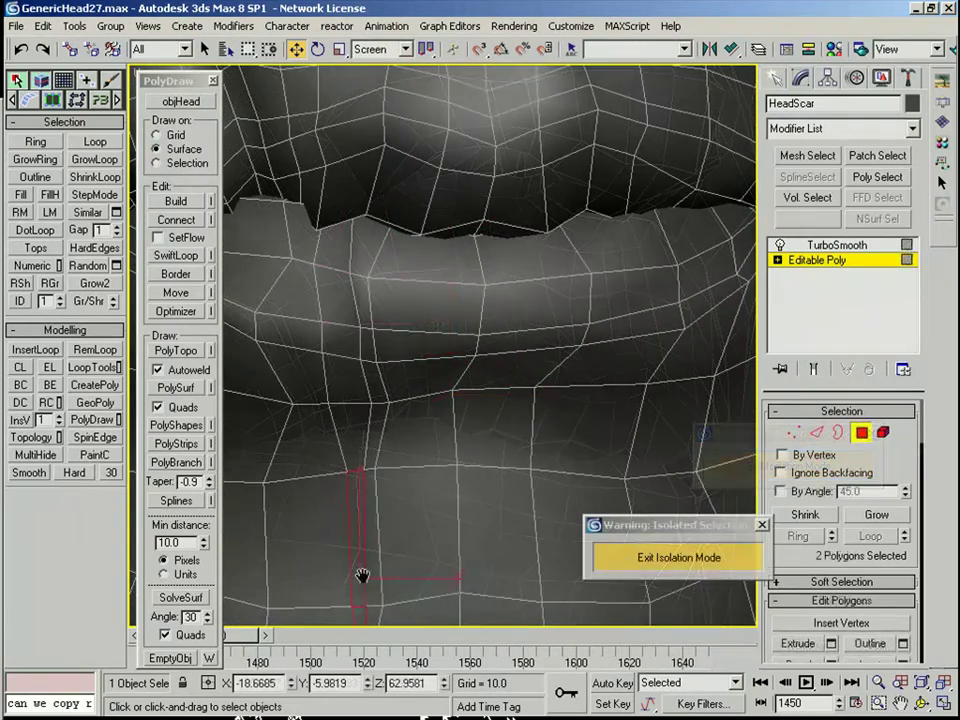
Step: Select the tapering strip of polygons running down the lower lip and chin, and sink it inward as a groove
key(2)
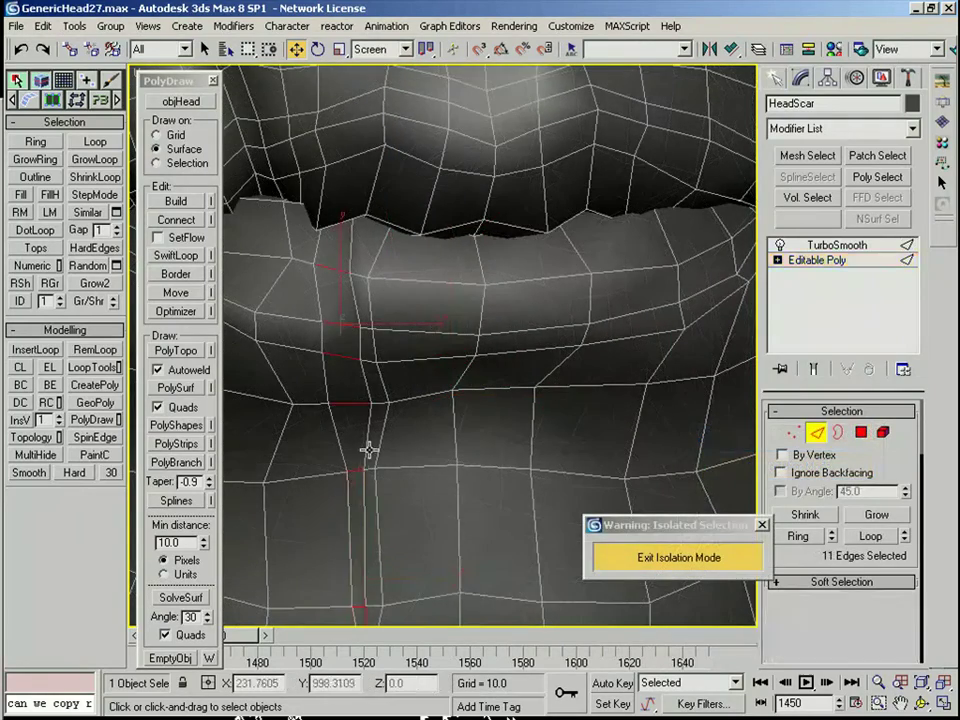
scroll(369, 360, up, 5)
alt+click(361, 470)
right_click(361, 468)
click(335, 338)
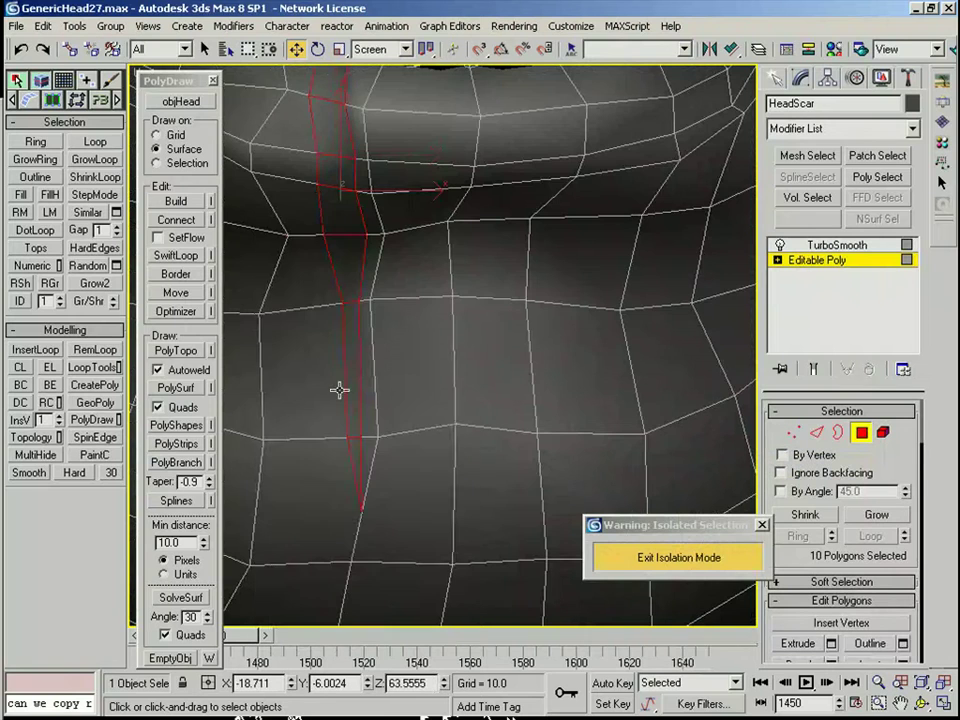
scroll(364, 475, down, 4)
middle_drag(364, 476, 388, 561)
key(F2)
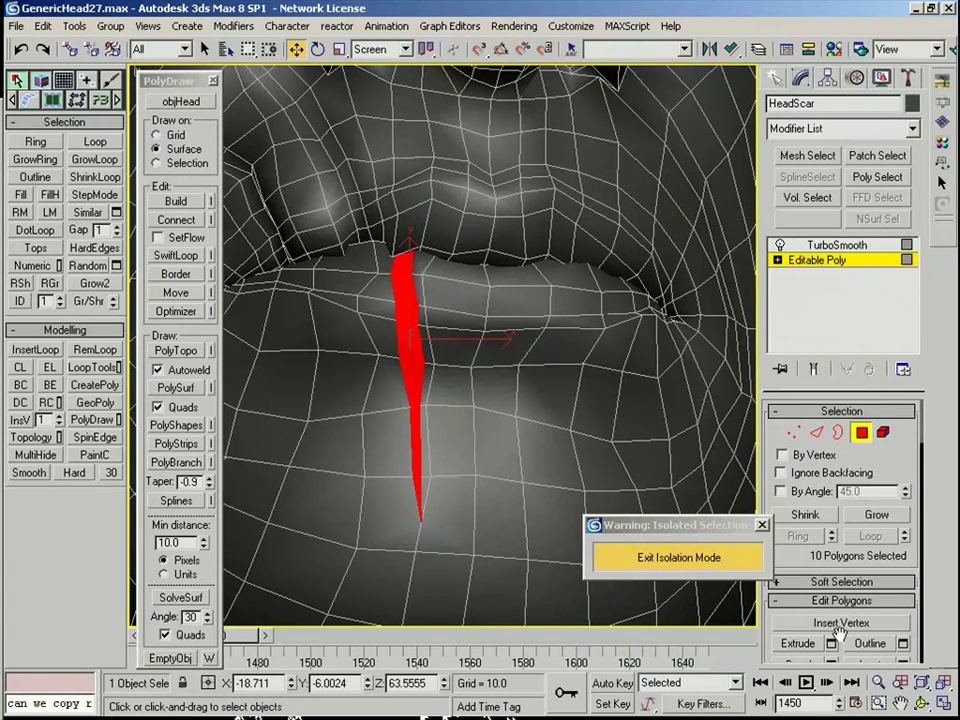
scroll(843, 640, down, 3)
drag(406, 368, 414, 364)
key(w)
key(r)
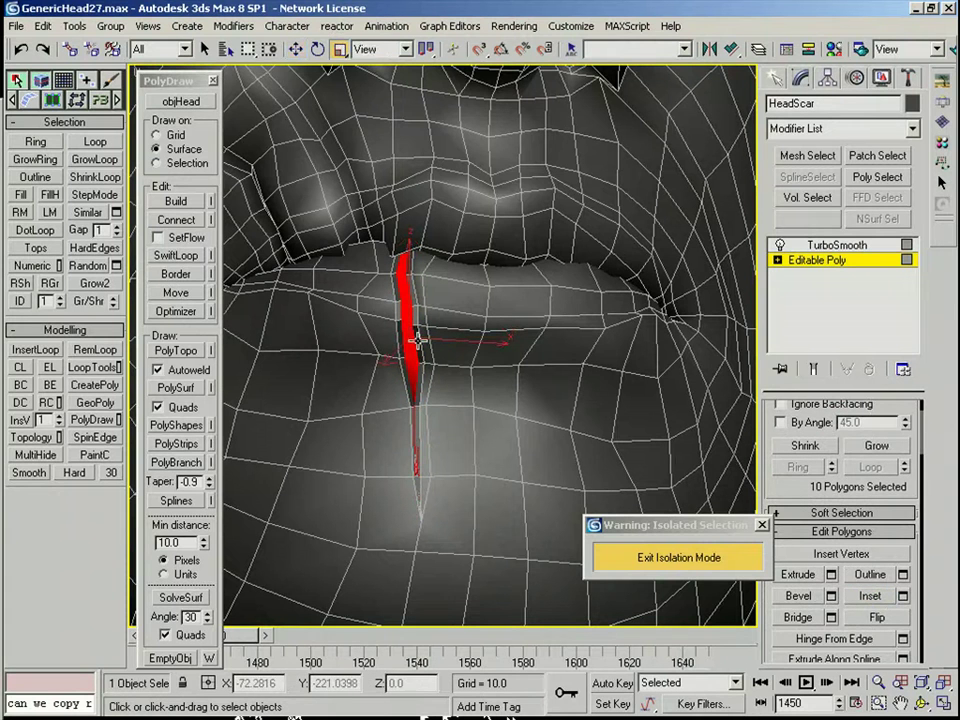
Step: Grow the selection around the lower-lip groove and relax the polygons
click(877, 447)
scroll(877, 516, down, 10)
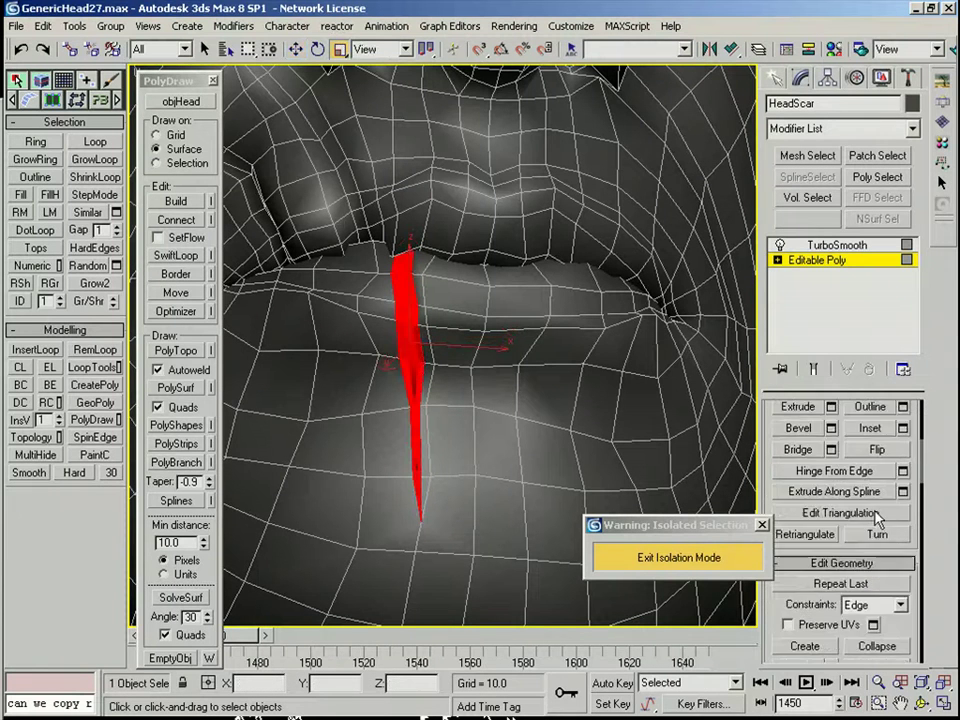
click(833, 657)
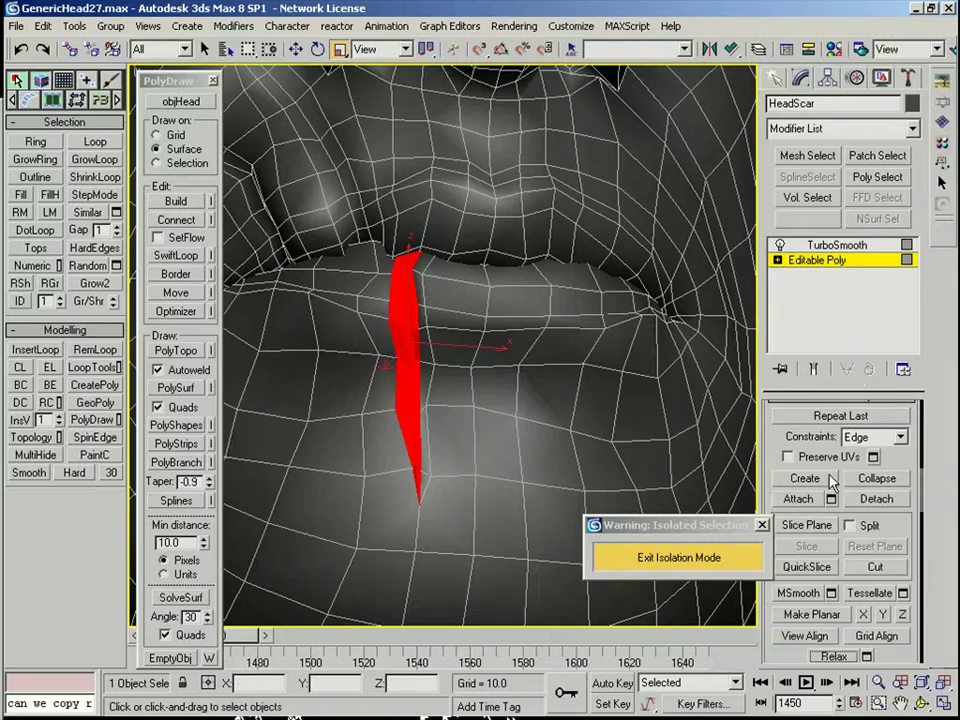
Step: Shrink the selection back to the inside of the lower-lip groove and relax it further
scroll(831, 483, up, 10)
click(815, 520)
alt+middle_drag(400, 370, 829, 562)
scroll(818, 578, down, 5)
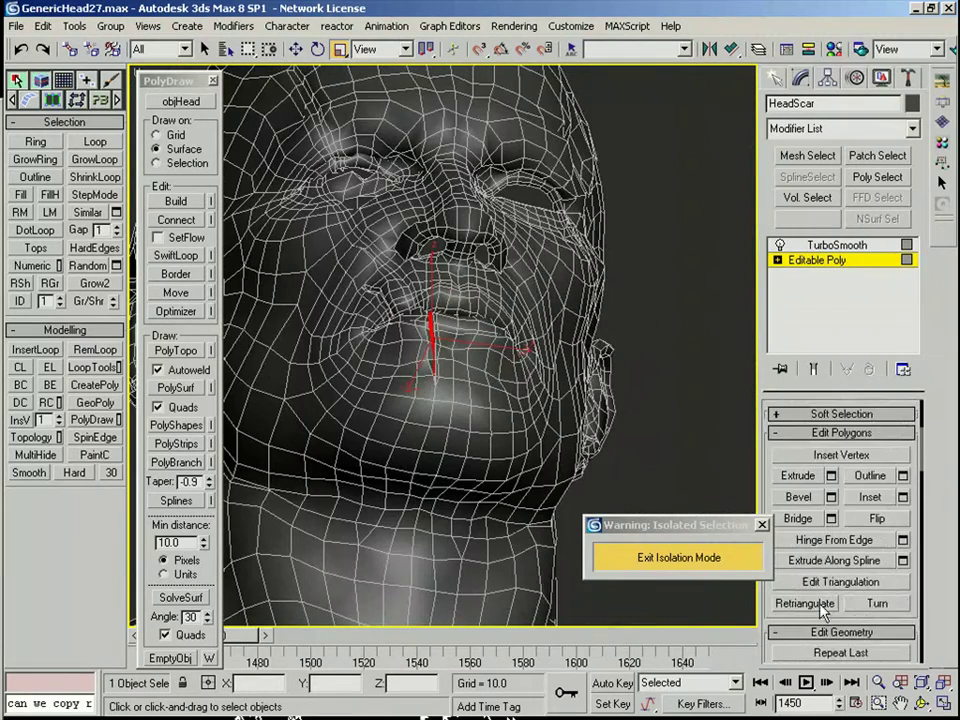
scroll(826, 601, down, 10)
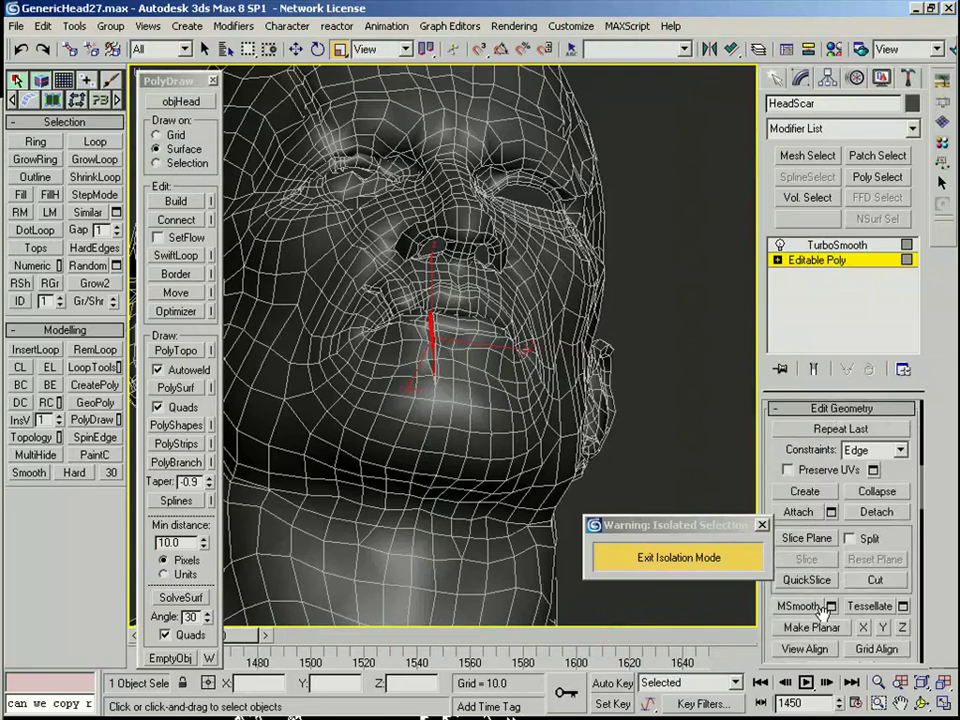
click(825, 617)
right_click(485, 333)
click(519, 285)
scroll(400, 441, up, 3)
scroll(487, 307, down, 2)
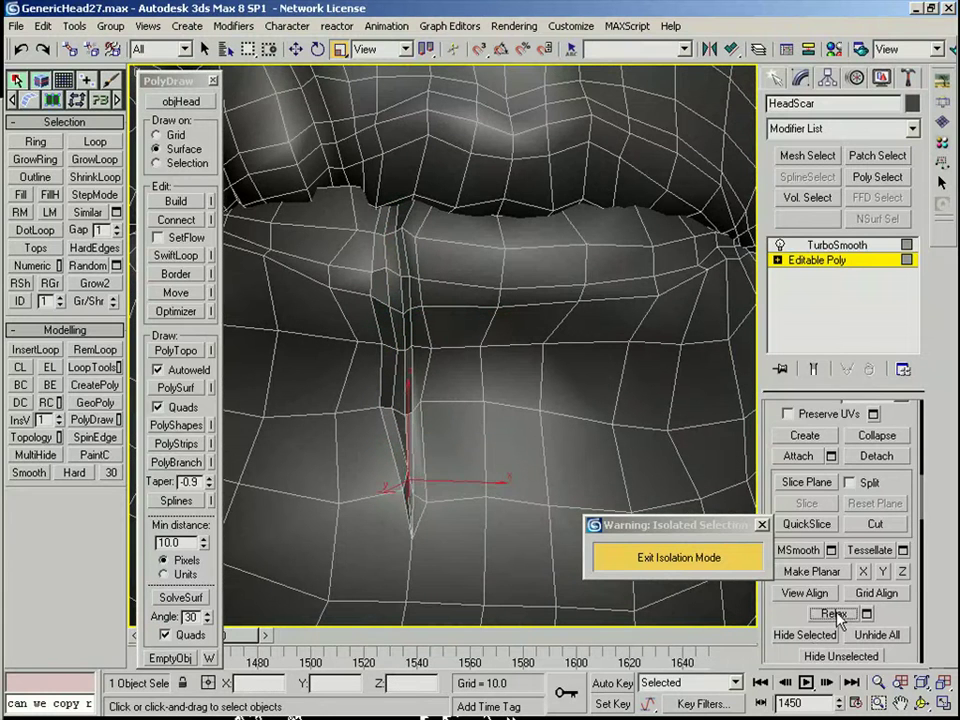
Step: Examine the lower-lip scar and the eye area with the TurboSmooth result
click(793, 264)
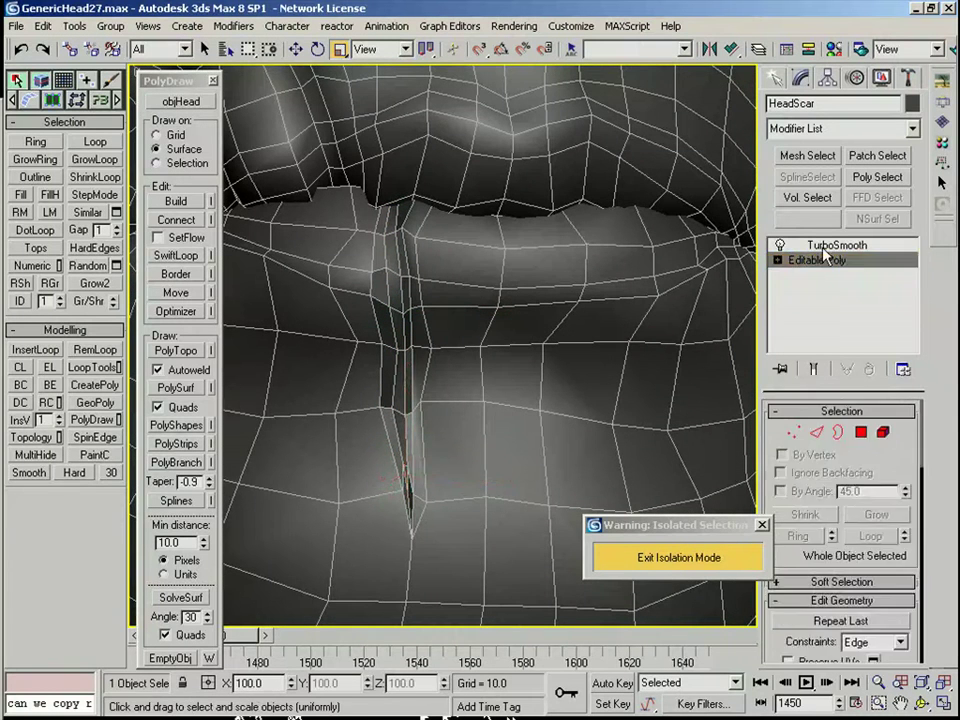
click(826, 247)
key(F4)
scroll(527, 458, down, 8)
click(537, 444)
click(414, 405)
alt+middle_drag(414, 405, 396, 434)
middle_drag(464, 384, 477, 467)
scroll(471, 414, up, 5)
middle_drag(600, 240, 600, 390)
Step: Reposition the base-mesh vertices at the outer end of the upper eyelid on the unscarred eye
key(F4)
scroll(716, 330, up, 3)
click(806, 260)
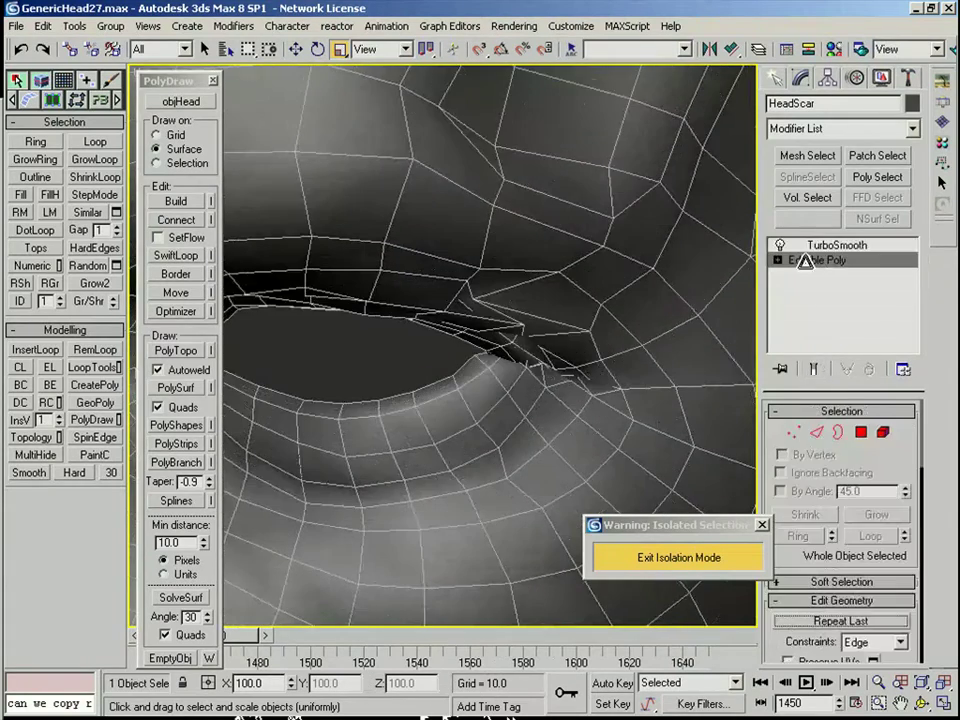
key(1)
key(q)
click(497, 345)
mouse_move(497, 345)
alt+middle_down()
mouse_move(499, 357)
mouse_move(486, 343)
alt+middle_up()
key(w)
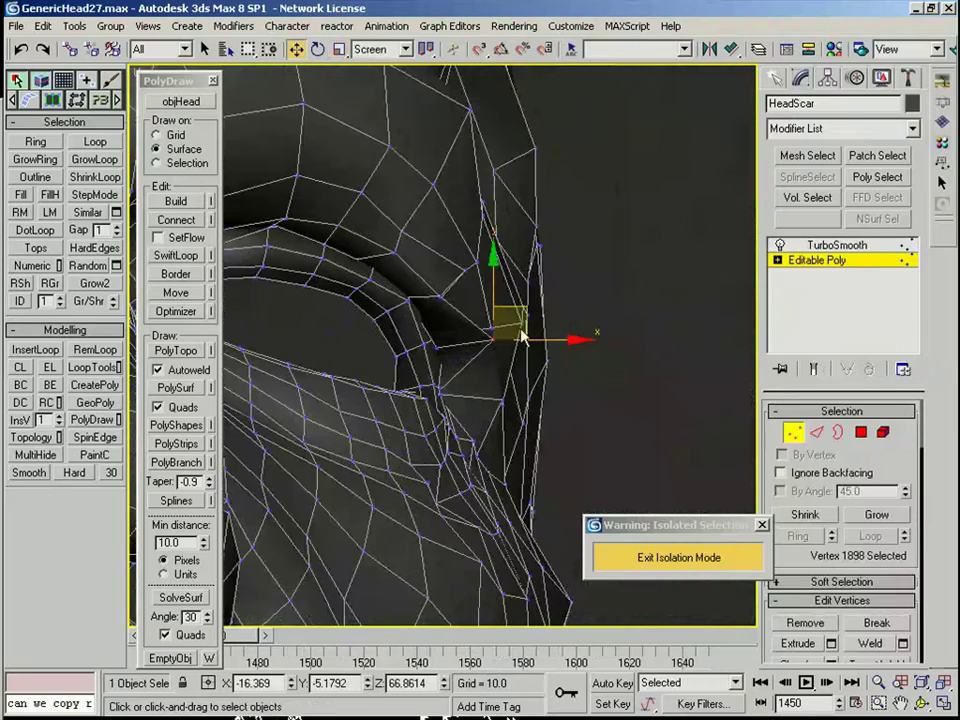
drag(520, 324, 515, 325)
alt+middle_drag(515, 325, 456, 355)
mouse_move(441, 354)
mouse_down()
mouse_move(449, 339)
mouse_move(442, 354)
mouse_up()
alt+middle_drag(497, 350, 450, 377)
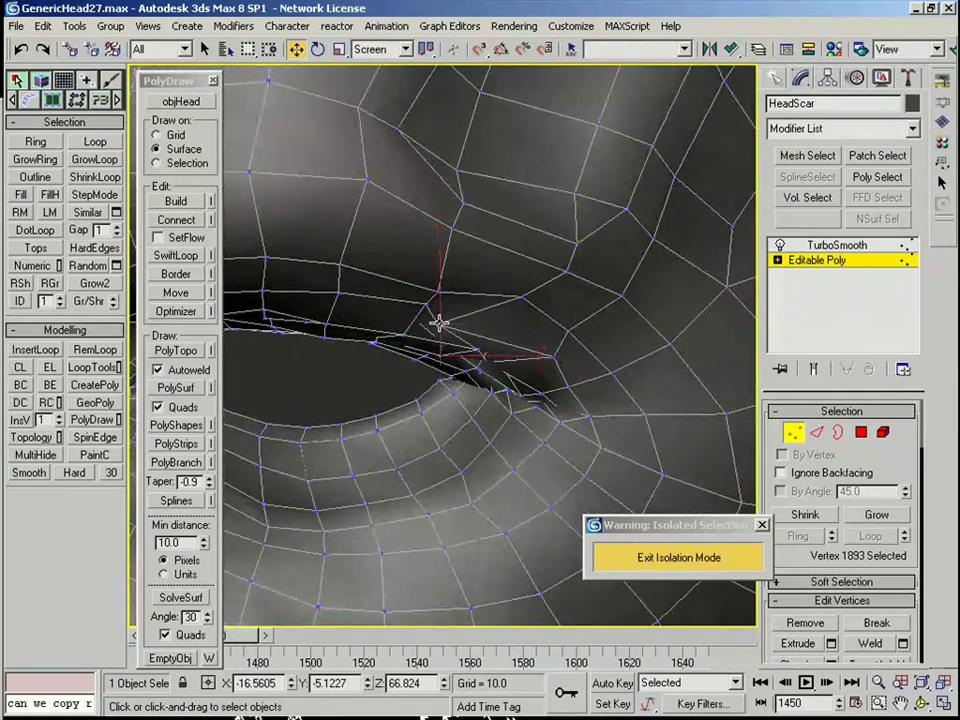
Step: Move the vertices in the eyelid fold above the outer eye corner to smooth out the overlapping geometry
click(438, 324)
alt+middle_drag(438, 324, 457, 342)
drag(437, 322, 516, 326)
alt+middle_drag(579, 356, 508, 330)
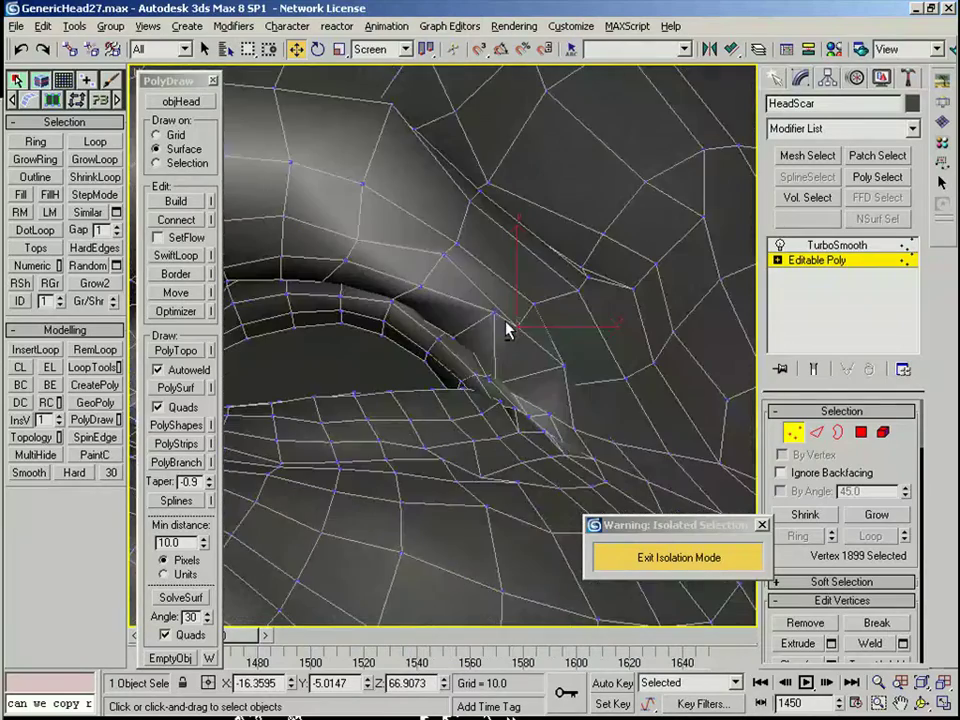
drag(494, 313, 517, 313)
alt+middle_drag(517, 313, 561, 368)
drag(574, 349, 576, 356)
alt+middle_drag(576, 356, 555, 333)
scroll(549, 324, down, 8)
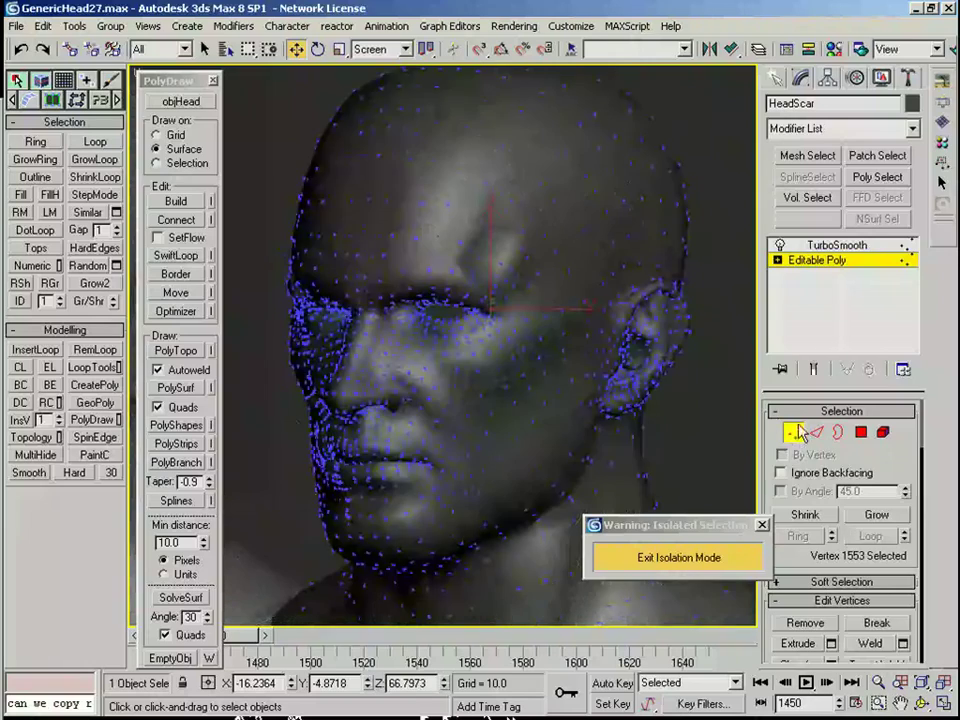
Step: Check the reshaped eye corner on the whole head with the TurboSmooth result
click(798, 431)
click(837, 245)
key(F4)
scroll(540, 366, down, 6)
alt+middle_drag(527, 366, 638, 402)
Step: Hide the comparison heads beside HeadScar
click(355, 247)
drag(355, 247, 402, 362)
right_click(399, 297)
click(436, 274)
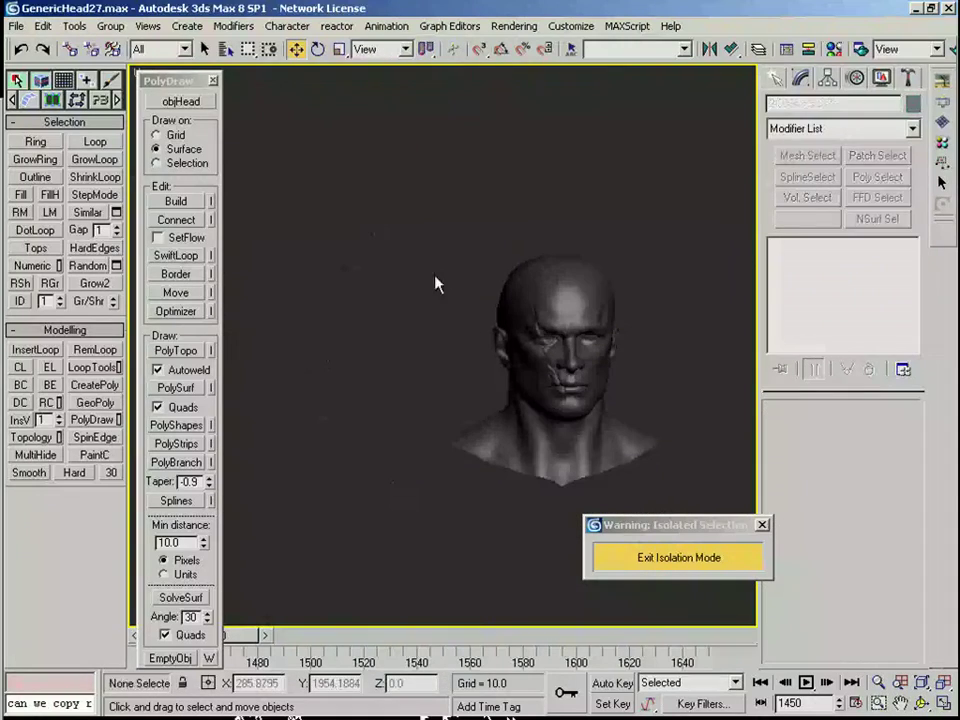
Step: Reset the scarred head's X position to 0 and exit isolation mode to see it on the clothed body
click(572, 361)
right_click(292, 686)
click(631, 563)
middle_drag(602, 420, 200, 388)
scroll(523, 391, up, 4)
scroll(523, 391, down, 6)
click(622, 340)
click(450, 432)
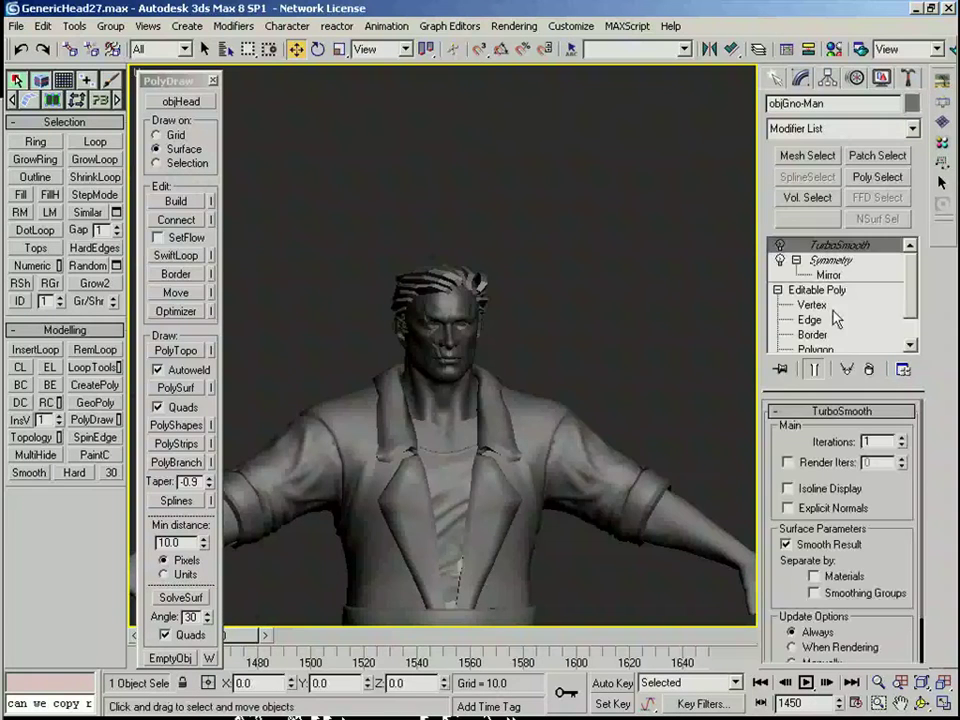
Step: Isolate the smoothed belt pouches and inspect their wireframe
click(551, 369)
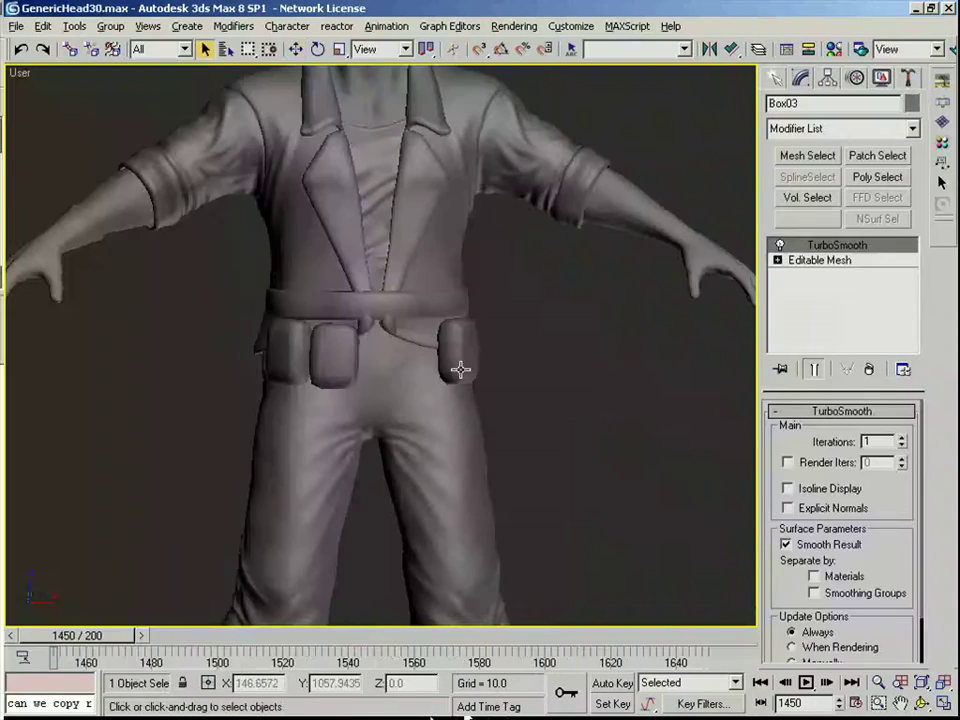
scroll(438, 349, up, 5)
middle_drag(438, 349, 474, 432)
key(F4)
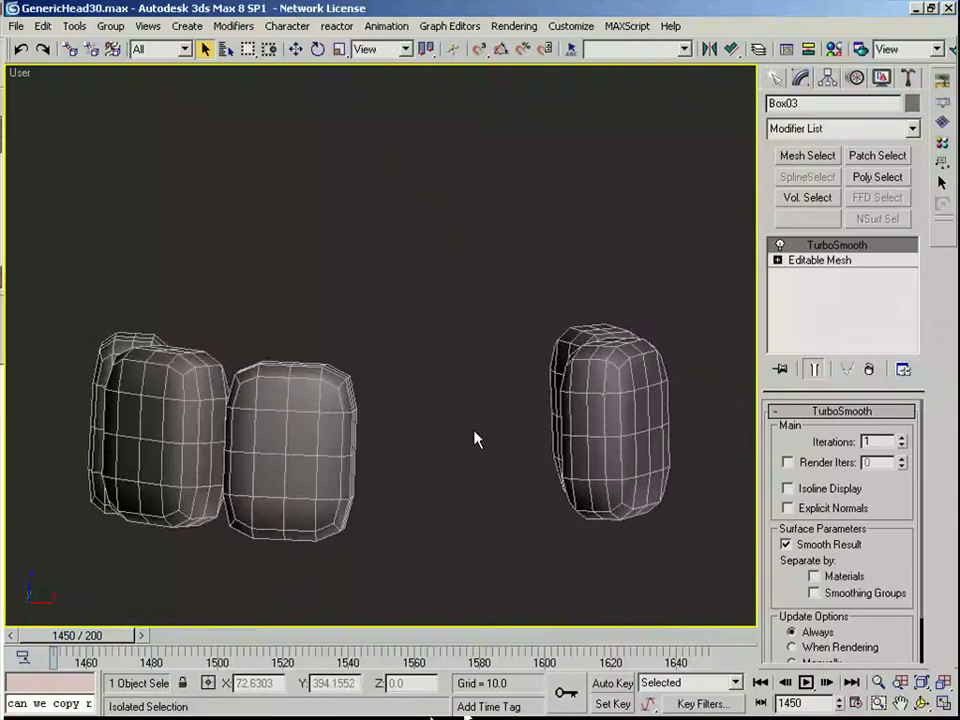
key(F4)
Step: Create a plane about 6.13 long and 4.22 wide below the pouches in the Front view
click(786, 80)
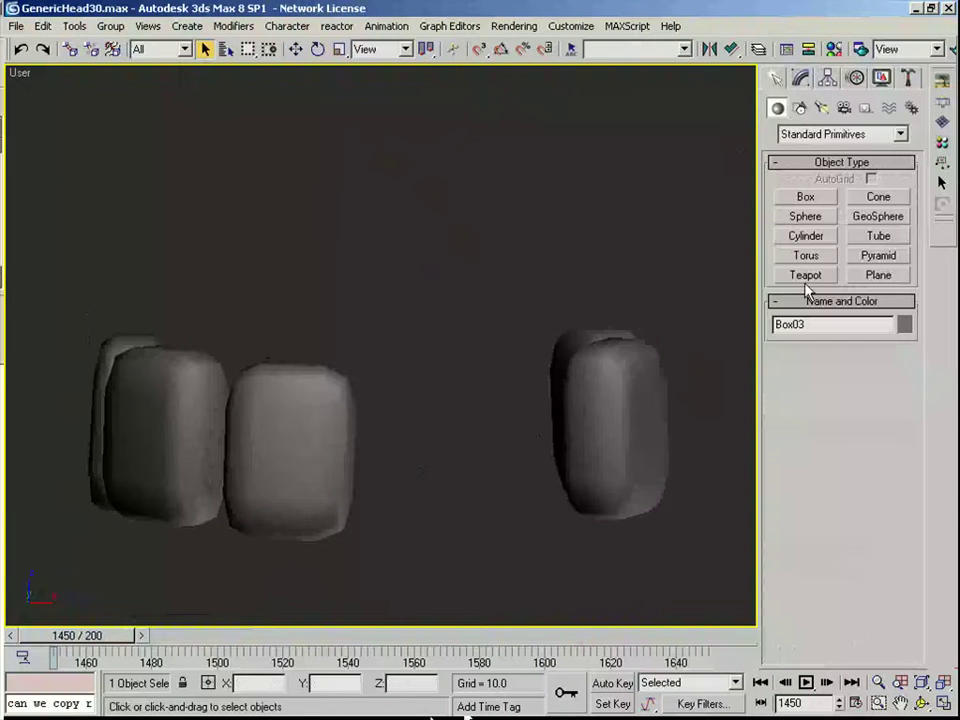
click(879, 279)
middle_drag(383, 410, 386, 364)
key(f)
middle_drag(408, 459, 410, 272)
mouse_move(309, 558)
mouse_down()
mouse_move(467, 411)
mouse_move(463, 334)
mouse_up()
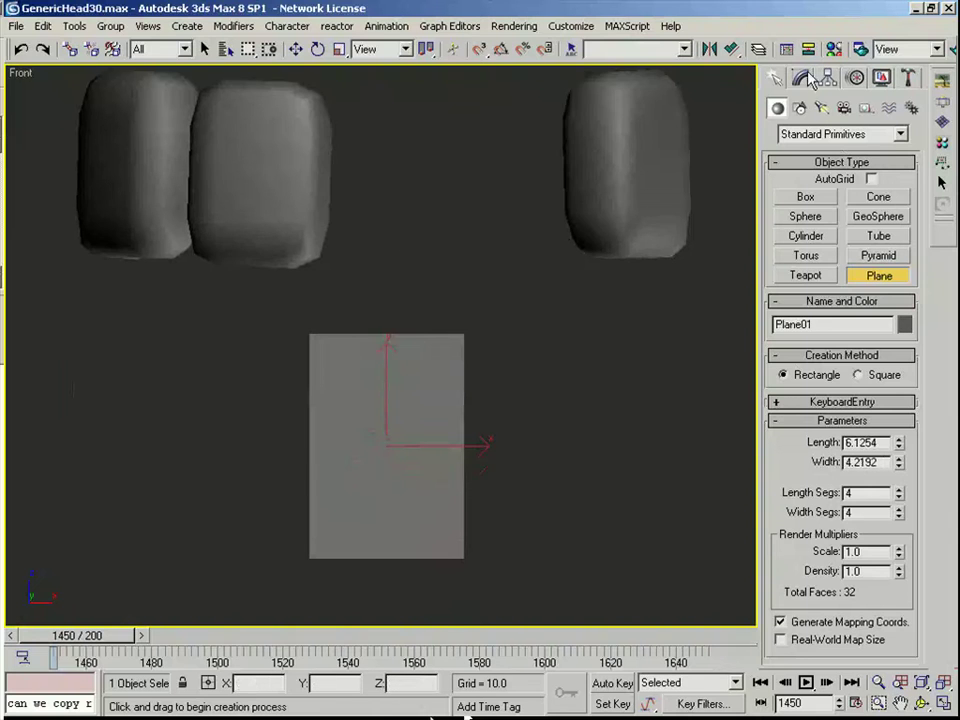
Step: Rename the new plane Pouch and convert it to an Editable Poly
click(801, 80)
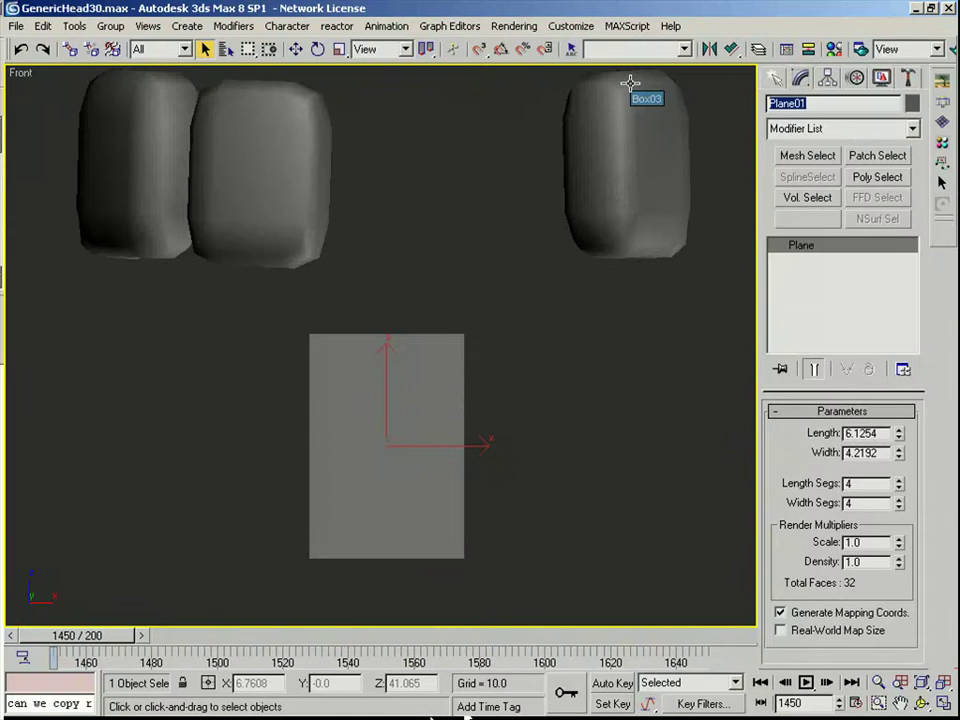
right_click(840, 284)
click(812, 397)
middle_drag(460, 386, 459, 409)
scroll(459, 411, up, 2)
Step: Scale the Pouch plane wider along the X axis and switch to editing its edges
key(r)
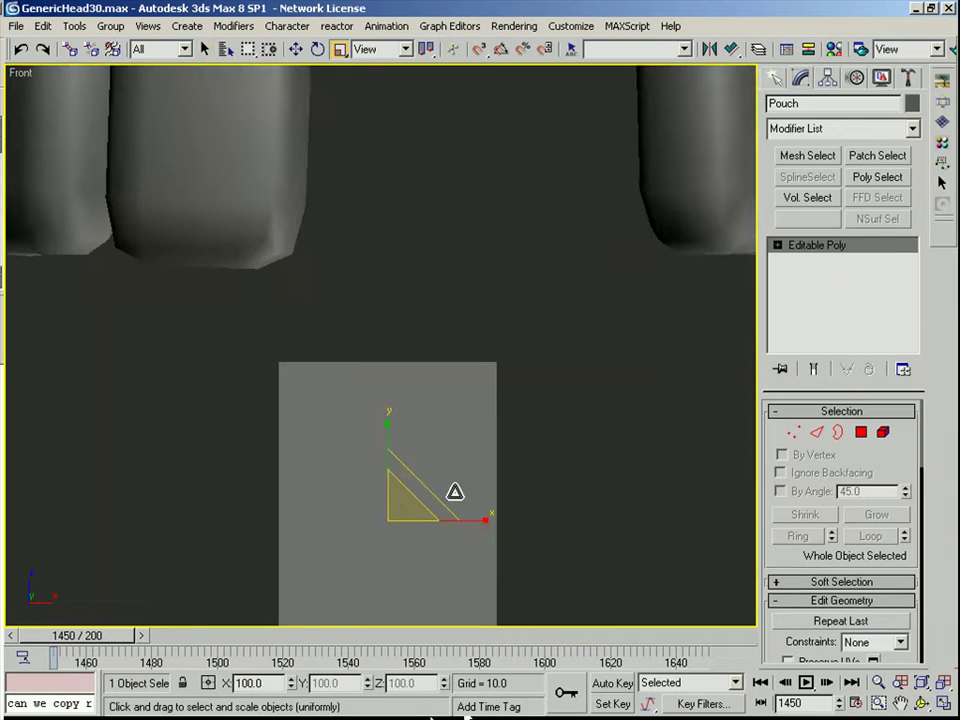
middle_drag(455, 492, 459, 375)
drag(476, 407, 510, 406)
scroll(510, 406, down, 4)
key(2)
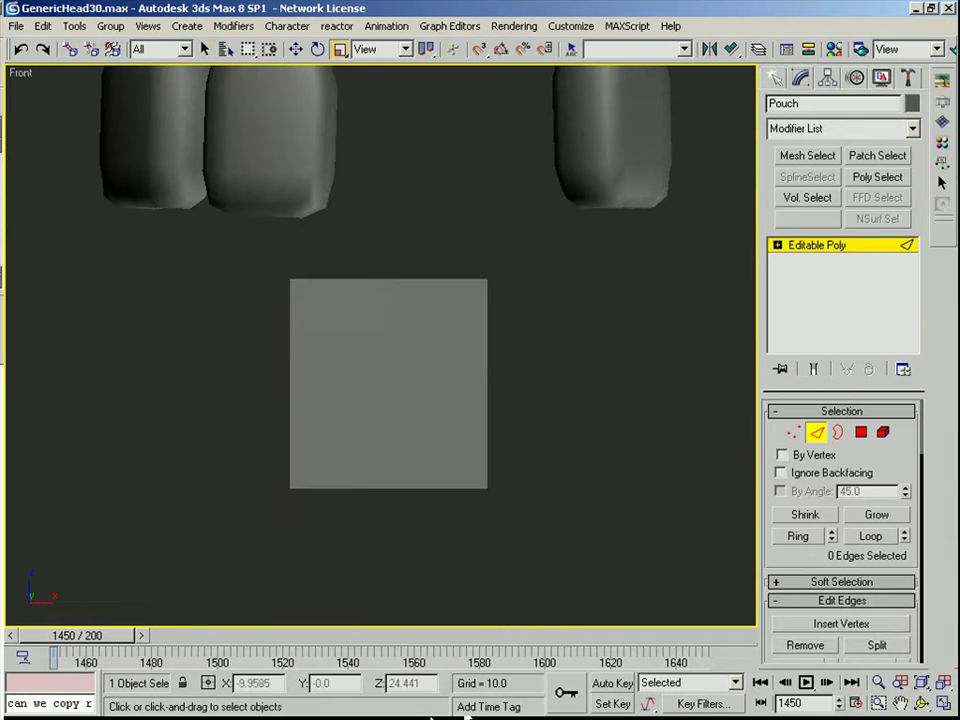
Step: Display the wireframe edges over the shaded Pouch plane and view it from an angle
click(467, 716)
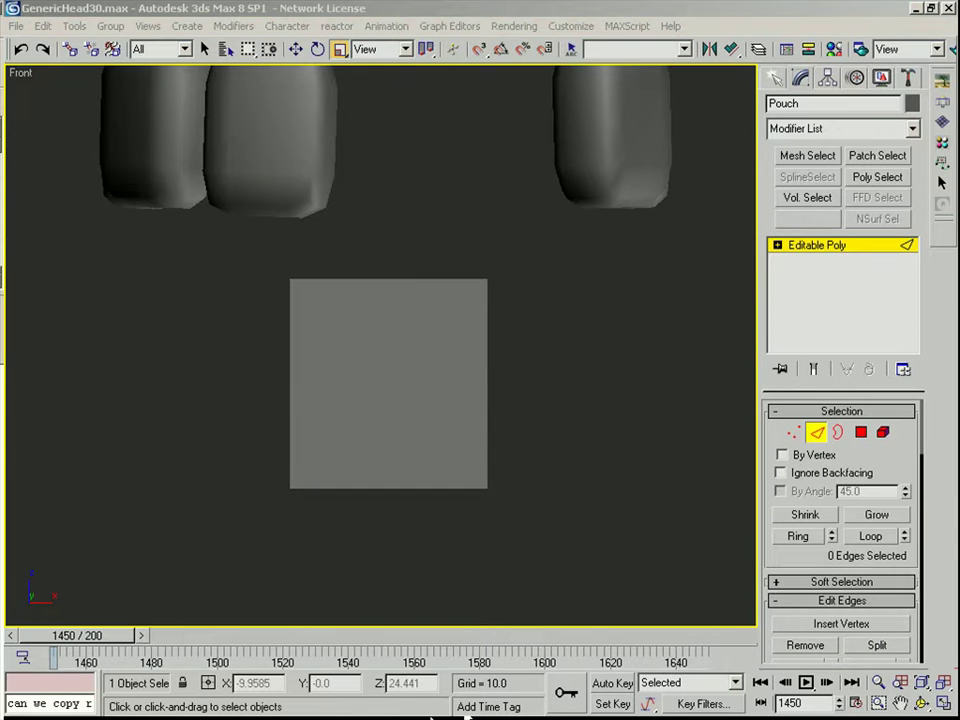
click(547, 543)
alt+middle_drag(391, 400, 402, 437)
right_click(373, 490)
key(F4)
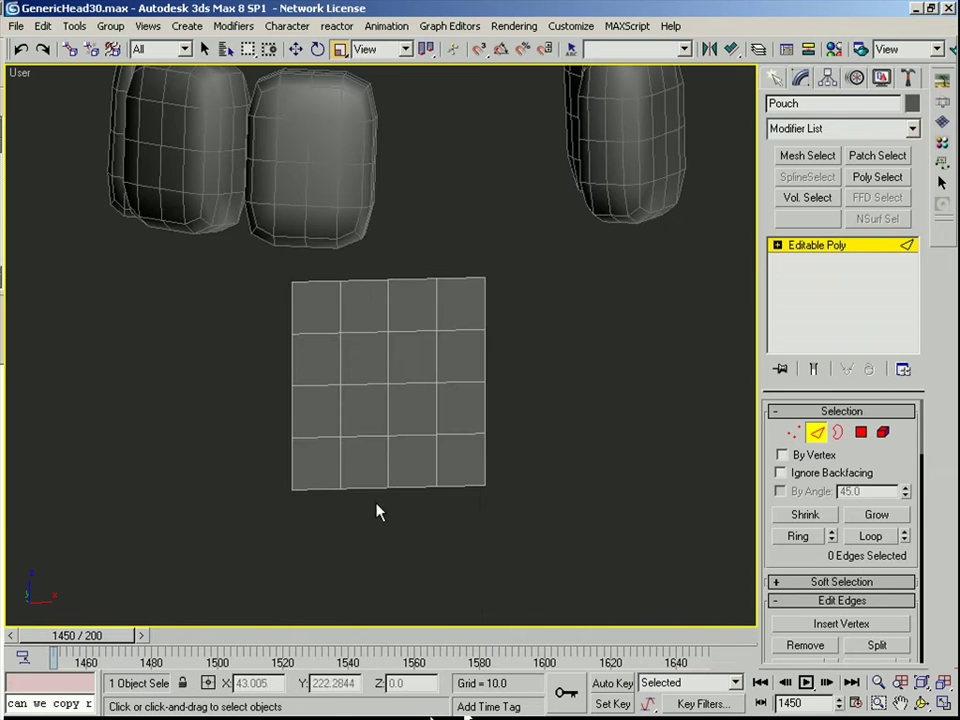
Step: Undo back to the Pouch plane primitive, reduce it to a single face, and convert it to an Editable Poly
key(ctrl+z)
key(ctrl+z)
key(ctrl+z)
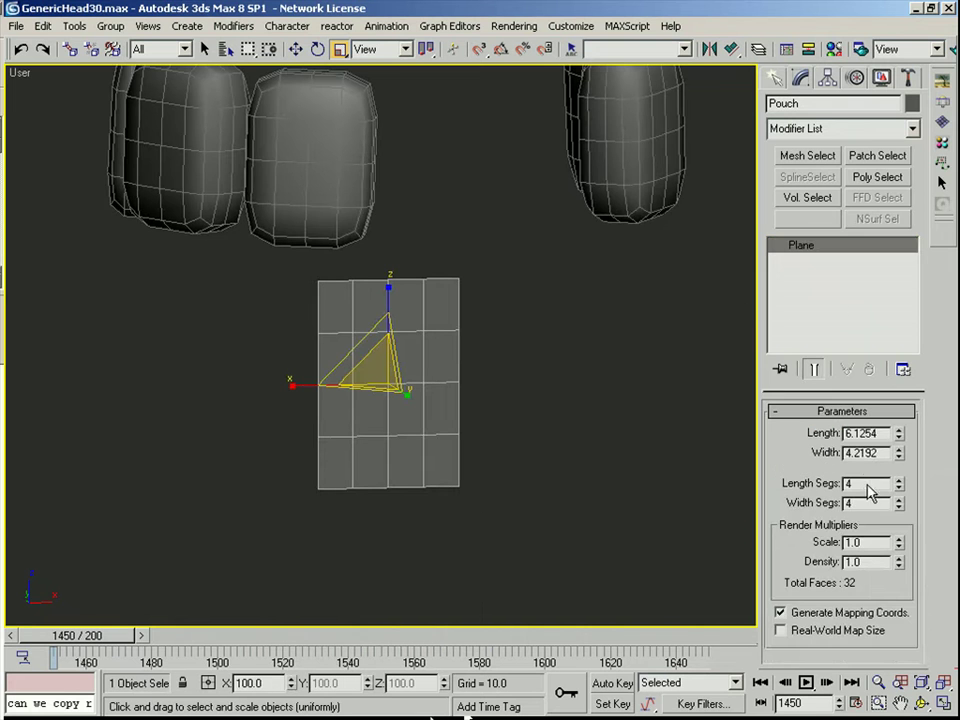
right_click(830, 292)
click(865, 407)
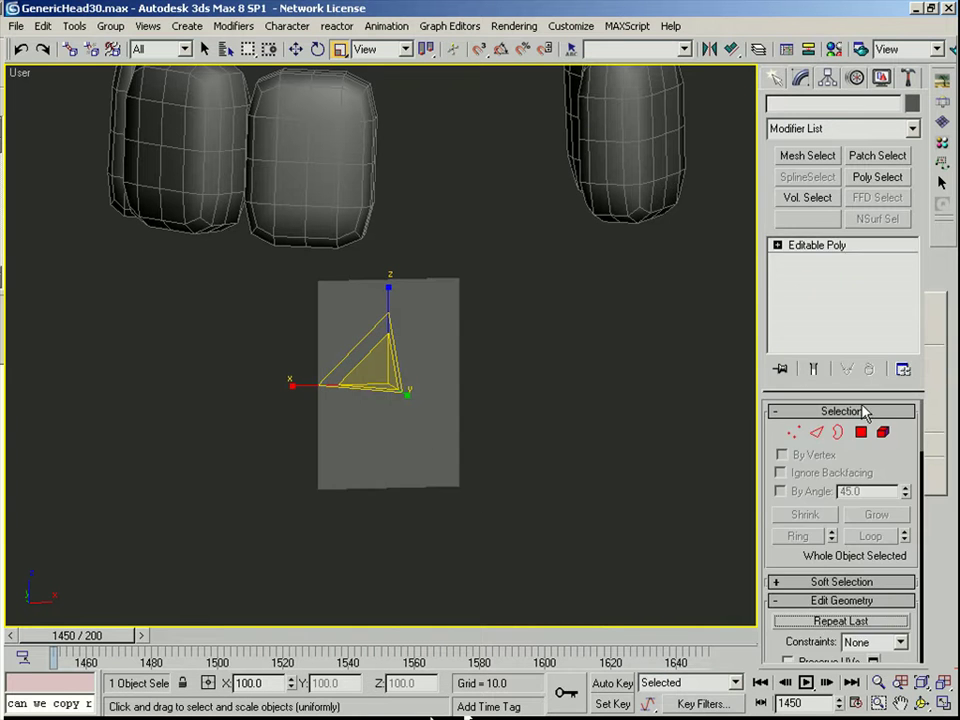
Step: Extrude the Pouch's bottom edge backward to form the base, and extend it upward to form the back wall
middle_drag(456, 445, 456, 469)
key(2)
click(369, 512)
key(w)
alt+middle_drag(369, 513, 430, 538)
shift+drag(340, 500, 278, 486)
alt+middle_drag(278, 486, 328, 455)
shift+drag(338, 263, 338, 261)
Step: Extrude the back wall's top edge up, across and down over the front to form the pouch's folded flap
alt+middle_drag(338, 261, 345, 288)
middle_drag(345, 288, 328, 381)
shift+drag(324, 325, 324, 316)
drag(259, 355, 276, 356)
alt+middle_drag(276, 356, 338, 322)
shift+drag(306, 354, 345, 354)
alt+middle_drag(345, 354, 437, 402)
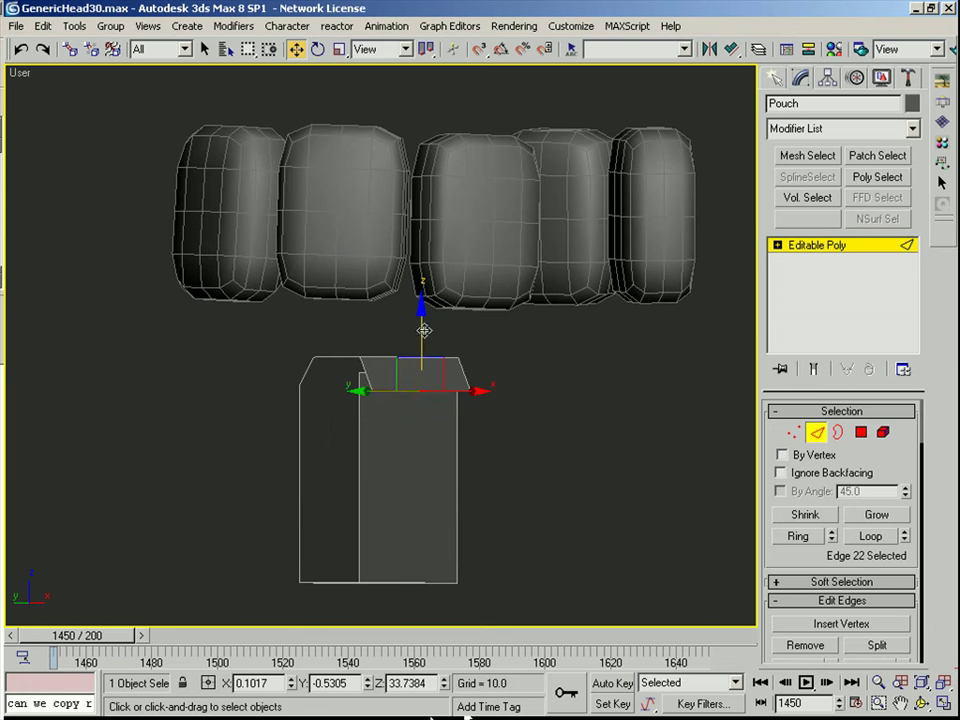
Step: Bridge the front and back vertical edges on one side of the pouch to close that wall
key(r)
click(358, 440)
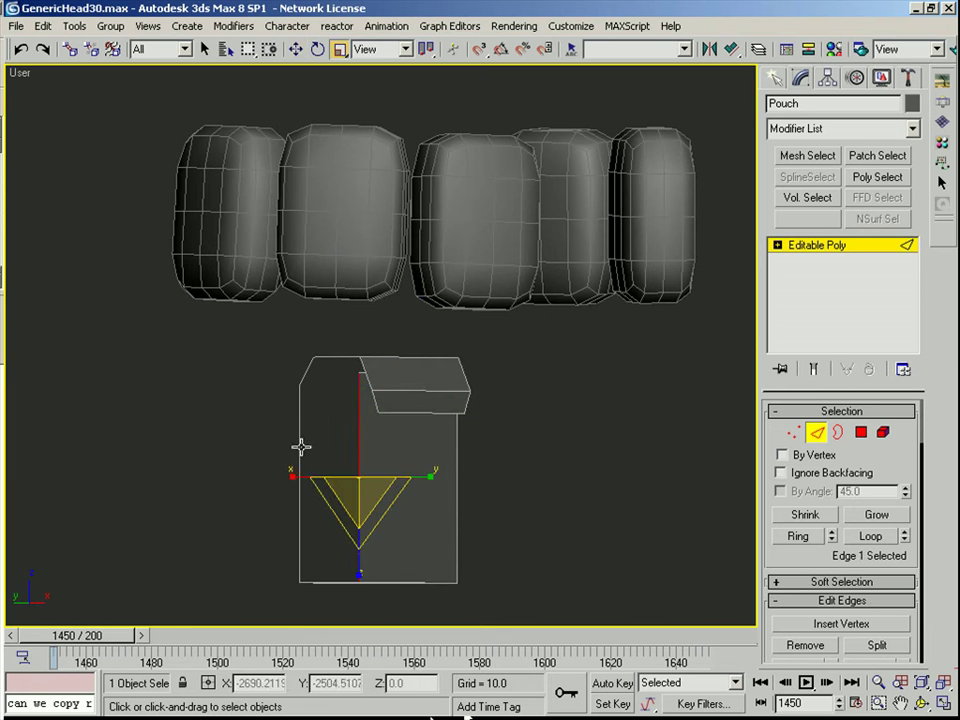
ctrl+click(300, 448)
right_click(300, 448)
click(269, 335)
alt+middle_drag(476, 543, 427, 505)
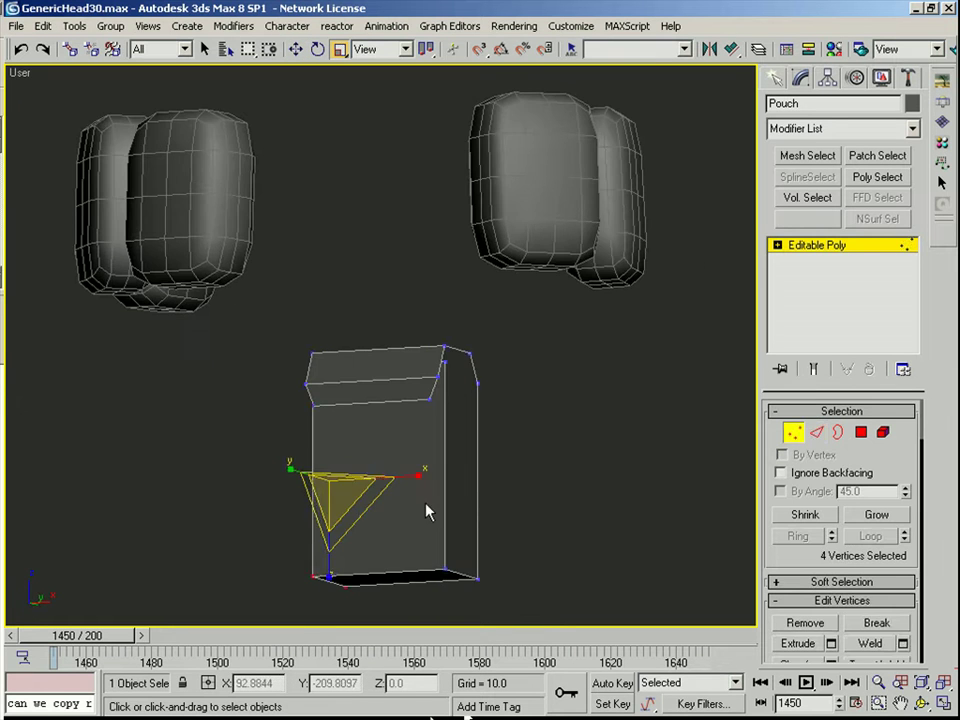
Step: Bridge the two vertical edges on the opposite side of the pouch to close the remaining wall
key(2)
click(448, 492)
ctrl+click(476, 498)
right_click(476, 496)
click(418, 381)
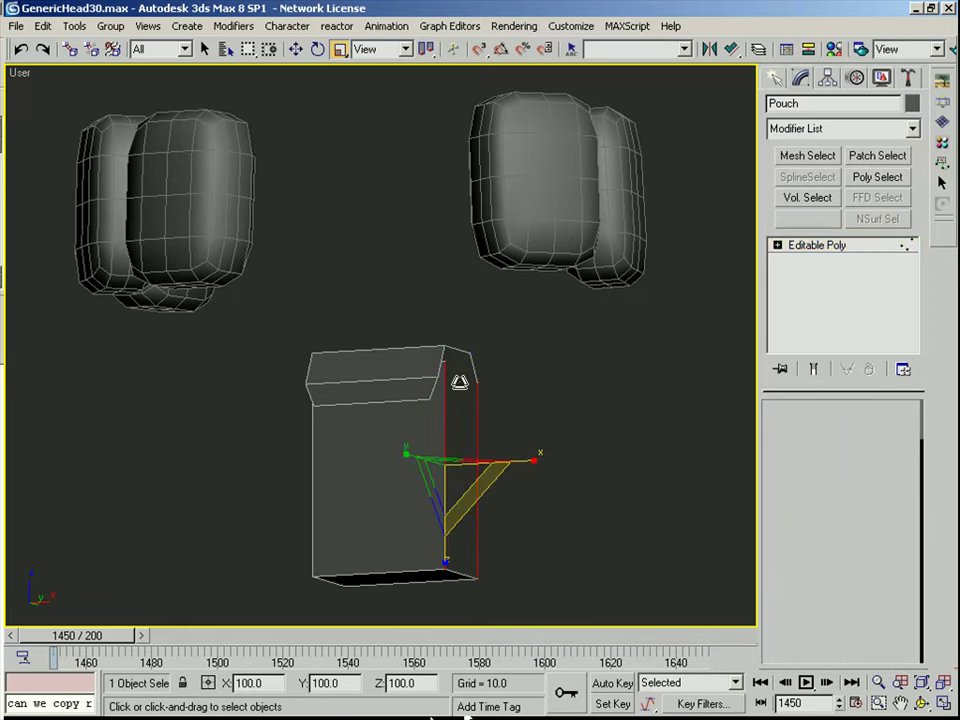
Step: Apply a Shell modifier to Pouch and adjust its outer amount to give the walls thickness
click(792, 433)
click(915, 133)
scroll(799, 300, down, 18)
click(797, 618)
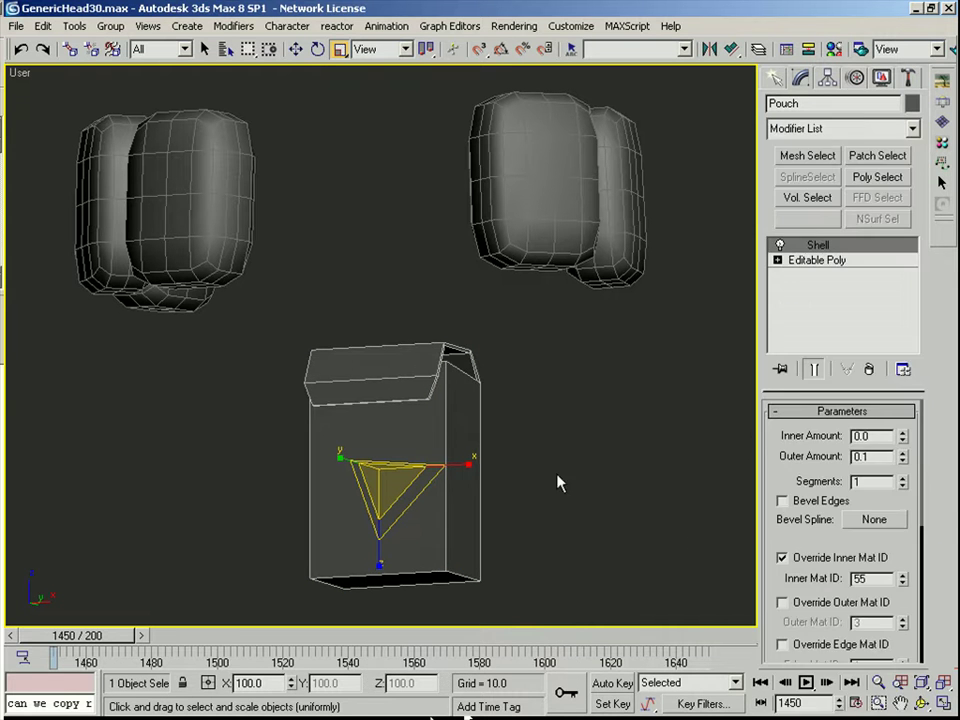
alt+middle_drag(557, 477, 585, 398)
key(F4)
key(F4)
drag(905, 453, 905, 451)
Step: Add a TurboSmooth modifier above the Shell to smooth the pouch
click(913, 129)
scroll(830, 70, down, 20)
click(814, 79)
alt+middle_drag(538, 375, 592, 352)
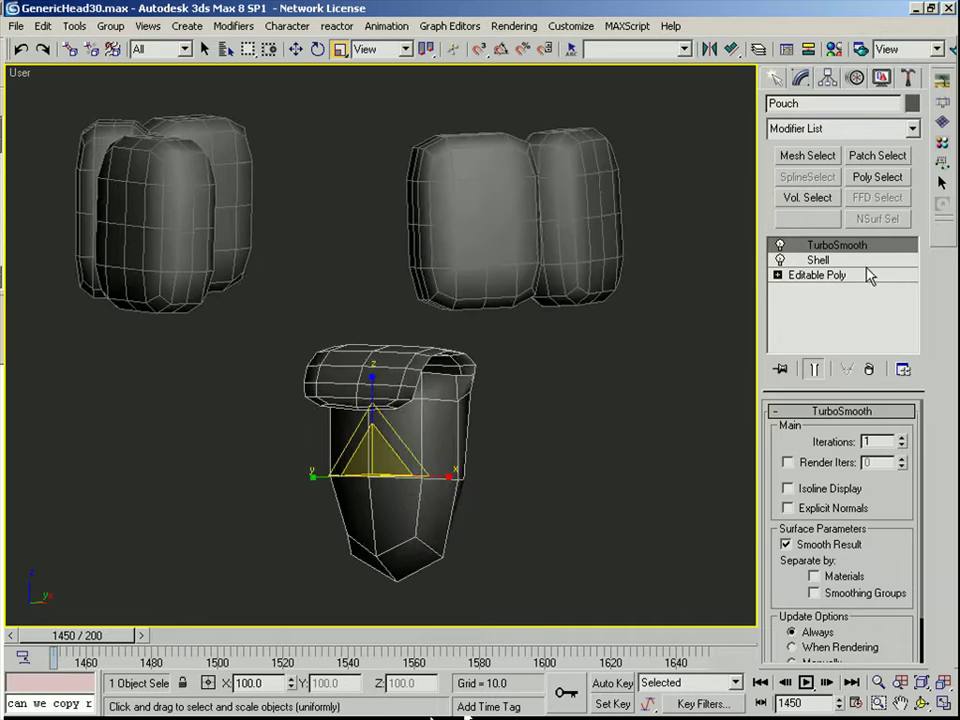
Step: In the Editable Poly, connect the edge rings to add vertical loops down the middle of the pouch's sides and front
click(864, 275)
scroll(546, 505, up, 2)
key(2)
middle_drag(474, 524, 474, 433)
click(456, 529)
key(alt+r)
key(ctrl+shift+e)
click(404, 529)
key(alt+r)
key(ctrl+shift+e)
alt+middle_drag(440, 354, 480, 356)
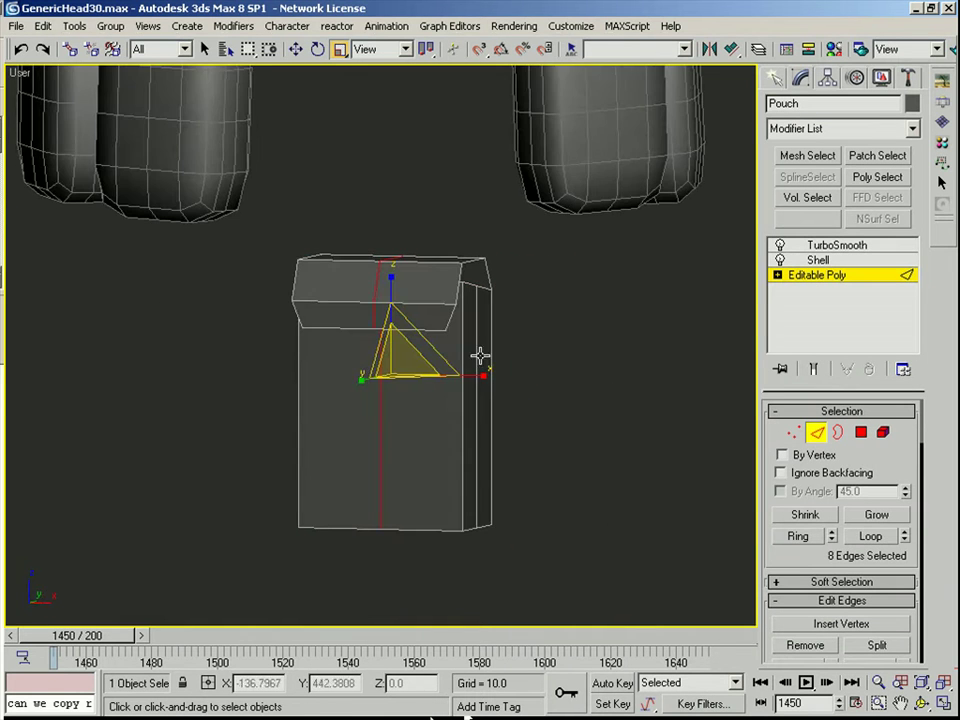
Step: With the smoothed result shown, select the edges around the pouch's base and chamfer them slightly
click(820, 371)
alt+middle_drag(409, 428, 350, 595)
click(476, 503)
ctrl+click(448, 498)
ctrl+click(341, 583)
ctrl+click(317, 562)
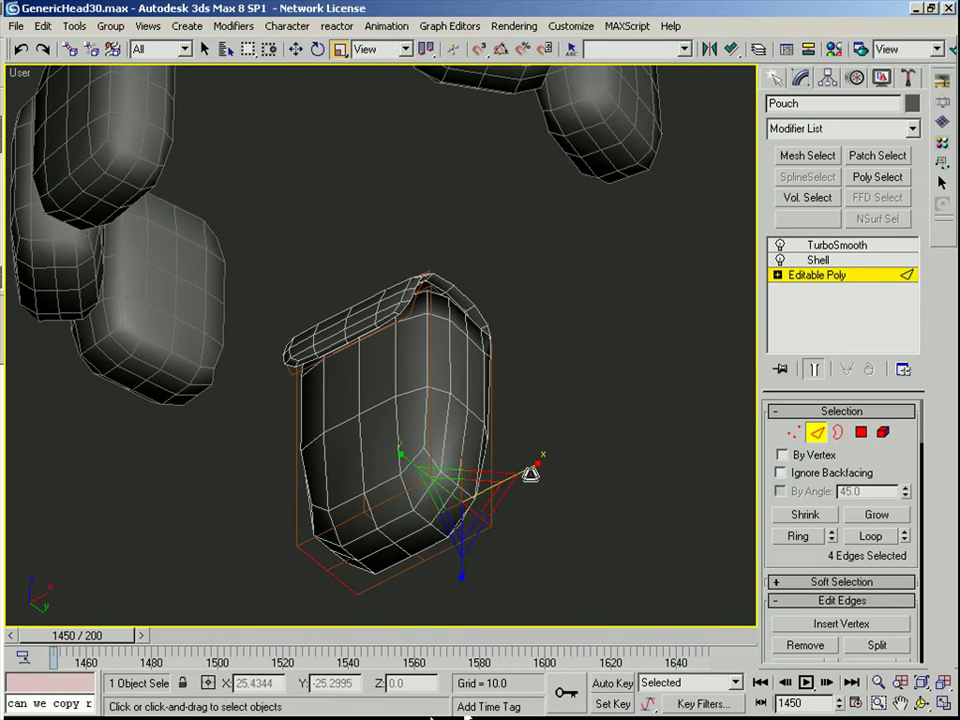
scroll(445, 470, up, 1)
middle_drag(445, 470, 437, 393)
ctrl+click(380, 455)
ctrl+click(474, 505)
key(alt+l)
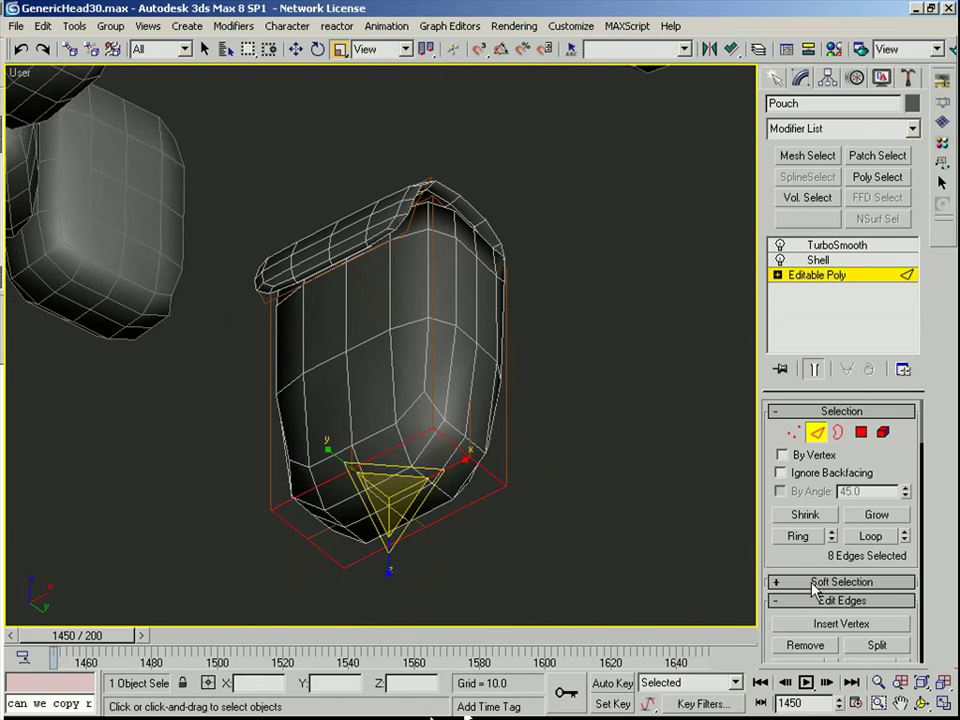
scroll(797, 512, down, 4)
click(799, 476)
drag(474, 471, 484, 463)
alt+middle_drag(484, 463, 424, 512)
Step: Chamfer the edge where the flap folds down over the pouch's front
middle_drag(462, 340, 457, 479)
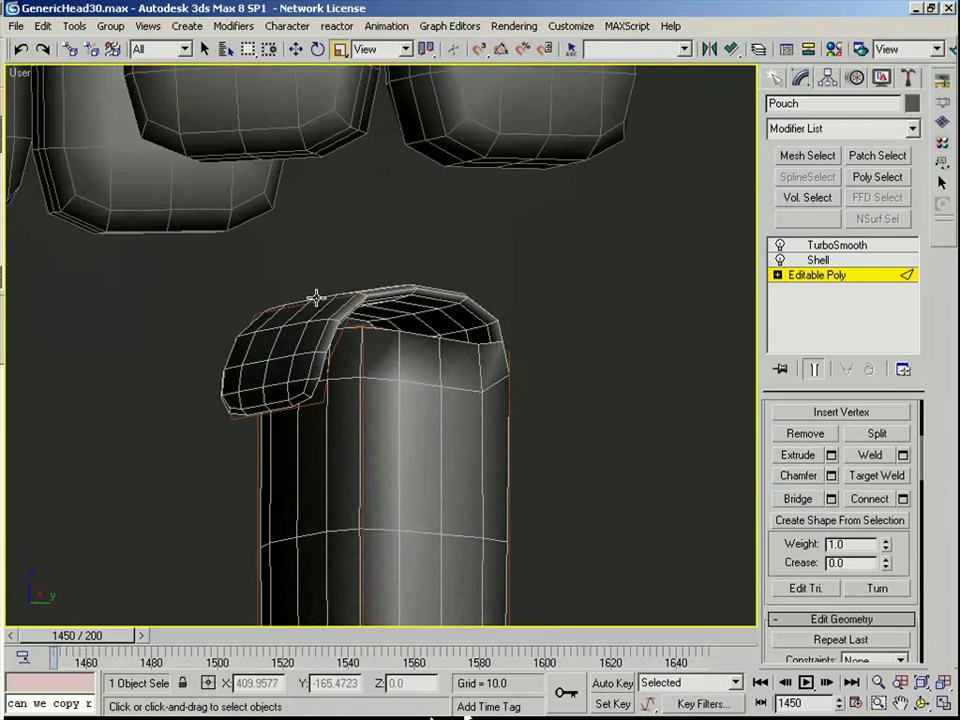
click(316, 298)
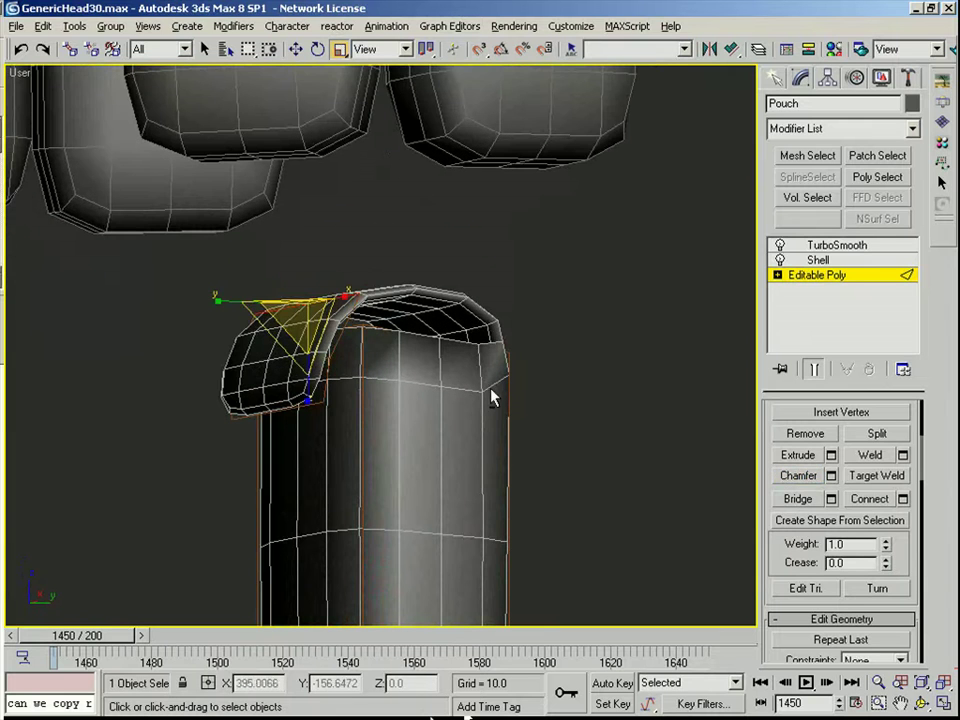
click(798, 476)
drag(268, 312, 276, 307)
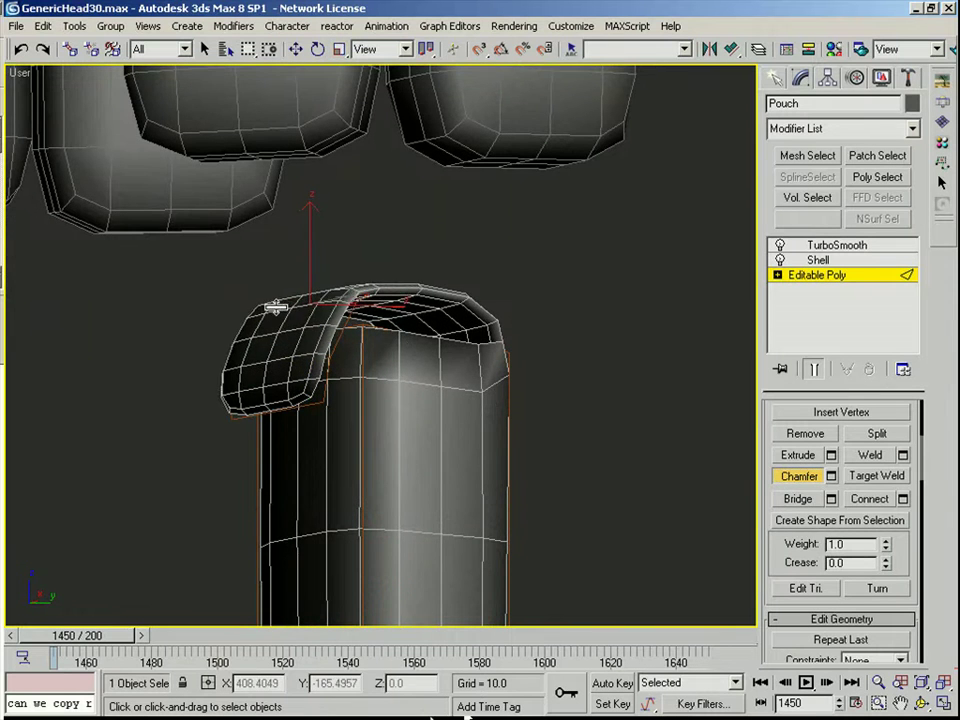
alt+middle_drag(280, 313, 563, 345)
right_click(563, 345)
Step: In wireframe display, move the flap's upper rear edge slightly backward and down, and leave edge editing
key(F3)
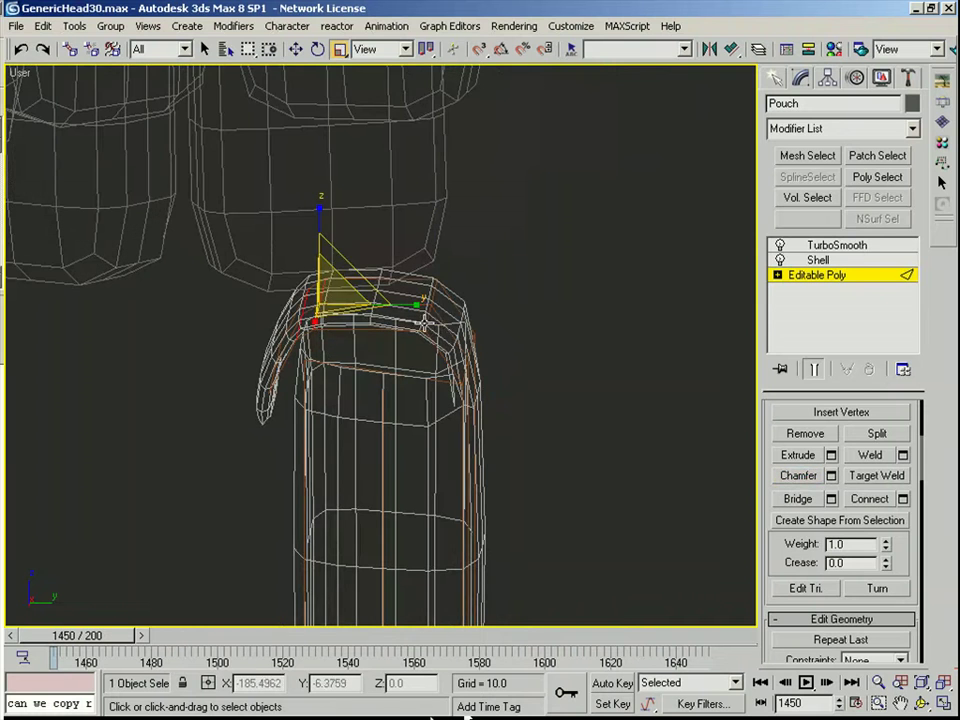
click(424, 323)
key(w)
drag(480, 304, 494, 305)
alt+middle_drag(494, 305, 458, 284)
drag(449, 256, 449, 266)
alt+middle_drag(463, 284, 484, 289)
middle_drag(561, 392, 531, 345)
click(836, 278)
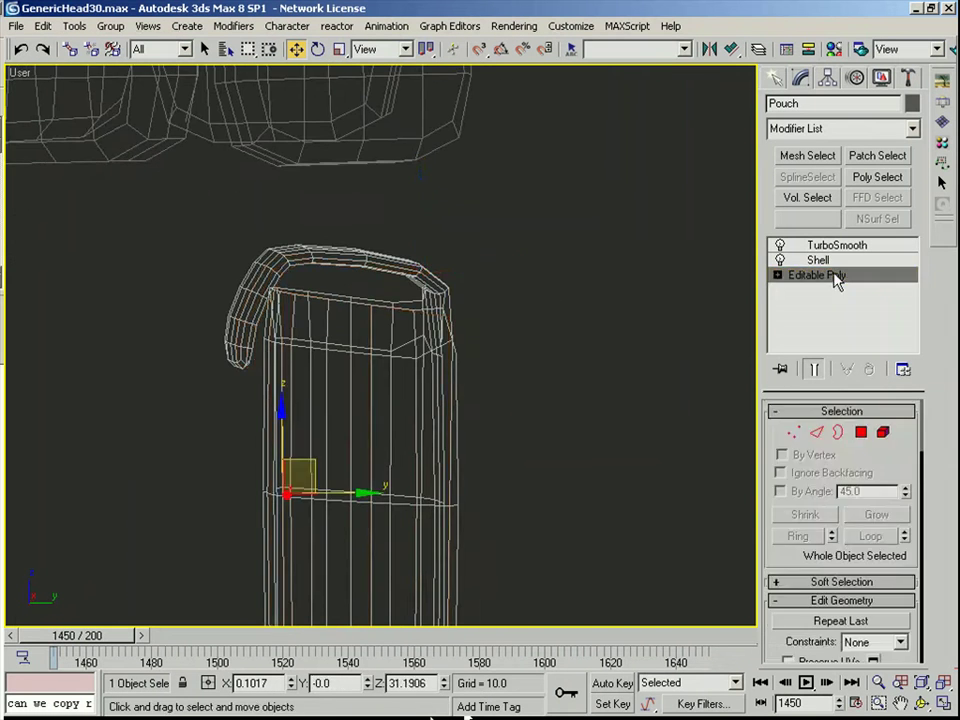
Step: Return to shaded display and examine the smoothed flap from the front and side
key(alt+Tab)
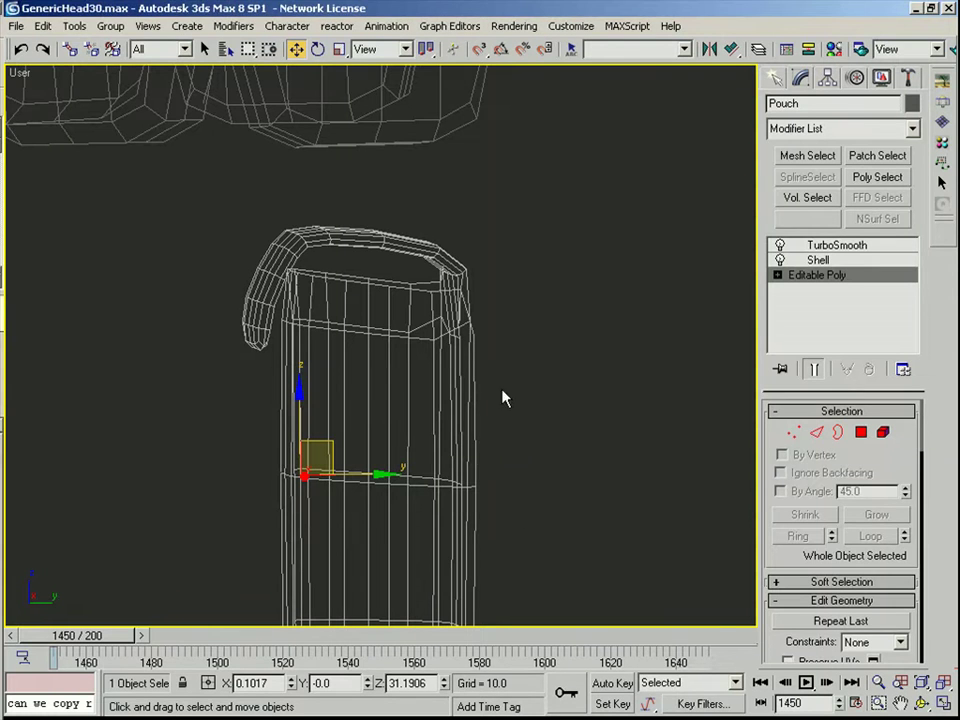
alt+middle_drag(503, 396, 574, 411)
key(F3)
alt+middle_drag(347, 367, 406, 355)
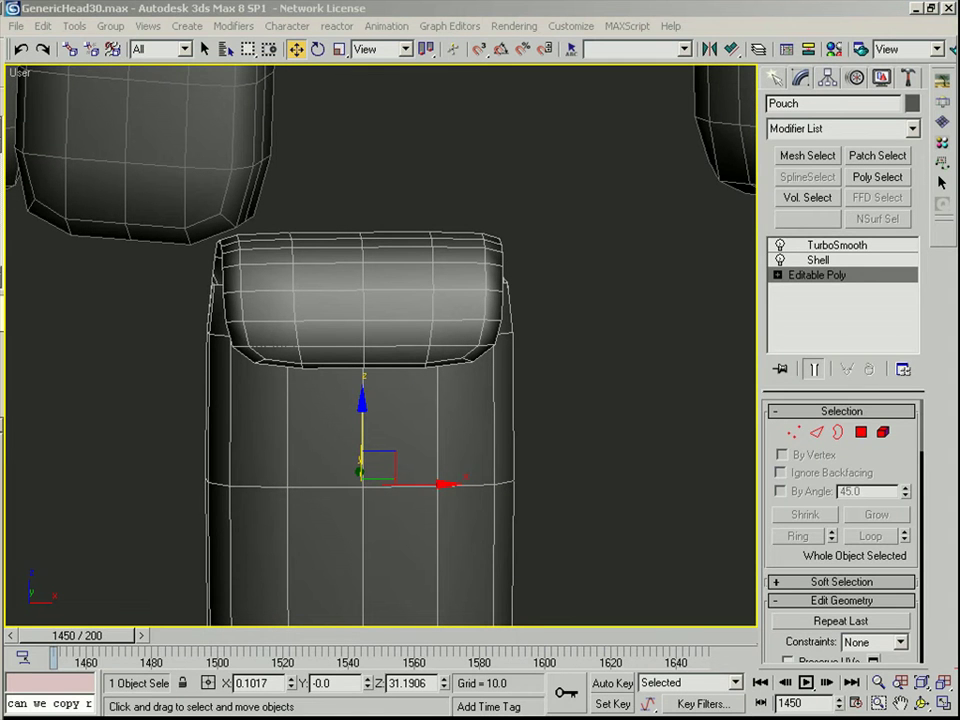
alt+middle_drag(395, 530, 460, 458)
Step: Hide the modifiers' end result, and in the Right view lower the front upper vertices of the pouch and flap
key(2)
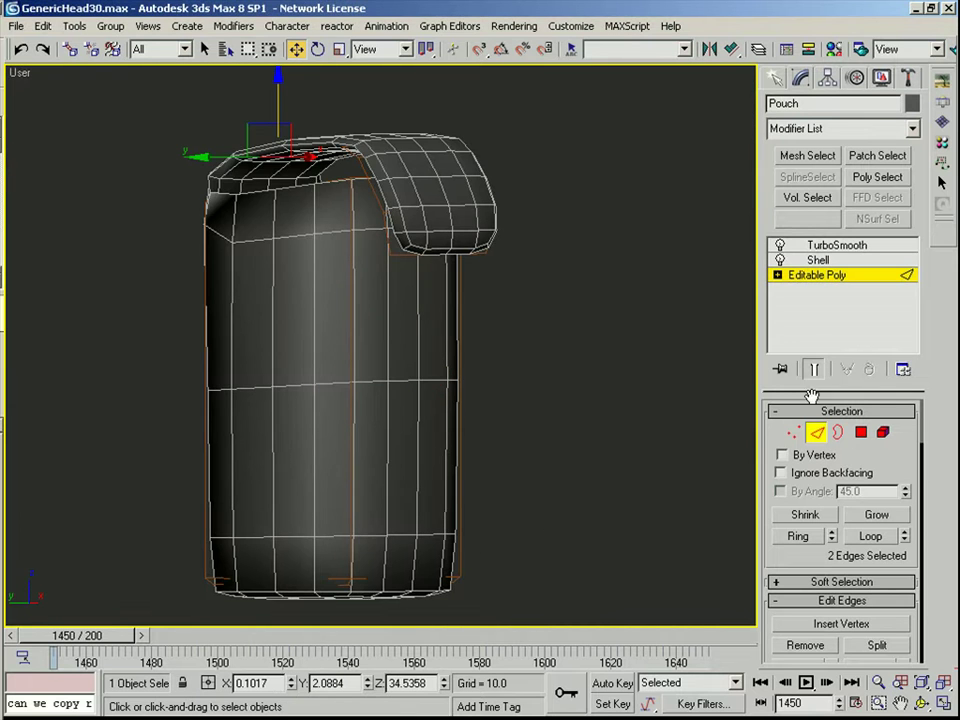
click(814, 371)
click(279, 532)
alt+middle_drag(279, 532, 272, 506)
key(r)
key(z)
scroll(374, 390, down, 3)
middle_drag(374, 390, 334, 425)
key(1)
drag(219, 182, 300, 361)
drag(280, 220, 273, 252)
Step: Raise the edge at the middle of the pouch's top slightly
key(2)
click(350, 267)
drag(347, 213, 347, 204)
Step: Pull the flap's front overhanging vertices inward toward the pouch body, and narrow the selection to the bottom row
key(1)
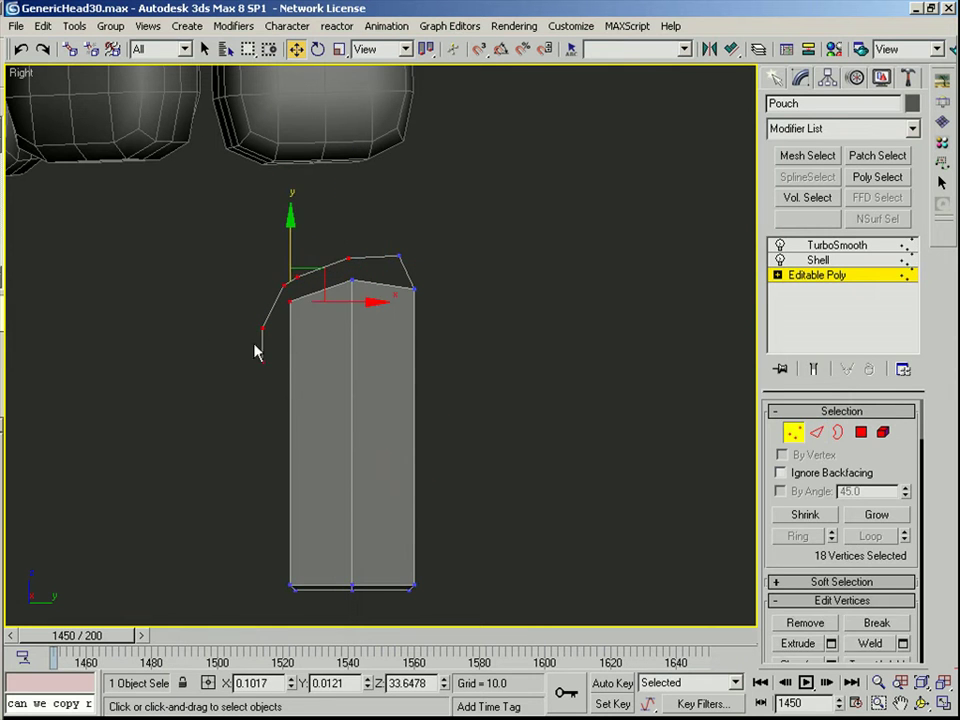
drag(272, 316, 285, 300)
drag(327, 344, 337, 338)
alt+drag(251, 312, 293, 333)
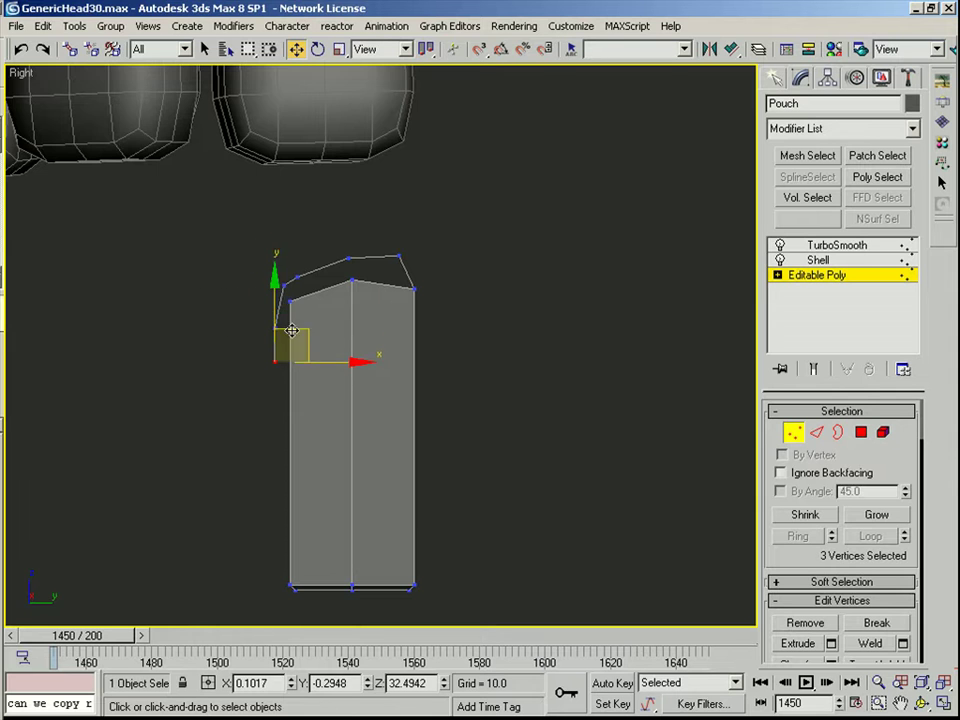
Step: Move an edge on the flap's front slightly downward
alt+middle_drag(225, 370, 290, 376)
key(2)
click(273, 344)
click(271, 295)
key(ctrl+z)
drag(273, 273, 273, 281)
Step: Connect the ring of vertical body edges to add a horizontal loop around the pouch
scroll(287, 345, down, 3)
alt+middle_drag(287, 345, 161, 238)
scroll(232, 319, up, 3)
alt+middle_drag(232, 319, 170, 345)
middle_drag(196, 251, 285, 410)
click(289, 372)
key(alt+r)
key(ctrl+shift+e)
Step: Select the edge loops along the flap's outline, the body's rim and the vertical rear corners, and chamfer them narrowly
click(246, 331)
key(alt+l)
alt+middle_drag(314, 345, 384, 288)
scroll(285, 350, up, 2)
click(224, 415)
key(alt+l)
ctrl+click(243, 394)
middle_drag(19, 365, 163, 348)
ctrl+click(192, 351)
key(alt+l)
alt+middle_drag(300, 343, 708, 474)
ctrl+click(410, 295)
key(alt+l)
alt+middle_drag(383, 334, 446, 303)
alt+click(488, 267)
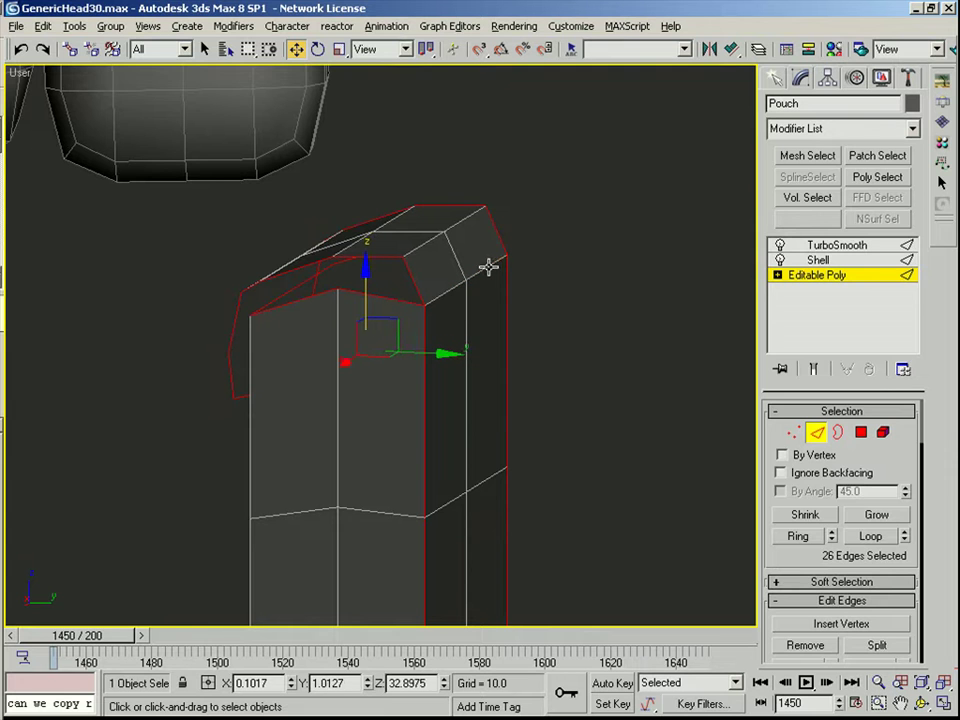
scroll(796, 610, down, 3)
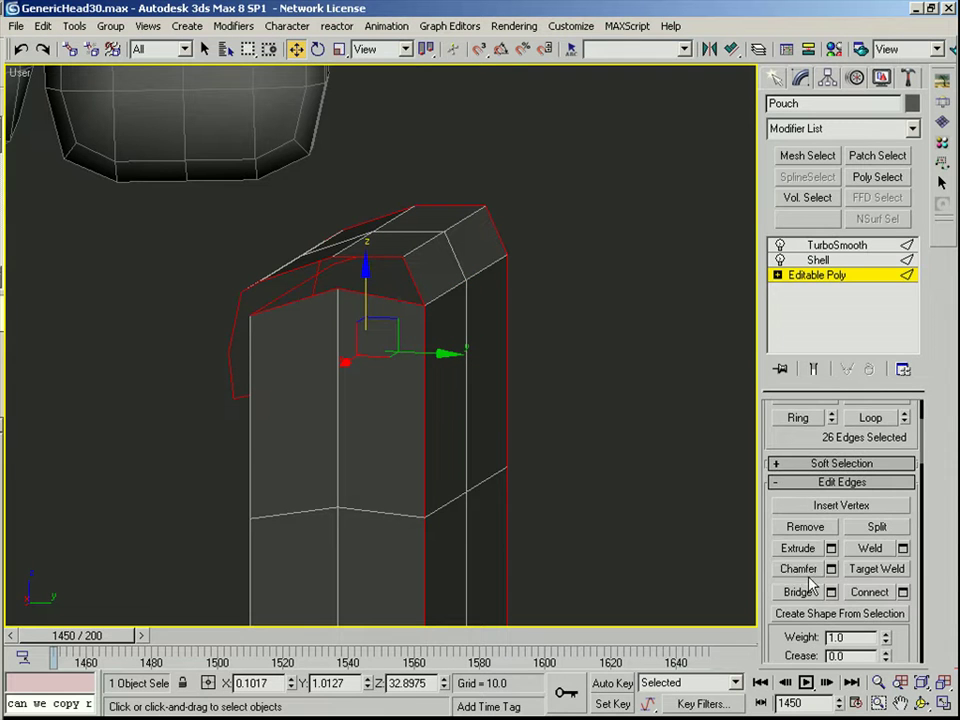
click(802, 570)
drag(427, 323, 431, 315)
Step: Examine the narrow chamfers where the flap meets the body's rear corner, and check the pouch from the front
scroll(431, 315, down, 1)
alt+middle_drag(468, 252, 440, 278)
scroll(440, 278, up, 8)
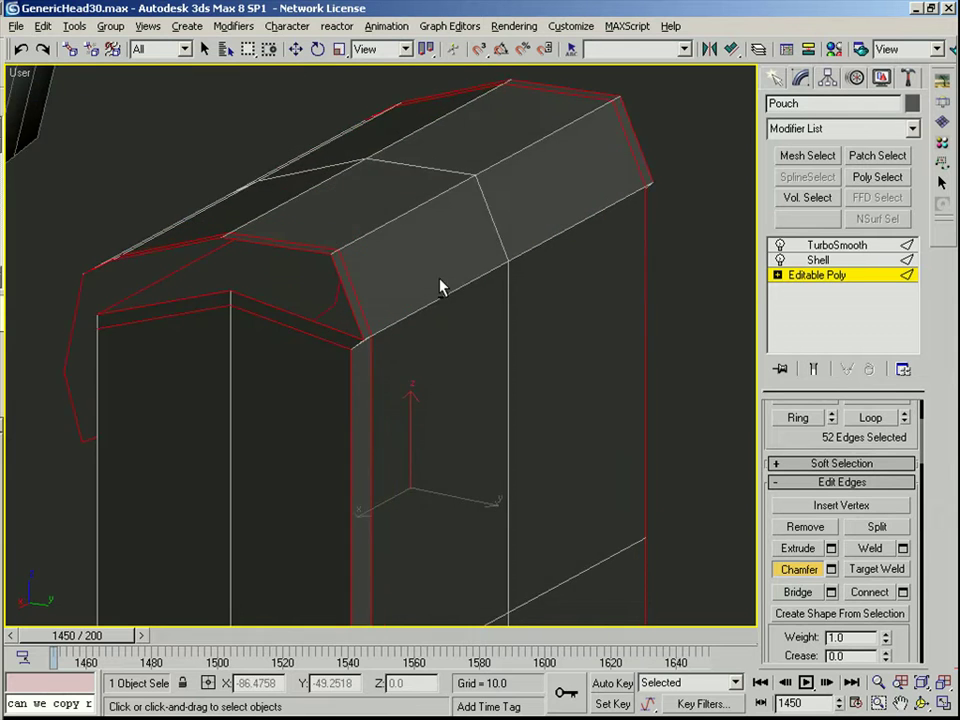
key(w)
scroll(370, 376, up, 4)
click(272, 327)
scroll(434, 388, down, 5)
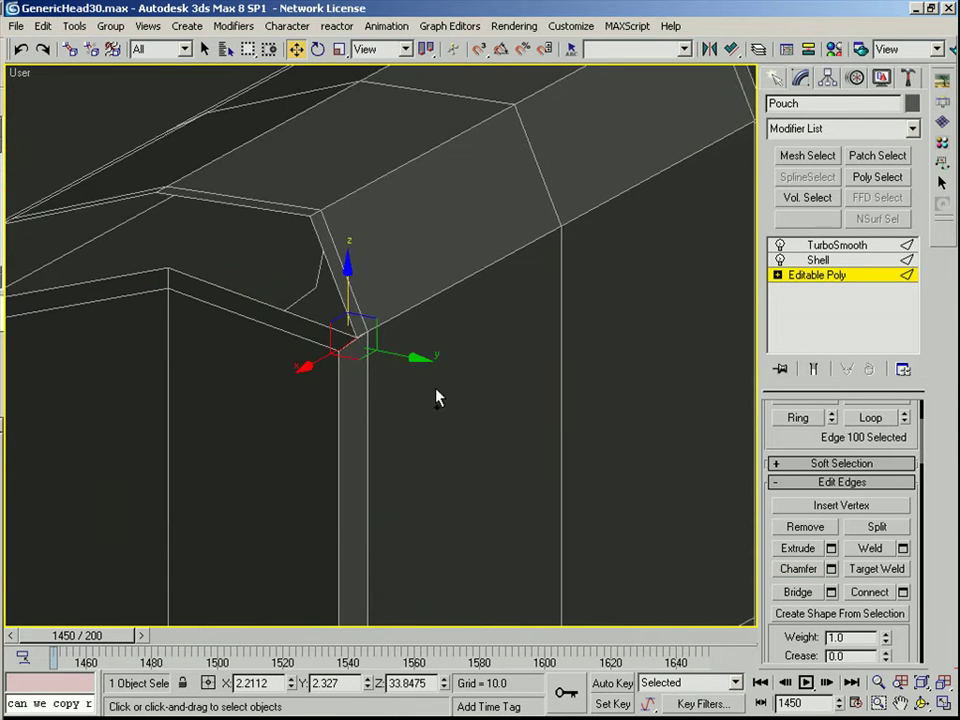
scroll(475, 165, up, 5)
click(255, 305)
scroll(509, 357, down, 6)
click(509, 357)
scroll(509, 357, down, 2)
alt+middle_drag(530, 395, 309, 425)
scroll(281, 407, up, 5)
scroll(246, 514, down, 2)
key(f)
scroll(341, 349, down, 2)
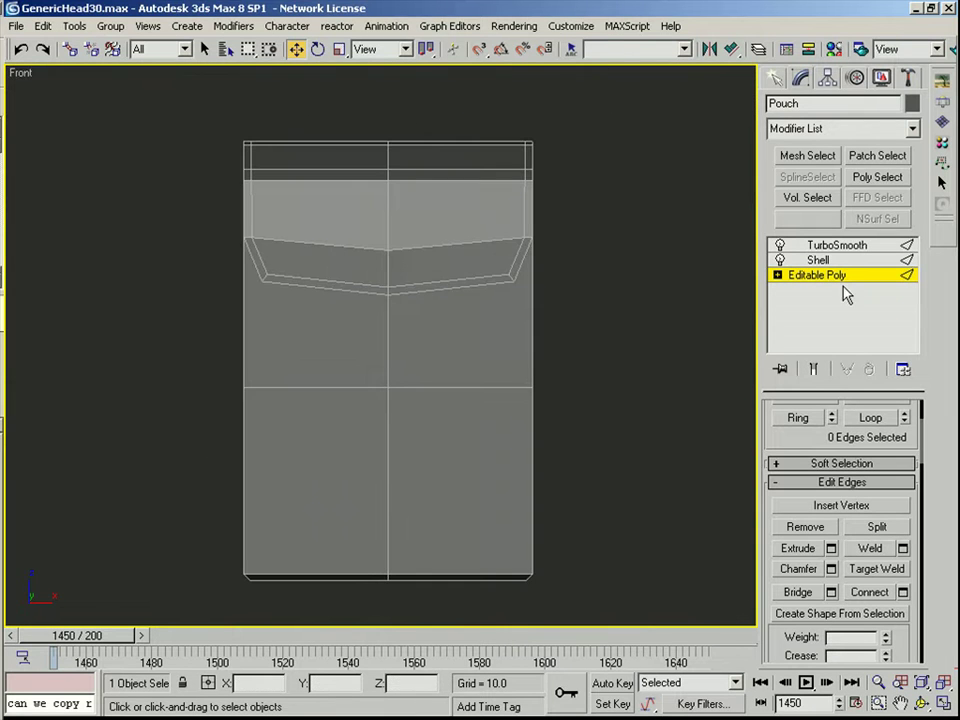
Step: Delete all polygons on the left half of the pouch in the front view
key(4)
drag(358, 645, 356, 625)
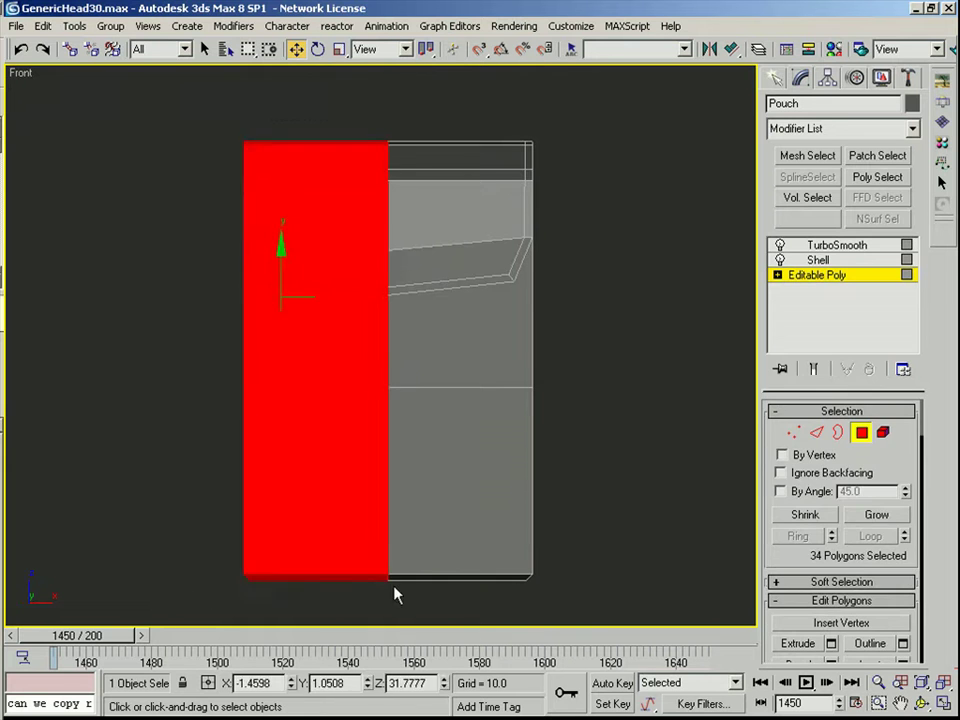
key(Delete)
Step: Add a Symmetry modifier on the X axis directly above the Editable Poly to rebuild the missing half
click(910, 130)
scroll(842, 279, down, 5)
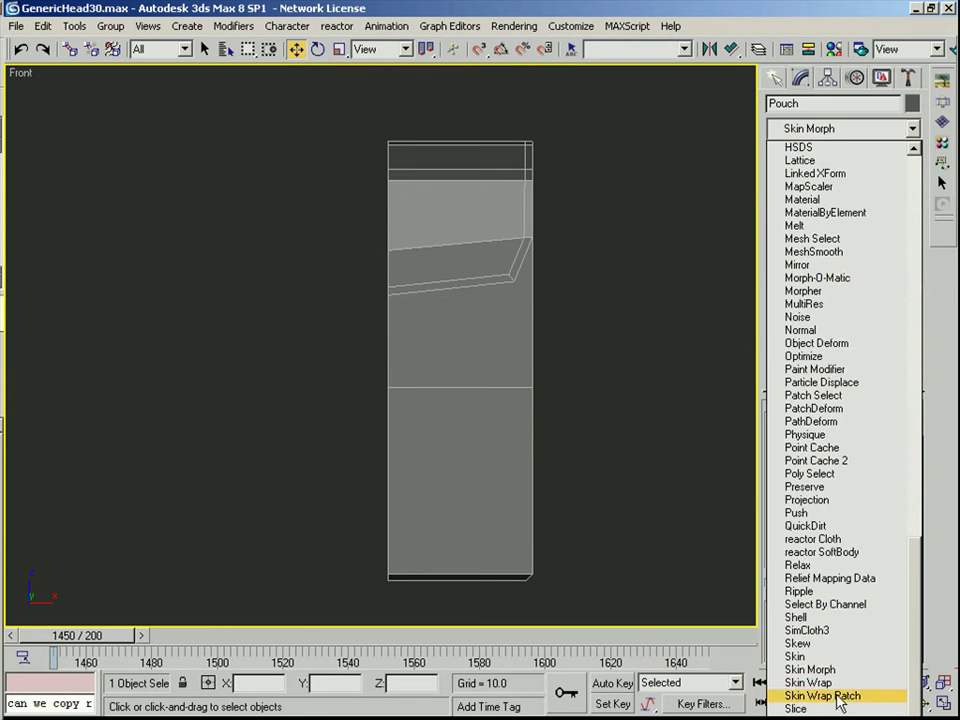
key(s)
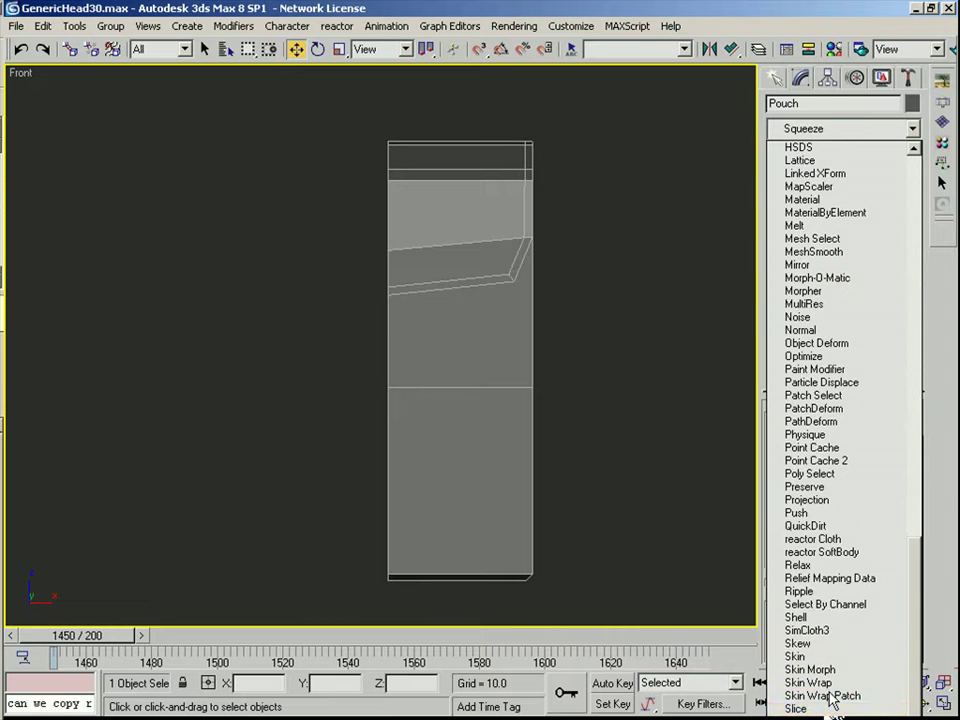
key(Up)
key(Return)
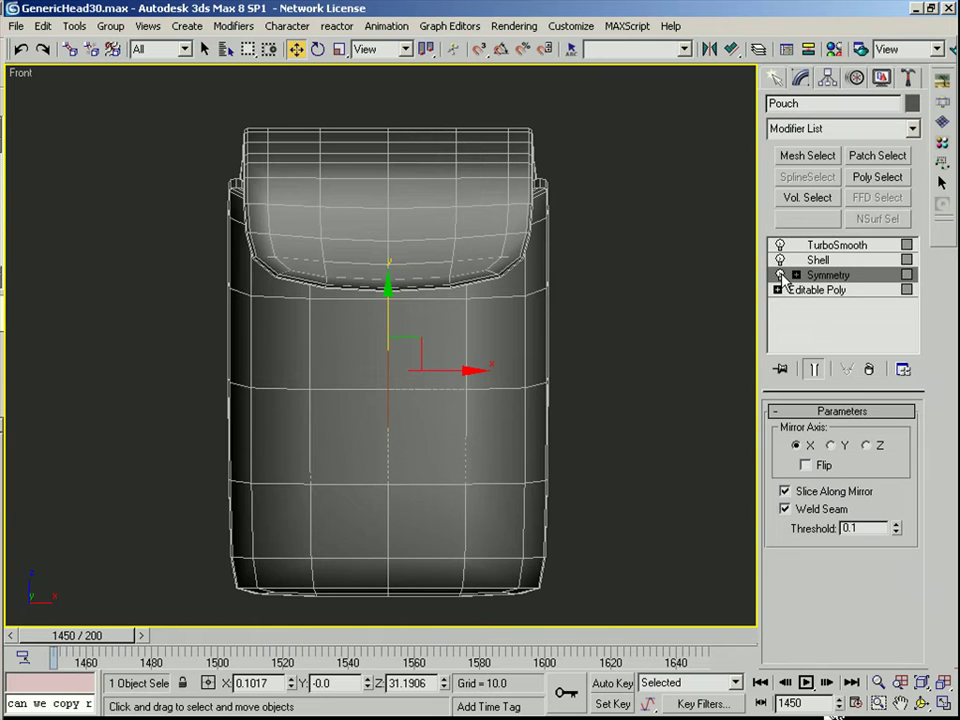
alt+middle_drag(489, 332, 450, 332)
key(F4)
Step: Return to the Editable Poly level and inspect the edges and vertices where the chamfered rear corner meets the back panel
click(830, 290)
key(F4)
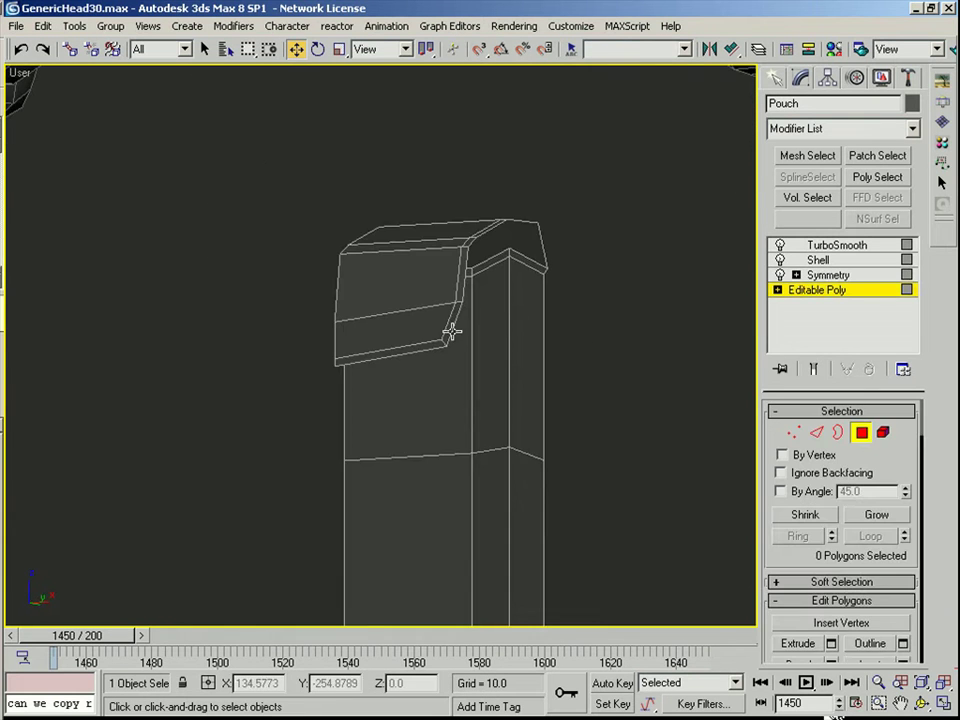
key(2)
scroll(515, 246, up, 5)
click(580, 339)
key(alt+r)
scroll(576, 370, down, 6)
alt+middle_drag(575, 394, 356, 409)
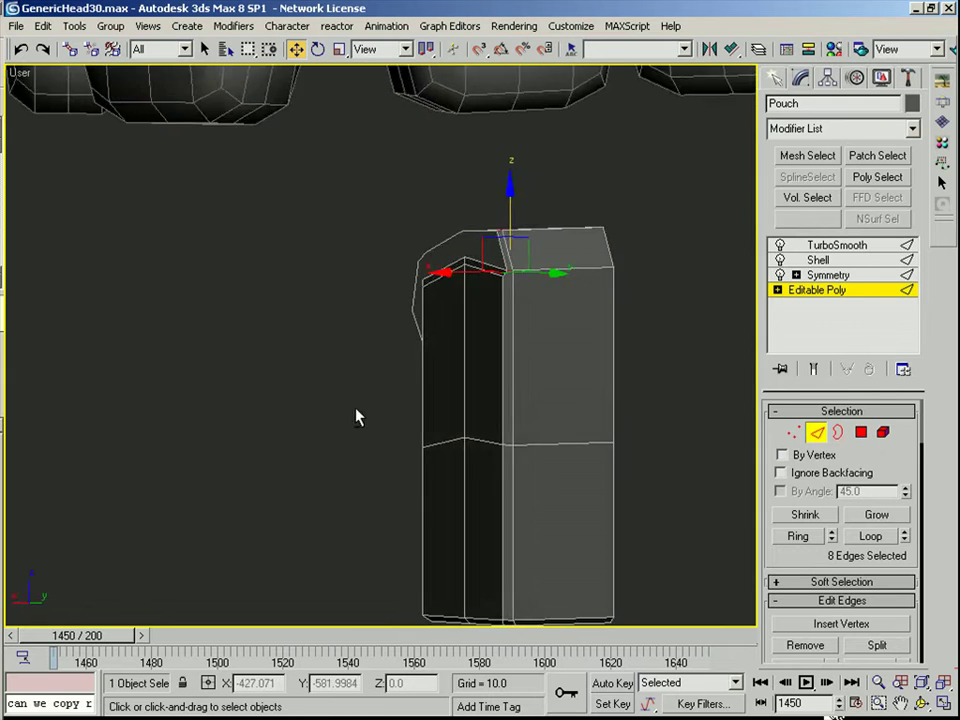
middle_drag(393, 296, 209, 354)
scroll(209, 354, up, 6)
key(1)
click(195, 349)
scroll(230, 346, down, 4)
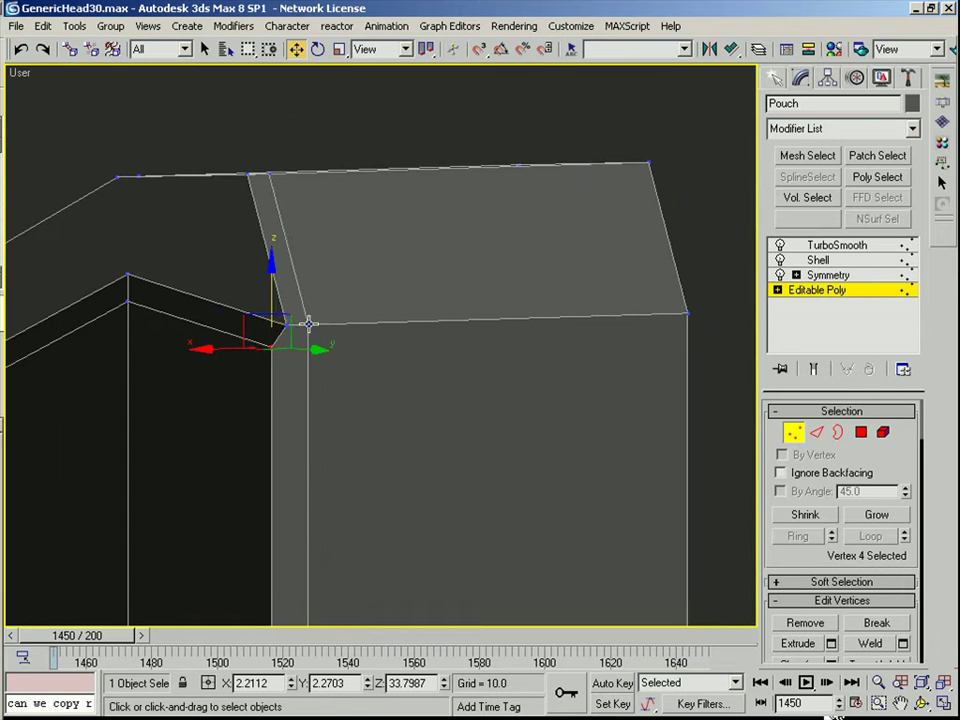
click(307, 325)
middle_drag(318, 371, 320, 341)
Step: Connect the back panel's vertical edges twice to add horizontal edges closer to the rim, and remove the lowest one
key(2)
click(312, 332)
key(alt+r)
key(ctrl+shift+e)
scroll(318, 360, down, 3)
middle_drag(320, 385, 316, 315)
click(323, 311)
key(alt+r)
key(ctrl+shift+e)
click(361, 465)
key(BackSpace)
Step: Add a horizontal edge just below the back rim, remove the surplus edges beneath it, and connect it to the chamfered corner vertex
click(325, 314)
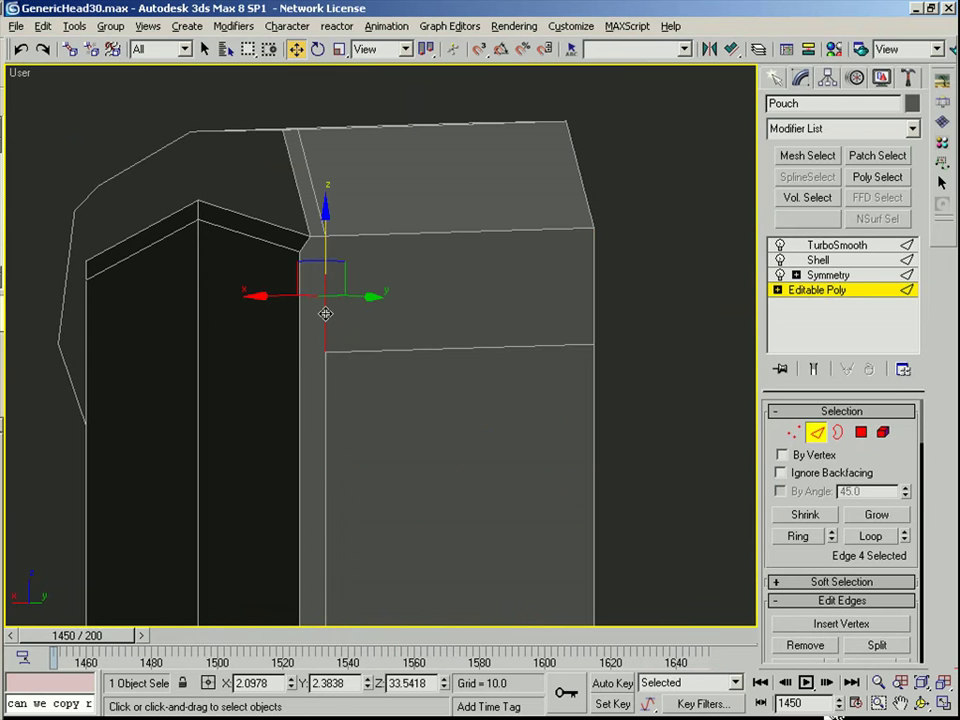
key(ctrl+shift+e)
click(326, 273)
key(alt+r)
key(ctrl+shift+e)
click(351, 290)
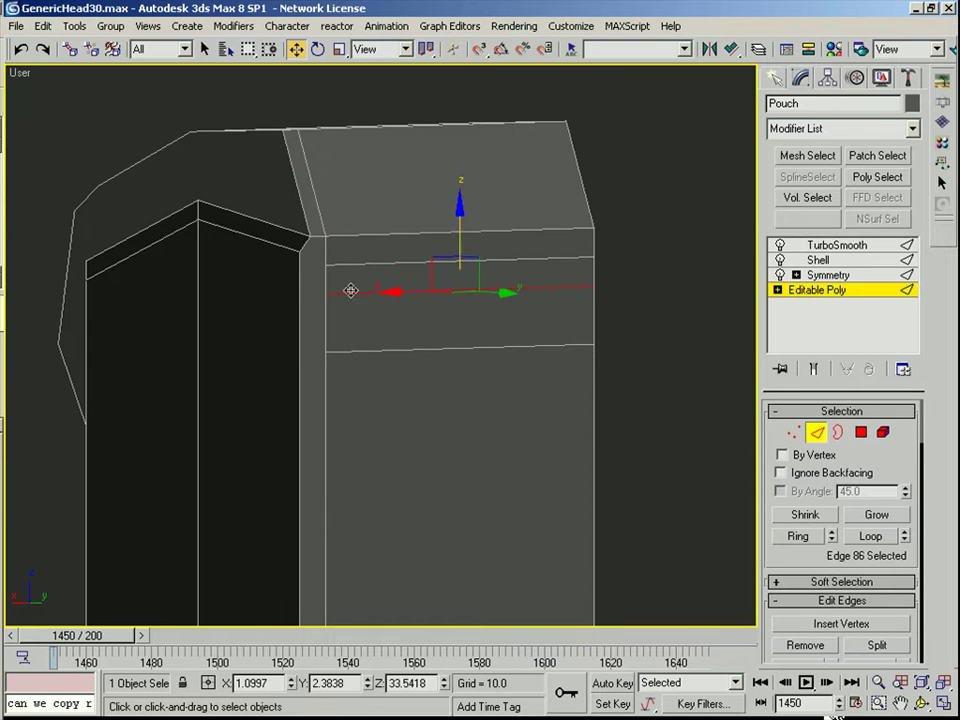
key(BackSpace)
click(353, 351)
key(BackSpace)
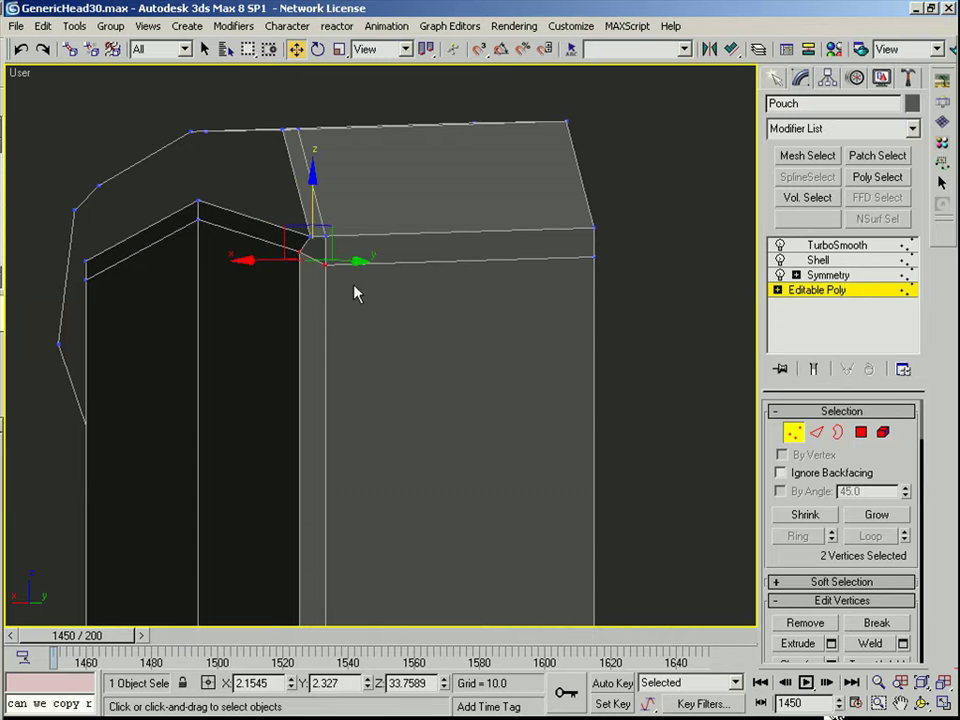
Step: Connect the ring of upper vertical body edges to add a horizontal loop around the pouch near the flap's lower end
key(2)
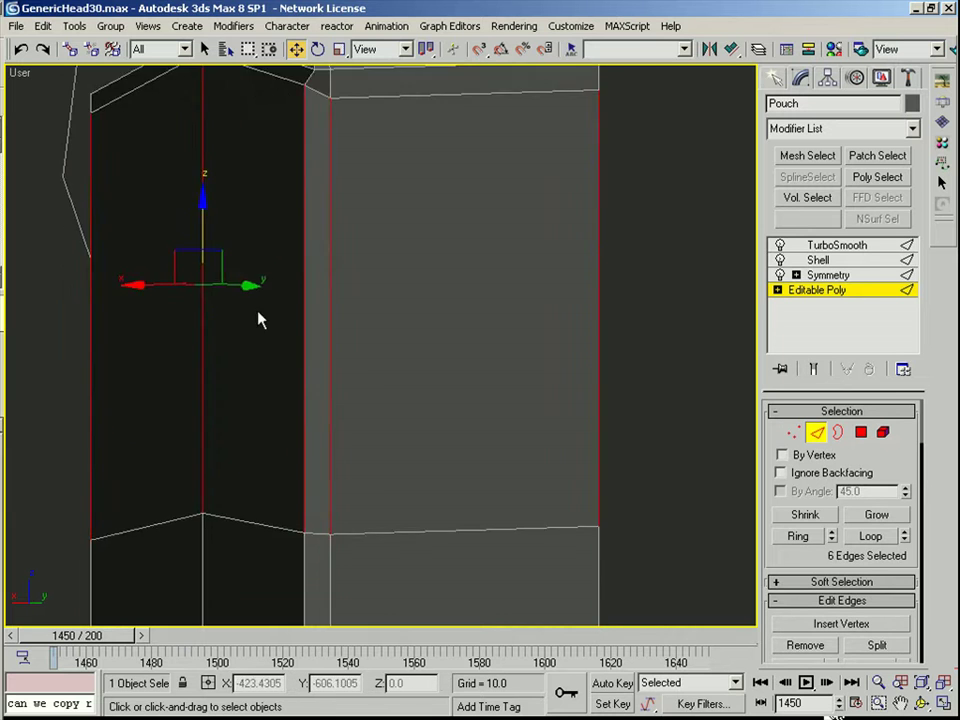
scroll(257, 317, down, 5)
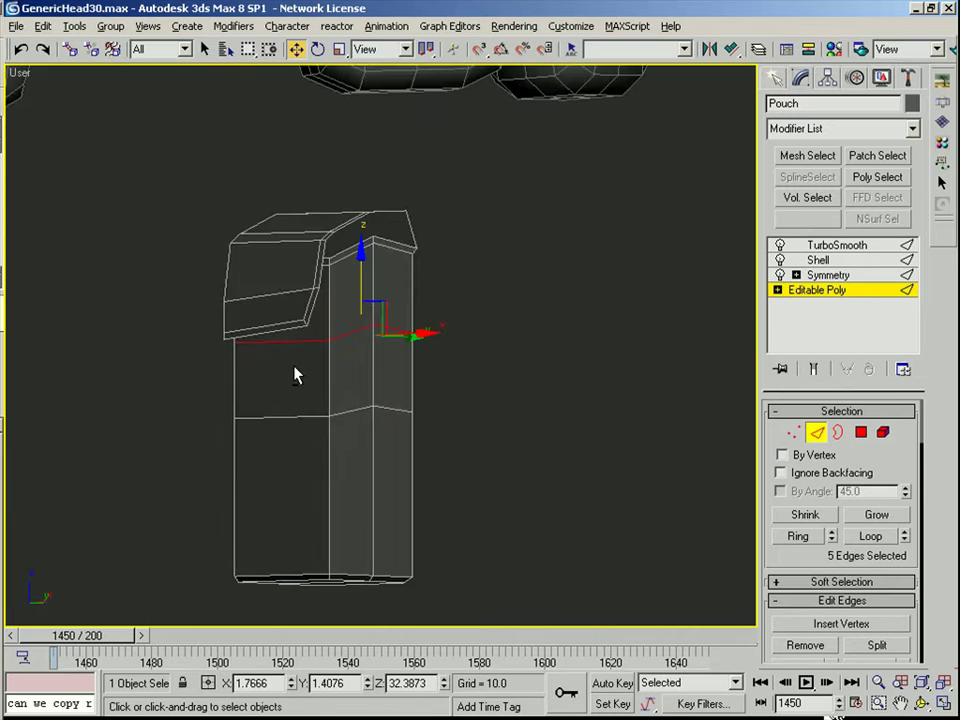
scroll(278, 285, up, 5)
alt+middle_drag(294, 374, 286, 306)
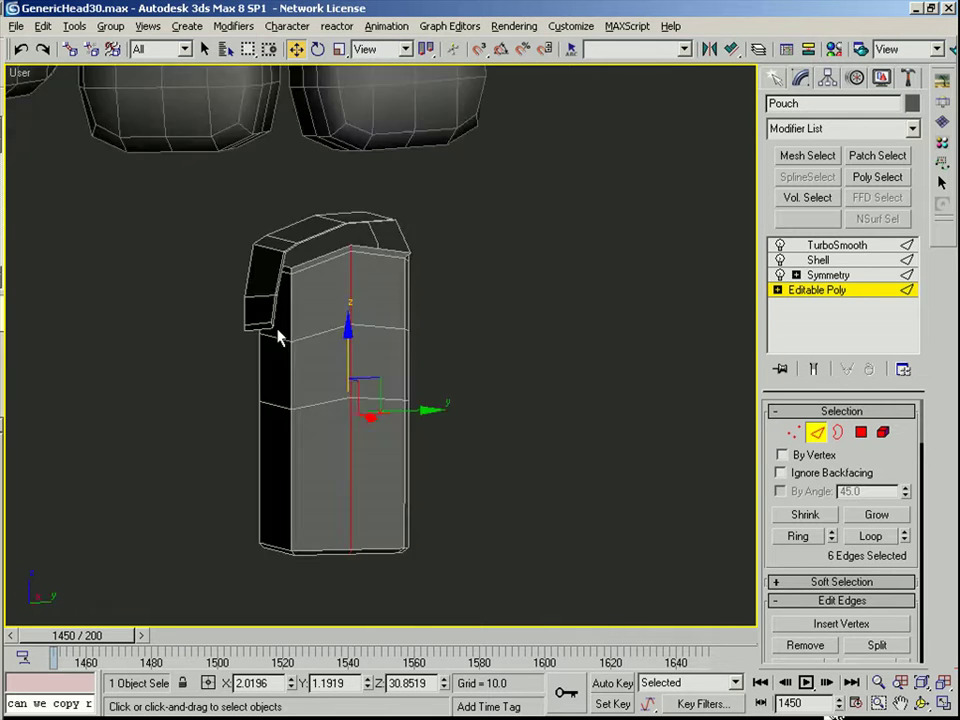
Step: Move the vertical edge loop along the middle of the pouch's side slightly, and display the smoothed result
scroll(278, 332, down, 3)
alt+middle_drag(420, 383, 335, 262)
drag(415, 237, 420, 238)
alt+middle_drag(420, 238, 315, 207)
scroll(487, 190, up, 3)
click(819, 440)
click(580, 380)
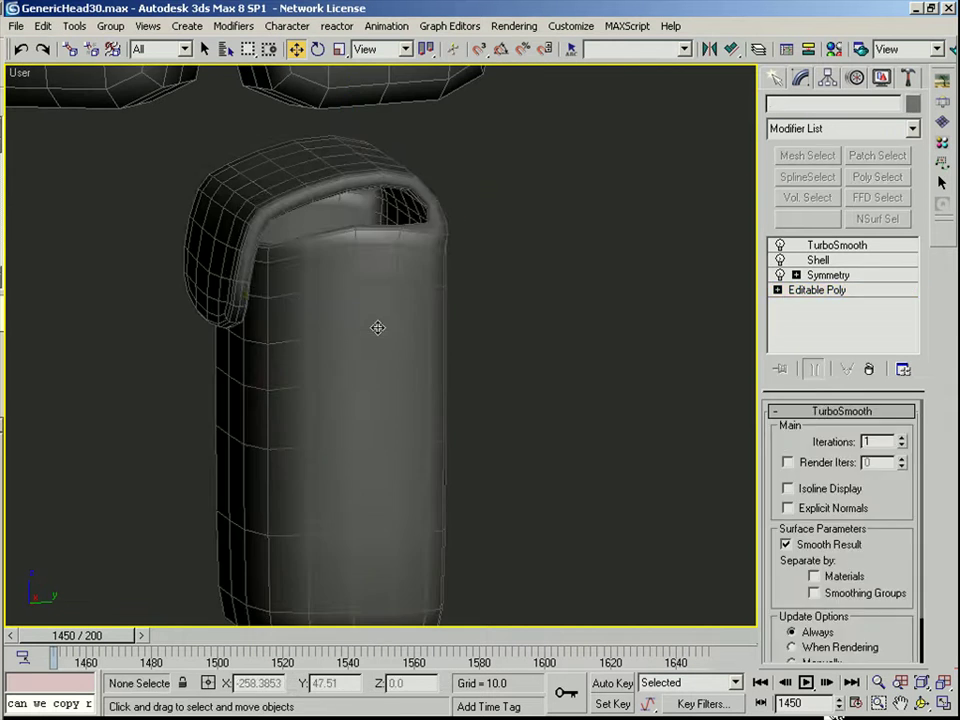
click(379, 328)
Step: Set the Shell's inner amount to 0.2 and its outer amount to 0.1
click(821, 261)
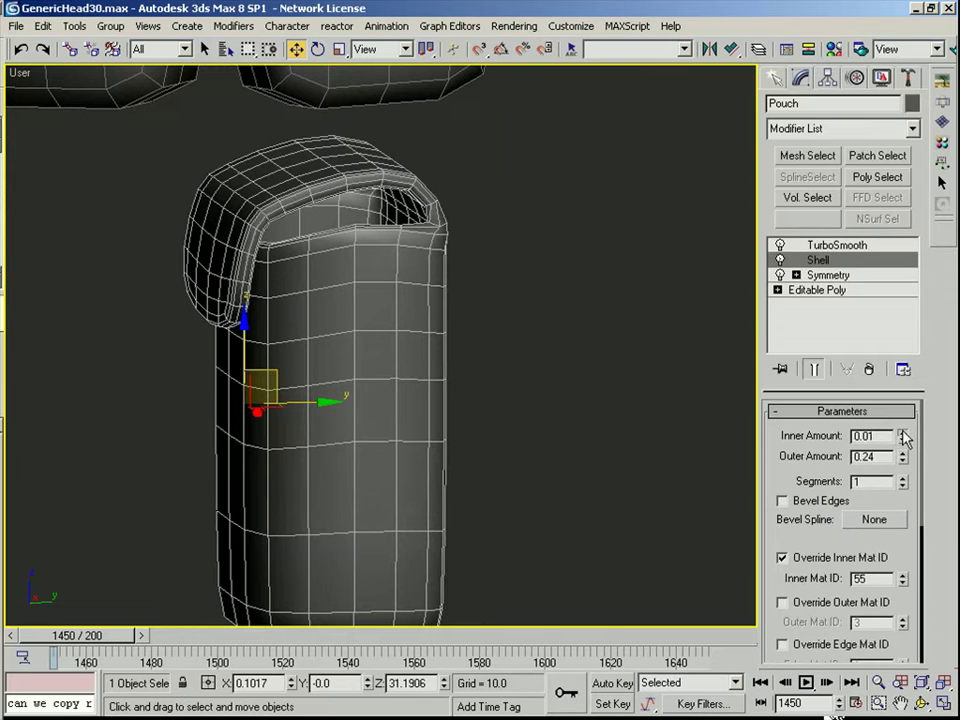
drag(903, 437, 905, 423)
text(0.1)
double_click(867, 434)
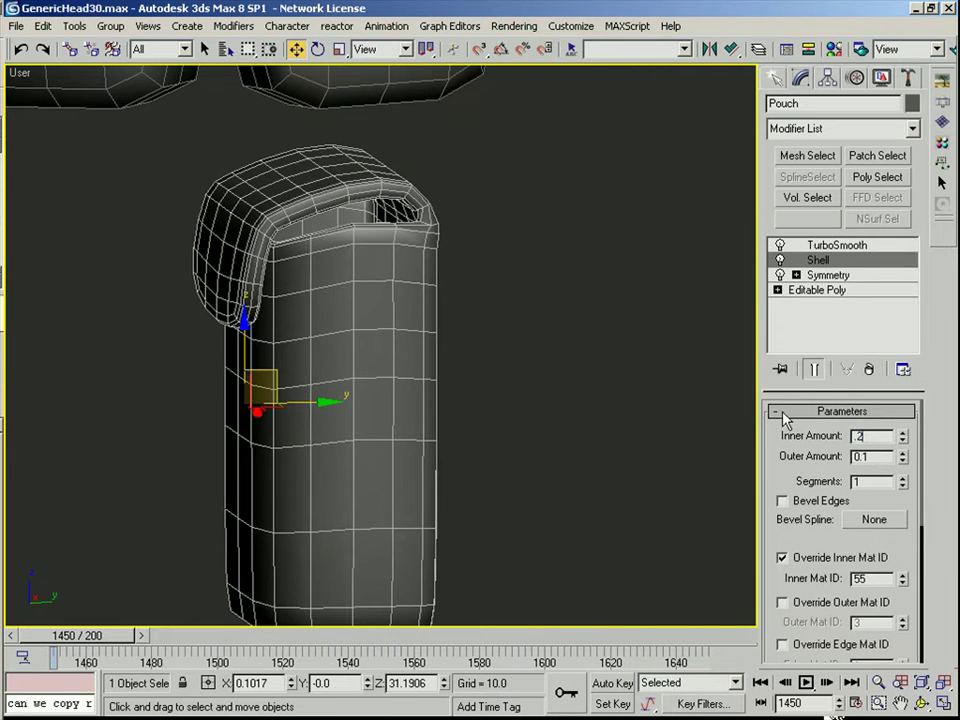
click(815, 246)
scroll(362, 345, down, 1)
scroll(362, 345, up, 1)
middle_drag(388, 297, 378, 353)
scroll(378, 353, up, 1)
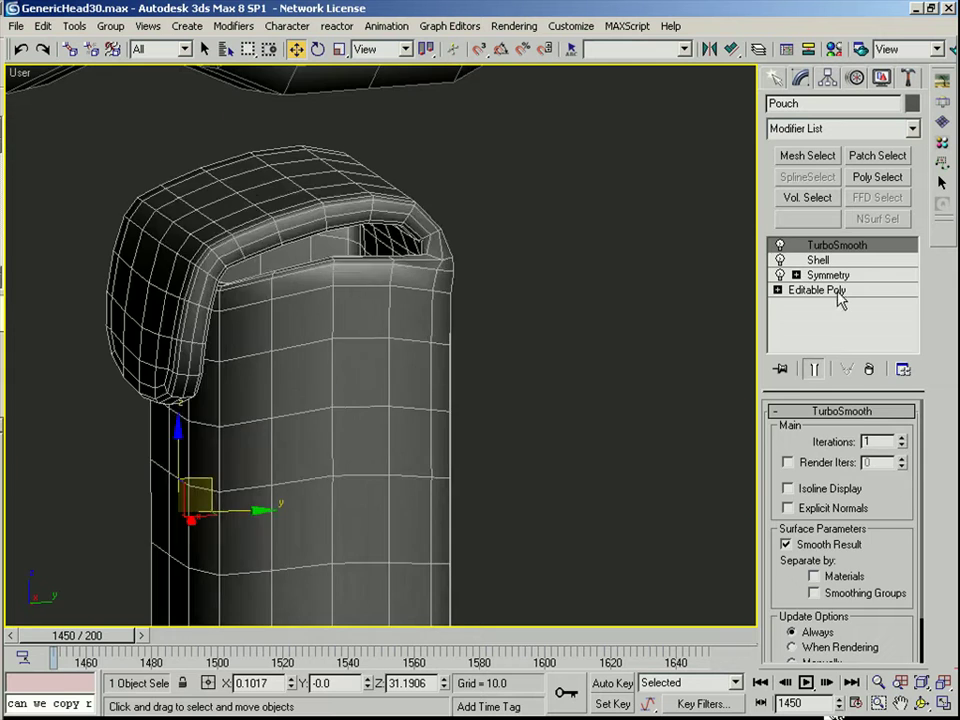
Step: Select the two polygons on top of the flap and enable soft selection with edge distance 8 and falloff 0.43
click(838, 291)
click(862, 432)
ctrl+click(287, 204)
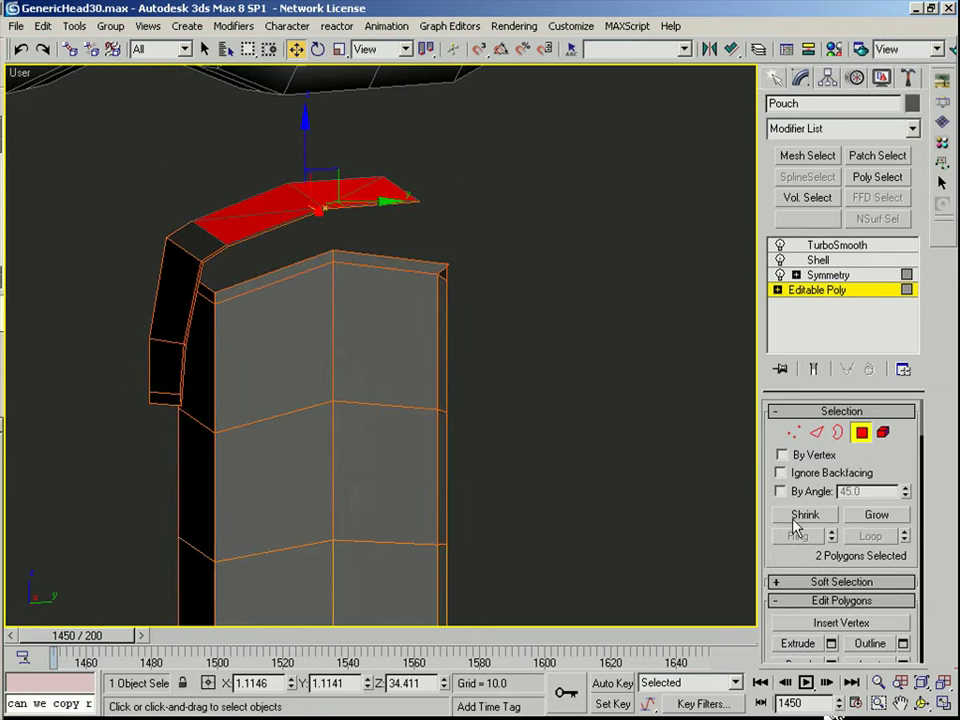
click(818, 582)
right_click(887, 486)
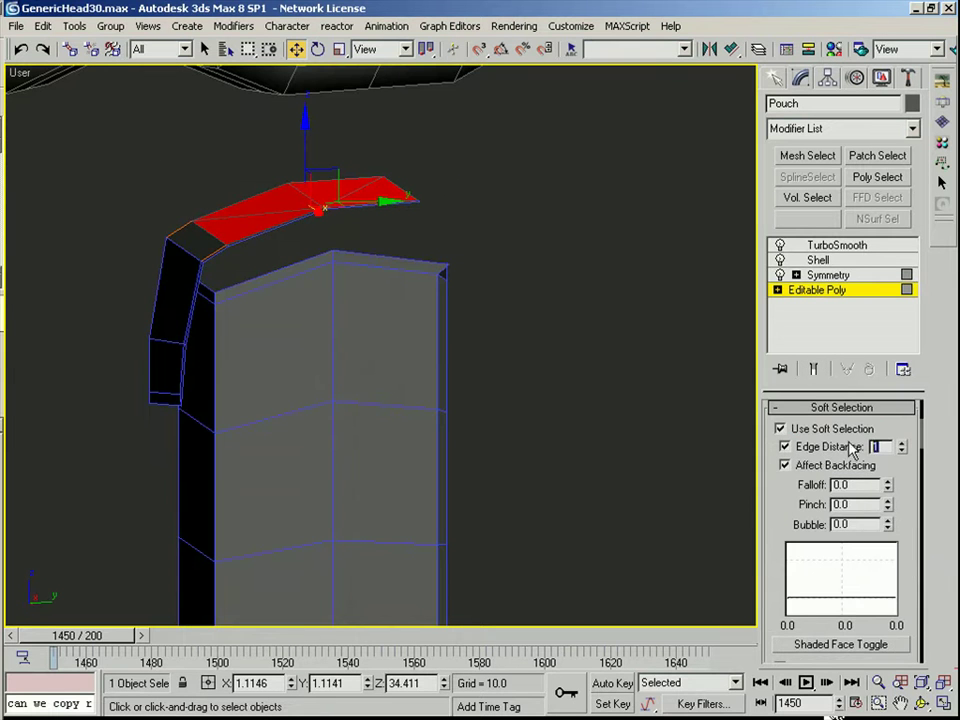
click(813, 369)
Step: Adjust the softly selected area on top of the flap, lowering it slightly toward the pouch body
mouse_move(308, 148)
mouse_down()
mouse_move(306, 174)
mouse_move(304, 148)
mouse_up()
right_click(304, 148)
alt+middle_drag(304, 148, 205, 206)
drag(195, 252, 199, 254)
alt+middle_drag(199, 254, 216, 257)
drag(215, 185, 214, 203)
alt+middle_drag(214, 203, 372, 214)
Step: Shift the flap's softly selected side edges sideways and pull them down to refine the fold's outline
key(2)
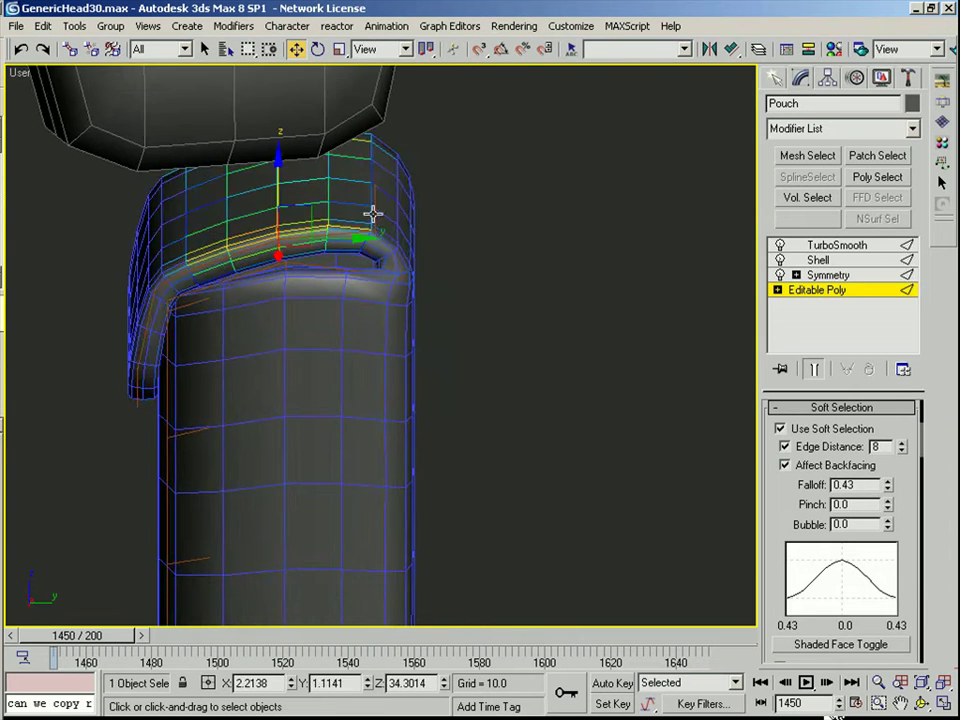
drag(420, 209, 444, 214)
alt+middle_drag(444, 214, 398, 176)
drag(386, 165, 385, 188)
mouse_move(385, 188)
alt+middle_down()
mouse_move(431, 262)
mouse_move(456, 212)
mouse_move(362, 231)
alt+middle_up()
middle_drag(312, 172, 431, 210)
Step: Select edges along the flap's upper side and move them outward about 0.12 along X with soft selection
key(F3)
click(367, 246)
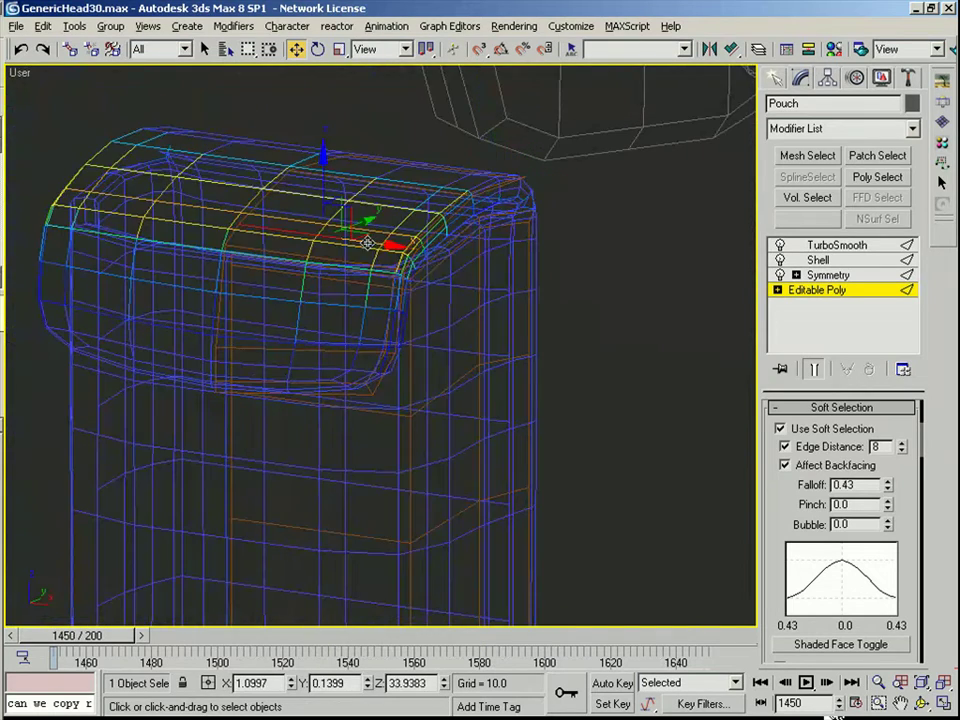
ctrl+click(412, 190)
alt+drag(254, 192, 362, 272)
key(F3)
alt+middle_drag(362, 272, 392, 270)
drag(476, 252, 485, 251)
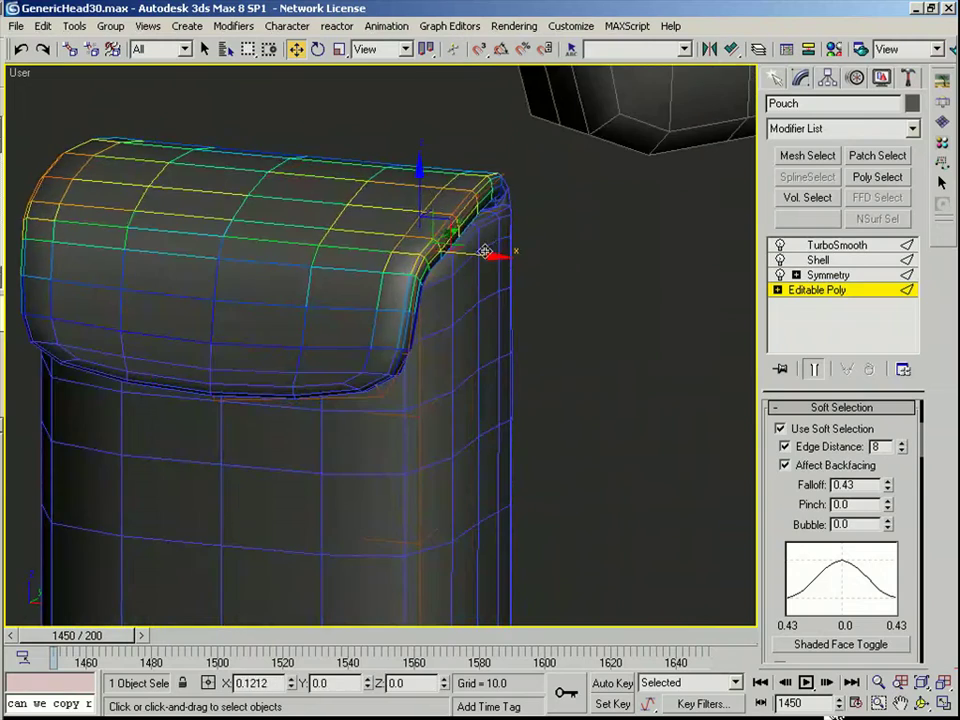
alt+middle_drag(485, 251, 495, 273)
Step: Select the edge at the flap's lower front corner and move it inward along X with soft selection
alt+middle_drag(429, 208, 439, 345)
key(2)
key(2)
key(F3)
click(411, 391)
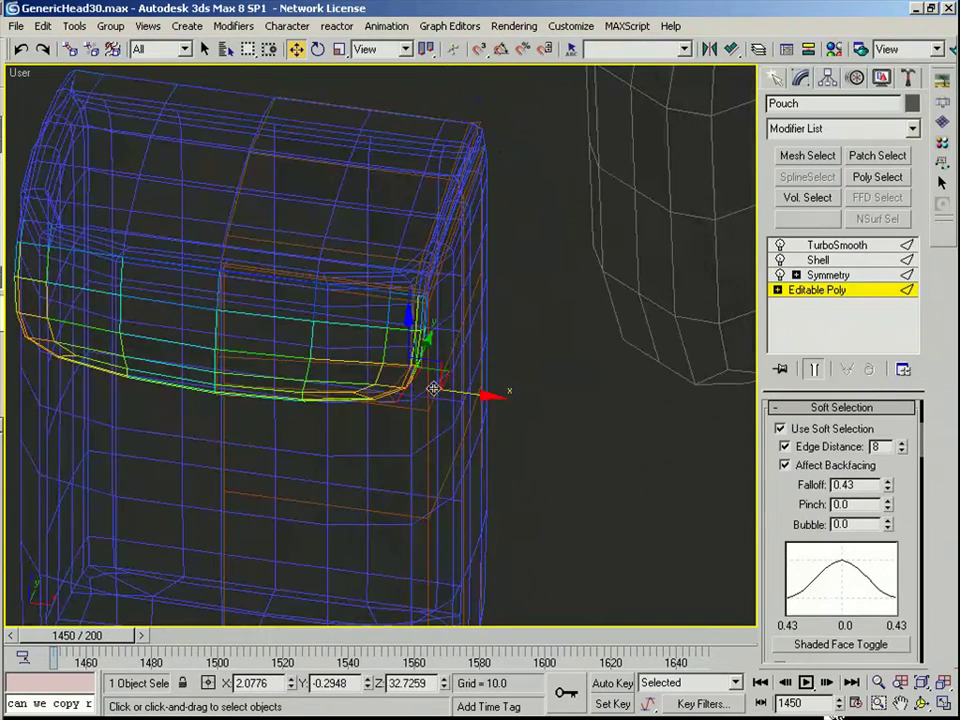
drag(450, 389, 413, 386)
key(F3)
mouse_move(413, 386)
alt+middle_down()
mouse_move(306, 289)
mouse_move(368, 375)
mouse_move(350, 388)
mouse_move(331, 311)
alt+middle_up()
Step: Select the polygons on the front of the pouch body and display only the unsmoothed base mesh
scroll(368, 375, down, 4)
scroll(352, 392, up, 3)
click(331, 320)
click(330, 448)
click(296, 370)
click(328, 357)
click(366, 302)
alt+middle_drag(404, 303, 380, 297)
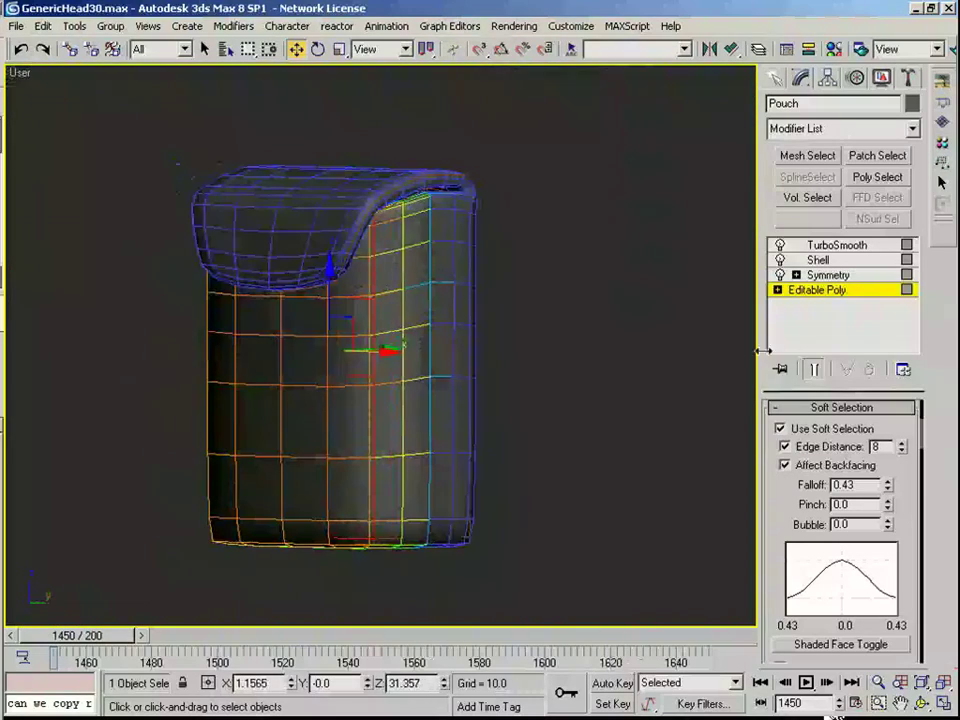
click(814, 370)
key(F2)
mouse_move(386, 392)
alt+middle_down()
mouse_move(418, 330)
mouse_move(387, 322)
alt+middle_up()
scroll(407, 323, up, 3)
key(2)
click(351, 418)
key(alt+l)
middle_drag(403, 612, 392, 555)
Step: Turn off soft selection and inset the body's front polygons slightly
key(4)
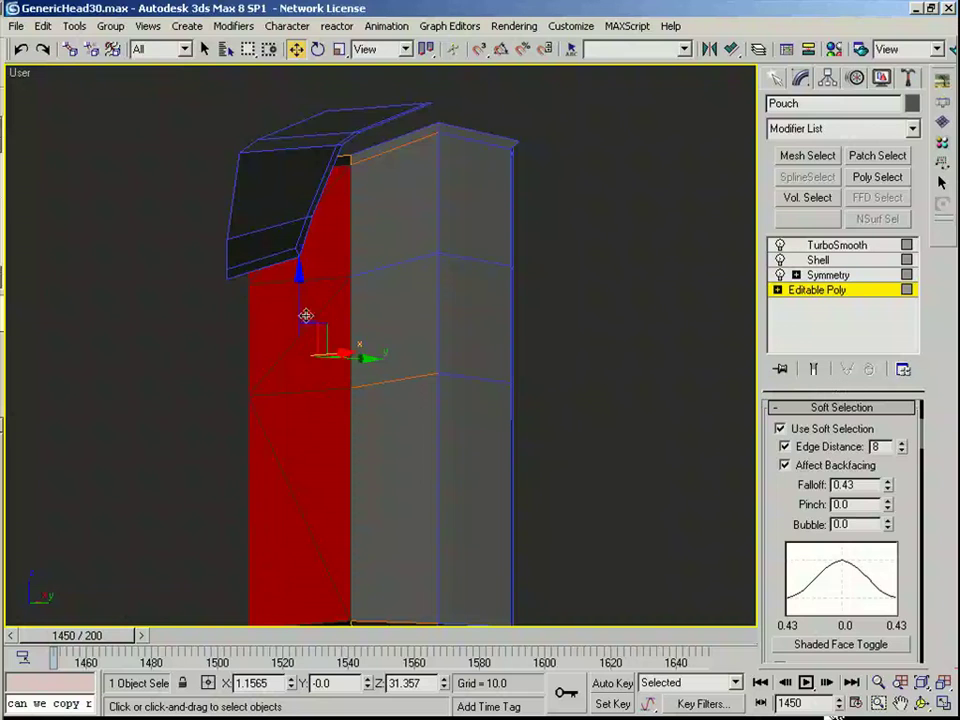
click(808, 428)
click(814, 408)
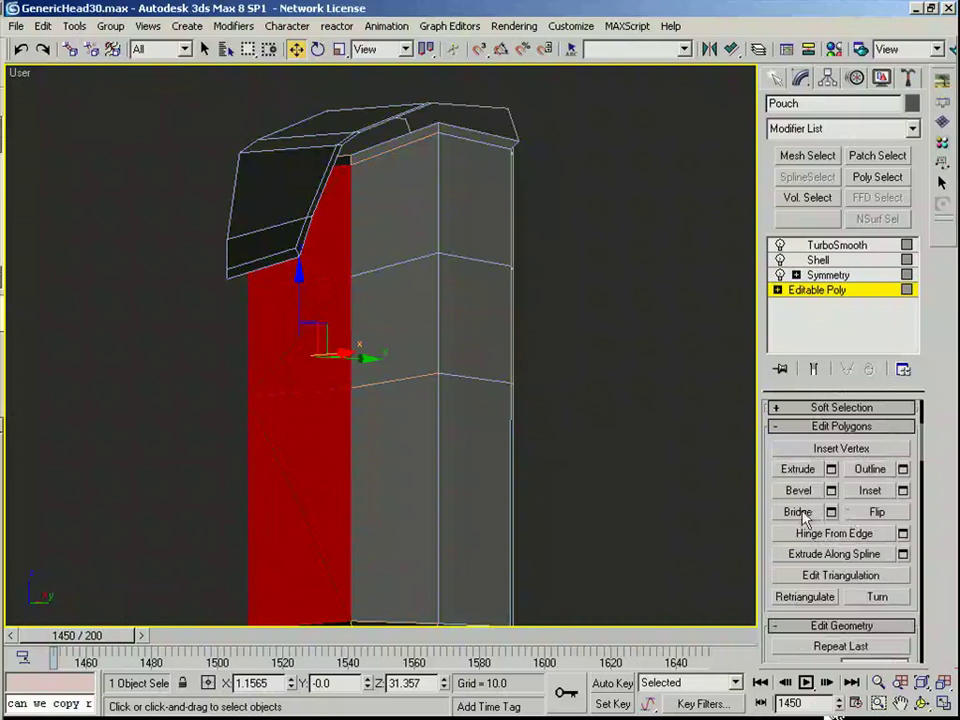
click(867, 492)
scroll(288, 407, up, 3)
drag(288, 407, 296, 401)
right_click(296, 401)
Step: Cut a short horizontal edge from the inset's upper corner to the centre seam and remove the diagonal corner edge
alt+middle_drag(296, 401, 325, 358)
scroll(390, 386, up, 5)
middle_drag(185, 300, 366, 492)
key(2)
right_click(372, 258)
click(341, 90)
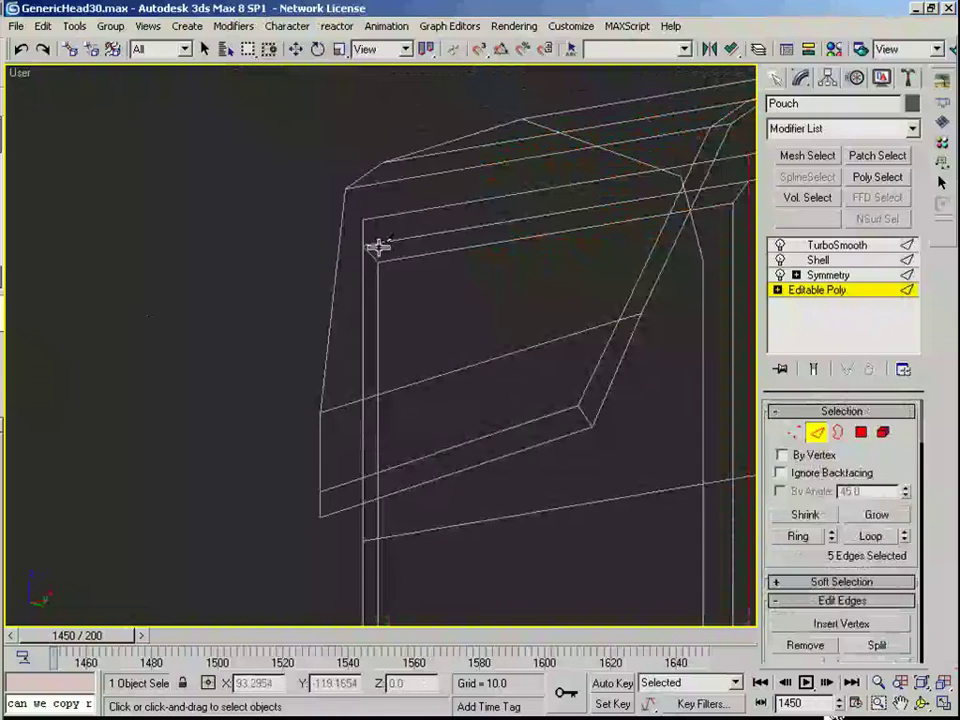
right_click(368, 257)
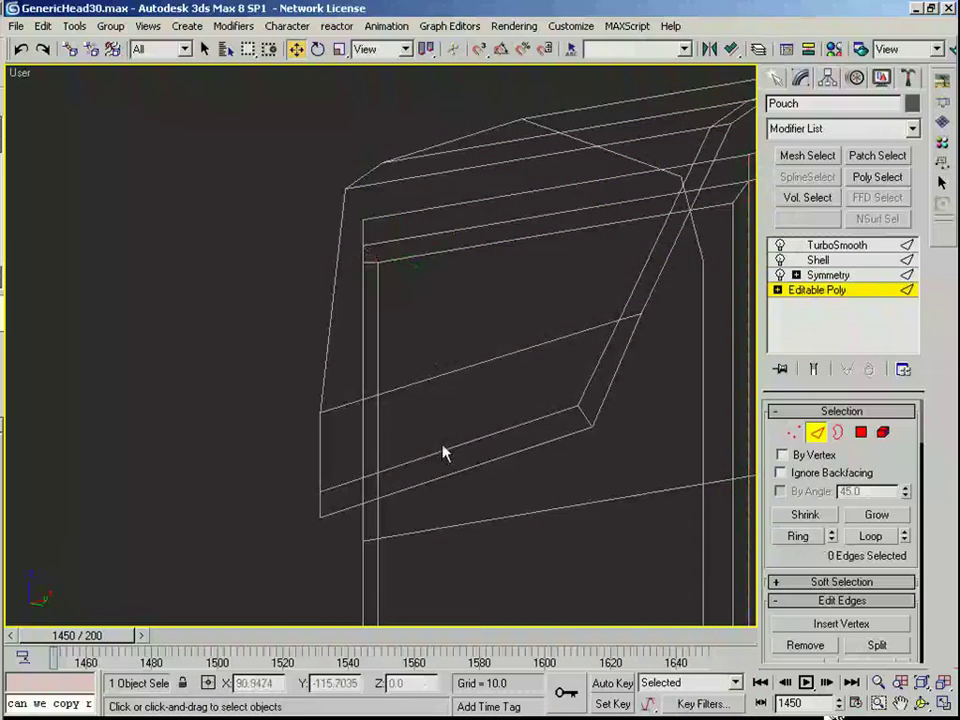
Step: Cut a short horizontal edge from the inset's lower corner to the centre seam and remove the diagonal corner edge
scroll(443, 447, down, 3)
middle_drag(415, 615, 405, 380)
scroll(403, 384, up, 3)
right_click(377, 480)
click(354, 309)
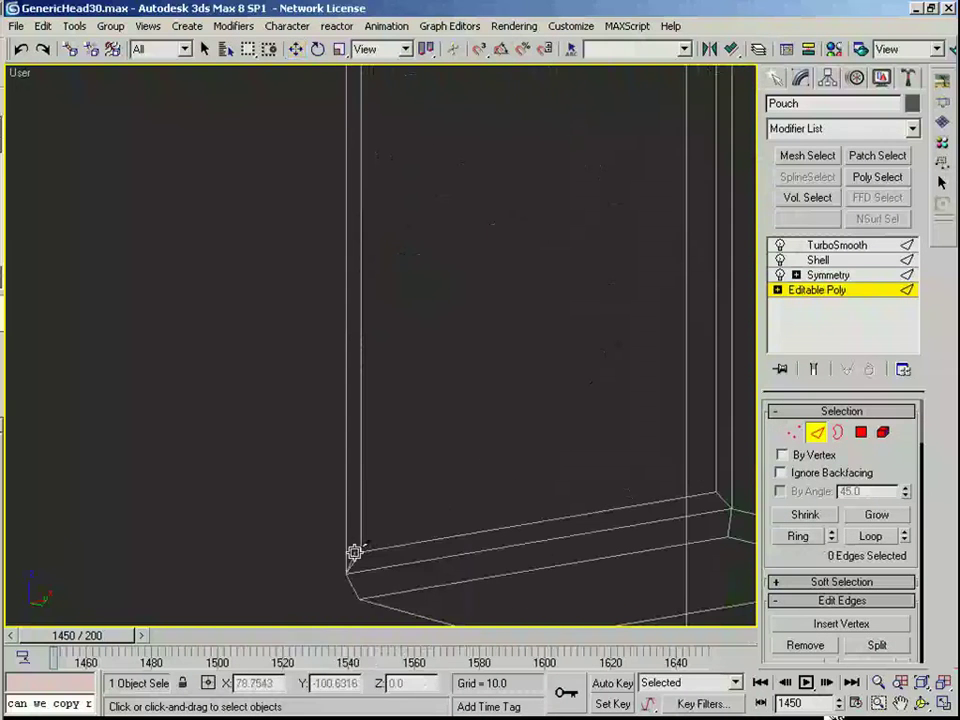
click(362, 420)
key(alt+l)
key(BackSpace)
Step: Inset the pouch body's three front polygons slightly a second time
scroll(438, 375, down, 4)
key(4)
alt+middle_drag(441, 373, 489, 368)
alt+middle_drag(426, 333, 444, 328)
scroll(444, 154, up, 4)
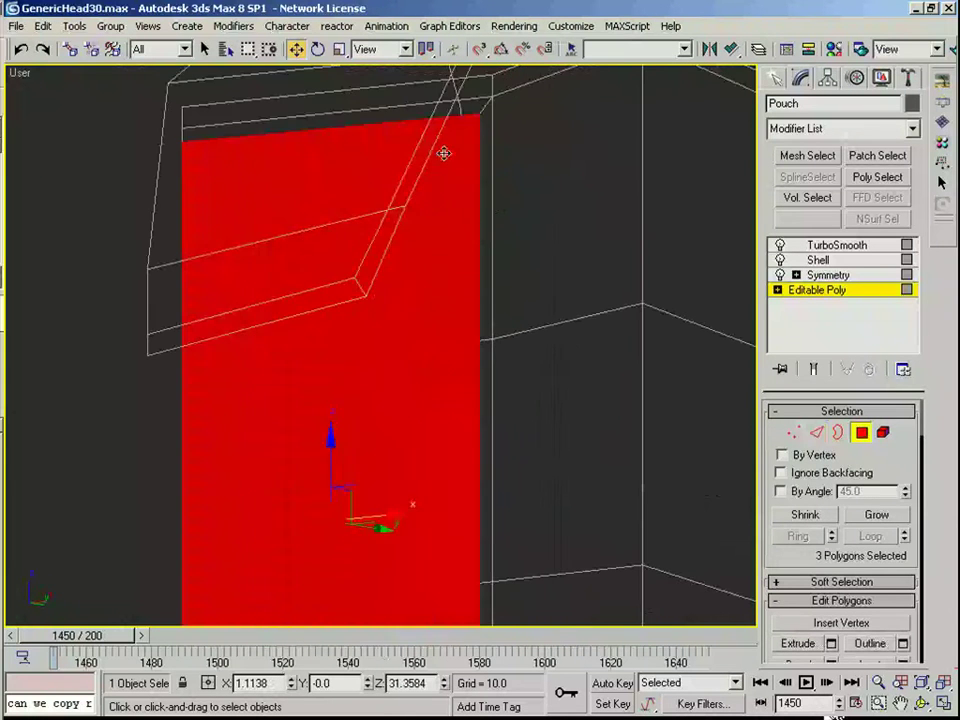
key(2)
key(4)
scroll(475, 163, down, 2)
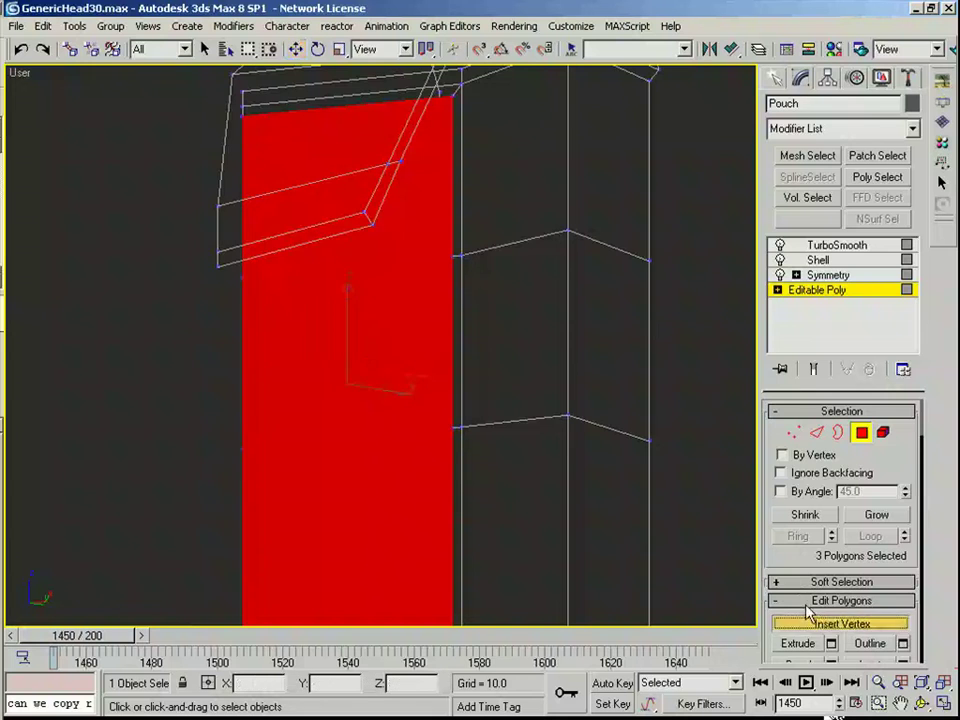
scroll(798, 611, down, 1)
click(861, 607)
scroll(272, 401, up, 2)
middle_drag(272, 401, 268, 416)
drag(272, 414, 308, 386)
middle_drag(290, 335, 296, 471)
key(w)
Step: Cut a short horizontal edge from the second inset's upper corner to the centre seam and remove its diagonal edge
key(2)
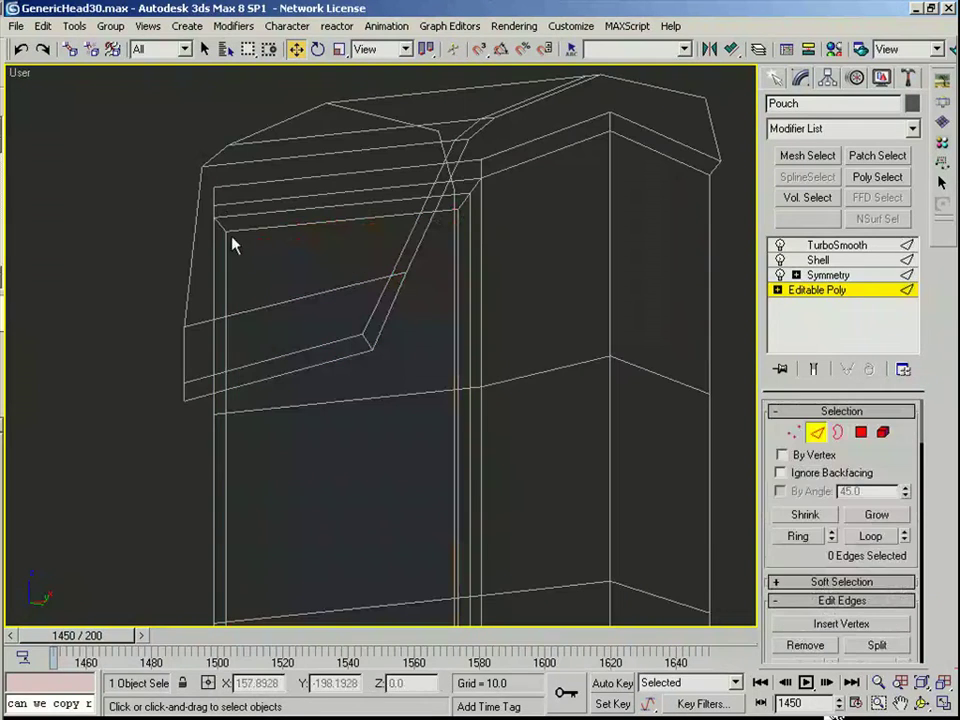
click(221, 225)
middle_drag(272, 372, 270, 336)
click(225, 216)
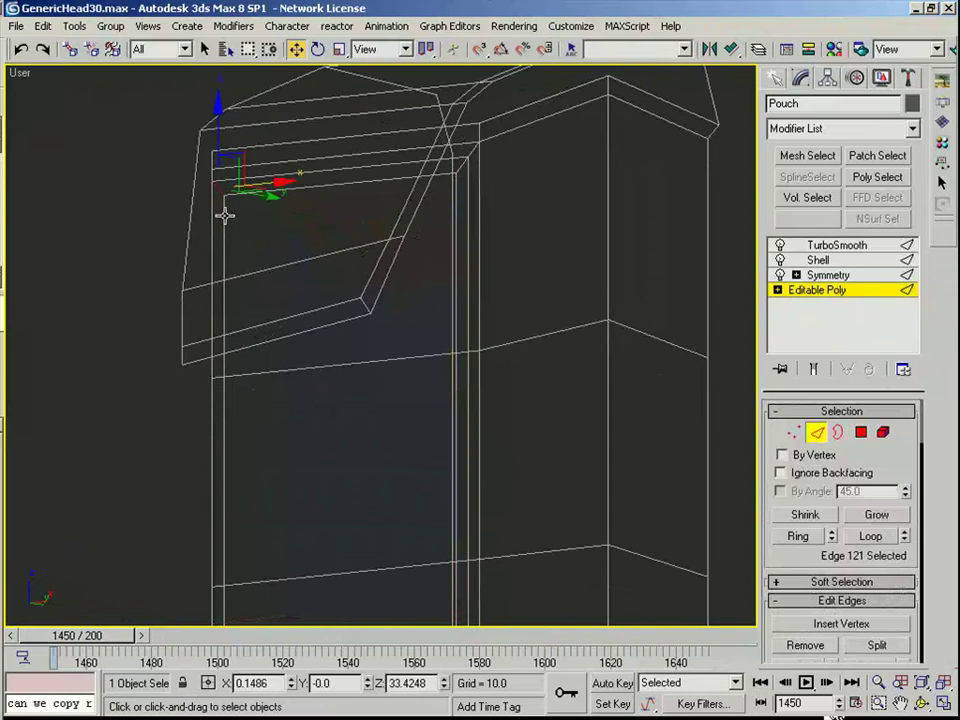
key(ctrl+z)
right_click(226, 220)
click(212, 74)
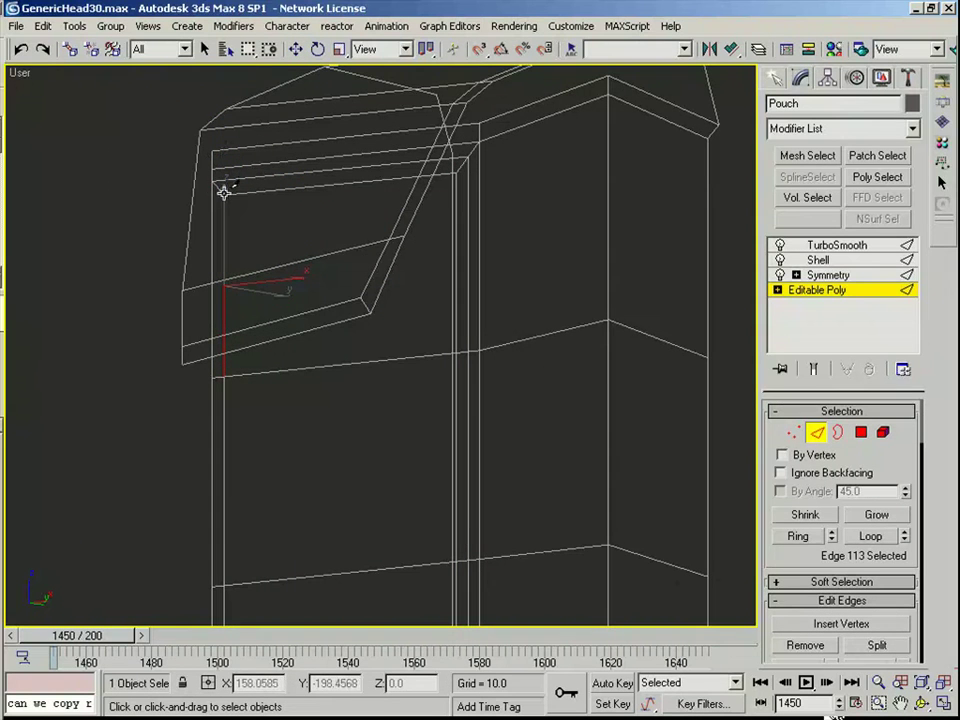
key(BackSpace)
Step: Square off the second inset's lower corner at the centre seam with a horizontal cut and delete the diagonal there
middle_drag(268, 600, 285, 139)
scroll(285, 139, up, 2)
right_click(195, 434)
click(172, 260)
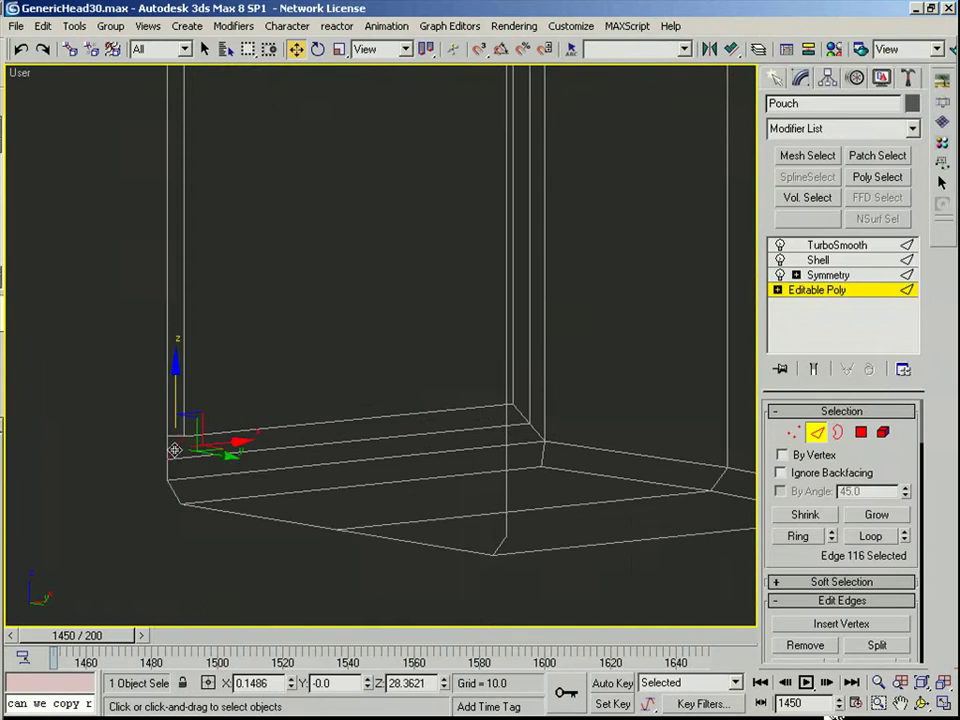
click(183, 426)
key(alt+l)
scroll(238, 437, down, 5)
key(BackSpace)
Step: Clear the polygon selection and inspect the shaded TurboSmooth result of the pouch
middle_drag(238, 437, 212, 484)
key(4)
alt+middle_drag(341, 366, 386, 324)
drag(377, 324, 389, 323)
alt+middle_drag(389, 323, 440, 312)
click(863, 432)
click(551, 406)
key(F3)
click(349, 410)
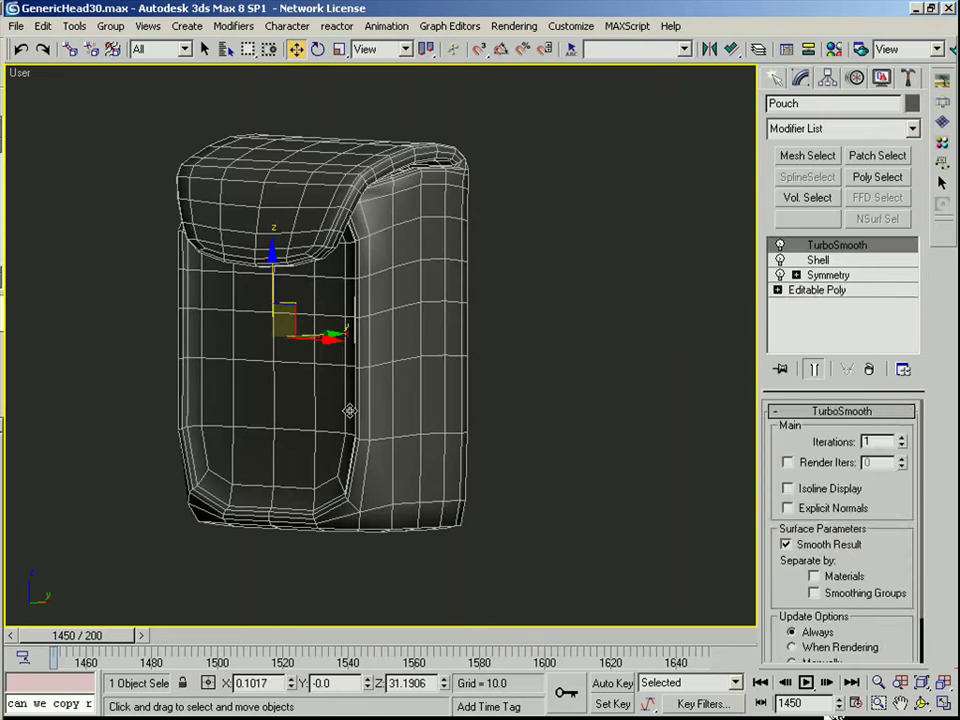
Step: Return to the Editable Poly base, select the edge ring around the pouch's bottom bevel and convert it to polygons
click(818, 290)
middle_drag(489, 423, 476, 338)
scroll(476, 338, up, 3)
key(2)
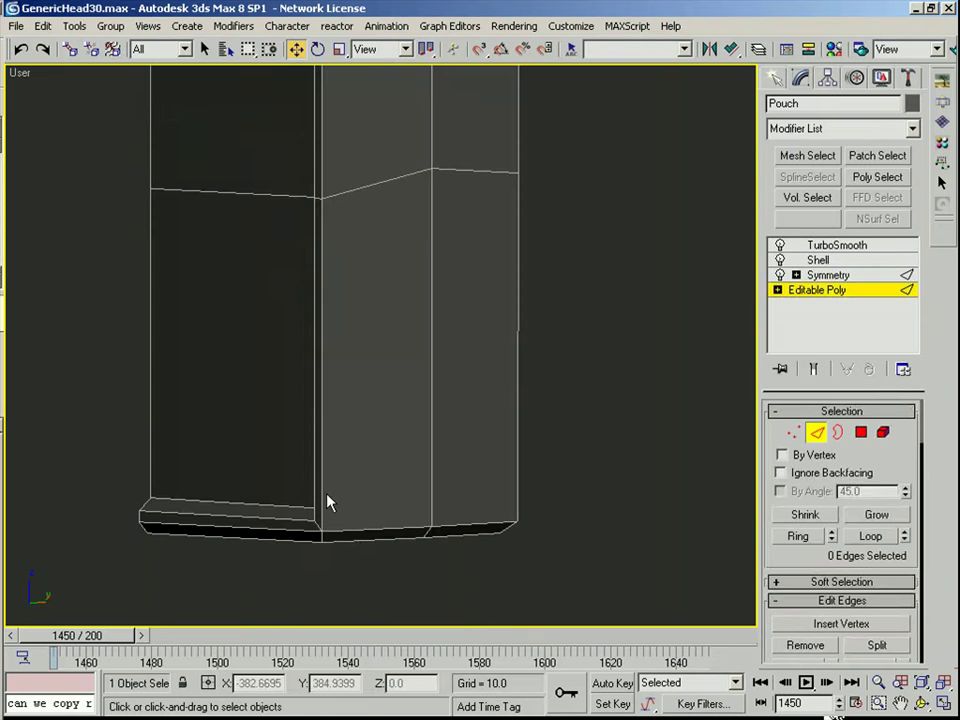
middle_drag(315, 142, 298, 375)
middle_drag(298, 600, 298, 260)
alt+middle_drag(298, 330, 333, 334)
alt+middle_drag(197, 423, 212, 404)
key(alt+r)
right_click(334, 393)
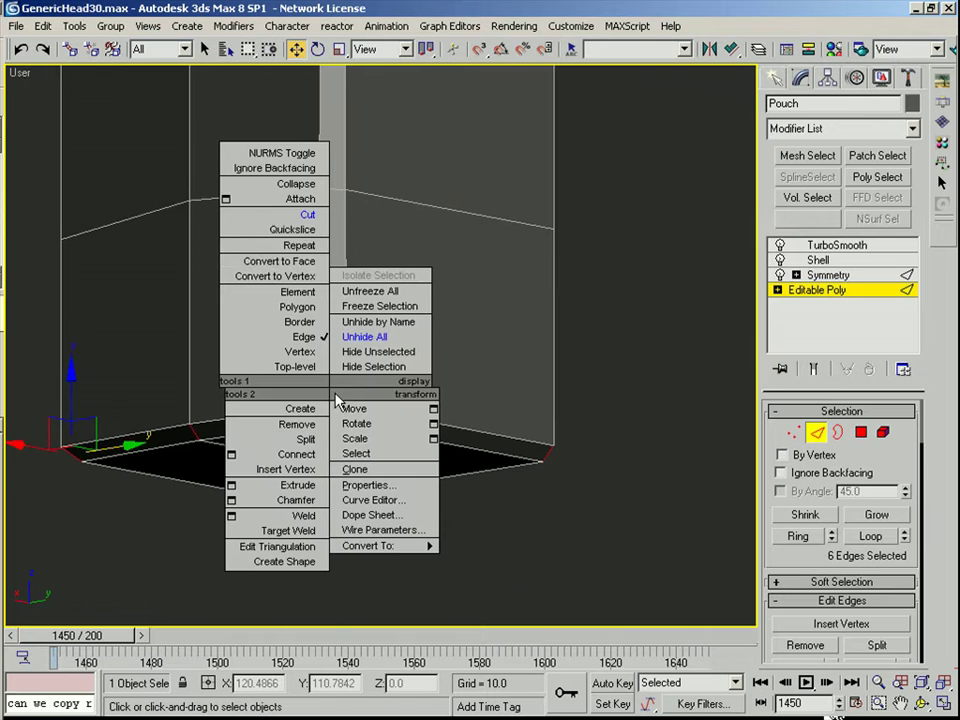
click(309, 261)
Step: Add the narrow vertical strip of polygons along the pouch's rear corner to the selection
ctrl+click(334, 345)
middle_drag(328, 138, 317, 388)
ctrl+click(318, 386)
middle_drag(328, 108, 320, 388)
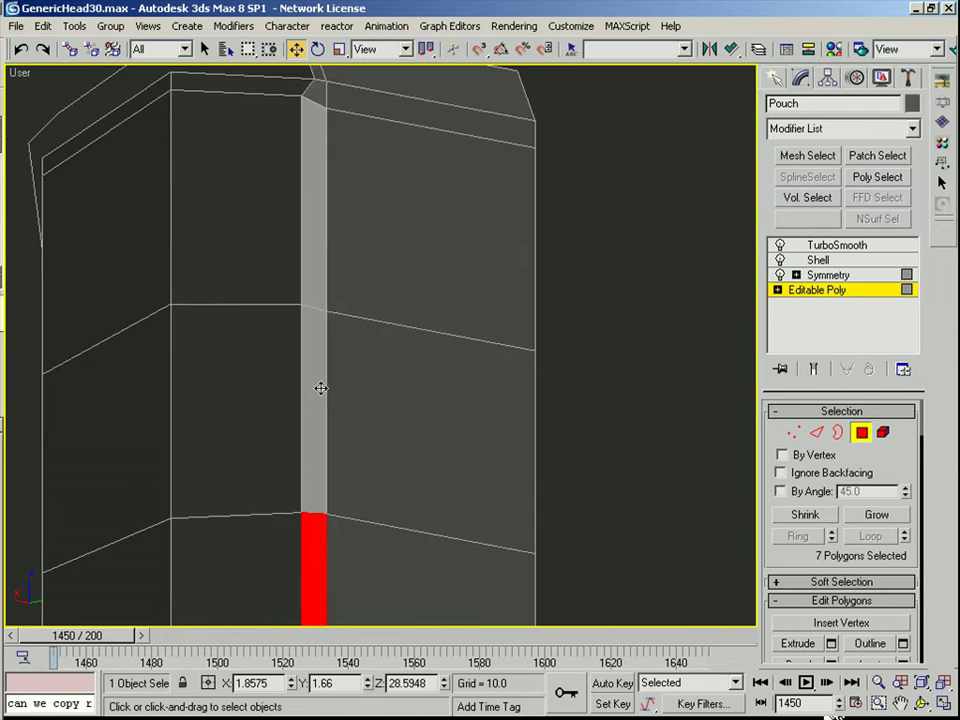
ctrl+click(319, 386)
ctrl+click(318, 220)
middle_drag(328, 130, 348, 438)
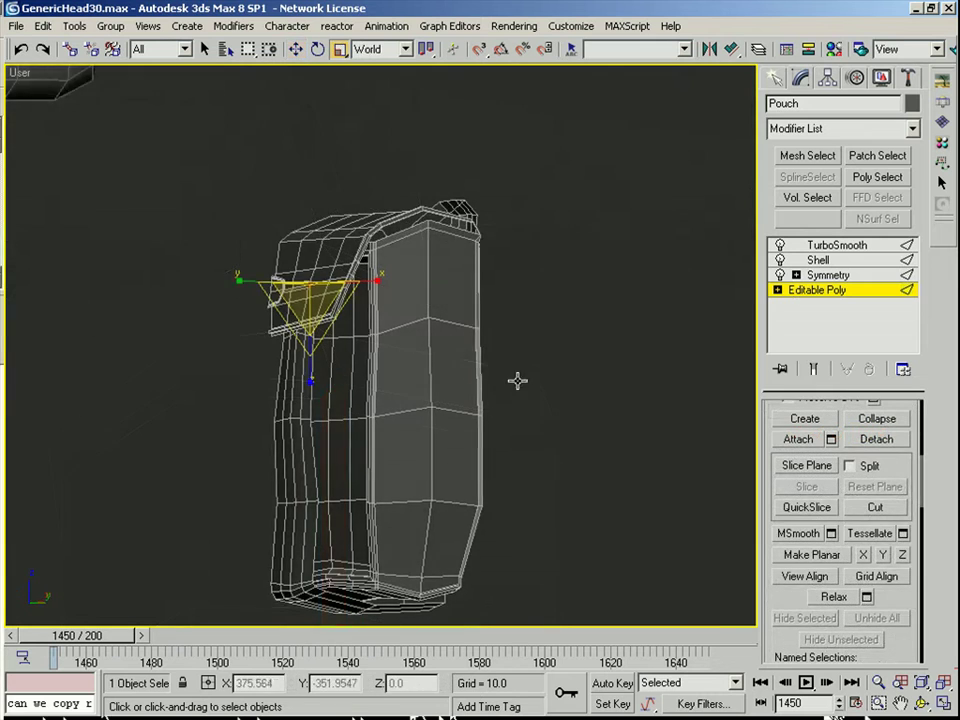
Step: Select the edge on the side panel's centre crease and move it slightly outward
middle_drag(517, 381, 500, 348)
click(414, 351)
alt+middle_drag(418, 365, 490, 388)
key(w)
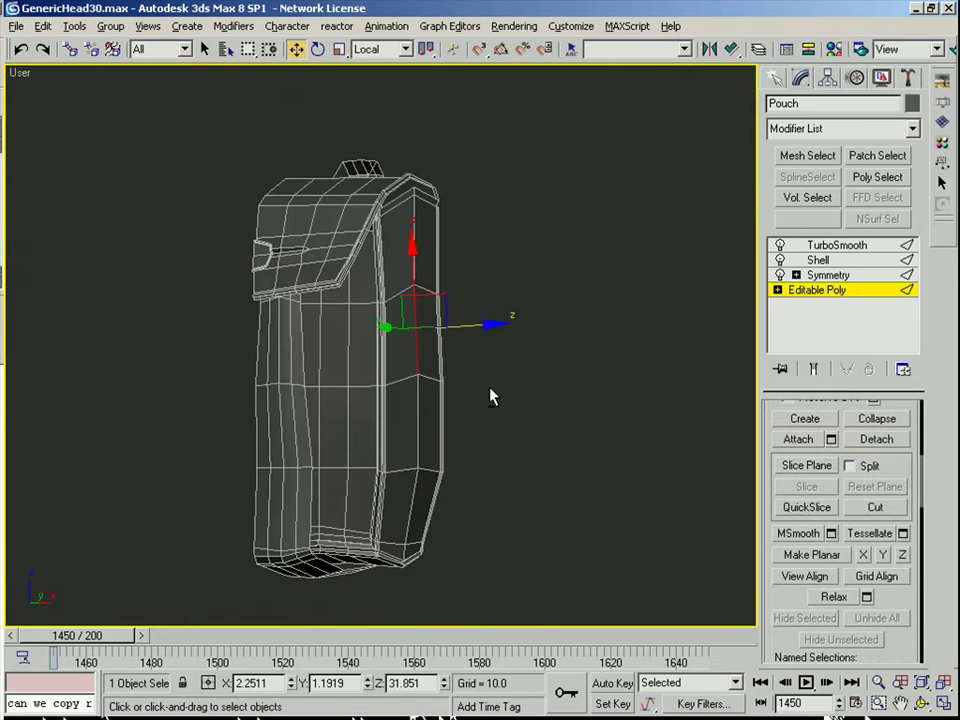
drag(440, 487, 447, 489)
Step: Examine the flap's front notch and underside in wireframe
scroll(447, 487, down, 2)
alt+middle_drag(440, 350, 361, 332)
middle_drag(361, 332, 188, 399)
scroll(349, 456, up, 5)
scroll(188, 399, up, 6)
middle_drag(90, 496, 443, 501)
scroll(222, 413, up, 2)
key(F3)
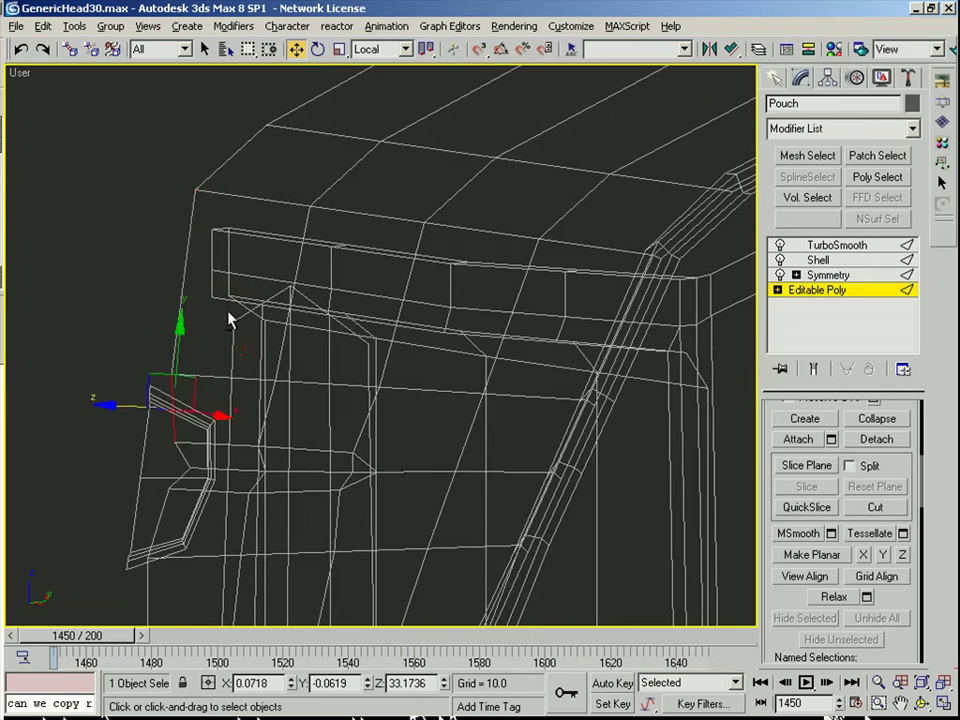
key(F3)
Step: Show the TurboSmooth result, deselect the pouch and view the whole character from the front without edges
scroll(251, 414, down, 5)
scroll(469, 372, up, 2)
click(828, 292)
click(837, 246)
key(ctrl+d)
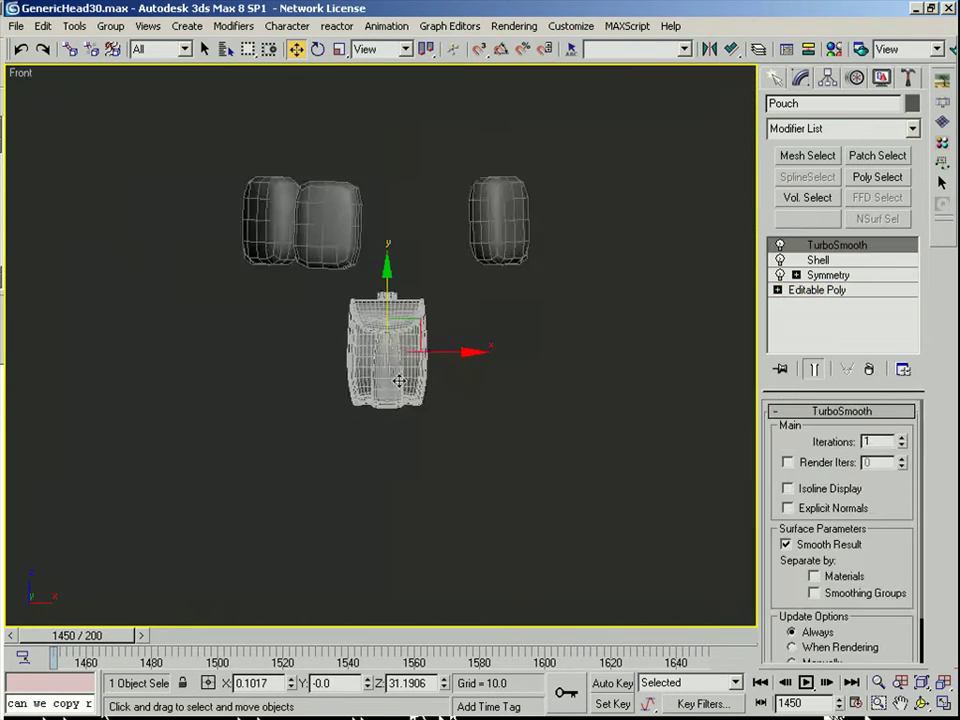
mouse_move(380, 300)
alt+middle_down()
mouse_move(435, 302)
mouse_move(328, 358)
mouse_move(516, 367)
mouse_move(463, 270)
alt+middle_up()
scroll(463, 270, up, 5)
key(f)
key(z)
key(F4)
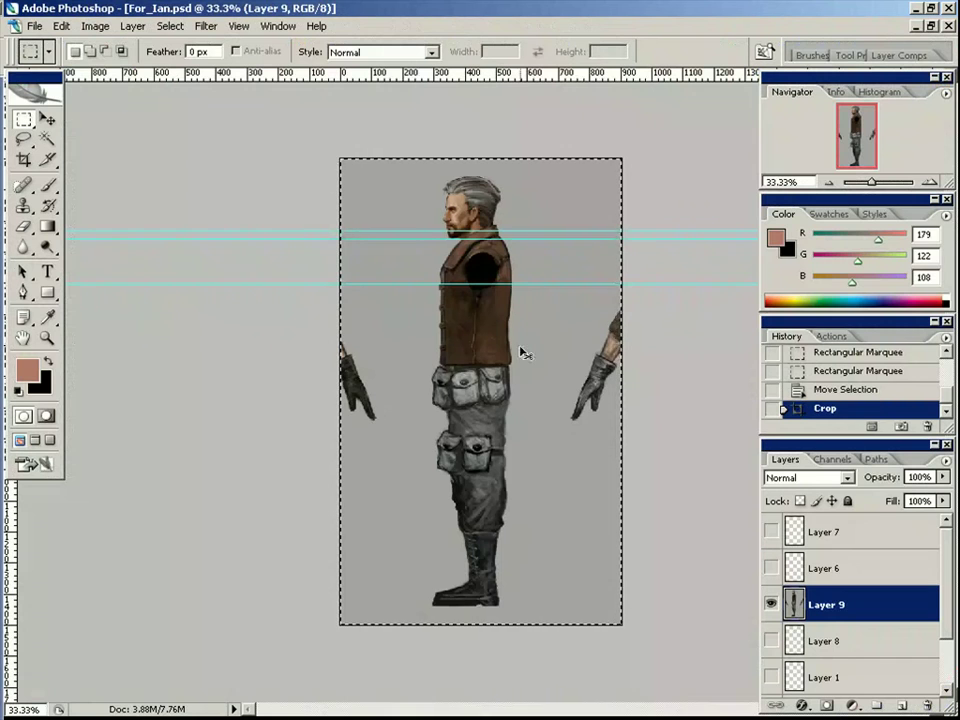
Step: Select the entire canvas of the side-view reference image and check its pixel width and height
key(ctrl+a)
key(F8)
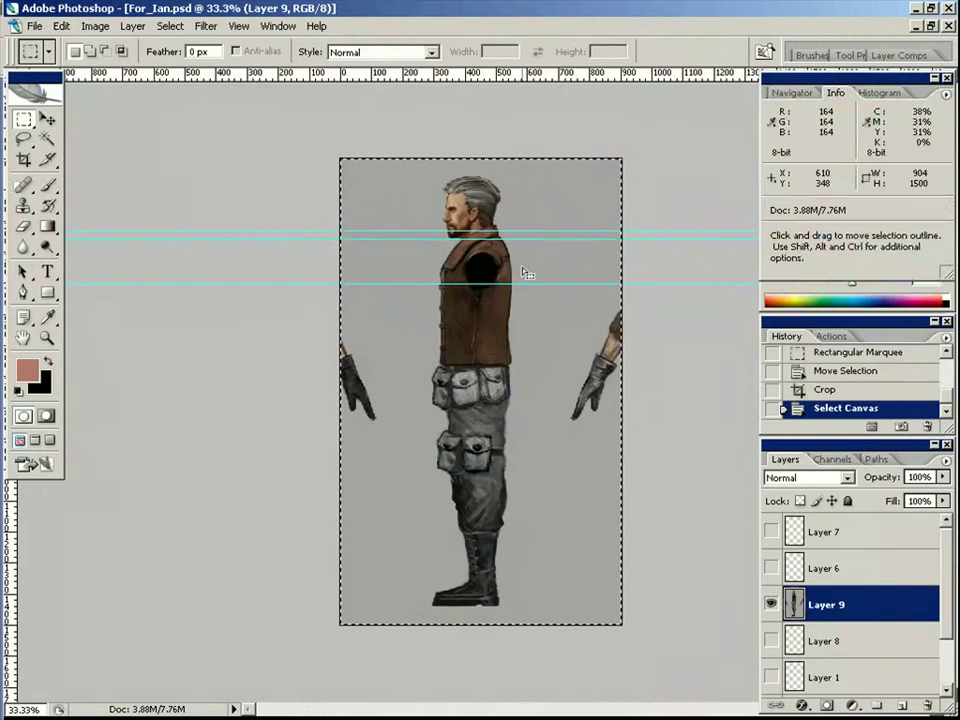
Step: Switch to 3ds Max and create a plane about 68 by 52 units over the character in the Front view
key(alt+Tab)
click(774, 85)
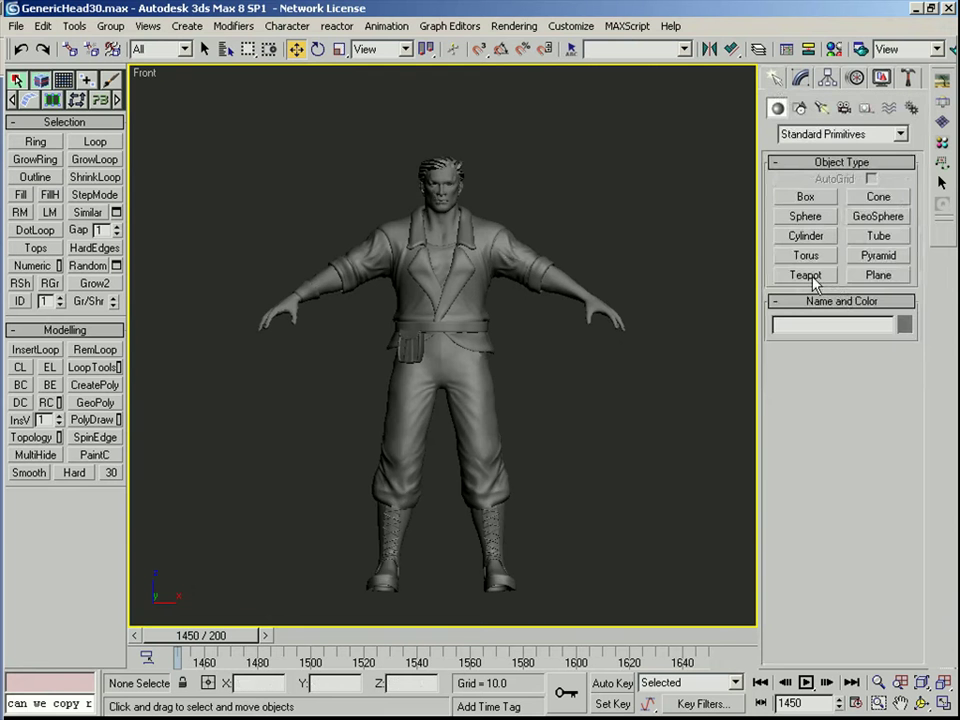
click(878, 275)
drag(316, 171, 619, 574)
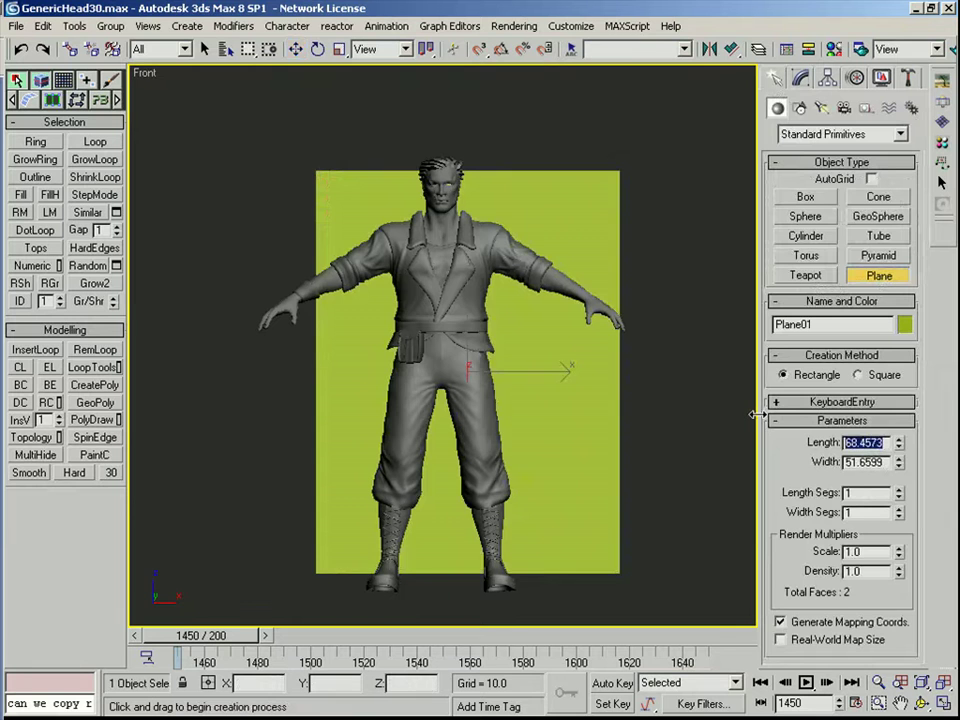
Step: Set the plane's length to 1500 and width to 904 to match the reference image's proportions
key(Return)
key(alt+Tab)
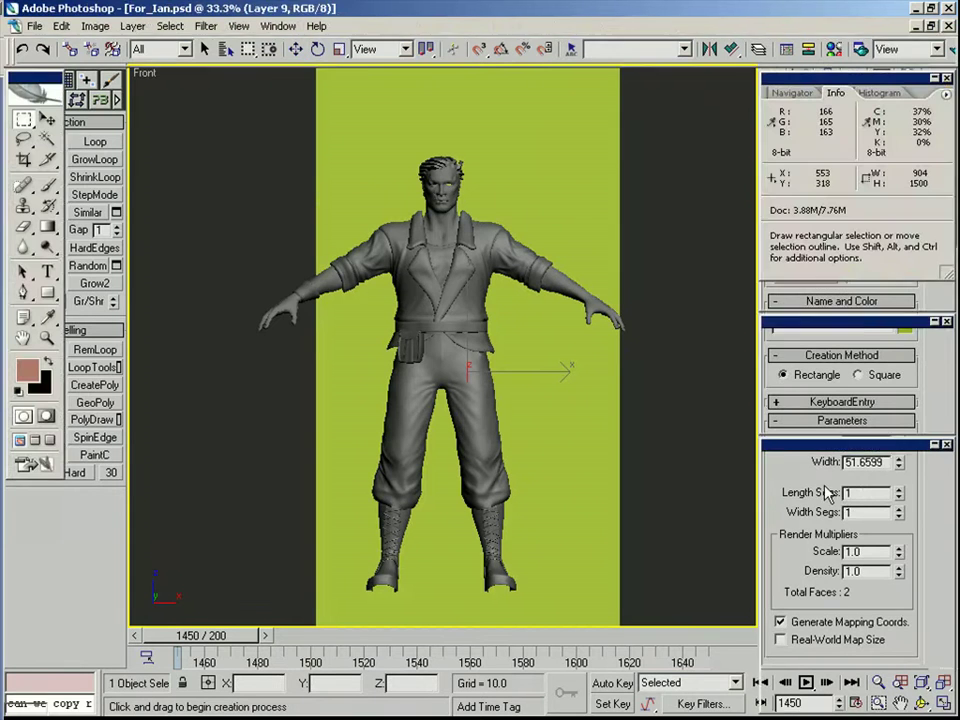
key(alt+Tab)
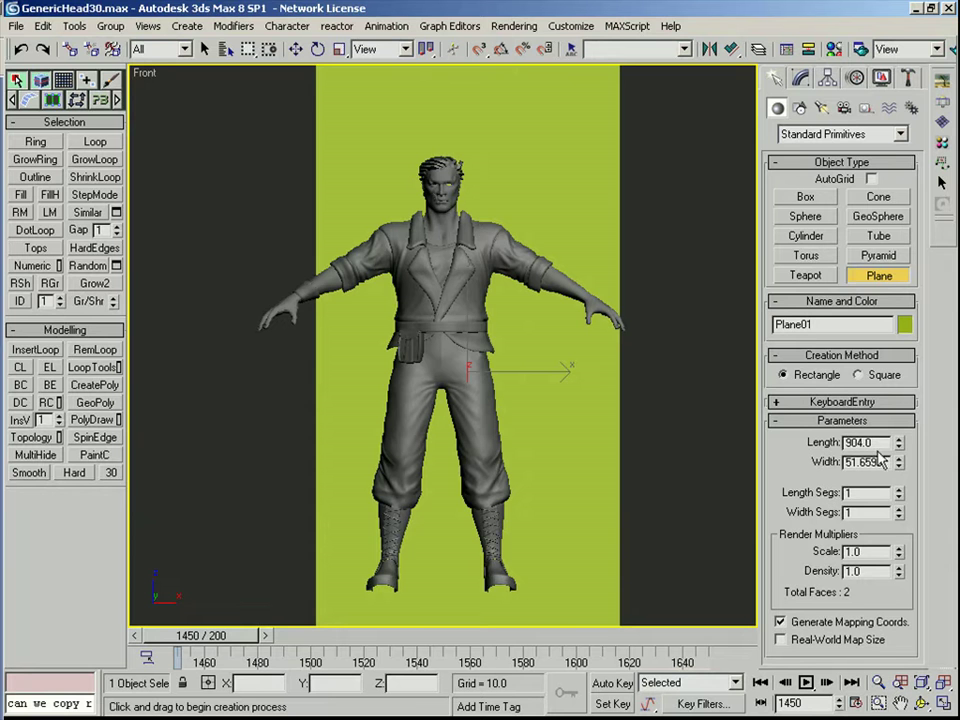
text(904)
key(Return)
scroll(588, 416, down, 14)
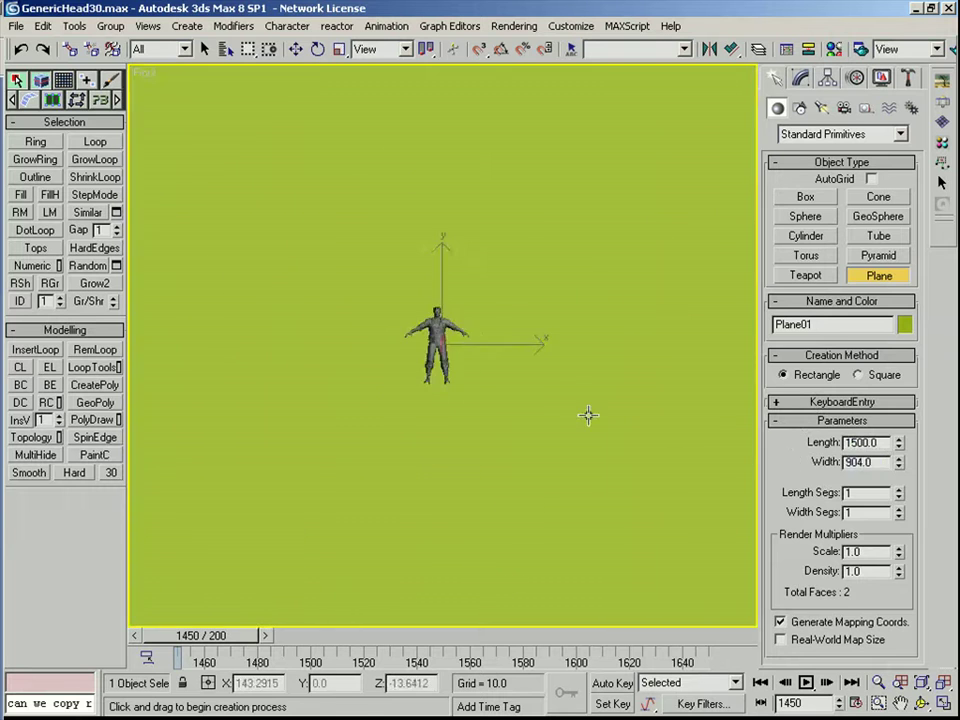
Step: Scale the plane down uniformly to about 13% and frame it in the Front view
key(r)
alt+middle_drag(532, 350, 452, 379)
drag(452, 337, 428, 469)
key(f)
key(z)
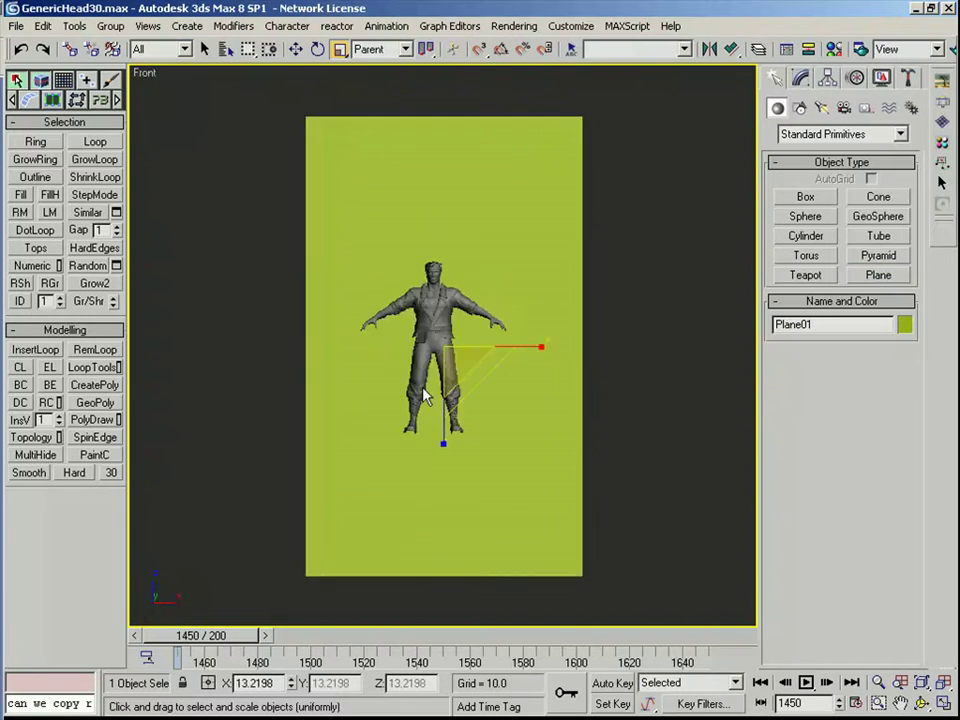
Step: Move the plane back along Y behind the character
key(w)
scroll(424, 396, down, 6)
alt+middle_drag(498, 345, 420, 357)
drag(503, 339, 525, 337)
key(f)
key(z)
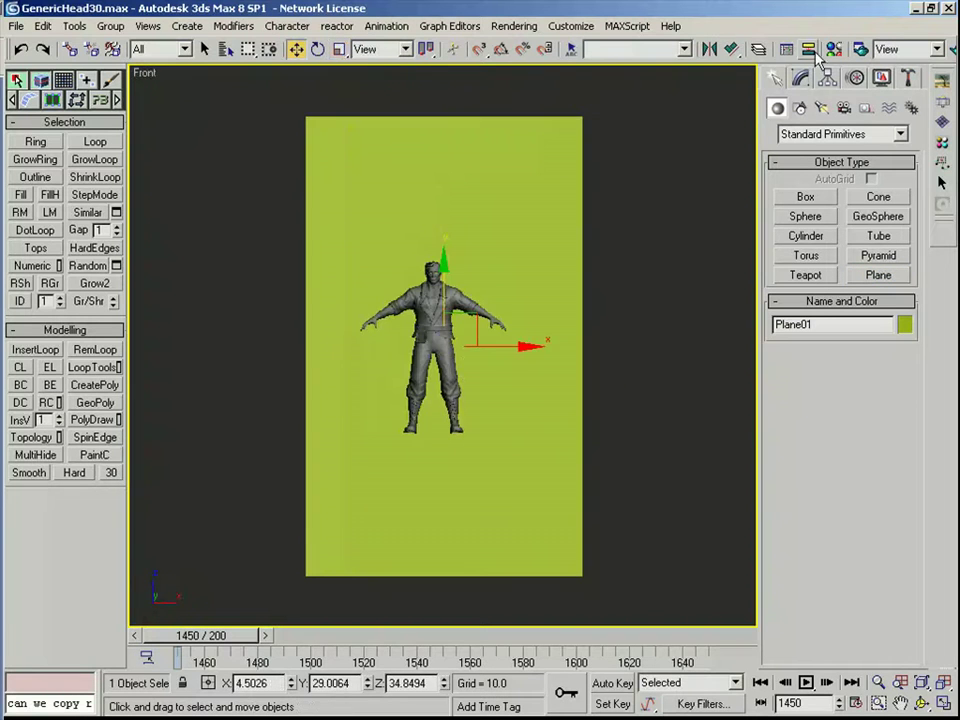
Step: Load front.jpg as the 03 - Default material's diffuse bitmap, apply the material to the plane and show the map in the viewport
key(m)
drag(21, 212, 272, 206)
drag(296, 276, 360, 281)
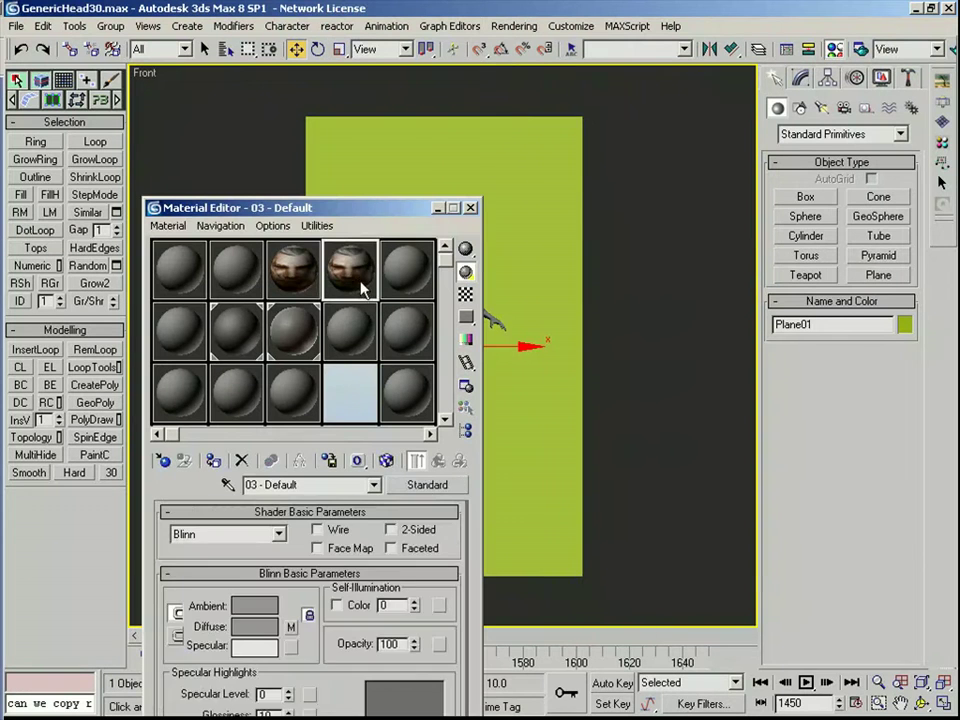
click(283, 621)
scroll(309, 712, down, 2)
click(326, 690)
click(62, 208)
click(470, 264)
click(210, 459)
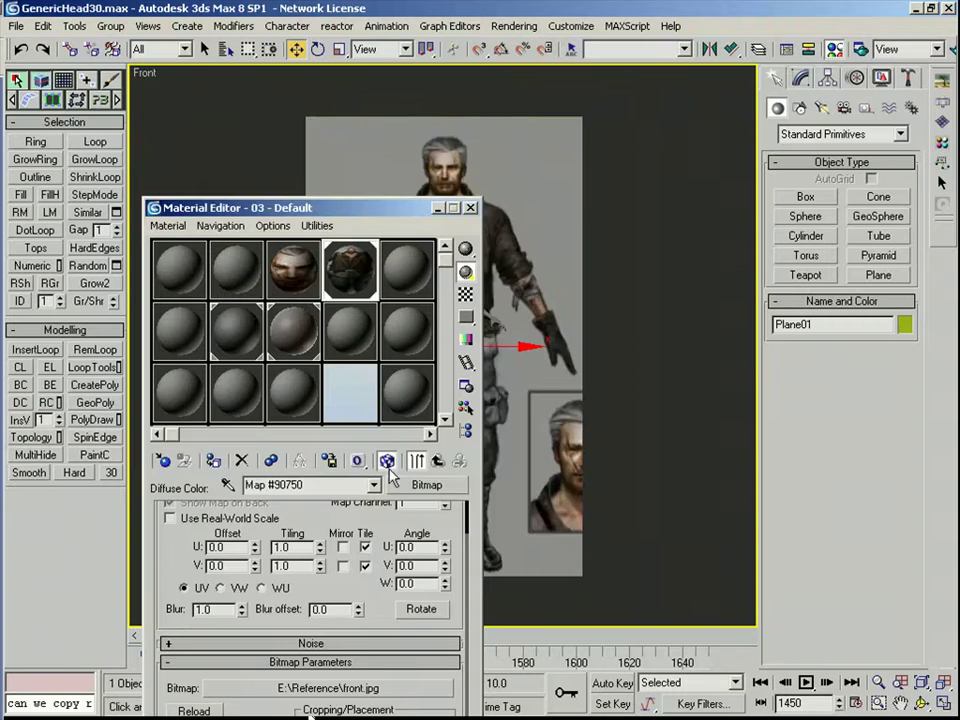
Step: Close the material editor and scale the reference plane uniformly to about 6%
click(471, 208)
alt+middle_drag(471, 222, 455, 262)
key(r)
drag(456, 336, 376, 439)
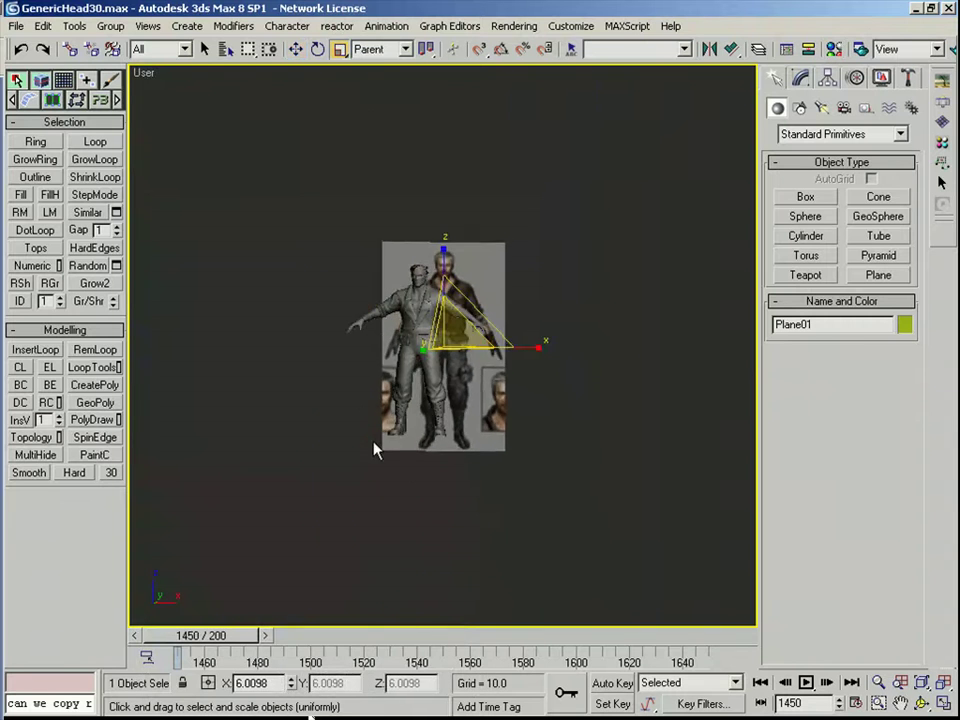
key(f)
key(z)
Step: Position and scale the reference plane so the painted figure lines up with the 3D character in the Front view
key(w)
drag(478, 318, 417, 367)
key(r)
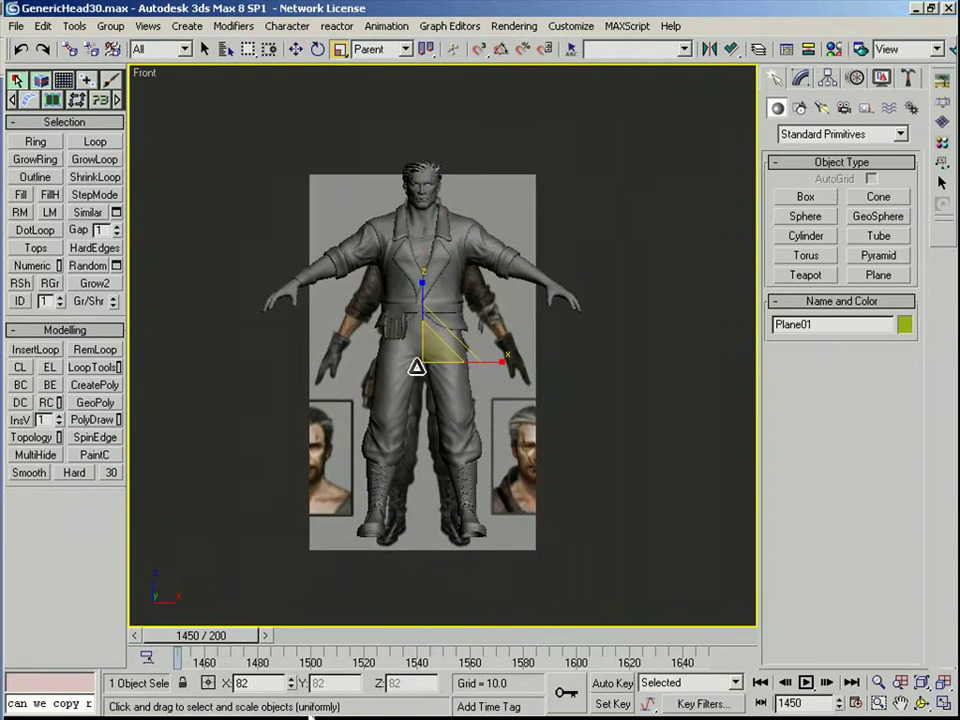
drag(456, 331, 435, 325)
key(w)
key(r)
key(w)
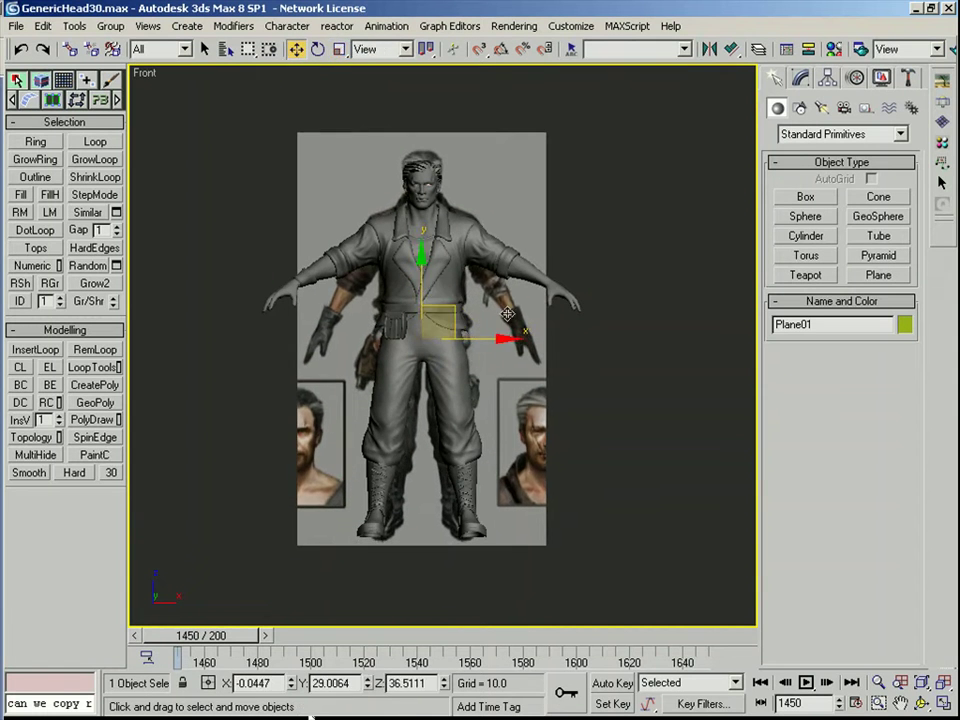
key(l)
key(f)
scroll(459, 274, up, 3)
middle_drag(459, 274, 494, 180)
click(536, 182)
right_click(532, 178)
click(566, 95)
key(ctrl+z)
scroll(494, 267, down, 2)
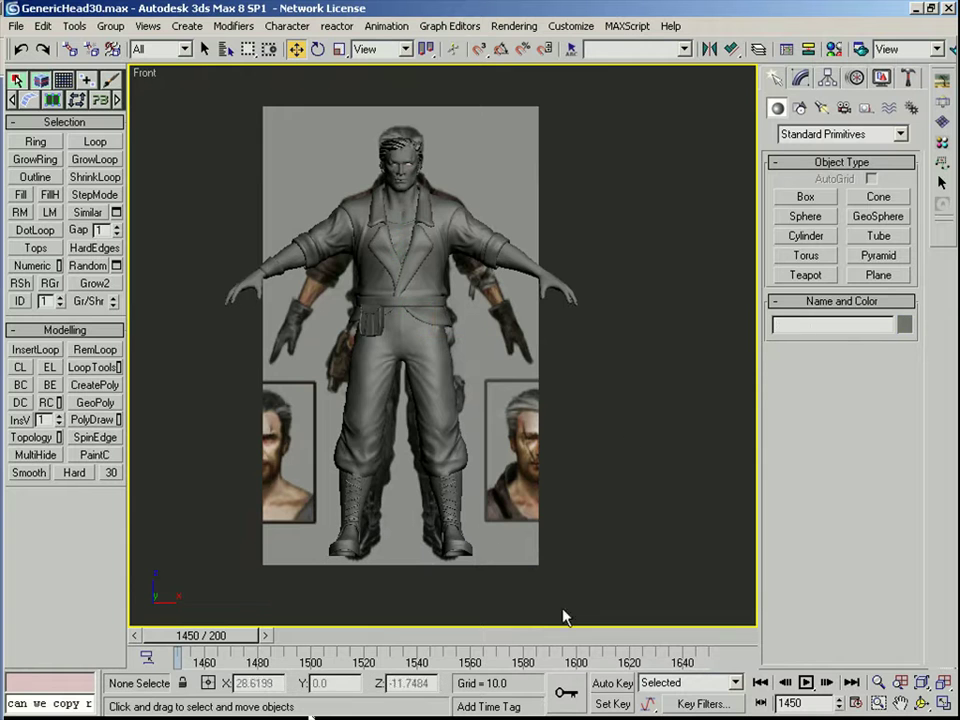
click(418, 380)
middle_drag(422, 372, 424, 407)
scroll(424, 407, up, 2)
scroll(424, 407, down, 2)
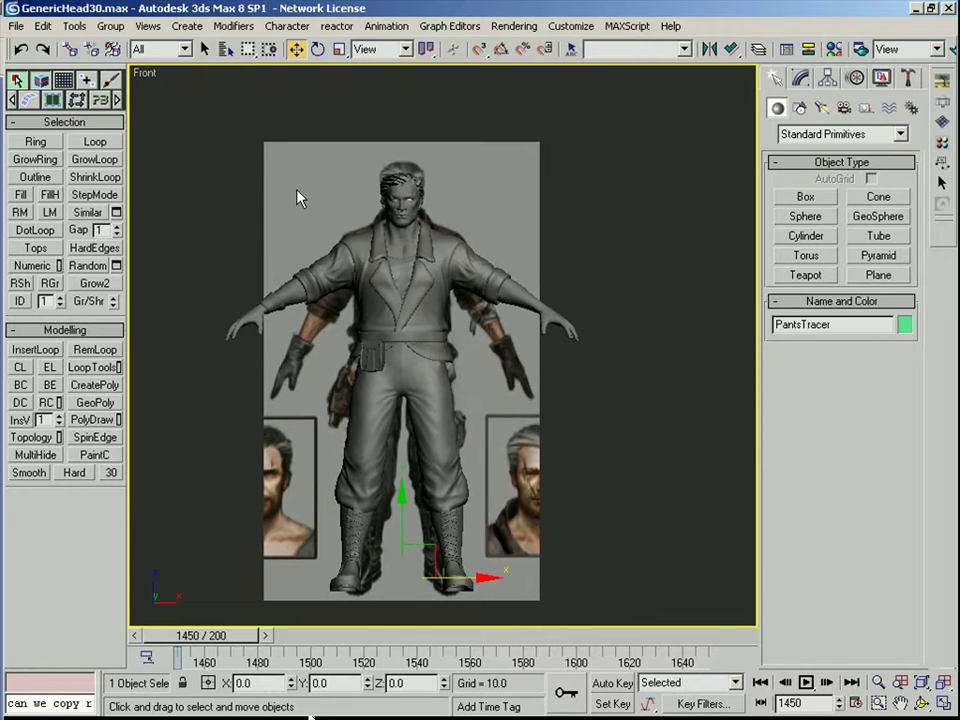
right_click(532, 508)
click(573, 600)
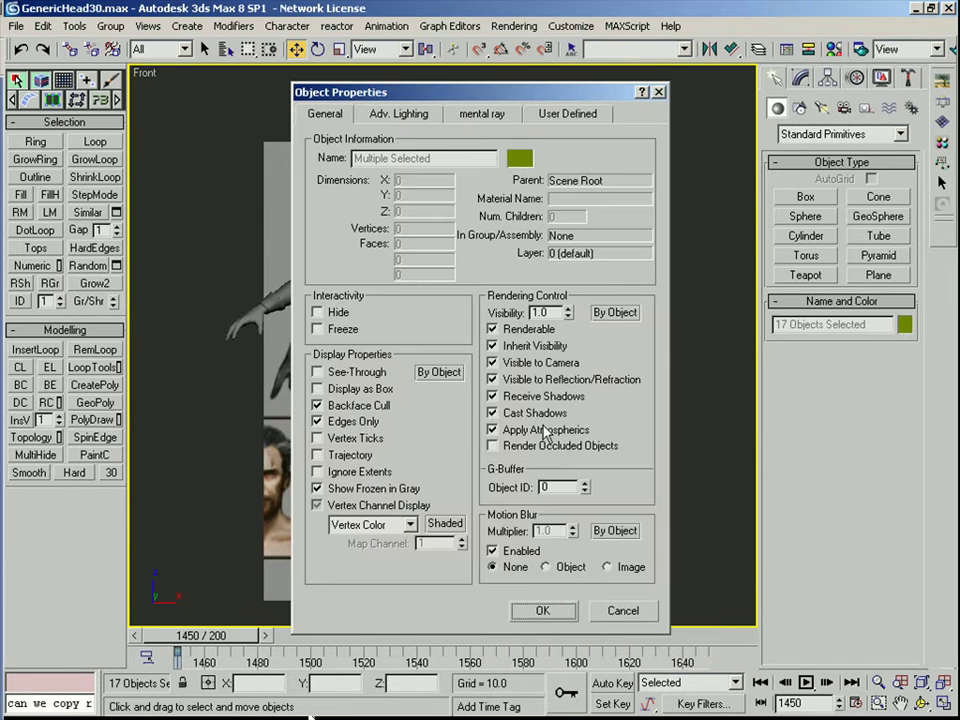
click(606, 609)
click(671, 160)
Step: Select the character through the guy selection set and enable See-Through in its object properties
click(685, 49)
click(630, 80)
middle_drag(626, 186, 628, 173)
click(522, 196)
right_click(519, 193)
click(610, 52)
click(686, 49)
click(638, 80)
right_click(462, 224)
middle_drag(459, 240, 529, 459)
click(517, 322)
click(335, 374)
click(556, 611)
Step: Scale the front reference plane uniformly to about 5.25% to fit the painted figure to the see-through character
scroll(441, 345, up, 3)
scroll(424, 345, down, 2)
middle_drag(424, 345, 405, 162)
click(541, 185)
key(r)
drag(403, 356, 396, 362)
middle_drag(415, 448, 401, 379)
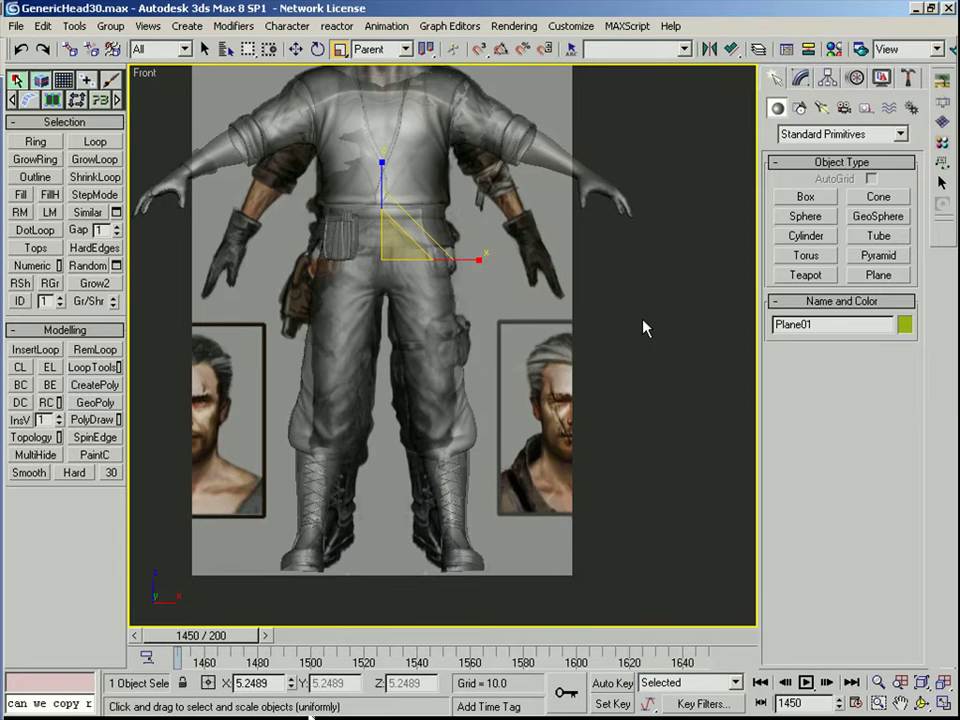
click(645, 328)
scroll(462, 240, up, 4)
middle_drag(462, 235, 443, 313)
click(416, 258)
middle_drag(416, 256, 408, 302)
scroll(408, 302, down, 2)
key(F3)
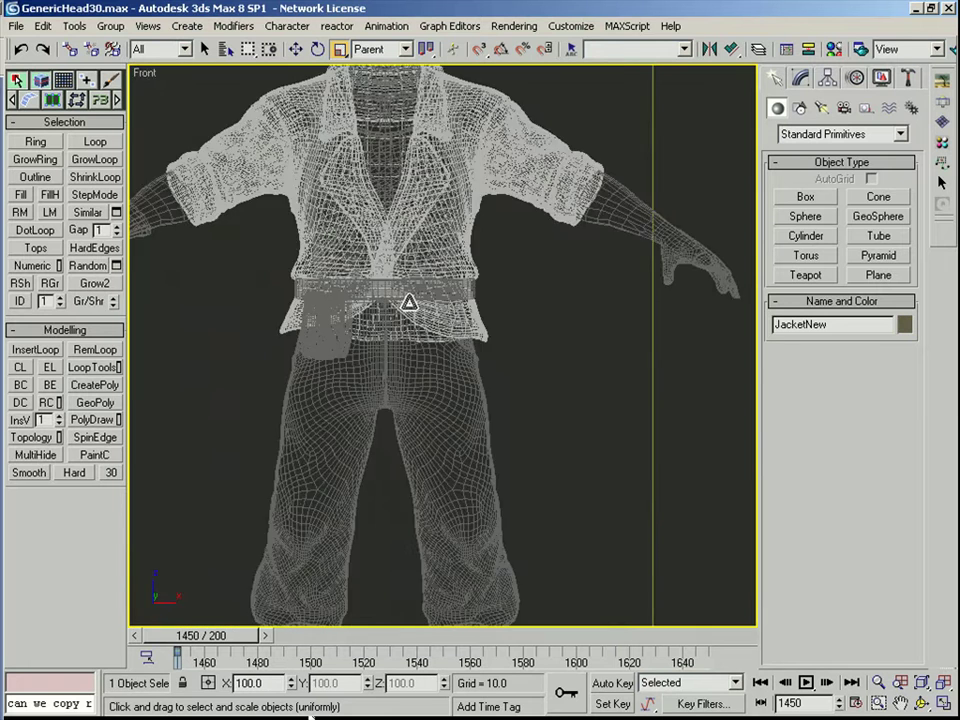
scroll(409, 302, down, 3)
middle_drag(538, 371, 537, 399)
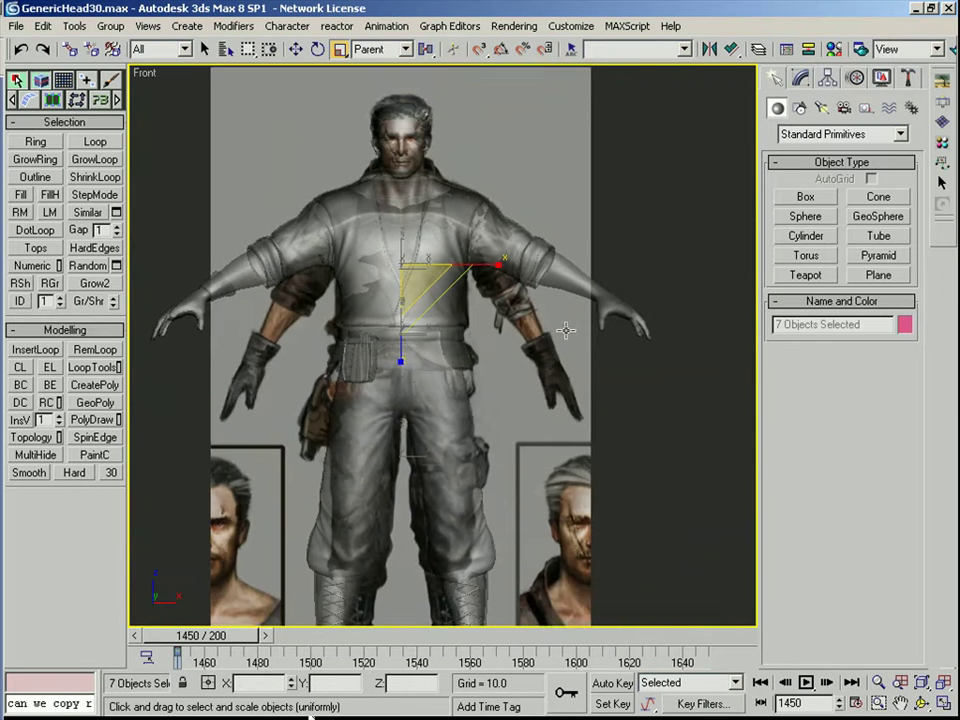
middle_drag(459, 170, 461, 264)
middle_drag(513, 370, 622, 275)
ctrl+drag(234, 294, 318, 382)
middle_drag(549, 438, 495, 327)
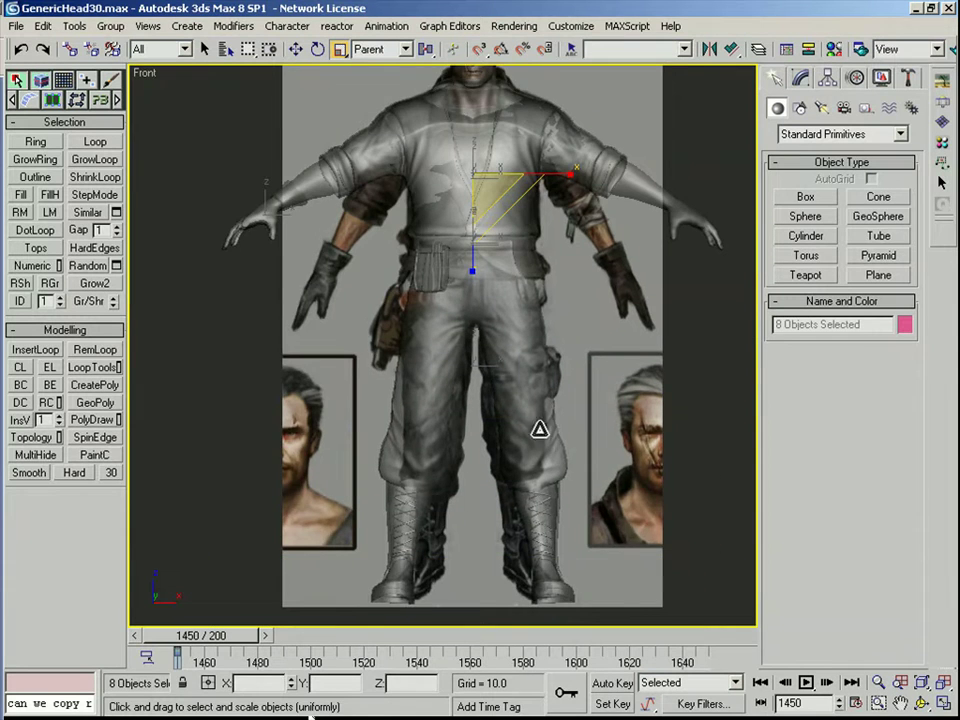
middle_drag(540, 430, 534, 391)
scroll(590, 561, down, 2)
drag(583, 553, 447, 271)
click(686, 52)
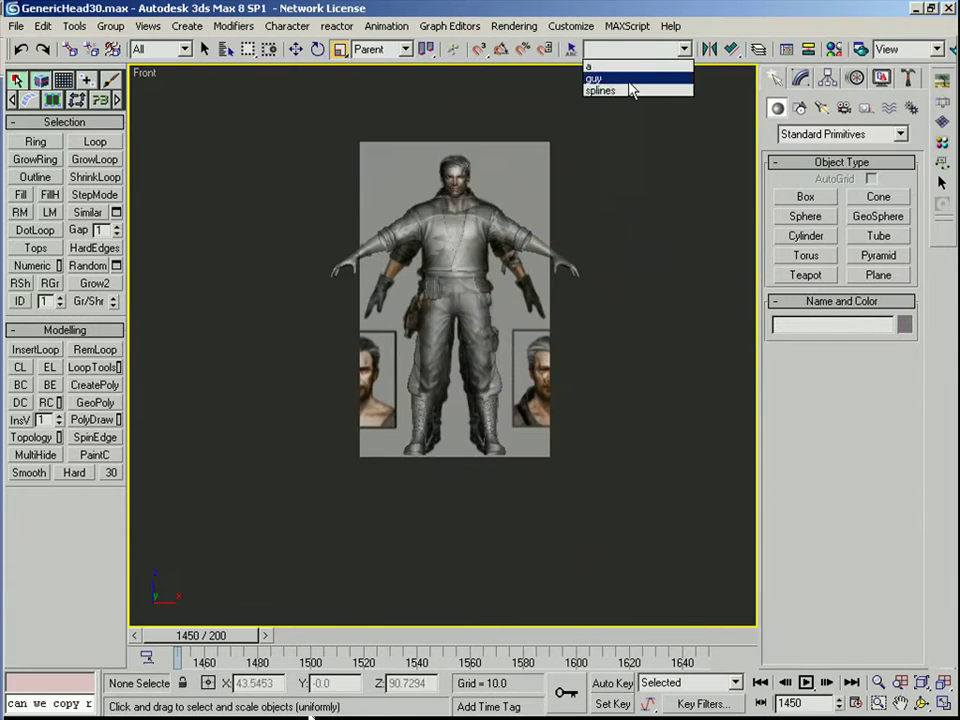
click(630, 82)
scroll(531, 171, up, 3)
middle_drag(531, 171, 514, 317)
scroll(609, 330, down, 4)
click(606, 326)
Step: Clone the front reference plane by rotating a copy of it about Z in the Top view
click(514, 274)
key(t)
key(z)
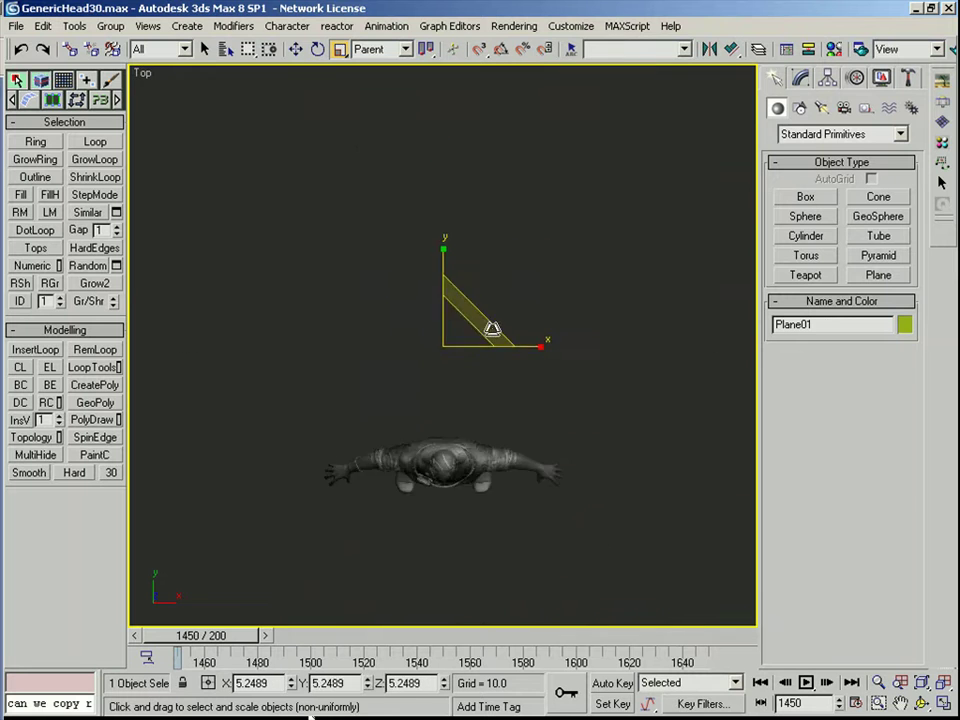
key(e)
shift+drag(476, 357, 505, 237)
click(420, 441)
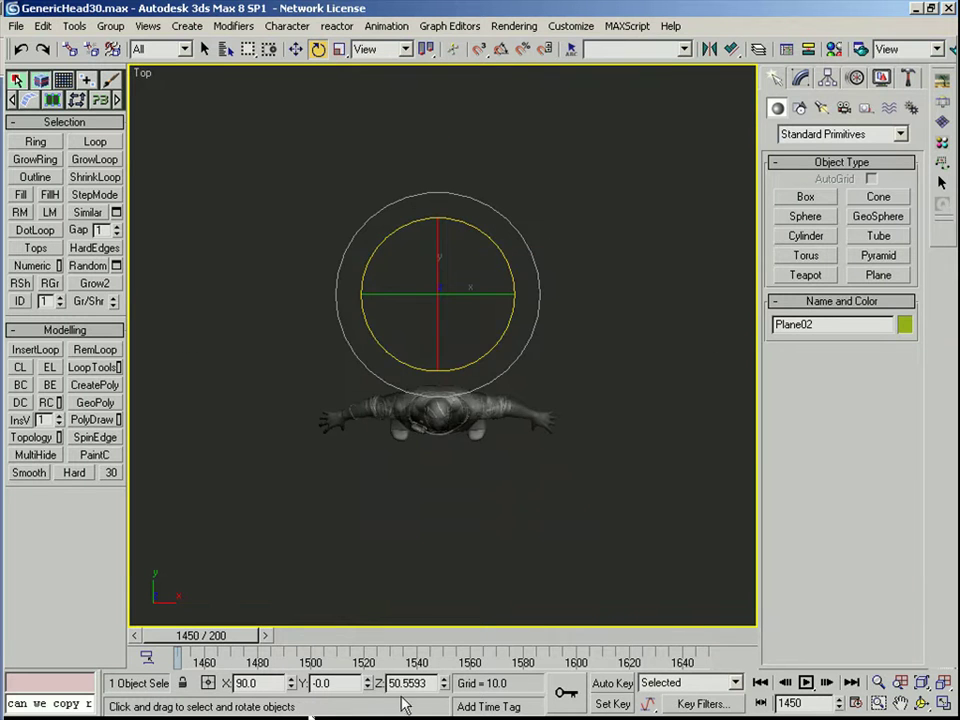
Step: Move the cloned plane beside the character to X -43.884 and roughly centre it behind the figure for the Right view
key(w)
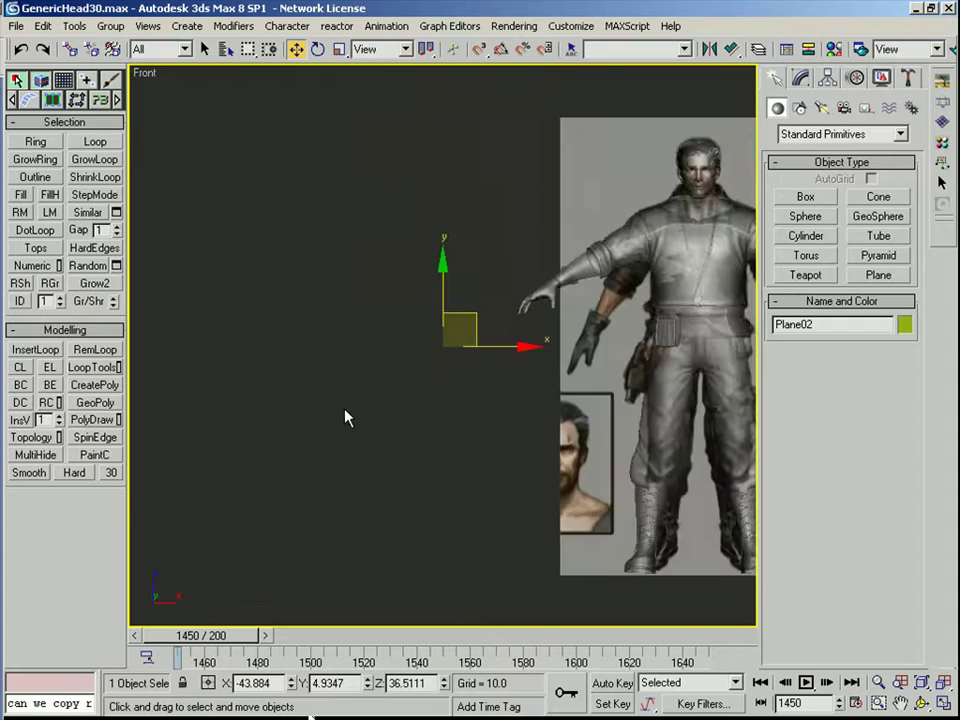
scroll(372, 398, down, 2)
drag(482, 328, 457, 327)
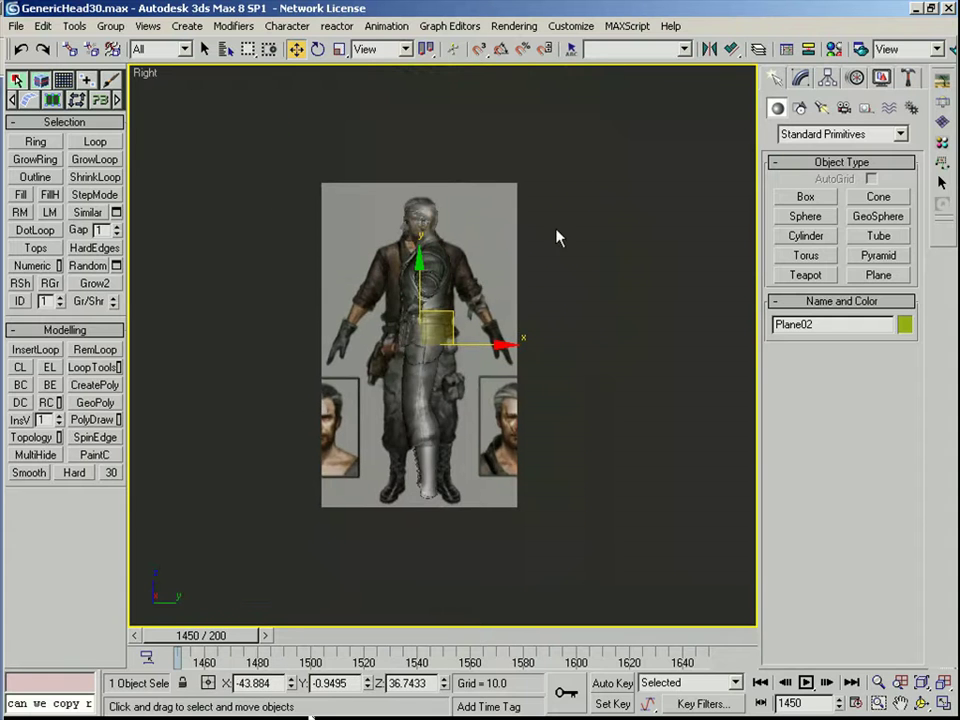
Step: Copy the front reference material to another slot, name the copy side and assign it to the cloned plane
key(m)
drag(379, 273, 405, 272)
click(215, 463)
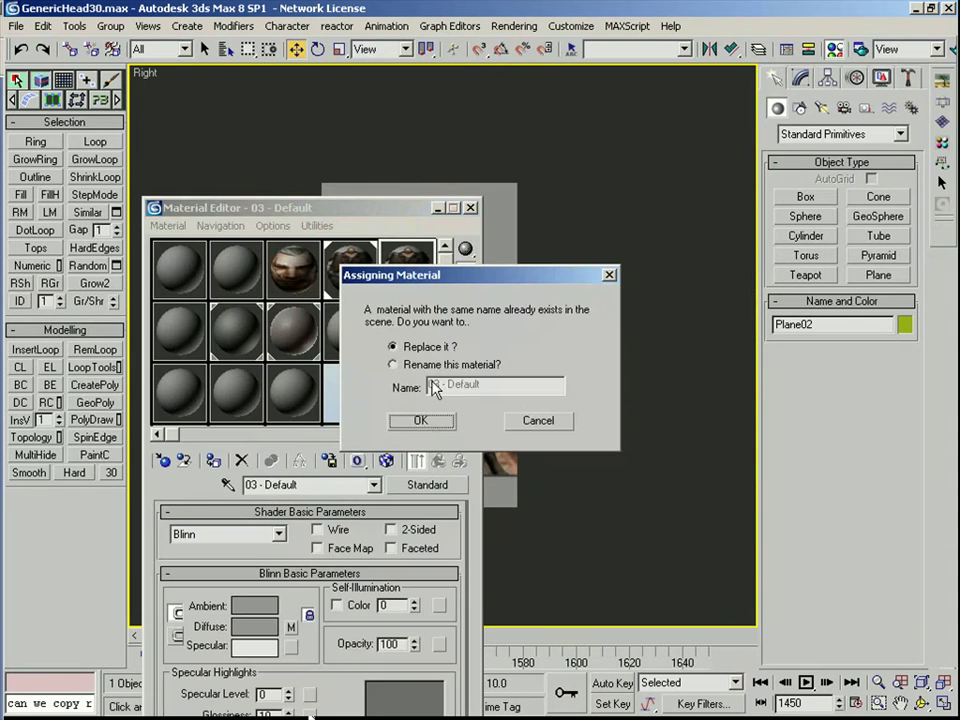
key(Return)
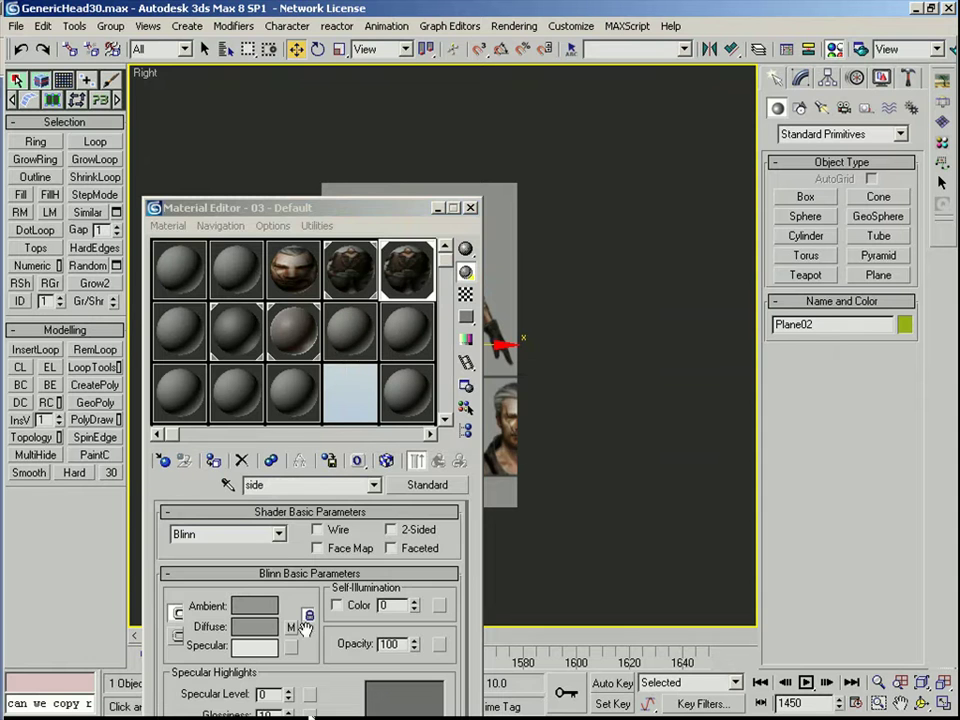
Step: Replace the side material's diffuse bitmap with side.jpg from the Reference folder and close the material editor
click(292, 627)
scroll(316, 635, down, 3)
click(298, 654)
click(148, 131)
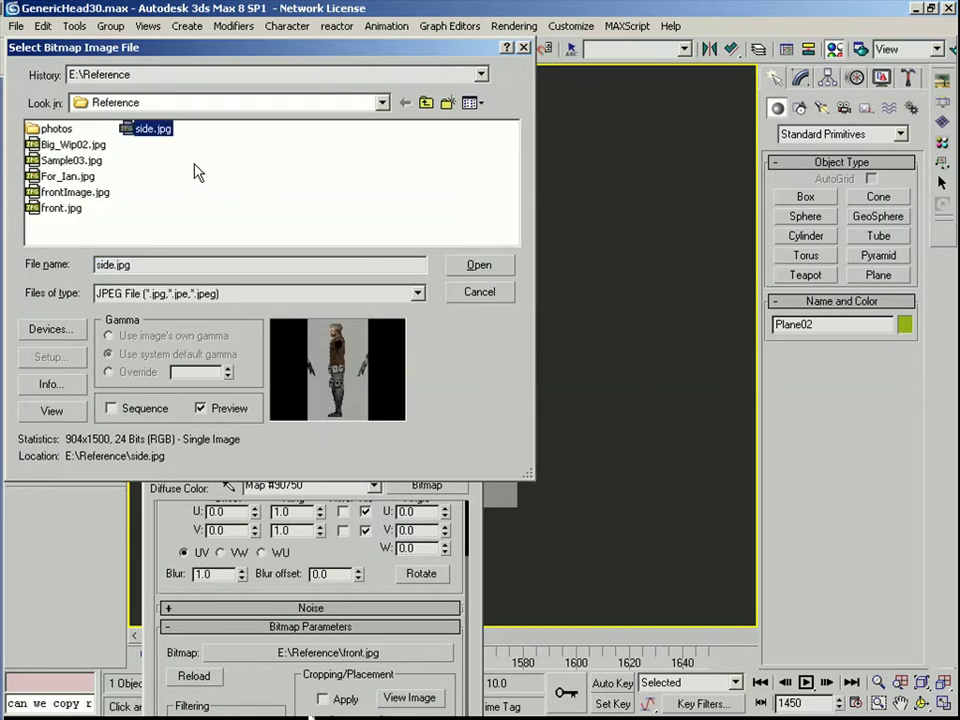
click(479, 265)
click(474, 209)
Step: Move the side reference plane in the Right view so the painted profile lines up with the character
middle_drag(466, 316, 452, 354)
scroll(453, 356, up, 2)
drag(460, 400, 470, 400)
middle_drag(461, 384, 450, 272)
drag(425, 274, 425, 281)
middle_drag(422, 270, 254, 306)
Step: Select the main parts of the character in the Front view, leaving out both reference planes
key(f)
click(604, 317)
scroll(604, 317, up, 2)
scroll(366, 182, down, 4)
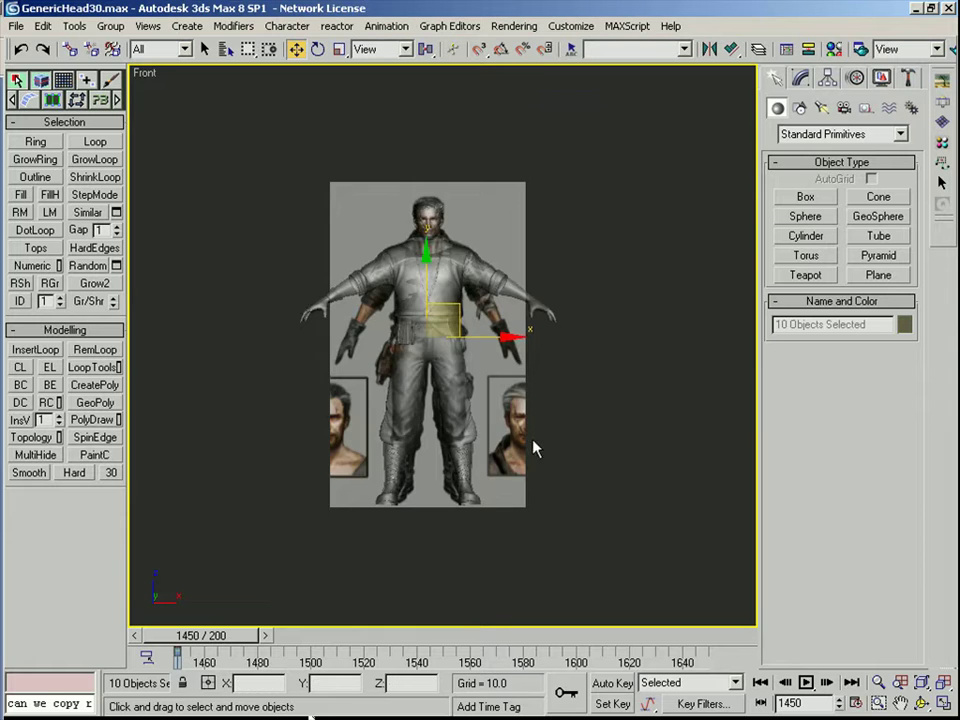
key(r)
key(z)
scroll(491, 401, down, 3)
key(F3)
key(F3)
key(f)
key(z)
middle_drag(490, 399, 474, 431)
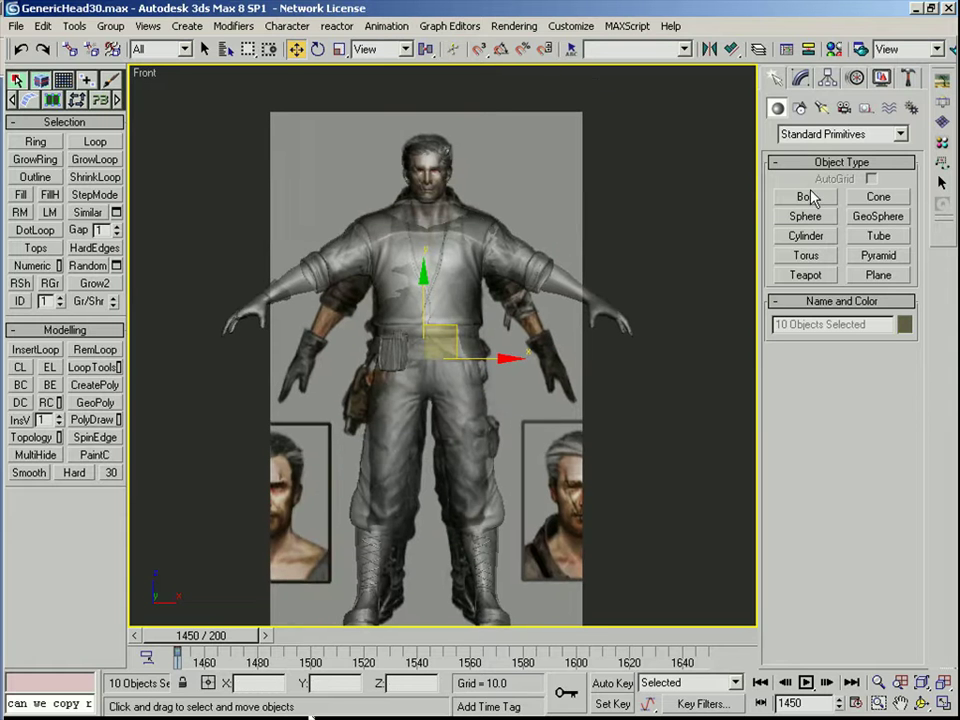
Step: Add the remaining hand and boot parts to the character selection using wireframe display, then return to shaded display
key(F3)
alt+click(244, 311)
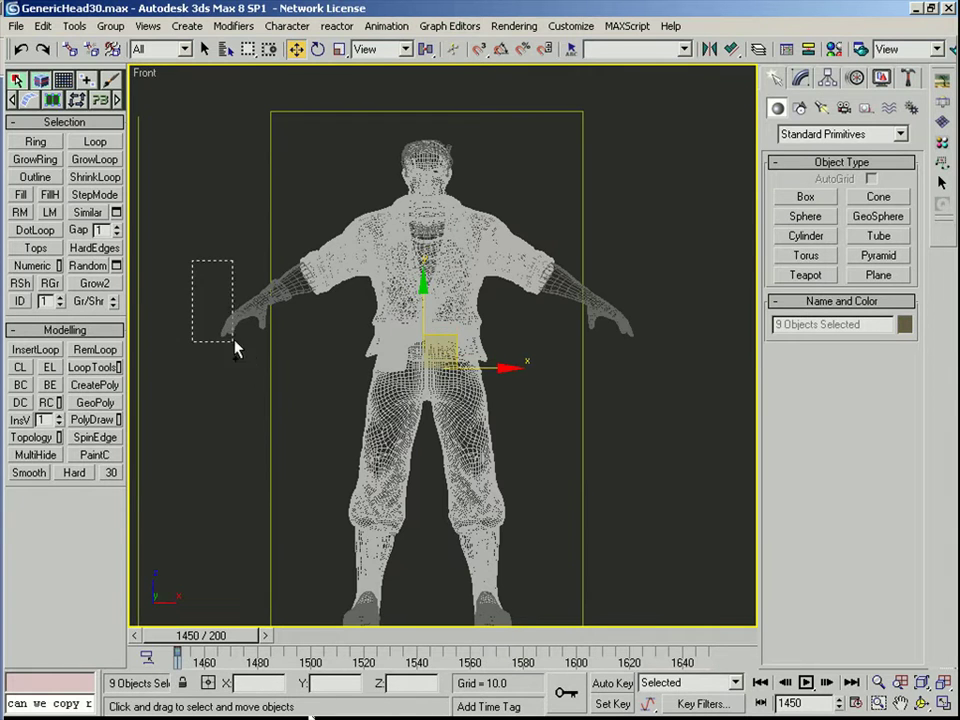
ctrl+drag(235, 341, 237, 341)
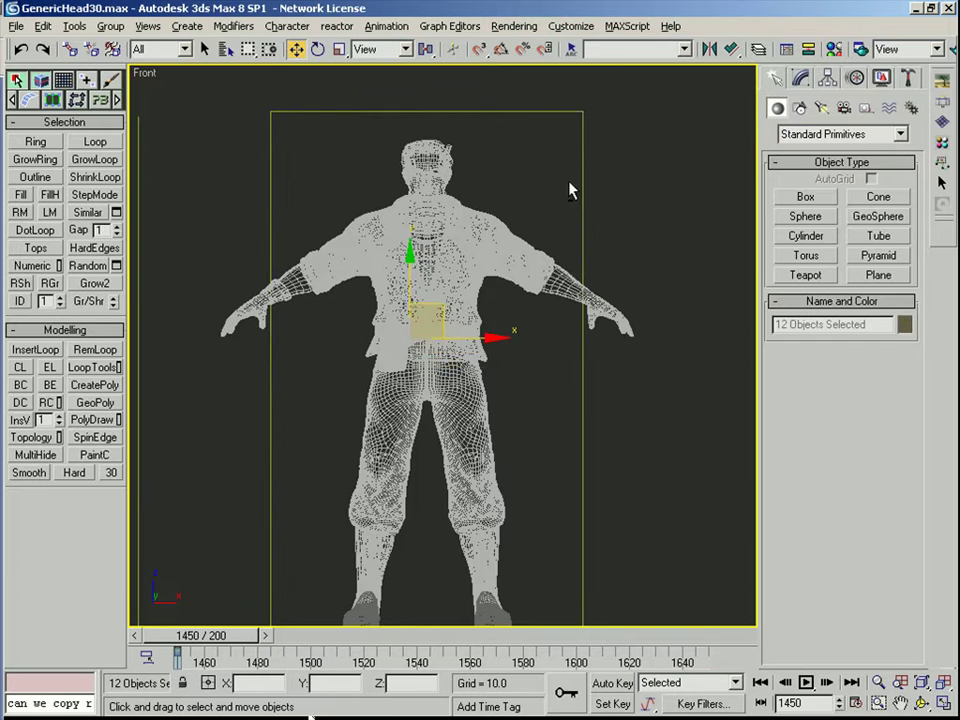
middle_drag(569, 182, 572, 87)
ctrl+drag(578, 601, 461, 479)
key(shift+z)
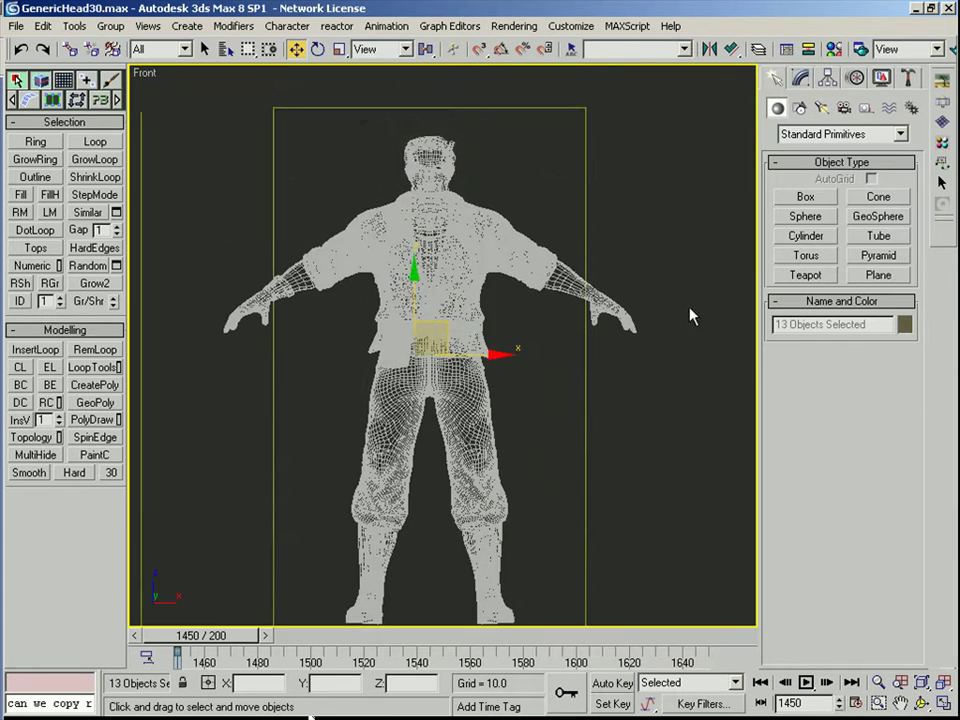
key(F3)
Step: Apply one shared FFD(box) modifier to all selected character parts
click(902, 135)
click(880, 464)
click(799, 79)
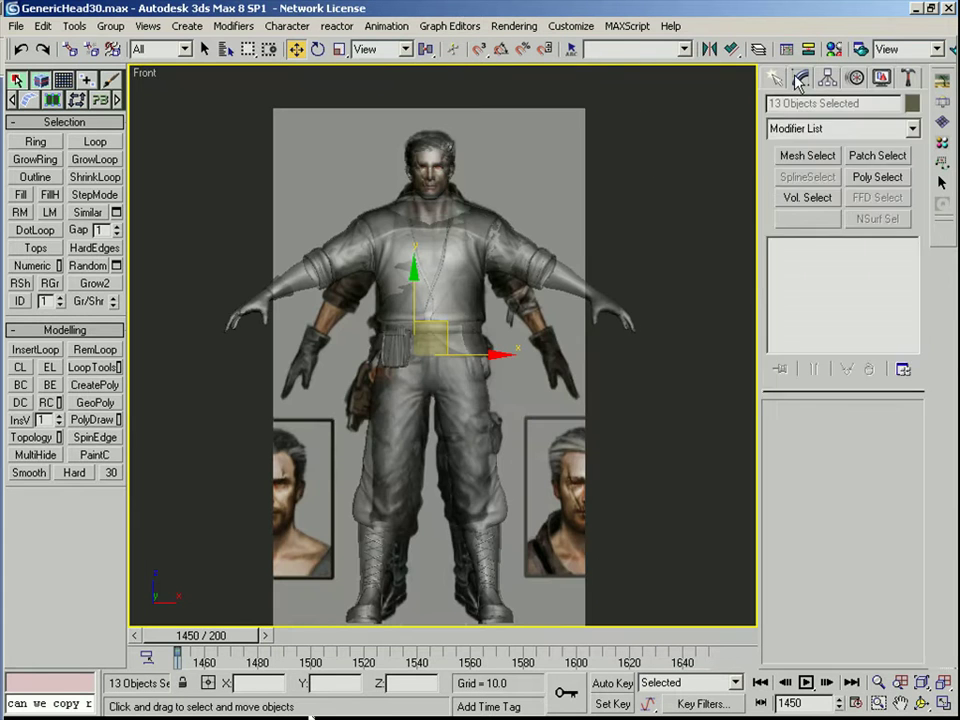
click(912, 131)
key(f)
click(833, 109)
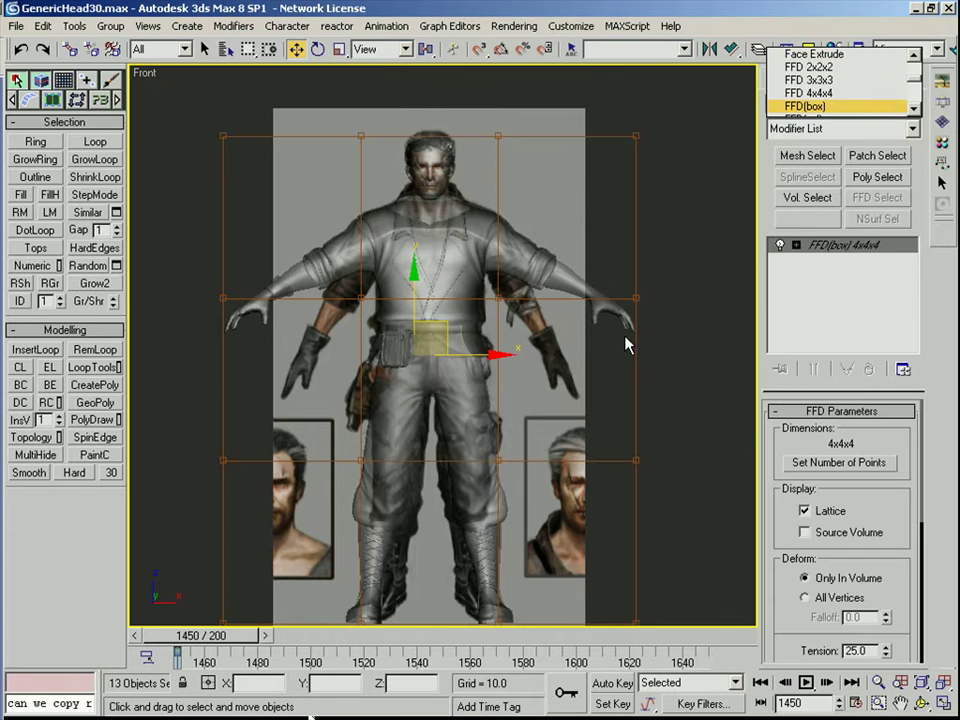
Step: Turn TurboSmooth off in the viewport for the jacket and the pants
click(717, 345)
click(536, 267)
right_click(820, 258)
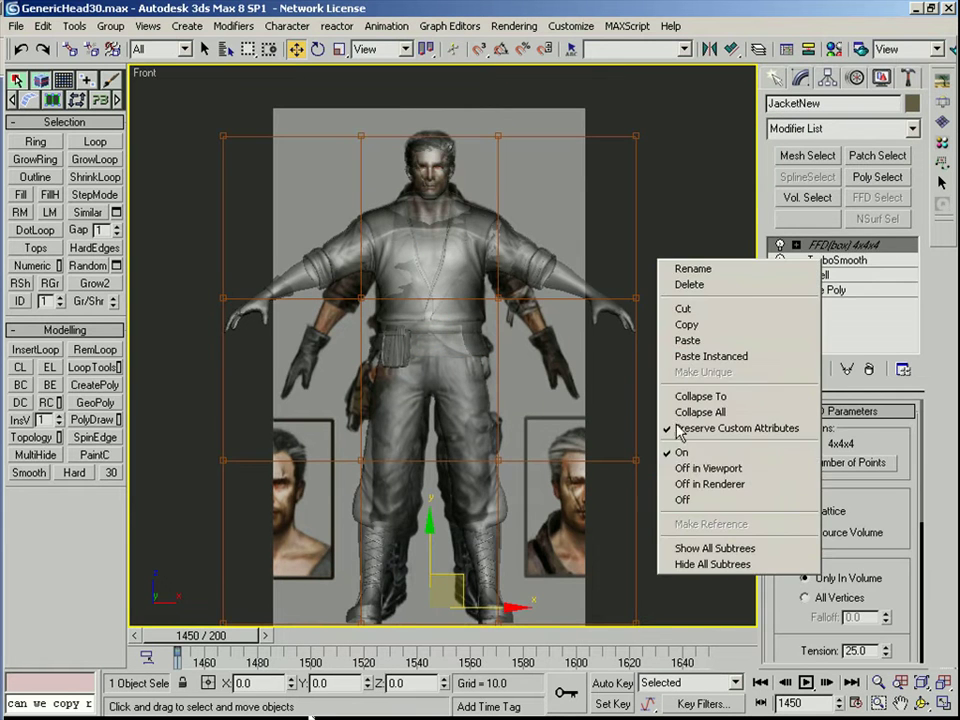
middle_drag(627, 384, 600, 287)
click(600, 287)
click(448, 399)
right_click(819, 260)
click(738, 468)
click(692, 330)
Step: Set the pants' FFD(box) lattice to 7 length, 7 width and 9 height points
middle_drag(484, 397, 440, 505)
click(390, 407)
middle_drag(532, 368, 524, 265)
key(1)
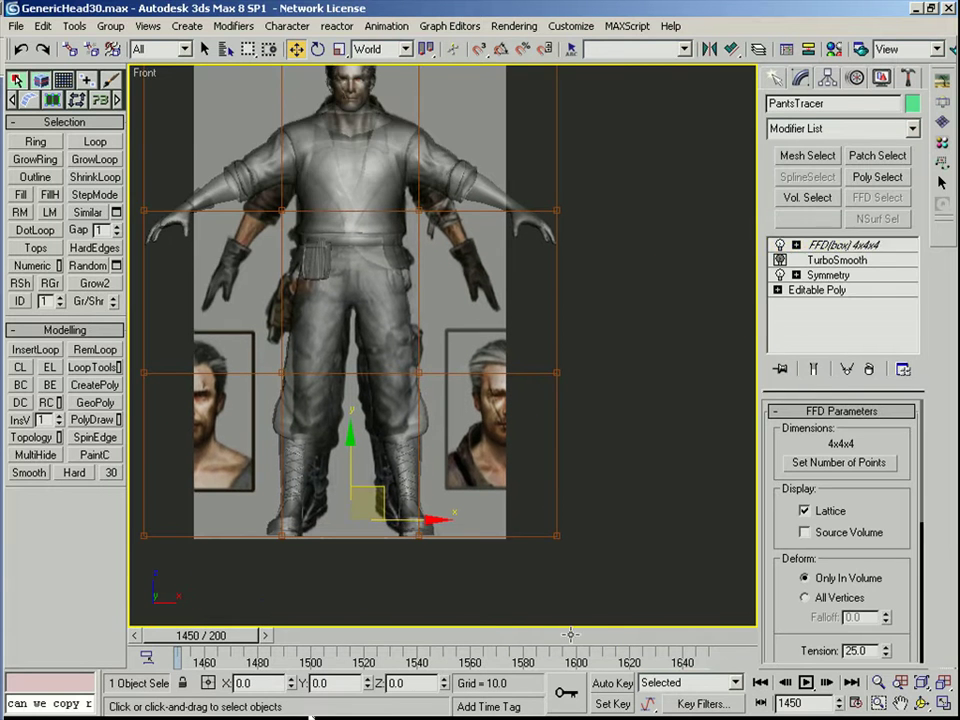
middle_drag(630, 371, 681, 462)
click(838, 463)
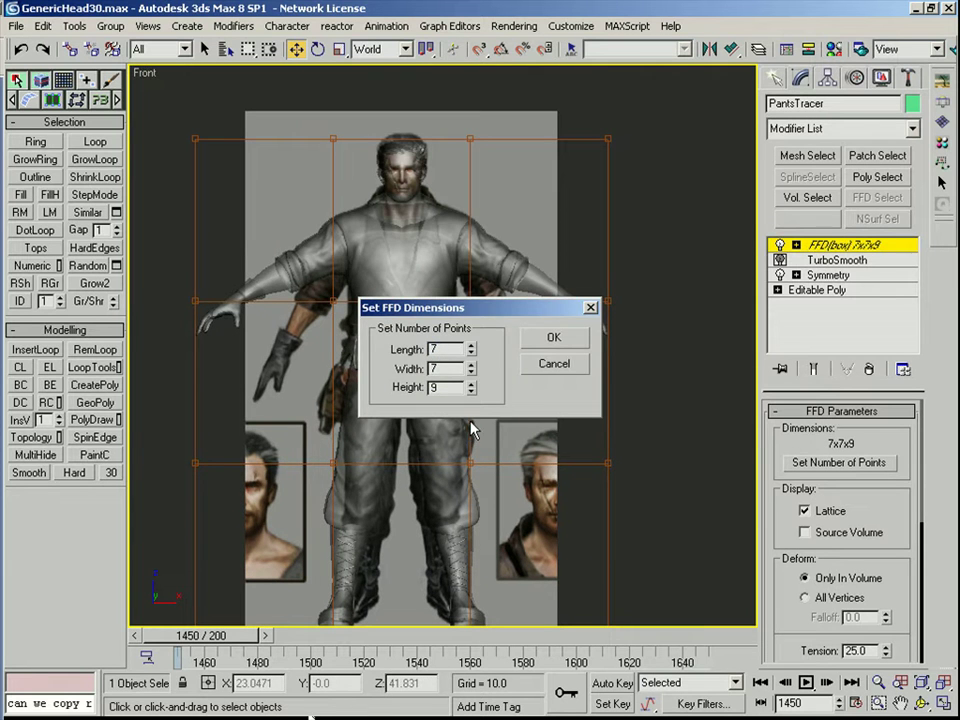
click(531, 345)
middle_drag(425, 332, 424, 328)
middle_drag(437, 439, 430, 371)
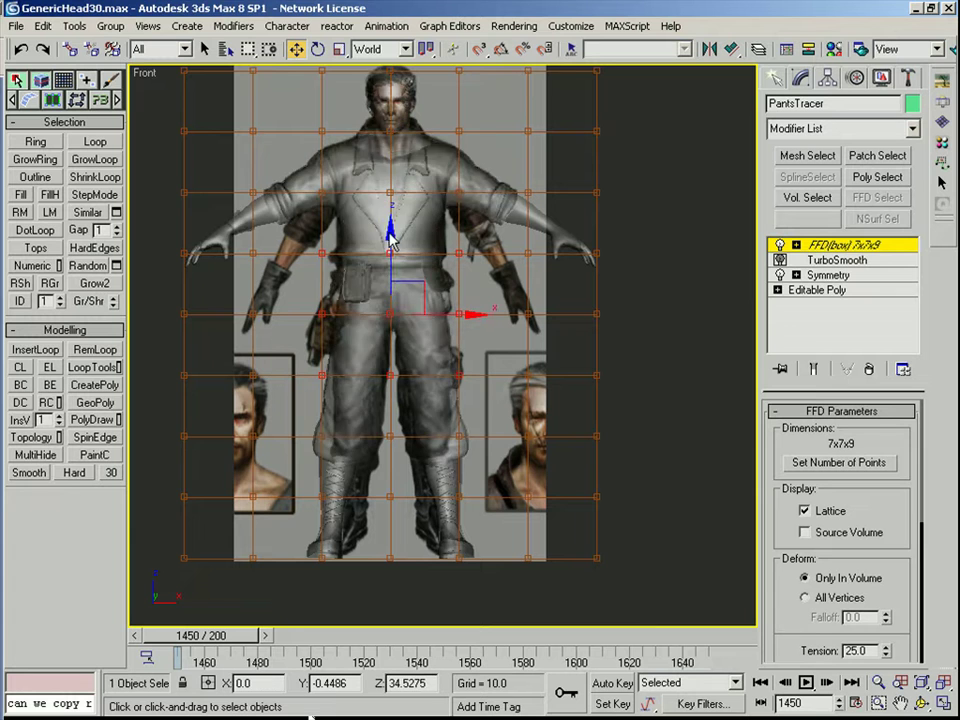
middle_drag(391, 233, 389, 252)
key(alt+t)
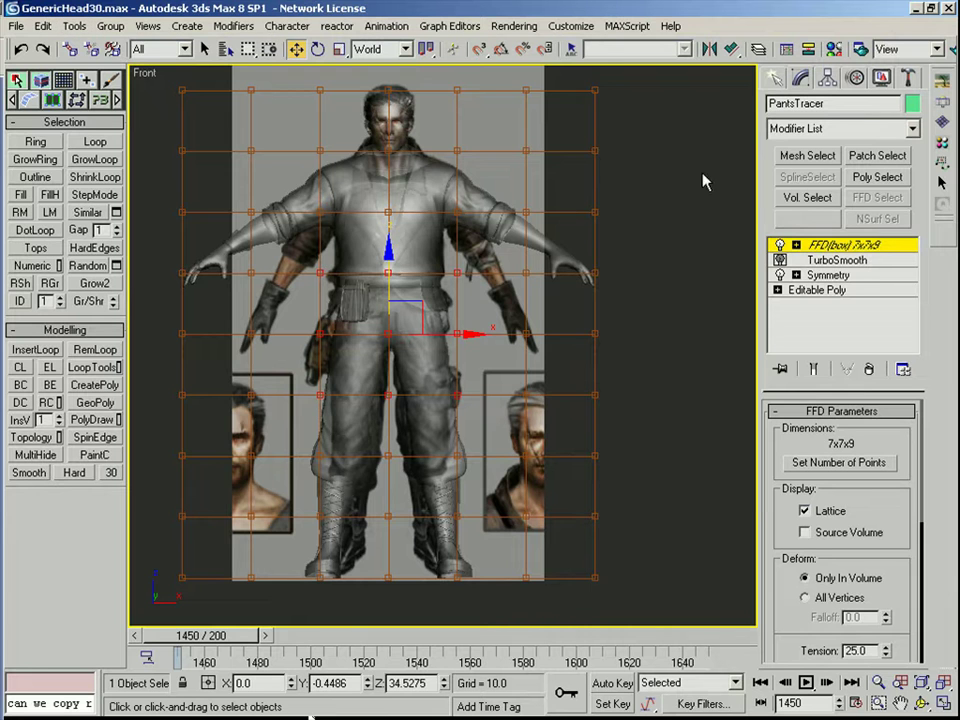
middle_drag(574, 190, 564, 260)
key(1)
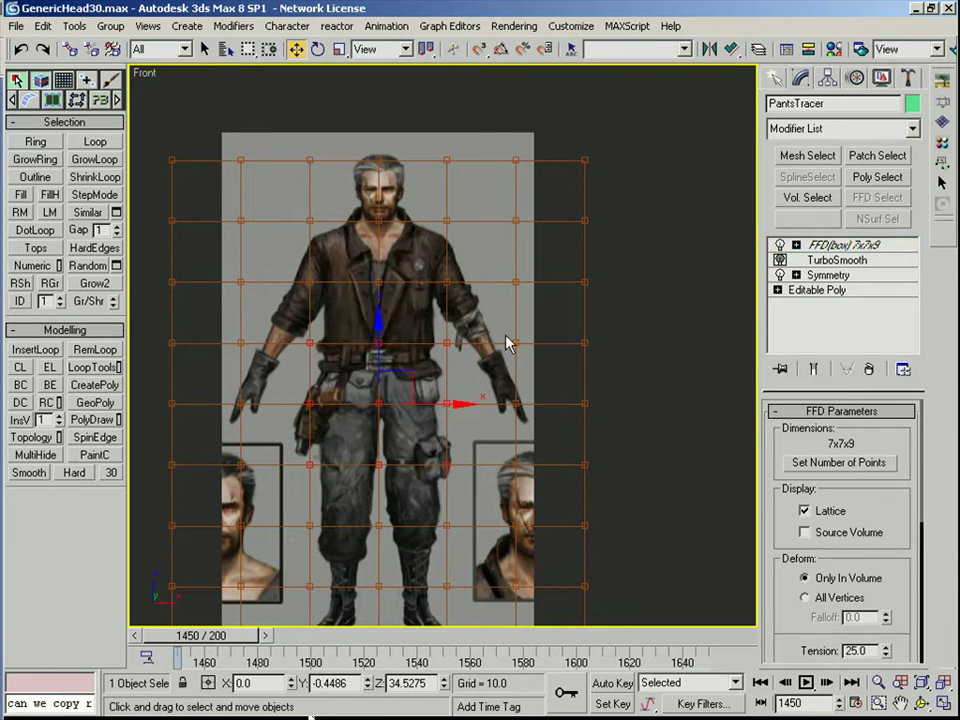
Step: Isolate the jacket, the pants and the front reference plane, and frame them in the Front view
right_click(573, 299)
click(620, 250)
click(401, 411)
alt+middle_drag(416, 417, 430, 422)
ctrl+click(490, 137)
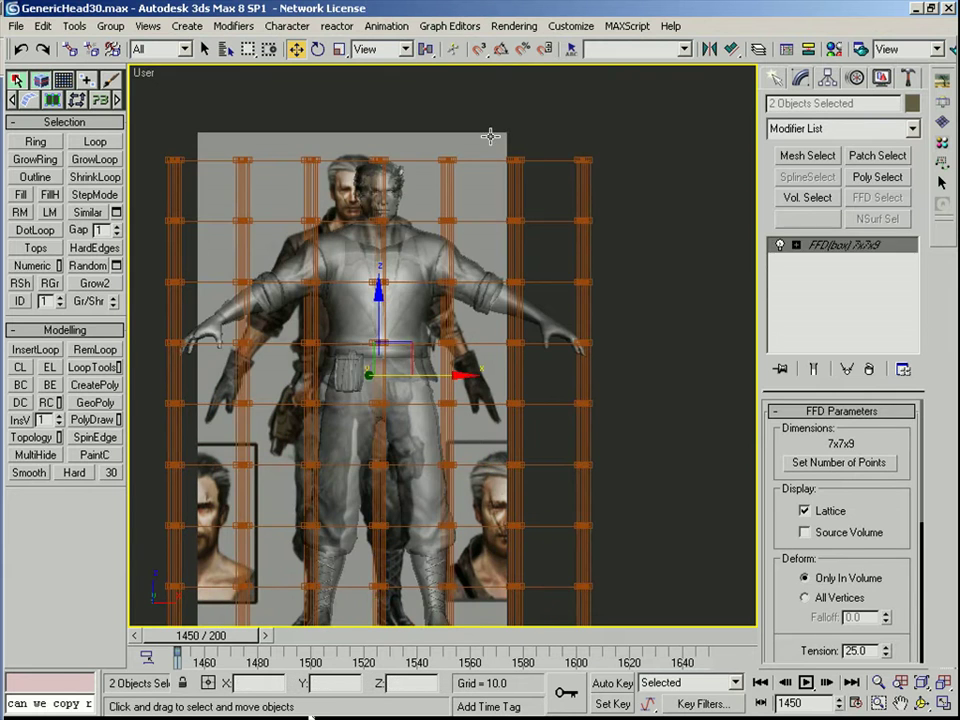
ctrl+click(490, 137)
key(alt+q)
key(f)
key(z)
middle_drag(607, 355, 599, 315)
Step: Move the central waist and hip control points of the pants' FFD lattice slightly down to match the reference
click(599, 315)
click(462, 325)
scroll(462, 325, up, 2)
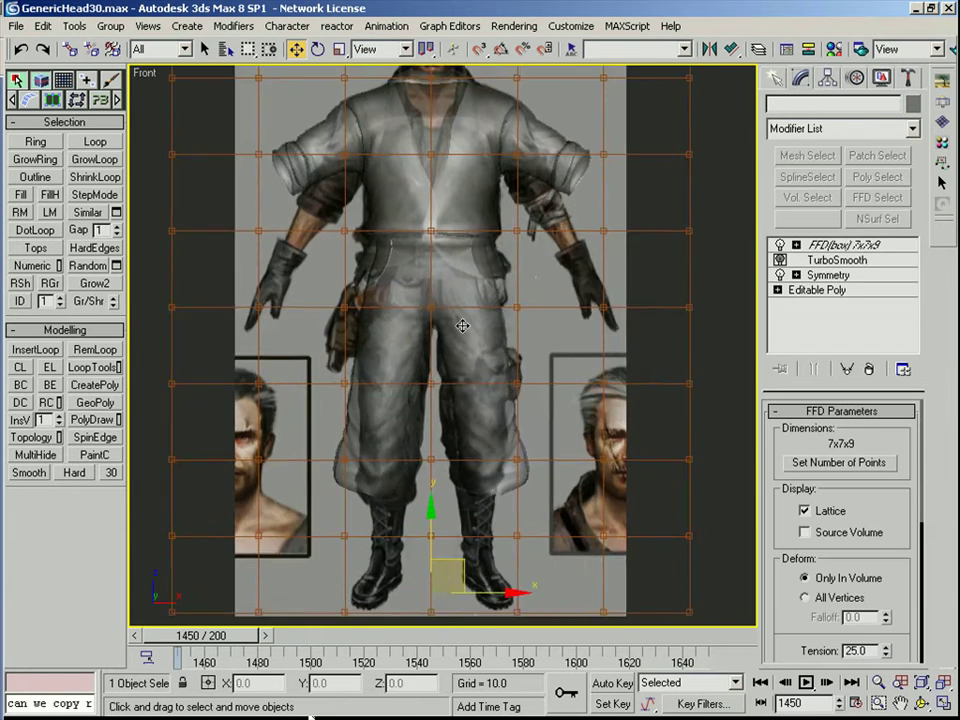
middle_drag(462, 325, 446, 399)
key(1)
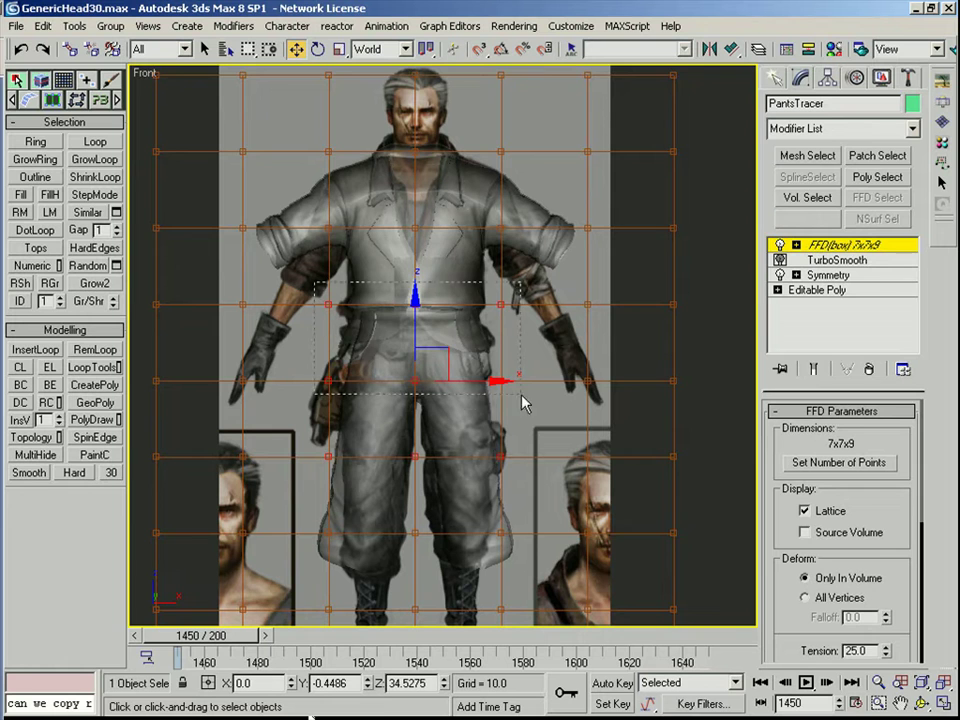
drag(521, 395, 521, 396)
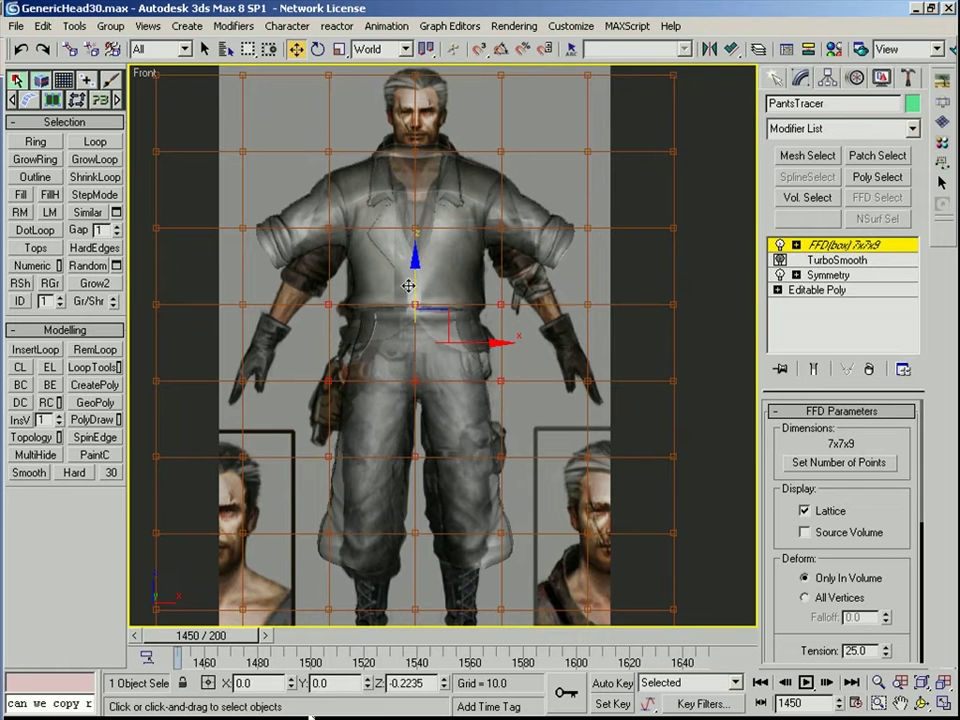
drag(408, 286, 408, 286)
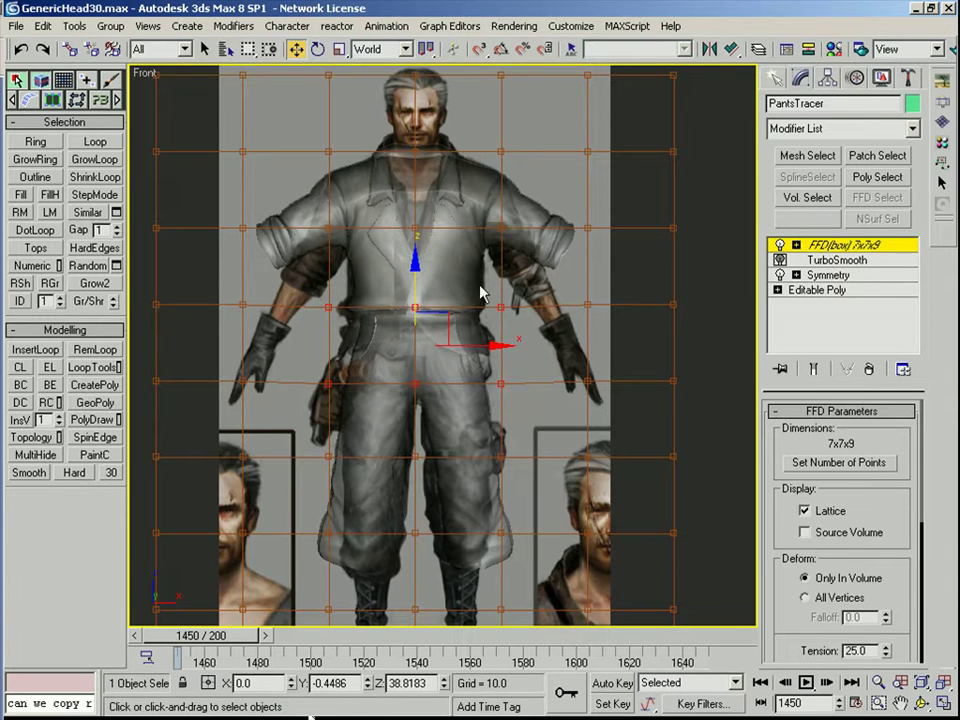
Step: Move the lattice control points at both sides of the chest slightly outward along X
drag(508, 232, 490, 214)
drag(550, 228, 552, 228)
drag(304, 262, 346, 226)
drag(406, 228, 402, 228)
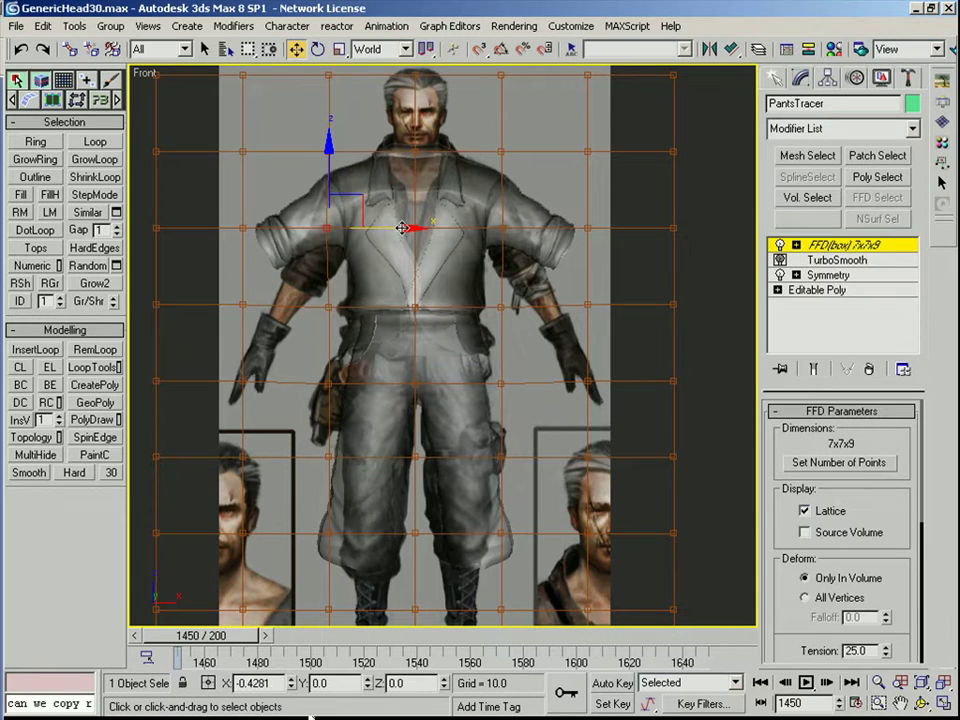
Step: Leave control-point editing of the FFD lattice and end the isolation of the jacket, pants and front plane
middle_drag(437, 417, 437, 258)
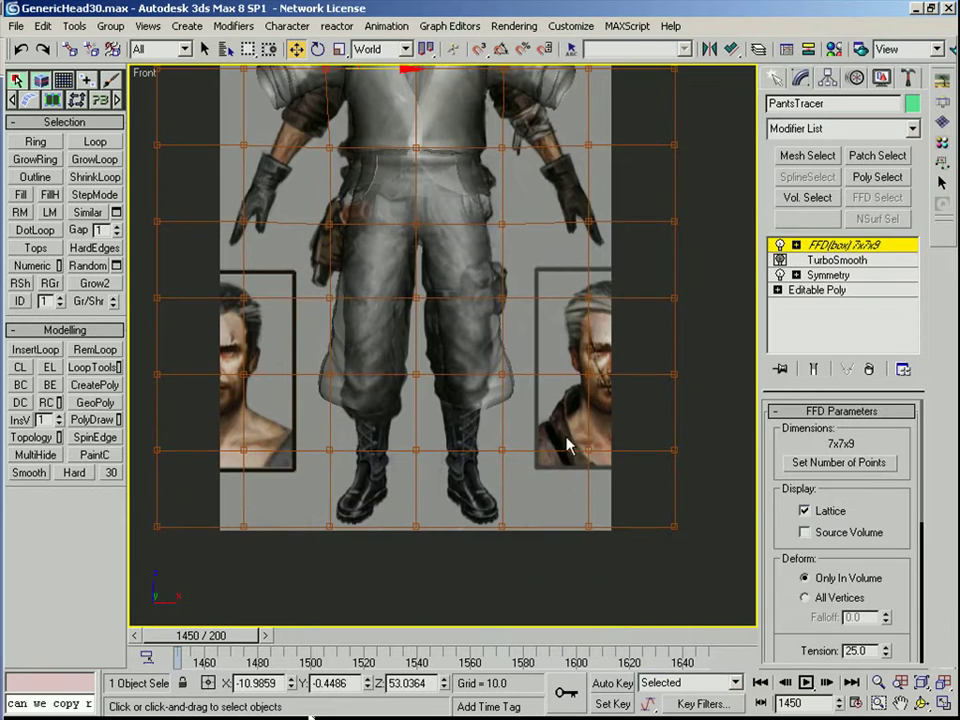
drag(625, 437, 624, 462)
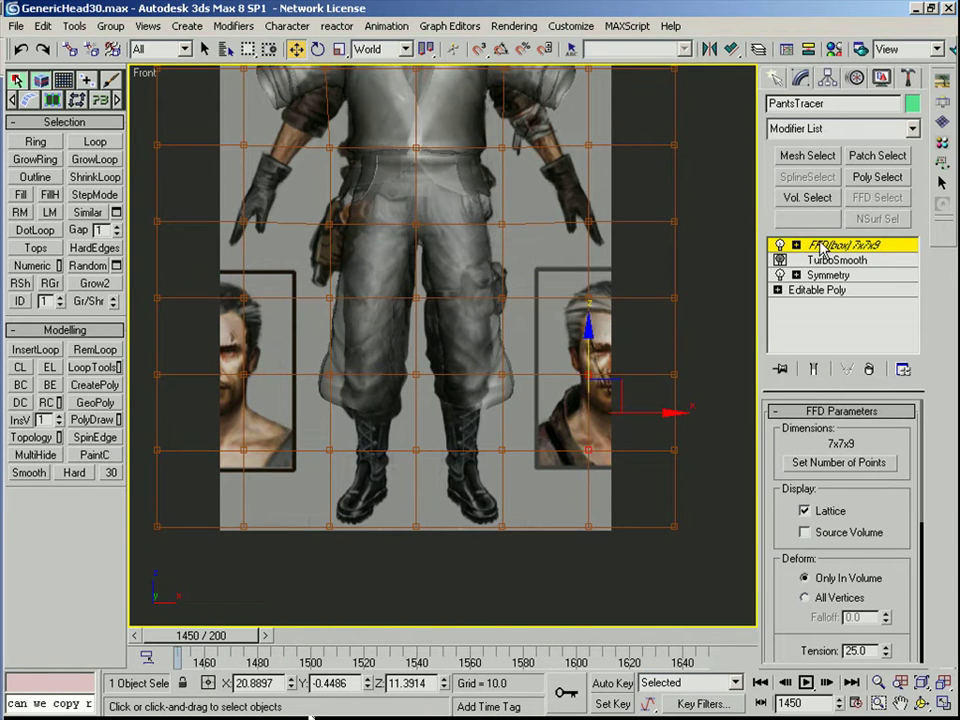
key(1)
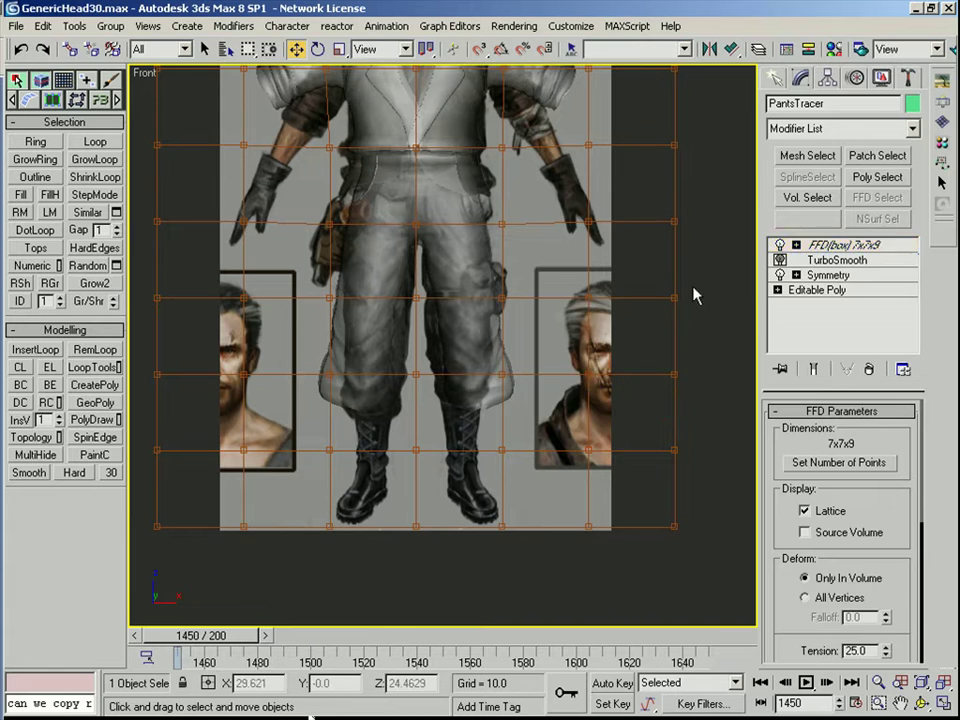
click(623, 338)
right_click(673, 337)
click(707, 286)
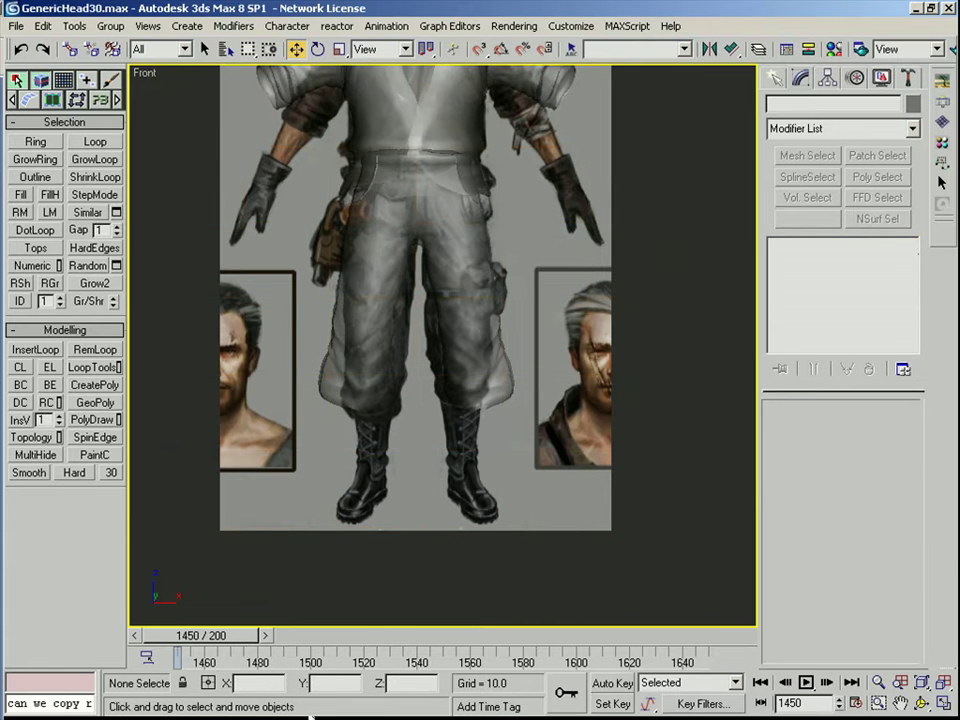
click(500, 415)
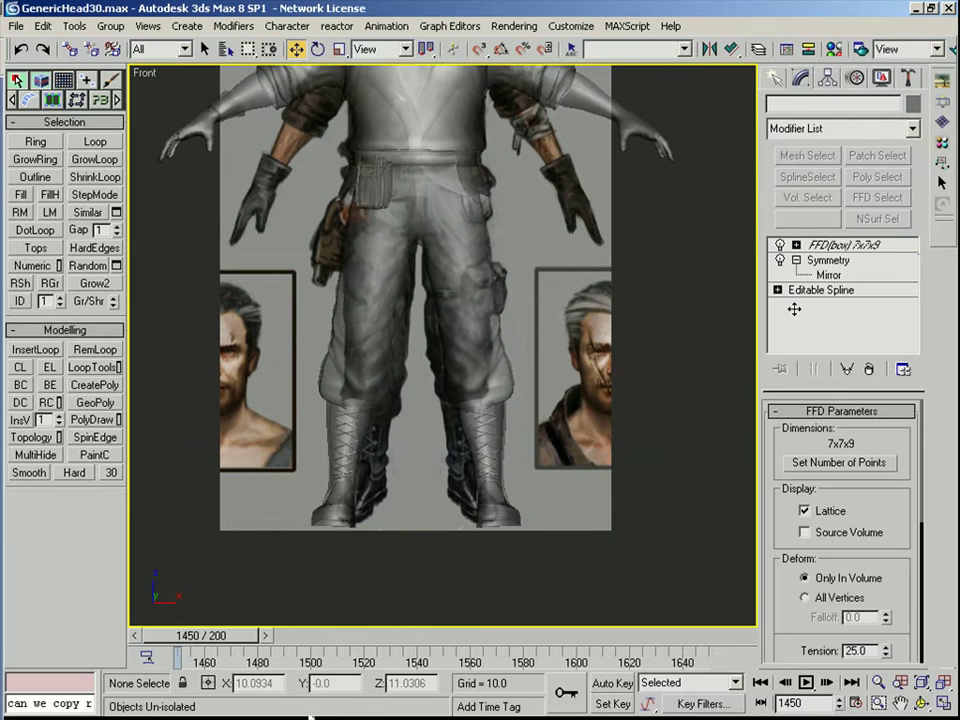
Step: Isolate the trousers and boots, and unhide the reference planes Plane01 and Plane02
click(510, 606)
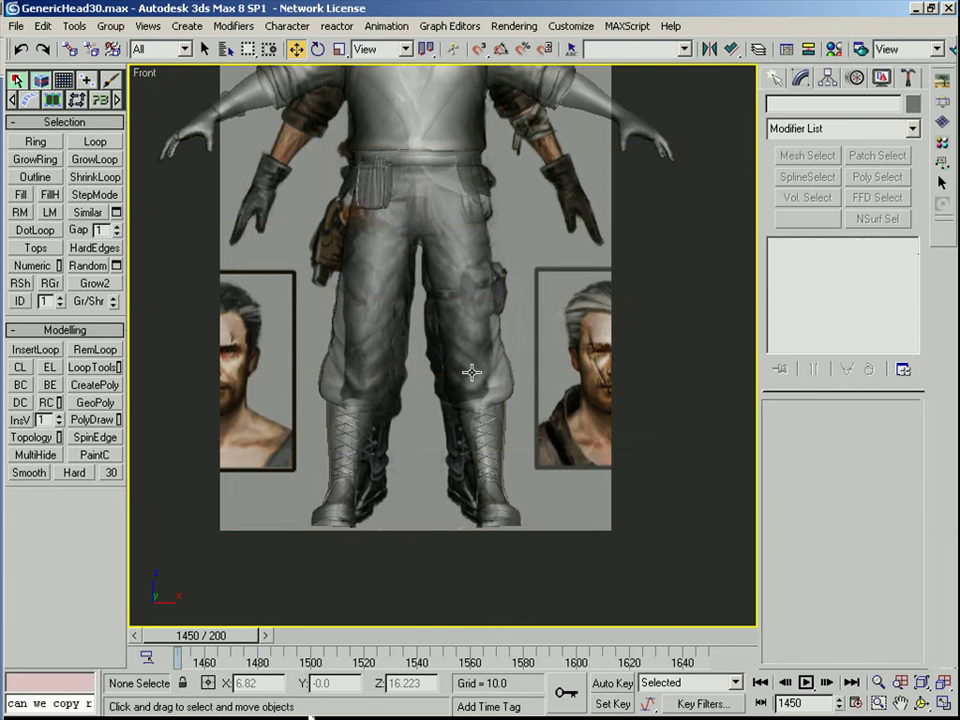
click(472, 372)
ctrl+click(513, 518)
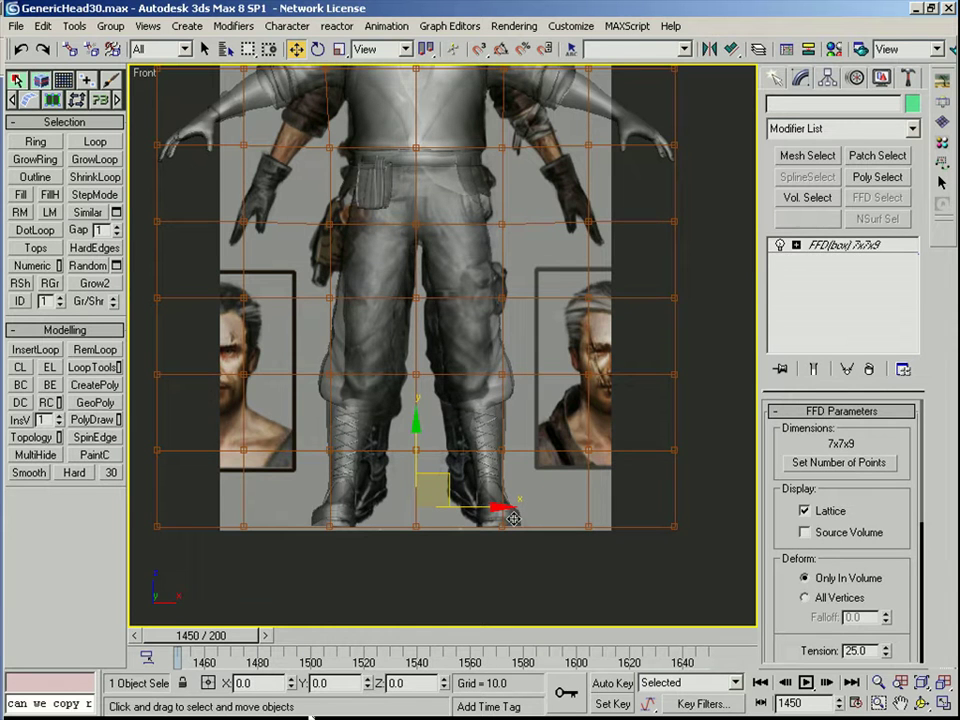
key(alt+q)
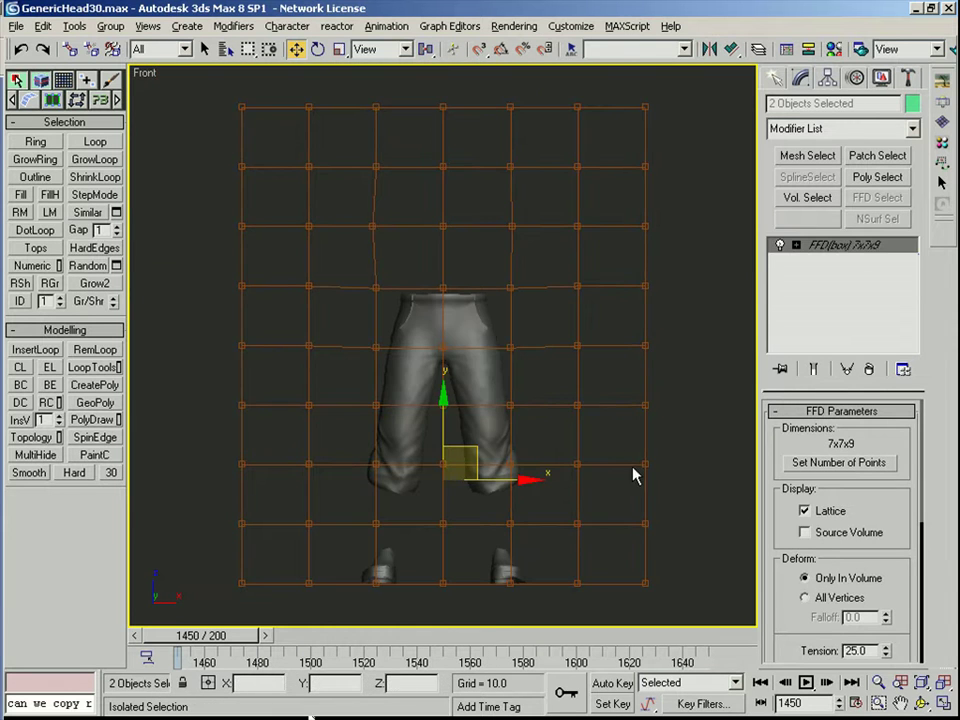
right_click(686, 464)
click(722, 393)
drag(360, 388, 341, 401)
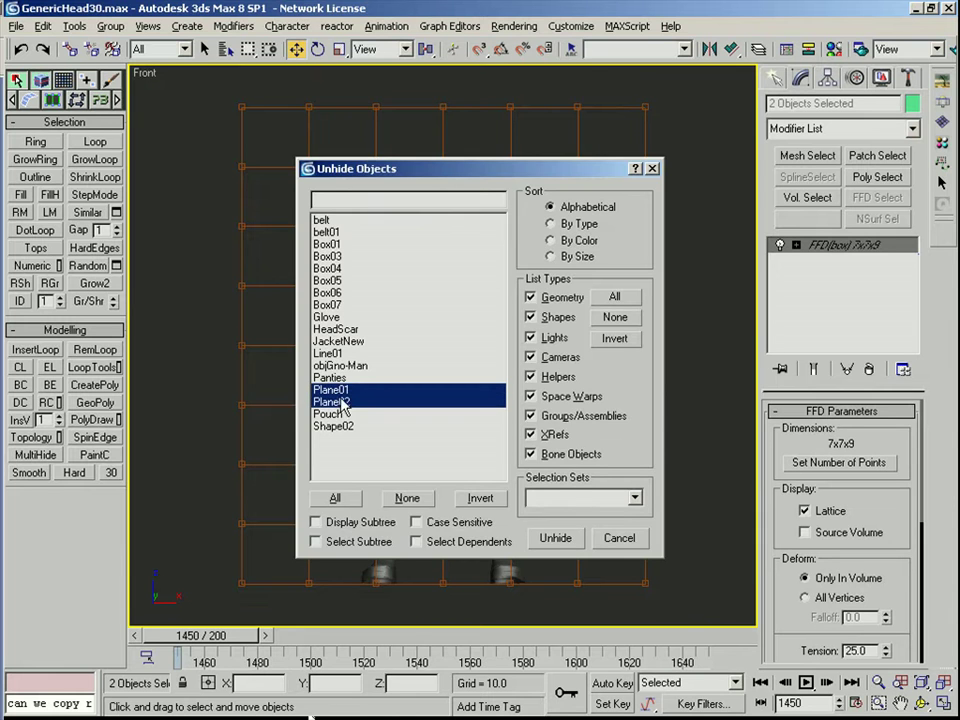
click(570, 541)
Step: Raise the lower rows of FFD lattice control points slightly to match the feet to the reference image
middle_drag(527, 486, 496, 463)
click(839, 250)
key(1)
drag(655, 594, 205, 532)
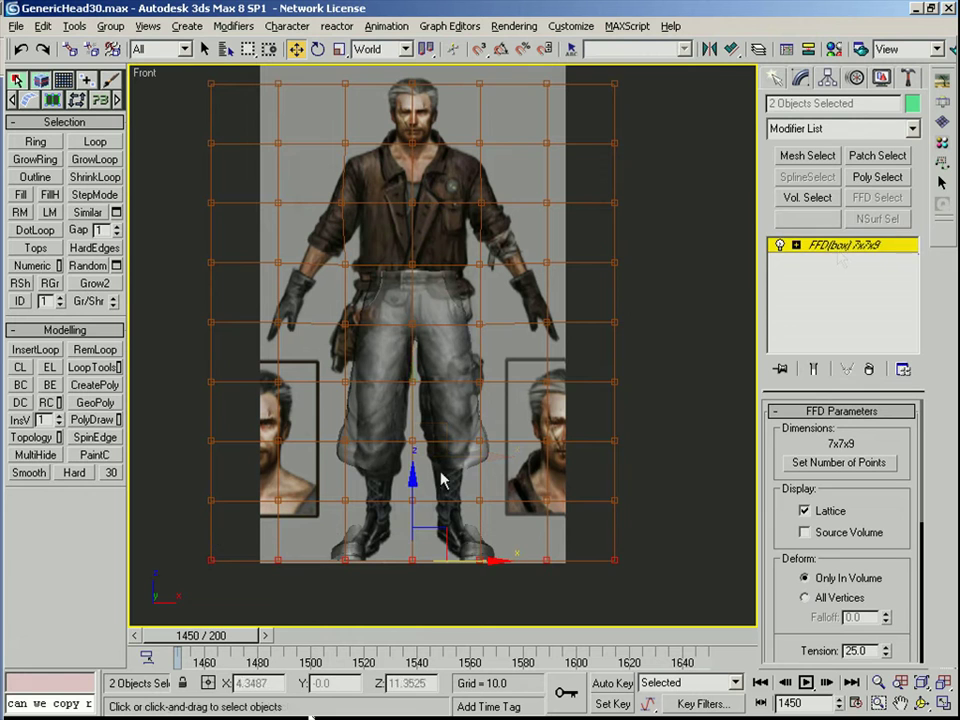
drag(418, 497, 413, 484)
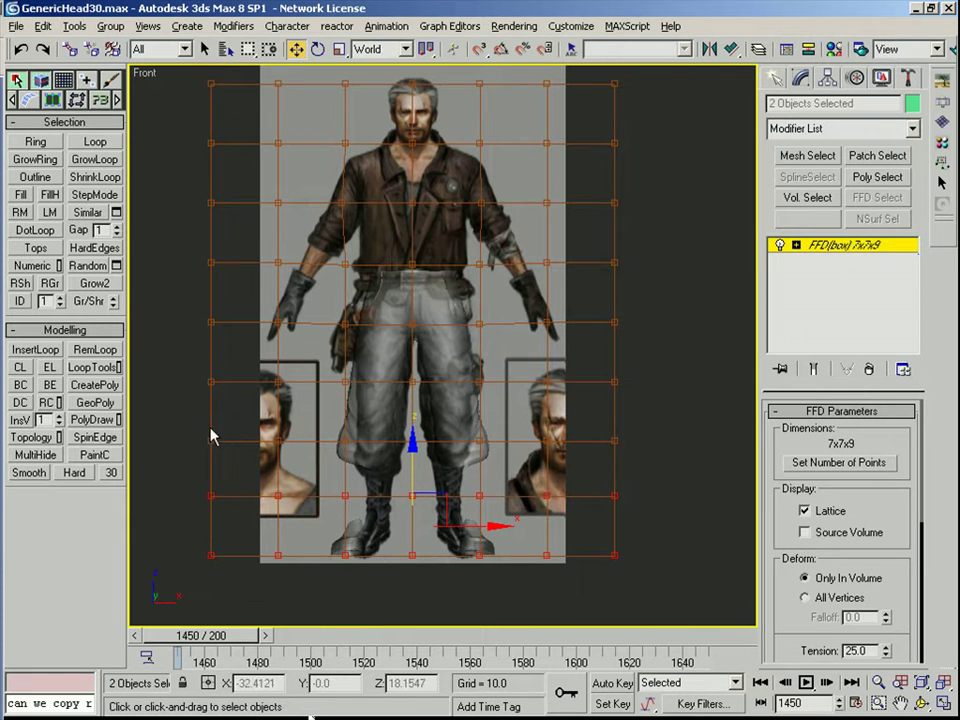
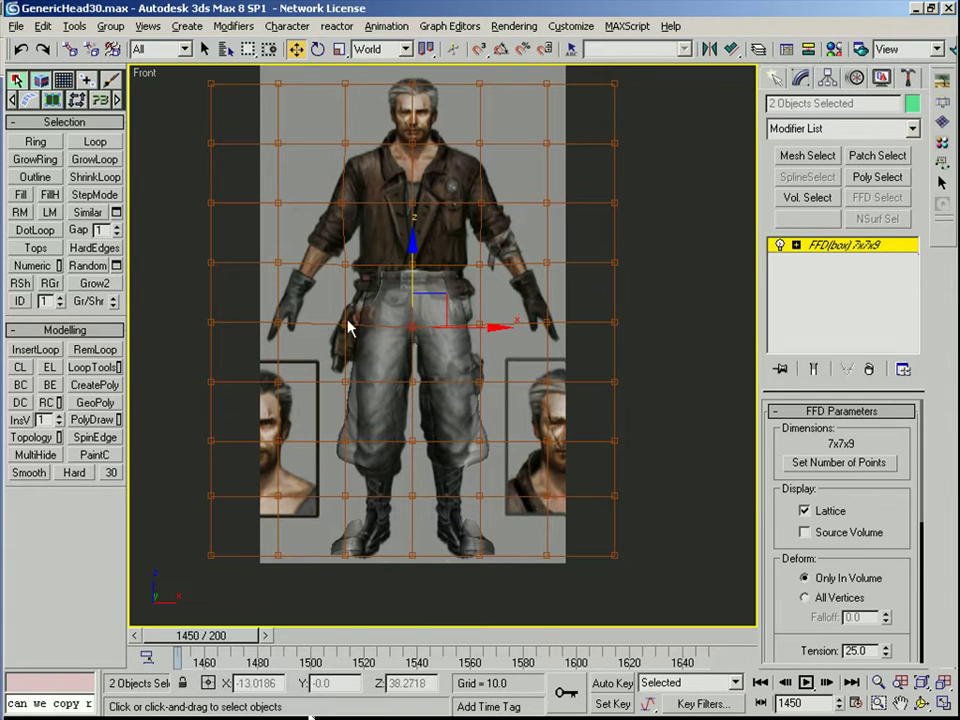
Step: Widen the trousers at the waist by scaling the FFD control points on both sides outward horizontally
ctrl+click(345, 268)
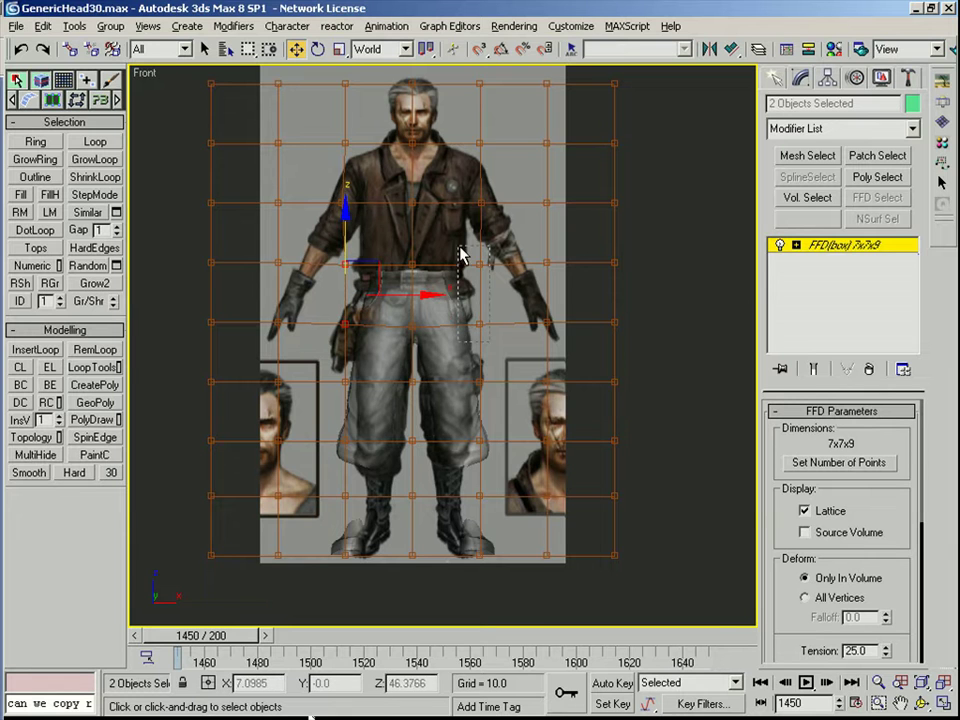
key(r)
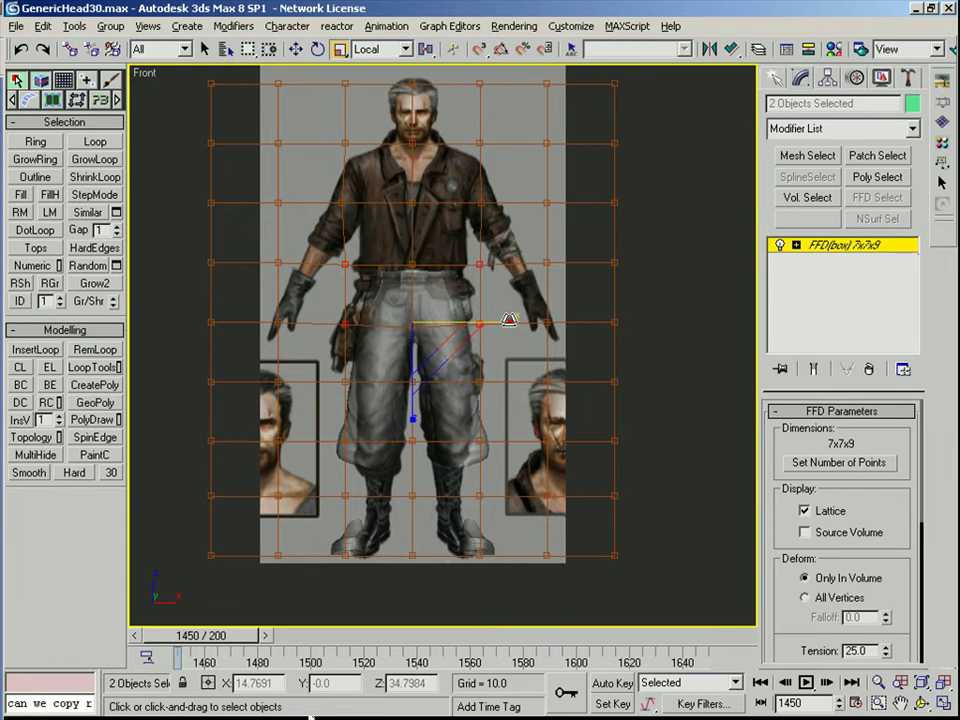
drag(509, 320, 511, 319)
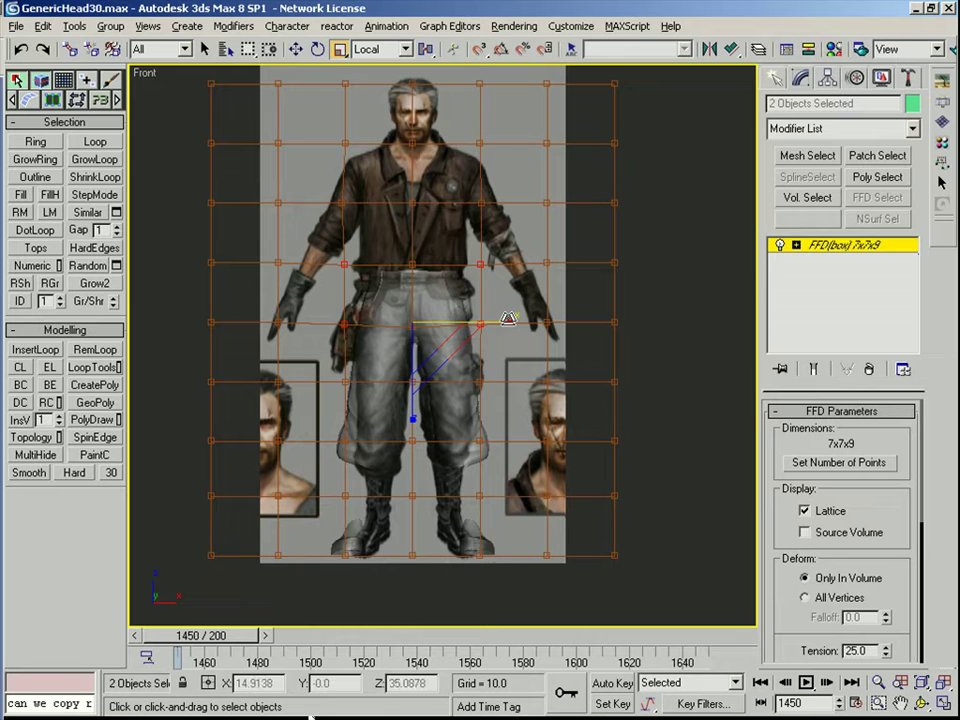
alt+drag(282, 298, 520, 359)
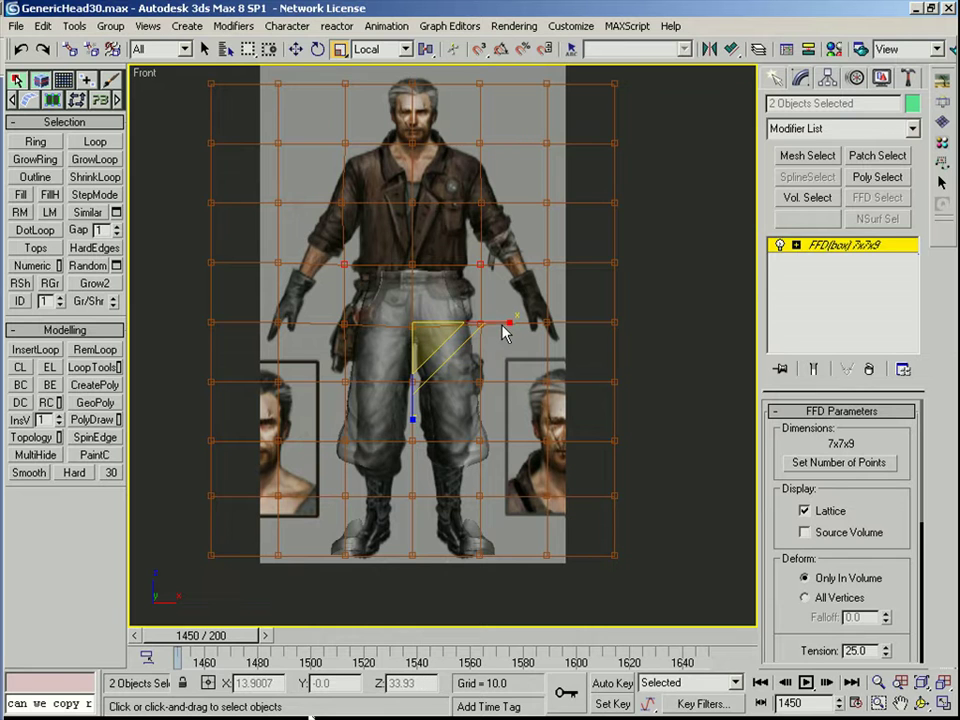
key(1)
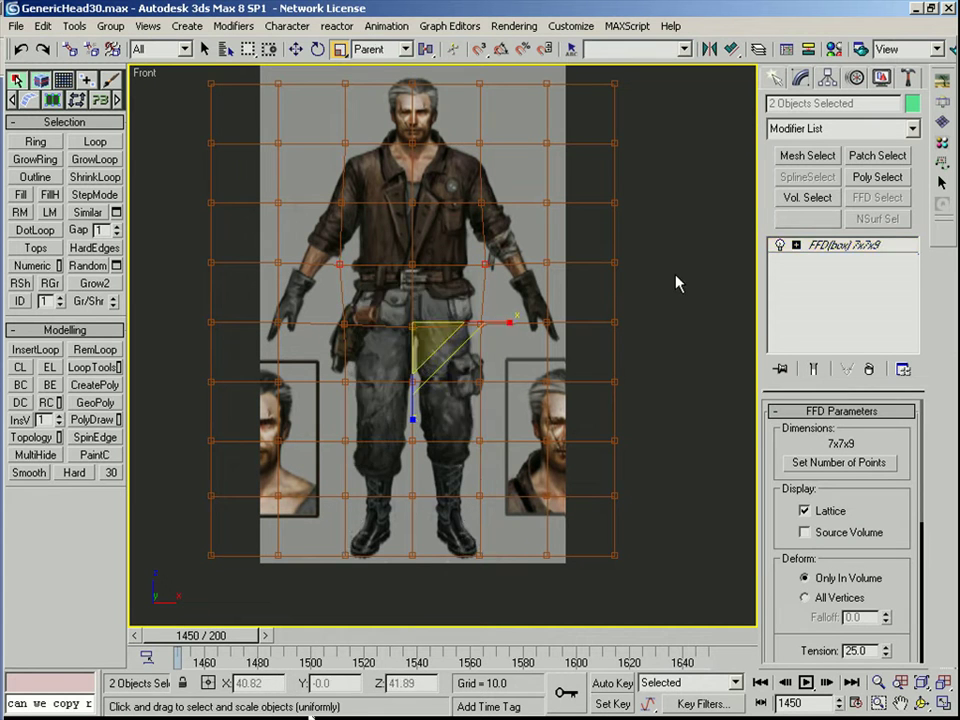
Step: Bring back the rest of the character, hide the reference planes, and select the guy selection set
click(675, 275)
click(529, 431)
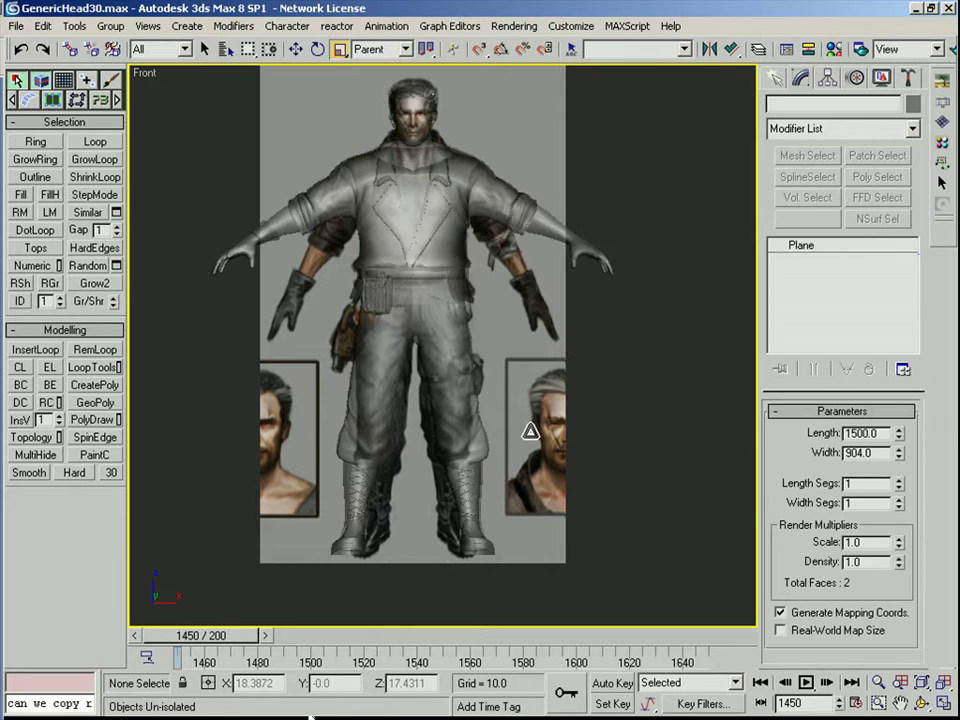
right_click(527, 430)
click(548, 408)
scroll(549, 418, down, 4)
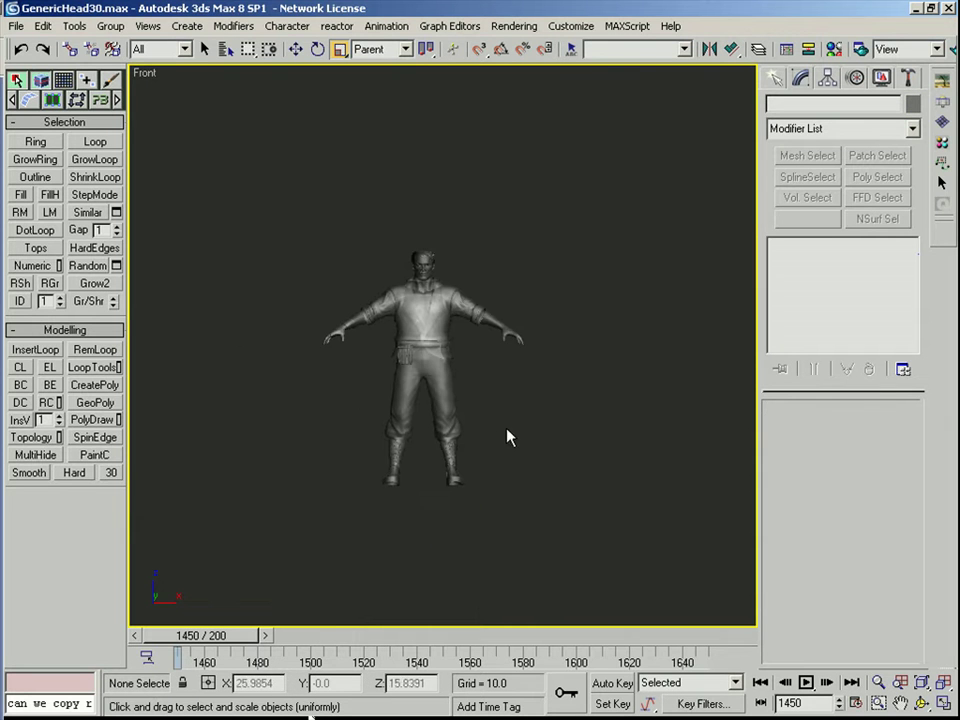
click(684, 48)
click(615, 76)
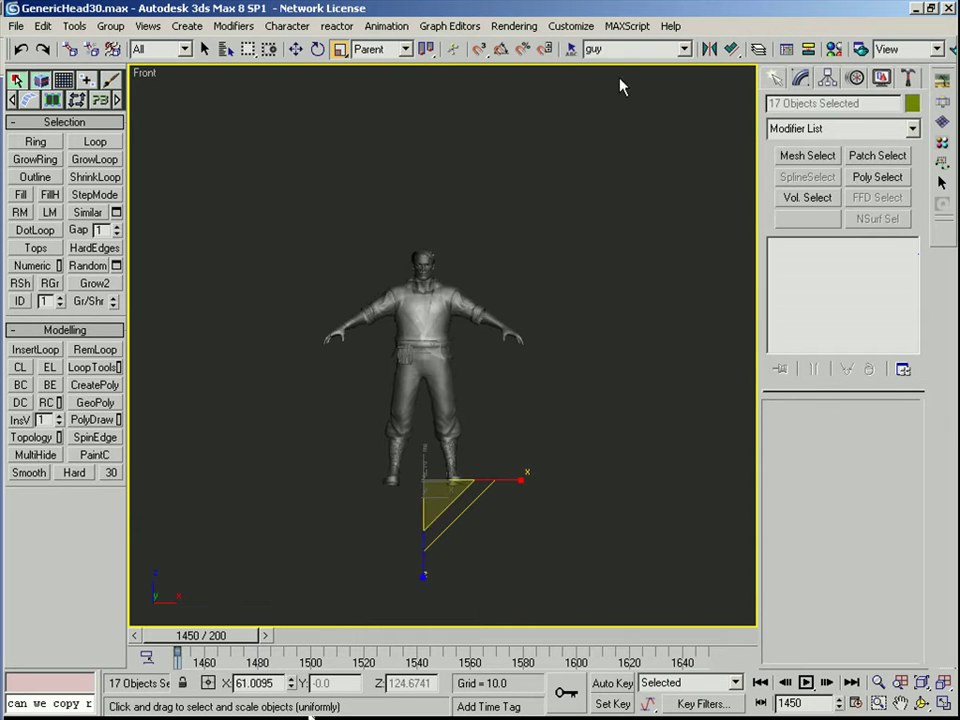
Step: Cap the open border along the bottom of the boot's sole
right_click(503, 398)
click(438, 493)
click(542, 610)
scroll(467, 392, up, 5)
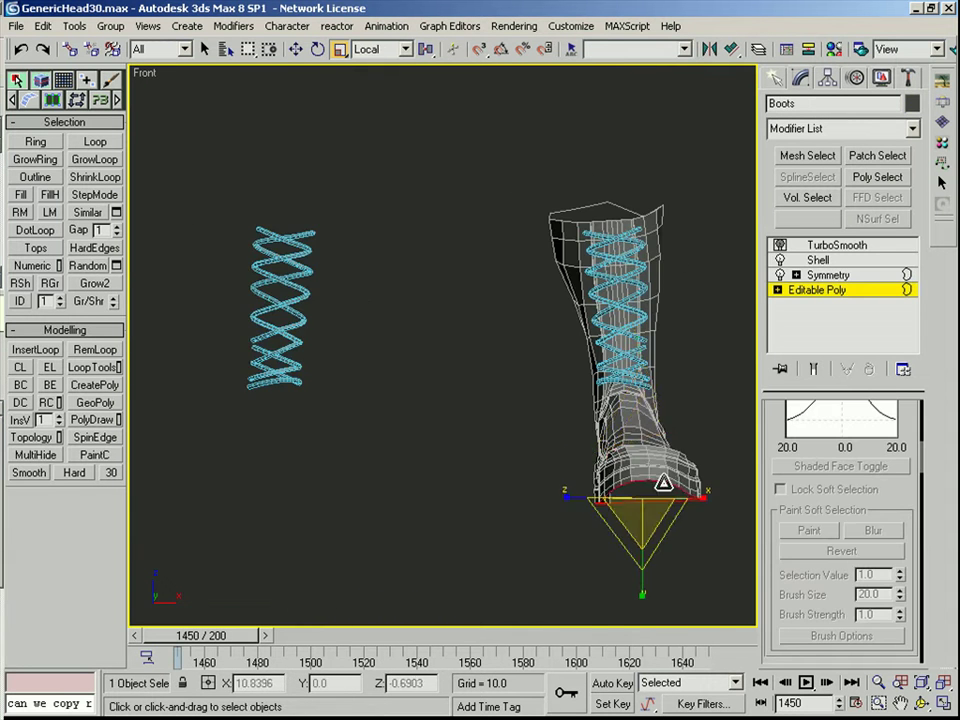
scroll(662, 480, up, 3)
alt+middle_drag(657, 440, 752, 400)
drag(812, 474, 843, 562)
scroll(850, 542, down, 6)
click(868, 535)
alt+middle_drag(585, 492, 556, 350)
key(4)
scroll(514, 321, up, 1)
Step: Connect two opposite vertices across the arch of the capped sole with a new edge
key(1)
click(376, 571)
alt+middle_drag(390, 560, 480, 170)
scroll(440, 262, down, 1)
middle_drag(480, 170, 364, 378)
click(354, 362)
scroll(375, 373, up, 2)
middle_drag(450, 214, 462, 273)
click(444, 371)
scroll(462, 273, down, 1)
click(310, 471)
ctrl+click(488, 516)
middle_drag(486, 516, 520, 344)
key(ctrl+shift+e)
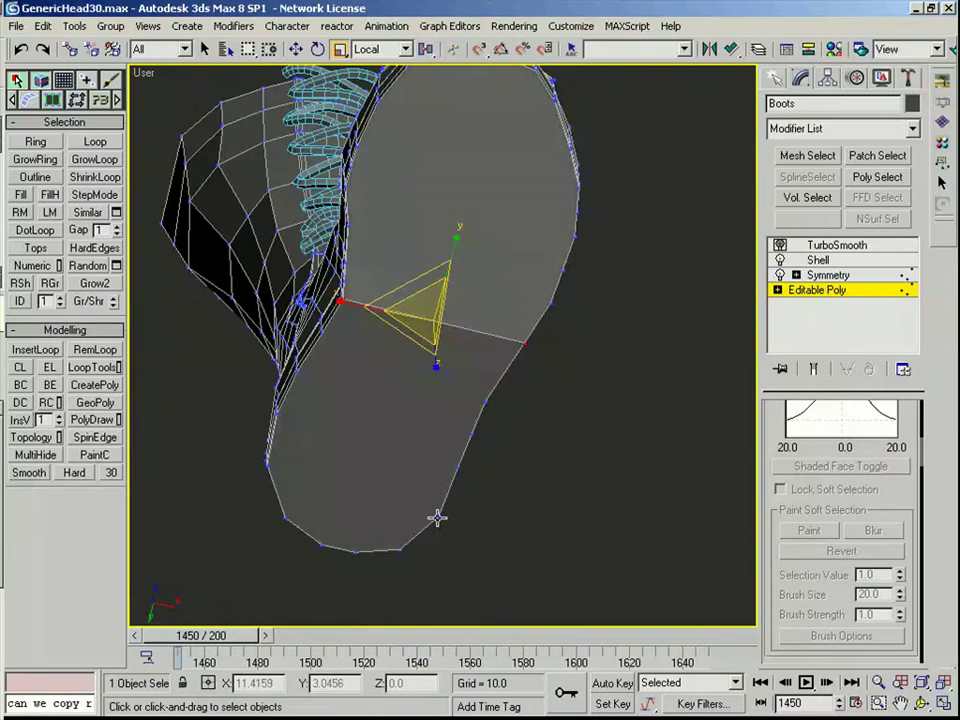
Step: Connect four pairs of opposite vertices across the sole between the heel and the arch
click(437, 517)
ctrl+click(267, 468)
alt+middle_drag(269, 474, 313, 469)
key(ctrl+shift+e)
click(303, 407)
click(482, 470)
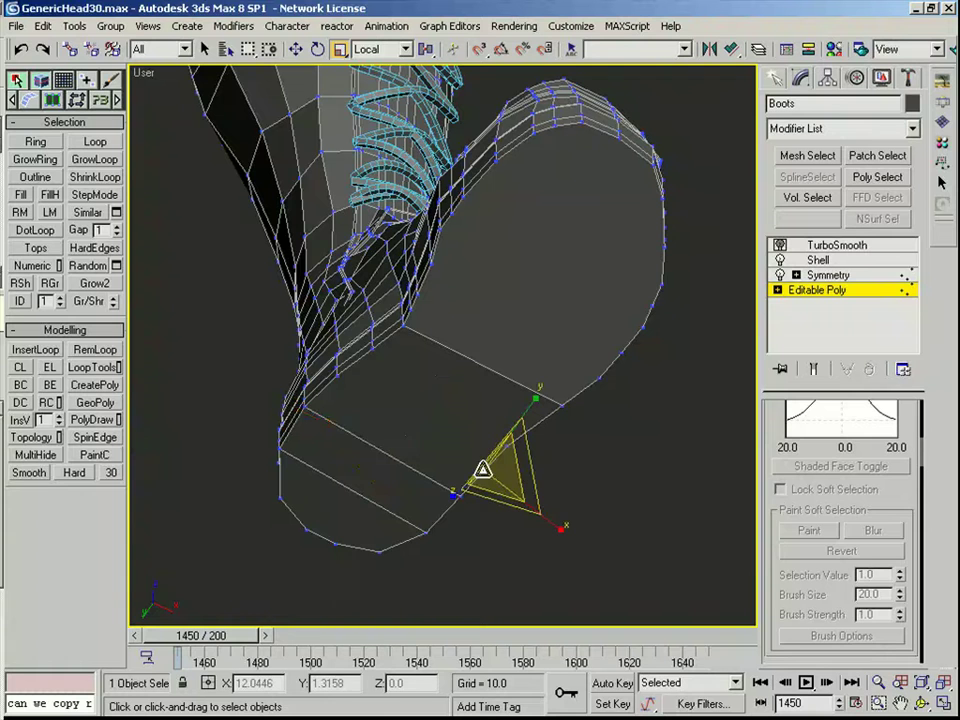
ctrl+click(338, 377)
key(ctrl+shift+e)
click(372, 350)
ctrl+click(508, 445)
key(ctrl+shift+e)
Step: Connect two more pairs of opposite vertices across the sole just forward of the arch
click(599, 377)
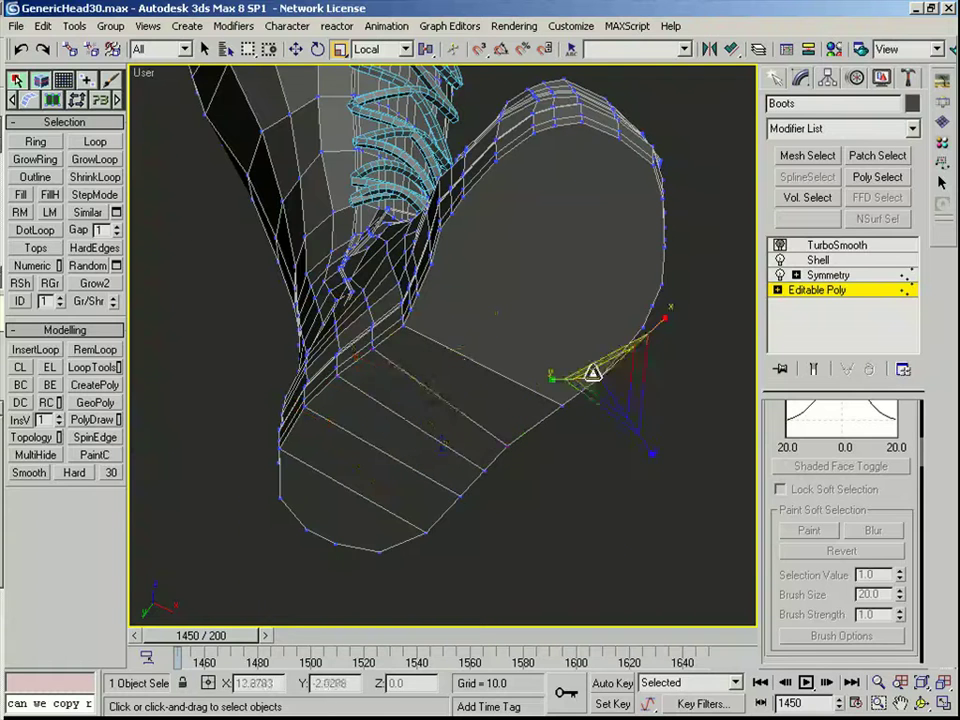
middle_drag(593, 373, 559, 458)
ctrl+click(381, 393)
key(ctrl+shift+e)
click(385, 382)
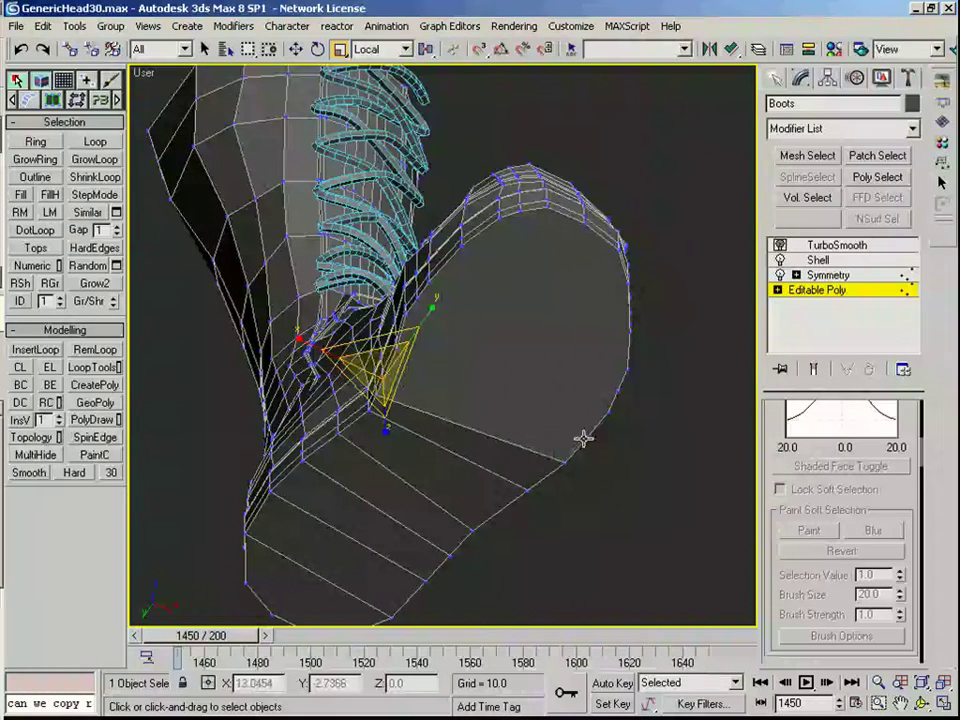
click(604, 412)
ctrl+click(397, 356)
alt+middle_drag(397, 356, 483, 417)
key(ctrl+z)
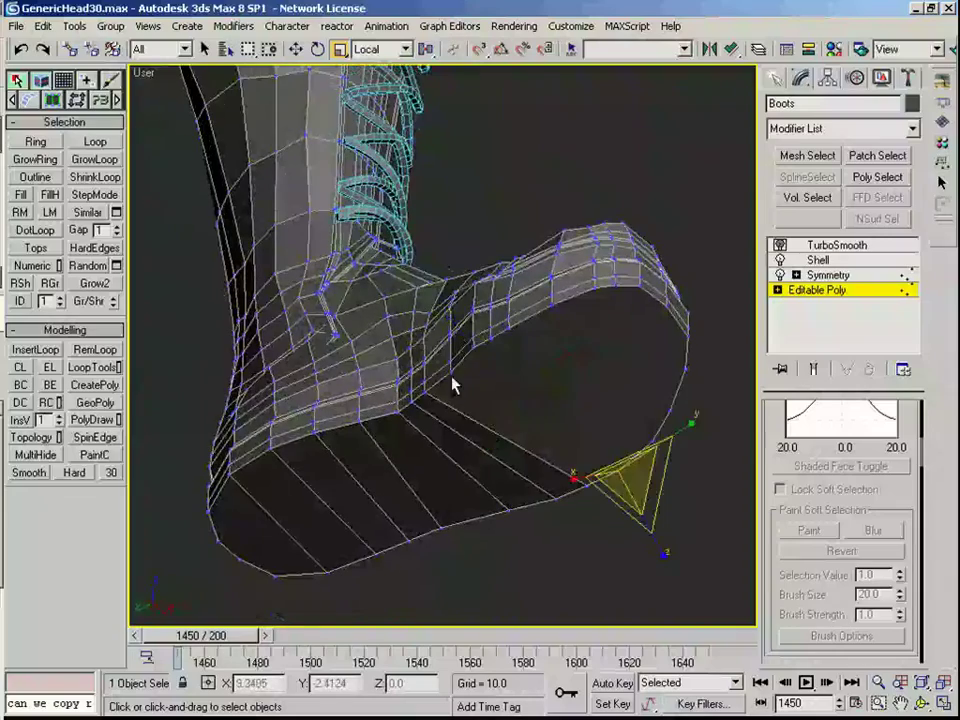
ctrl+click(452, 376)
key(ctrl+shift+e)
Step: Follow the edge loops on the side of the boot and connect two further vertex pairs across the ball of the sole
click(476, 347)
key(2)
click(471, 332)
key(alt+l)
alt+middle_drag(545, 370, 461, 433)
click(397, 390)
alt+middle_drag(362, 416, 322, 474)
key(1)
click(393, 415)
ctrl+click(236, 519)
key(ctrl+shift+e)
click(389, 396)
ctrl+click(222, 508)
key(ctrl+shift+e)
Step: Connect the opposite vertices across the toe area of the sole
middle_drag(226, 508, 314, 489)
scroll(420, 385, up, 3)
click(431, 369)
click(428, 366)
middle_drag(428, 366, 556, 289)
alt+middle_drag(398, 420, 336, 488)
click(300, 428)
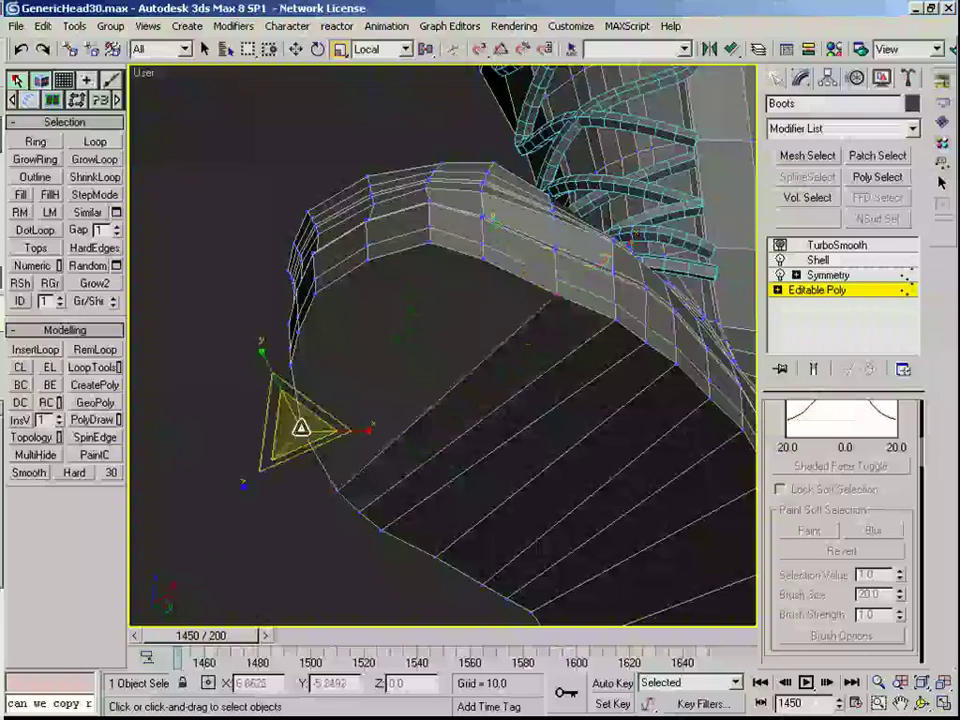
ctrl+click(481, 260)
key(ctrl+shift+e)
Step: Select the ring of cross edges on the sole and connect them with a lengthwise centre line
key(2)
click(377, 367)
key(alt+r)
scroll(377, 367, down, 4)
key(ctrl+shift+e)
key(1)
Step: Connect the front end of the sole's centre line to the rim of the toe
click(575, 490)
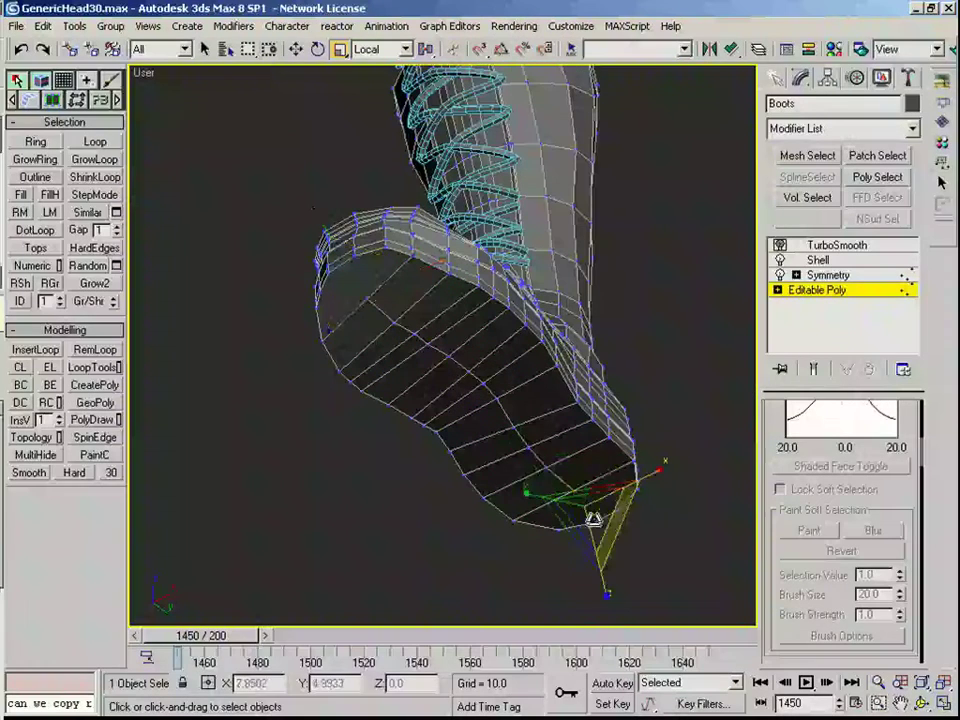
click(368, 299)
ctrl+click(329, 271)
alt+middle_drag(424, 310, 500, 252)
scroll(500, 252, up, 4)
Step: Cut a new edge across the tip of the toe between opposite rim vertices, using vertex snapping
right_click(352, 289)
click(374, 307)
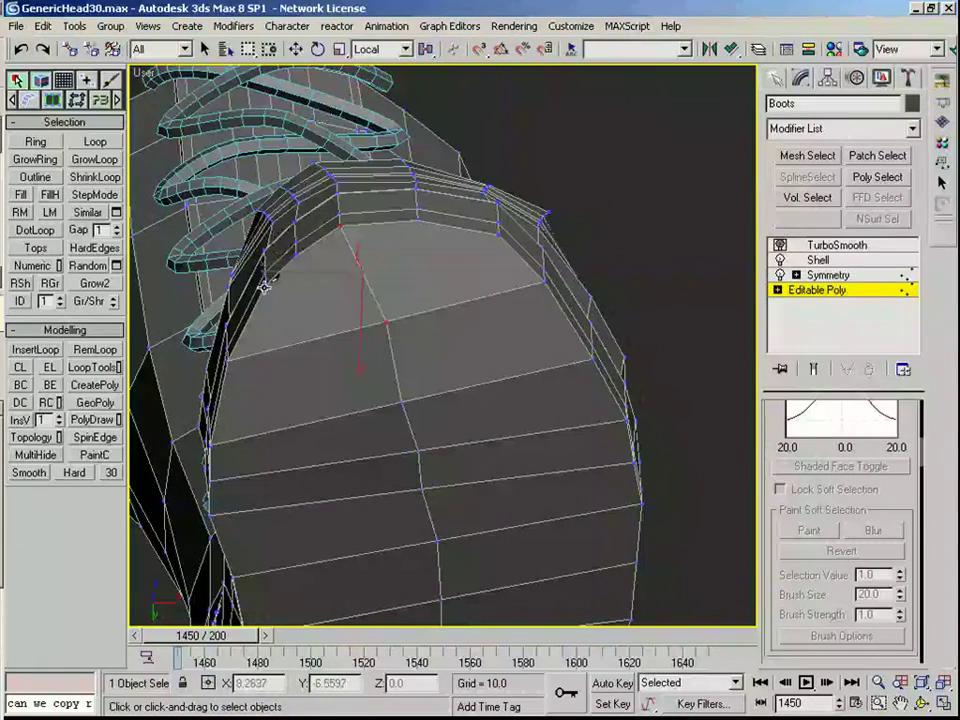
key(s)
click(266, 285)
click(494, 236)
right_click(491, 237)
scroll(410, 424, down, 4)
middle_drag(415, 510, 405, 190)
scroll(405, 404, up, 4)
scroll(477, 385, down, 4)
right_click(443, 364)
Step: Select a ring of edges around the boot's heel and connect them with a new edge loop
middle_drag(443, 364, 373, 371)
scroll(373, 371, up, 2)
key(2)
click(324, 315)
key(1)
key(2)
key(1)
middle_drag(386, 500, 494, 498)
click(343, 514)
ctrl+click(373, 457)
scroll(385, 505, up, 3)
key(2)
click(324, 467)
middle_drag(354, 488, 503, 498)
ctrl+click(370, 495)
click(392, 411)
click(394, 461)
key(alt+r)
middle_drag(421, 325, 424, 420)
key(ctrl+shift+e)
Step: Nudge the vertical edge loop at the heel sideways to adjust its spacing, and preview the modifier stack's end result
alt+middle_drag(424, 510, 410, 450)
click(435, 379)
key(alt+l)
alt+middle_drag(435, 379, 374, 455)
key(w)
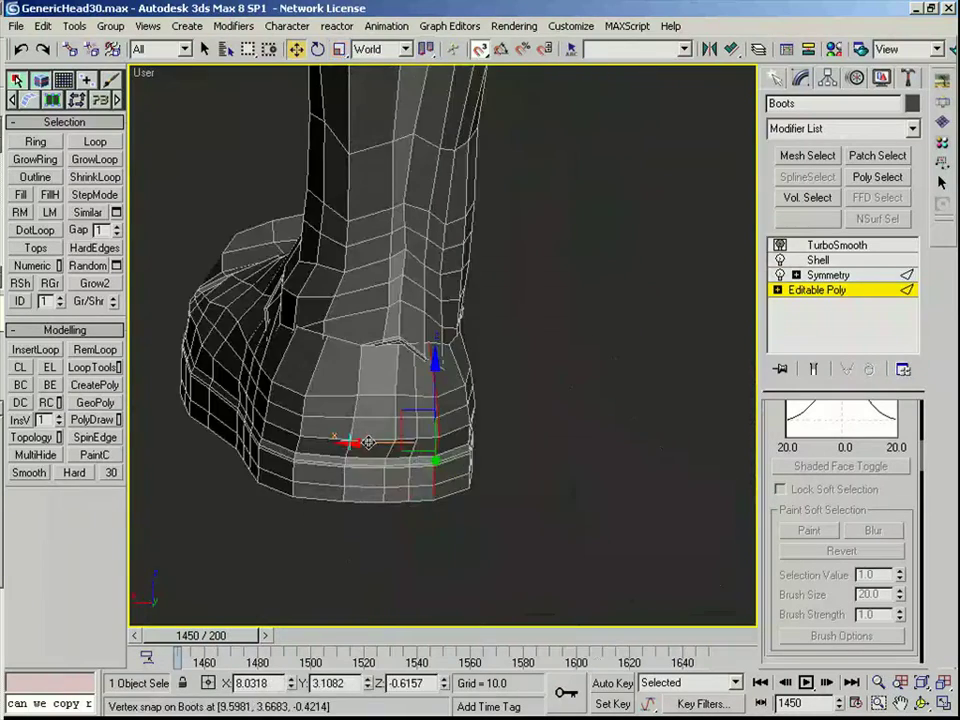
click(317, 364)
key(alt+l)
alt+middle_drag(317, 364, 272, 435)
drag(240, 435, 250, 434)
alt+middle_drag(246, 434, 350, 365)
click(814, 369)
middle_drag(495, 407, 670, 346)
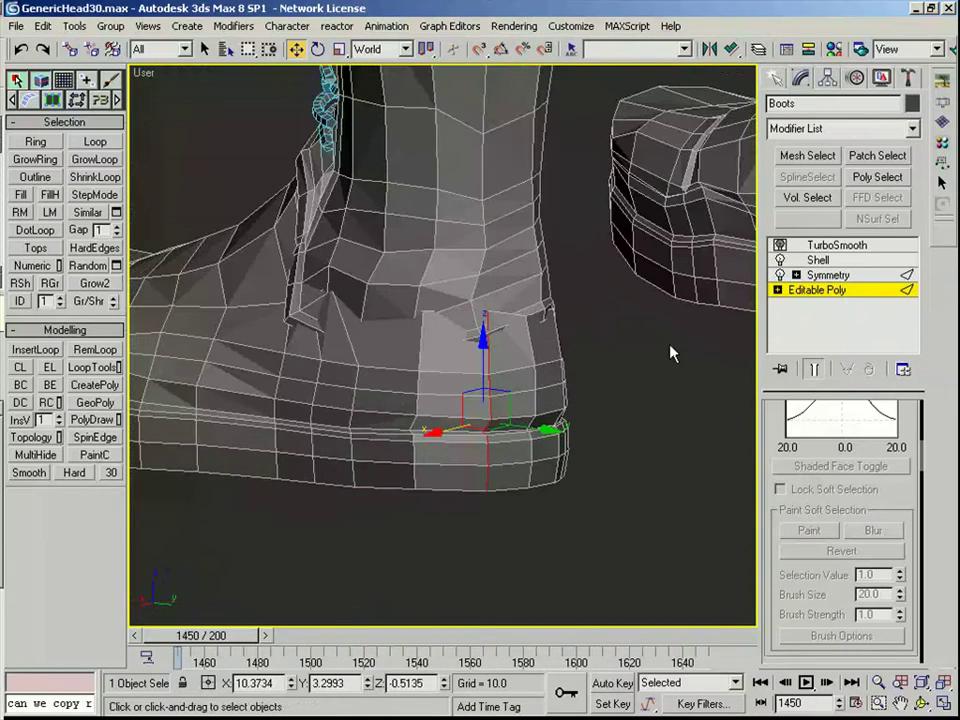
click(817, 368)
Step: Select two polygons on the side of the boot's heel, beside the upper seam, and nudge them slightly
alt+middle_drag(508, 343, 456, 391)
key(4)
click(399, 380)
ctrl+click(451, 368)
drag(456, 391, 454, 390)
Step: Select the edge at the gap in the heel's side seam and nudge it to even out the surrounding faces
alt+middle_drag(454, 390, 479, 371)
key(2)
click(428, 382)
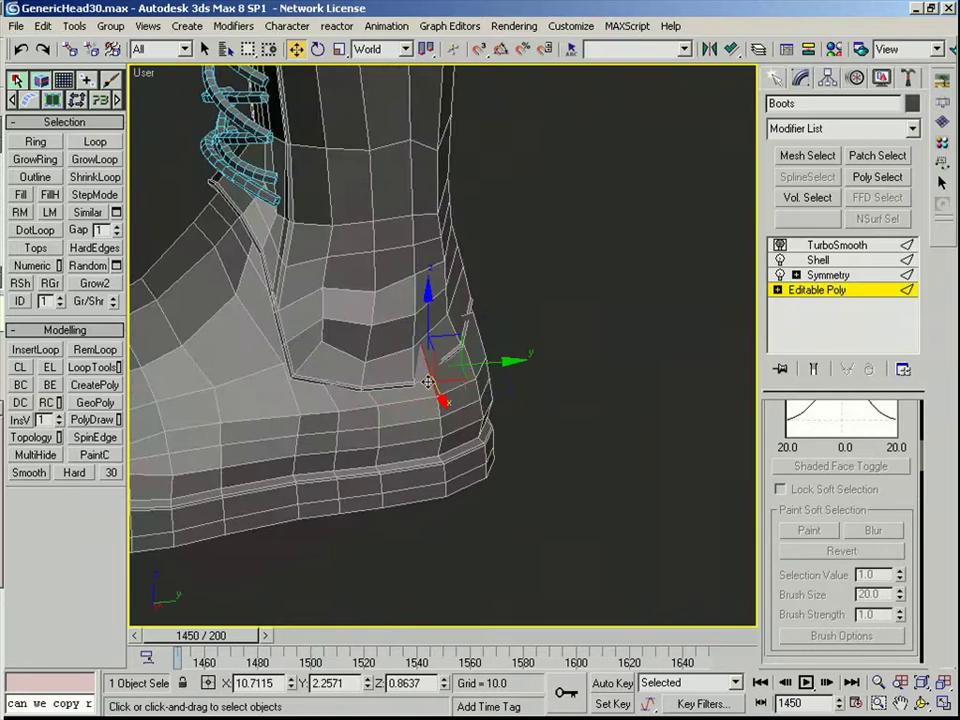
drag(442, 400, 436, 389)
alt+middle_drag(482, 388, 450, 391)
Step: Select an edge along the seam at the back of the heel and lower it slightly
click(525, 361)
middle_drag(525, 363, 369, 392)
scroll(369, 392, up, 3)
click(374, 364)
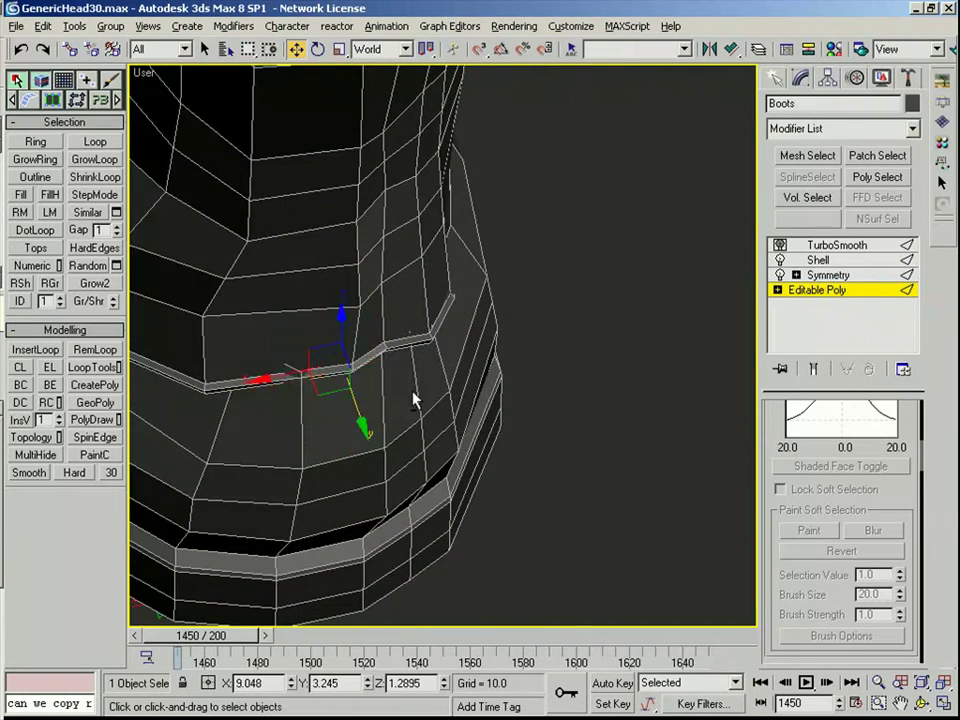
alt+middle_drag(414, 399, 379, 328)
alt+middle_drag(351, 409, 357, 345)
drag(364, 311, 364, 316)
Step: Select the next edge near the end of the heel seam and shift it slightly to improve the edge flow
scroll(439, 363, down, 3)
alt+middle_drag(439, 363, 407, 381)
scroll(407, 313, up, 4)
click(454, 356)
alt+middle_drag(454, 356, 429, 339)
drag(440, 331, 435, 328)
Step: Scale, lower and rotate the selected heel edge to follow the line of the seam
key(r)
alt+middle_drag(491, 370, 489, 358)
drag(489, 358, 489, 356)
key(w)
drag(486, 300, 486, 308)
key(e)
drag(508, 354, 515, 326)
key(w)
alt+middle_drag(482, 315, 456, 360)
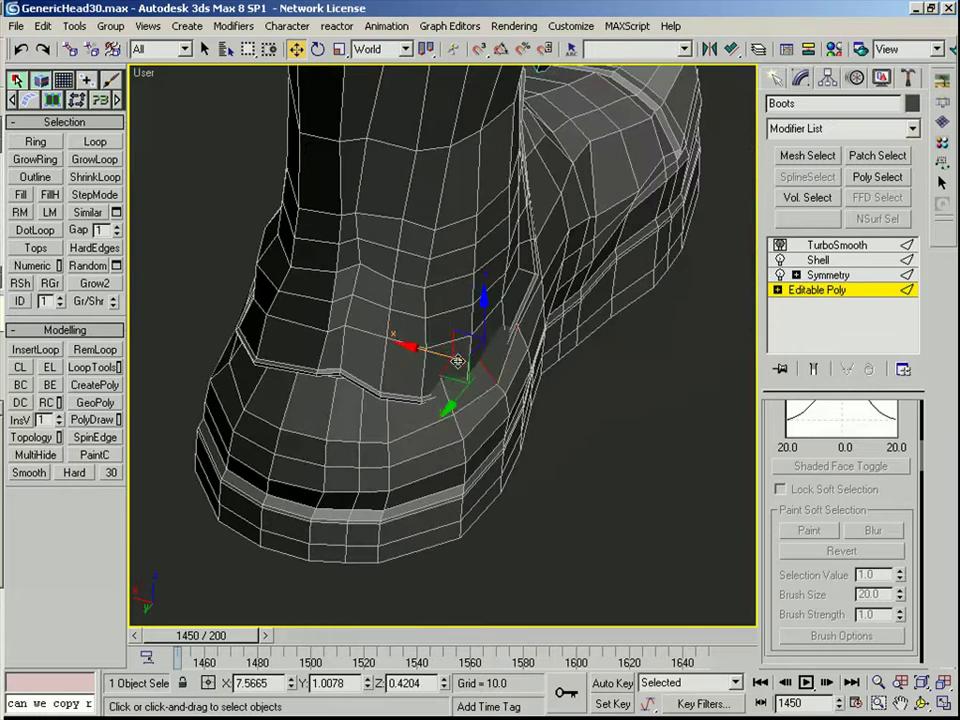
Step: Reposition the edges across the remaining gap in the heel seam and select a vertex beside it
key(4)
key(2)
drag(450, 328, 444, 354)
click(466, 372)
click(441, 386)
key(e)
key(w)
alt+middle_drag(444, 354, 407, 278)
key(1)
click(413, 289)
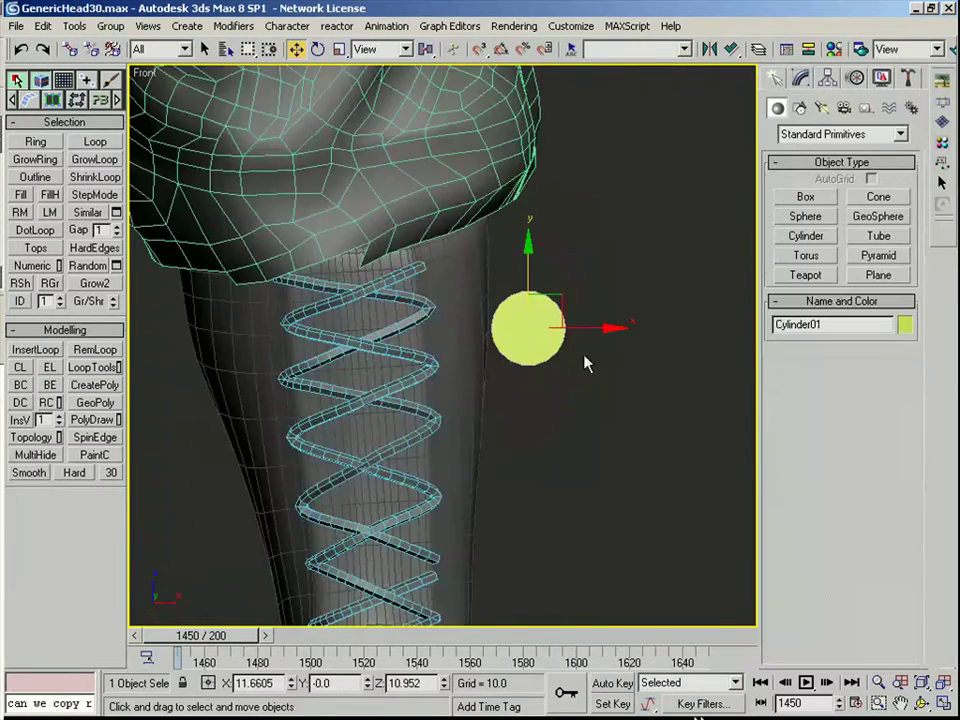
Step: Reduce the new cylinder to 8 sides and convert it to an editable poly
key(F4)
key(F4)
click(806, 81)
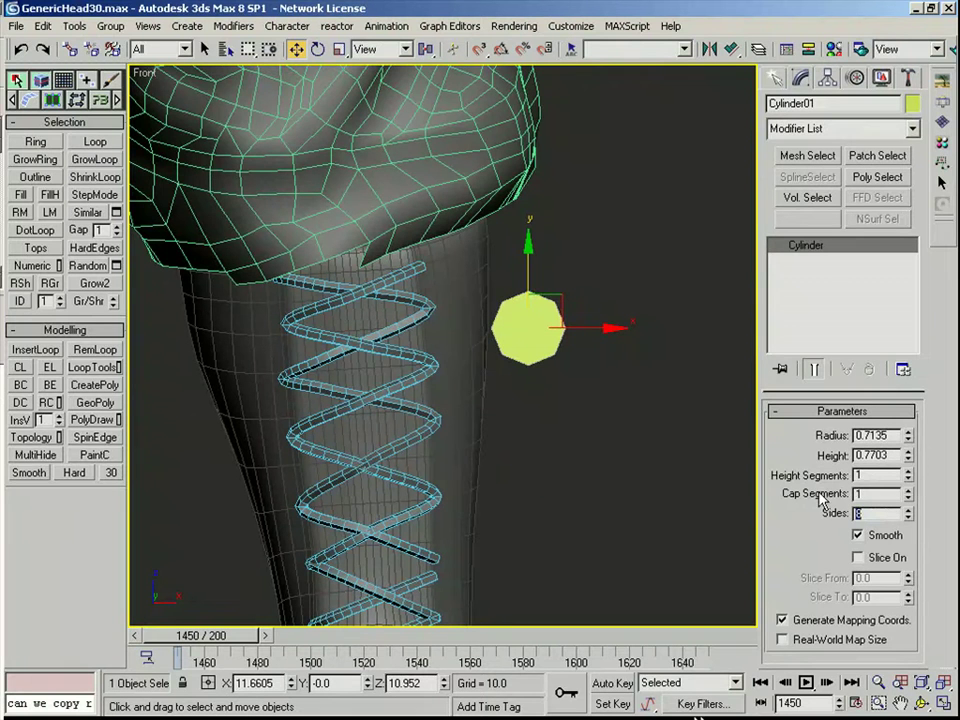
right_click(808, 258)
click(840, 355)
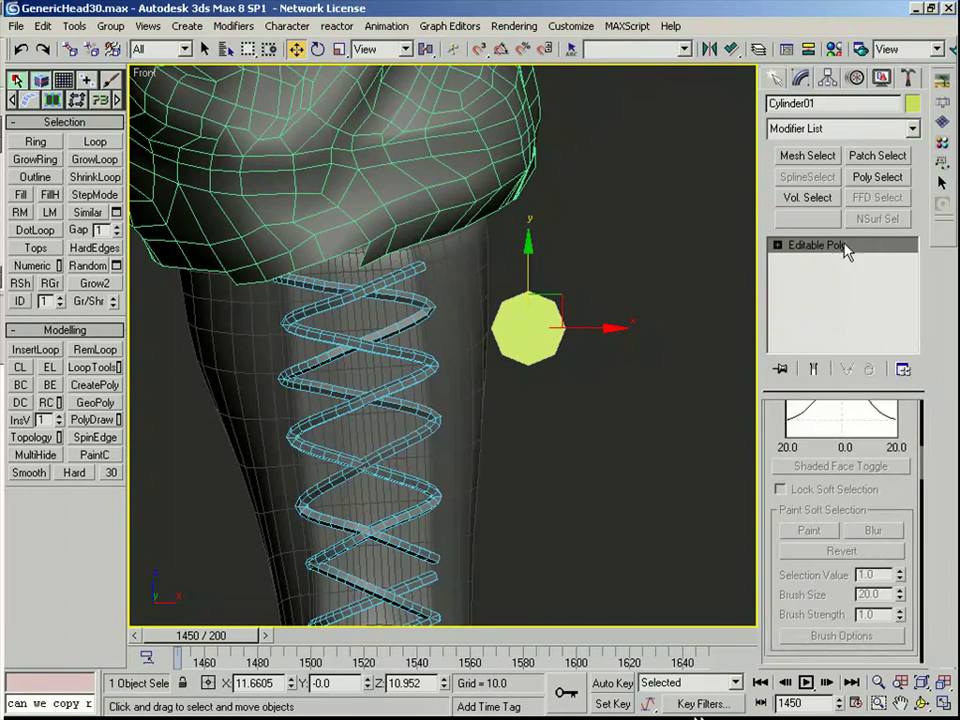
Step: Select both cap polygons of the cylinder, inset them and bridge the insets to form an open ring
scroll(848, 450, up, 5)
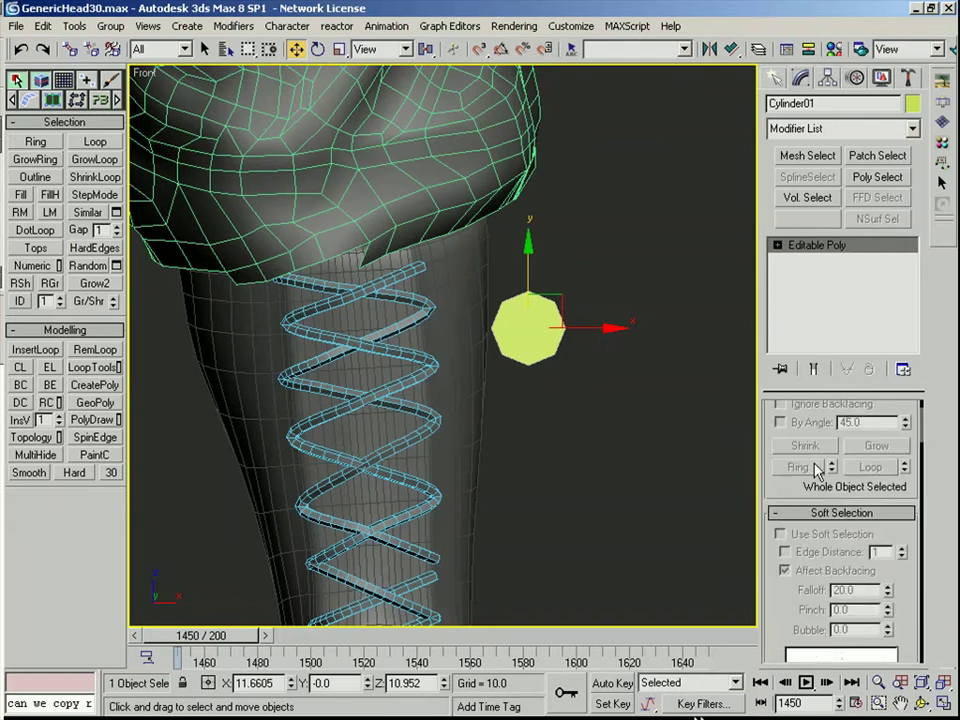
click(884, 433)
click(545, 343)
alt+middle_drag(615, 347, 517, 352)
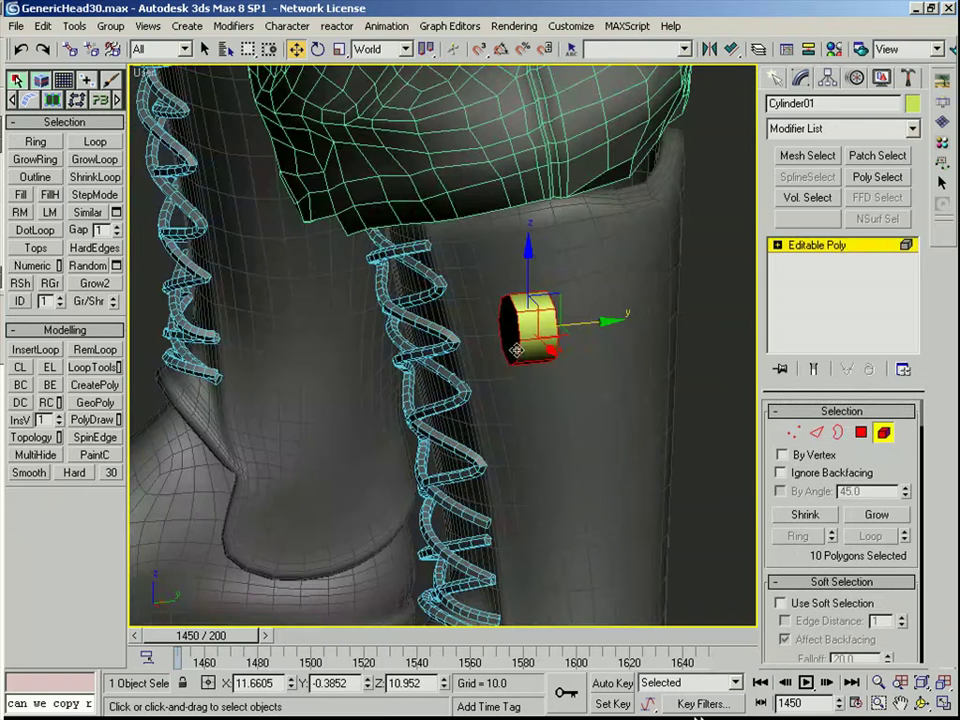
key(4)
click(515, 342)
alt+middle_drag(629, 369, 543, 343)
ctrl+click(545, 342)
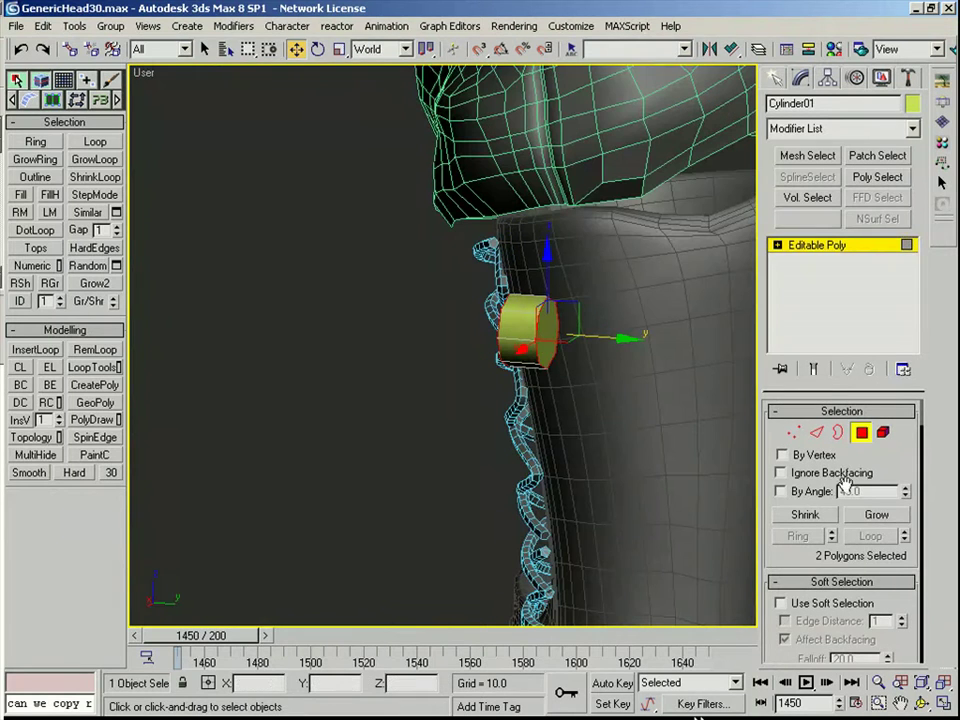
scroll(845, 483, down, 10)
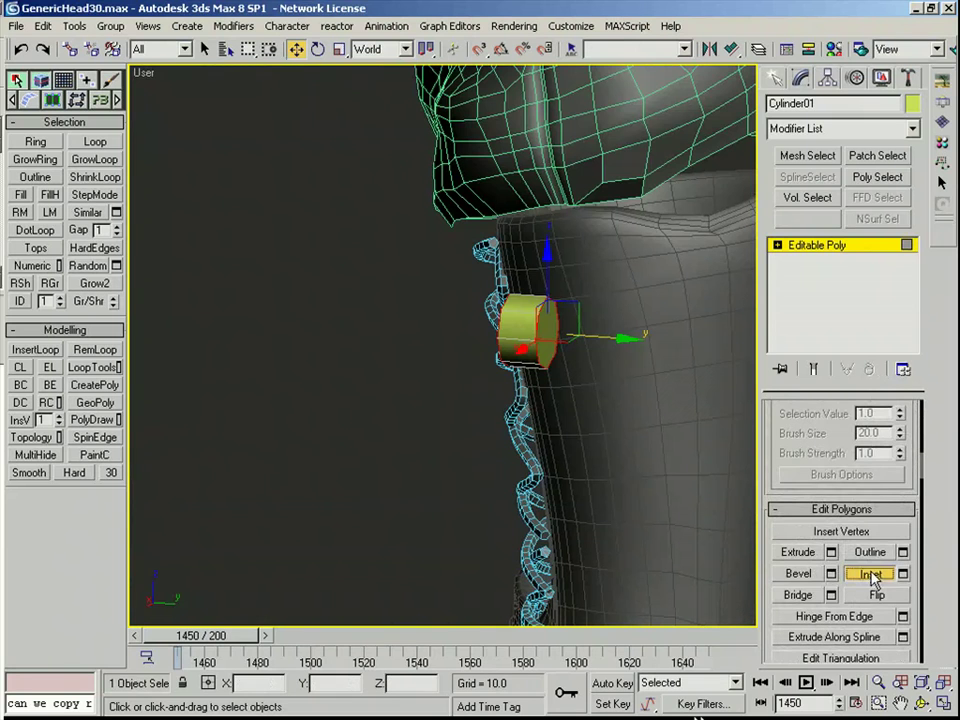
click(870, 574)
click(804, 595)
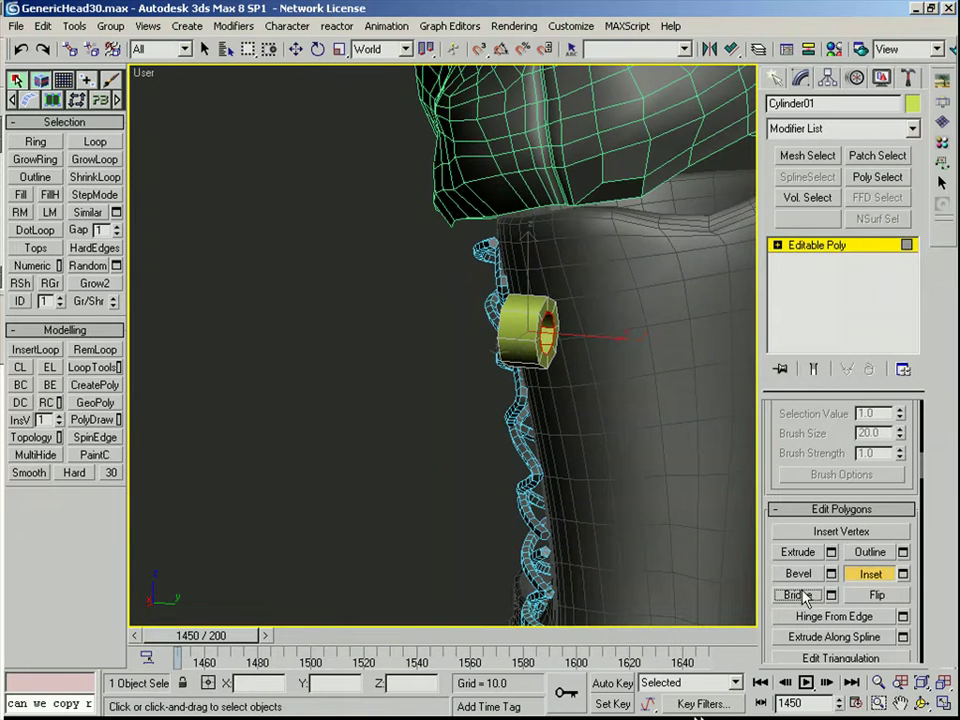
Step: Select the whole ring as an element and flatten its thickness along its local axis
alt+middle_drag(556, 462, 480, 455)
key(w)
key(5)
click(530, 336)
key(r)
alt+right_click(542, 328)
click(565, 244)
drag(603, 339, 546, 336)
key(w)
Step: Resize the ring uniformly and move it across to the outer side of the boot's laces
alt+middle_drag(435, 371, 550, 366)
key(r)
drag(511, 319, 512, 342)
key(w)
alt+middle_drag(533, 353, 607, 356)
alt+right_click(557, 326)
click(587, 275)
drag(608, 346, 353, 311)
Step: In the front view, scale the ring down to eyelet size and place it around the end of the top lace
key(f)
scroll(540, 448, down, 3)
middle_drag(562, 465, 475, 307)
key(F3)
key(r)
drag(414, 306, 416, 324)
key(w)
drag(485, 213, 457, 246)
key(F3)
key(r)
scroll(458, 246, up, 2)
alt+middle_drag(460, 246, 437, 365)
scroll(471, 196, up, 2)
Step: Select the ring of edges around the eyelet's outer side, shift it along its local axis and scale it
key(2)
click(474, 191)
key(alt+r)
key(w)
alt+right_click(449, 330)
click(472, 305)
drag(511, 216, 523, 206)
scroll(485, 252, down, 2)
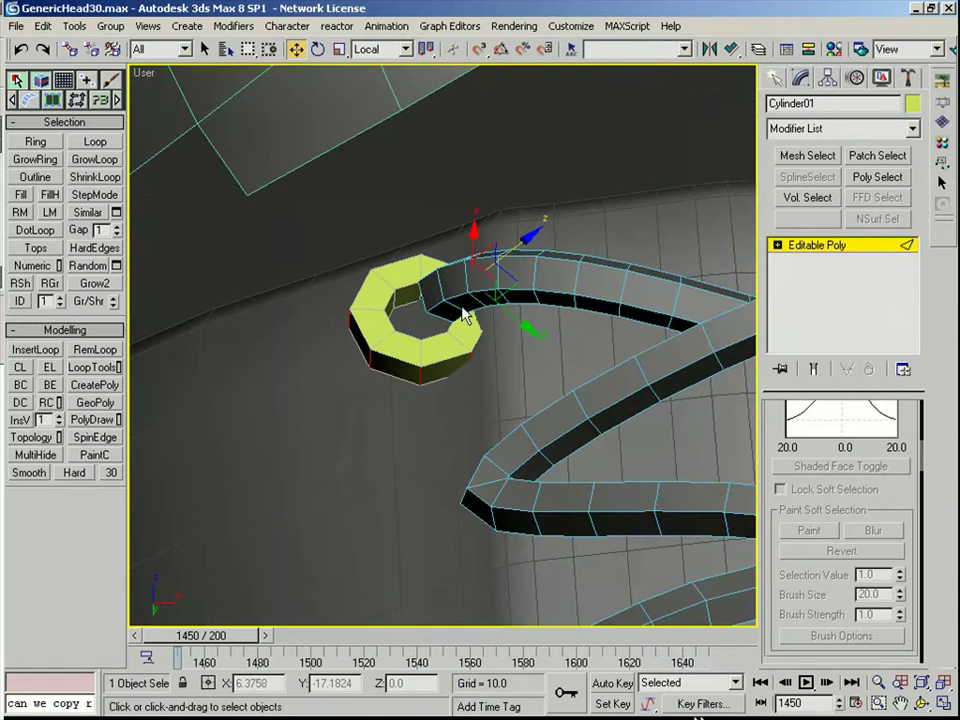
key(r)
drag(419, 273, 420, 253)
alt+middle_drag(420, 253, 429, 304)
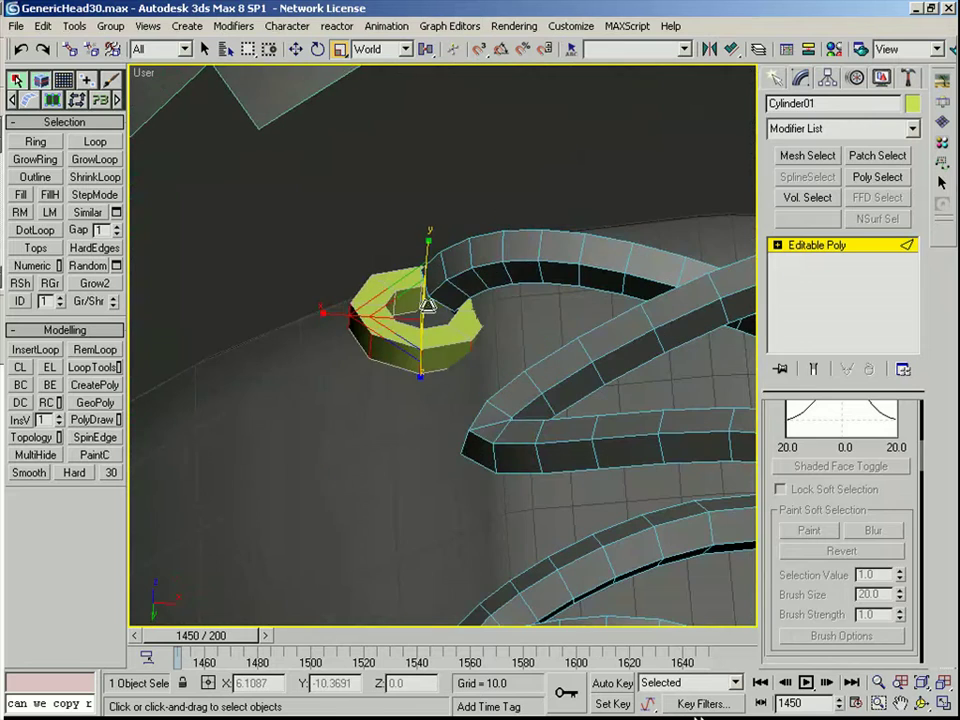
Step: Rotate the eyelet to match the boot's surface and move it along its local axis against the leather
key(e)
drag(493, 290, 462, 279)
key(w)
alt+middle_drag(409, 276, 490, 370)
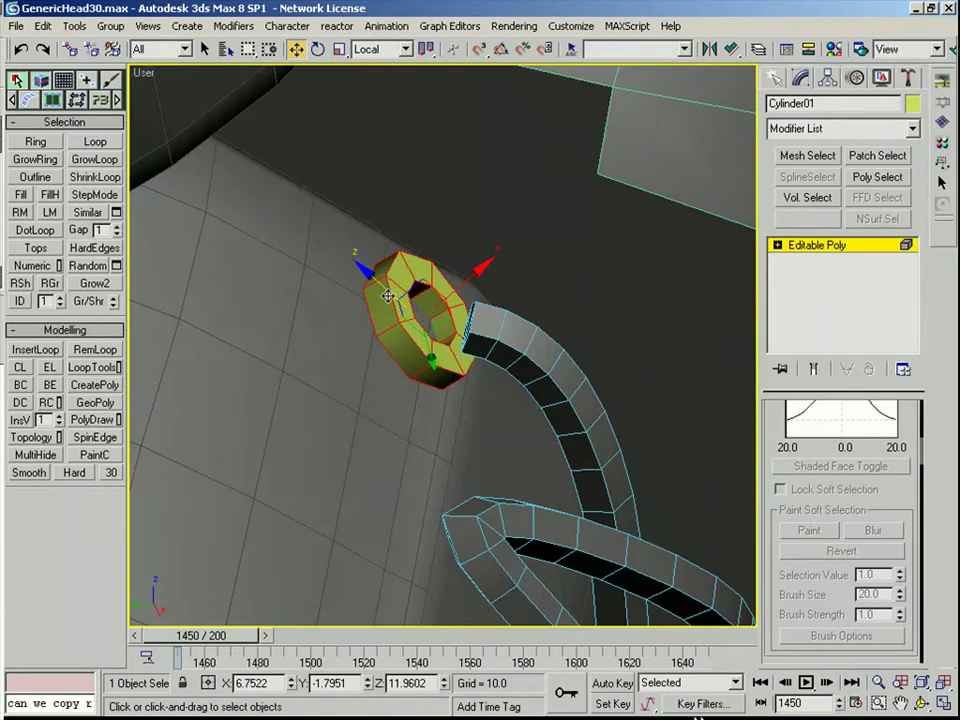
drag(387, 296, 413, 302)
alt+middle_drag(413, 304, 443, 381)
Step: Adjust the eyelet's scale and raise it to line up with the top lace end
key(r)
drag(440, 341, 442, 318)
key(w)
alt+right_click(441, 321)
click(474, 241)
drag(441, 264, 441, 244)
middle_drag(469, 324, 442, 172)
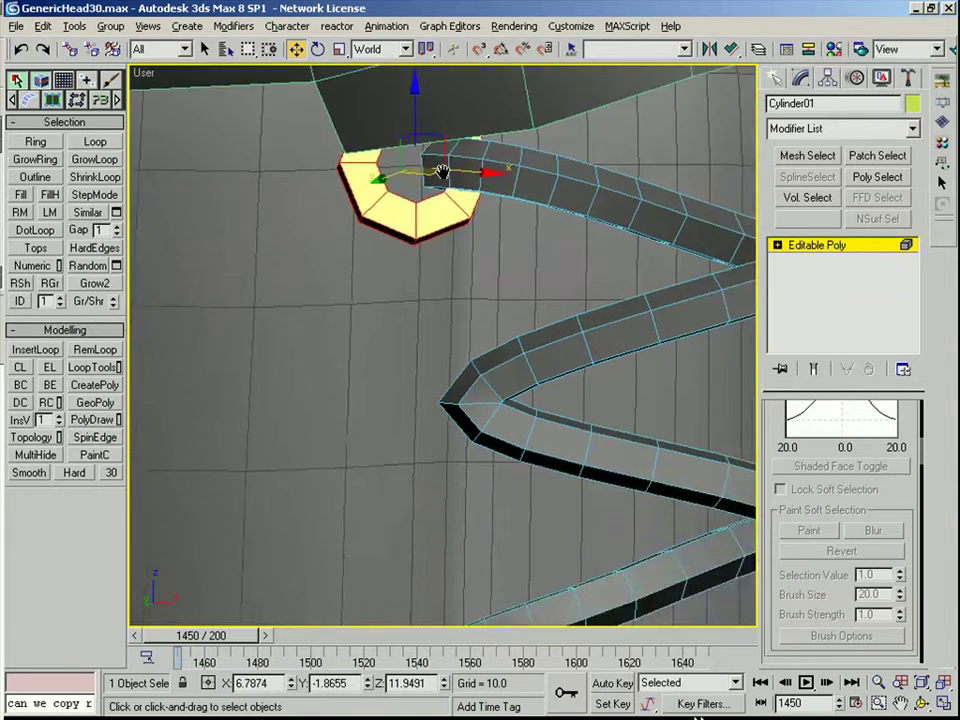
Step: Clone the eyelet element down to the second lace bend, using the Screen coordinate system
scroll(442, 172, down, 4)
alt+middle_drag(420, 236, 463, 261)
alt+right_click(453, 249)
click(493, 199)
mouse_move(460, 230)
shift+mouse_down()
mouse_move(471, 352)
mouse_move(452, 346)
shift+mouse_up()
click(553, 358)
Step: Rotate and move the second eyelet to sit flush on the boot at the lace bend
alt+middle_drag(318, 358, 436, 386)
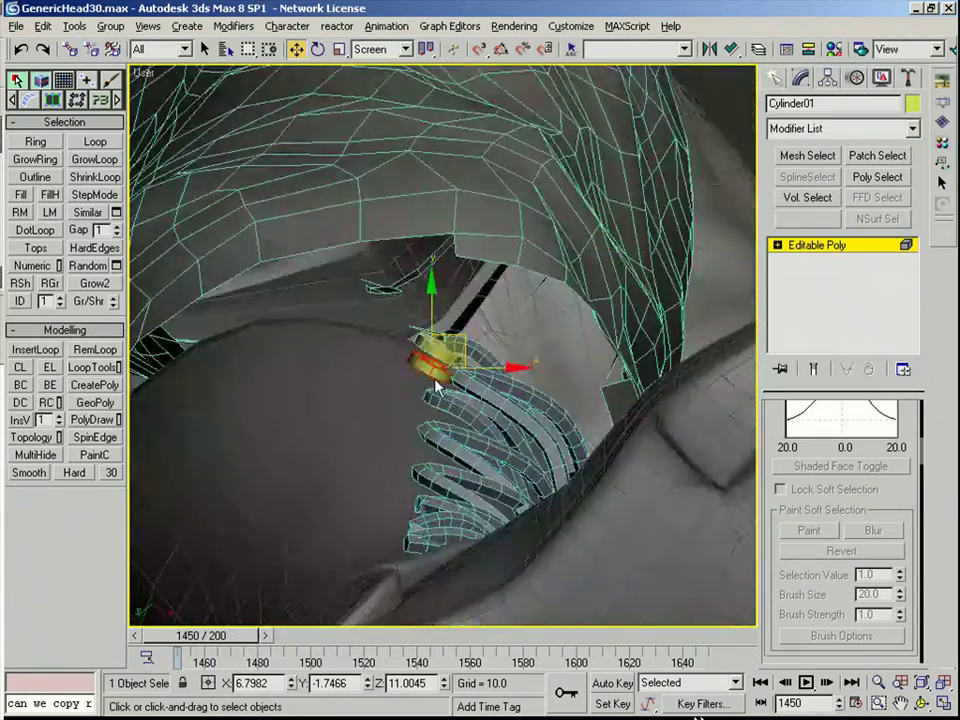
scroll(436, 386, up, 5)
key(e)
drag(433, 411, 411, 398)
key(w)
alt+middle_drag(410, 404, 463, 420)
mouse_move(440, 388)
mouse_down()
mouse_move(420, 402)
mouse_move(444, 384)
mouse_up()
key(e)
key(w)
alt+middle_drag(388, 394, 312, 370)
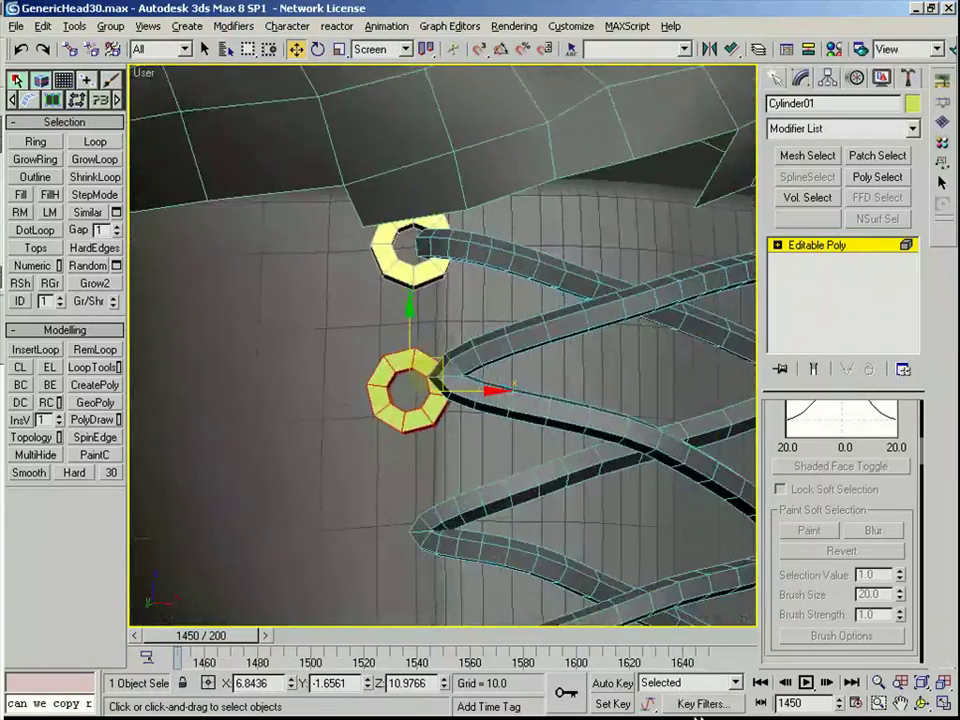
scroll(445, 372, up, 1)
drag(432, 371, 430, 357)
Step: Clone the eyelet down to the third lace bend and rotate the copy to fit the boot's surface
scroll(430, 358, down, 4)
middle_drag(424, 383, 436, 215)
mouse_move(463, 168)
shift+mouse_down()
mouse_move(468, 284)
mouse_move(468, 276)
shift+mouse_up()
click(580, 358)
scroll(432, 272, up, 4)
alt+middle_drag(432, 274, 430, 230)
key(e)
drag(422, 289, 424, 304)
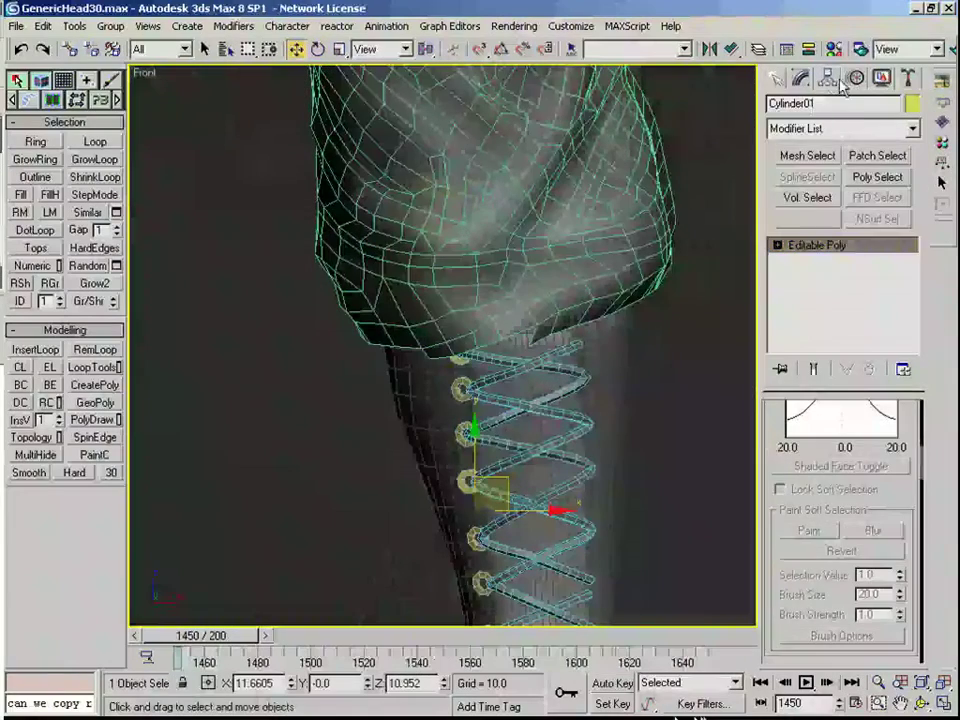
Step: Set the eyelets object to pivot-only editing, align its pivot to the world and move it toward the grid's centre
click(829, 78)
click(823, 192)
scroll(570, 340, down, 4)
middle_drag(560, 415, 564, 290)
click(815, 341)
key(g)
drag(567, 217, 401, 378)
Step: Turn on snapping, reselect the eyelets object and move its pivot close to the world origin
key(s)
click(401, 387)
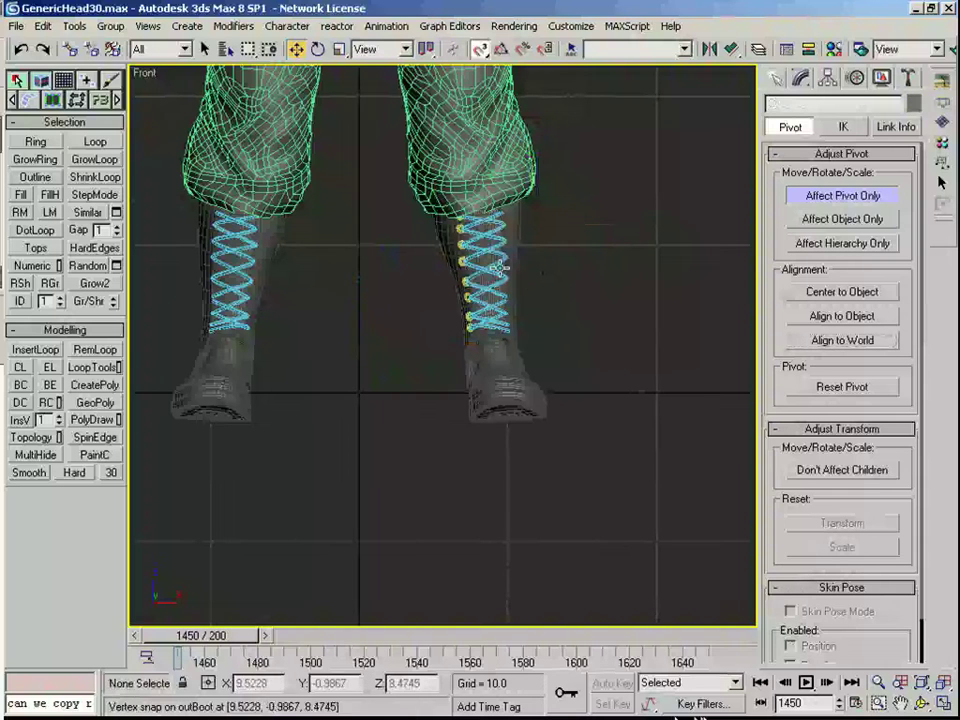
click(459, 262)
drag(423, 326, 393, 372)
Step: Set snapping to grid points and snap the eyelets' pivot exactly onto the world origin
right_click(480, 49)
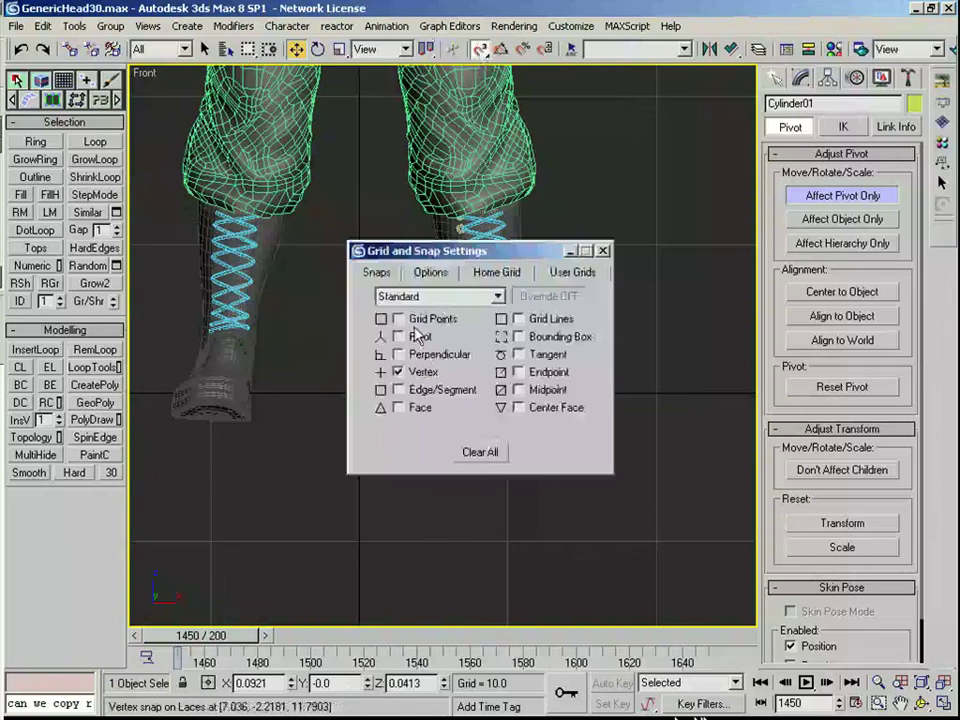
click(603, 251)
scroll(293, 420, up, 6)
middle_drag(293, 420, 517, 247)
click(371, 379)
middle_drag(499, 328, 353, 458)
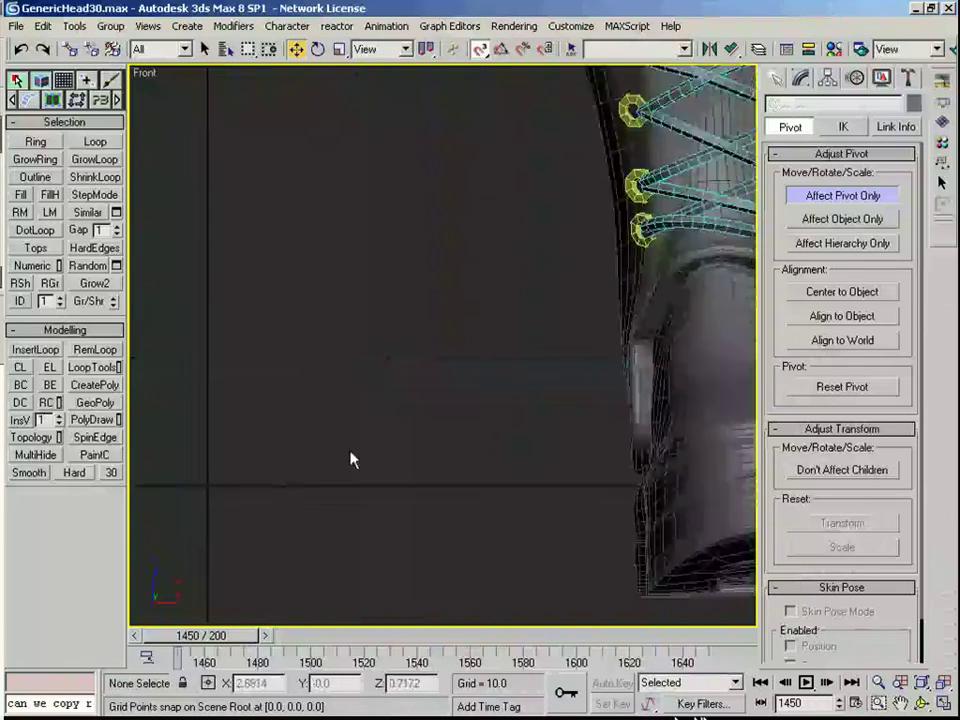
scroll(353, 458, down, 6)
click(484, 236)
scroll(367, 389, up, 4)
drag(360, 394, 326, 415)
scroll(692, 243, up, 2)
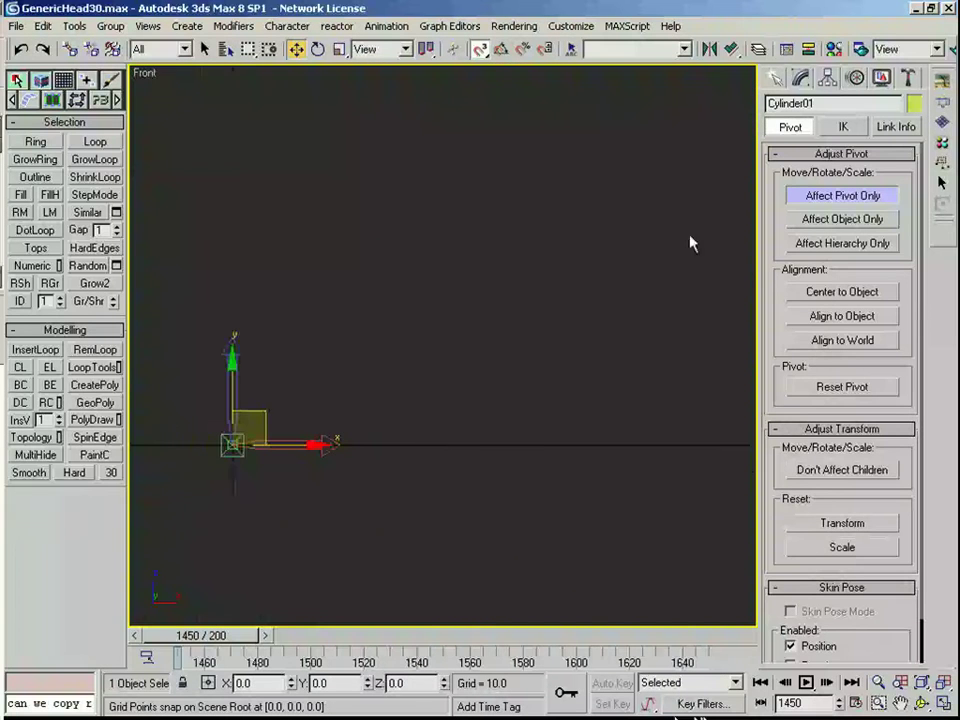
click(856, 199)
Step: Turn off snapping and check the laces' modifier stack
scroll(620, 205, down, 6)
middle_drag(566, 194, 429, 383)
key(s)
click(676, 317)
click(504, 318)
click(801, 78)
right_click(818, 250)
click(656, 167)
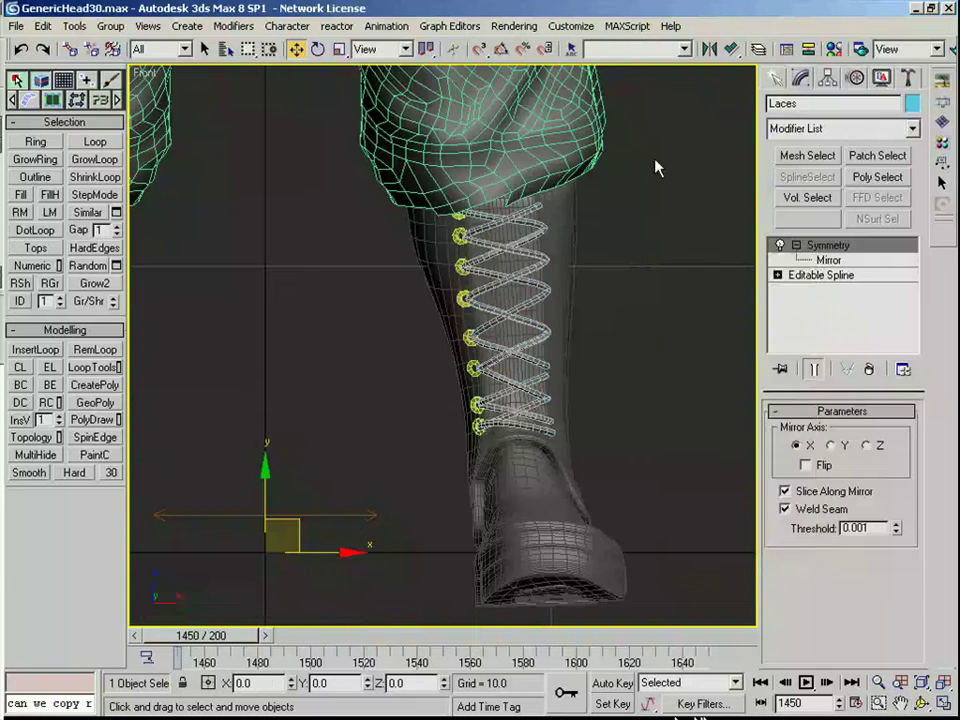
Step: Copy the boot's TurboSmooth and Symmetry modifiers
click(497, 286)
right_click(838, 243)
click(722, 4)
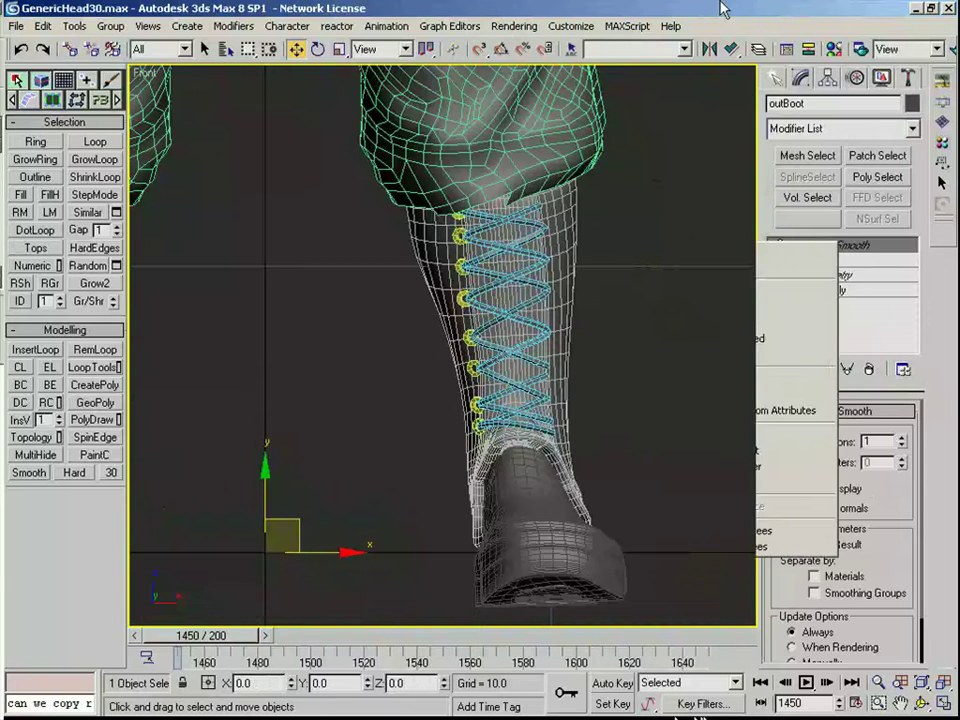
shift+click(828, 275)
right_click(823, 273)
click(761, 340)
Step: Paste the copied modifiers onto the eyelets as instances and make their Symmetry modifier unique
click(650, 322)
click(463, 304)
key(F4)
right_click(815, 281)
click(836, 311)
click(827, 262)
click(869, 370)
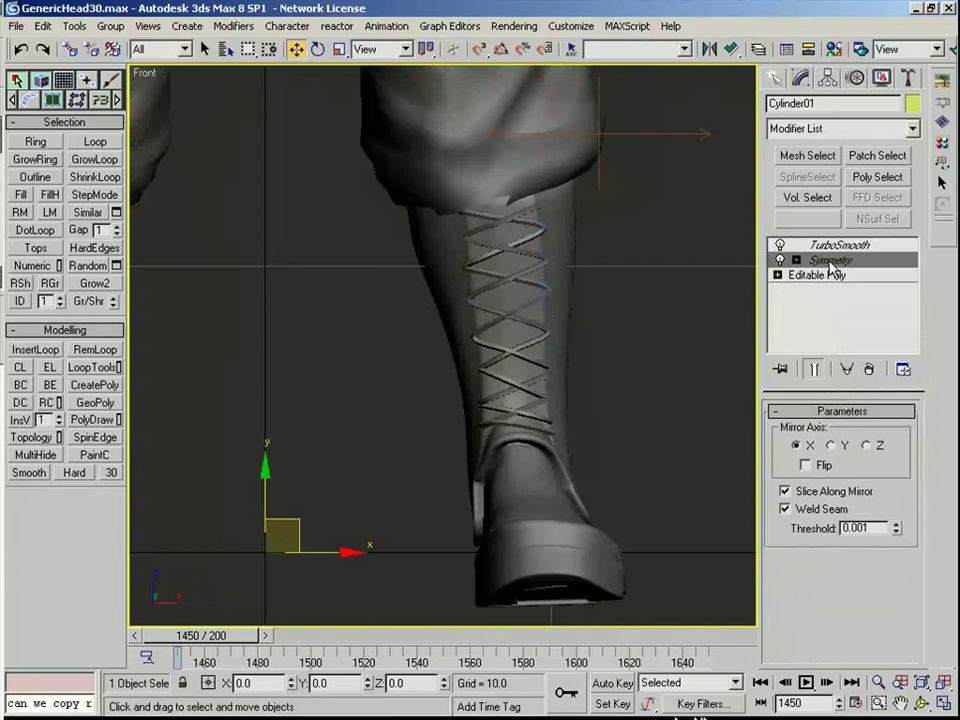
Step: Set the eyelets' Symmetry mirror plane to X 0 and leave Flip off
click(806, 466)
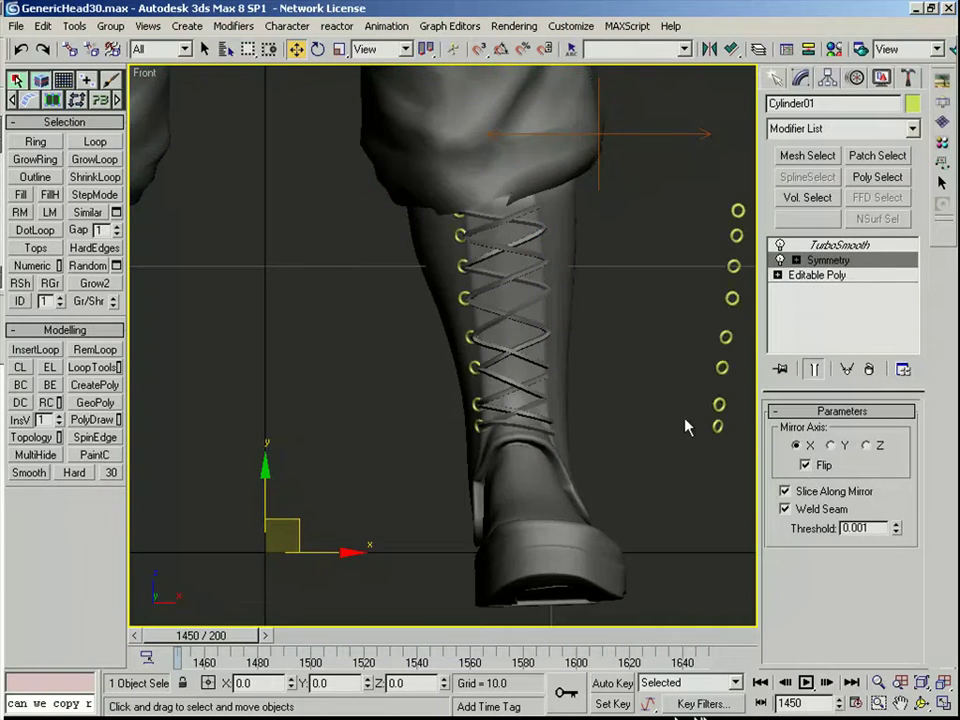
scroll(610, 355, down, 4)
key(1)
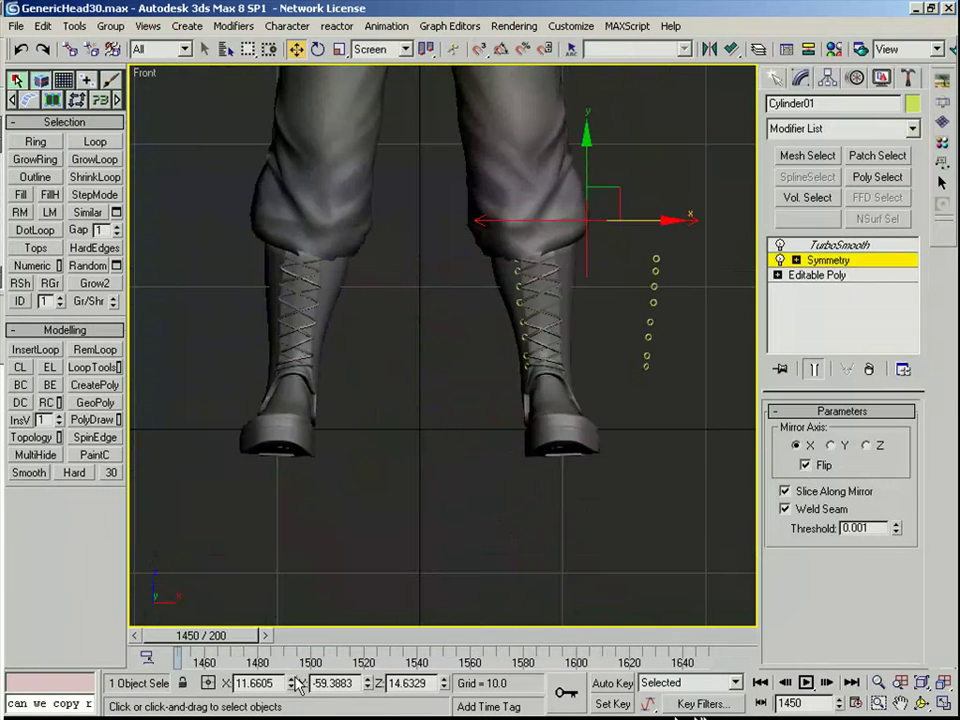
right_click(294, 683)
click(817, 466)
Step: Examine the mirrored eyelets on both boots and deselect everything
scroll(549, 332, up, 3)
middle_drag(549, 332, 540, 403)
scroll(540, 403, down, 2)
scroll(622, 375, down, 2)
key(F4)
middle_drag(622, 375, 560, 382)
key(F4)
scroll(602, 281, down, 2)
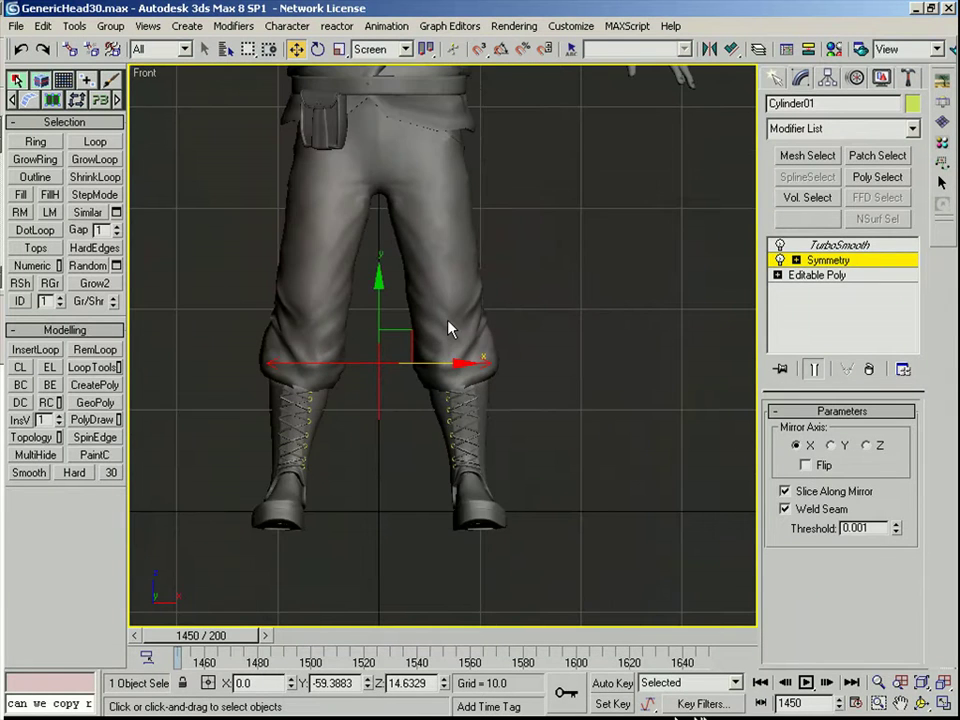
key(ctrl+d)
middle_drag(476, 285, 388, 476)
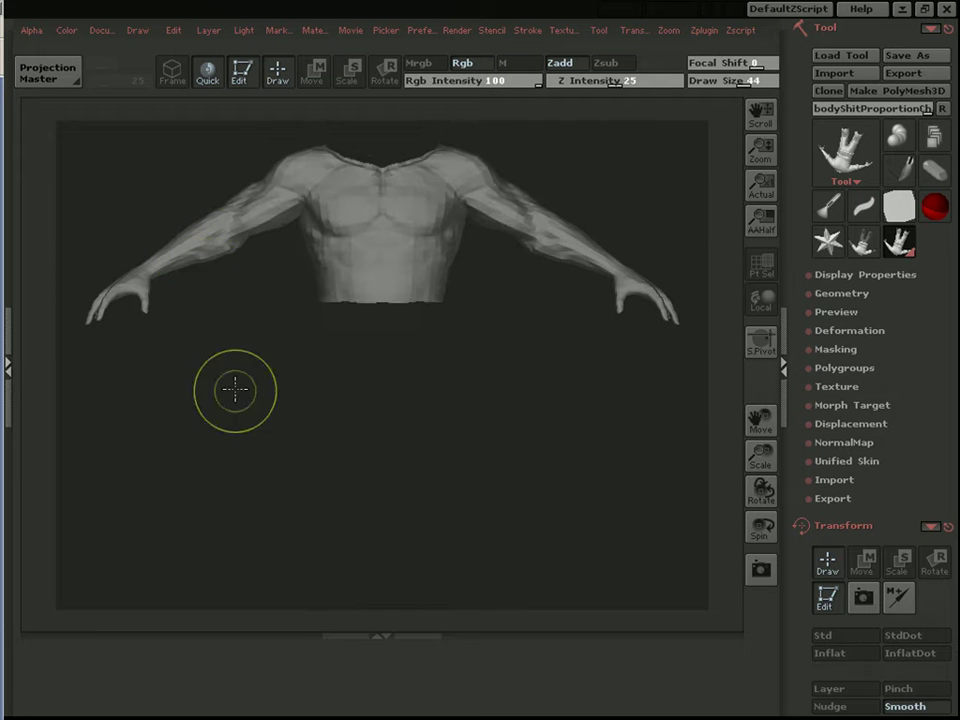
Step: In ZBrush, isolate the pants, mask them and bring the whole figure back into view
alt+drag(235, 390, 240, 366)
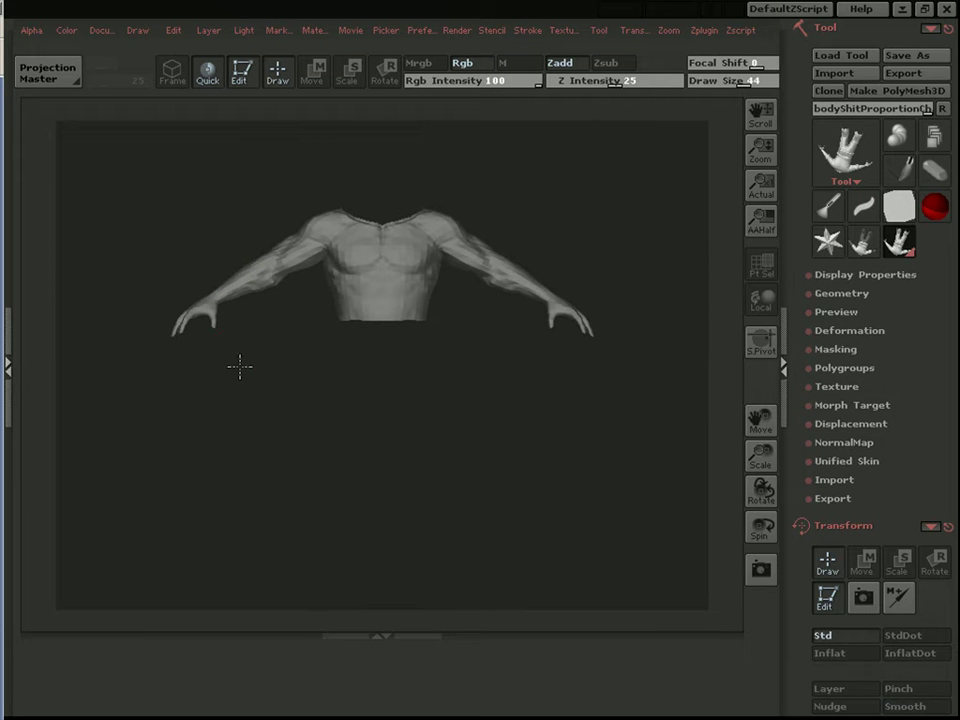
alt+drag(576, 506, 575, 561)
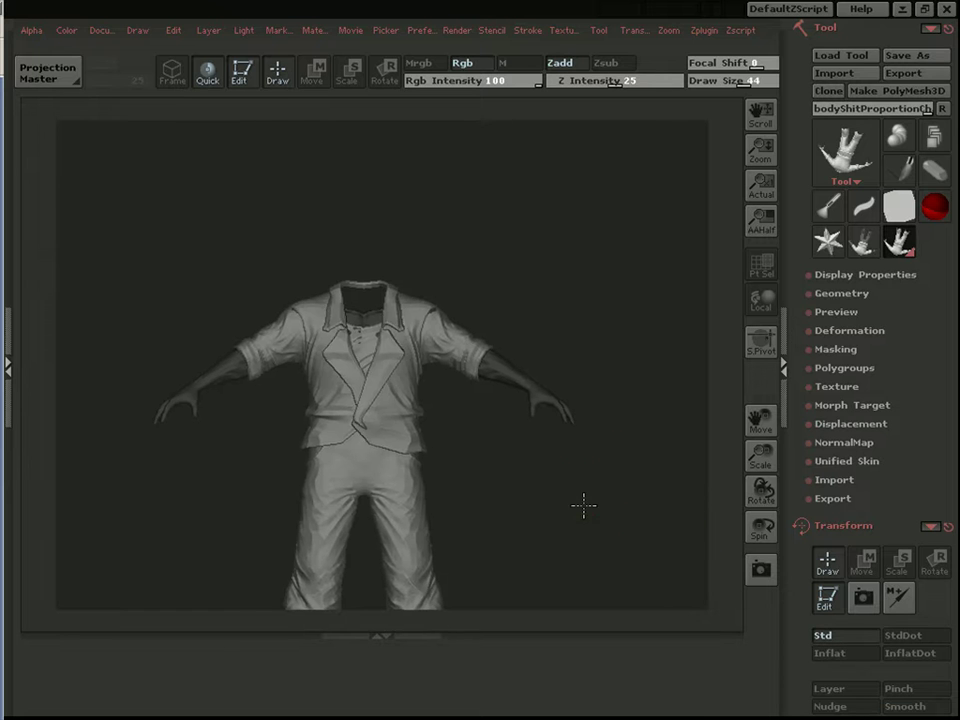
drag(584, 505, 580, 513)
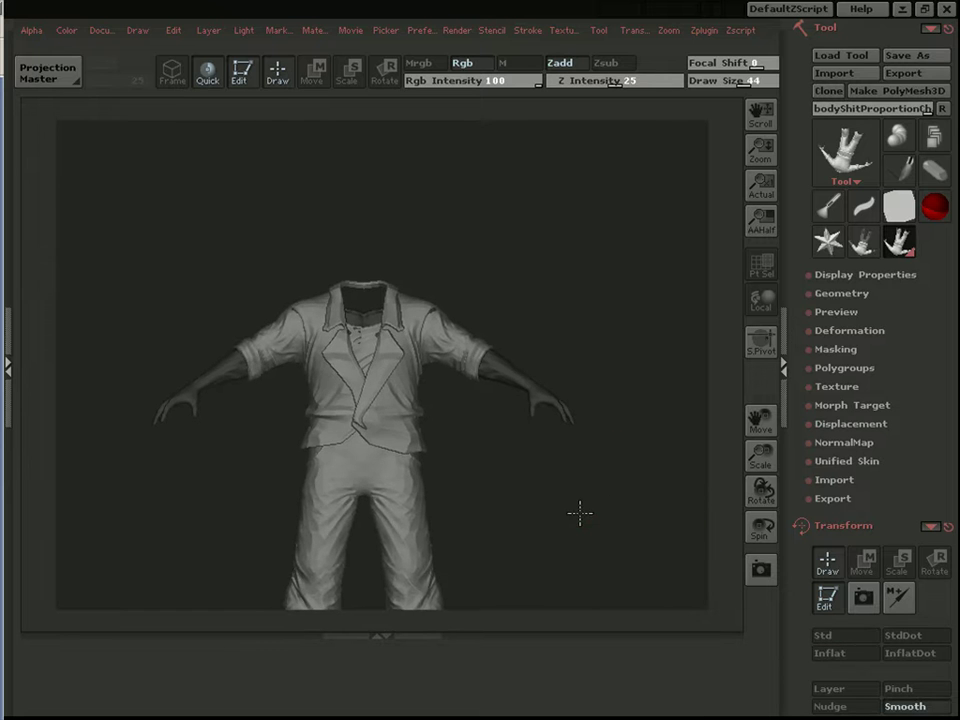
alt+drag(517, 532, 539, 467)
ctrl+shift+click(441, 479)
ctrl+drag(166, 162, 549, 577)
ctrl+shift+click(622, 509)
mouse_move(579, 452)
alt+mouse_down()
mouse_move(585, 480)
mouse_move(574, 527)
alt+mouse_up()
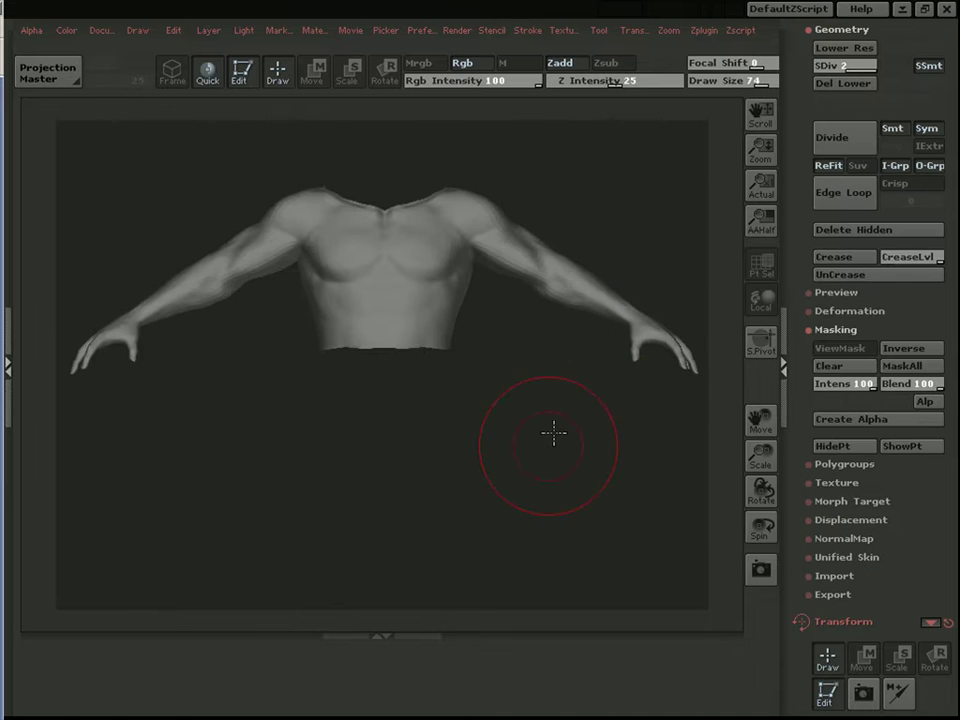
Step: Mask the body and the pants, isolating each in turn, and unhide the whole figure
alt+drag(553, 433, 530, 352)
ctrl+drag(141, 177, 600, 463)
ctrl+shift+click(600, 500)
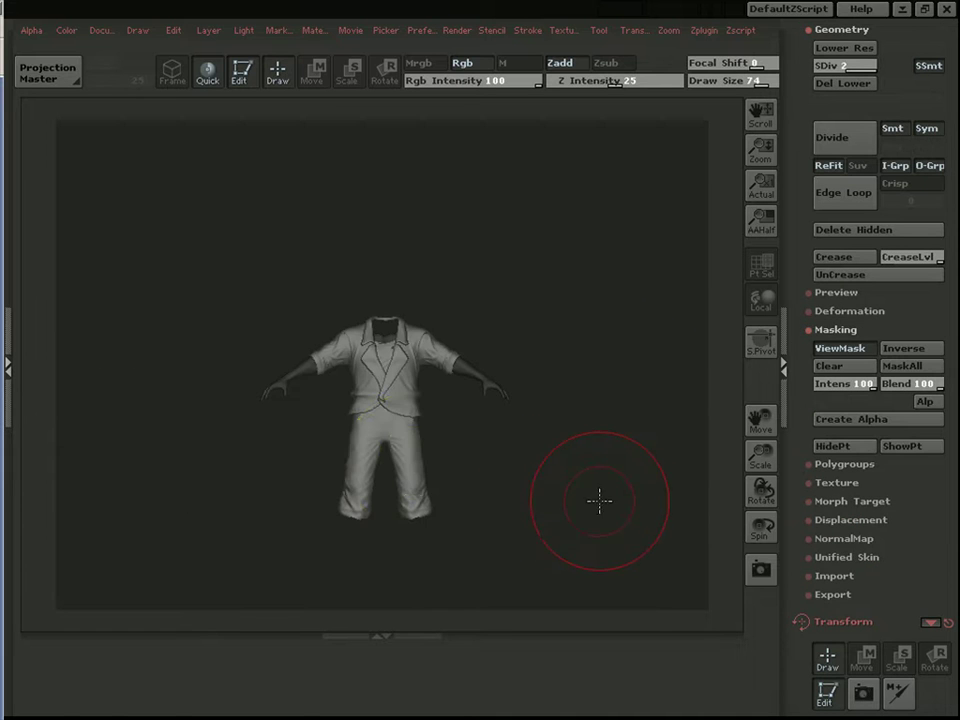
ctrl+shift+click(414, 460)
ctrl+drag(219, 283, 574, 510)
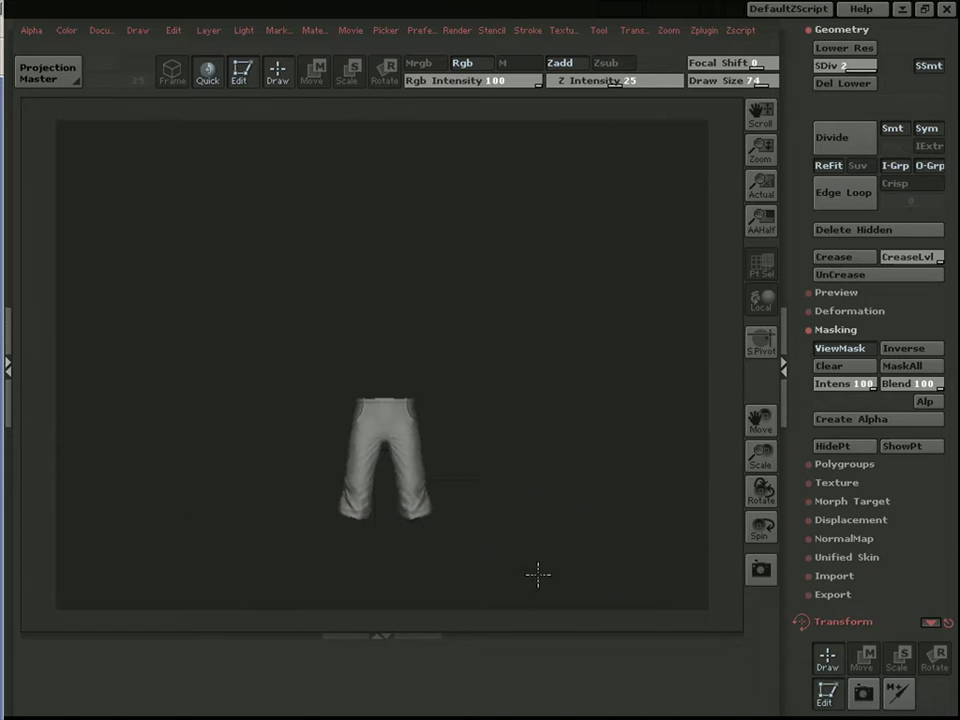
ctrl+drag(538, 574, 273, 277)
ctrl+shift+click(583, 447)
Step: Reshape the lapel tip at the jacket's front closure with Move at Draw Size 14 and smooth the area
mouse_move(593, 482)
alt+mouse_down()
mouse_move(617, 454)
mouse_move(576, 448)
mouse_move(583, 465)
mouse_move(564, 484)
alt+mouse_up()
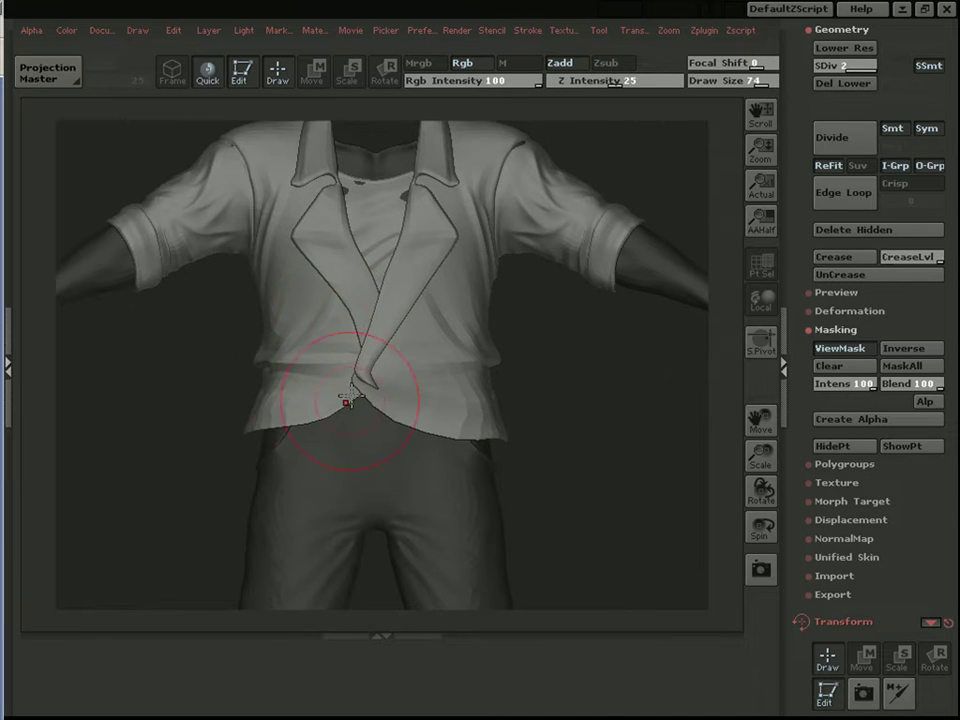
click(312, 72)
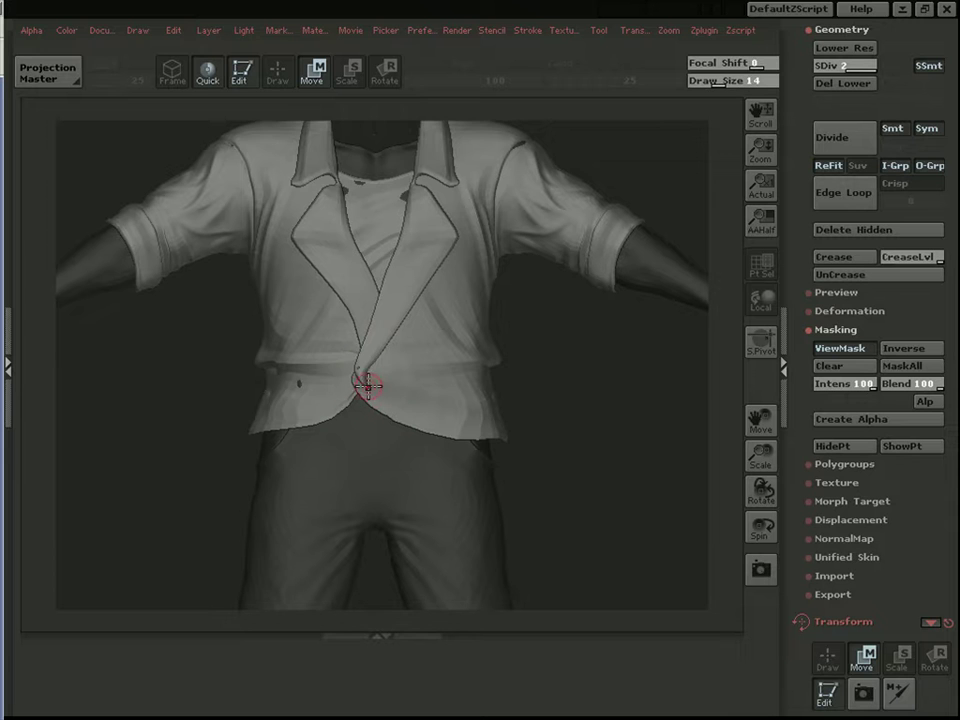
click(278, 72)
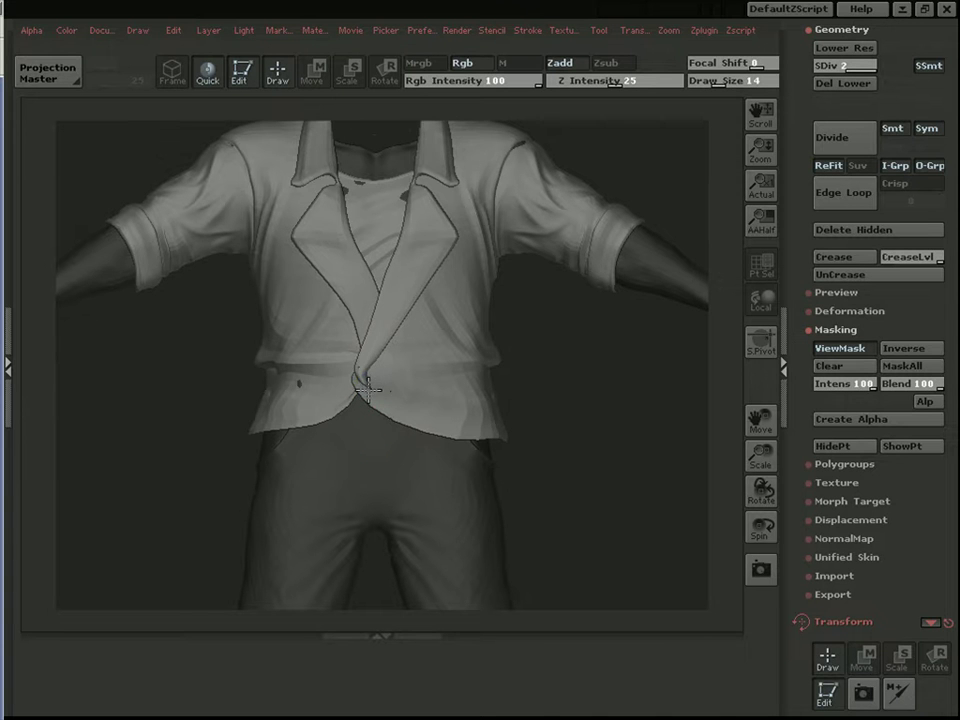
shift+drag(388, 397, 349, 221)
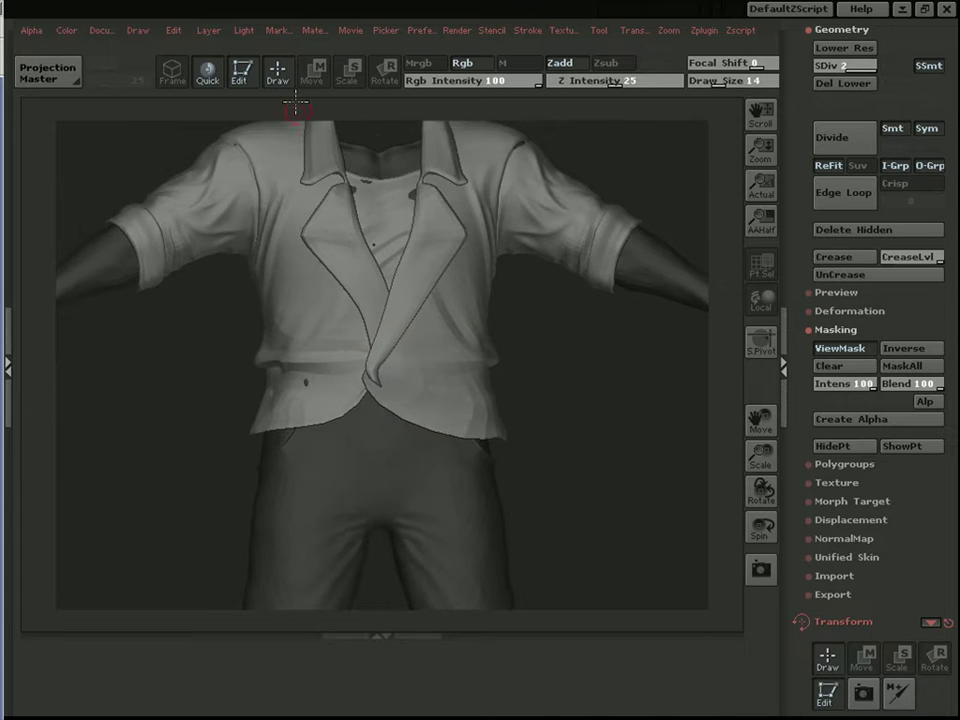
Step: Touch up the dark spot on the jacket's lower front and switch to Move with Draw Size 54
click(305, 384)
mouse_move(591, 429)
mouse_down()
mouse_move(566, 406)
mouse_move(600, 390)
mouse_move(578, 373)
mouse_move(560, 385)
mouse_up()
click(315, 75)
key(bracketright)
key(bracketright)
key(bracketright)
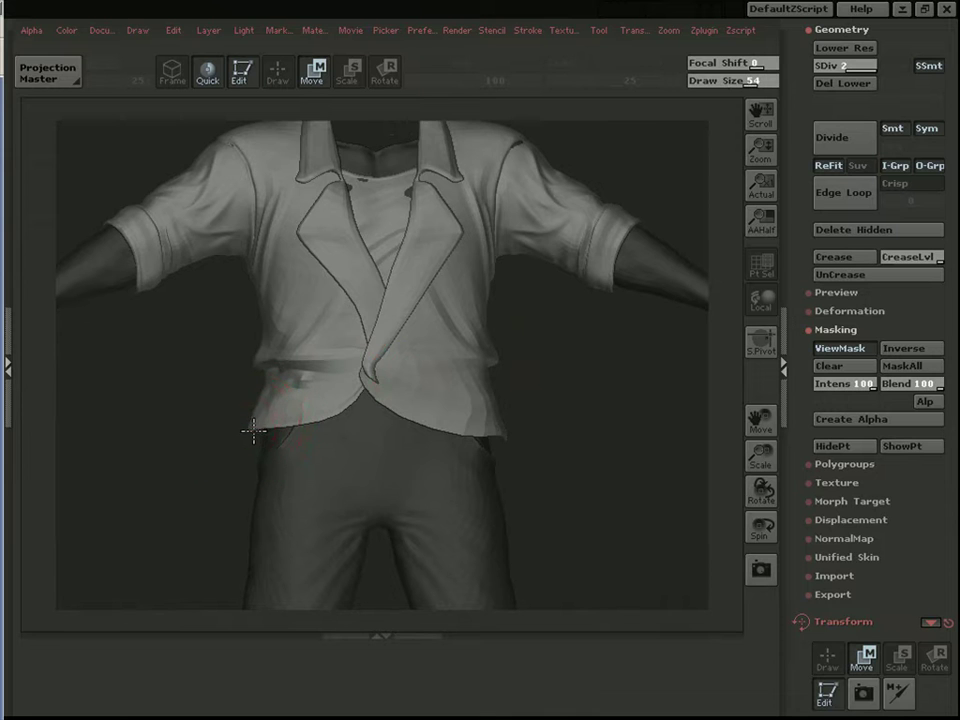
Step: Adjust the jacket's underarm, shoulders and sleeve from the front and side with Move
drag(584, 411, 559, 476)
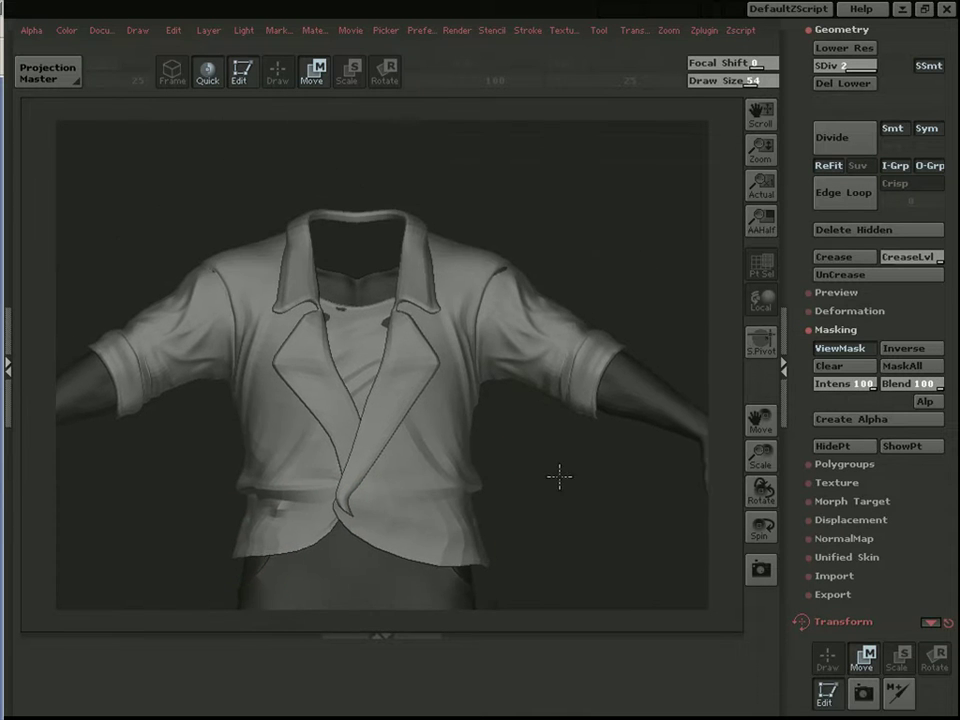
drag(501, 411, 506, 403)
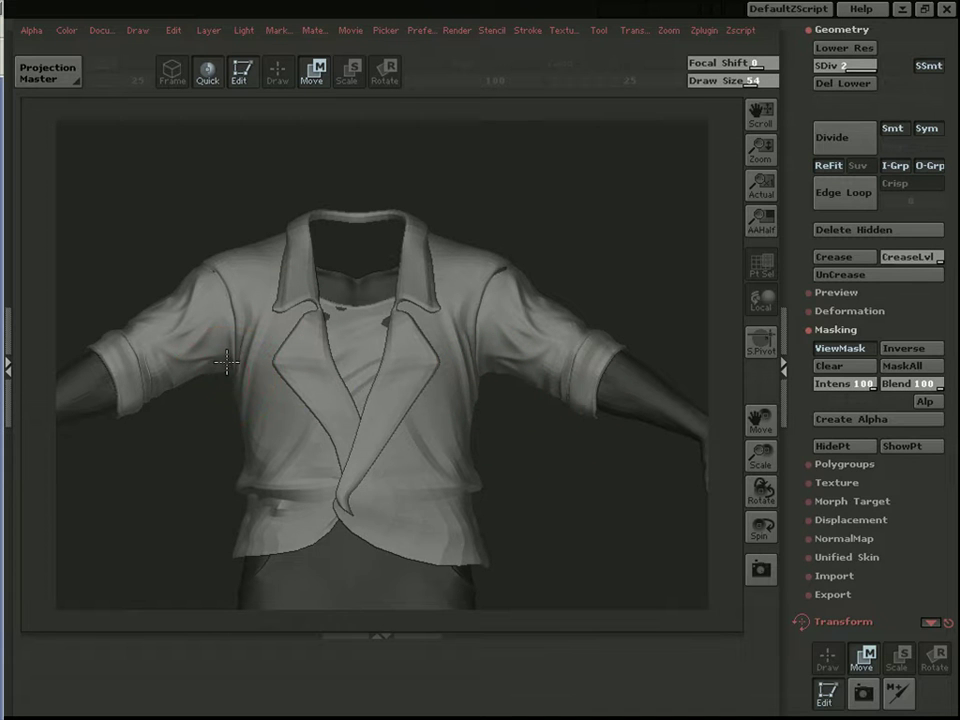
drag(172, 470, 318, 468)
mouse_move(183, 262)
mouse_down()
mouse_move(258, 262)
mouse_move(312, 297)
mouse_move(322, 326)
mouse_up()
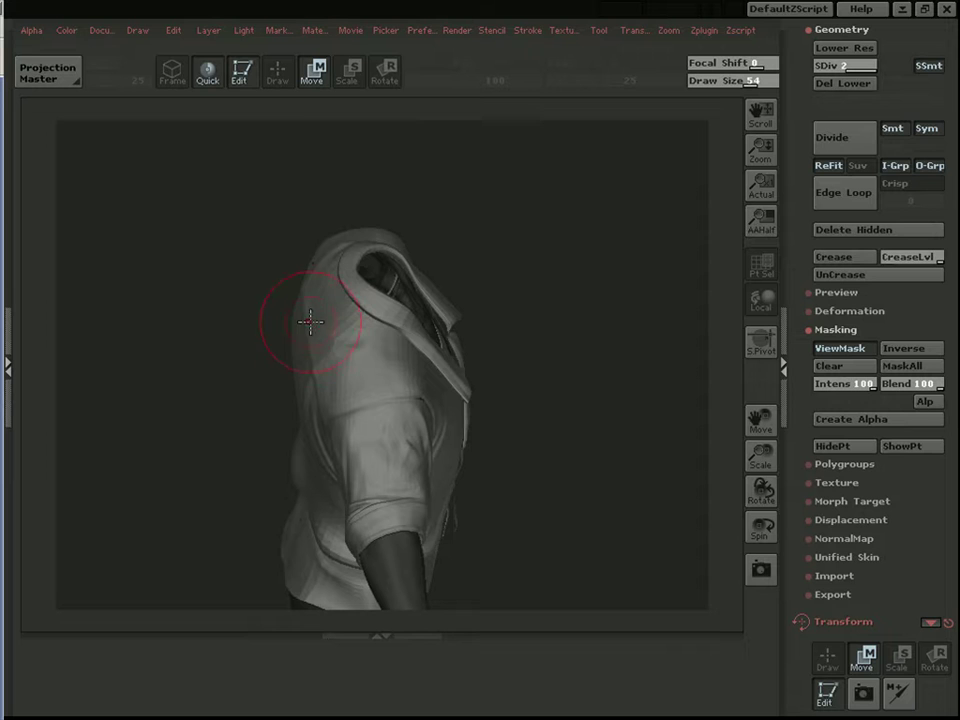
shift+drag(533, 182, 432, 205)
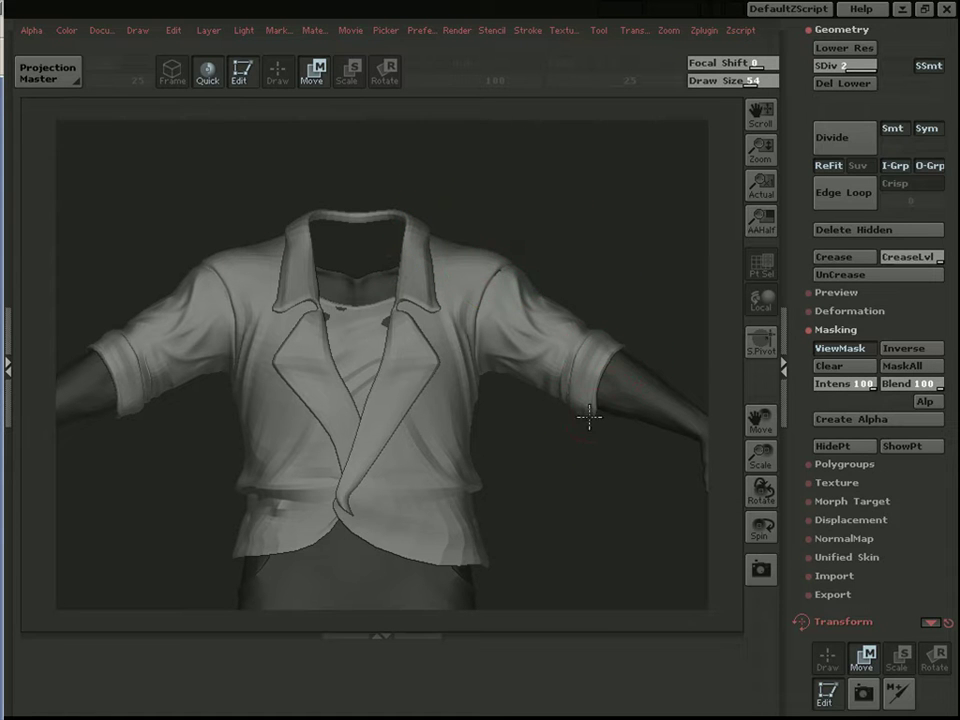
mouse_move(594, 417)
mouse_down()
mouse_move(607, 426)
mouse_move(568, 512)
mouse_move(501, 356)
mouse_move(435, 362)
mouse_up()
Step: Set the Draw Size to 74 and reshape both sides of the jacket above the waist
key(bracketright)
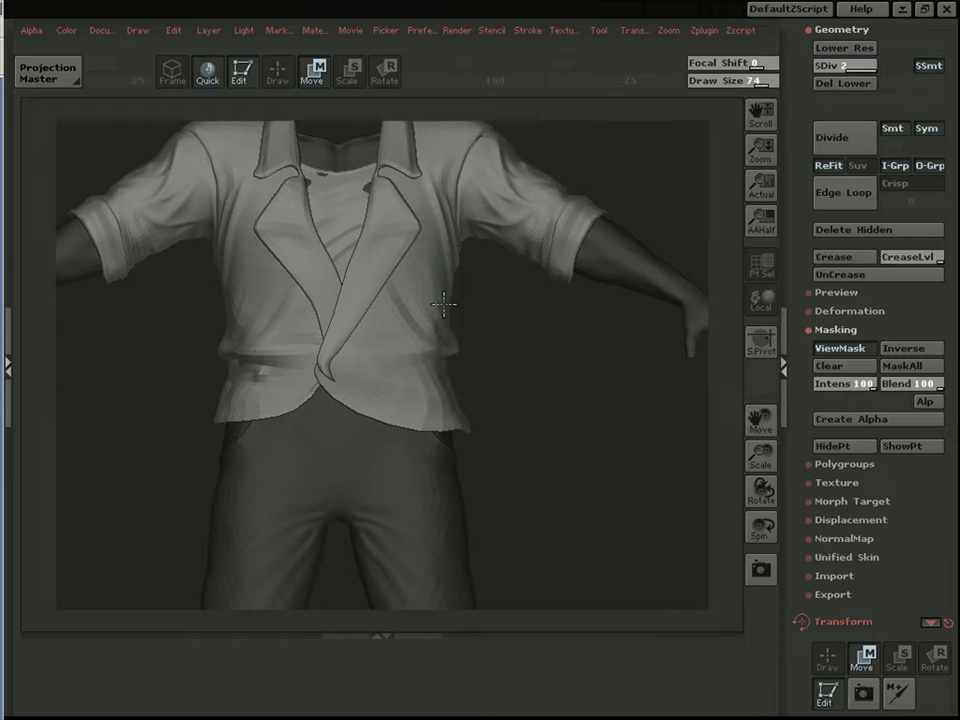
drag(444, 304, 431, 309)
drag(274, 301, 258, 298)
drag(156, 420, 208, 421)
drag(228, 328, 221, 263)
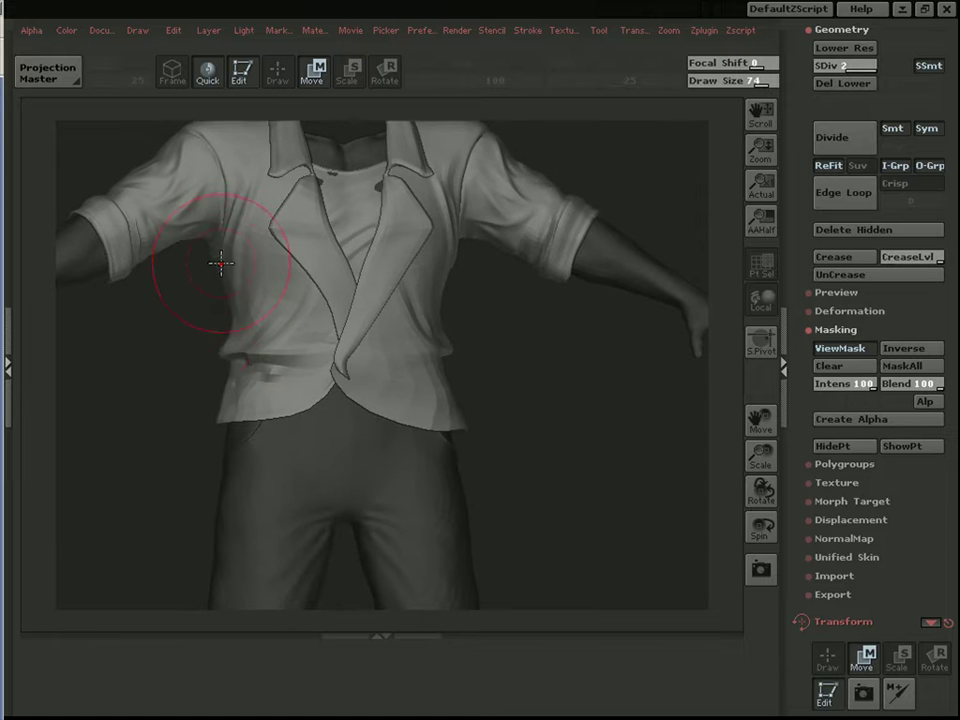
Step: Adjust the back of the jacket's shoulder and sleeve, and return to a front view of the whole figure
drag(180, 330, 270, 370)
mouse_move(728, 350)
mouse_down()
mouse_move(674, 379)
mouse_move(589, 388)
mouse_move(435, 332)
mouse_move(385, 328)
mouse_move(551, 506)
mouse_move(460, 421)
mouse_move(495, 561)
mouse_move(607, 279)
mouse_up()
drag(413, 313, 323, 256)
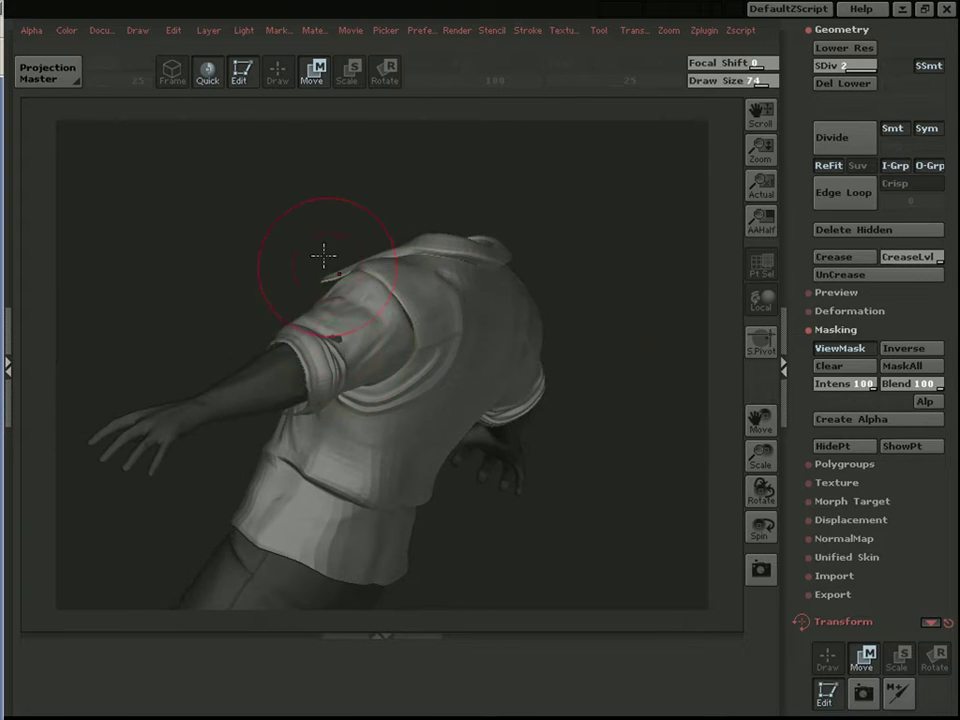
shift+drag(656, 288, 348, 253)
alt+drag(504, 463, 513, 348)
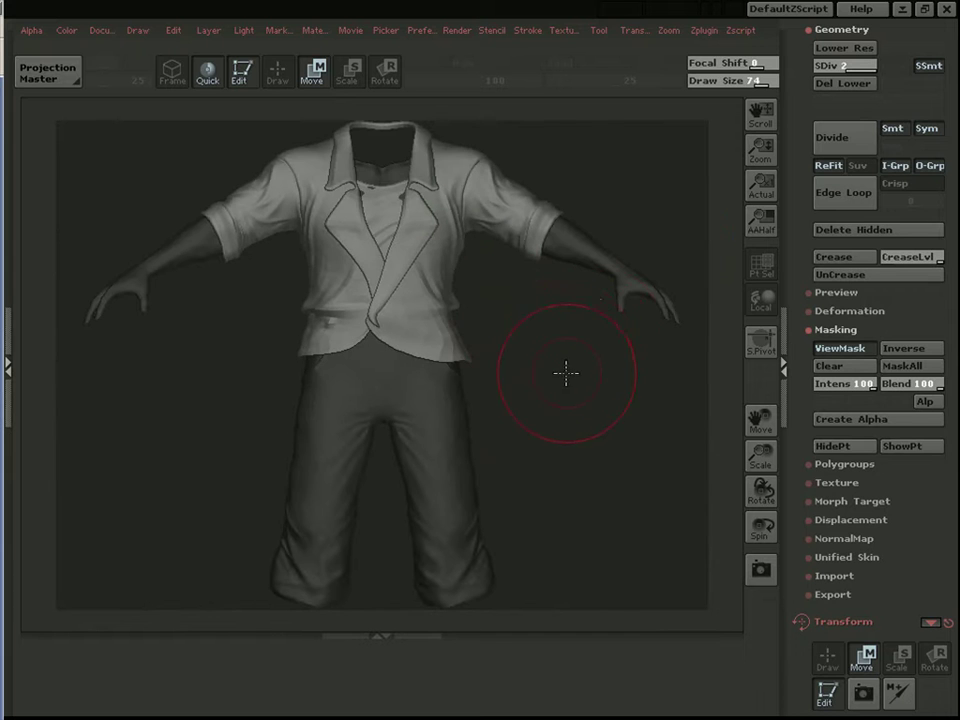
Step: Clear the mask and reshape the pants around the crotch and inner thighs with Move
click(829, 365)
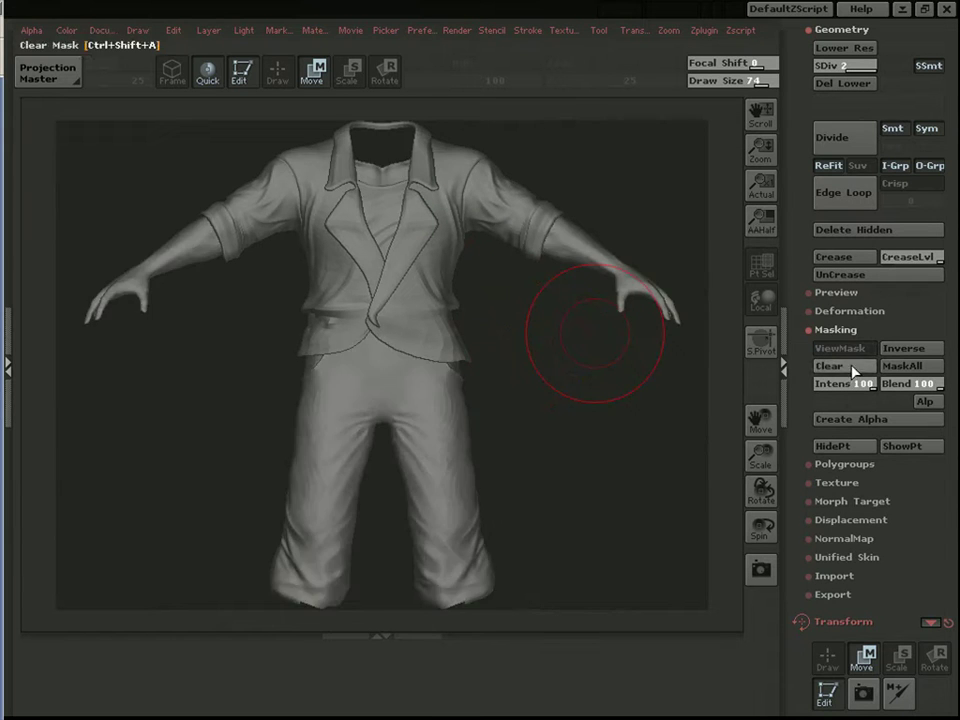
drag(583, 489, 591, 450)
alt+drag(582, 476, 494, 488)
alt+drag(570, 320, 611, 209)
drag(535, 300, 380, 377)
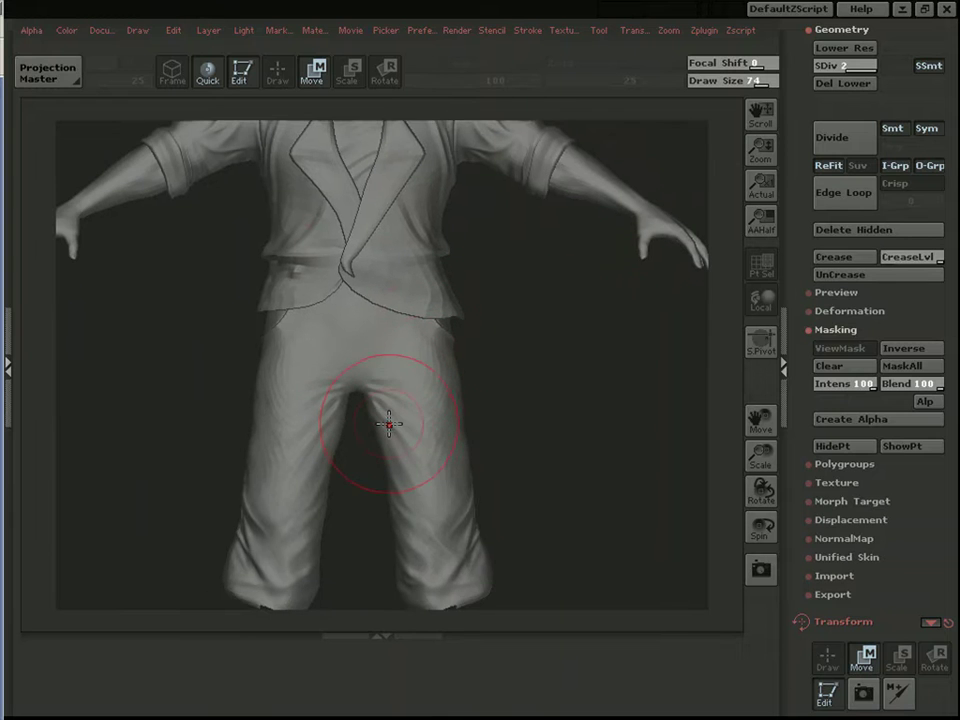
drag(542, 416, 538, 371)
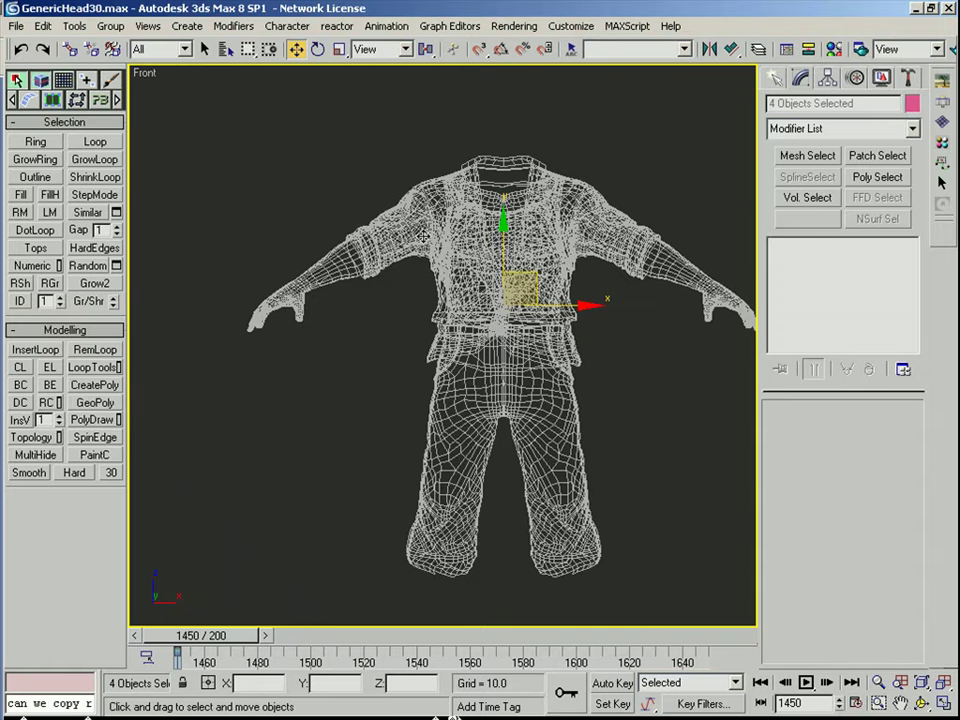
Step: In 3ds Max, import bodyShitProportionChange2.OBJ from the objs folder
click(21, 27)
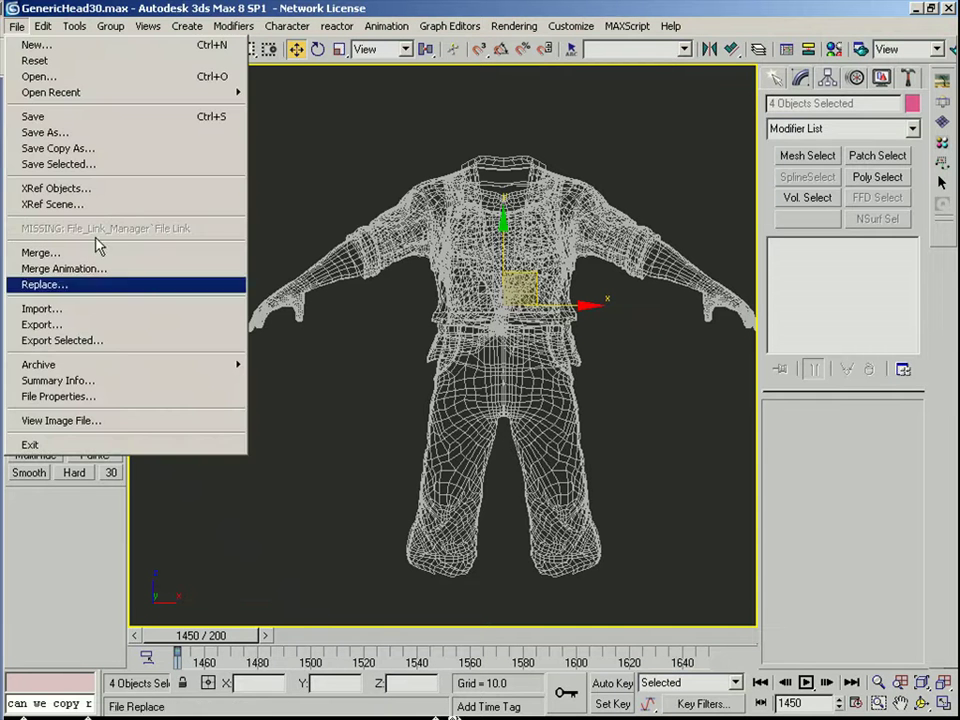
click(92, 310)
double_click(41, 132)
click(424, 461)
click(200, 577)
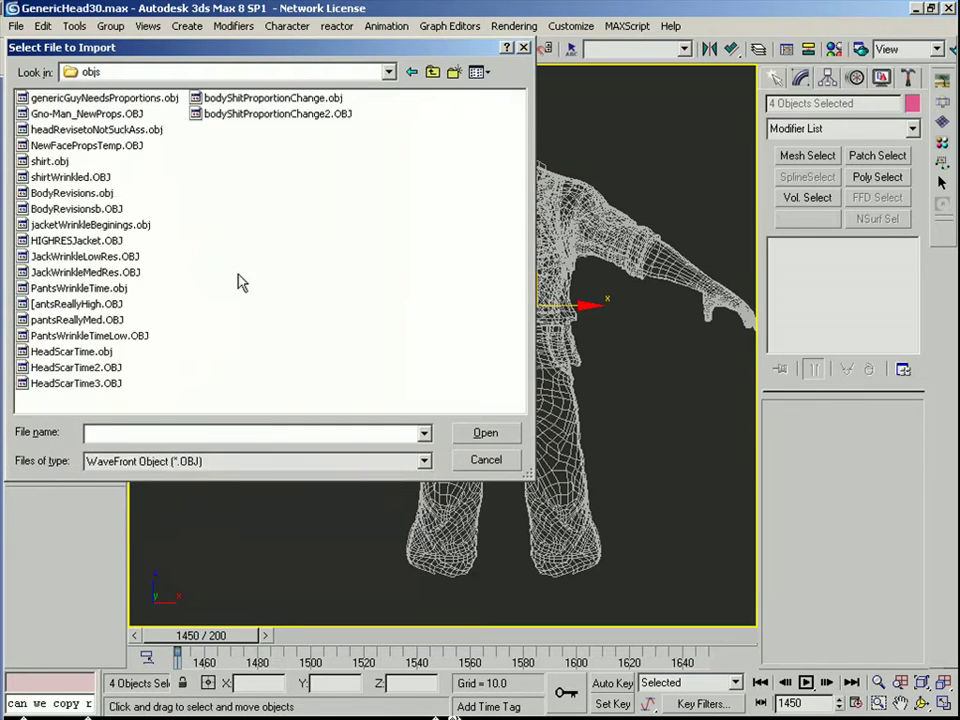
click(272, 113)
click(470, 433)
click(485, 490)
Step: Move the imported figure beside the original along X and display both shaded without edges
scroll(505, 336, down, 4)
drag(549, 328, 255, 327)
middle_drag(323, 301, 460, 312)
scroll(475, 253, up, 2)
mouse_move(475, 253)
middle_down()
mouse_move(422, 270)
mouse_move(423, 249)
middle_up()
scroll(415, 258, down, 2)
key(F3)
key(F4)
Step: Add a Morpher above Symmetry on the original body mesh and load the imported figure's arm mesh as its first target
click(414, 259)
scroll(414, 259, up, 2)
click(456, 326)
click(822, 259)
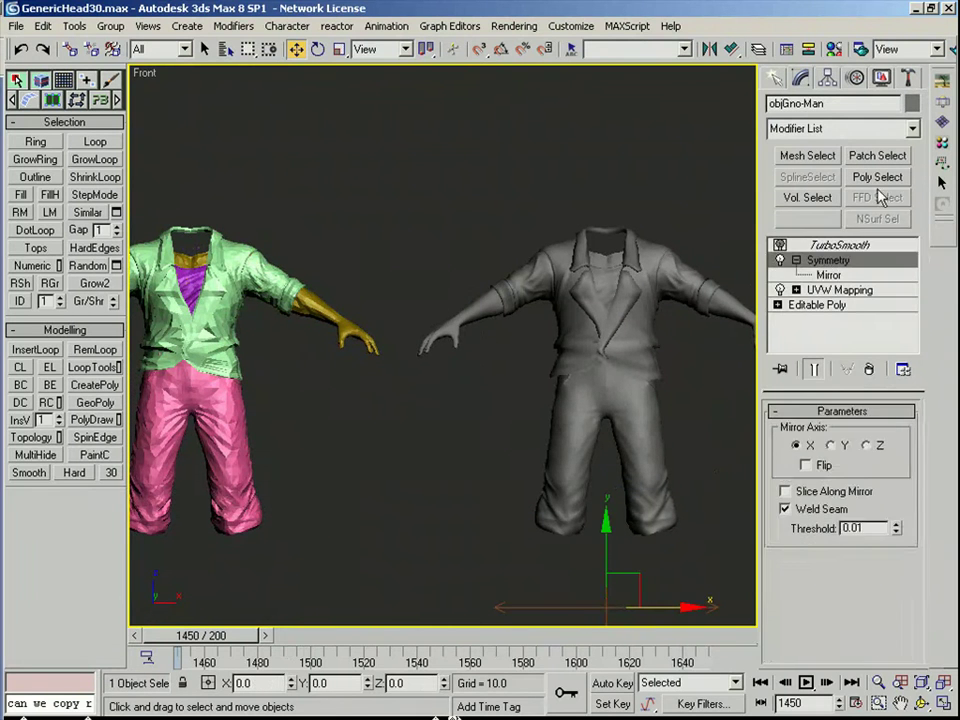
click(913, 128)
key(m)
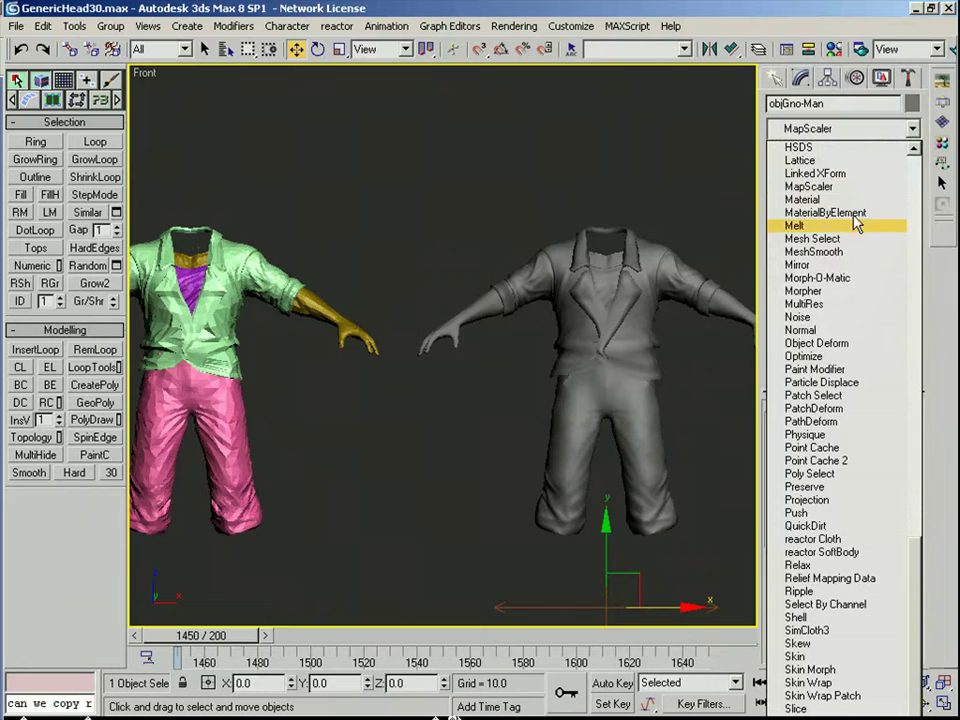
click(840, 291)
right_click(814, 528)
click(838, 536)
click(333, 322)
middle_drag(427, 361, 480, 364)
click(513, 347)
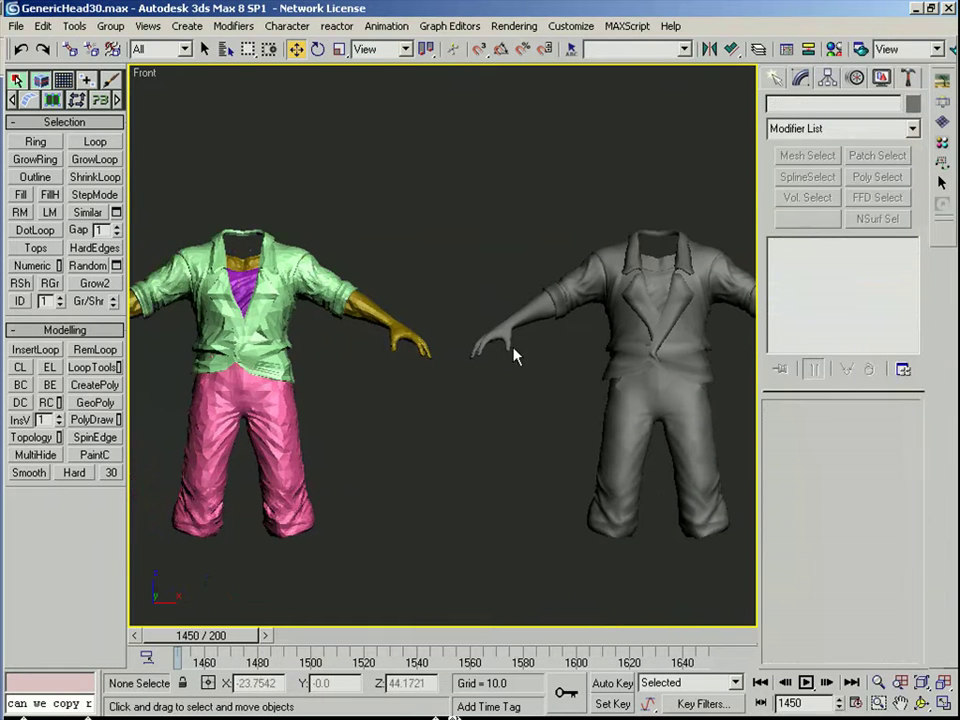
Step: Add a Morpher directly above Editable Poly on the original jacket and load the imported jacket as its first target
click(581, 292)
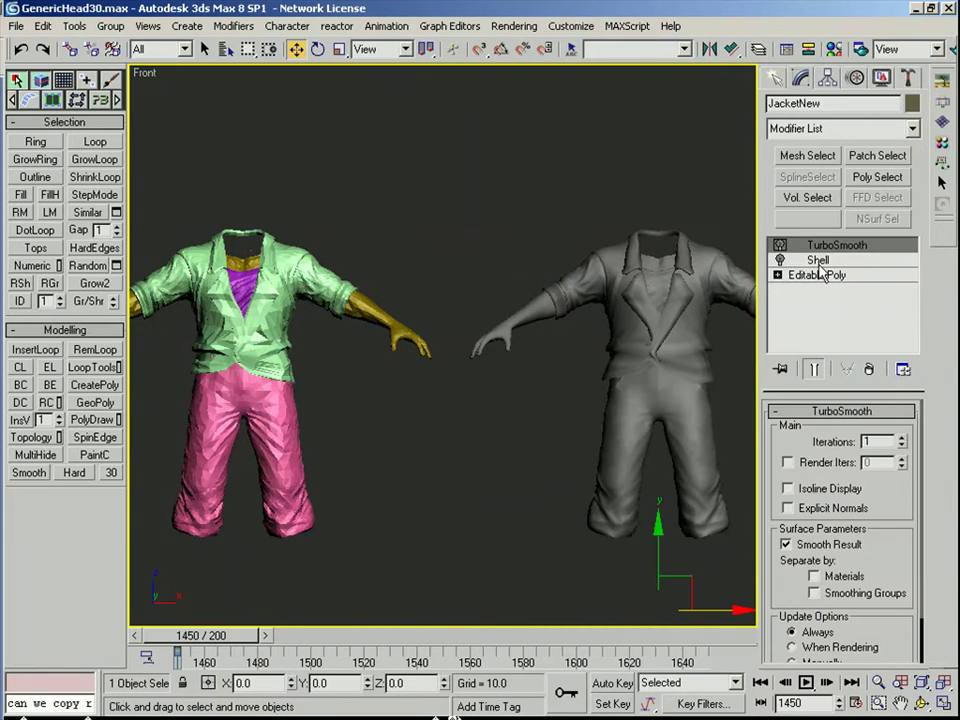
click(817, 274)
click(912, 128)
scroll(830, 95, down, 3)
key(m)
key(m)
click(826, 107)
right_click(858, 524)
click(889, 536)
click(317, 300)
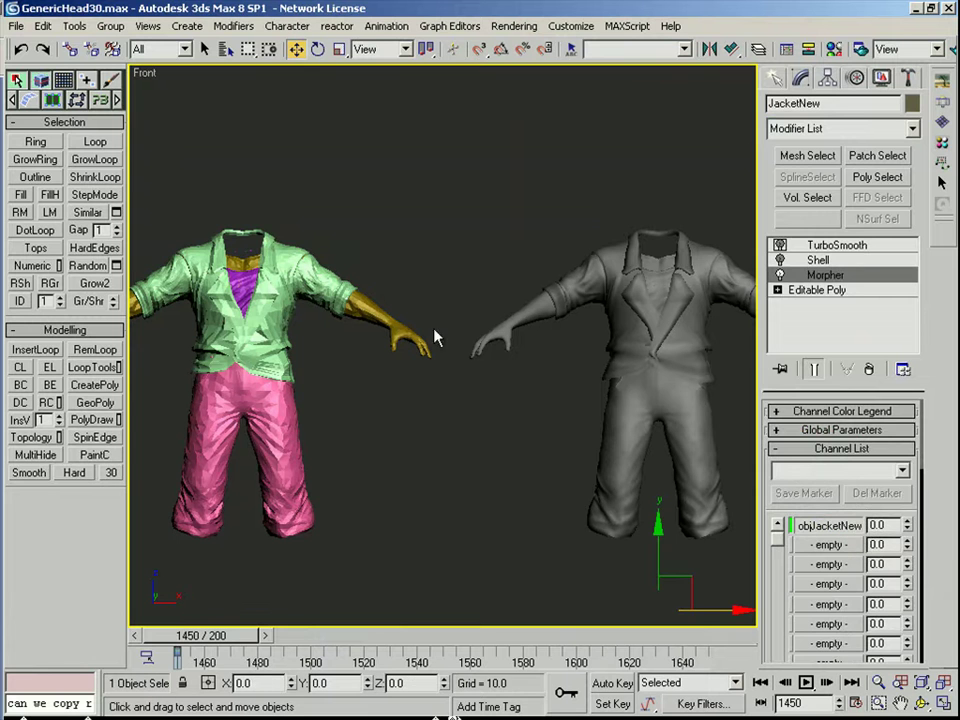
Step: Add a Morpher above Editable Poly on the original undershirt, load the imported undershirt as target, and raise its morph amount
click(541, 397)
click(654, 300)
click(817, 275)
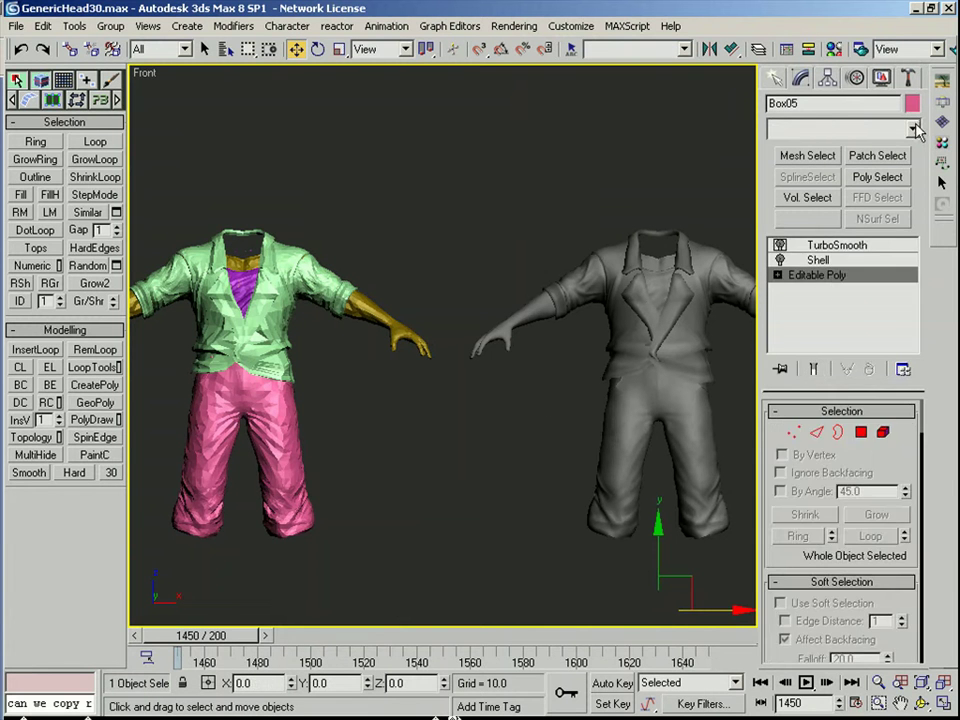
click(914, 129)
key(m)
key(m)
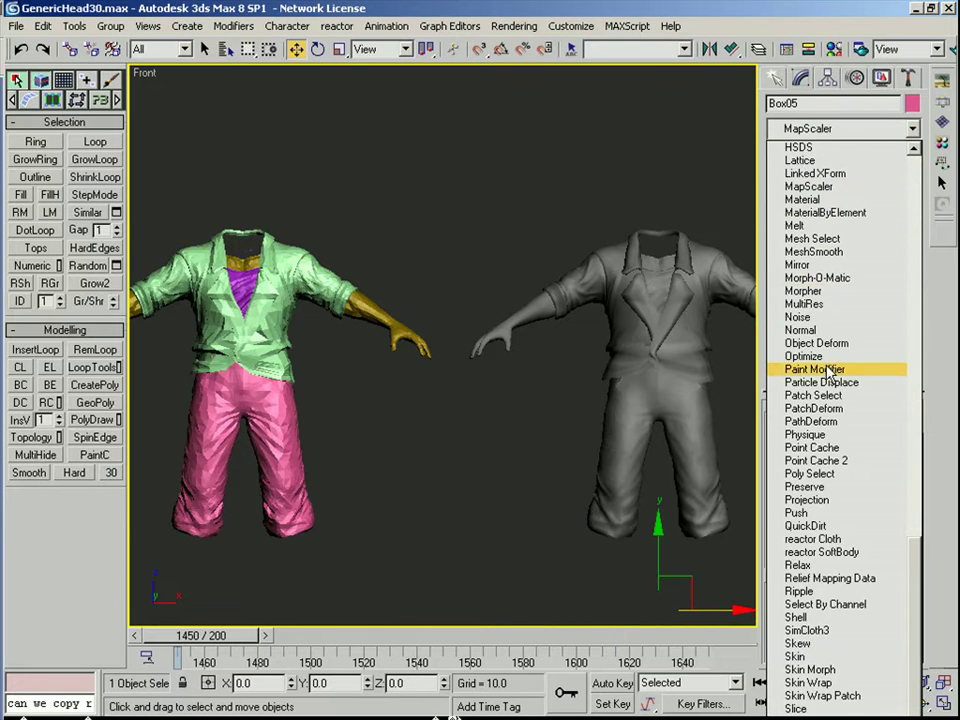
key(m)
key(m)
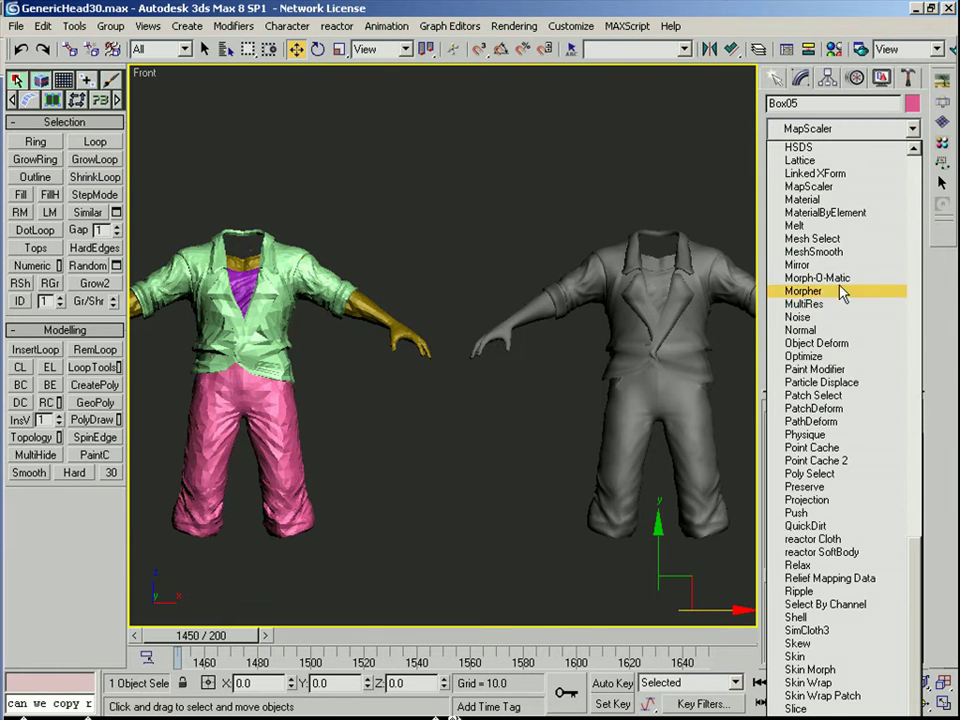
click(843, 292)
click(838, 530)
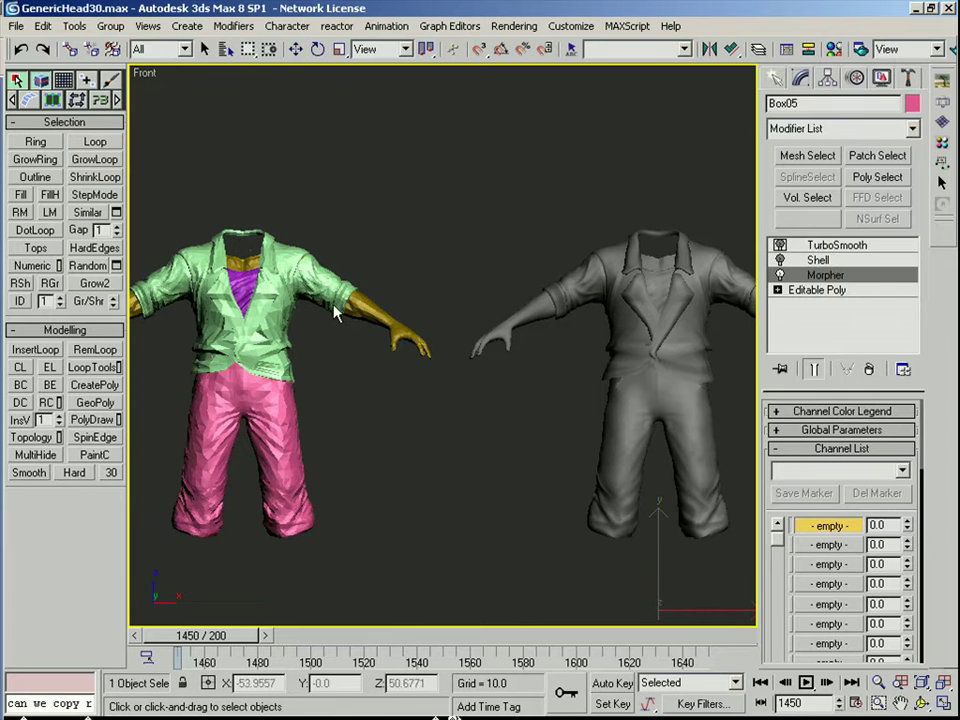
click(245, 290)
drag(909, 530, 909, 410)
Step: Set the jacket's objJacketNew morph to 100 and enable its Shell modifier
middle_drag(589, 322, 548, 319)
click(548, 325)
click(654, 341)
click(826, 277)
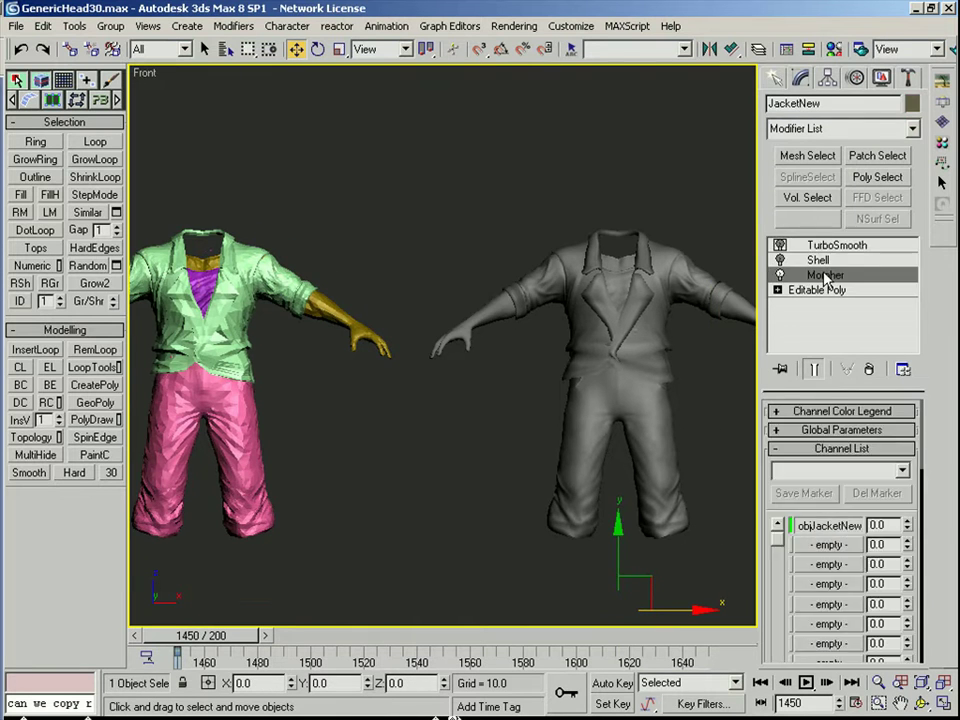
drag(907, 526, 877, 258)
click(779, 263)
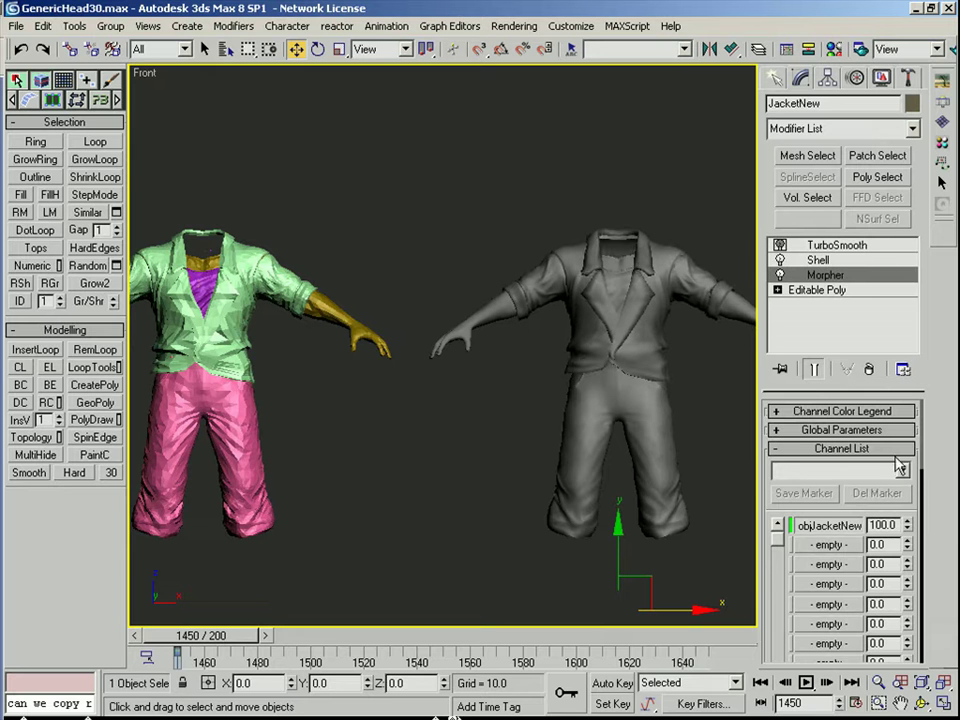
right_click(906, 526)
drag(906, 525, 906, 524)
drag(906, 524, 906, 410)
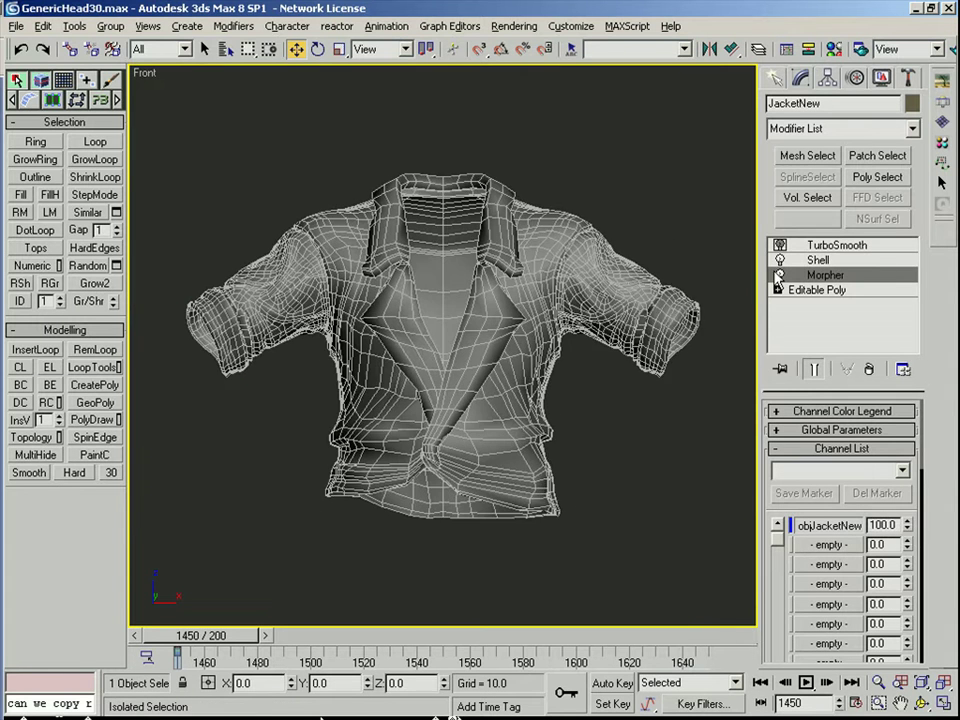
Step: Compare the isolated jacket with and without the Morpher, and collapse the Morpher into the editable poly
click(779, 275)
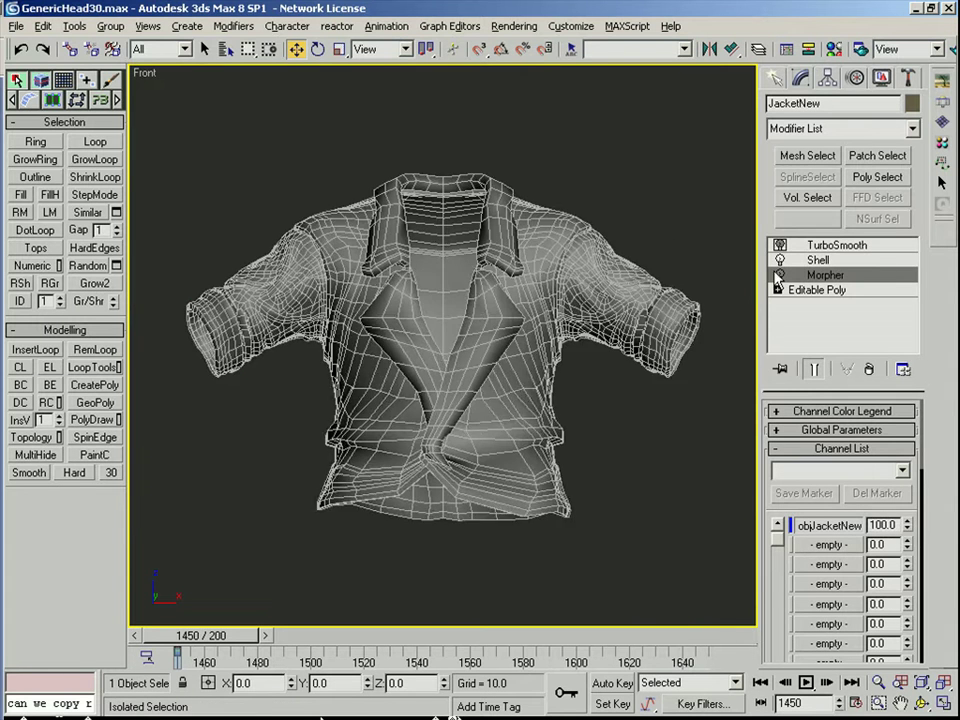
click(779, 275)
right_click(816, 277)
click(724, 417)
Step: Select a vertex at the jacket's front closure and enable soft selection with edge distance 21 and falloff 1.92
scroll(515, 402, up, 8)
middle_drag(513, 448, 519, 320)
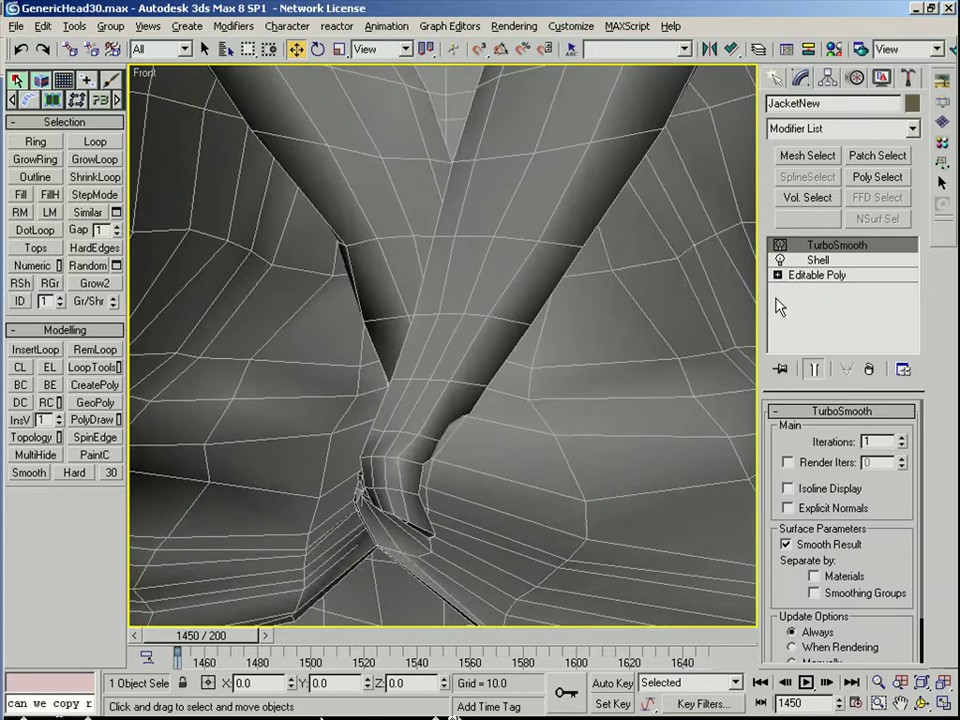
click(819, 277)
click(816, 370)
click(795, 432)
middle_drag(507, 522, 504, 452)
click(424, 467)
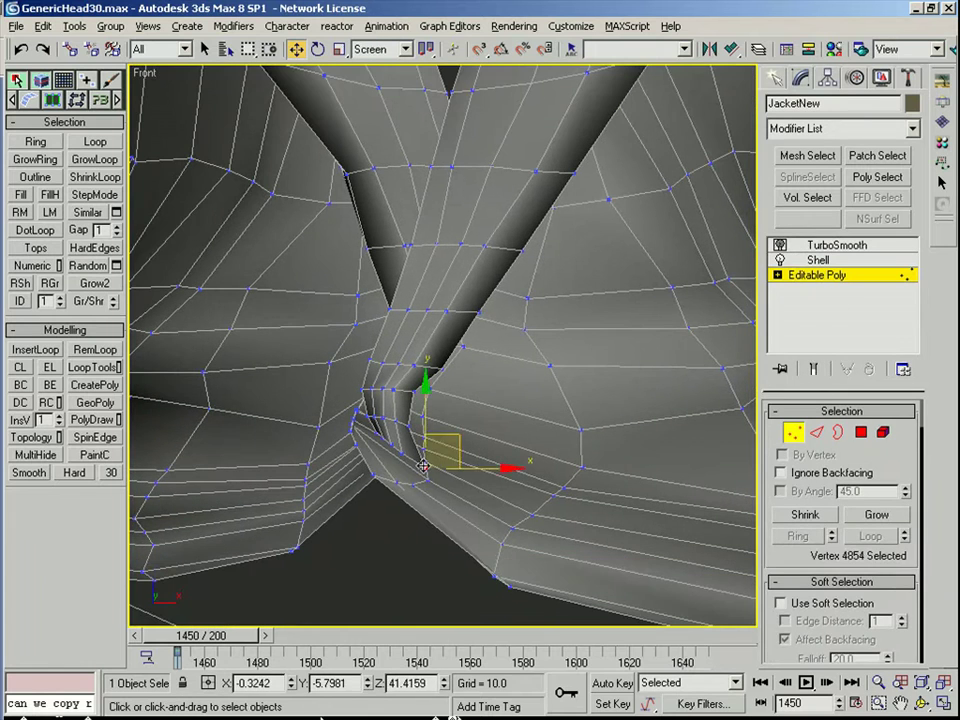
key(ctrl+s)
click(786, 621)
drag(902, 622, 901, 602)
right_click(887, 659)
drag(887, 658, 851, 479)
Step: Shift the overlapping vertices at the jacket's front closure sideways to smooth the lapel edge
scroll(523, 428, up, 2)
middle_drag(523, 428, 520, 452)
drag(414, 463, 323, 490)
click(348, 488)
drag(396, 541, 367, 543)
Step: Adjust the depth of the front closure vertices from a side view of the jacket
alt+middle_drag(367, 543, 409, 536)
middle_drag(465, 340, 472, 448)
alt+middle_drag(472, 448, 270, 437)
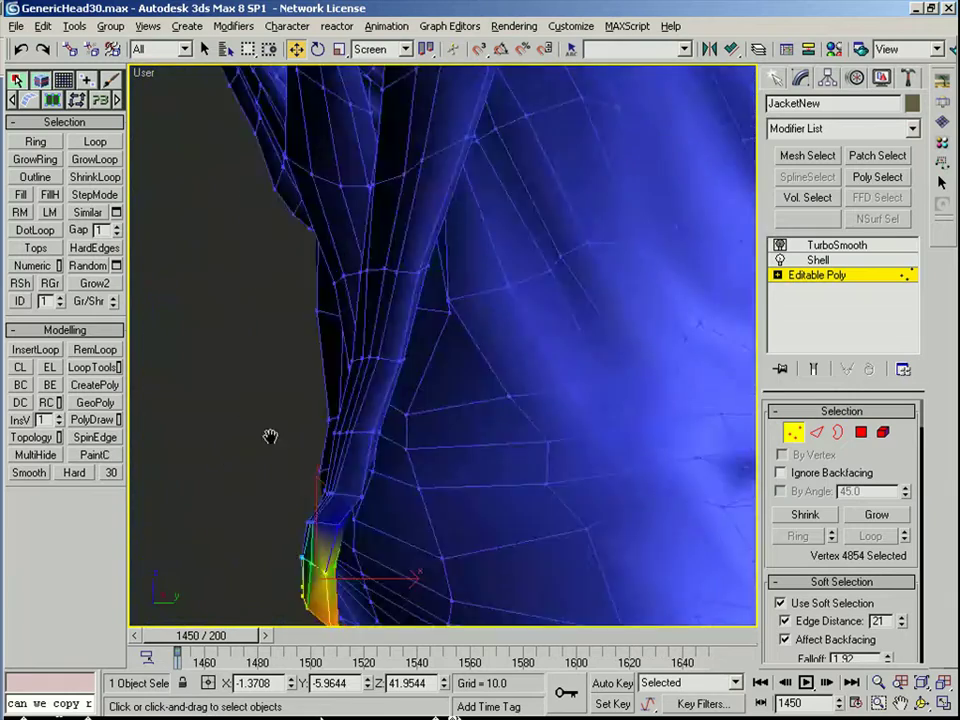
scroll(321, 480, down, 4)
scroll(321, 480, up, 2)
scroll(370, 505, up, 1)
alt+middle_drag(382, 508, 364, 513)
drag(353, 572, 357, 571)
drag(336, 486, 343, 479)
key(alt+x)
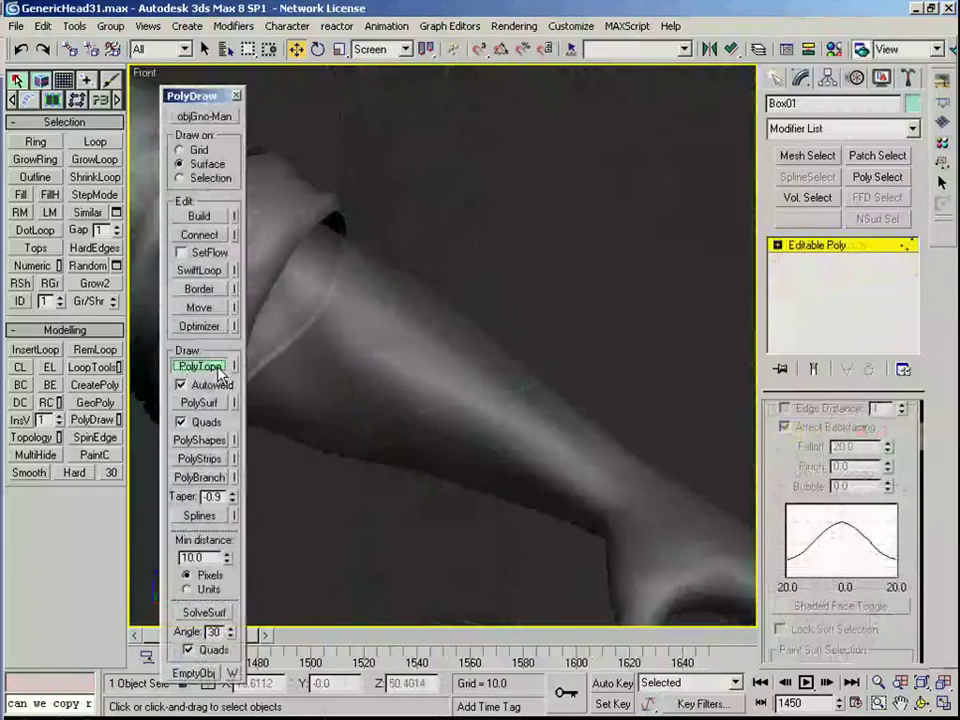
Step: Draw a PolyTopo grid across the forearm below the jacket cuff to build the first strip of quads on its surface
click(199, 366)
alt+middle_drag(387, 358, 311, 439)
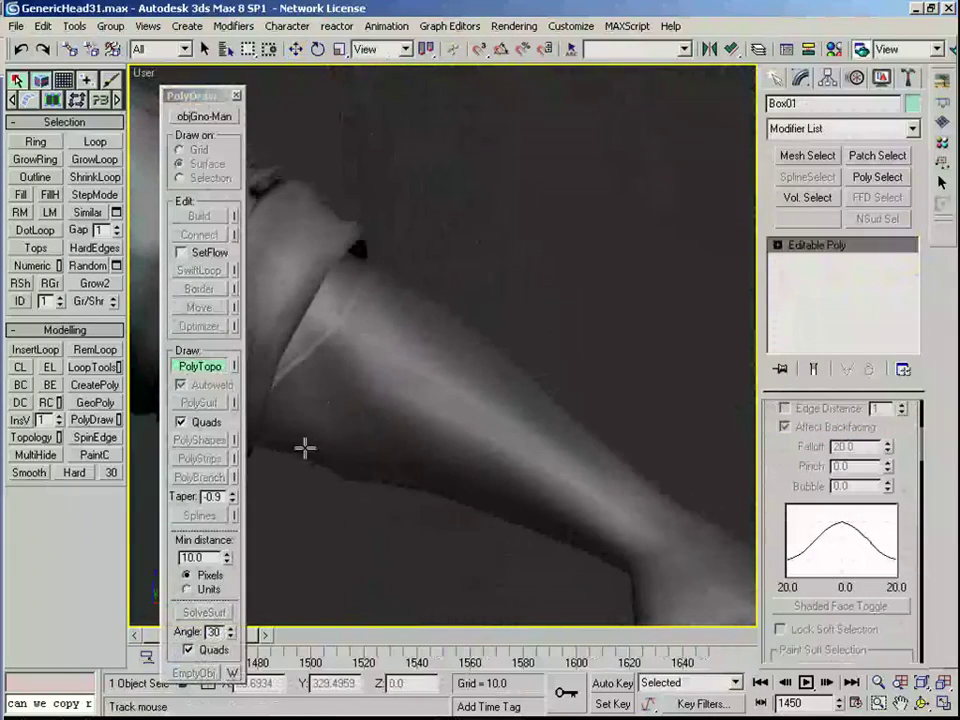
drag(386, 329, 412, 300)
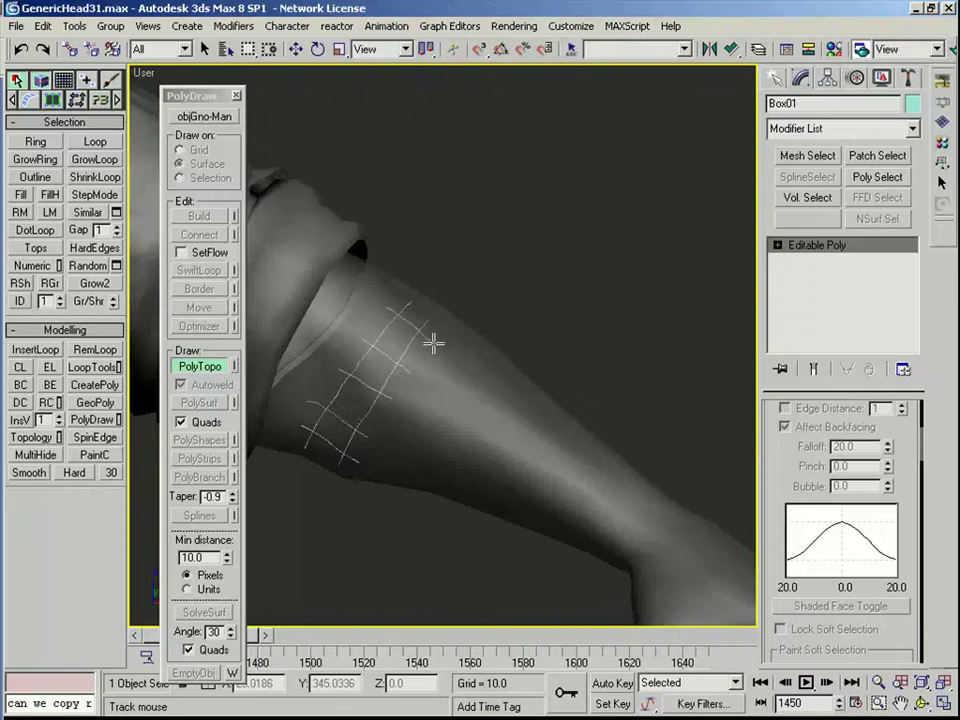
alt+middle_drag(433, 343, 401, 354)
right_click(401, 354)
mouse_move(371, 446)
alt+middle_down()
mouse_move(413, 351)
mouse_move(341, 435)
alt+middle_up()
Step: Continue the quad strip around the back of the forearm with another PolyTopo grid
click(210, 372)
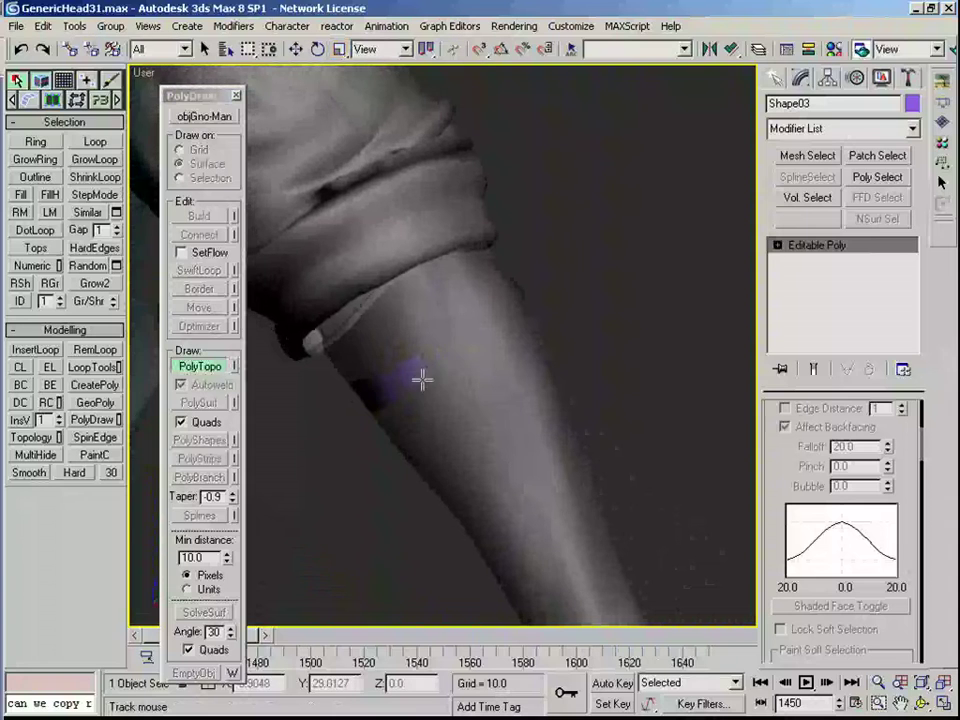
drag(429, 377, 519, 325)
mouse_move(519, 325)
alt+middle_down()
mouse_move(427, 318)
mouse_move(377, 330)
mouse_move(384, 379)
alt+middle_up()
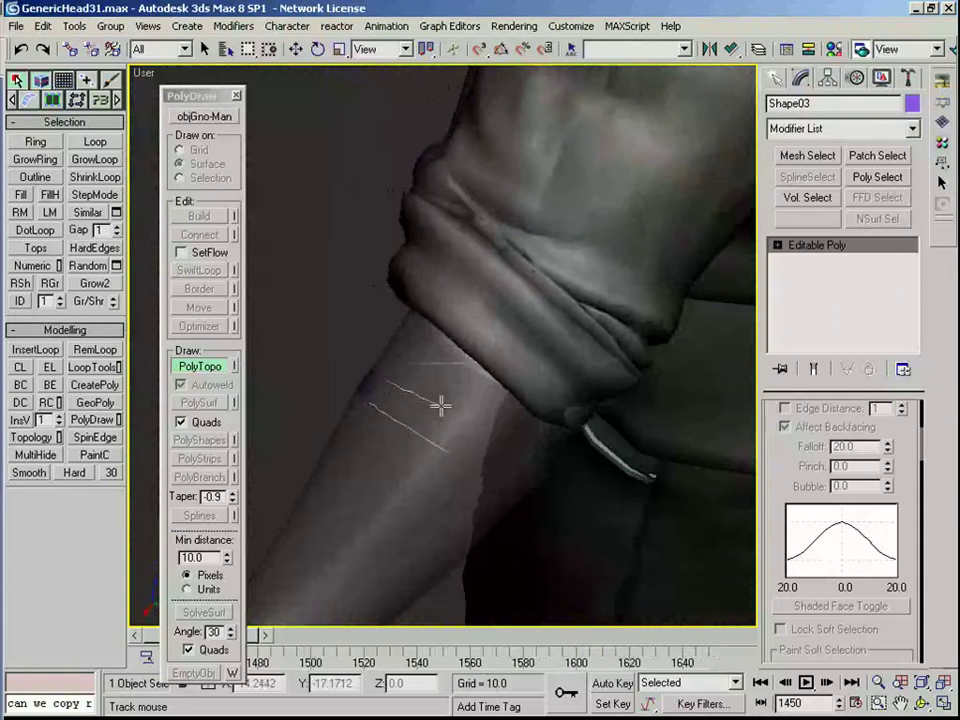
drag(441, 405, 487, 436)
drag(366, 409, 397, 362)
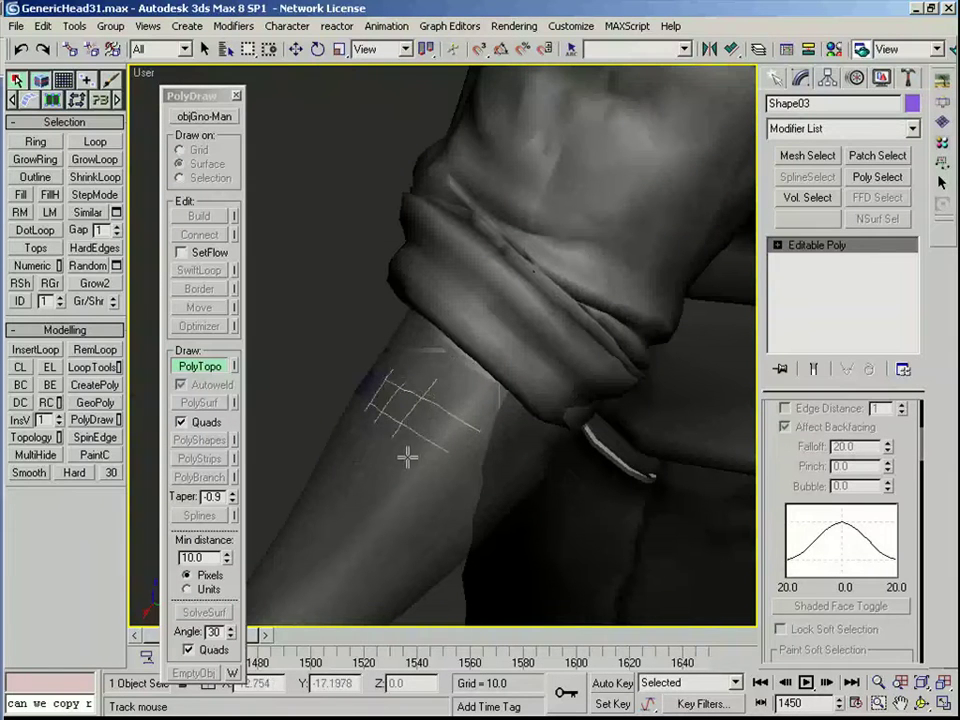
drag(449, 438, 478, 405)
right_click(471, 433)
mouse_move(470, 430)
alt+middle_down()
mouse_move(386, 390)
mouse_move(377, 349)
alt+middle_up()
Step: Draw two lengthwise lines and several cross lines with PolyTopo to carry the strip further around the forearm
click(200, 371)
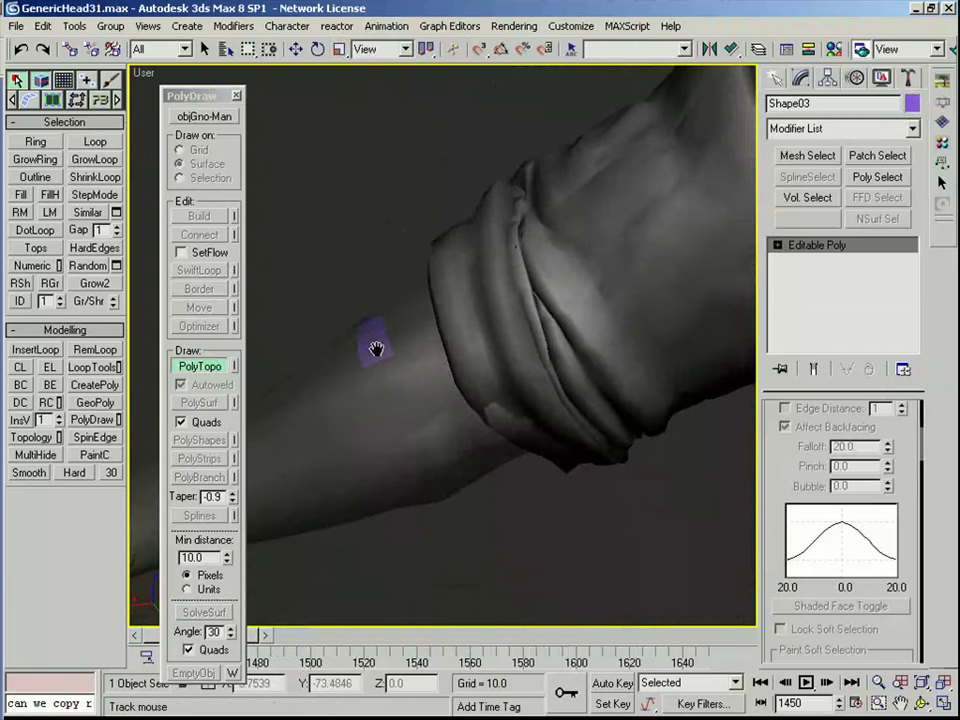
drag(369, 399, 382, 486)
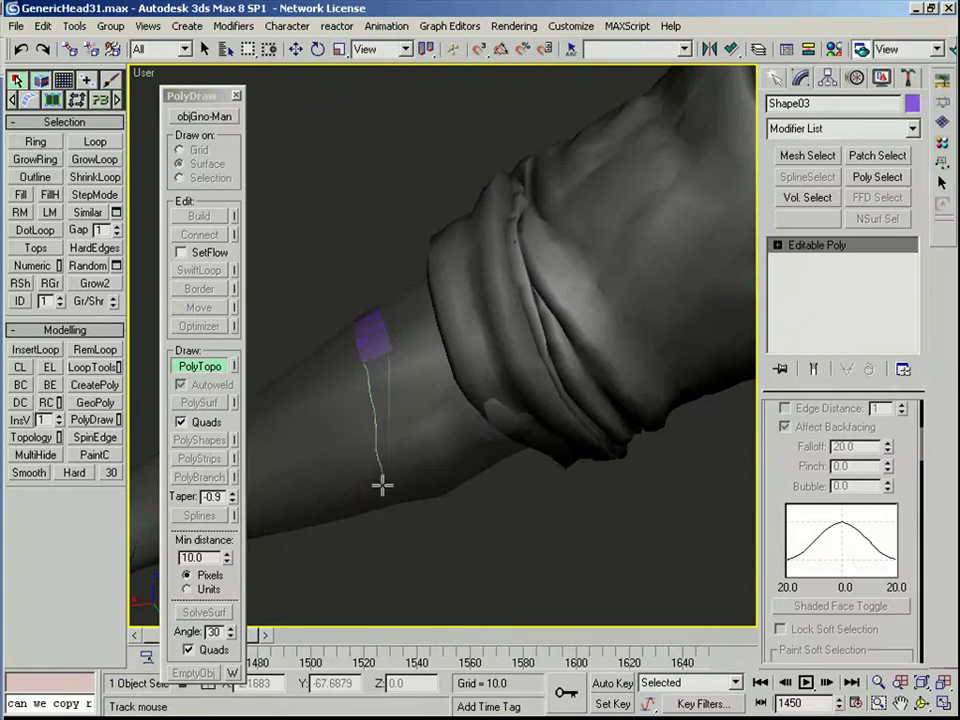
drag(406, 441, 416, 472)
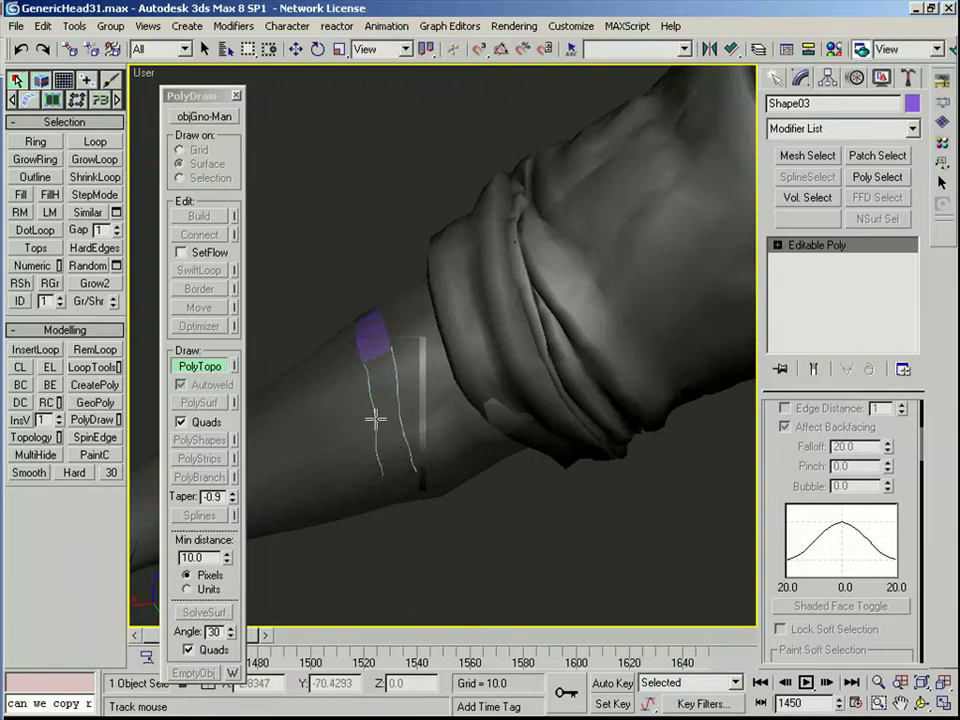
mouse_move(350, 386)
mouse_down()
mouse_move(409, 364)
mouse_move(421, 382)
mouse_up()
drag(362, 431, 436, 400)
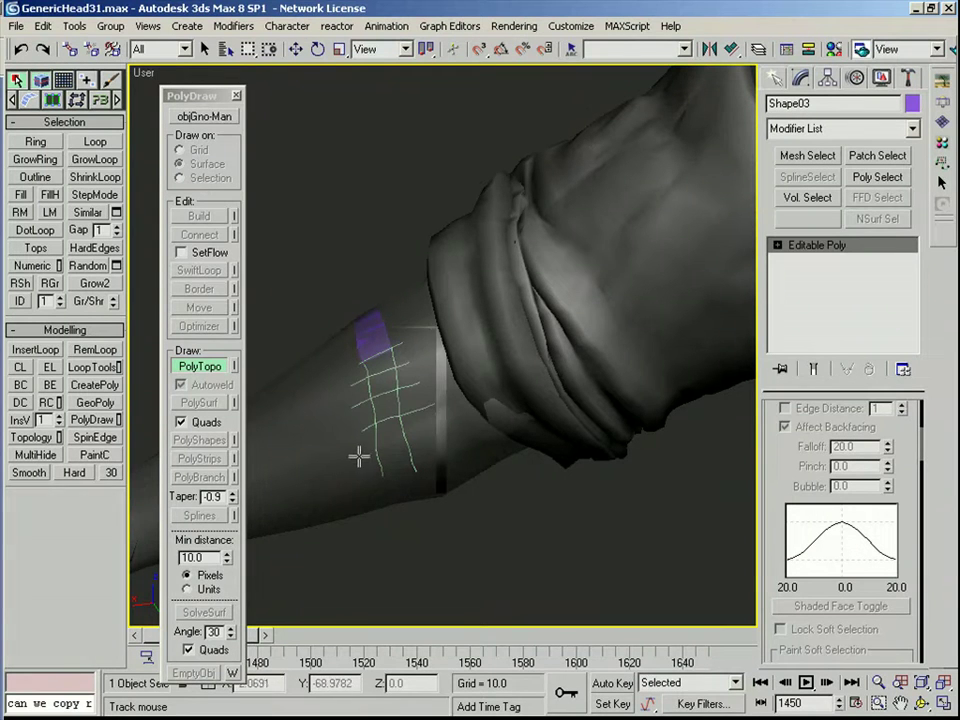
drag(357, 457, 424, 429)
mouse_move(424, 424)
alt+middle_down()
mouse_move(387, 358)
mouse_move(396, 360)
mouse_move(386, 290)
alt+middle_up()
right_click(420, 420)
Step: Extend the open end of the forearm strip with the PolyDraw Border tool
click(205, 289)
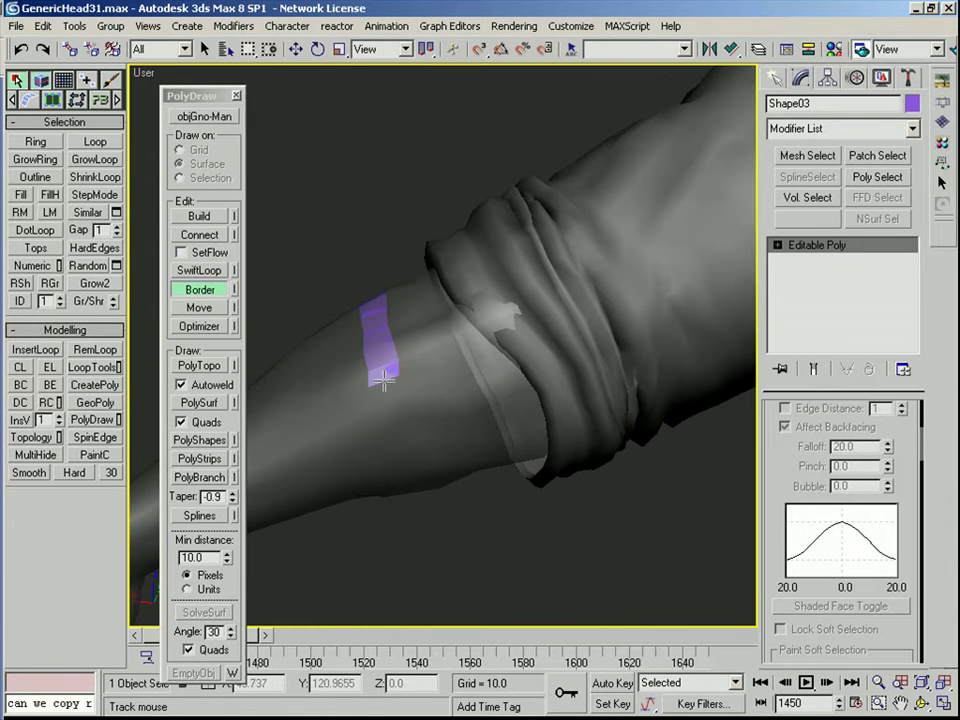
drag(386, 392, 391, 421)
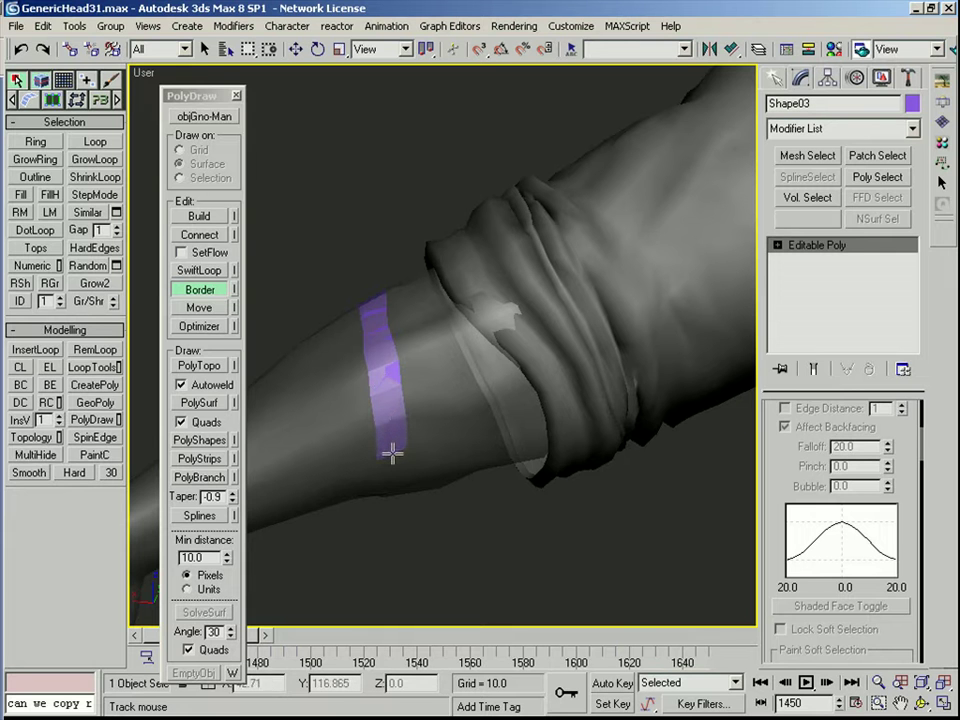
alt+middle_drag(393, 478, 410, 452)
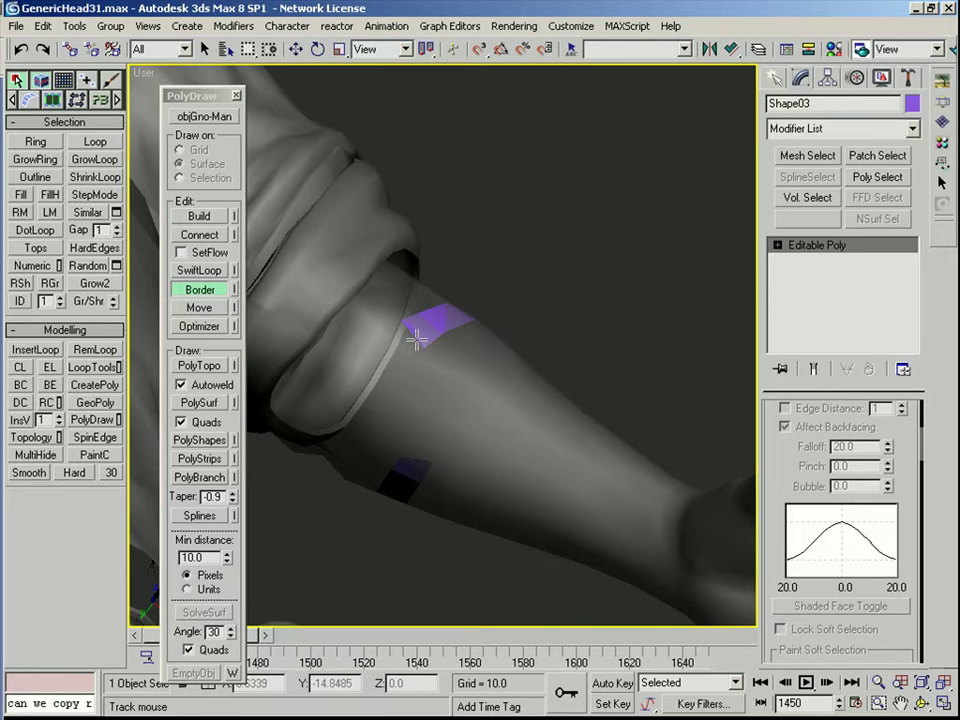
alt+middle_drag(398, 362, 415, 411)
right_click(415, 411)
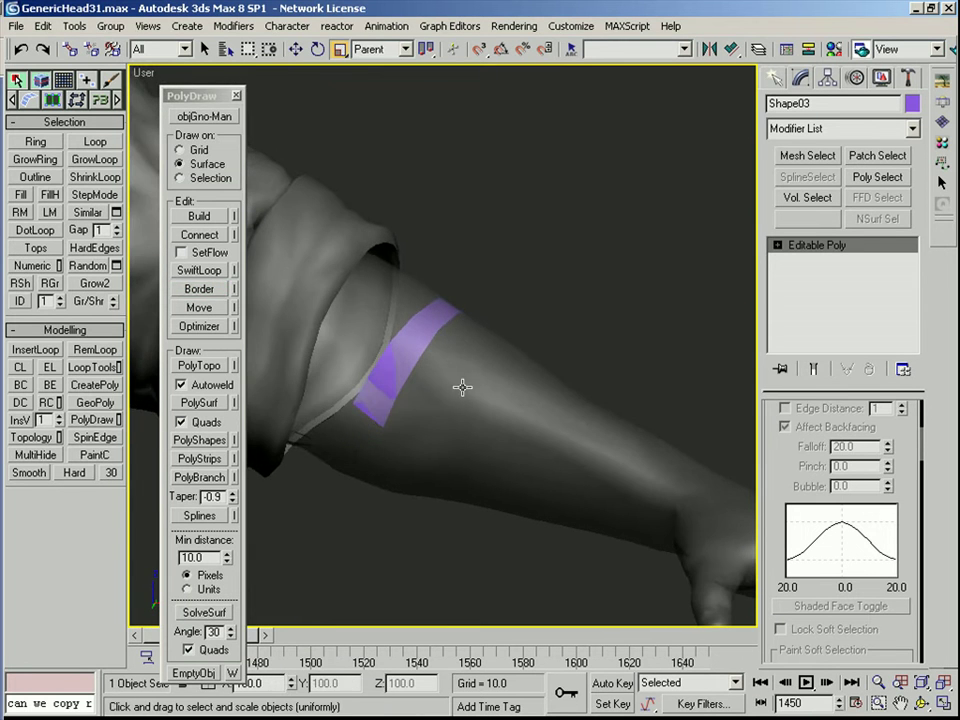
Step: Keep extending the strip's border edges quad by quad around the forearm from several viewing angles
click(212, 294)
alt+middle_drag(348, 391, 385, 362)
drag(386, 381, 362, 417)
alt+middle_drag(361, 418, 437, 435)
drag(377, 405, 420, 431)
right_click(420, 440)
alt+middle_drag(410, 430, 424, 386)
drag(368, 370, 406, 386)
right_click(406, 386)
mouse_move(406, 386)
alt+middle_down()
mouse_move(419, 409)
mouse_move(414, 378)
alt+middle_up()
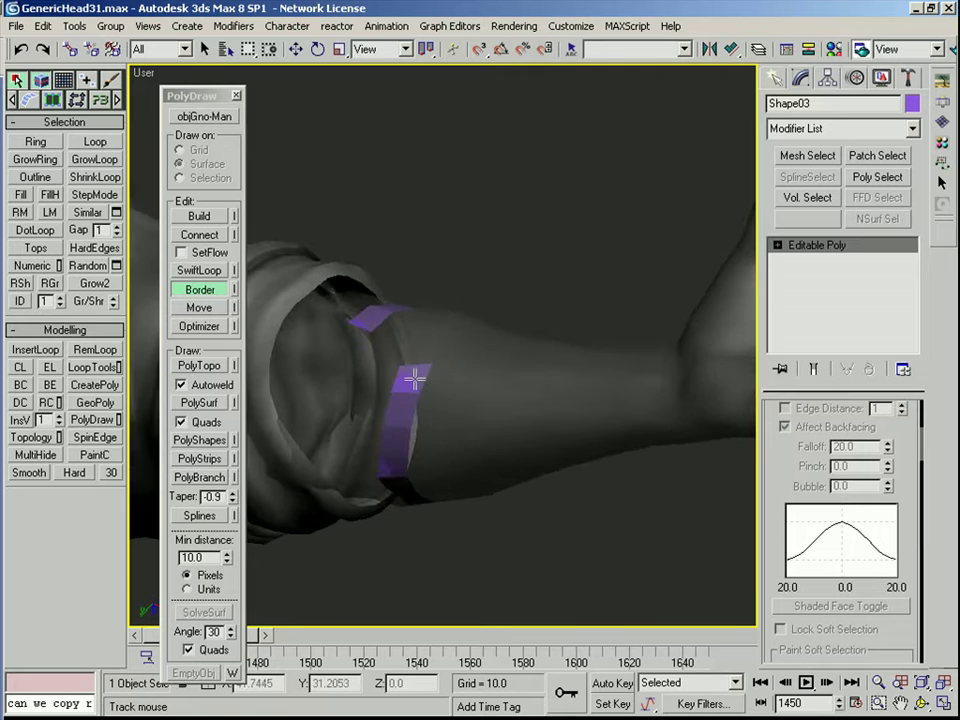
right_click(415, 388)
Step: Show the mesh edges and extend the band's second wrap across the forearm with the PolyDraw Border tool
key(F4)
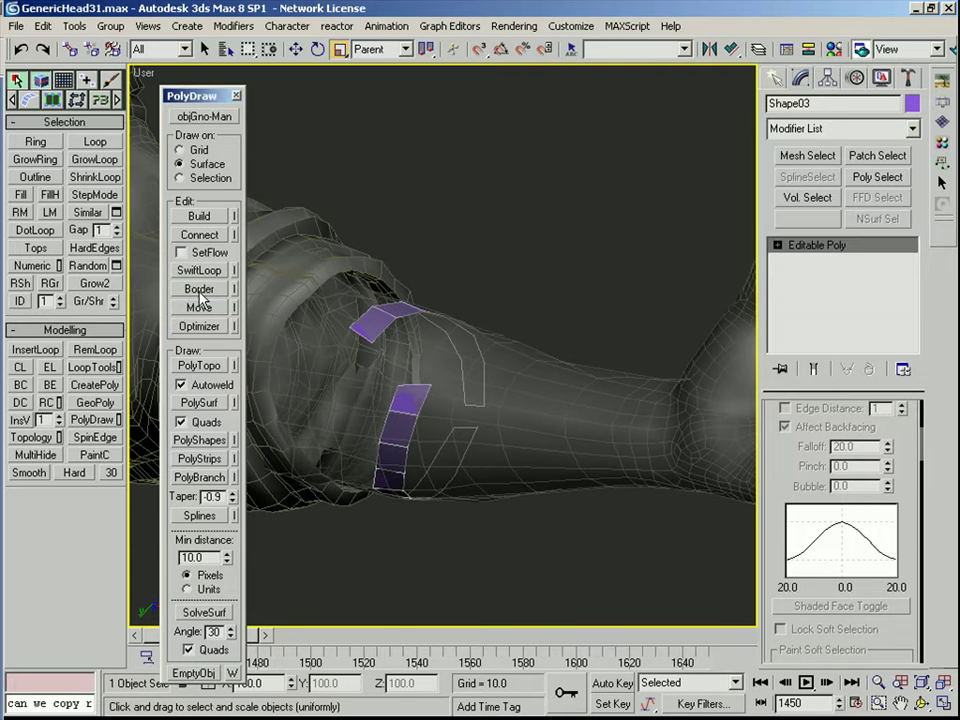
click(199, 289)
drag(412, 388, 427, 356)
alt+middle_drag(442, 359, 430, 402)
drag(430, 402, 441, 364)
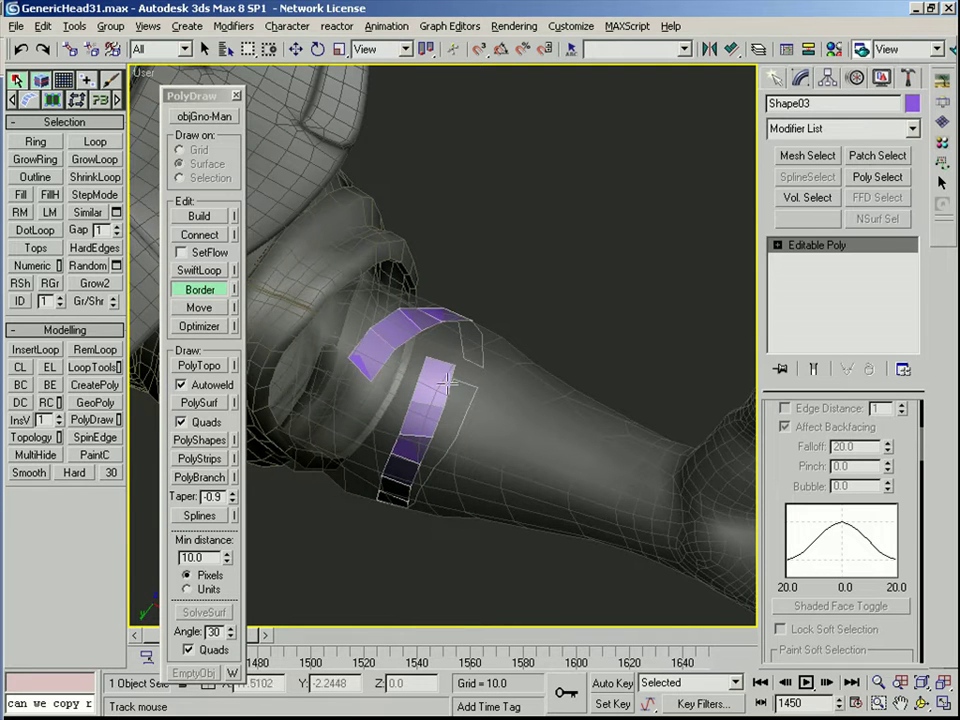
alt+middle_drag(458, 364, 430, 431)
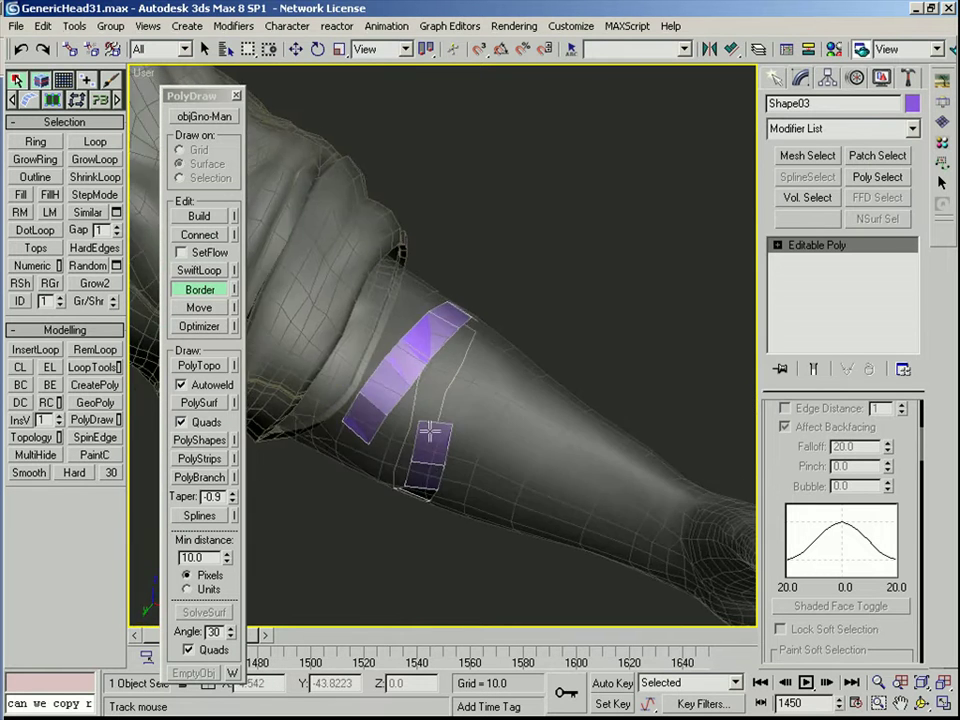
drag(437, 410, 447, 381)
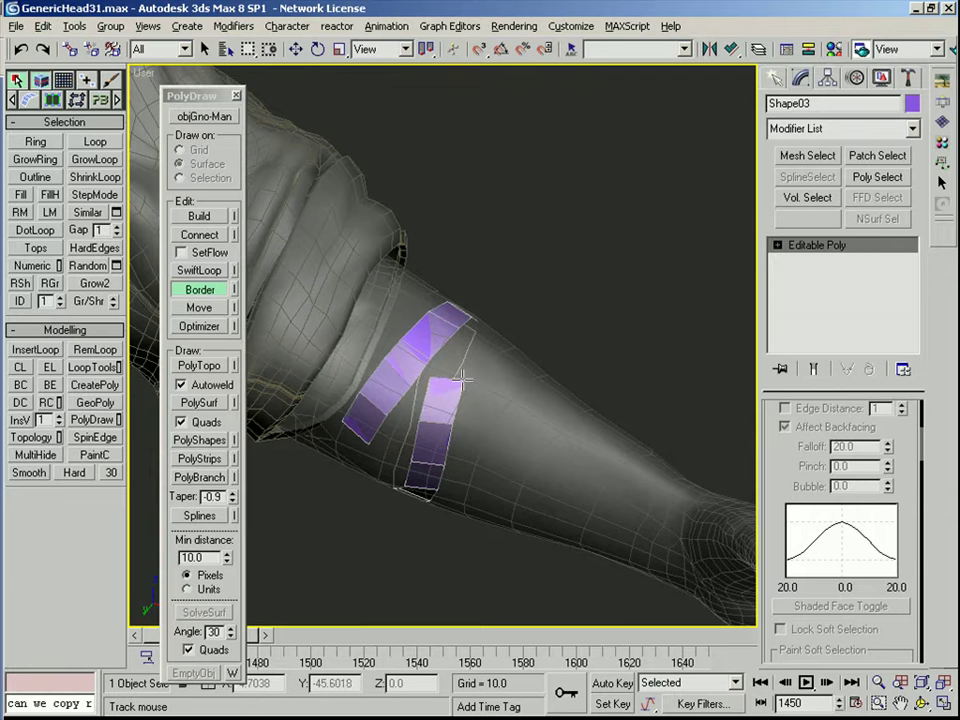
alt+middle_drag(462, 378, 438, 423)
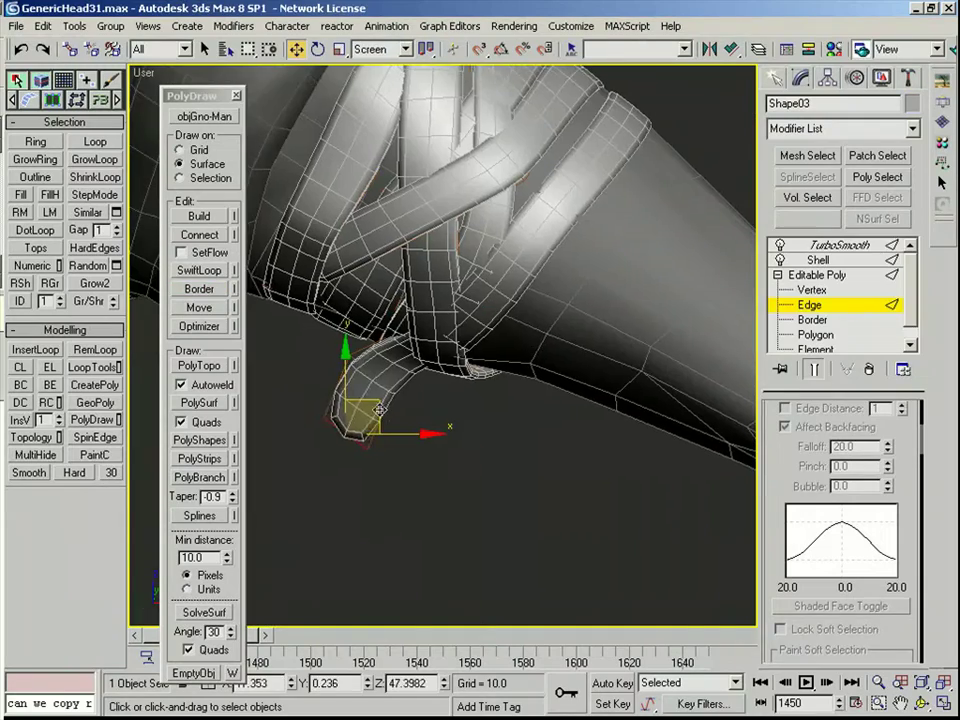
Step: Pull down the end edges of the loose bandage tail below the forearm and extrude another segment from them
drag(364, 407, 321, 504)
key(e)
key(w)
shift+drag(350, 435, 348, 440)
Step: In wireframe, select the edge at the bandage strap nearest the sleeve and shift it and a neighbouring vertex
alt+middle_drag(385, 328, 497, 379)
scroll(446, 365, up, 1)
key(F3)
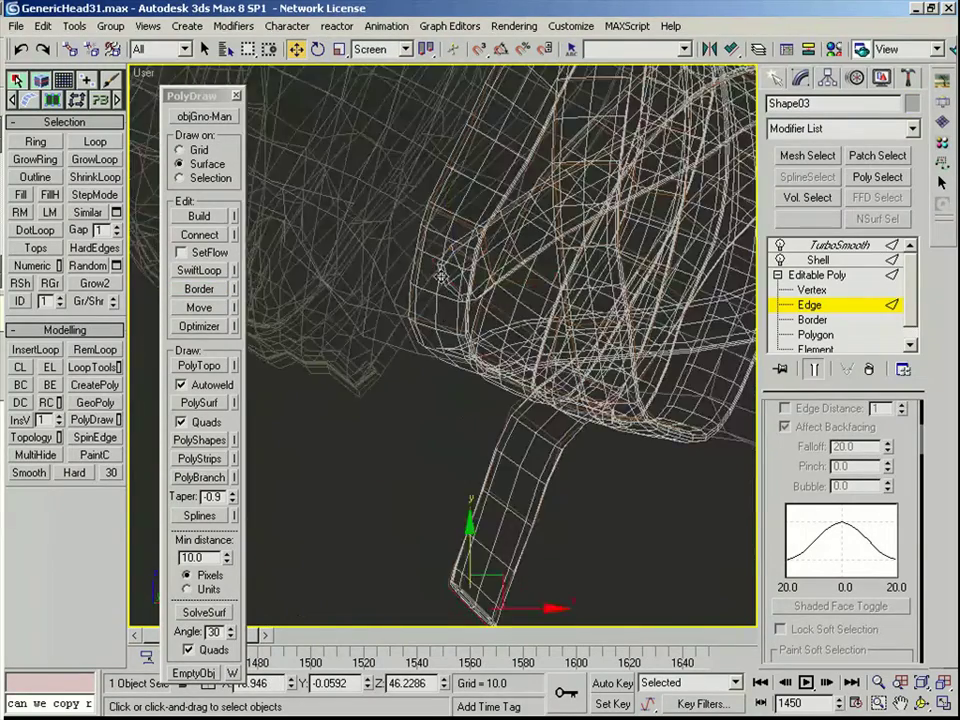
click(441, 276)
alt+middle_drag(441, 276, 462, 270)
drag(479, 261, 430, 271)
scroll(430, 271, up, 1)
alt+middle_drag(430, 271, 445, 300)
key(1)
click(449, 302)
key(x)
drag(443, 305, 372, 308)
key(2)
key(F3)
Step: Reposition the corner vertices on the sleeve-side strap to shape the start of a second loose tail
mouse_move(360, 311)
alt+middle_down()
mouse_move(384, 302)
mouse_move(370, 295)
mouse_move(408, 242)
alt+middle_up()
key(1)
click(355, 290)
click(406, 190)
drag(379, 280, 368, 283)
click(392, 234)
alt+middle_drag(394, 240, 397, 350)
drag(396, 231, 406, 192)
alt+middle_drag(406, 194, 404, 221)
Step: Extrude the strap's edge outward and down in two segments to form a second hanging bandage tail
key(2)
shift+drag(394, 197, 323, 280)
alt+middle_drag(323, 280, 311, 304)
shift+drag(312, 300, 314, 517)
key(e)
key(w)
Step: Leave edge editing and inspect the smoothed bandage with its two loose tails on the forearm
scroll(300, 436, up, 2)
scroll(302, 432, down, 4)
mouse_move(314, 517)
alt+middle_down()
mouse_move(332, 508)
mouse_move(426, 321)
mouse_move(428, 334)
alt+middle_up()
right_click(428, 334)
alt+middle_drag(494, 332, 468, 368)
key(F3)
key(F3)
scroll(468, 368, down, 3)
click(812, 305)
click(578, 216)
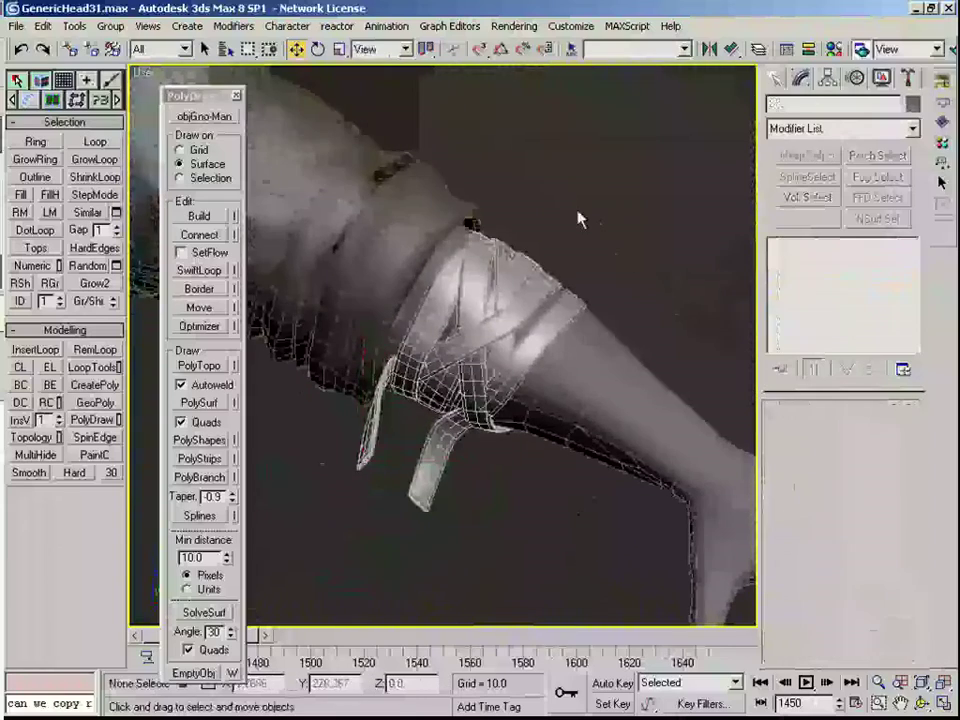
scroll(469, 315, down, 3)
click(469, 315)
scroll(490, 271, up, 5)
scroll(482, 280, down, 8)
scroll(482, 281, up, 4)
alt+middle_drag(482, 281, 457, 315)
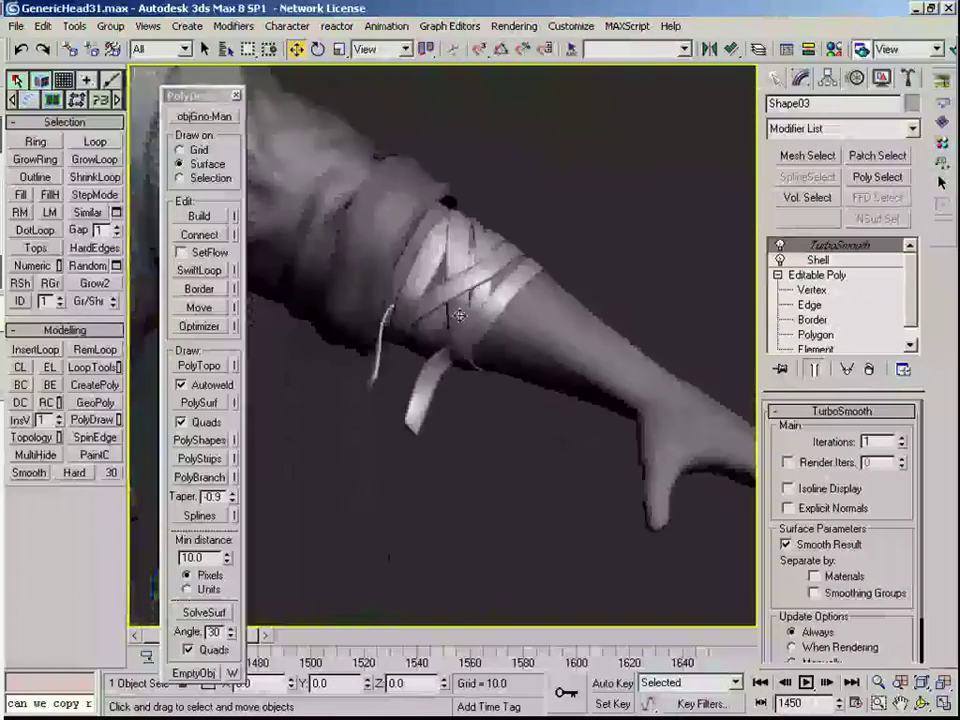
Step: Switch to the Camera01 view, save the scene as GenericHead32.max, and render the character without any selection
key(f)
scroll(508, 358, down, 5)
key(c)
click(450, 495)
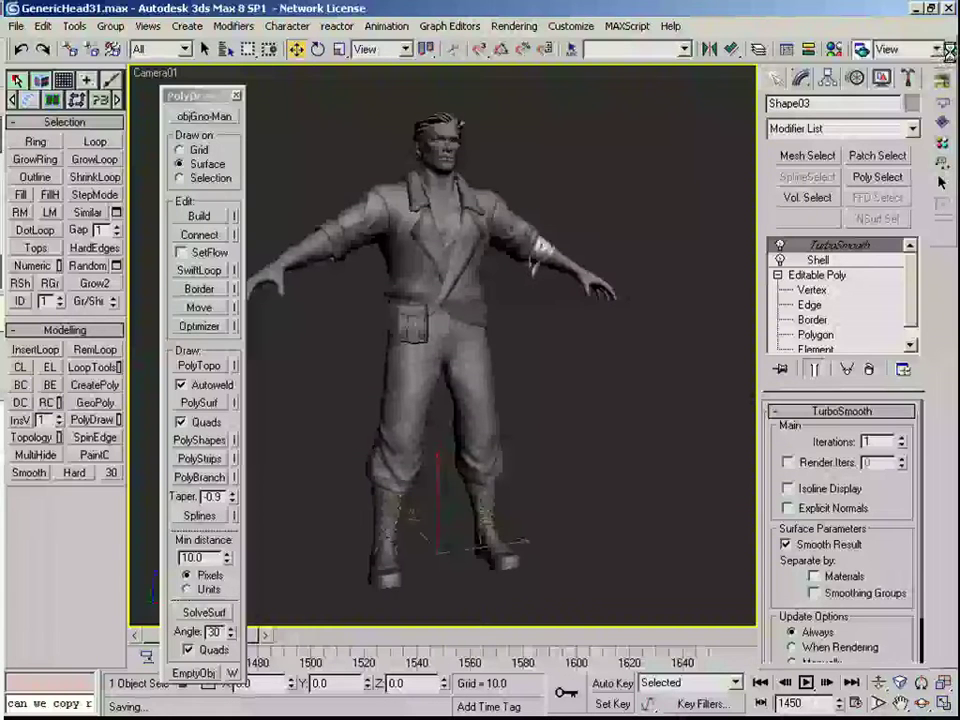
key(ctrl+d)
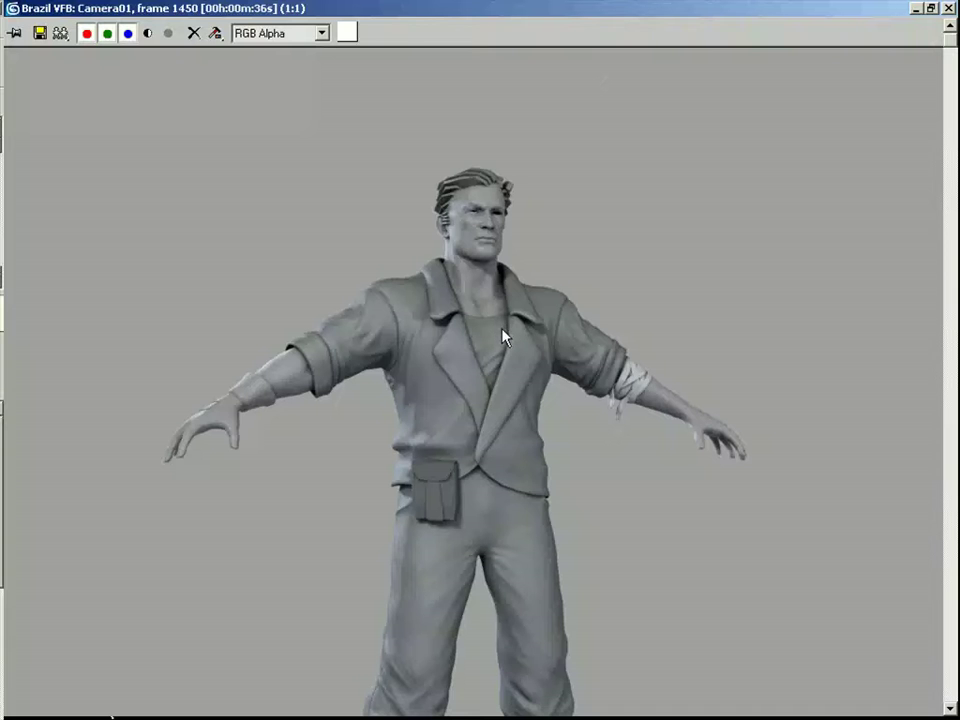
Step: Examine the rendered figure at full and half size, and compare it with the For_Ian.psd concept art
scroll(502, 328, down, 1)
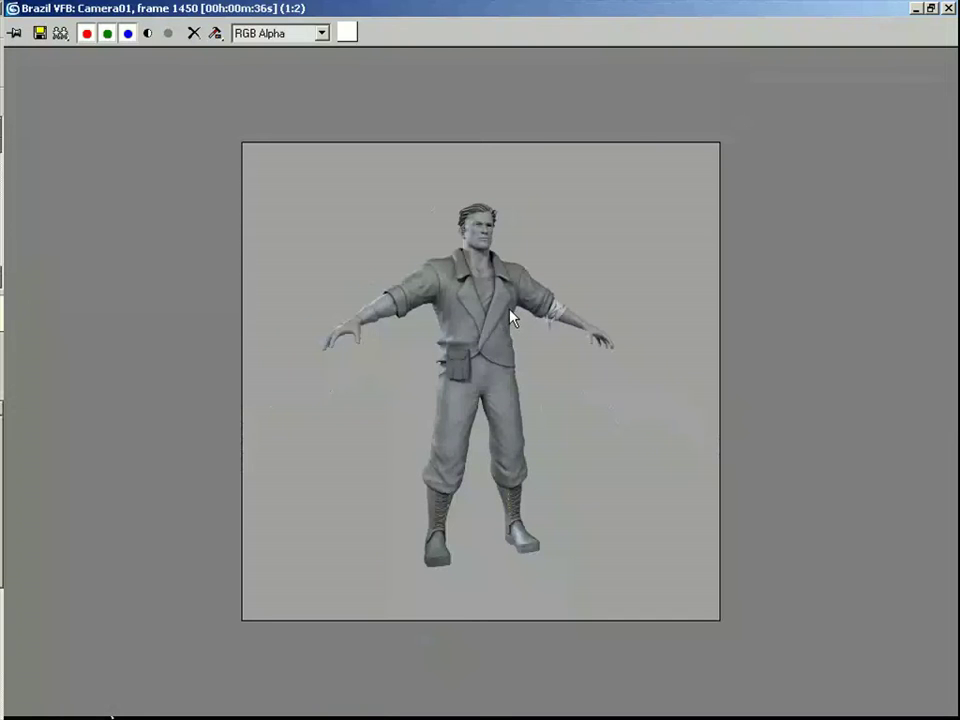
scroll(485, 308, up, 1)
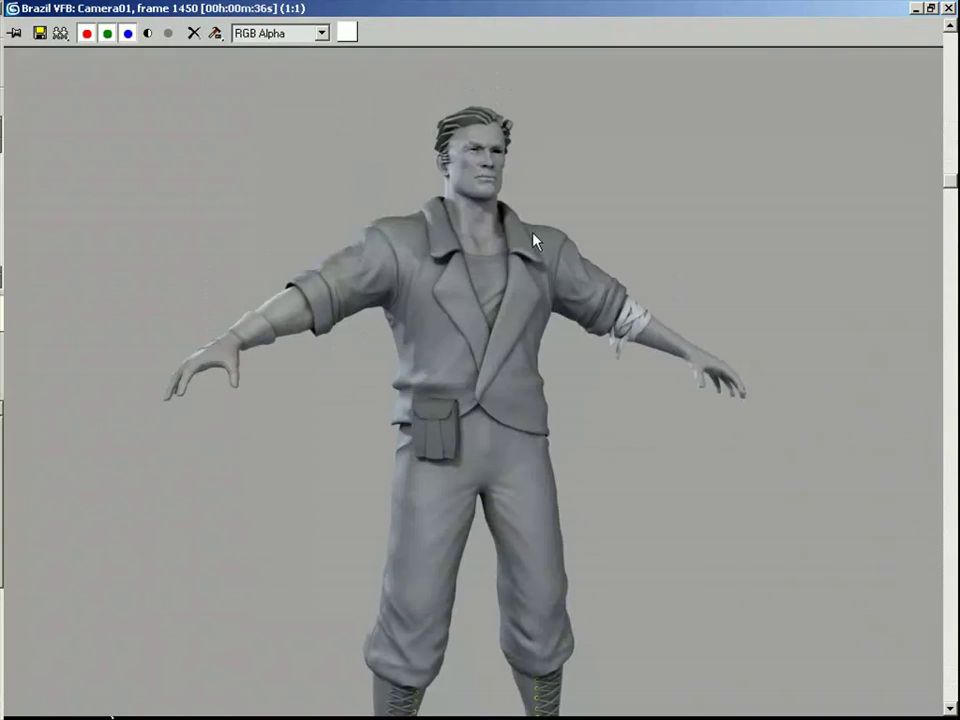
click(949, 10)
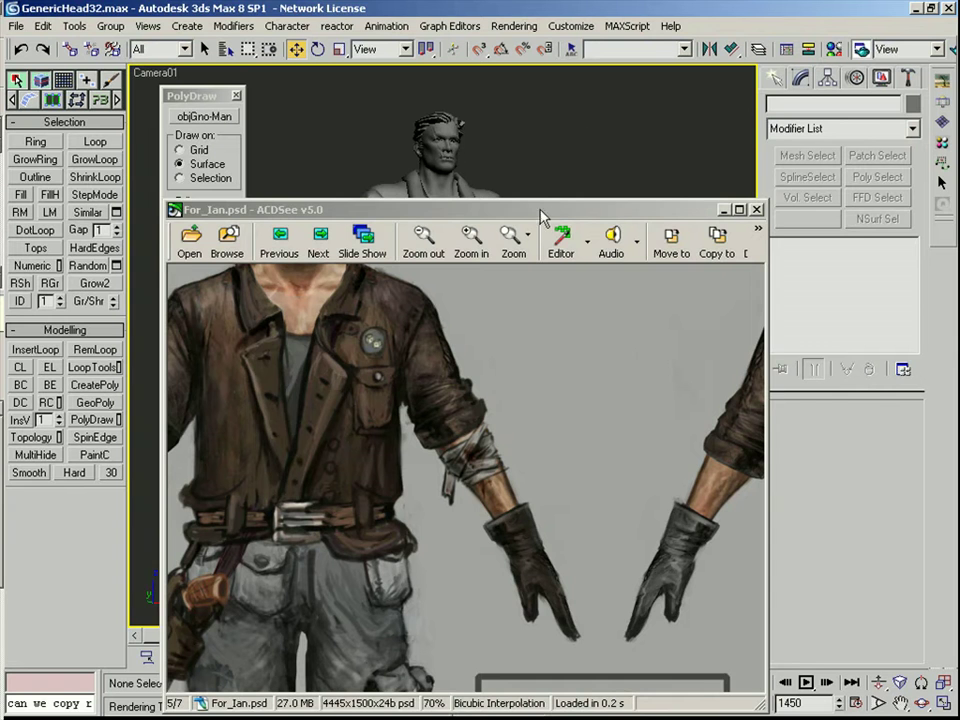
drag(549, 215, 514, 205)
click(686, 198)
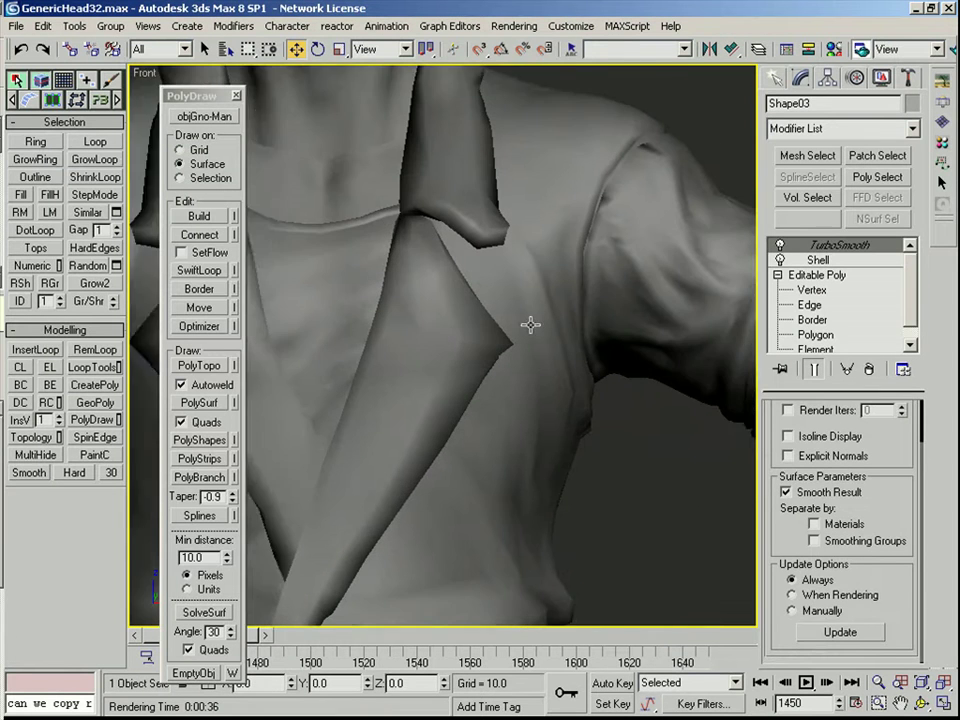
Step: Select four polygons along JacketNew's lapel edge with soft selection and move them outward toward the sleeve in the front view
middle_drag(529, 324, 493, 311)
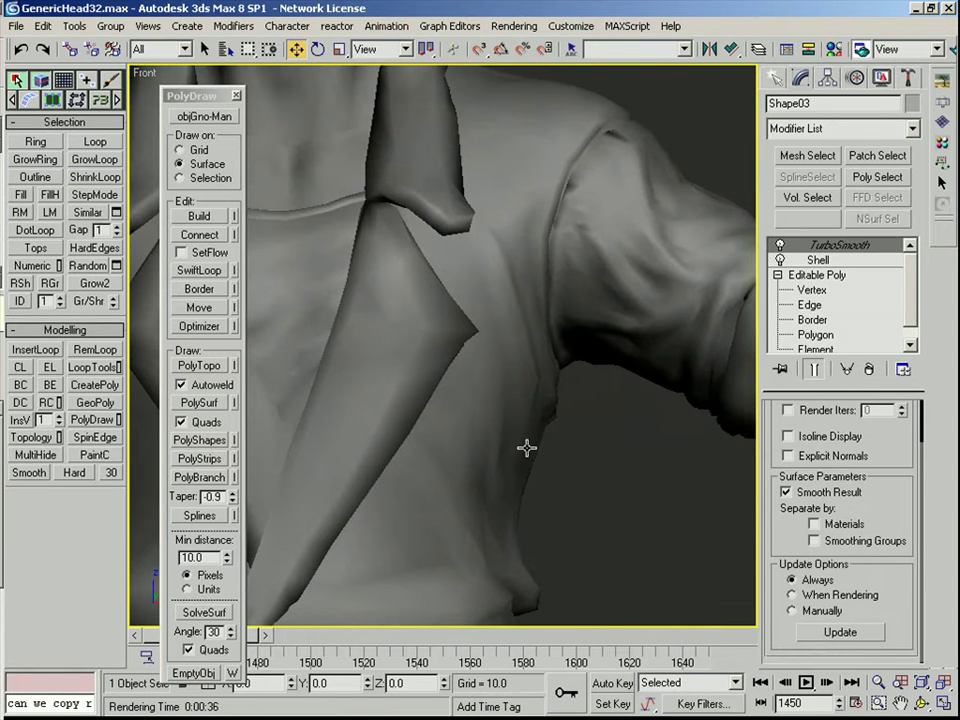
click(527, 448)
click(843, 276)
scroll(775, 434, up, 5)
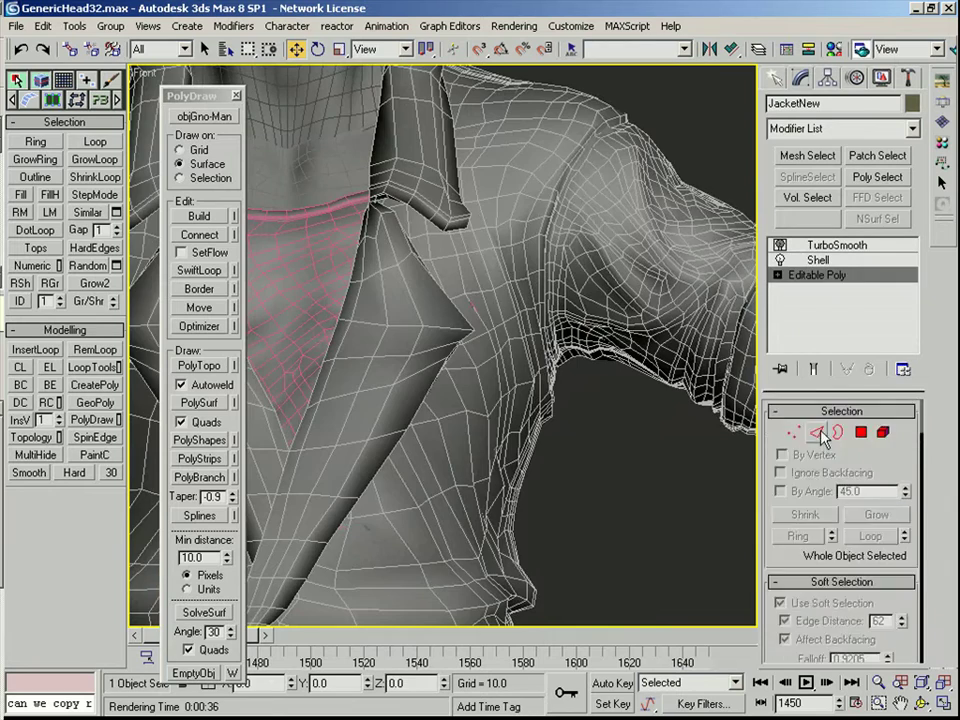
click(794, 433)
key(4)
click(473, 341)
alt+middle_drag(486, 343, 417, 341)
click(451, 339)
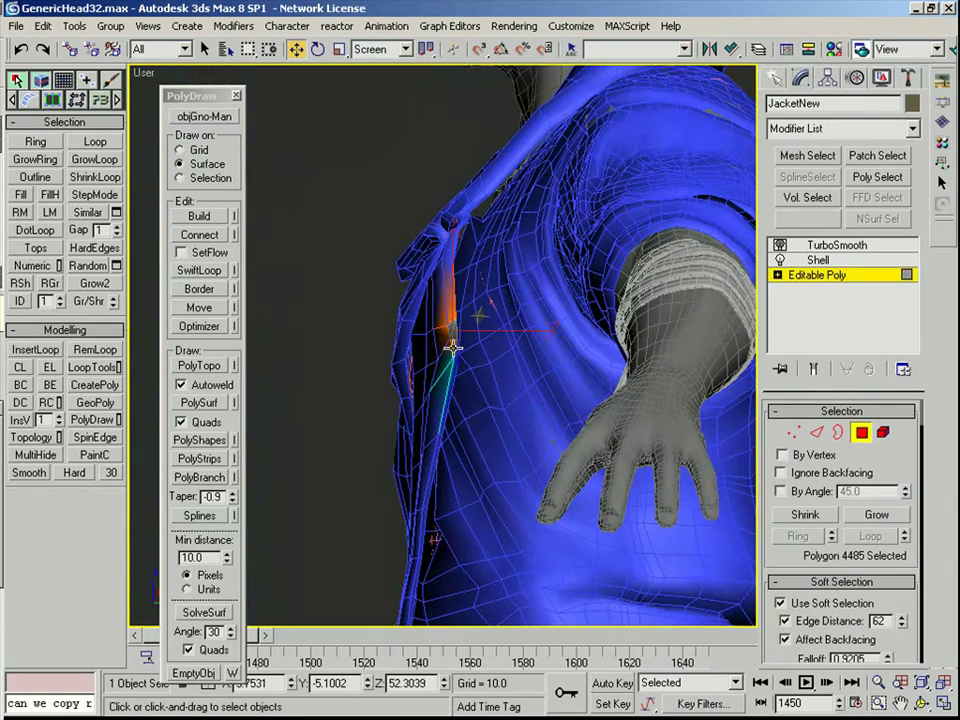
ctrl+click(451, 354)
ctrl+click(450, 373)
ctrl+click(454, 316)
key(f)
scroll(517, 331, down, 5)
drag(553, 318, 574, 319)
Step: Add the next edge polygon below to the lapel selection and scale it down horizontally
alt+middle_drag(470, 407, 418, 408)
scroll(497, 428, up, 3)
middle_drag(498, 428, 493, 336)
ctrl+click(486, 334)
key(f)
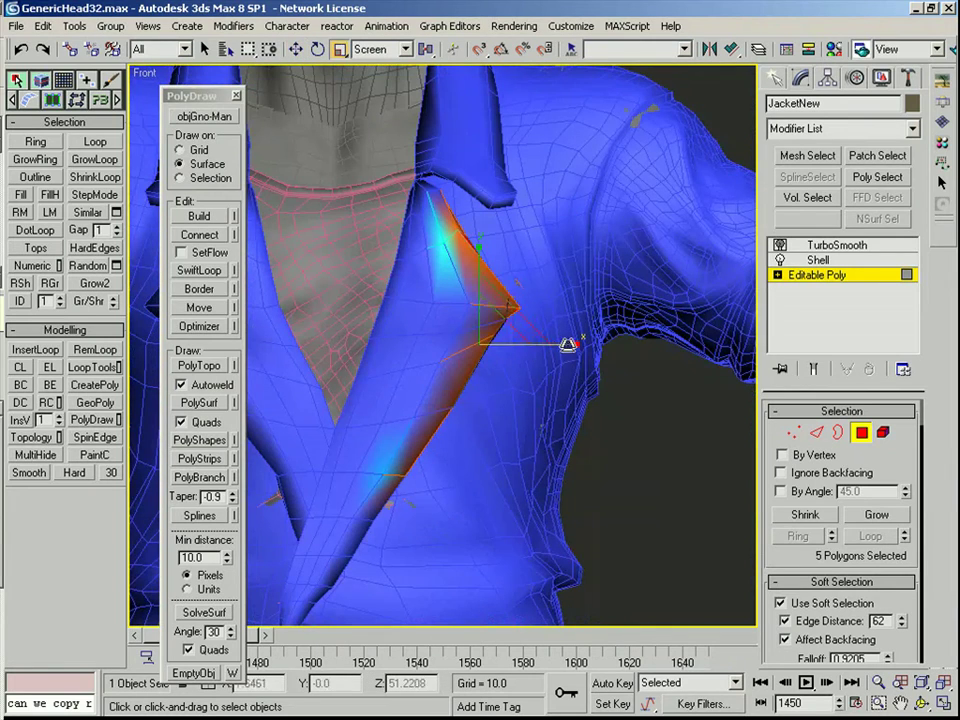
key(r)
key(w)
drag(572, 343, 518, 348)
Step: Shift the lower stretch of the lapel edge inward and nudge the polygon near its bottom tip the same way
click(889, 517)
alt+drag(319, 141, 509, 410)
drag(489, 468, 464, 468)
middle_drag(422, 480, 499, 345)
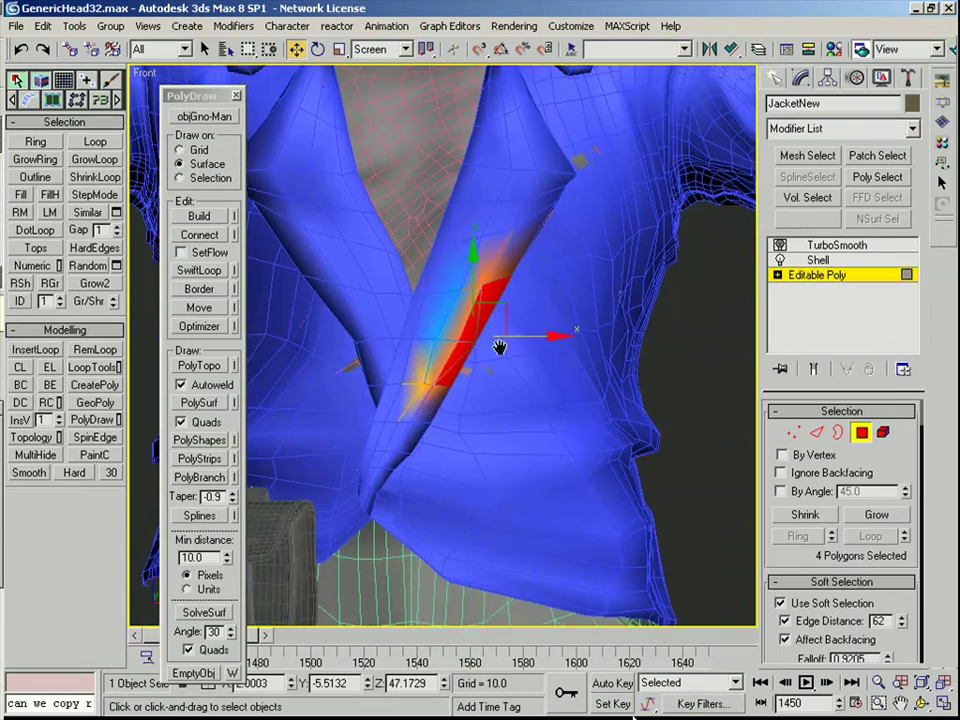
click(407, 433)
drag(482, 434, 473, 435)
Step: Select the polygon at this lapel's outer corner and nudge it slightly
middle_drag(321, 247, 406, 397)
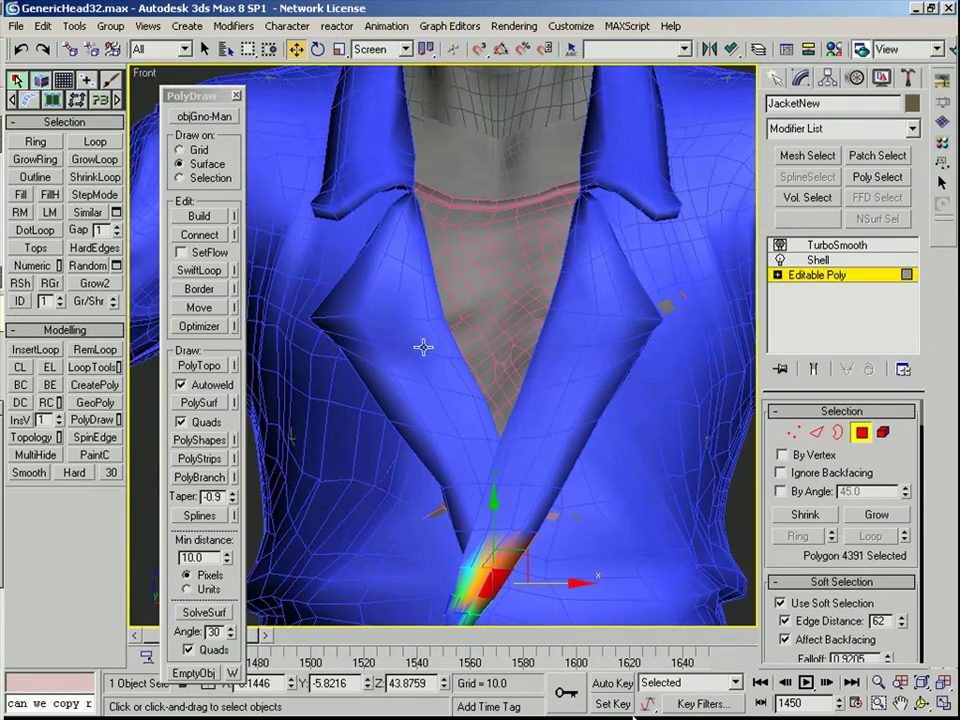
click(654, 312)
alt+middle_drag(654, 312, 684, 301)
drag(661, 305, 665, 305)
Step: Select three polygons along the opposite lapel's upper outer edge, grow the selection, and scale it slightly narrower horizontally
middle_drag(492, 330, 572, 378)
click(402, 424)
alt+middle_drag(402, 426, 470, 300)
click(415, 424)
ctrl+click(412, 446)
ctrl+click(420, 458)
key(f)
key(z)
scroll(530, 402, down, 4)
key(r)
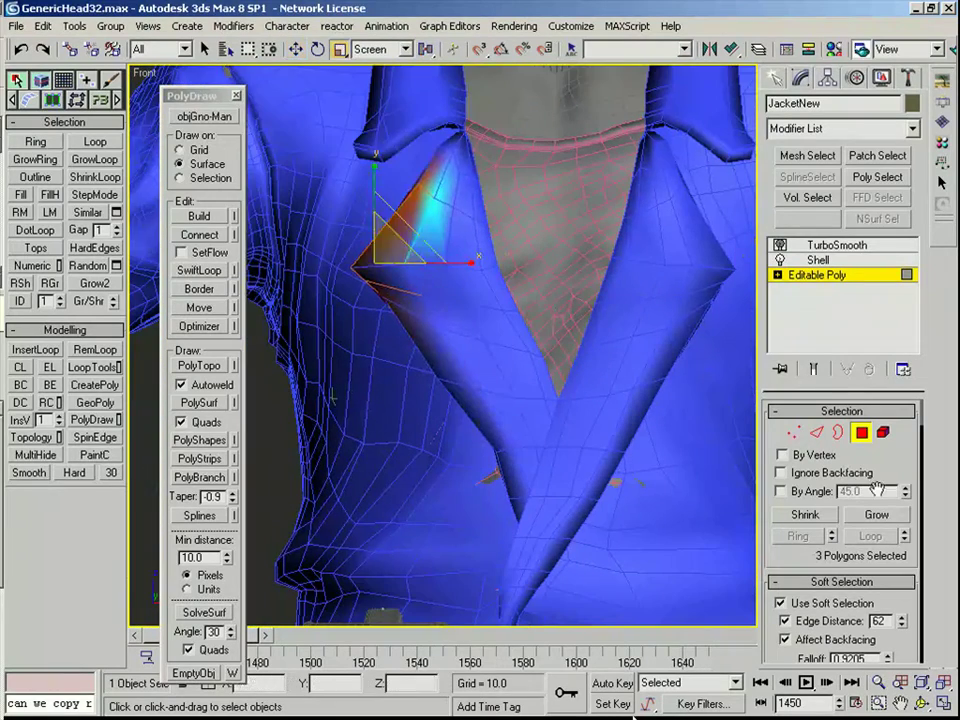
click(880, 514)
drag(490, 262, 486, 262)
Step: Drop the upper polygons from that lapel's selection and move the remaining edge slightly inward
key(w)
drag(541, 150, 374, 218)
drag(477, 303, 481, 303)
Step: Select the jacket front polygon just below the overlapping lapel and shift it slightly in a side-on view
middle_drag(680, 321, 373, 272)
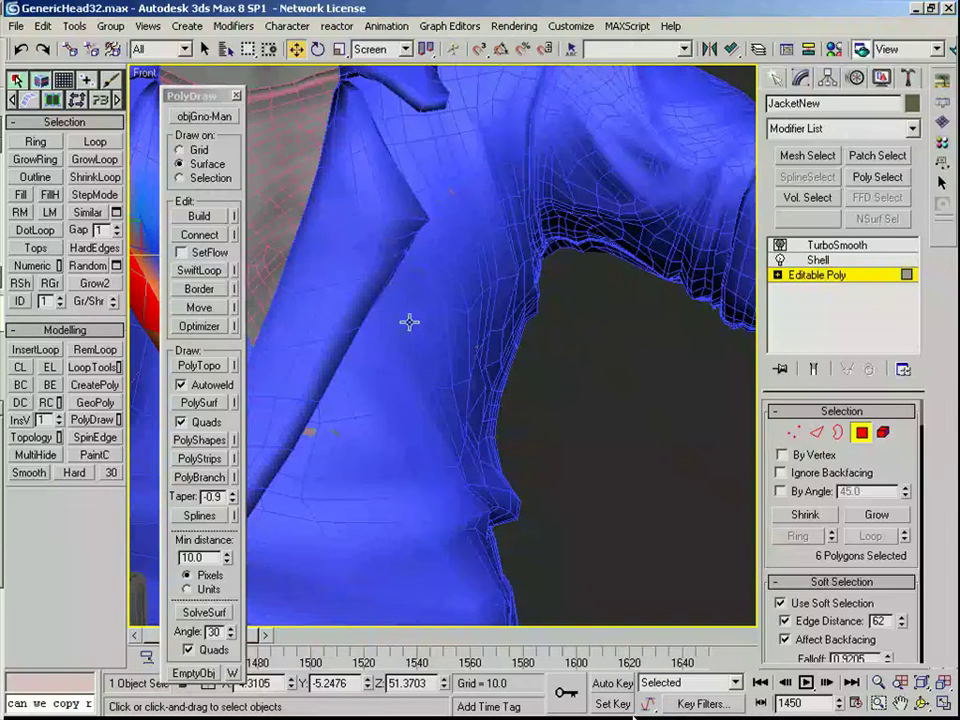
middle_drag(371, 453, 471, 439)
click(429, 428)
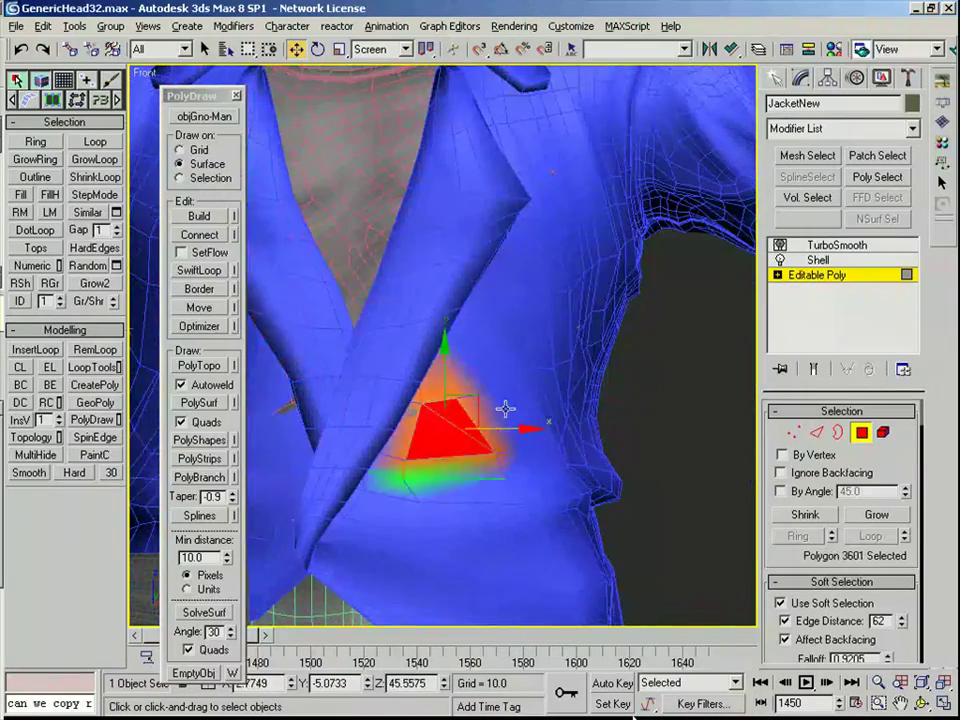
alt+middle_drag(585, 412, 484, 432)
drag(486, 431, 482, 431)
alt+middle_drag(482, 431, 569, 418)
Step: Leave polygon editing, turn JacketNew's TurboSmooth back on, and hide the mesh edges to review the lapels
key(f)
key(z)
scroll(516, 401, down, 8)
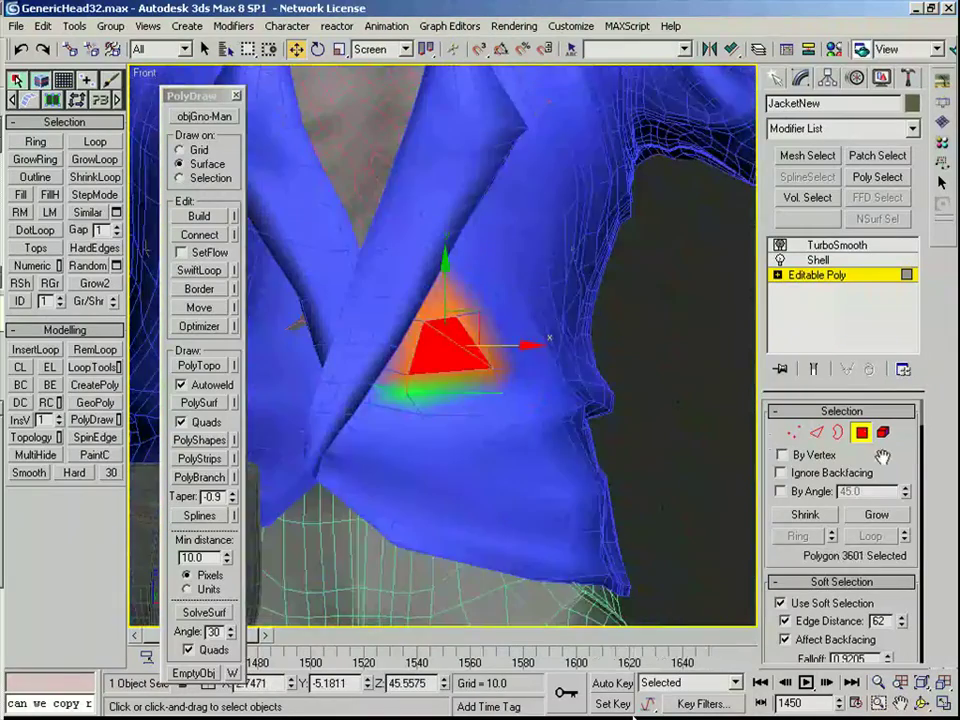
click(862, 433)
click(779, 246)
click(837, 245)
key(z)
middle_drag(644, 355, 629, 322)
key(F4)
middle_drag(514, 386, 514, 410)
scroll(516, 410, up, 4)
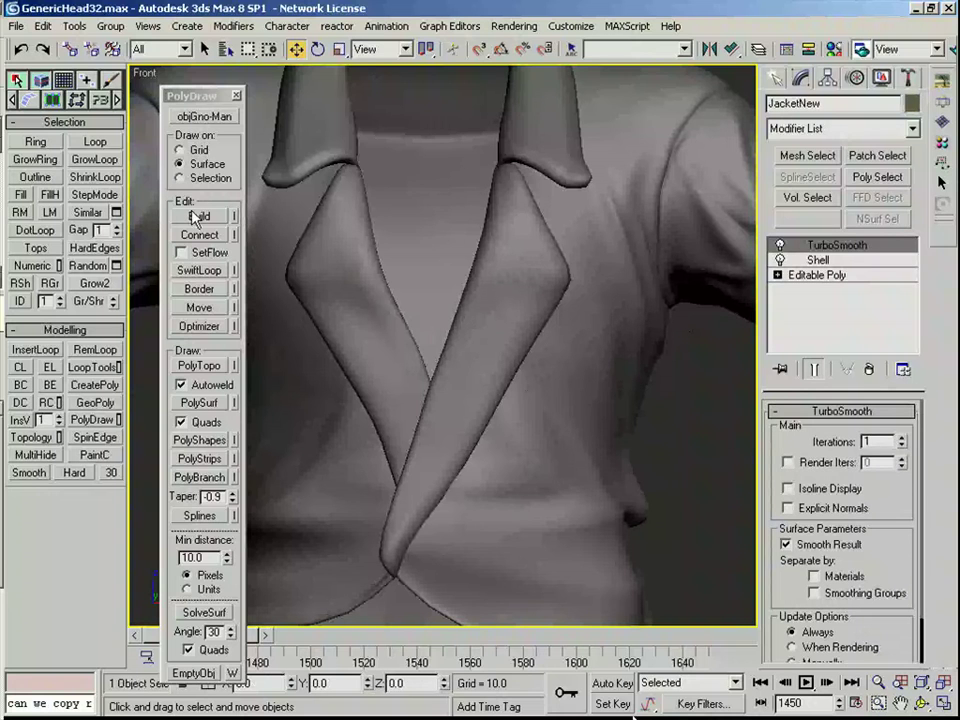
Step: Make JacketNew the PolyDraw drawing surface and create a new empty object for the chest pocket
click(201, 366)
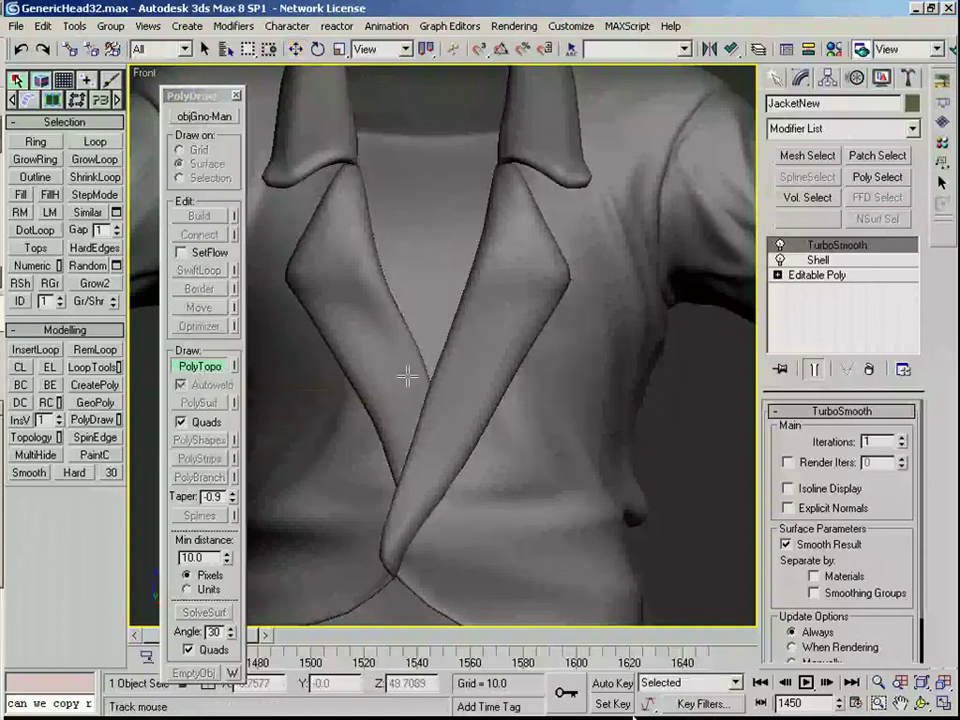
alt+middle_drag(458, 296, 433, 252)
scroll(433, 251, up, 2)
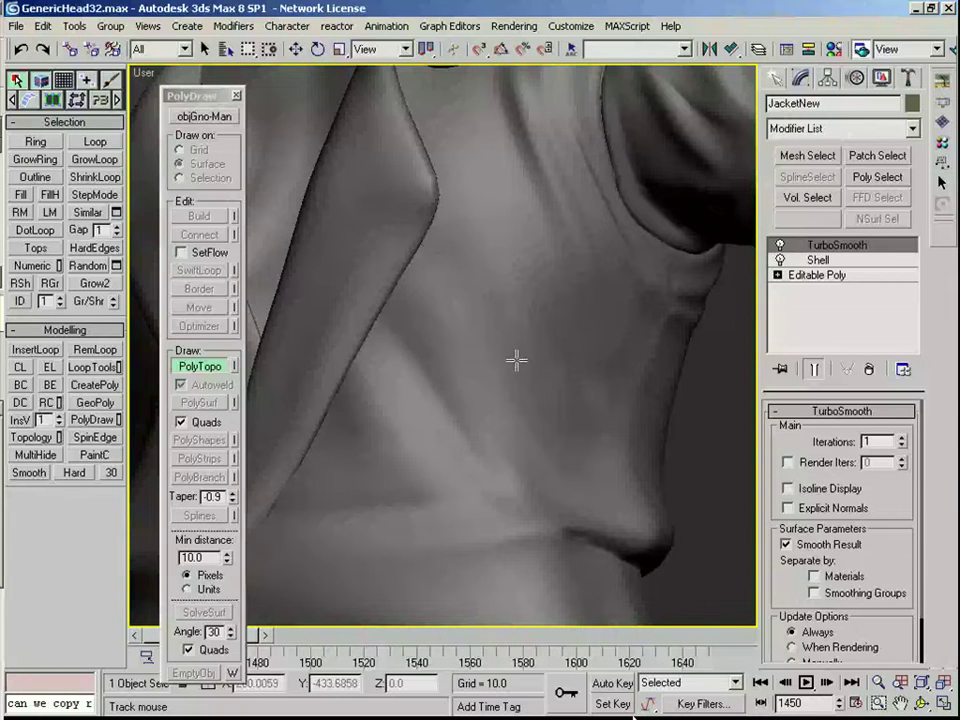
click(233, 674)
click(232, 674)
right_click(443, 221)
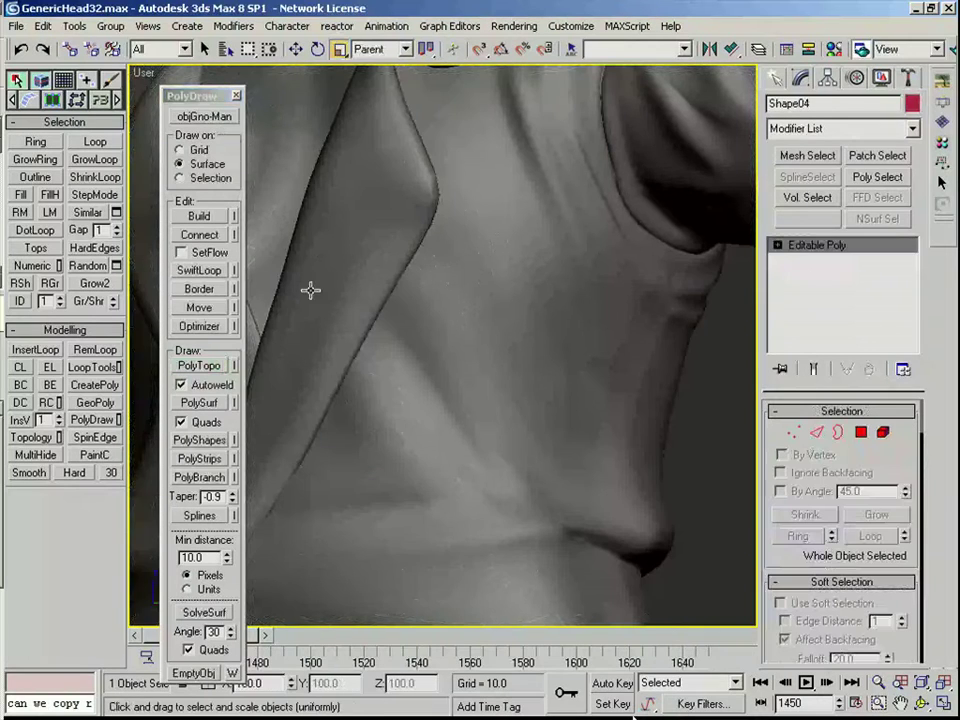
click(203, 124)
click(474, 248)
click(184, 671)
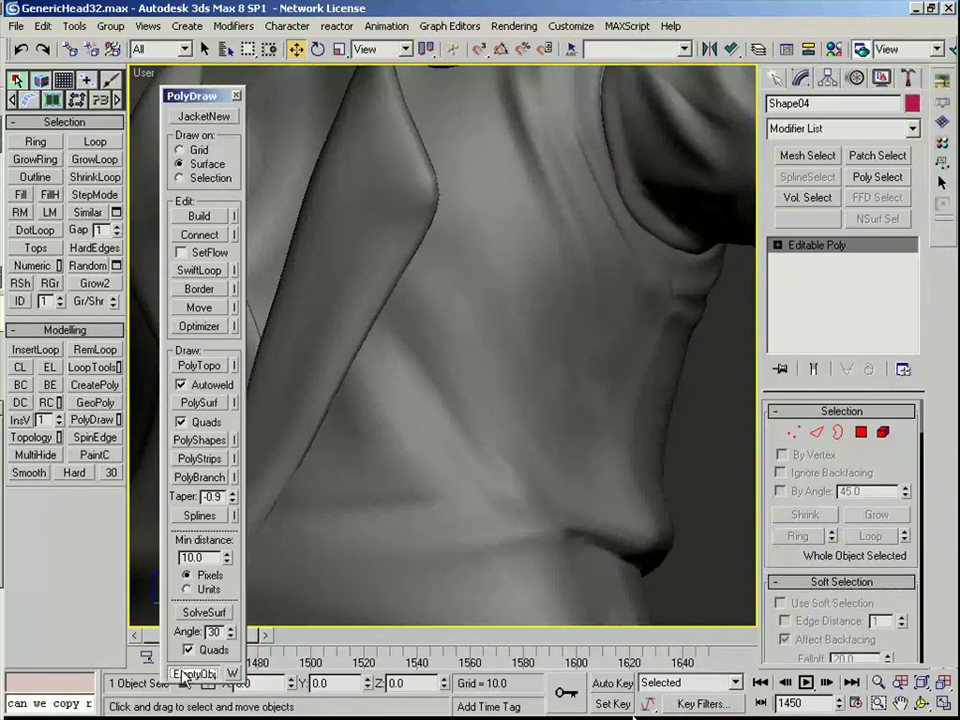
Step: Draw a PolyTopo grid of crossing lines on the jacket's chest beside the lapel and generate its faces
click(202, 369)
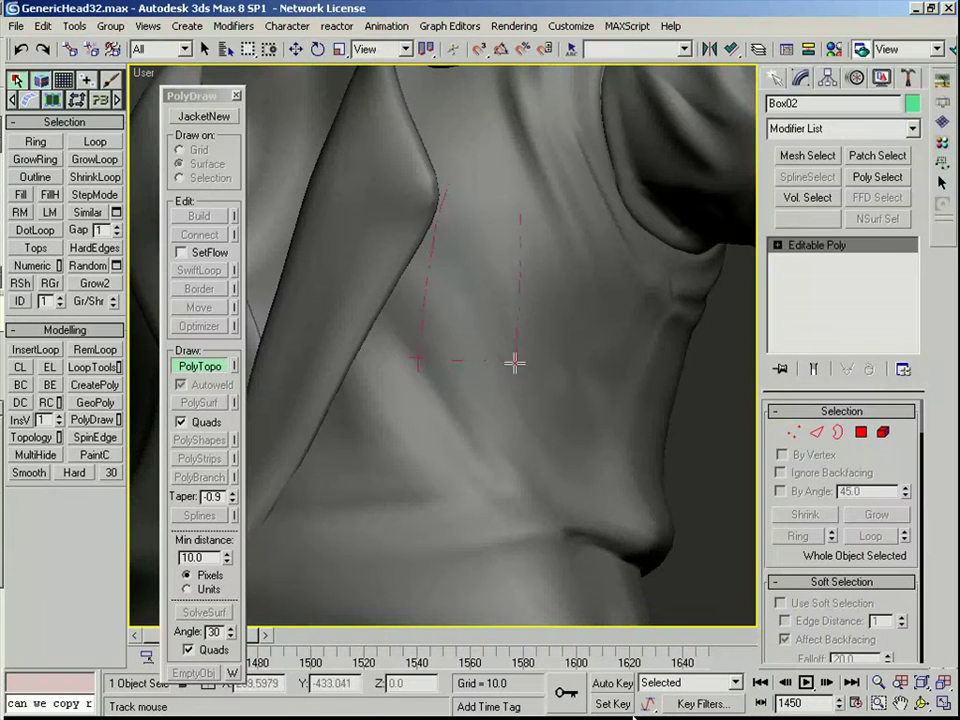
alt+middle_drag(570, 360, 521, 360)
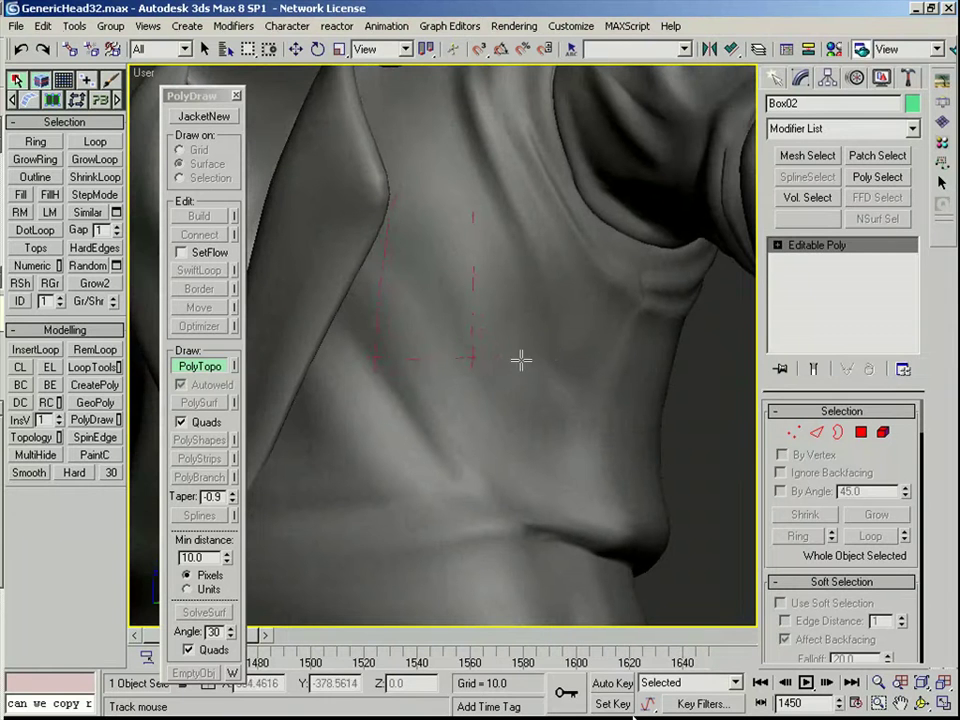
alt+middle_drag(515, 205, 499, 280)
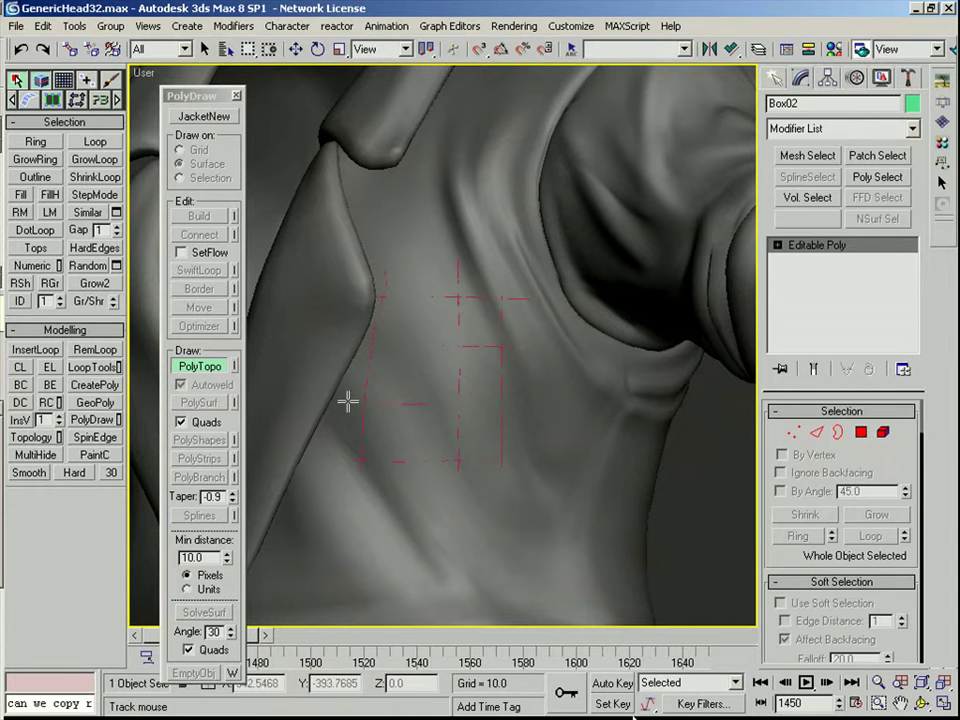
right_click(463, 385)
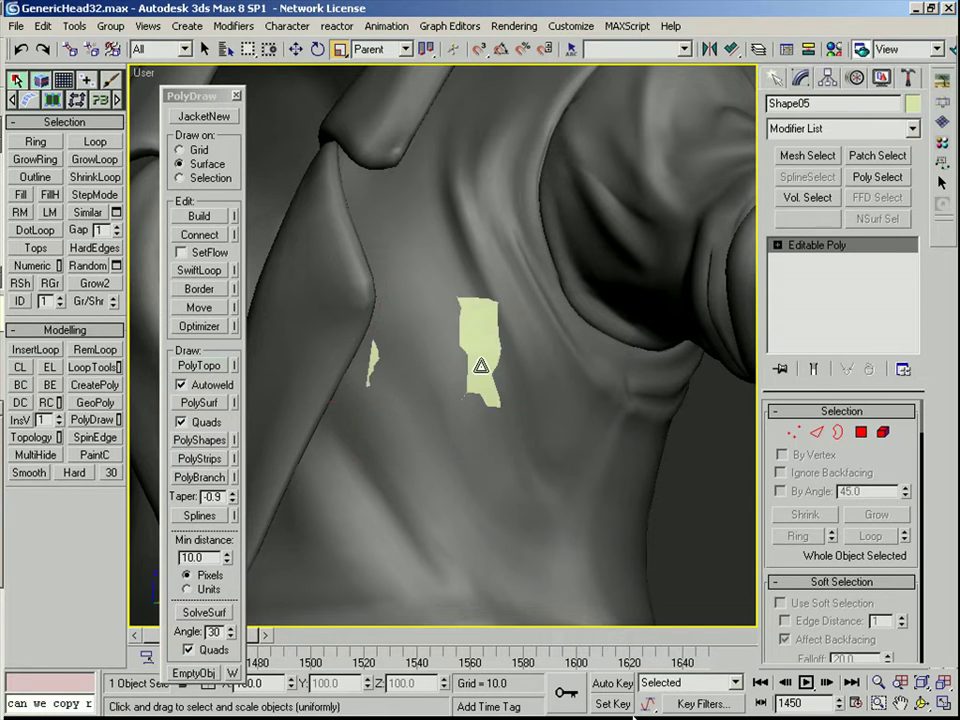
Step: In wireframe, fill the grid's missing lower corner quad with the PolyDraw Border tool
key(F3)
click(205, 290)
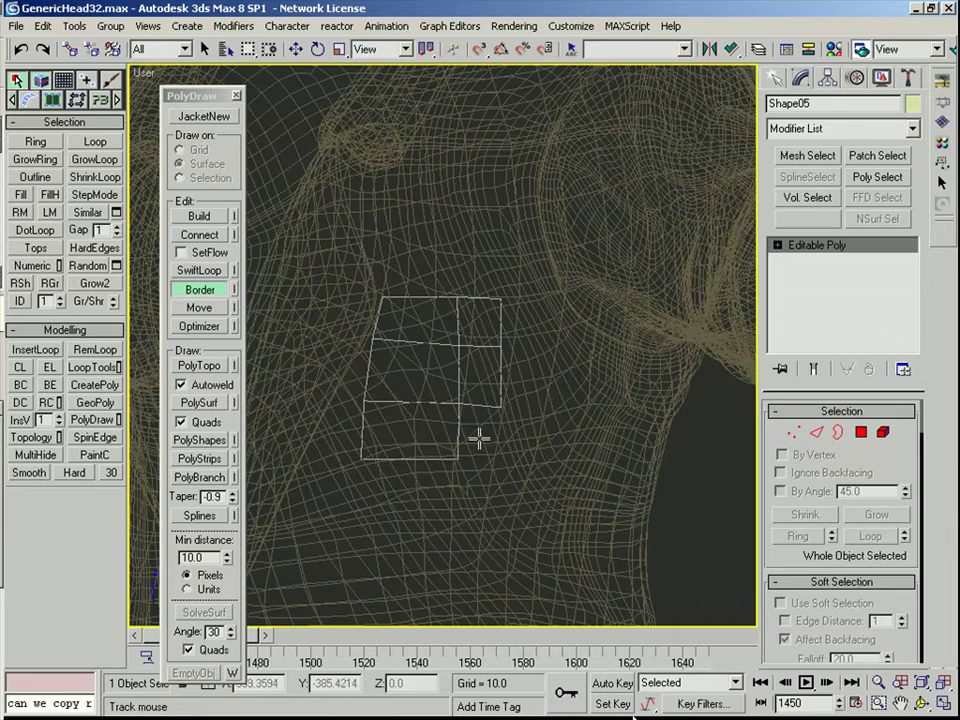
alt+middle_drag(497, 434, 519, 423)
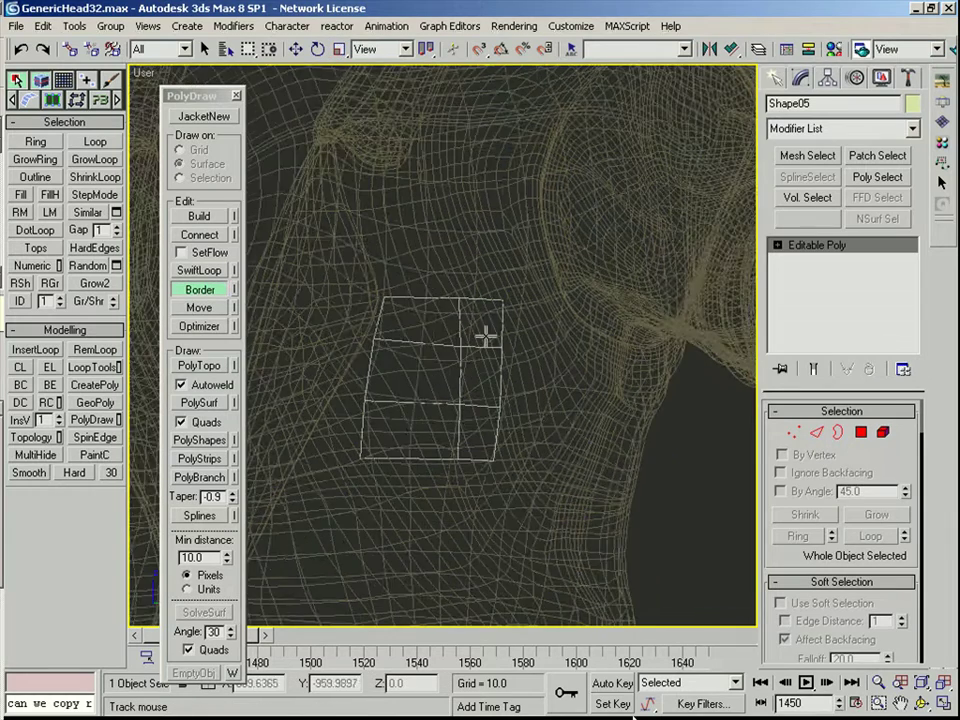
Step: Insert a vertical edge loop through the wide column of the pocket grid with SwiftLoop and return to shaded display
right_click(422, 339)
key(2)
click(421, 340)
key(alt+r)
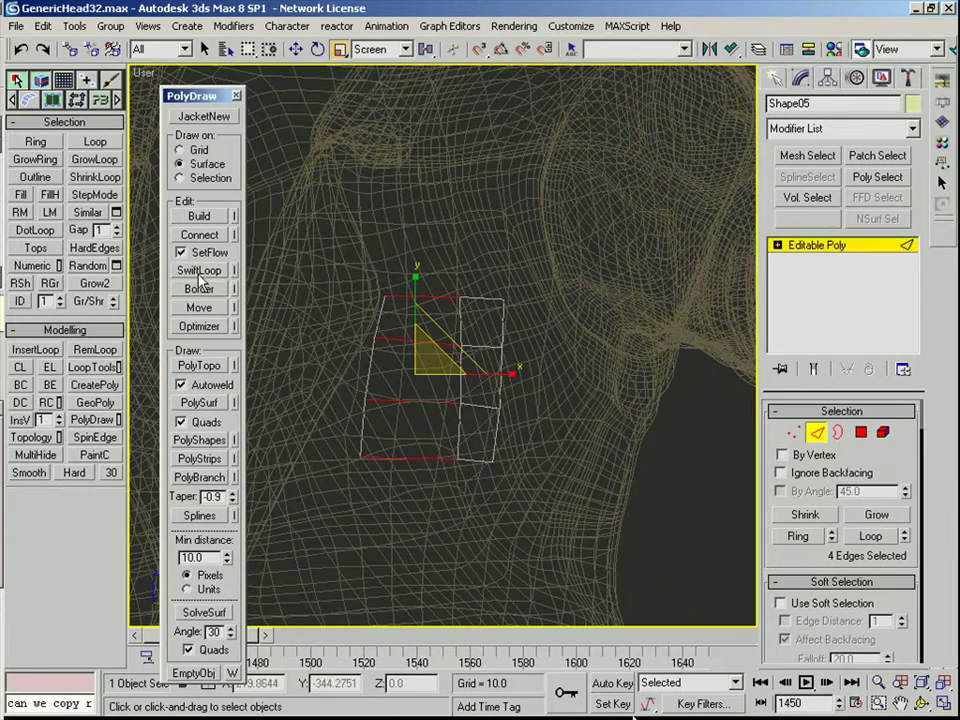
click(201, 271)
click(410, 400)
right_click(443, 399)
alt+middle_drag(443, 397, 459, 284)
key(w)
key(shift+z)
key(F3)
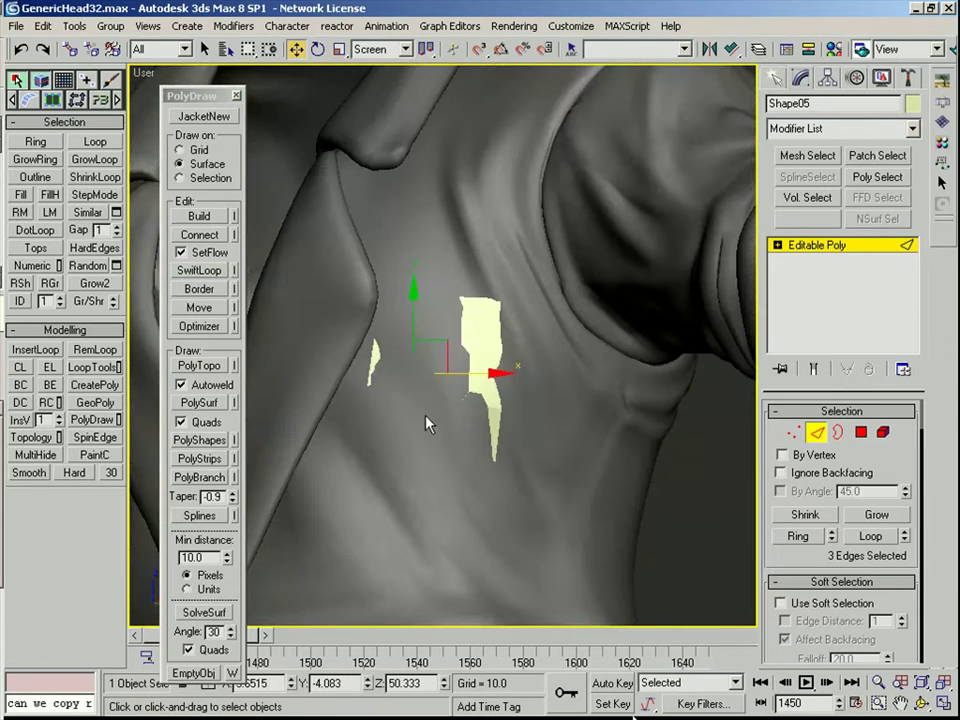
Step: Select all of the pocket's polygons as an element and inset them slightly in polygon mode
click(881, 434)
click(495, 344)
alt+middle_drag(495, 344, 501, 380)
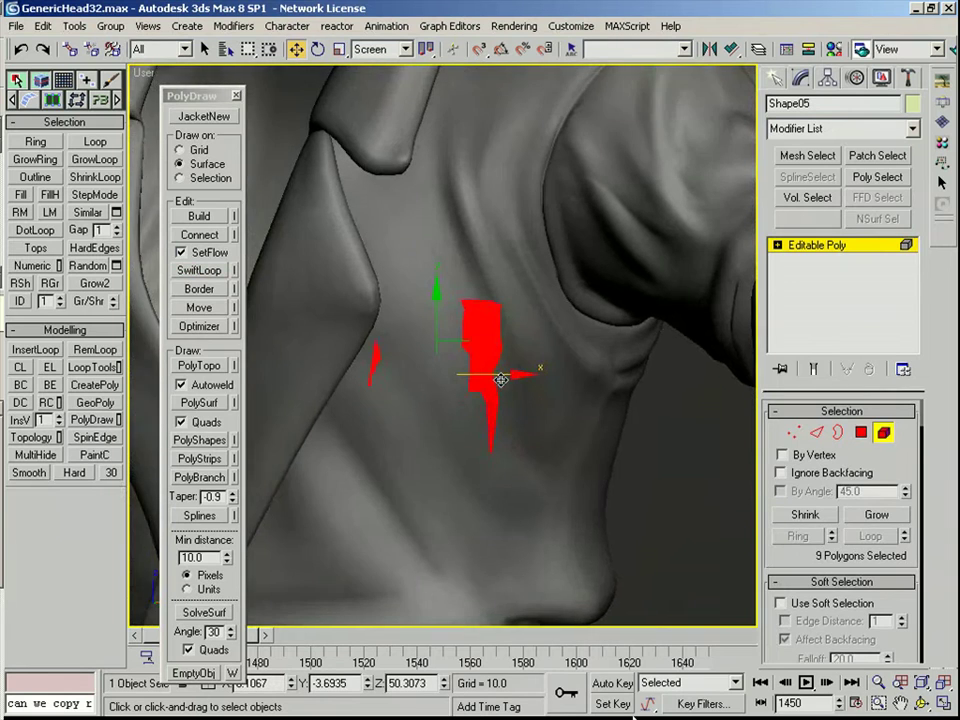
scroll(501, 380, up, 1)
scroll(821, 521, down, 6)
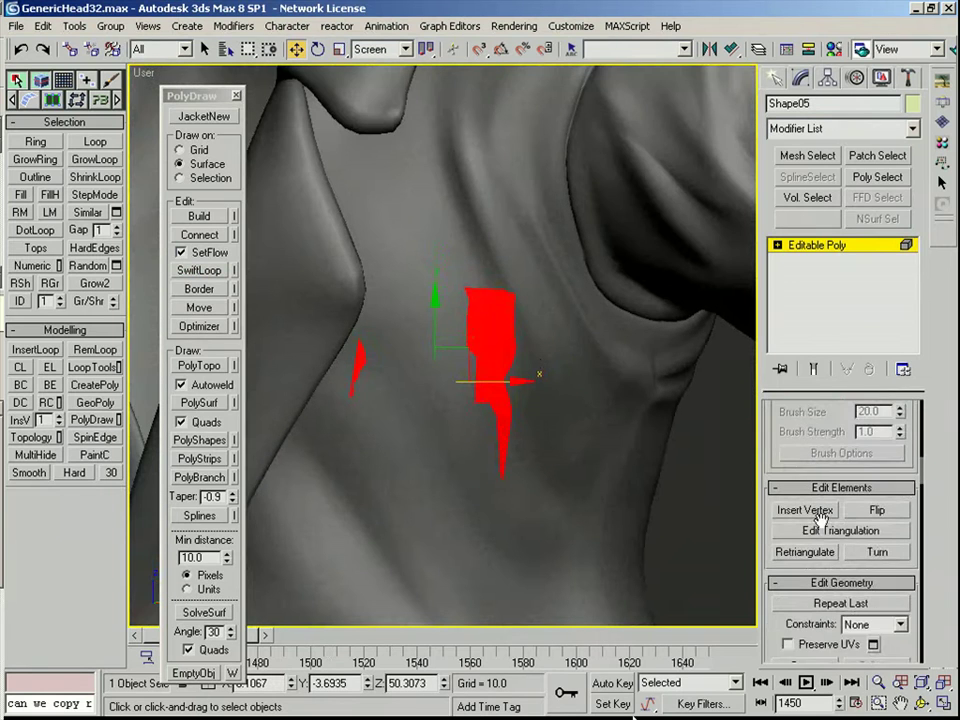
scroll(826, 470, up, 8)
key(4)
scroll(833, 481, down, 3)
scroll(833, 481, down, 5)
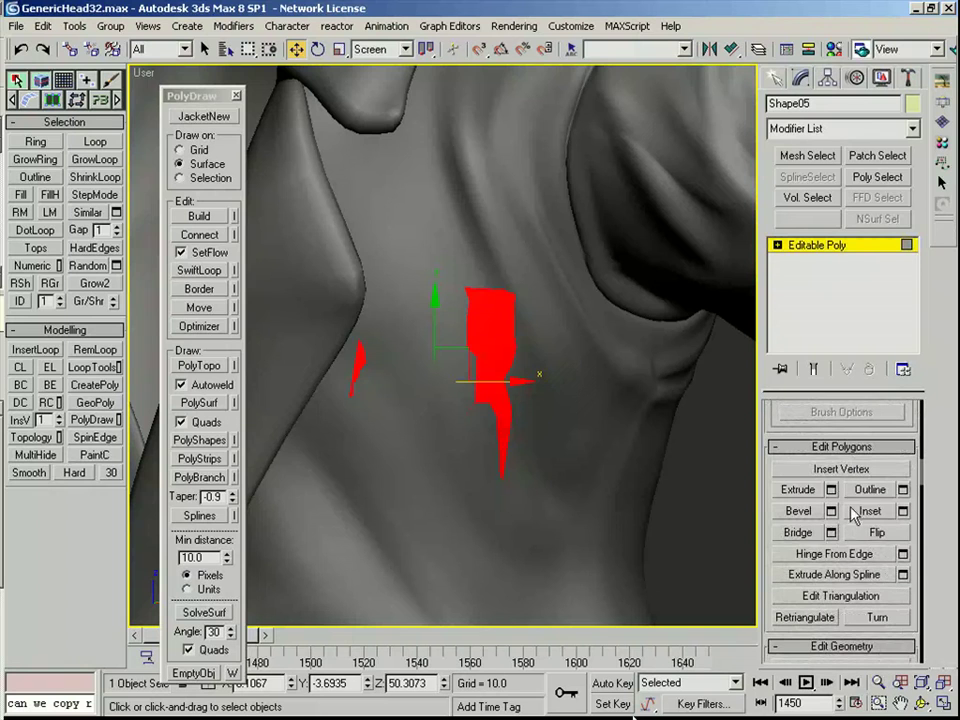
click(868, 512)
key(w)
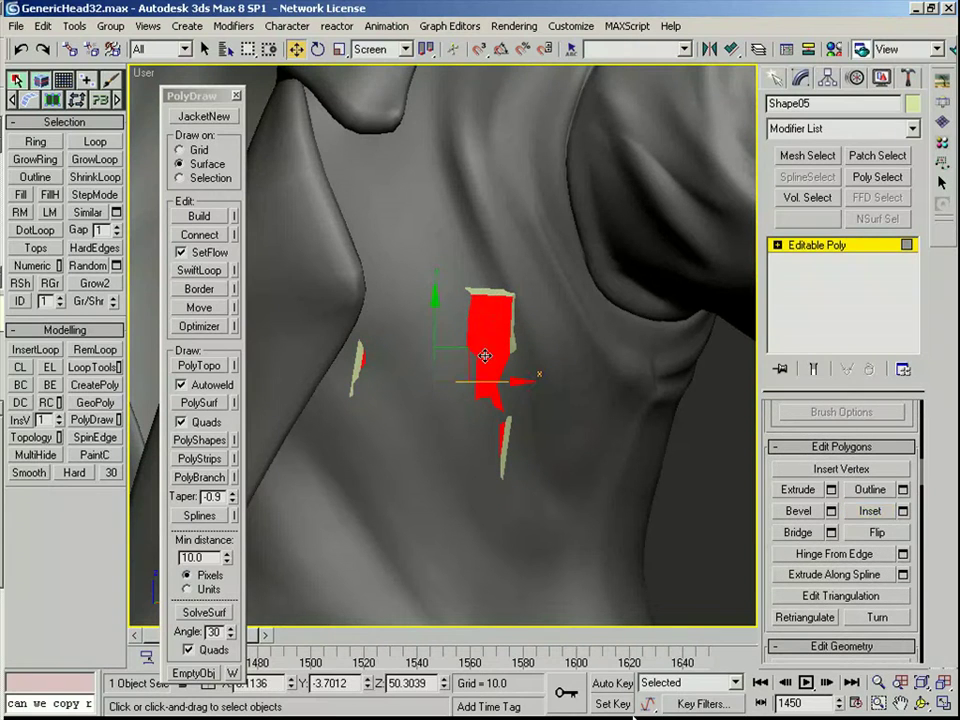
Step: Inset the pocket's front faces again and move them outward in Local coordinates to give the pocket depth
click(870, 513)
key(w)
alt+right_click(494, 327)
click(519, 306)
alt+middle_drag(521, 310, 430, 350)
key(F3)
drag(397, 403, 387, 408)
alt+middle_drag(388, 407, 444, 400)
scroll(424, 424, up, 3)
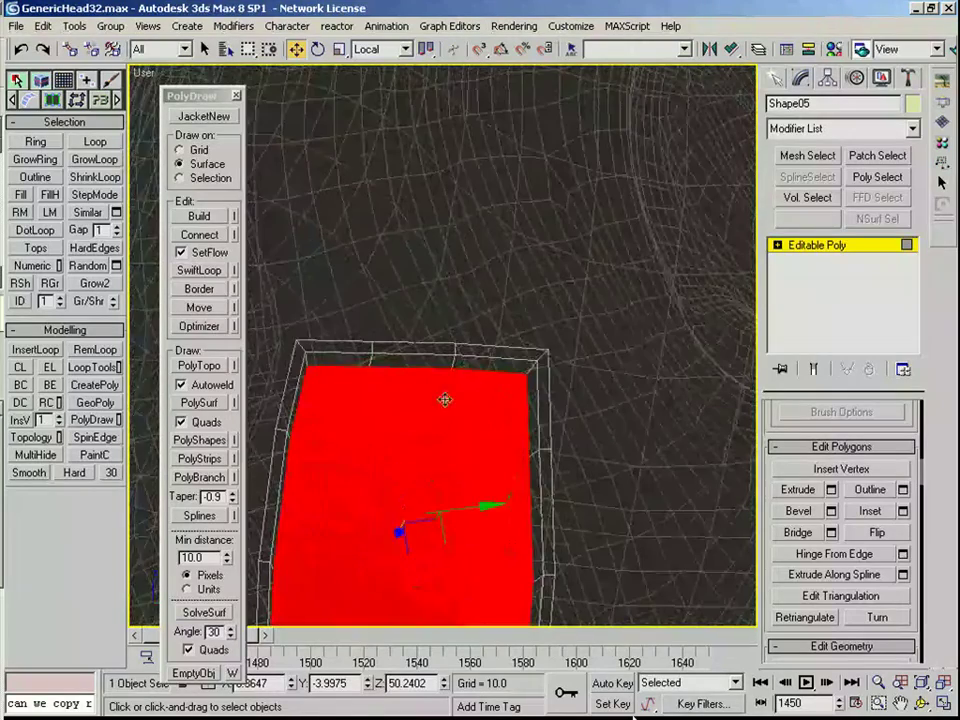
Step: Inset the pocket's front faces once more and select the strip of faces along its upper side
drag(379, 422, 386, 418)
right_click(384, 418)
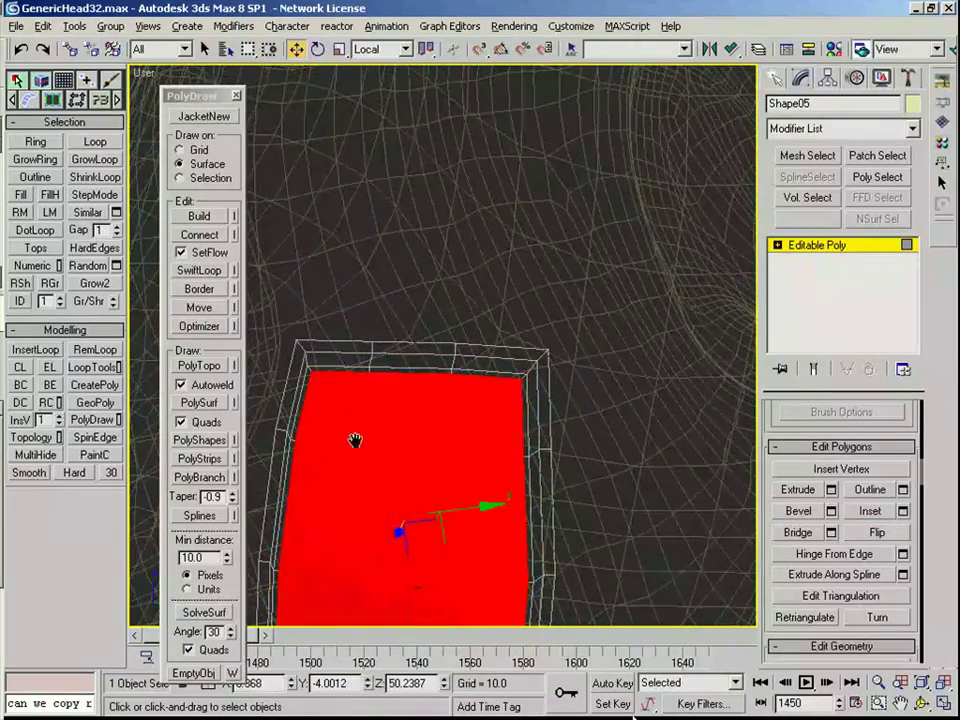
alt+middle_drag(356, 441, 353, 362)
click(354, 360)
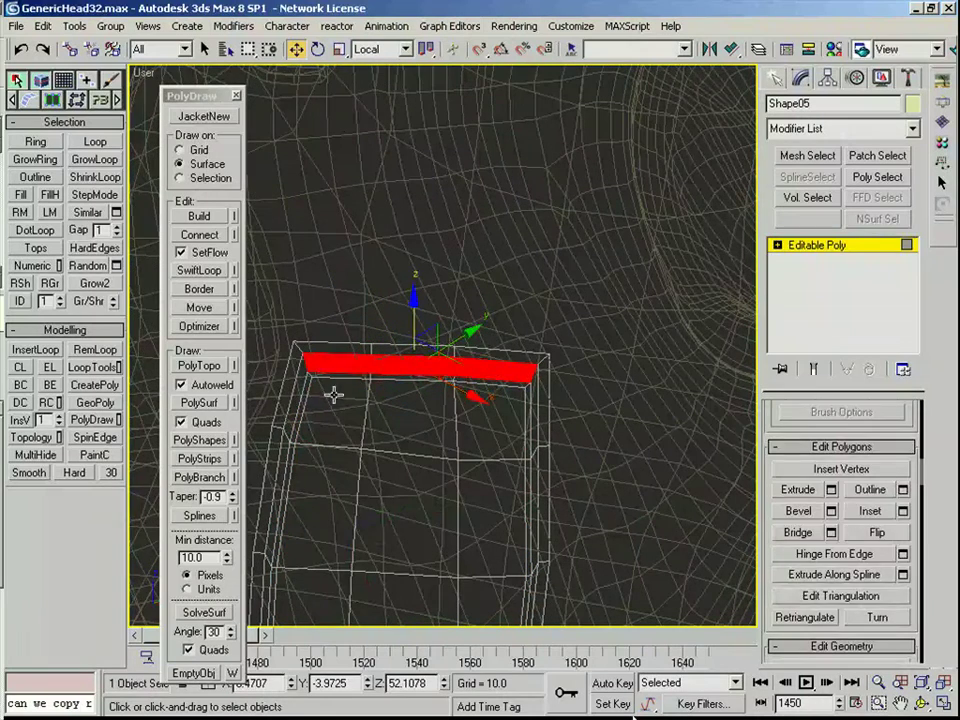
Step: Select the edge loop running around the pocket's rim and scale it slightly
key(2)
click(298, 394)
key(alt+l)
alt+middle_drag(356, 424, 374, 362)
key(r)
drag(424, 401, 424, 398)
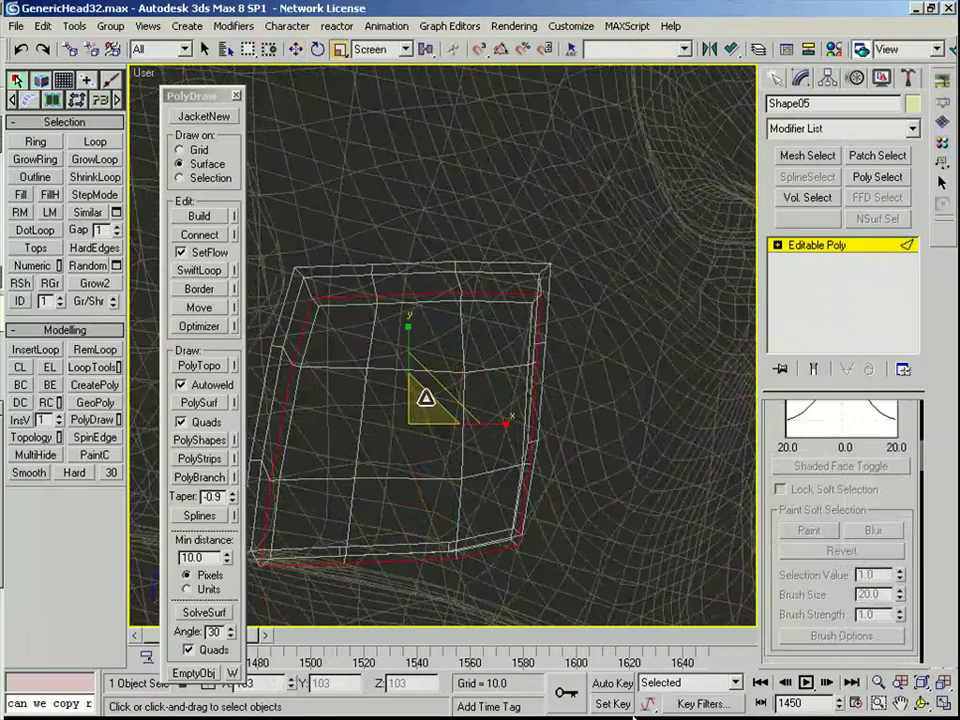
Step: Select the three edges along the pocket's upper rim and extrude them outward to start the flap
click(375, 281)
ctrl+click(464, 284)
alt+middle_drag(478, 285, 472, 302)
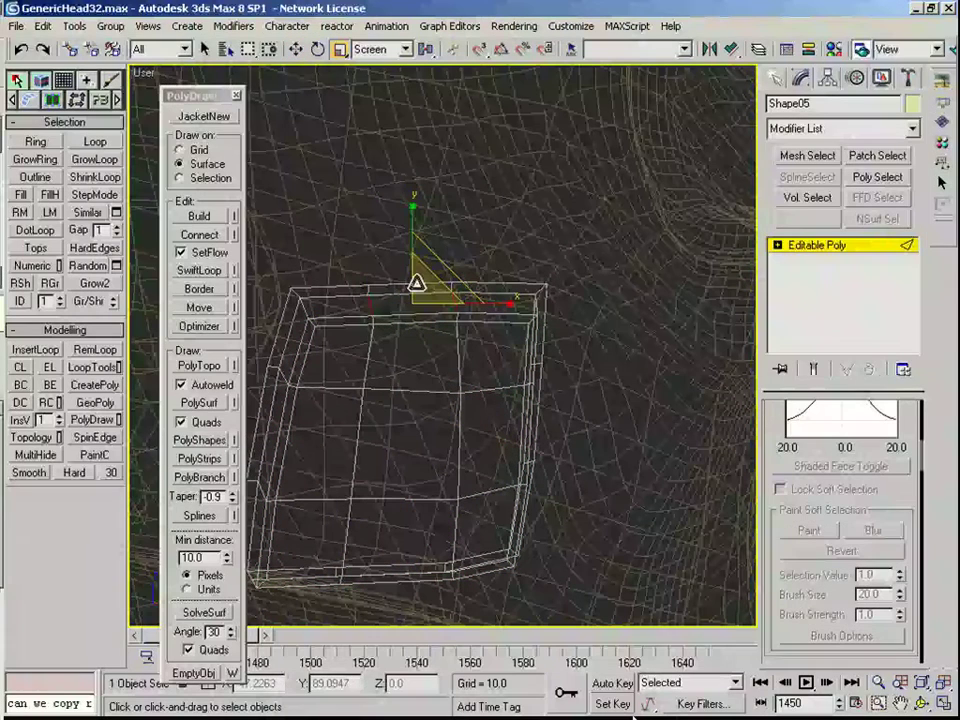
click(386, 294)
ctrl+click(361, 294)
ctrl+click(481, 292)
key(w)
alt+right_click(437, 302)
click(483, 223)
alt+middle_drag(482, 226, 480, 351)
alt+right_click(381, 293)
click(409, 241)
alt+middle_drag(536, 336, 343, 296)
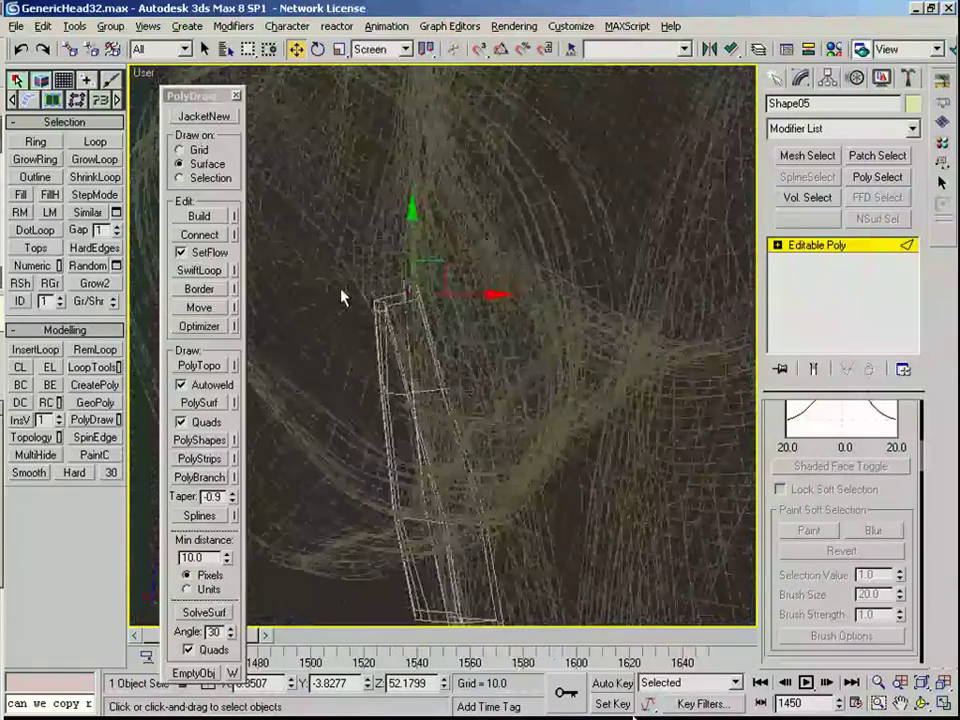
Step: Extend the flap's front edges downward over the pocket and taper the flap's lower edge
drag(449, 270, 404, 308)
key(ctrl+z)
alt+middle_drag(323, 321, 516, 285)
key(r)
key(w)
mouse_move(444, 300)
mouse_down()
mouse_move(431, 303)
mouse_move(465, 328)
mouse_move(448, 332)
mouse_up()
key(r)
key(F3)
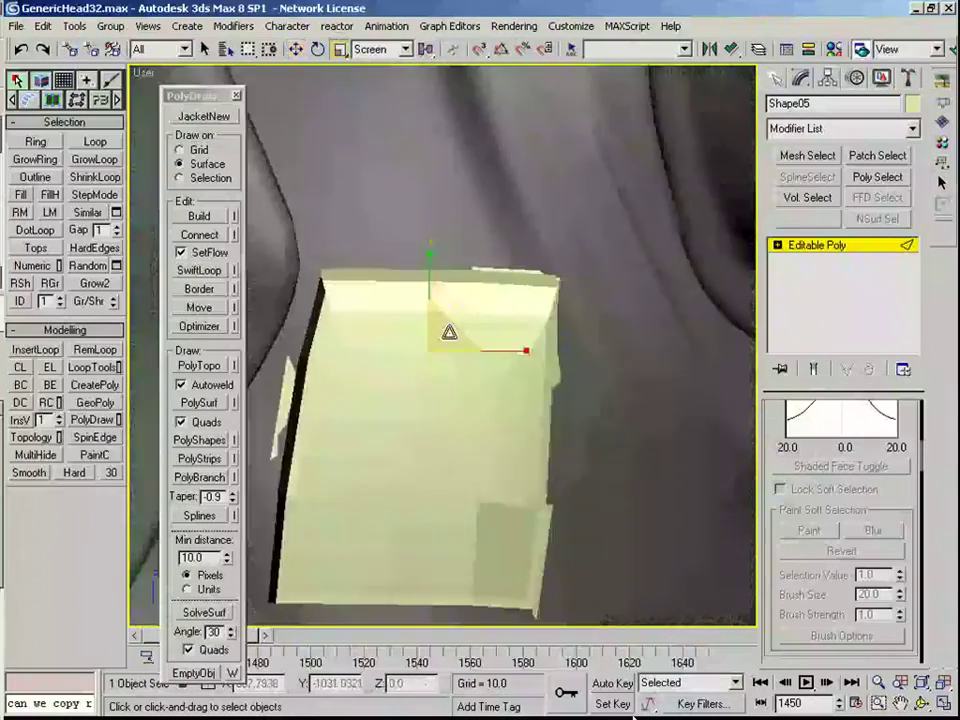
Step: Change the pocket's object color to a custom grey
alt+middle_drag(448, 332, 575, 318)
click(912, 104)
click(444, 405)
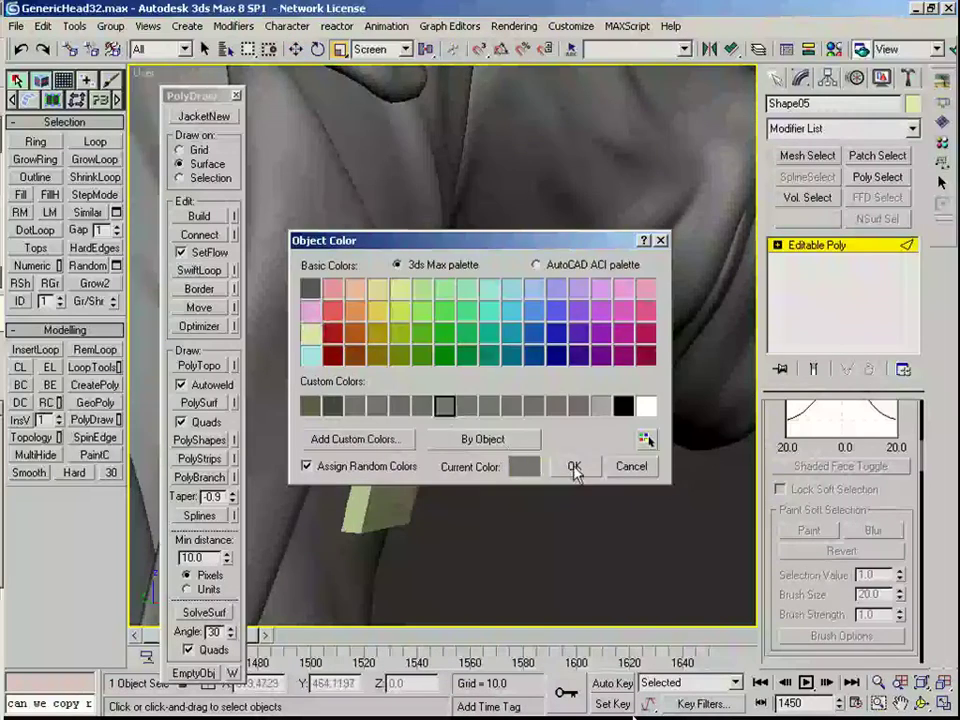
click(572, 465)
Step: Add a Shell modifier to the pocket and show its mesh edges
click(914, 131)
key(s)
key(s)
key(s)
key(s)
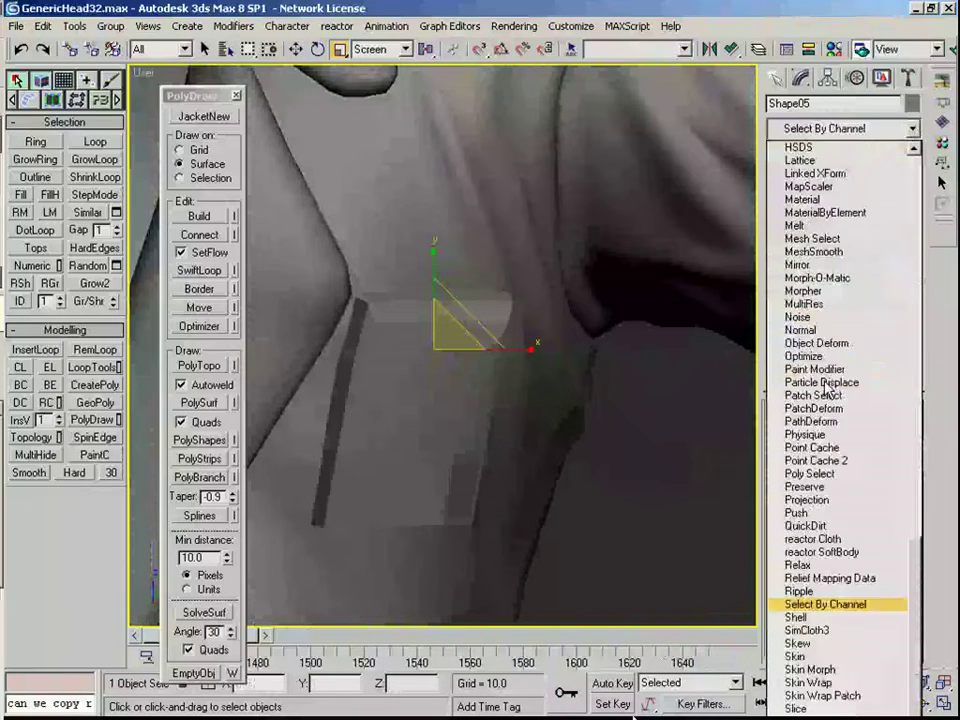
click(834, 620)
alt+middle_drag(660, 432, 640, 403)
key(F4)
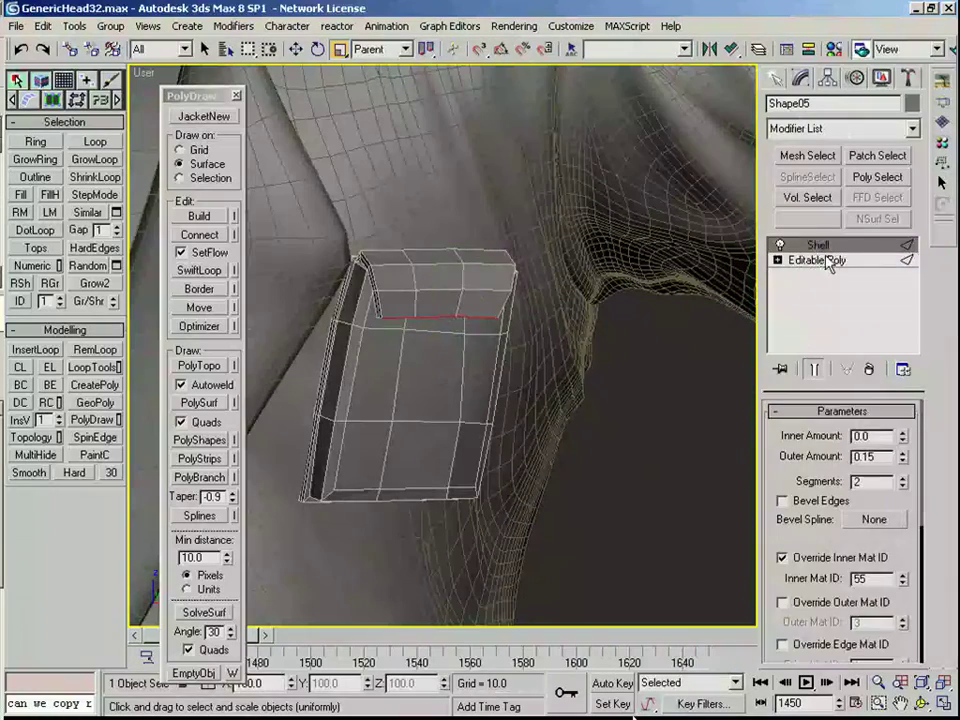
Step: Leave the pocket's edge editing, paste JacketNew's TurboSmooth above its Shell, and hide the mesh edges
click(829, 261)
click(830, 261)
click(822, 246)
click(914, 131)
key(t)
click(814, 67)
click(554, 304)
right_click(843, 245)
click(805, 310)
click(492, 384)
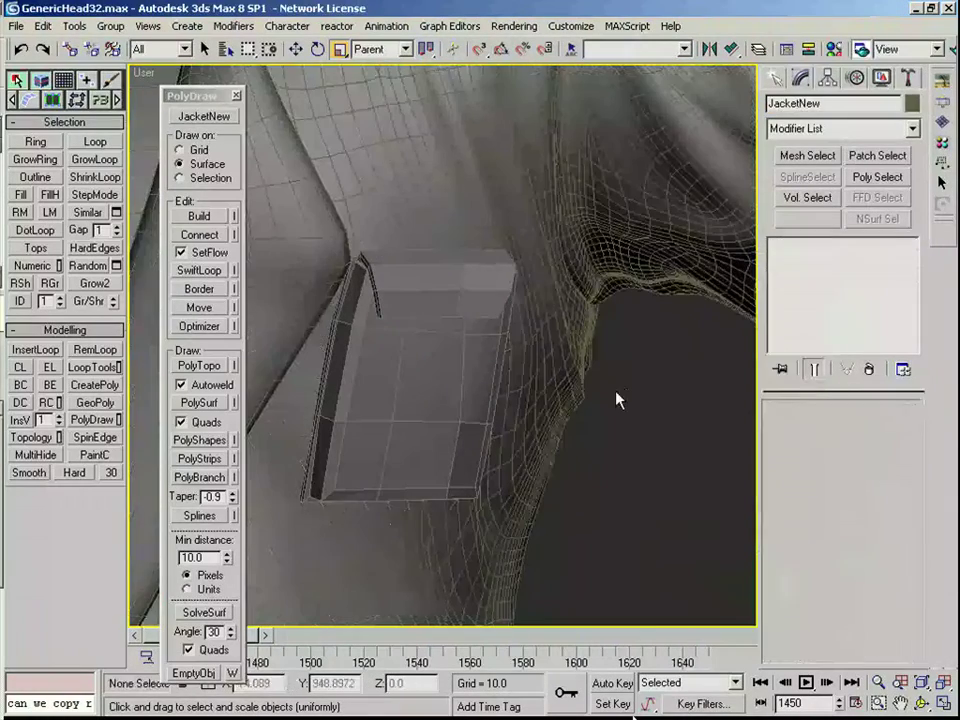
right_click(813, 247)
click(714, 331)
key(F4)
Step: Return to the pocket's Editable Poly vertices and move the lower corner nearest the sleeve inward to round it
scroll(525, 373, down, 10)
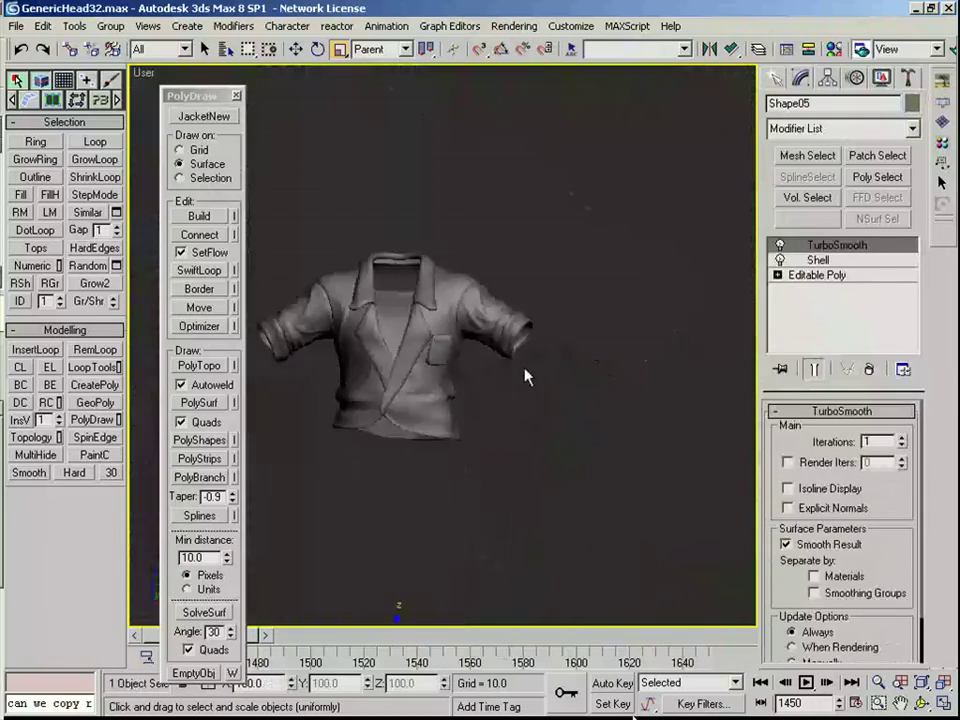
alt+middle_drag(525, 373, 536, 217)
scroll(536, 217, up, 8)
scroll(572, 237, up, 3)
scroll(572, 237, down, 4)
click(817, 275)
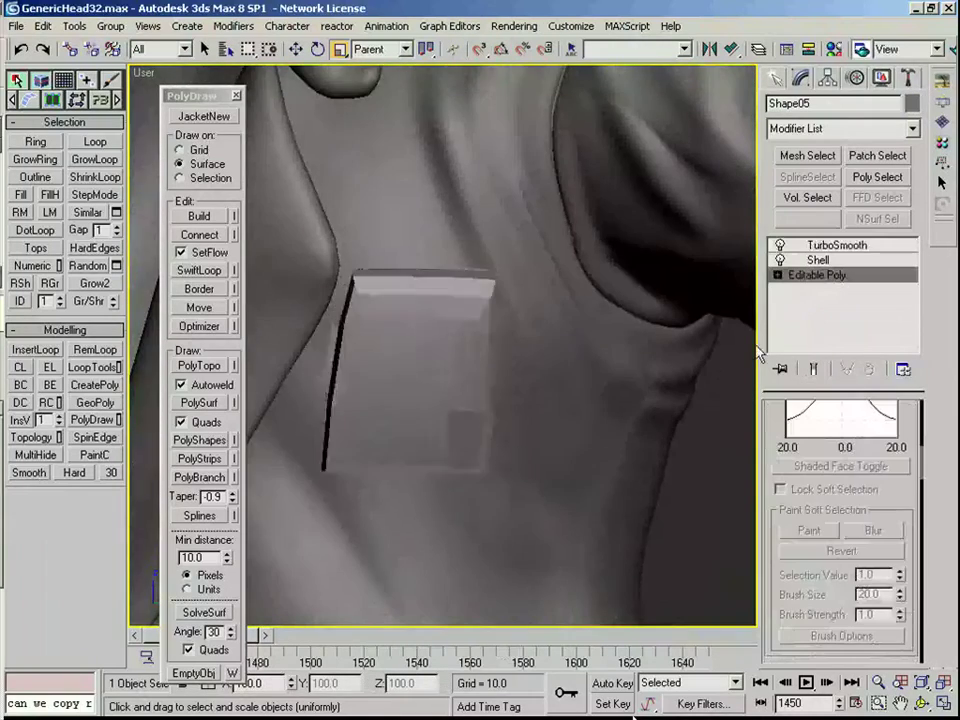
alt+middle_drag(545, 350, 501, 403)
key(F4)
key(1)
drag(525, 478, 521, 420)
key(w)
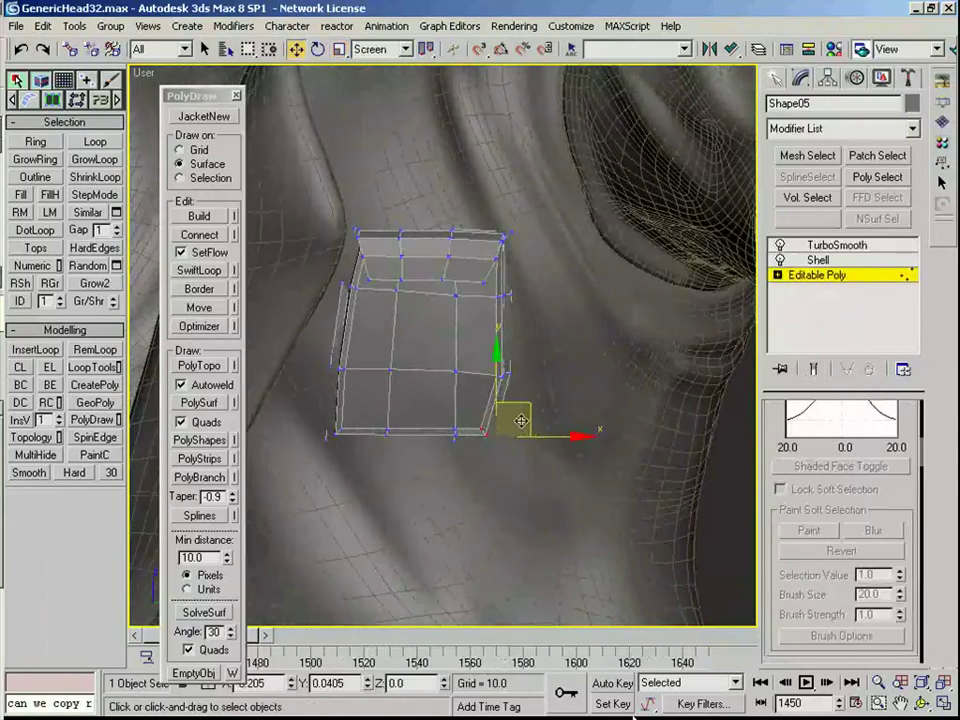
alt+middle_drag(521, 420, 531, 350)
drag(520, 421, 518, 399)
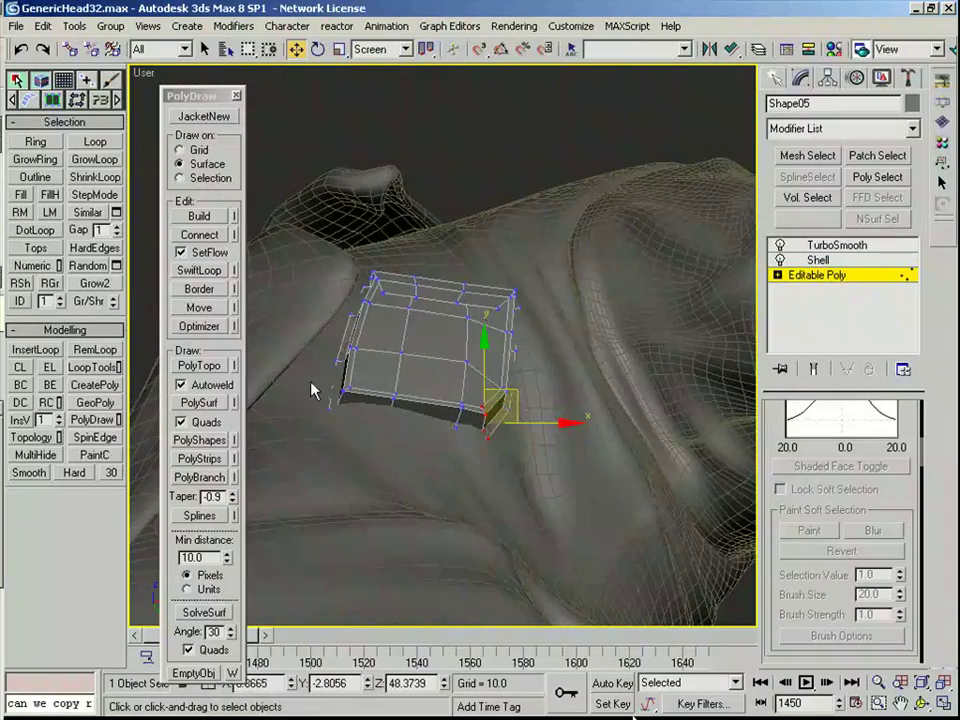
Step: Move the vertices of the pocket's lower corner on the lapel side inward to round it as well
drag(311, 382, 399, 421)
alt+middle_drag(396, 418, 340, 485)
scroll(350, 390, up, 3)
drag(330, 484, 337, 400)
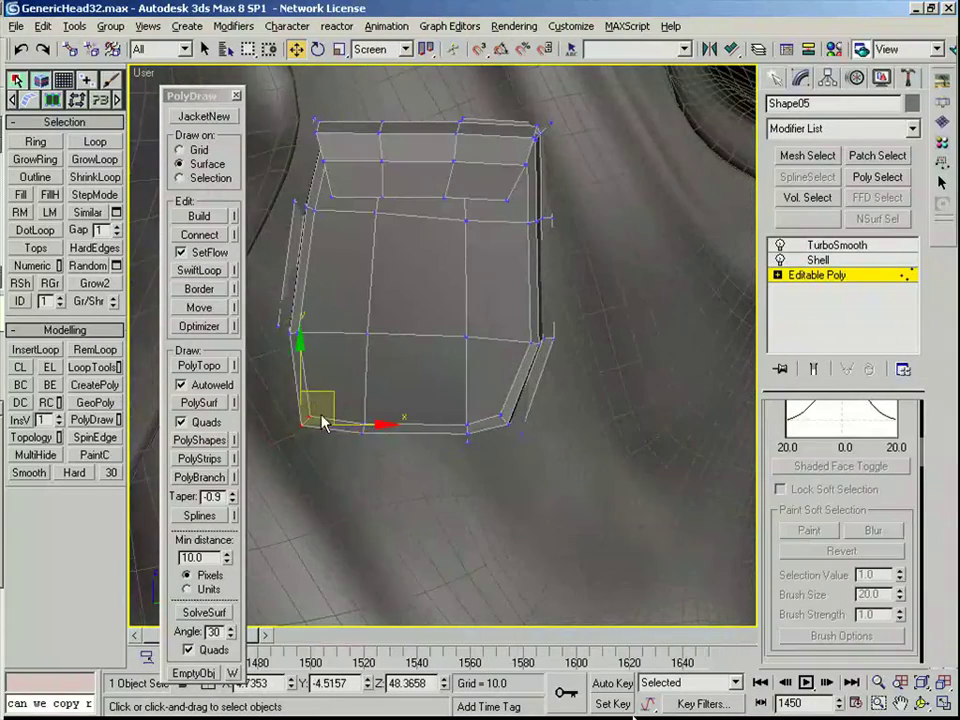
alt+middle_drag(323, 422, 428, 418)
drag(332, 415, 346, 411)
alt+middle_drag(346, 411, 232, 400)
Step: Select an edge on the pocket and move it slightly to refine the shape
scroll(455, 355, down, 4)
middle_drag(462, 352, 474, 455)
scroll(463, 425, up, 3)
key(2)
click(460, 407)
drag(486, 387, 490, 400)
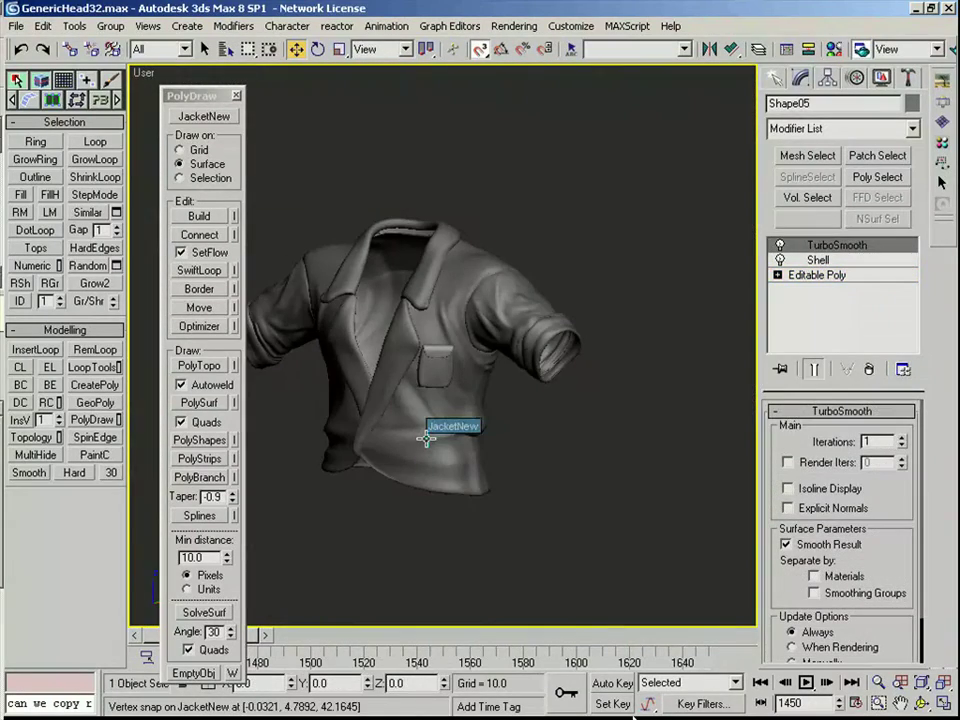
Step: Switch the viewport to Camera01, clear the selection, and render the jacket with its pocket
key(c)
click(422, 233)
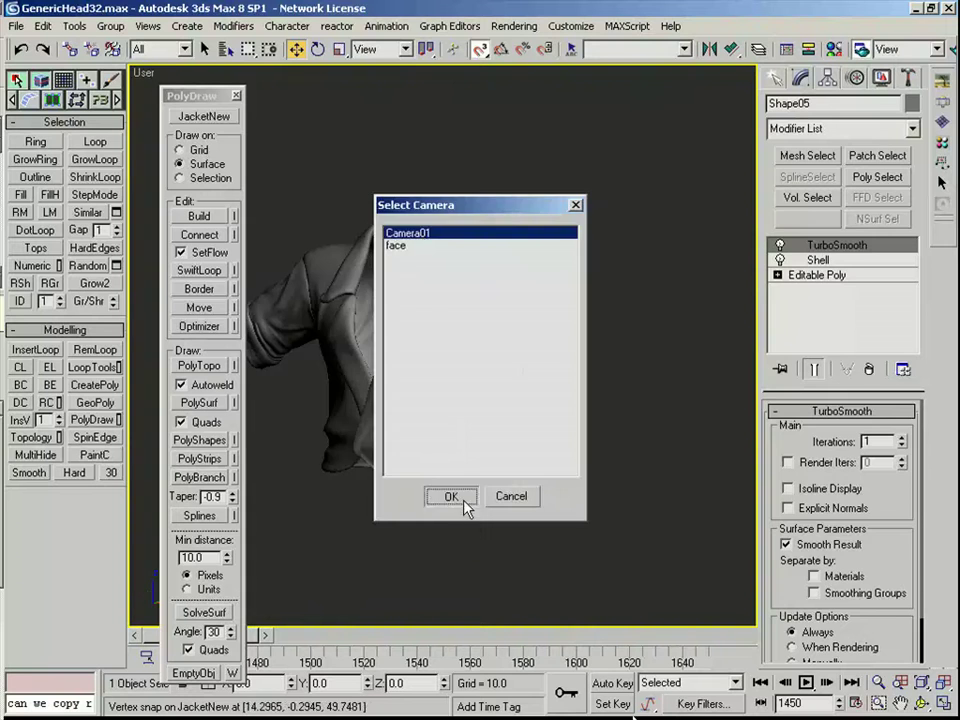
click(463, 499)
click(540, 389)
right_click(527, 386)
click(561, 362)
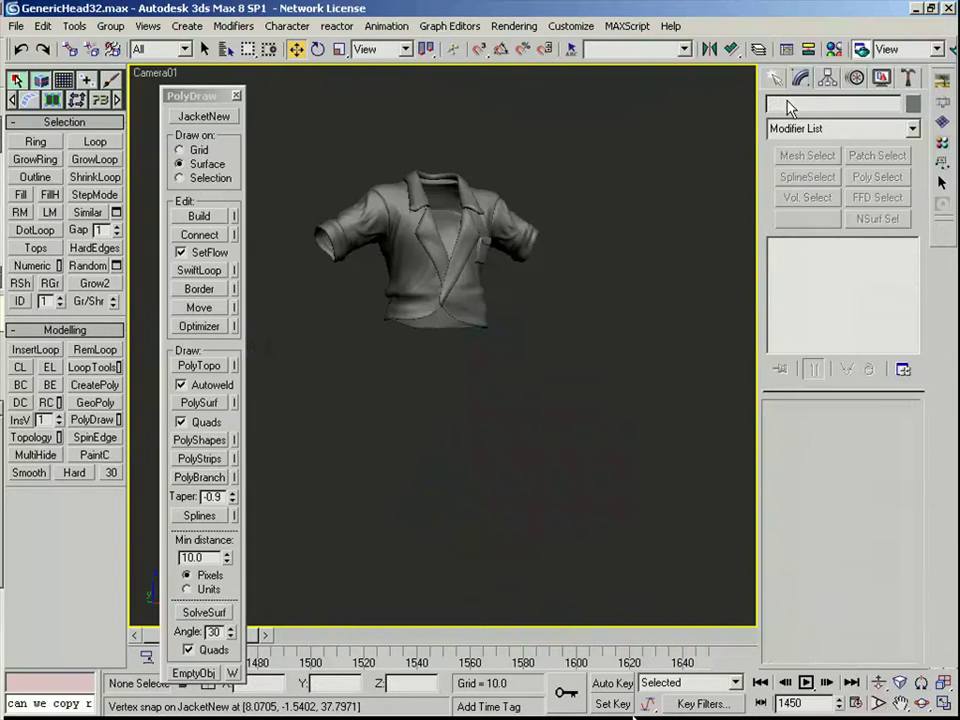
click(953, 50)
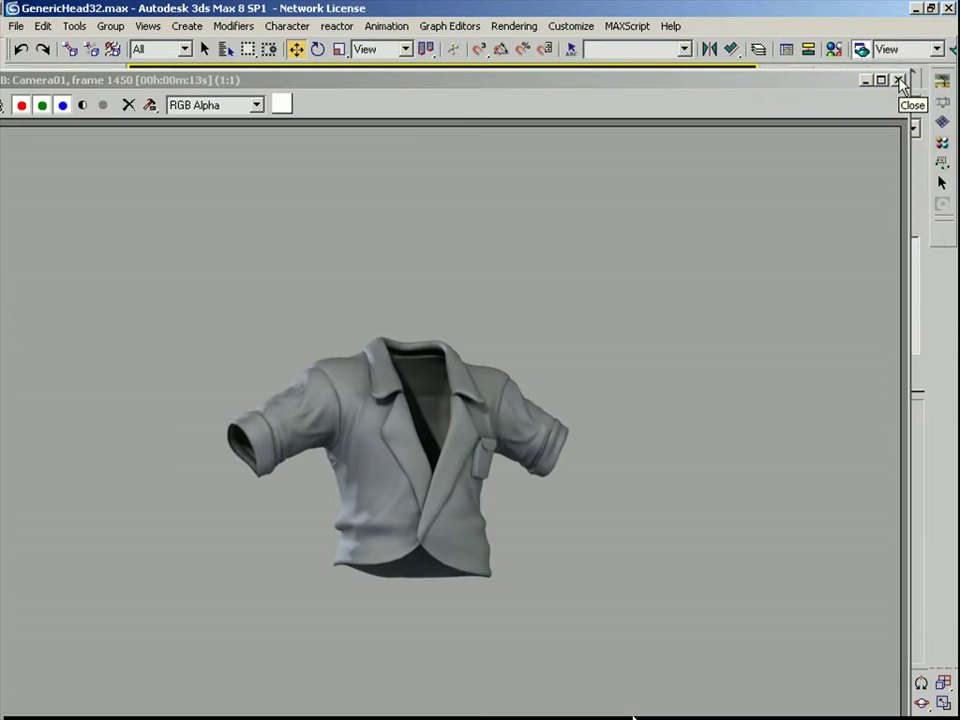
Step: Close the rendered image and unhide all objects in the scene
click(900, 81)
click(900, 82)
right_click(481, 360)
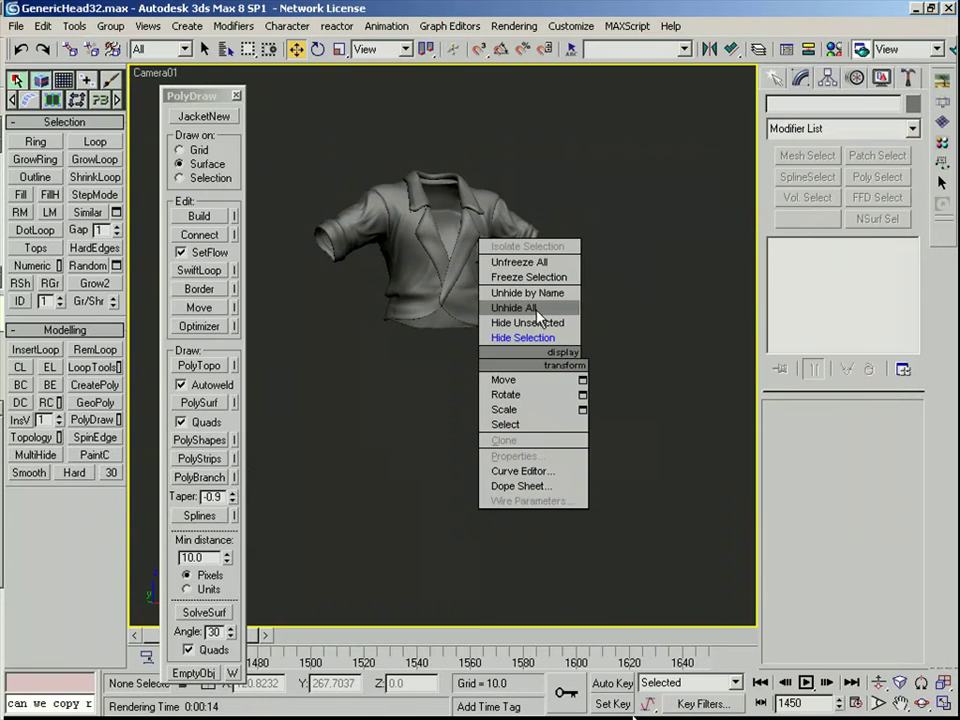
click(537, 316)
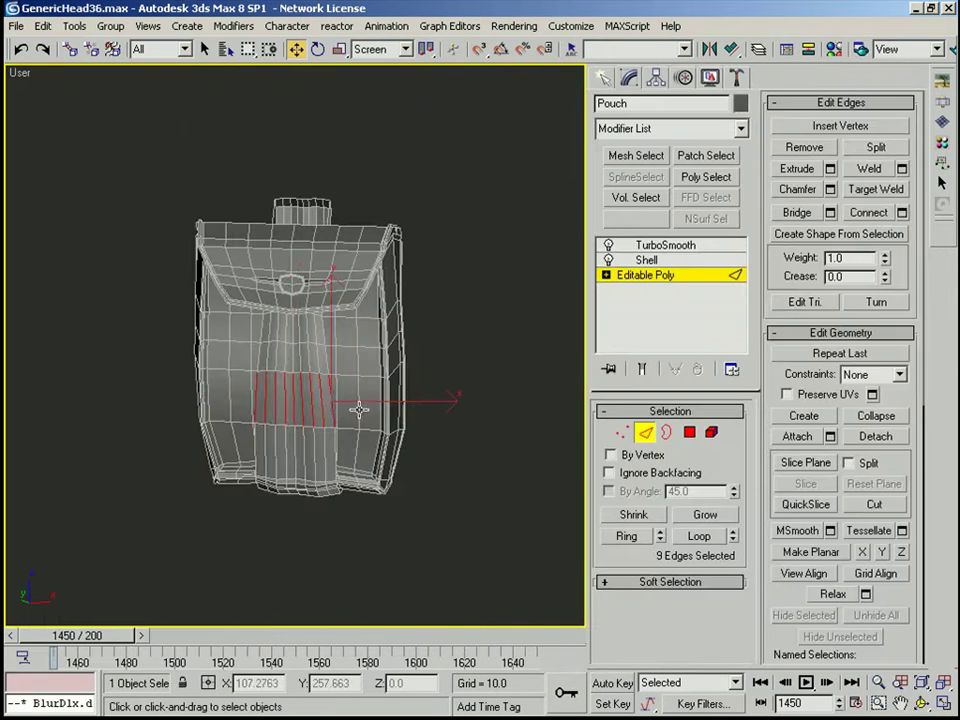
Step: Select the horizontal edge loop around the pouch's lower body and prepare to scale it in World coordinates
double_click(356, 409)
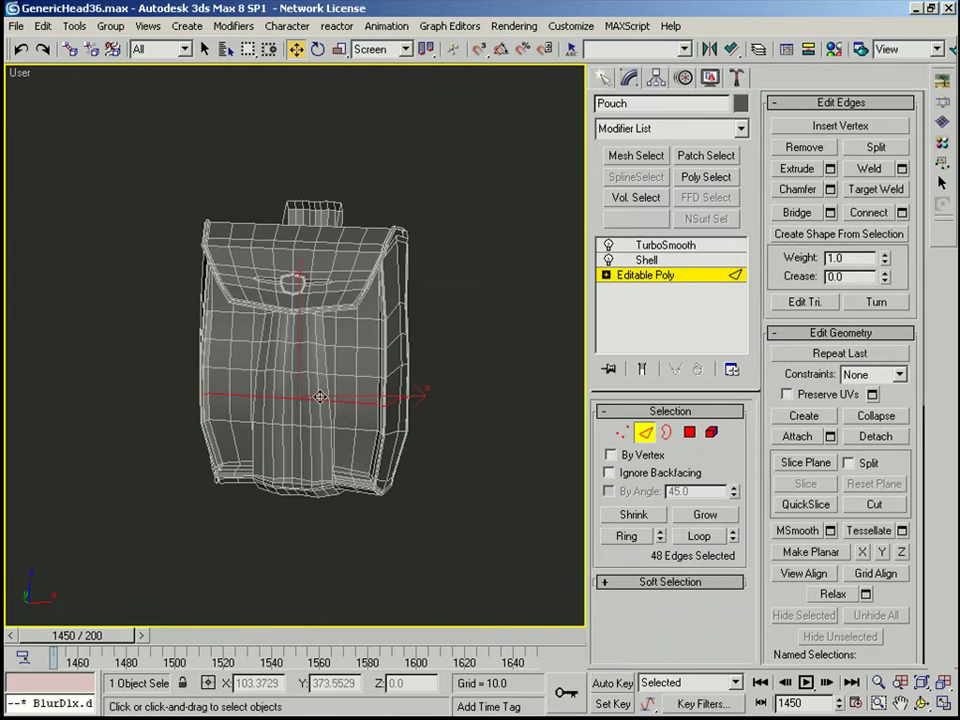
alt+right_click(319, 388)
alt+middle_drag(320, 396, 456, 449)
click(342, 309)
scroll(412, 366, up, 3)
key(F4)
key(F4)
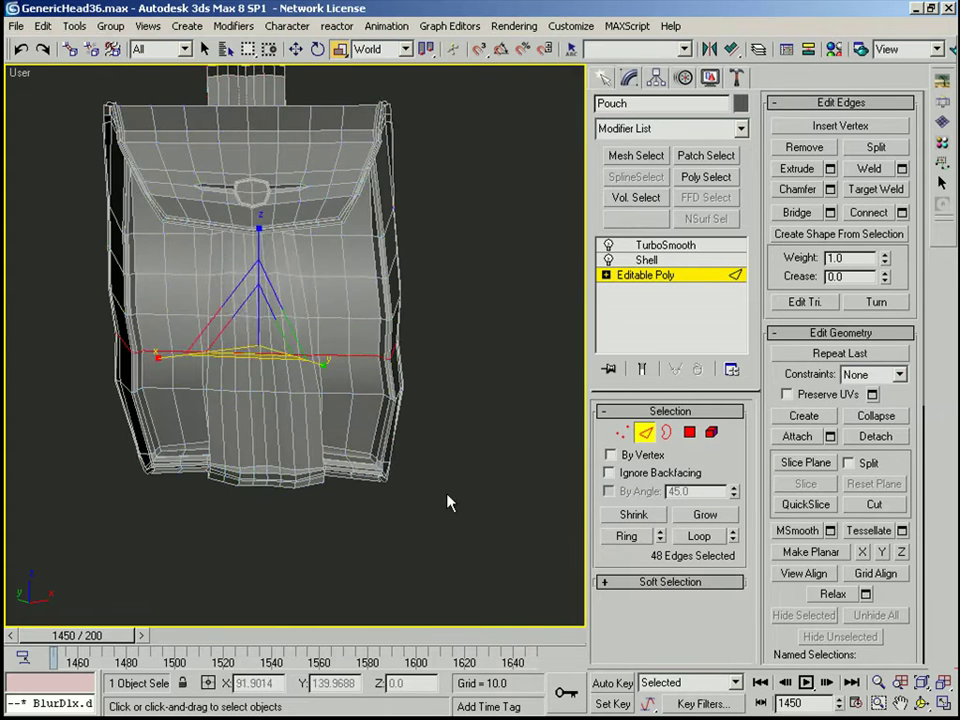
Step: Select the vertices at the pouch's lower corners and shift them slightly to reshape the base
key(1)
drag(447, 497, 367, 433)
key(w)
alt+middle_drag(367, 433, 378, 437)
drag(420, 447, 419, 437)
drag(33, 417, 152, 458)
Step: Select the vertices at the pouch's upper corner and nudge the upper side vertices downward
middle_drag(151, 140, 178, 330)
drag(86, 240, 148, 337)
drag(393, 346, 391, 349)
drag(411, 322, 411, 328)
Step: Select vertices along the top of the pouch's flap and enable soft selection with a falloff of 1.78
drag(208, 256, 221, 326)
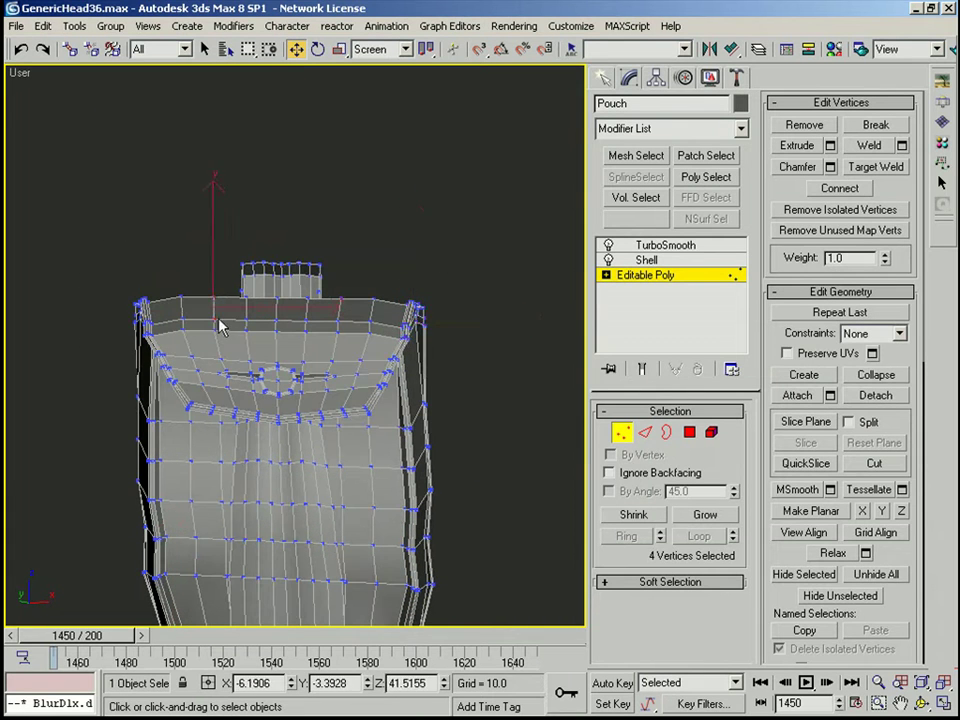
key(ctrl+s)
click(653, 581)
drag(887, 186, 850, 10)
alt+middle_drag(214, 310, 287, 238)
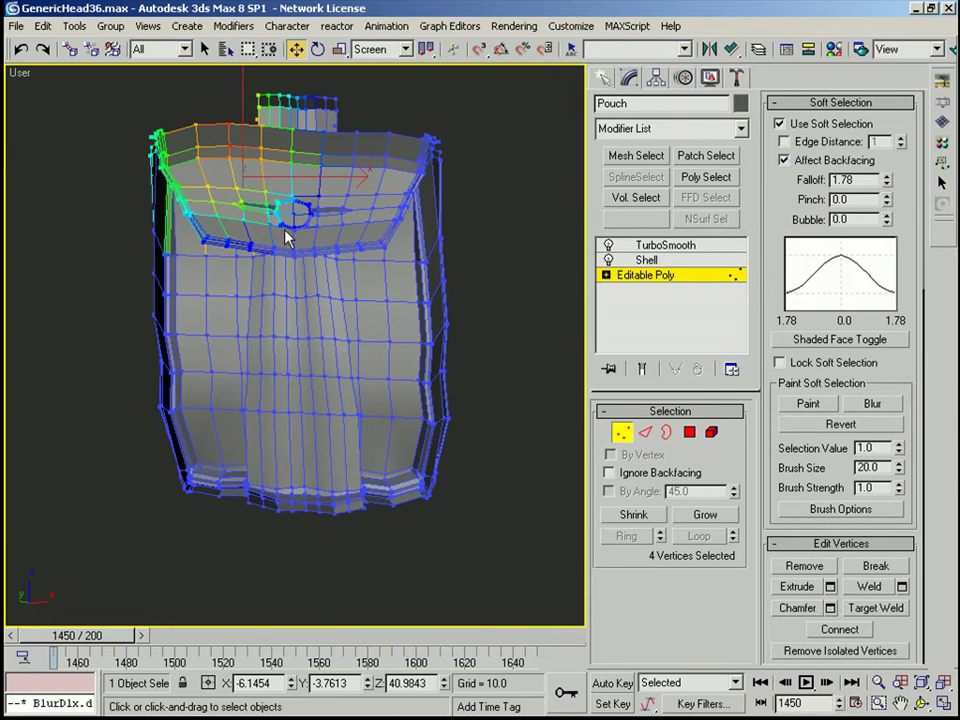
Step: Select a vertex on the pouch's front strap and pull it outward with soft selection
click(290, 376)
alt+middle_drag(291, 379, 342, 379)
drag(306, 376, 319, 366)
Step: Grow the strap's vertex selection twice, deselect the unwanted vertices, and set the soft selection pinch to 0.88
double_click(707, 514)
alt+middle_drag(330, 379, 341, 377)
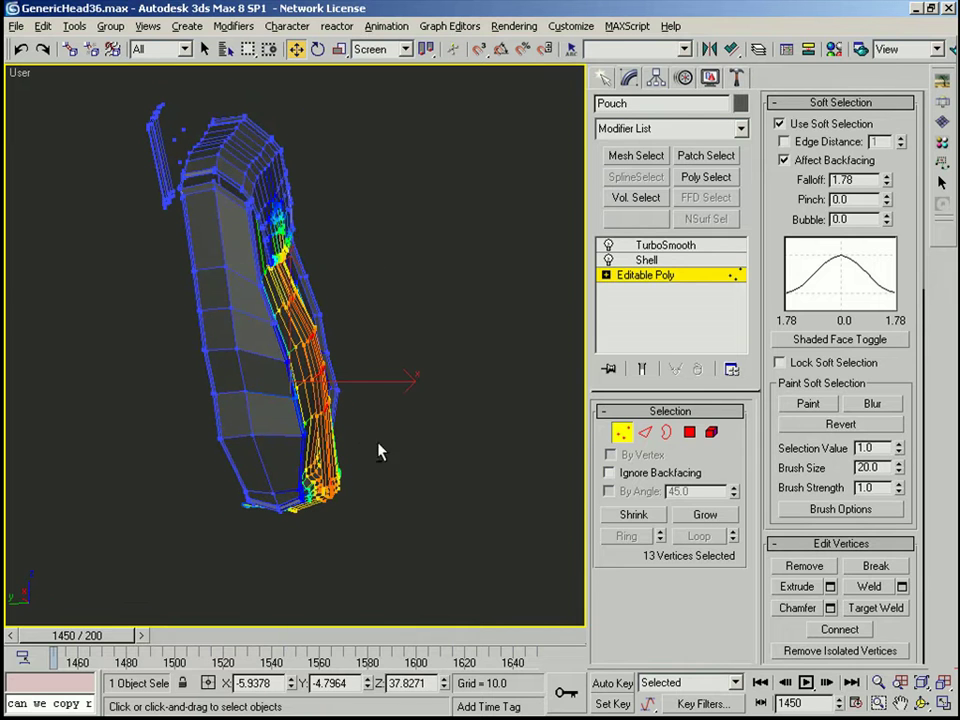
alt+drag(318, 320, 318, 322)
drag(887, 200, 883, 115)
alt+middle_drag(312, 372, 334, 370)
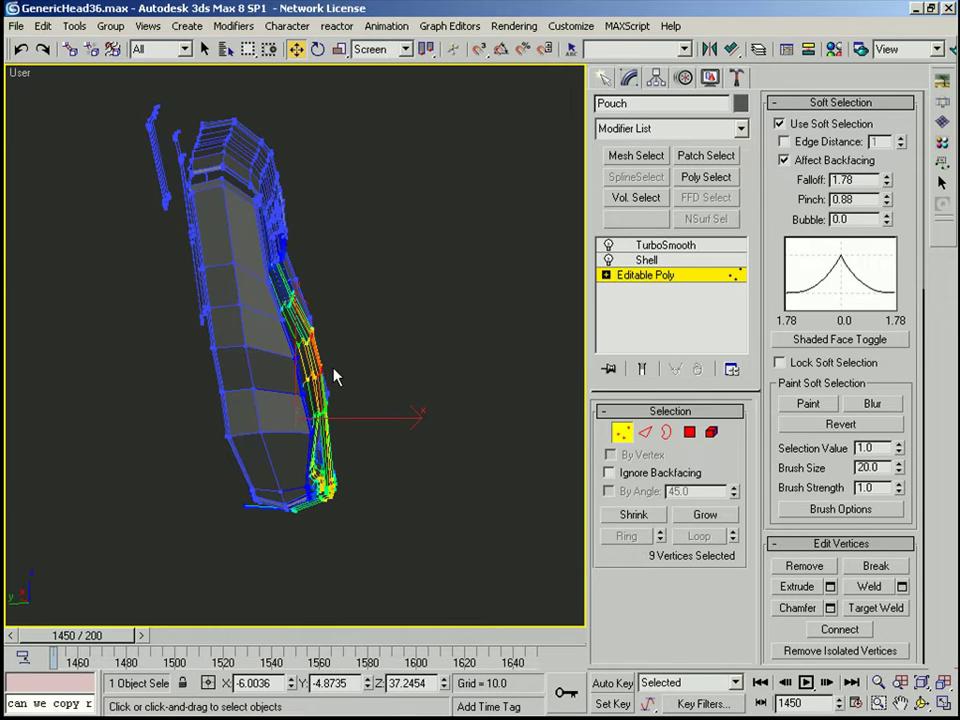
Step: Try to pull the selected strap vertices farther outward with the pinched falloff
drag(320, 374, 326, 373)
key(ctrl+z)
alt+middle_drag(402, 375, 372, 384)
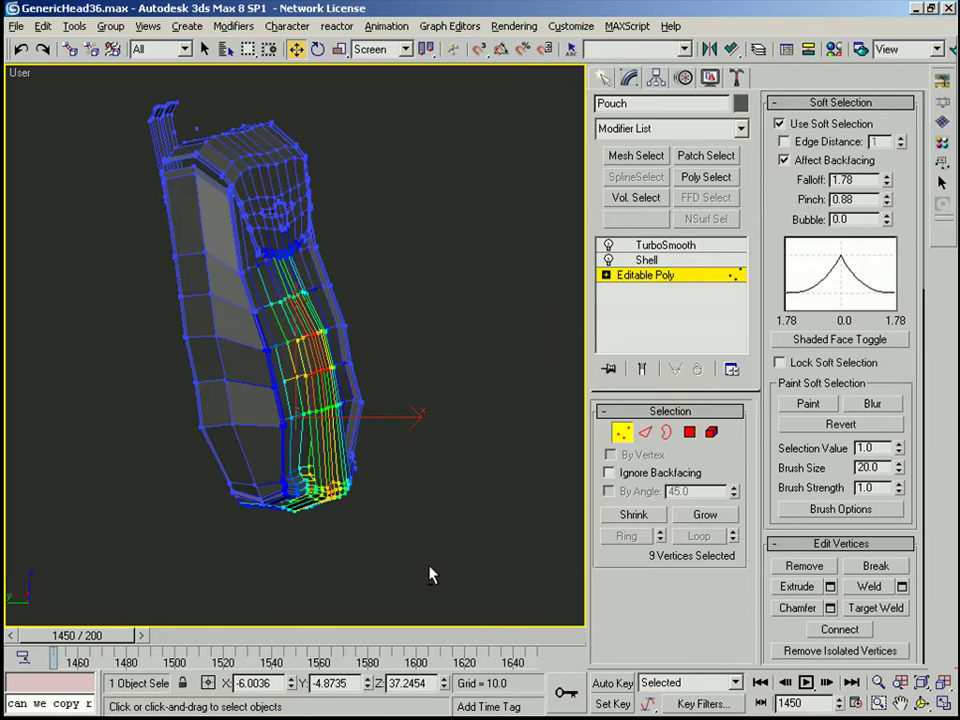
Step: Deselect the strap's lower vertices and adjust the remaining front-strap vertices with soft selection to refine its bulge
alt+drag(429, 574, 305, 470)
alt+middle_drag(290, 372, 325, 368)
drag(313, 325, 315, 333)
click(309, 373)
alt+middle_drag(309, 375, 440, 362)
drag(279, 364, 277, 358)
drag(395, 376, 398, 366)
alt+middle_drag(398, 366, 372, 436)
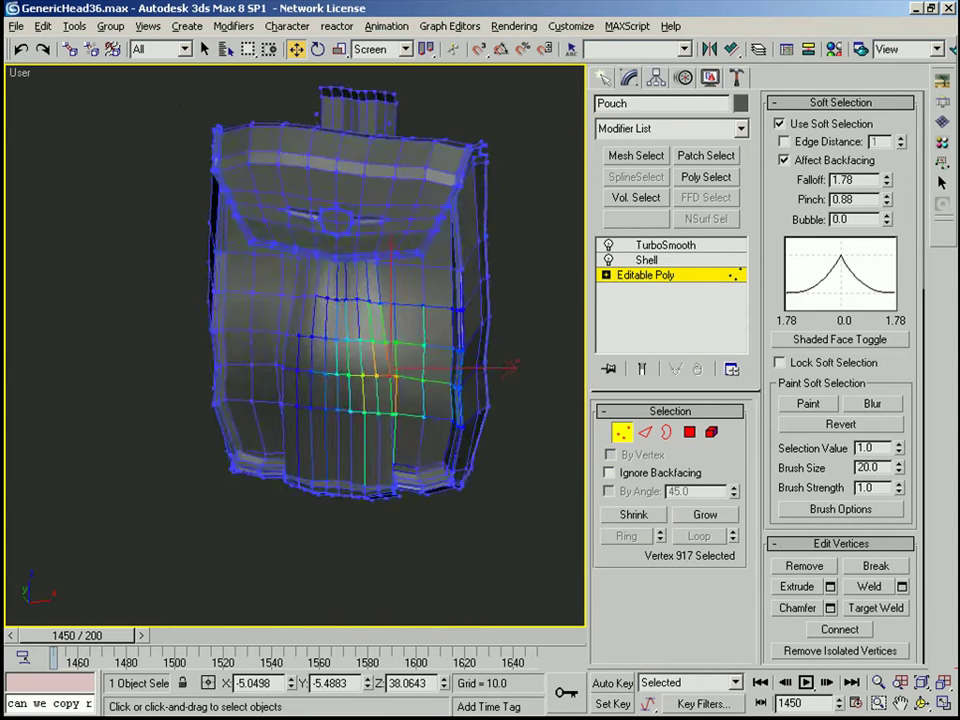
Step: Examine the reshaped strap on the smoothed pouch from several angles, with and without edges displayed
scroll(400, 345, down, 4)
key(1)
click(665, 245)
key(F4)
key(f)
mouse_move(384, 382)
middle_down()
mouse_move(372, 322)
mouse_move(353, 406)
middle_up()
key(F4)
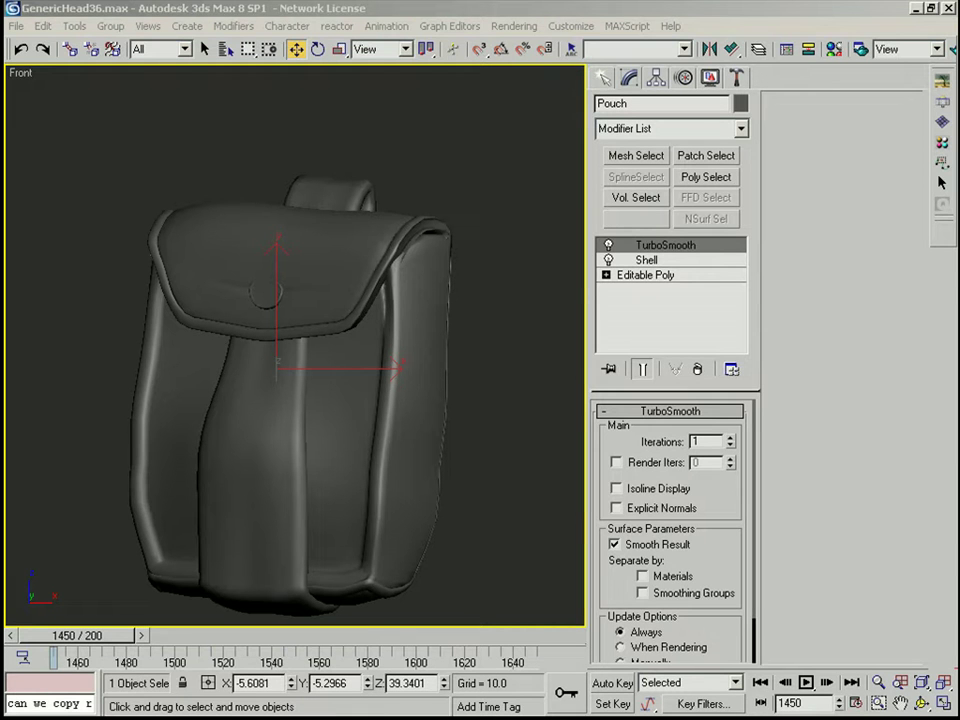
scroll(308, 615, down, 1)
alt+middle_drag(308, 615, 450, 560)
scroll(450, 560, up, 2)
key(F4)
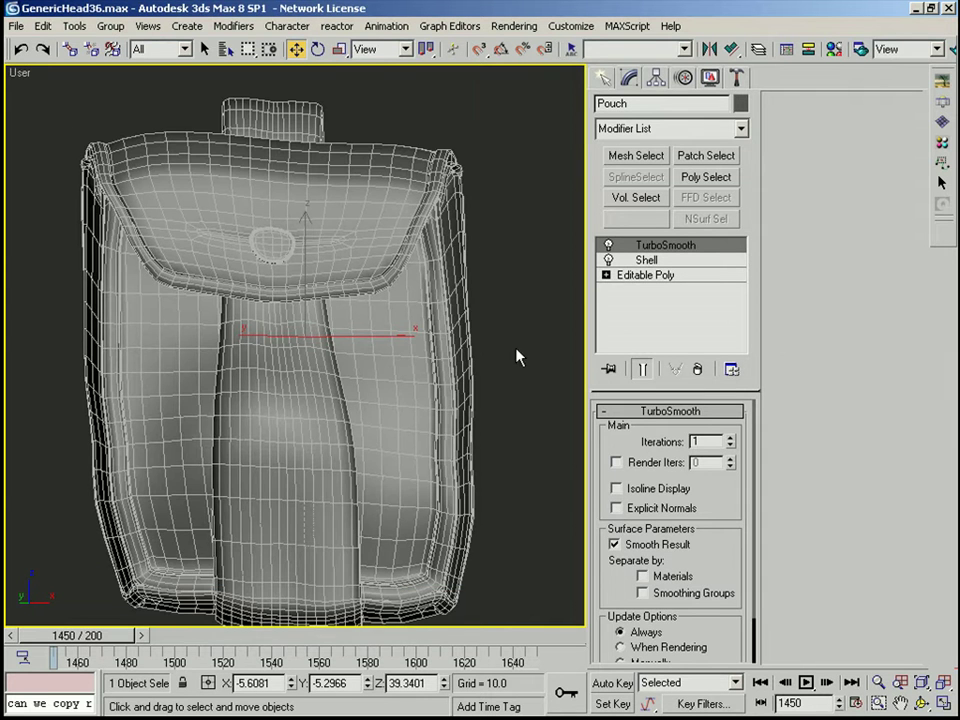
middle_drag(516, 350, 513, 310)
Step: Select the two lengthwise edge loops near the sides of the pouch's front strap and chamfer them
click(669, 278)
key(2)
key(s)
click(228, 385)
ctrl+click(336, 393)
key(alt+l)
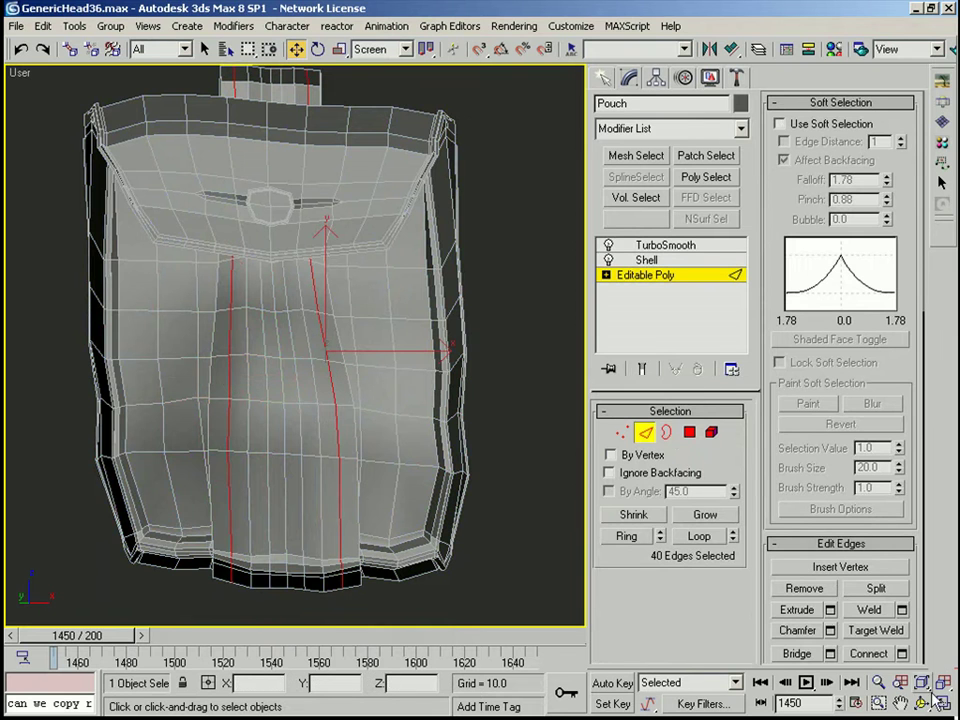
click(812, 631)
scroll(183, 533, up, 3)
drag(180, 497, 192, 450)
scroll(180, 452, up, 2)
right_click(165, 453)
Step: Select the narrow edges across both chamfered strips and offset the strips slightly along their local axes
click(158, 457)
ctrl+click(391, 471)
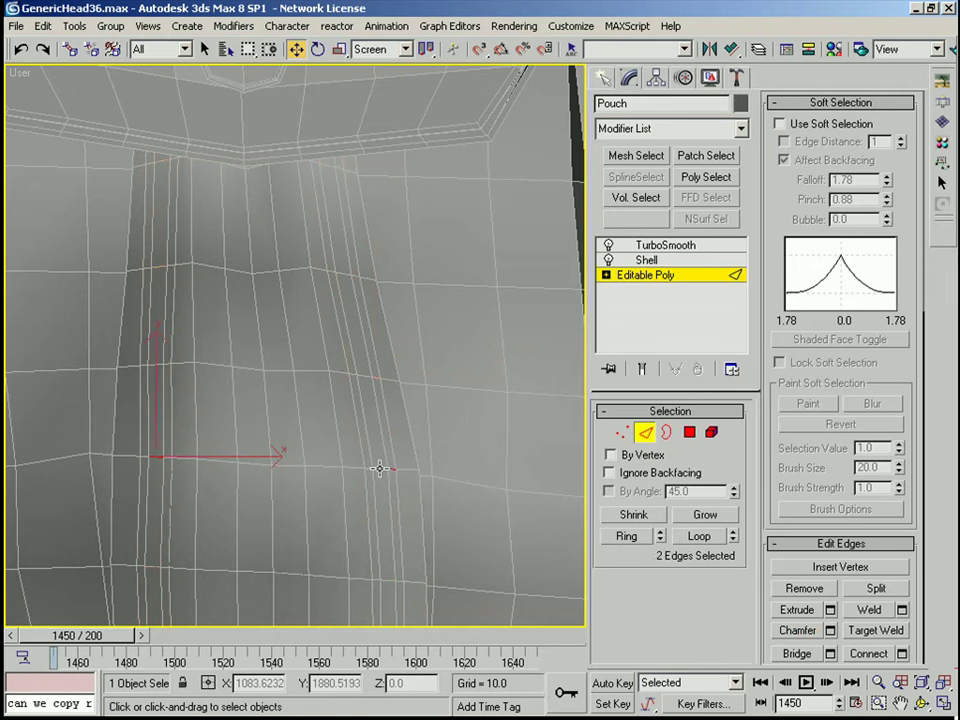
alt+right_click(396, 476)
click(377, 461)
scroll(377, 461, down, 3)
alt+middle_drag(249, 465, 290, 466)
drag(290, 466, 288, 468)
Step: Select the four lengthwise edge loops bordering the strap's two raised strips and chamfer them
scroll(362, 385, up, 2)
click(362, 384)
ctrl+click(372, 389)
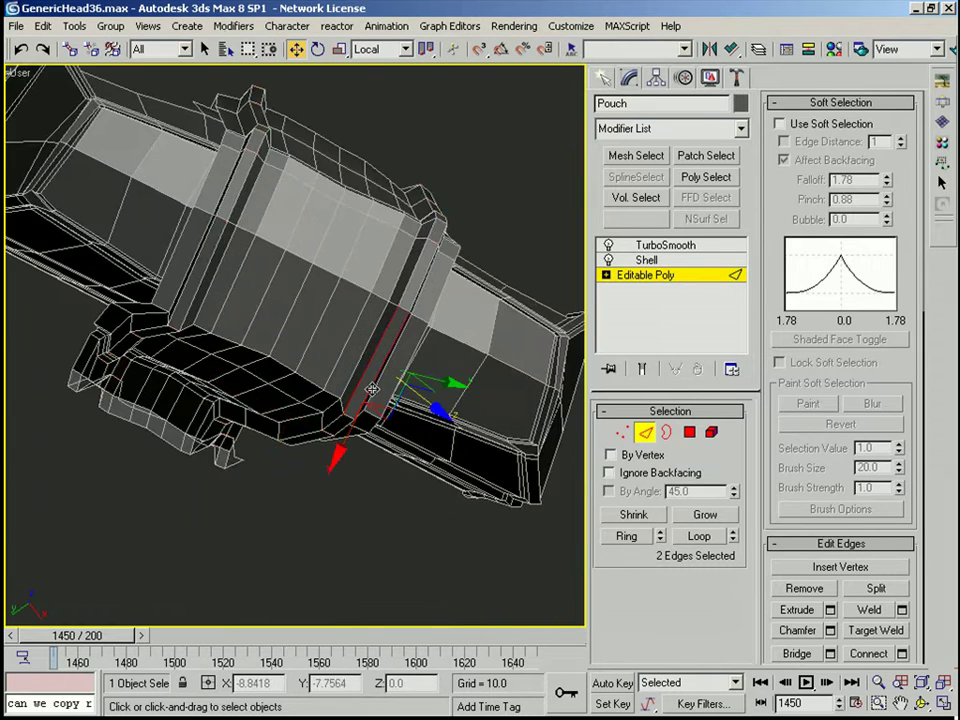
alt+middle_drag(195, 300, 180, 296)
ctrl+click(180, 296)
ctrl+click(192, 299)
key(alt+l)
alt+middle_drag(296, 300, 354, 396)
click(810, 631)
drag(205, 488, 208, 484)
key(w)
Step: Leave edge editing and inspect the ridges along the pouch's front strap in the smoothed view
scroll(208, 440, down, 5)
alt+middle_drag(208, 400, 250, 450)
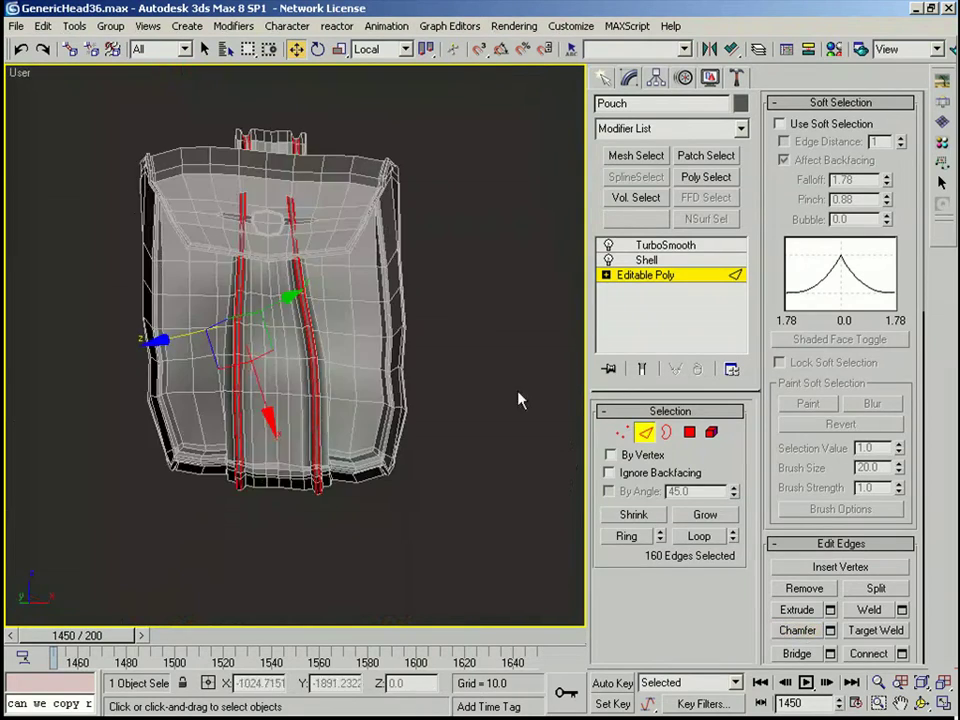
click(648, 431)
click(480, 380)
click(382, 341)
alt+middle_drag(382, 341, 443, 339)
scroll(317, 395, down, 5)
scroll(317, 395, up, 8)
key(F4)
key(F4)
Step: Select the polygons of the flap's round button and the lower-centre area of the flap around it
click(648, 275)
click(691, 432)
click(233, 398)
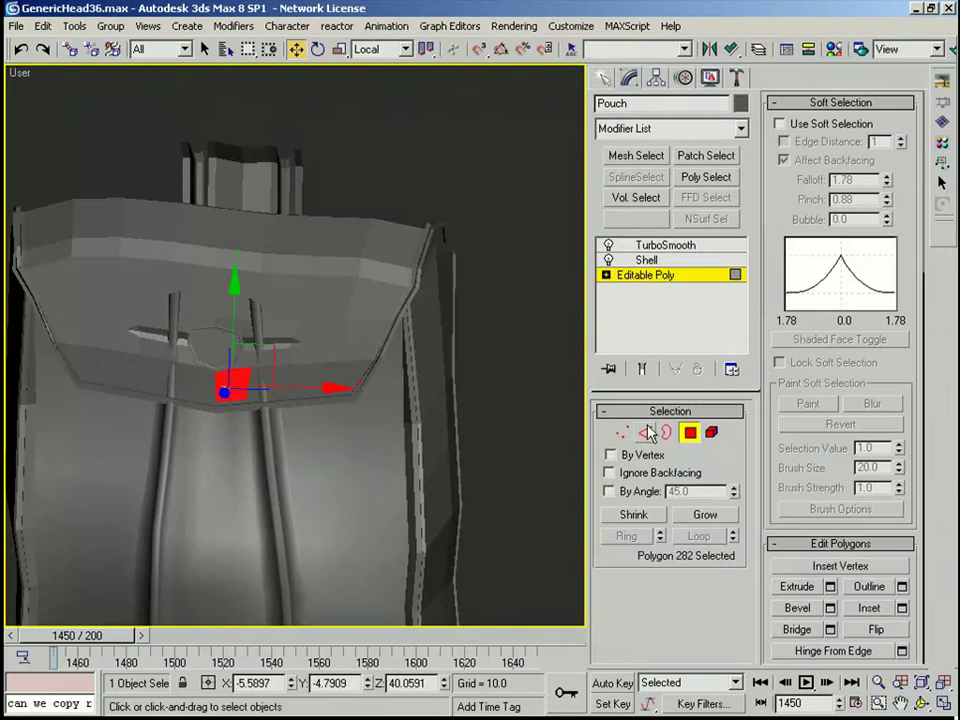
key(5)
key(4)
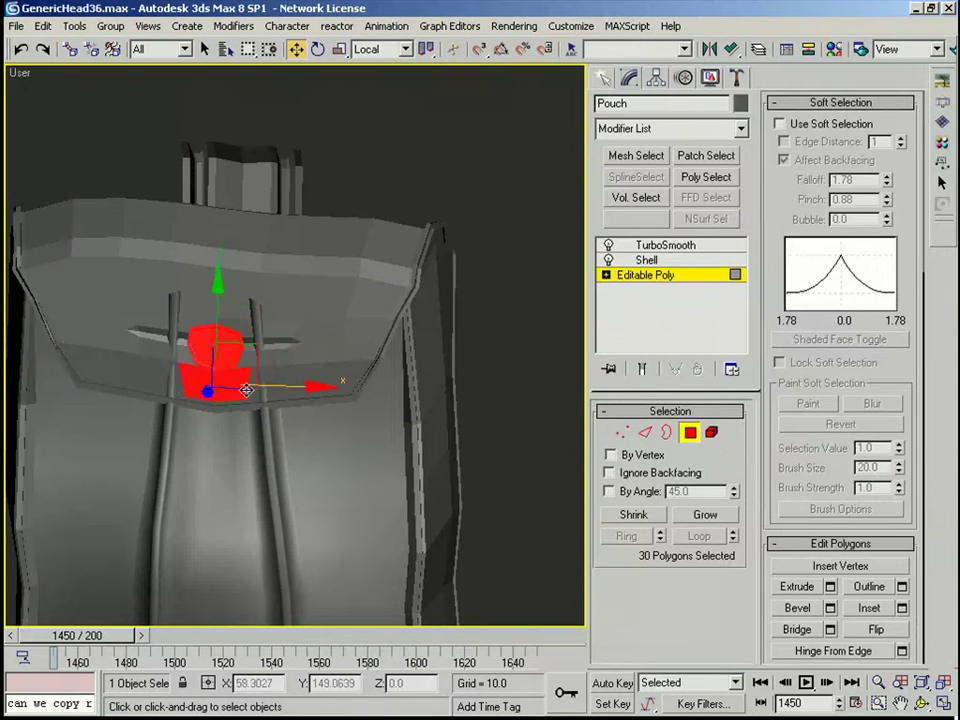
Step: Enable soft selection with an edge distance of 27 and grow the flap's polygon selection once
click(780, 125)
alt+middle_drag(262, 432, 208, 384)
key(F3)
alt+middle_drag(540, 298, 284, 293)
click(785, 142)
drag(901, 143, 887, 83)
click(716, 510)
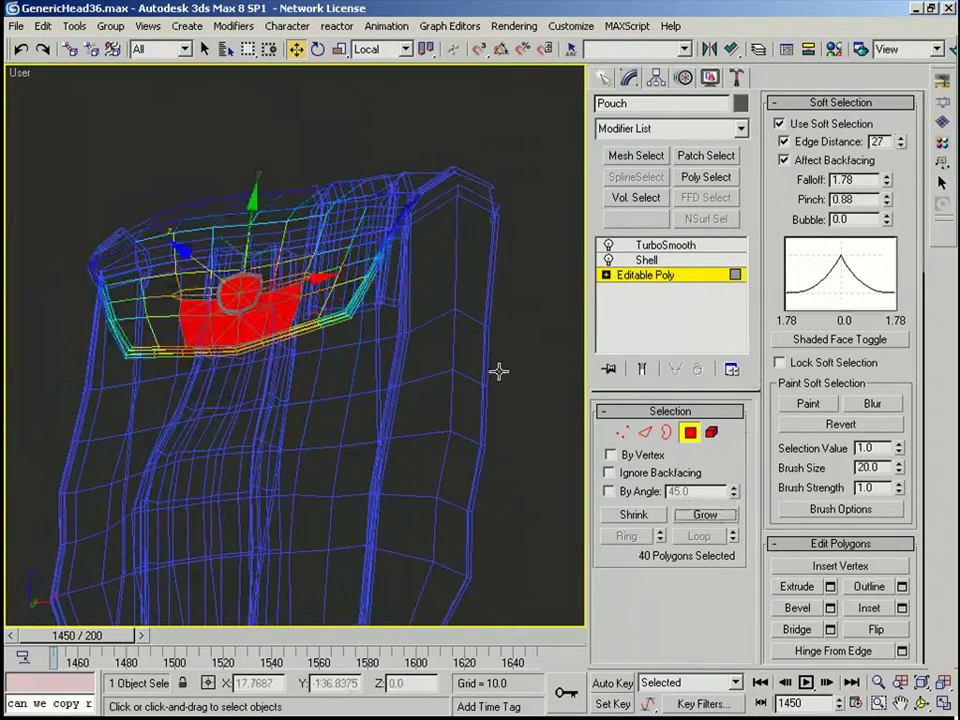
Step: Move the soft-selected centre of the pouch's flap to reshape it, with the smoothed end result shown
alt+middle_drag(499, 371, 294, 319)
alt+right_click(294, 319)
click(321, 230)
mouse_move(310, 245)
alt+middle_down()
mouse_move(231, 343)
mouse_move(235, 280)
mouse_move(358, 221)
alt+middle_up()
key(F3)
scroll(358, 221, down, 3)
click(643, 370)
scroll(243, 298, up, 3)
alt+middle_drag(243, 298, 343, 314)
key(F4)
click(263, 179)
drag(262, 136, 264, 128)
scroll(264, 128, down, 2)
alt+middle_drag(300, 300, 335, 300)
scroll(469, 407, up, 1)
mouse_move(435, 402)
mouse_down()
mouse_move(390, 431)
mouse_move(447, 413)
mouse_up()
Step: Leave polygon editing, review the smoothed pouch without edges, and exit isolation to show the rest of the character
click(690, 432)
key(F4)
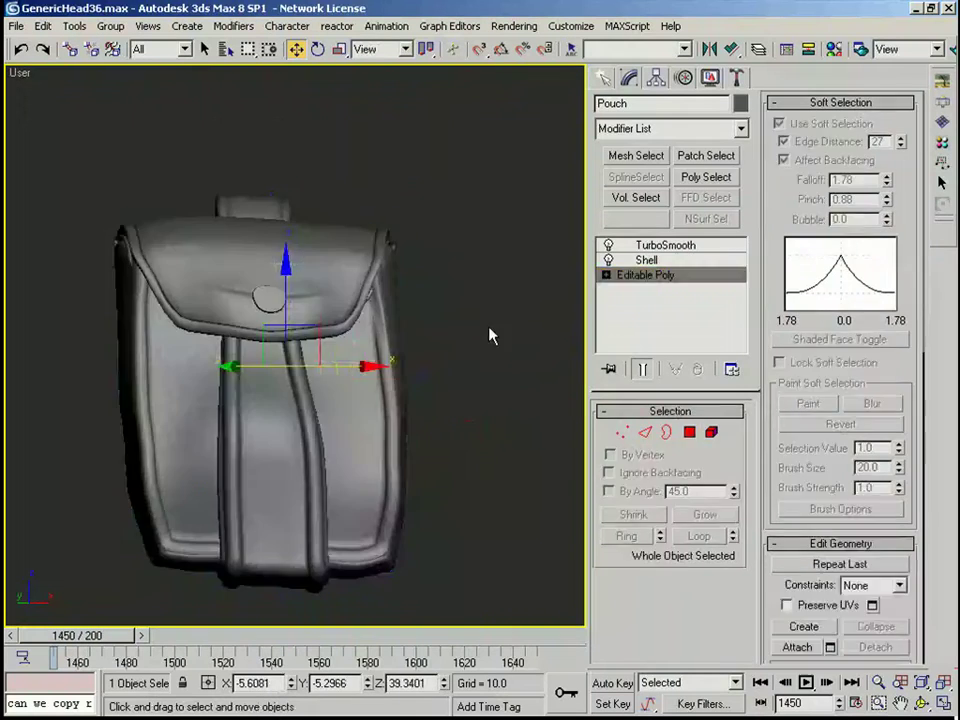
click(489, 332)
click(379, 428)
scroll(379, 432, down, 3)
scroll(284, 361, up, 2)
alt+middle_drag(379, 432, 378, 368)
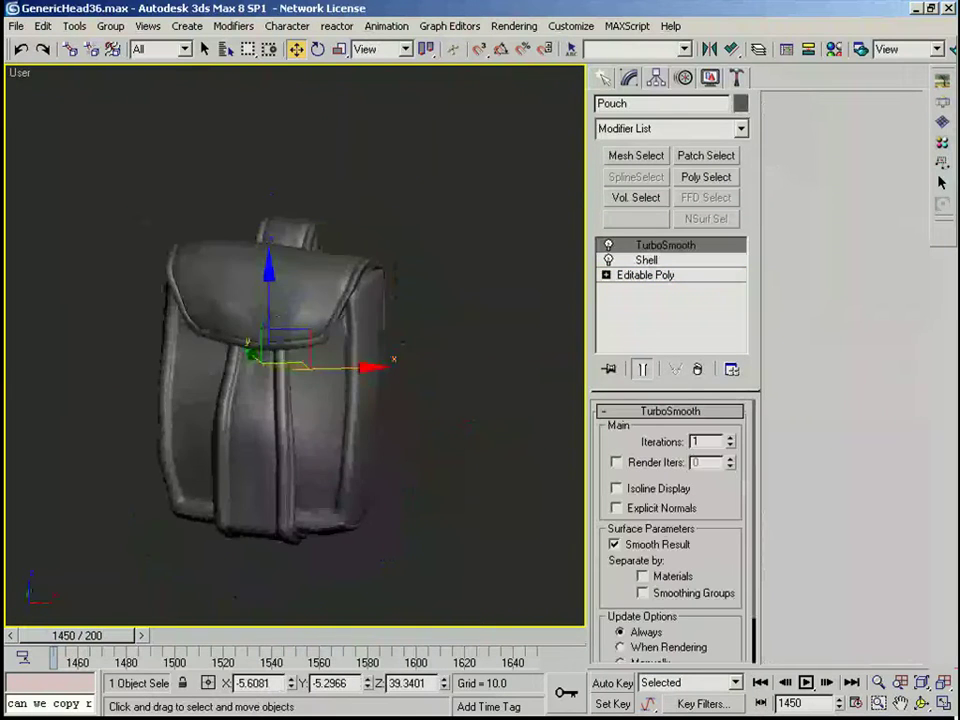
key(alt+q)
alt+middle_drag(300, 330, 335, 277)
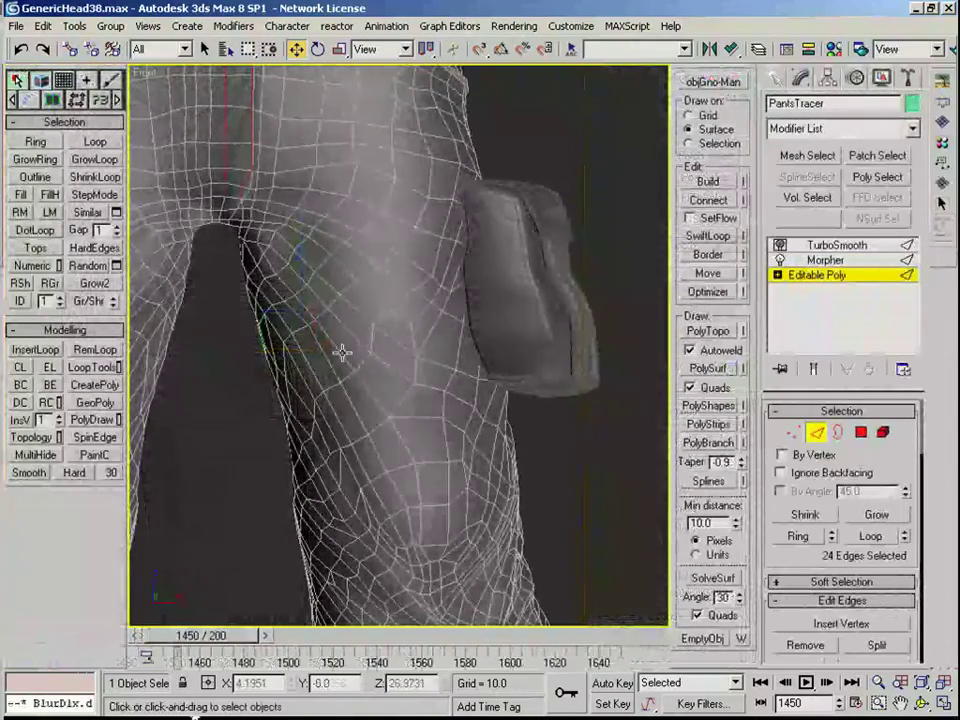
Step: Select the pants polygons around the thigh beside the pouch and show the selection as outlined edges
right_click(343, 349)
click(287, 113)
mouse_move(306, 289)
alt+middle_down()
mouse_move(360, 284)
mouse_move(316, 288)
alt+middle_up()
click(816, 431)
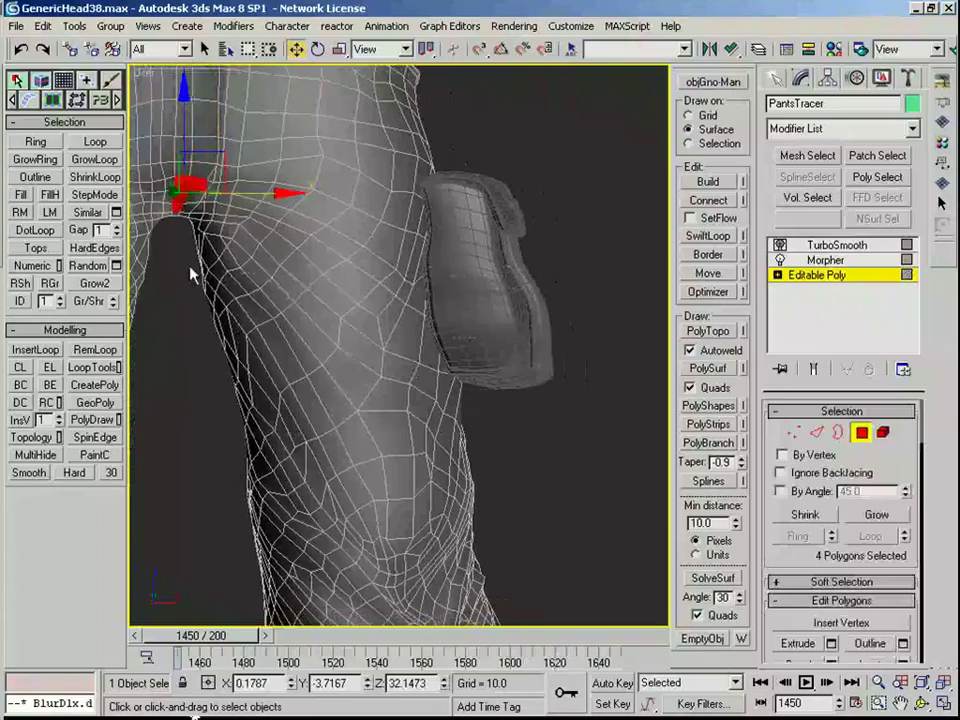
drag(190, 270, 525, 438)
mouse_move(475, 345)
alt+middle_down()
mouse_move(169, 317)
mouse_move(486, 331)
alt+middle_up()
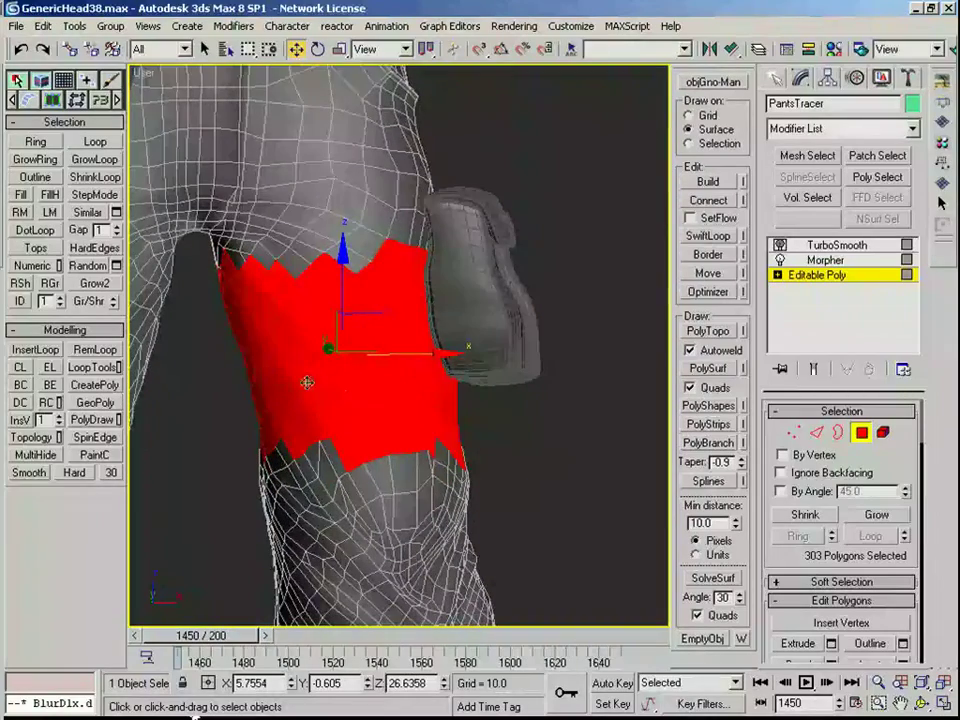
middle_drag(428, 398, 428, 378)
key(F2)
middle_drag(411, 297, 409, 318)
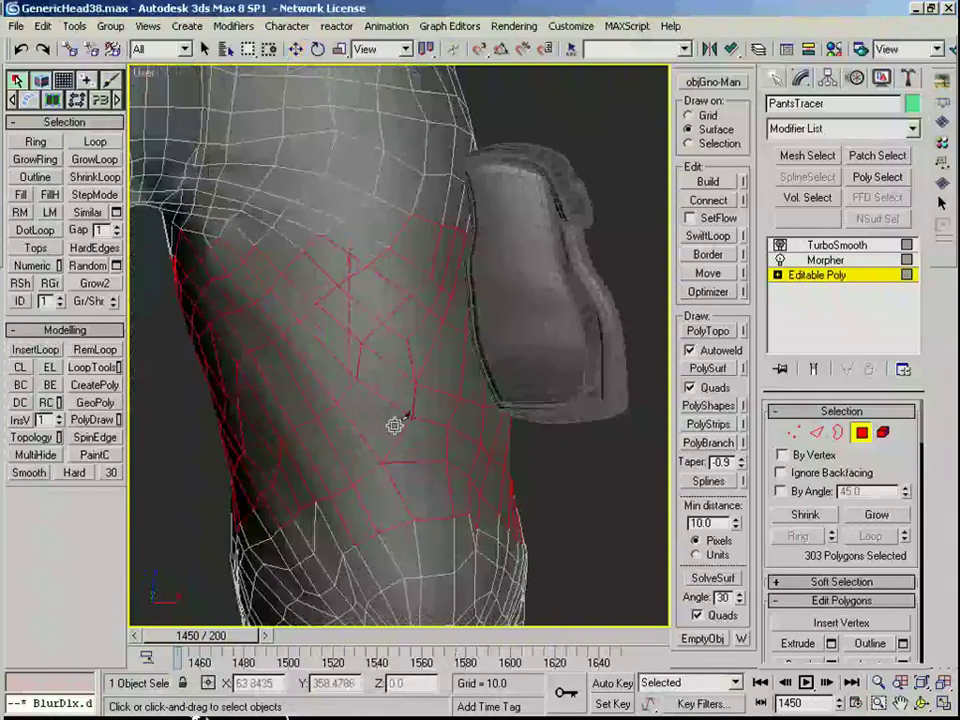
scroll(392, 381, down, 2)
middle_drag(394, 425, 325, 412)
scroll(401, 381, up, 2)
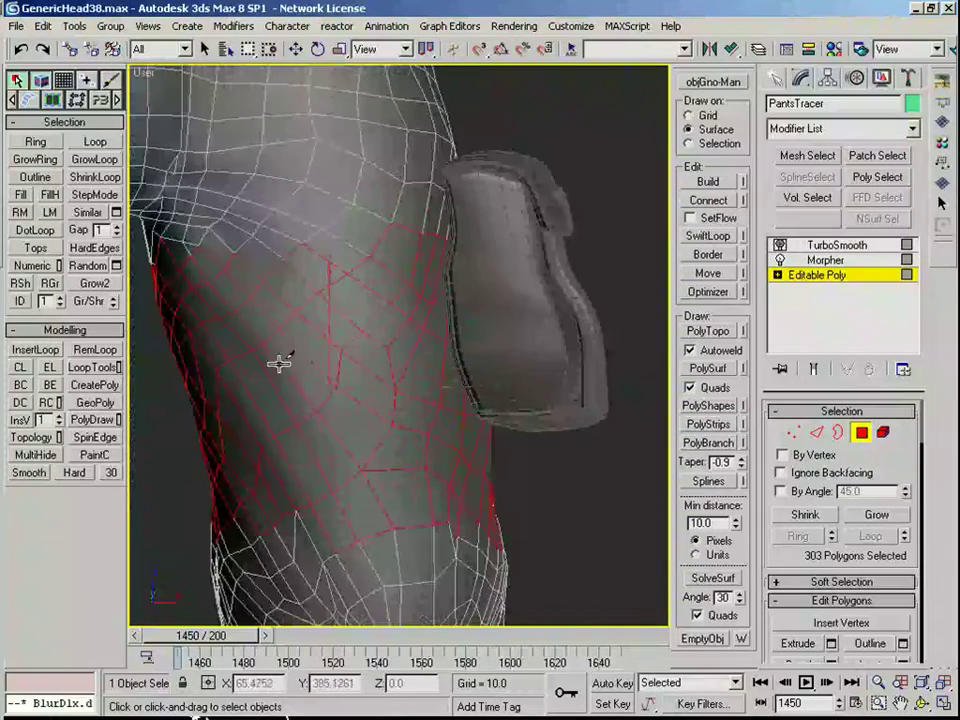
drag(274, 362, 385, 354)
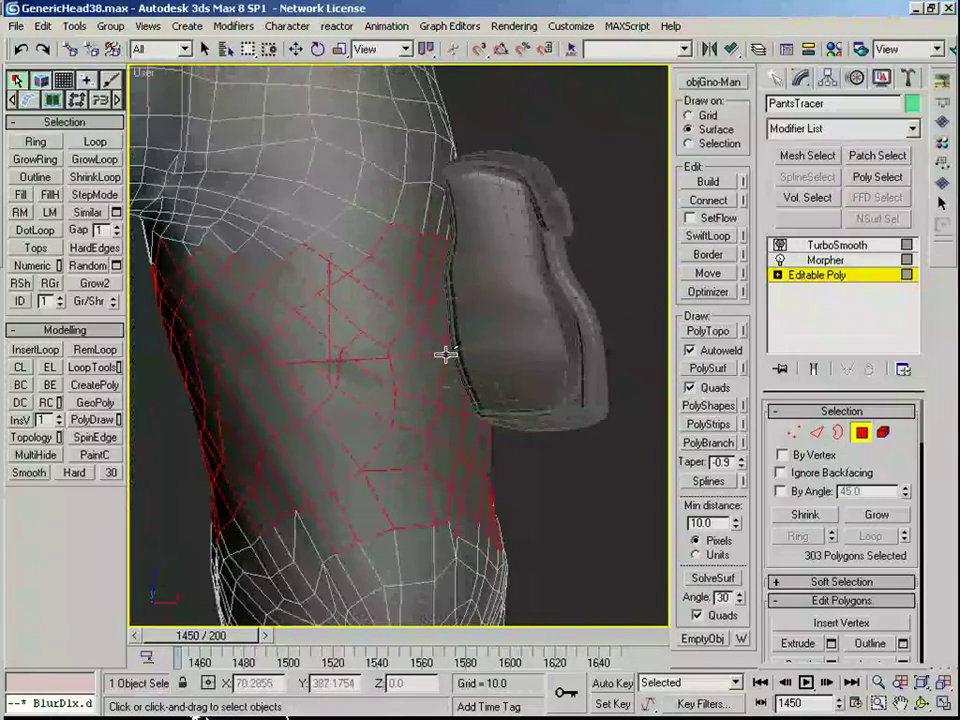
key(w)
Step: Cut two roughly parallel slanted lines across the selected thigh polygons with QuickSlice
right_click(366, 328)
click(337, 157)
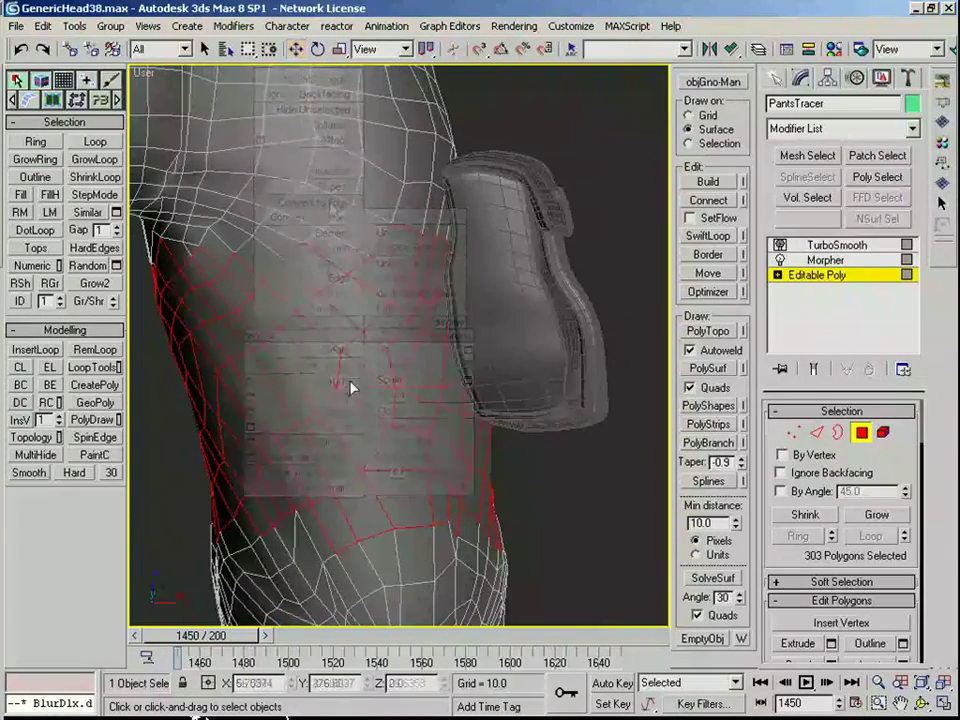
scroll(351, 383, down, 2)
middle_drag(351, 383, 366, 365)
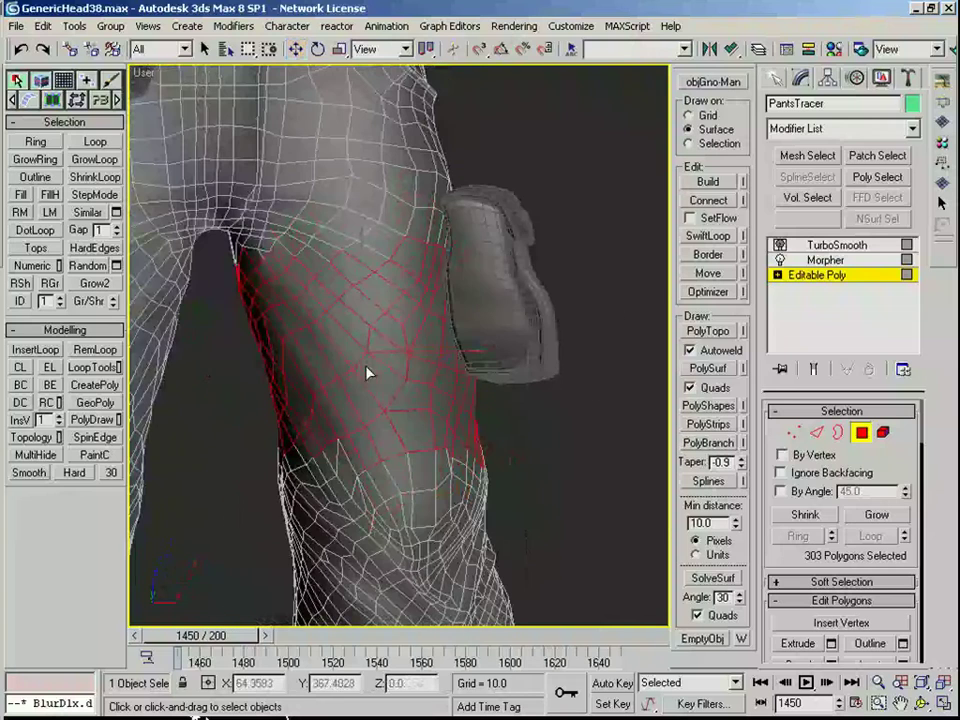
click(518, 299)
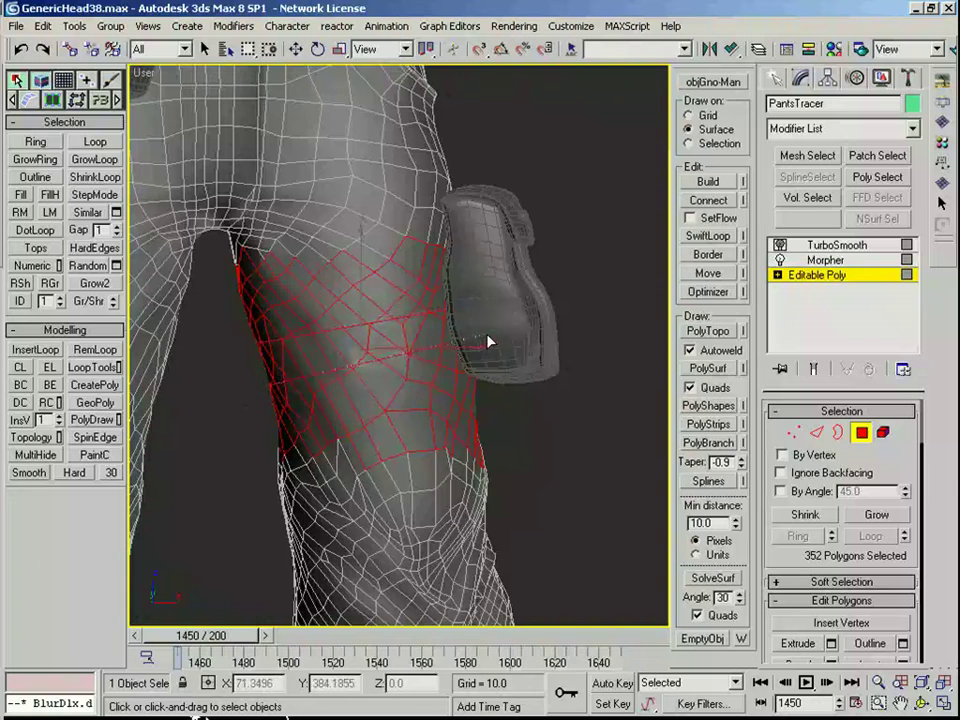
click(506, 344)
right_click(506, 344)
Step: Grow the thigh's polygon selection once and hide the unselected pants polygons
middle_drag(376, 393, 365, 357)
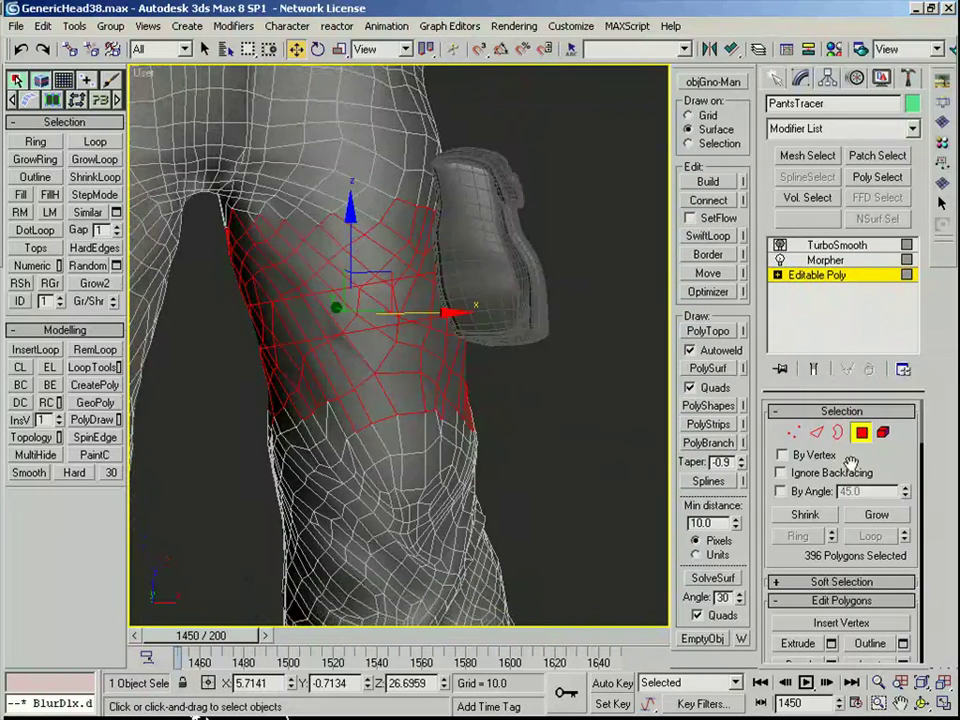
click(878, 516)
scroll(864, 540, down, 10)
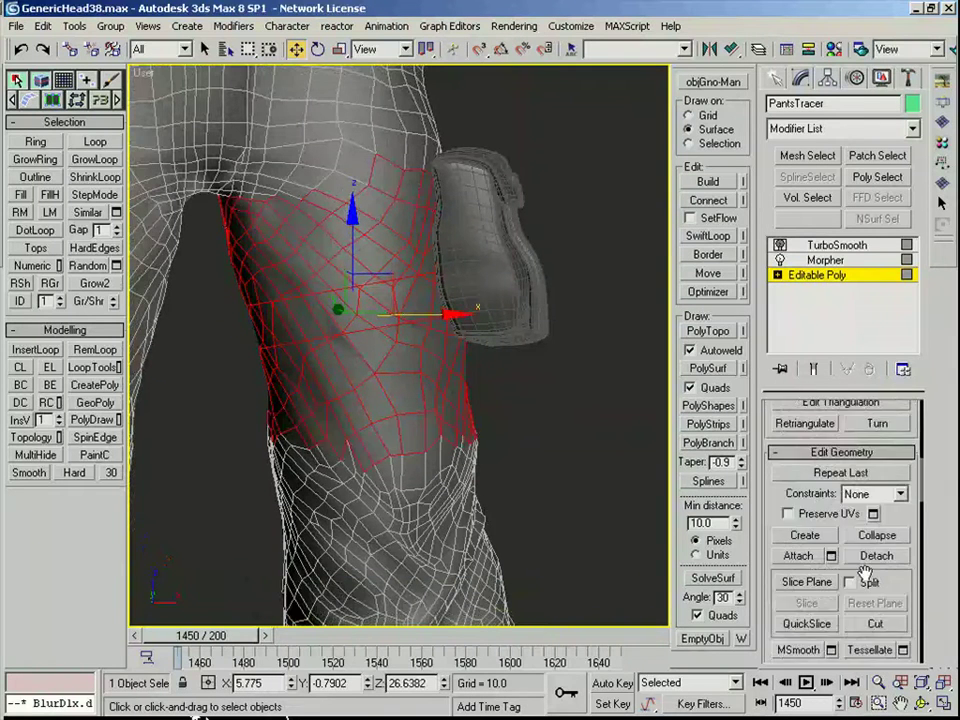
click(868, 648)
scroll(343, 440, up, 4)
middle_drag(305, 333, 396, 407)
Step: Select the edge loops of both slices running around the thigh
key(2)
click(397, 406)
scroll(403, 372, up, 3)
click(394, 398)
scroll(394, 398, down, 3)
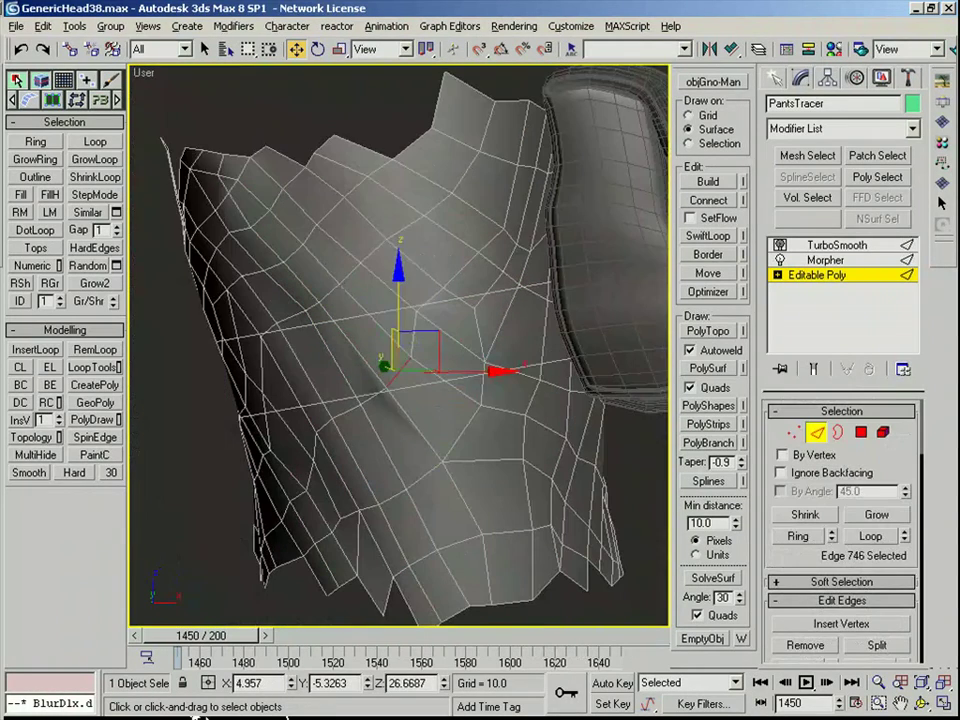
click(353, 314)
key(alt+l)
ctrl+click(418, 383)
key(alt+l)
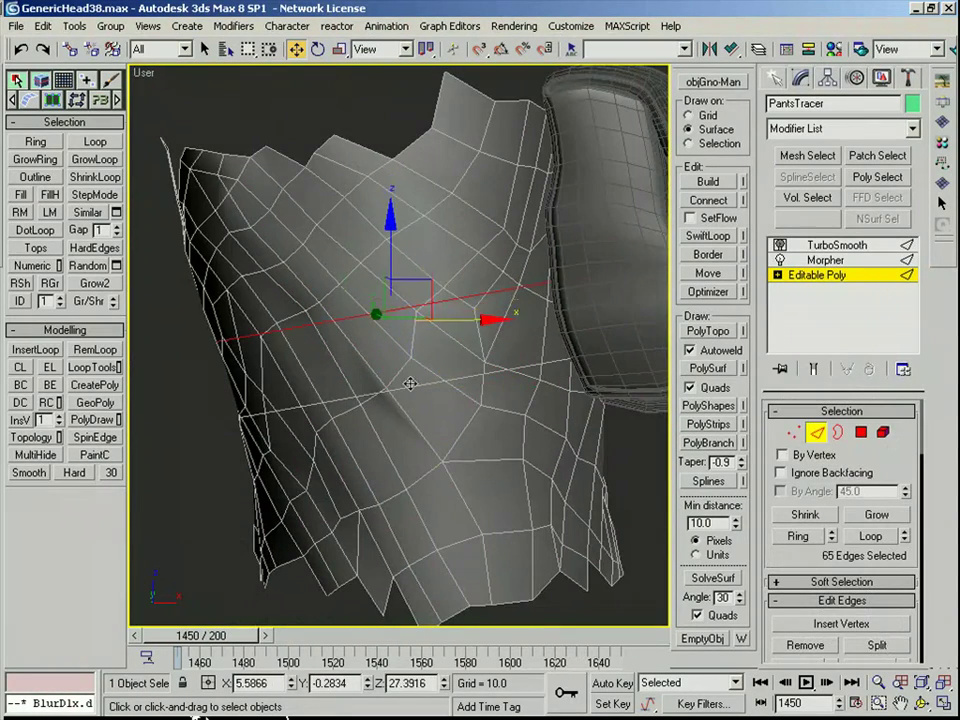
Step: Remove the stray vertices on and between the two slice lines at the front of the thigh
key(ctrl+1)
click(408, 358)
key(BackSpace)
click(387, 389)
key(BackSpace)
click(445, 380)
ctrl+click(415, 312)
click(415, 309)
key(BackSpace)
Step: Connect two pairs of vertices across the band between the upper and lower slice lines
click(445, 381)
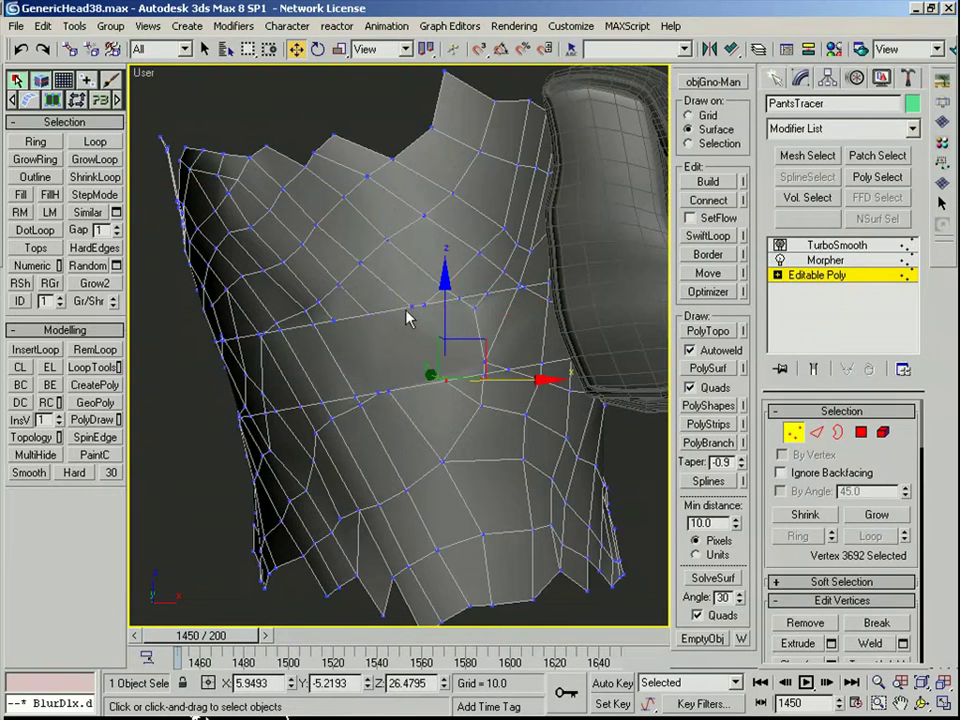
ctrl+click(411, 309)
key(ctrl+shift+e)
click(380, 391)
ctrl+click(334, 321)
key(ctrl+shift+e)
Step: Select four edges that cross the band between the two slice lines on the thigh
key(2)
click(334, 359)
ctrl+click(302, 365)
ctrl+click(480, 335)
ctrl+click(498, 334)
mouse_move(320, 362)
middle_down()
mouse_move(386, 351)
mouse_move(320, 369)
middle_up()
right_click(242, 377)
click(400, 328)
Step: Quick-slice all the thigh polygons along a line midway between the two existing slice lines
key(4)
right_click(323, 371)
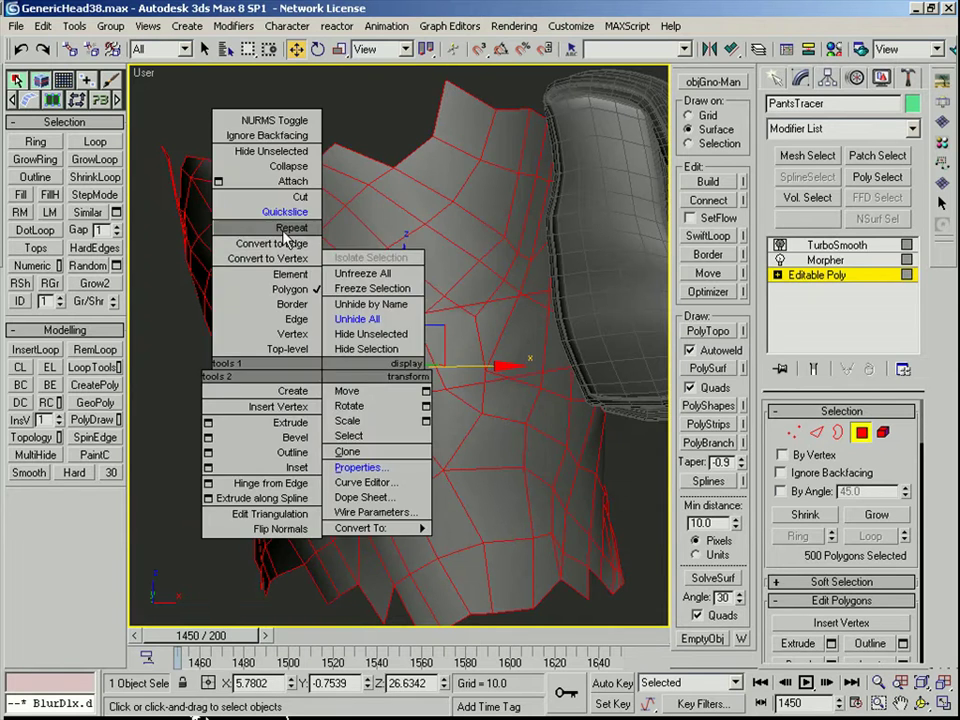
click(291, 212)
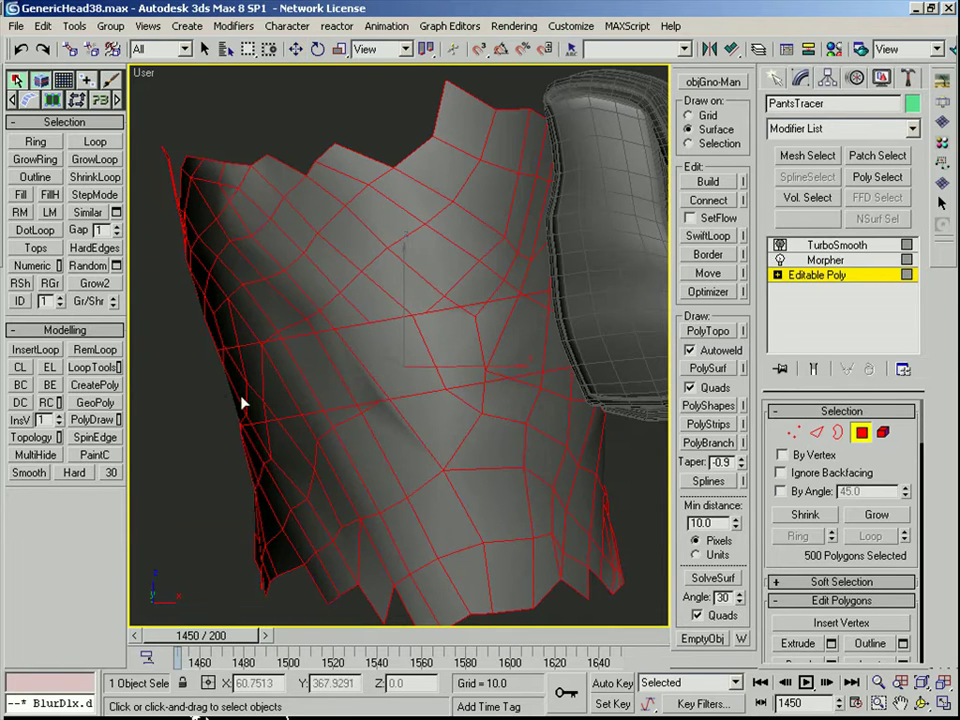
click(576, 327)
right_click(574, 325)
right_click(563, 320)
Step: Select the edge loop through the middle of the band and scale it inward to pinch the thigh
key(2)
click(407, 354)
key(alt+l)
key(r)
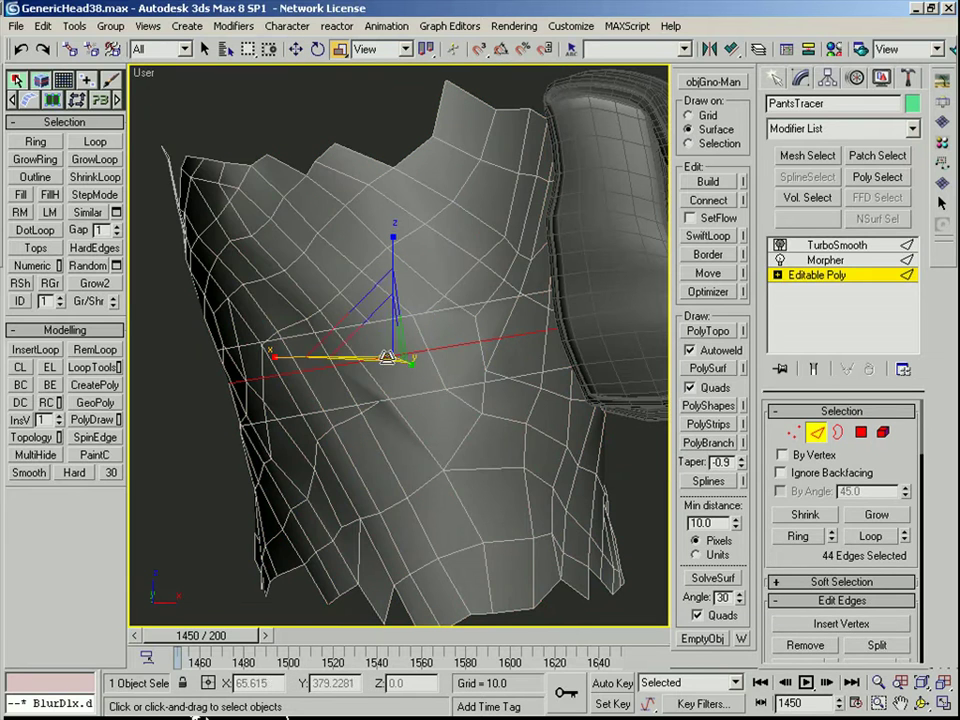
key(ctrl+q)
key(ctrl+q)
drag(376, 344, 357, 369)
mouse_move(357, 369)
alt+middle_down()
mouse_move(366, 379)
mouse_move(368, 368)
alt+middle_up()
key(ctrl+z)
drag(389, 342, 378, 351)
Step: Remove four stray edges near the band's upper slice line on the side of the thigh
alt+middle_drag(283, 399, 341, 394)
key(1)
click(338, 392)
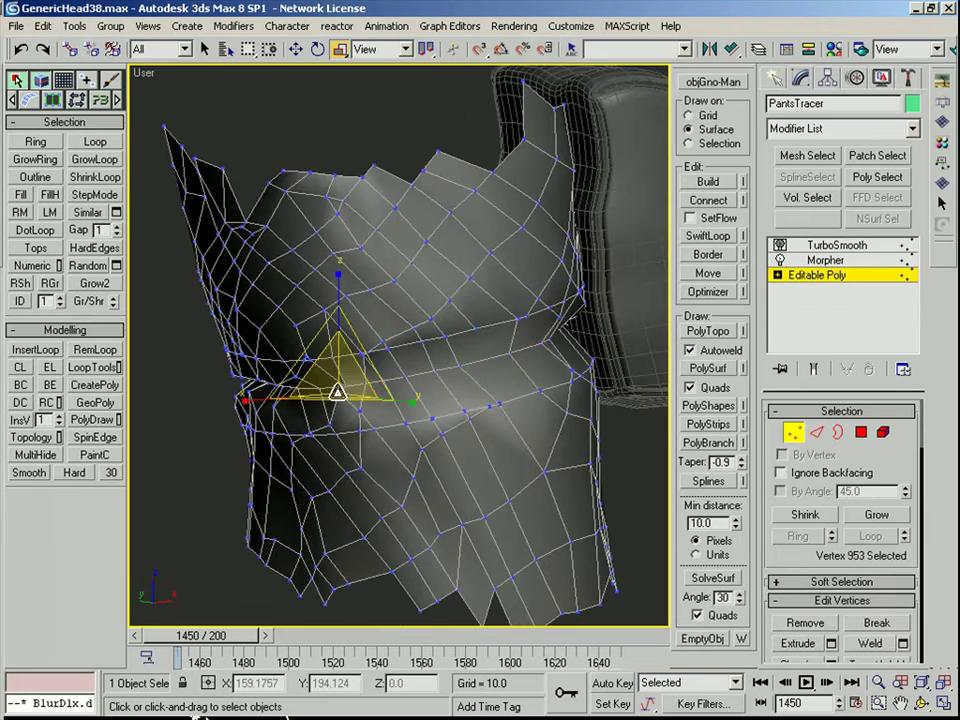
click(400, 395)
click(365, 354)
scroll(362, 354, up, 4)
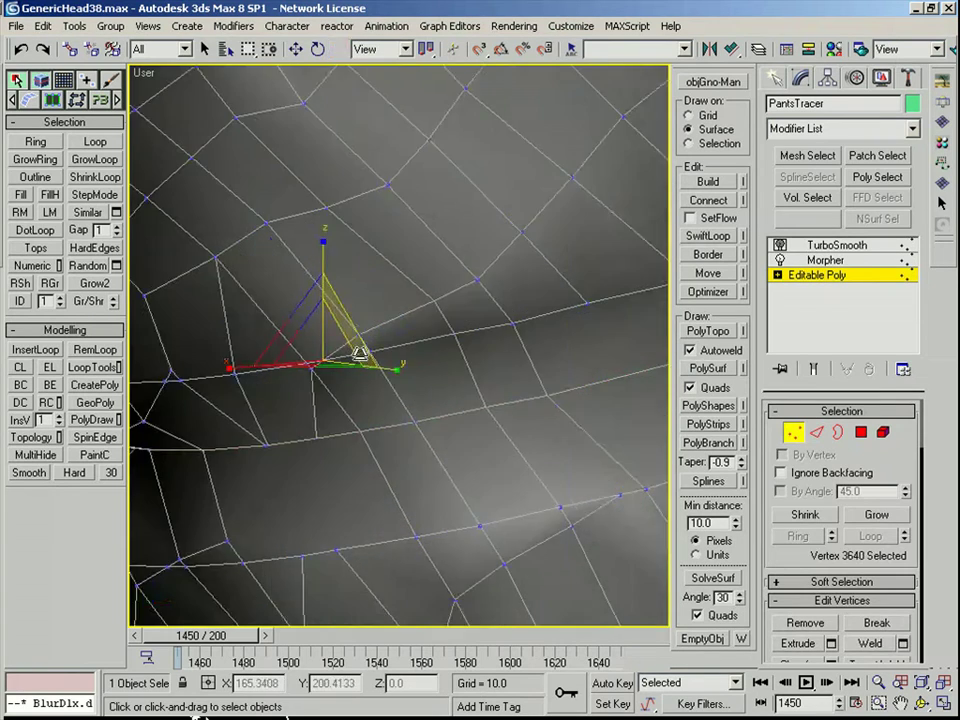
middle_drag(360, 354, 445, 392)
key(2)
click(381, 373)
key(BackSpace)
click(424, 394)
key(BackSpace)
click(411, 417)
key(BackSpace)
click(422, 416)
key(BackSpace)
Step: Select two more surplus edges in the upper half of the band and remove them
scroll(420, 422, down, 4)
right_click(419, 423)
click(397, 251)
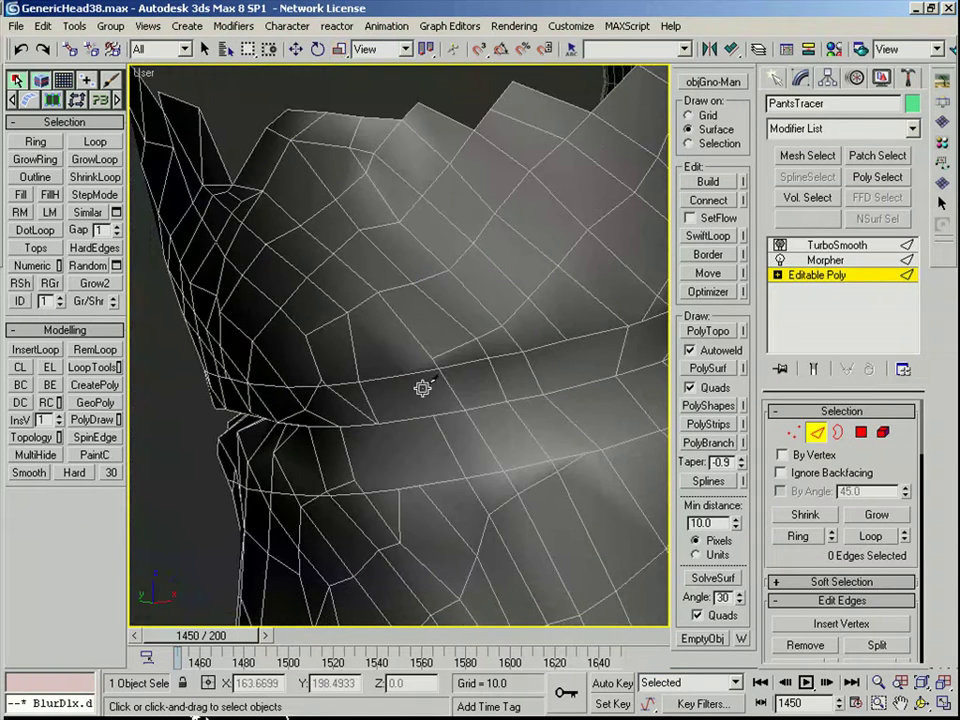
right_click(347, 312)
click(357, 364)
ctrl+click(362, 388)
key(BackSpace)
Step: Remove an extra edge beside the pinched middle loop together with its vertices
click(354, 402)
scroll(362, 392, up, 4)
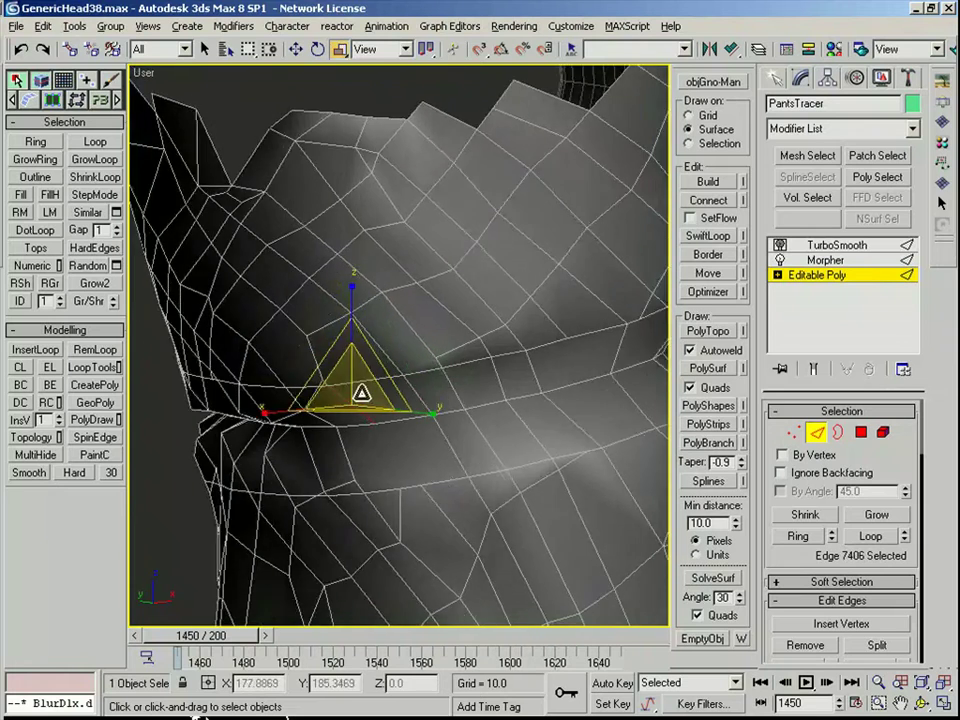
middle_drag(280, 389, 368, 355)
click(336, 345)
key(ctrl+BackSpace)
key(ctrl+z)
scroll(348, 362, down, 3)
click(357, 362)
key(ctrl+BackSpace)
Step: Connect two vertices across the upper slice line and remove the redundant edge beneath the new connection
key(1)
click(372, 367)
ctrl+click(313, 275)
key(ctrl+shift+e)
key(2)
click(347, 388)
key(ctrl+BackSpace)
click(312, 407)
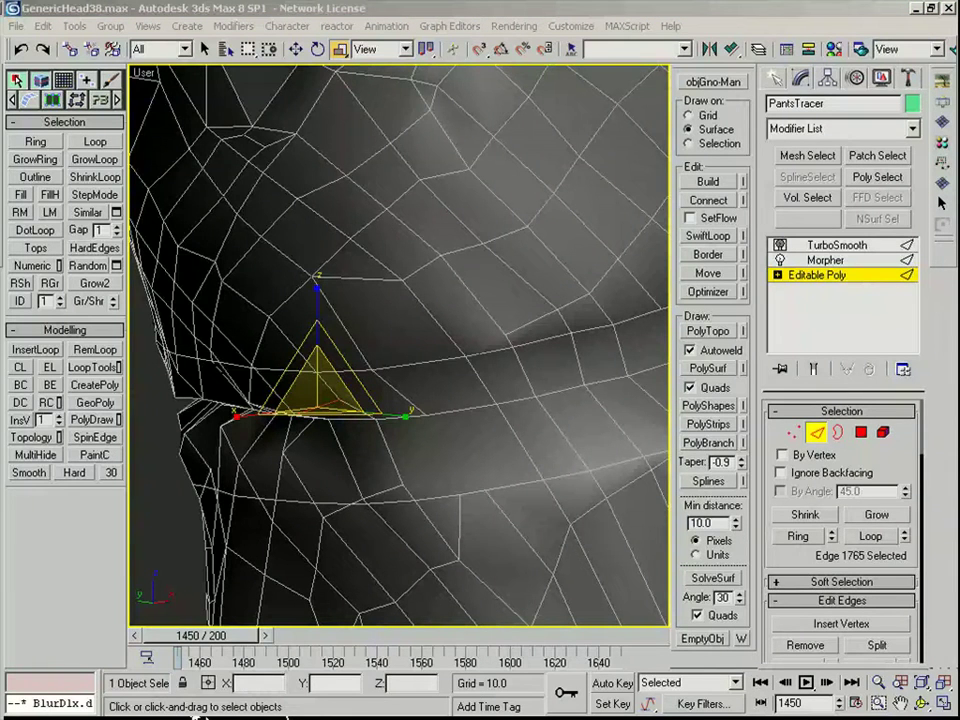
alt+middle_drag(484, 419, 470, 397)
scroll(470, 397, down, 6)
scroll(405, 375, up, 3)
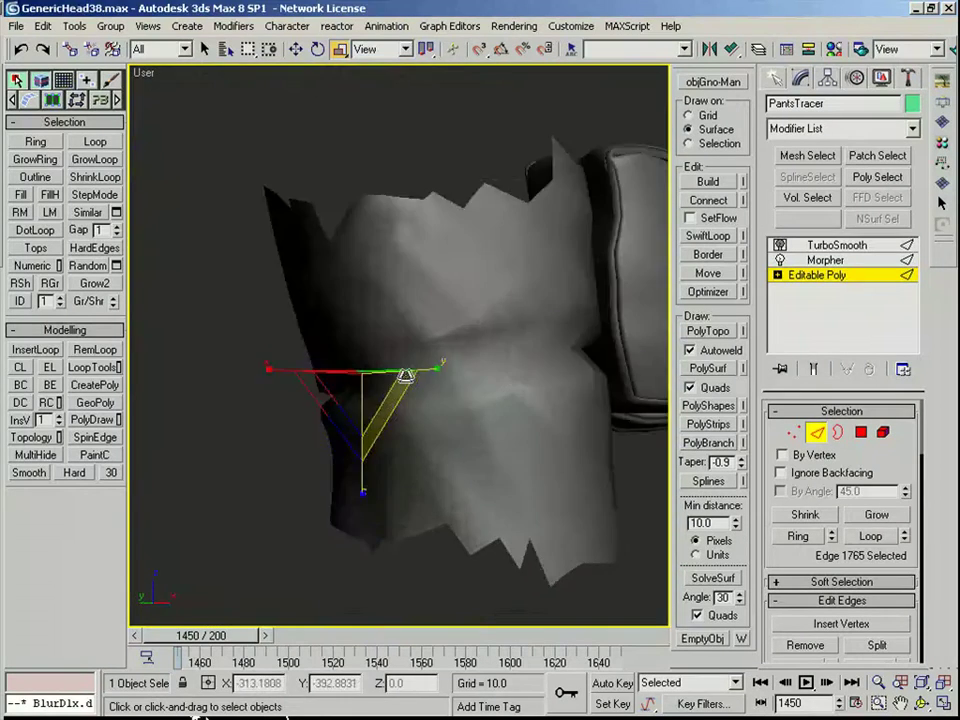
click(394, 351)
key(alt+l)
alt+middle_drag(394, 351, 428, 367)
drag(435, 333, 444, 331)
key(ctrl+z)
Step: Collapse three neighbouring vertices on the band's upper slice line into one at the shaded side of the thigh
scroll(384, 380, up, 4)
alt+middle_drag(388, 373, 411, 336)
scroll(349, 367, up, 2)
key(1)
click(347, 350)
scroll(369, 366, up, 3)
drag(384, 357, 354, 311)
right_click(358, 343)
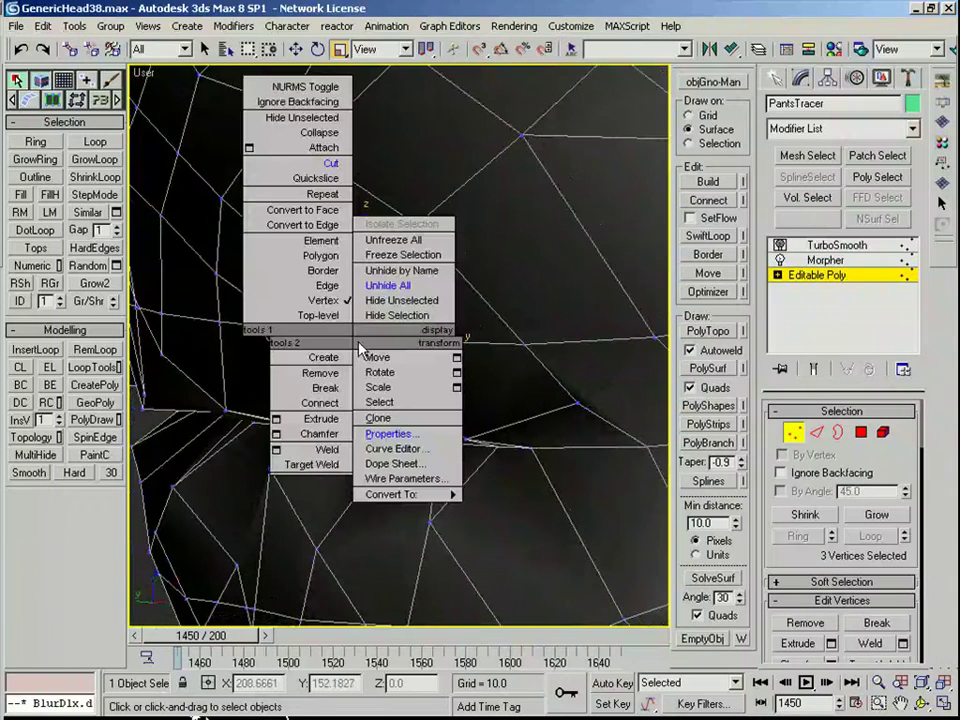
click(444, 117)
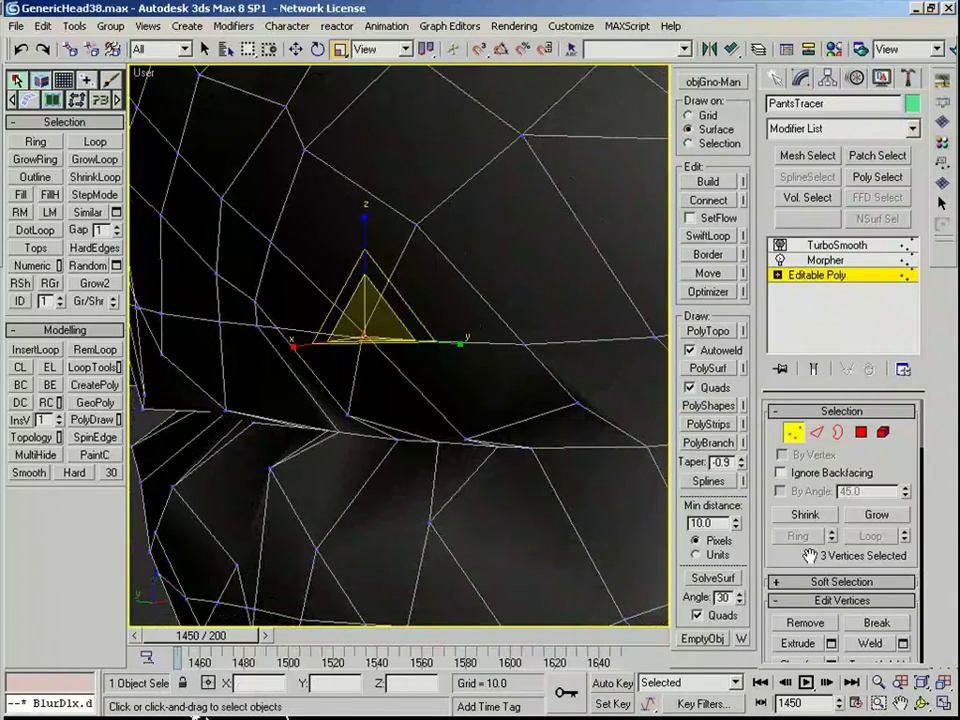
scroll(808, 556, down, 3)
scroll(849, 545, down, 6)
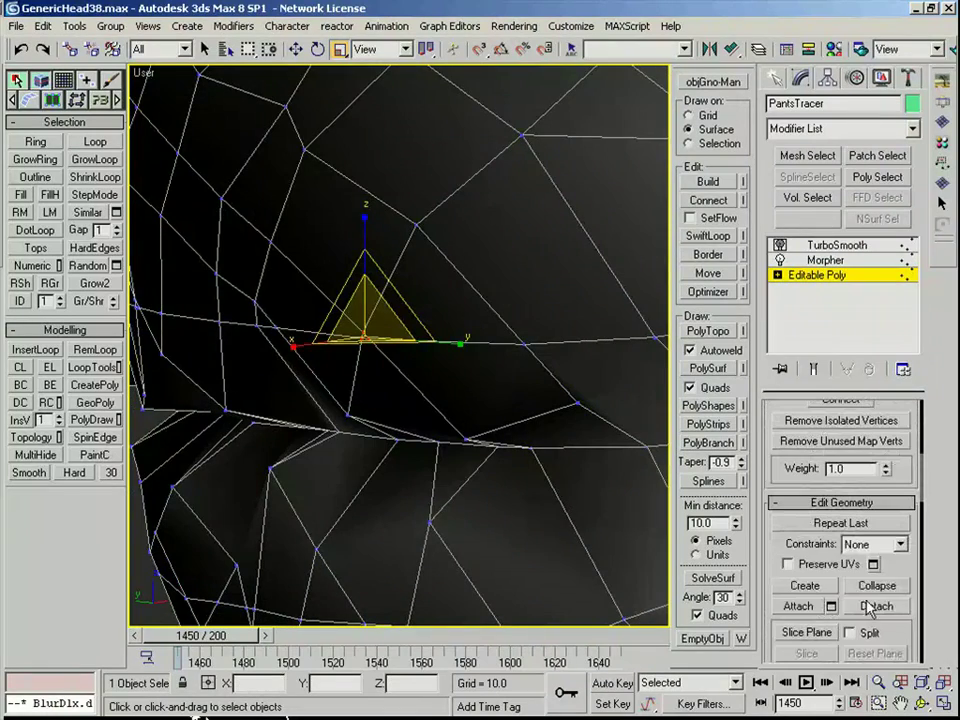
click(873, 586)
Step: Remove a leftover vertex near the collapsed point and select two vertices beside the pinched loop
mouse_move(391, 377)
alt+middle_down()
mouse_move(403, 383)
mouse_move(362, 405)
mouse_move(388, 416)
mouse_move(374, 368)
alt+middle_up()
key(2)
key(1)
key(BackSpace)
click(452, 383)
key(2)
key(1)
click(426, 425)
ctrl+click(310, 457)
Step: Leave vertex editing and examine the shaded pinch around the thigh from several sides without edge display
scroll(390, 418, down, 5)
alt+middle_drag(390, 418, 303, 392)
scroll(475, 355, down, 5)
click(794, 432)
key(F4)
alt+middle_drag(395, 372, 450, 379)
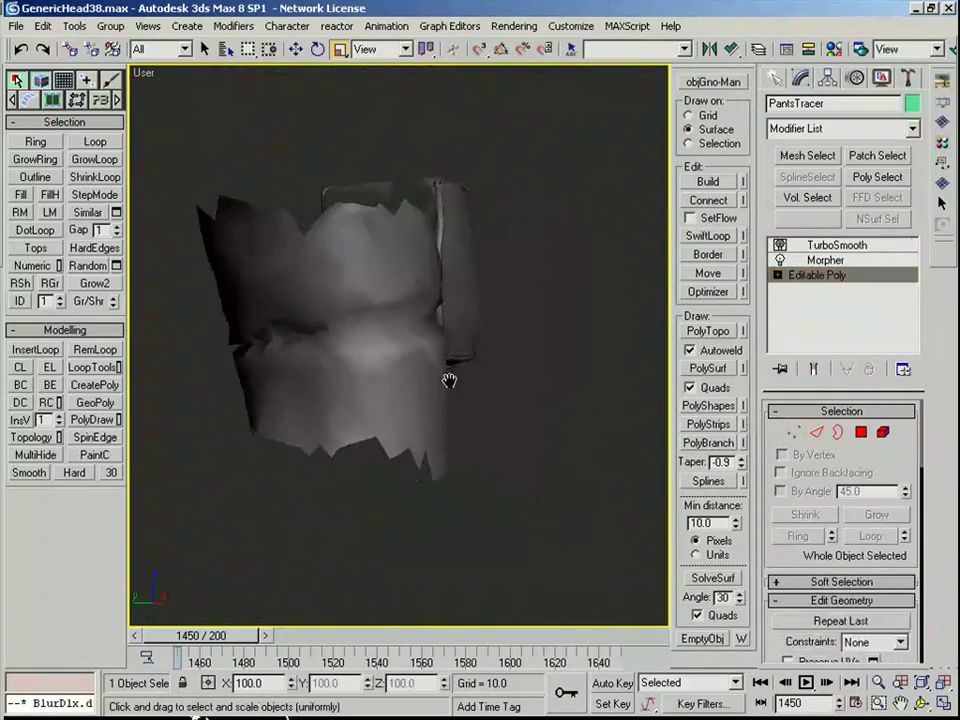
click(455, 382)
click(384, 366)
alt+middle_drag(384, 366, 364, 364)
alt+middle_drag(632, 300, 241, 400)
alt+middle_drag(640, 338, 561, 330)
Step: Return to edge editing with wire edges shown and convert the pinched loop into a selection of the band's polygons
click(813, 276)
scroll(600, 325, up, 4)
scroll(580, 328, up, 3)
key(F4)
key(2)
click(422, 347)
alt+middle_drag(422, 347, 490, 362)
right_click(442, 310)
click(412, 136)
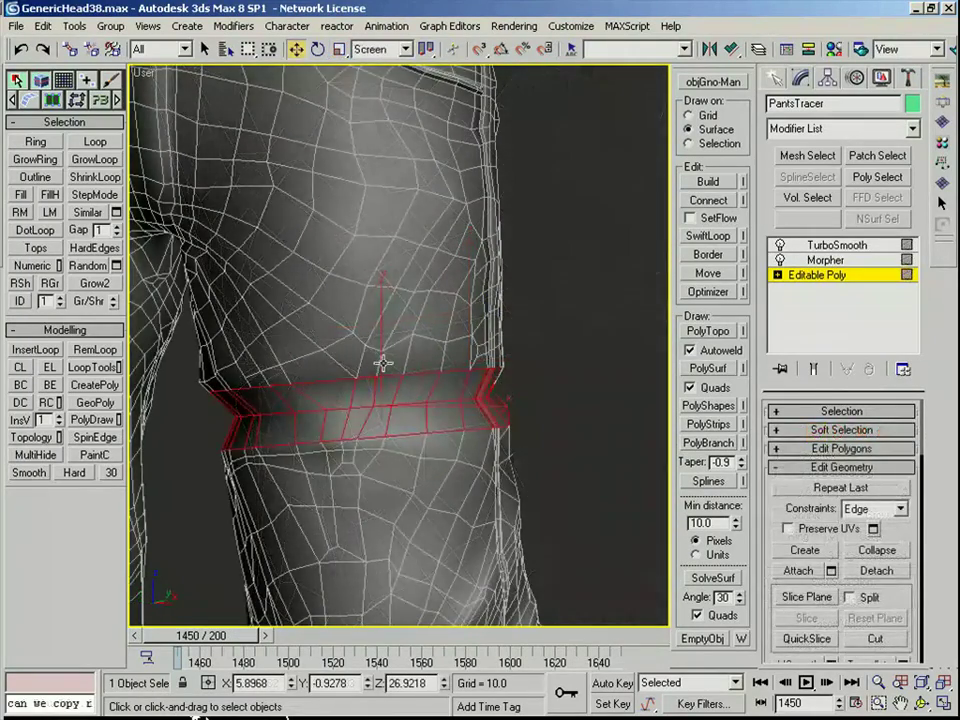
Step: Clone the selected band polygons to a new object named legStrap
shift+click(383, 345)
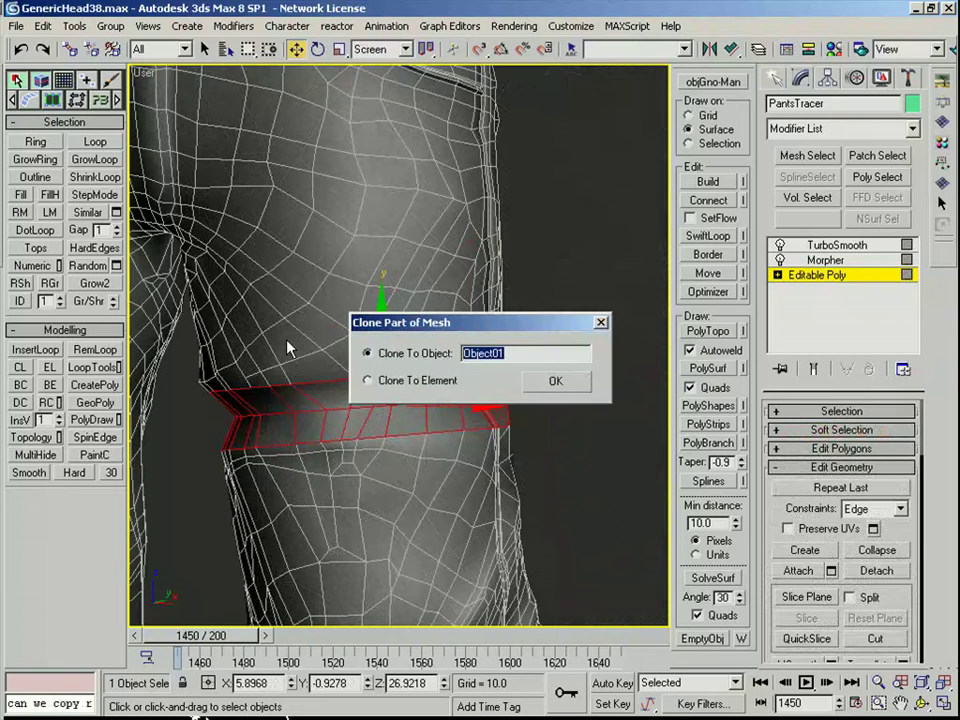
text(legStrap)
key(Return)
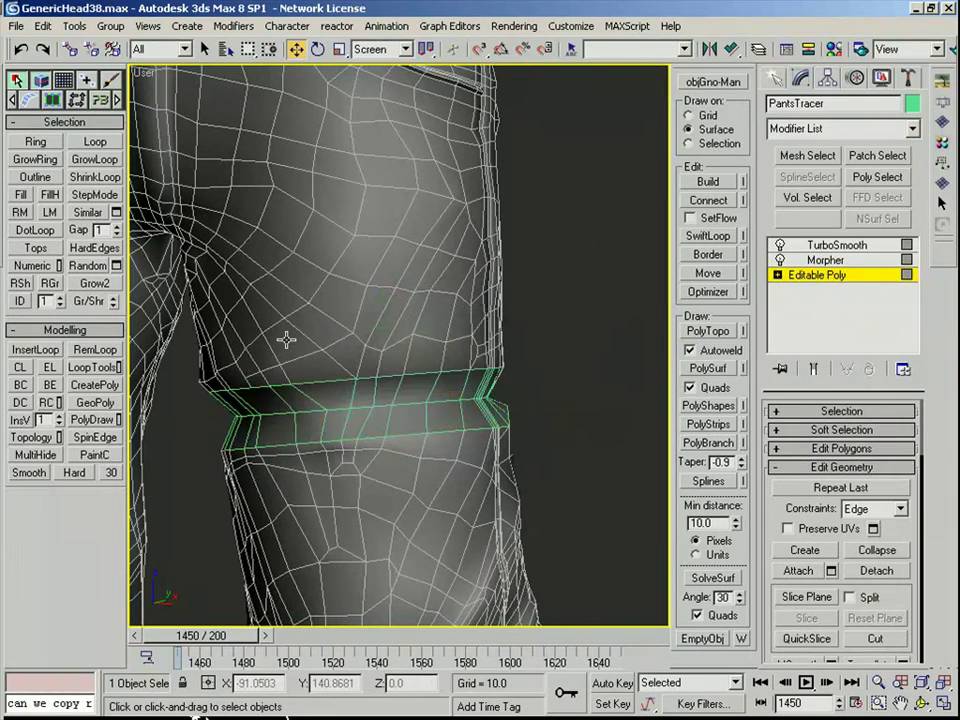
Step: Leave polygon editing on the pants and select the legStrap object around the thigh
click(832, 281)
click(572, 417)
click(368, 416)
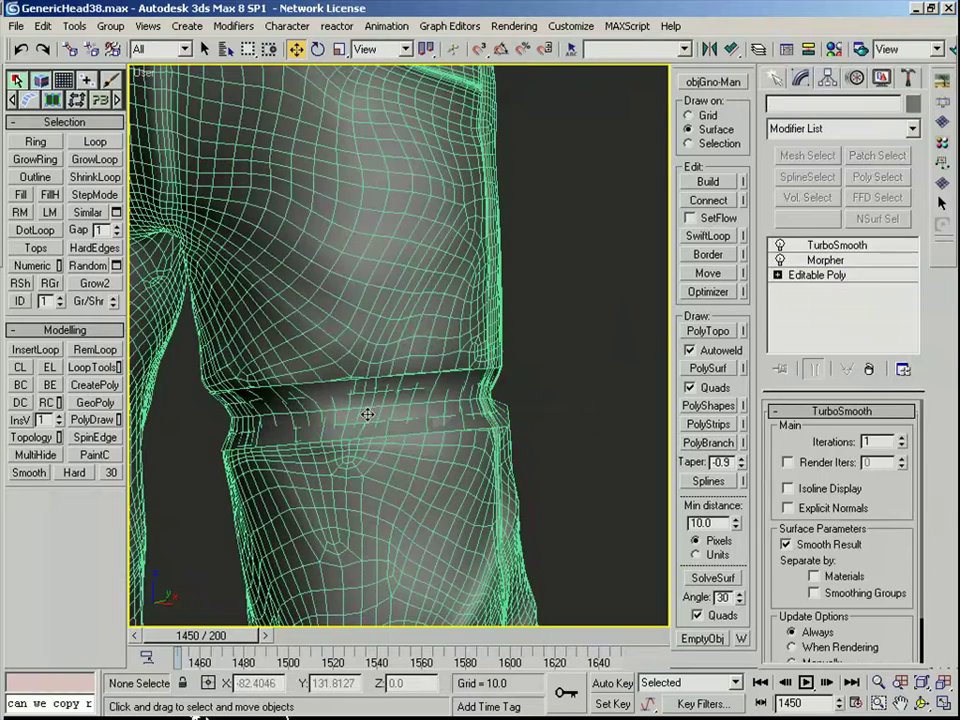
click(609, 328)
click(313, 383)
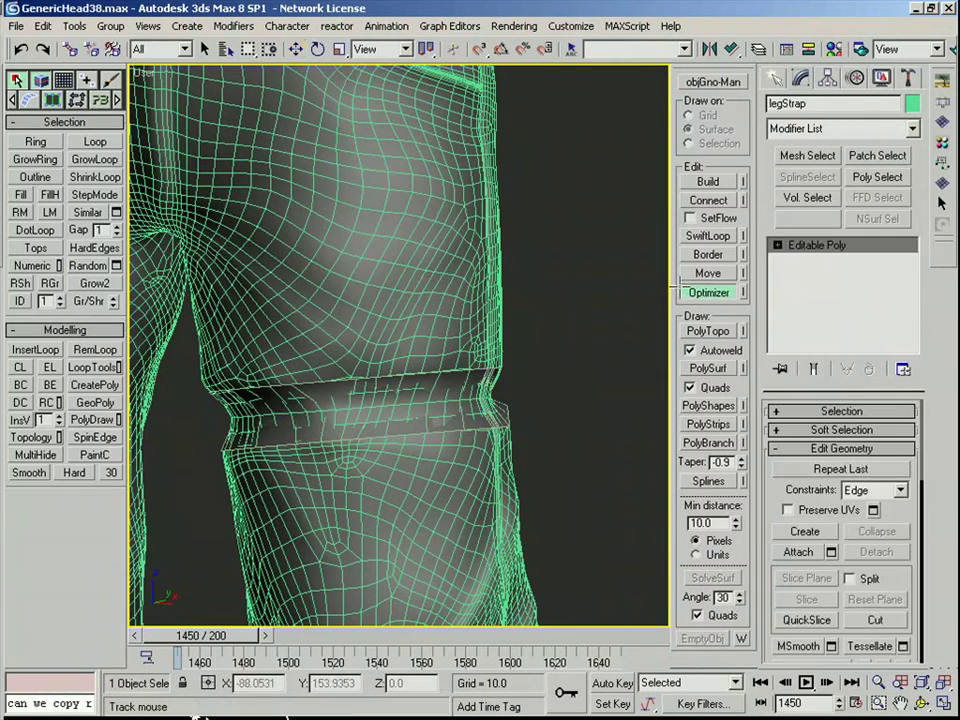
right_click(584, 313)
click(412, 289)
middle_drag(347, 352, 450, 323)
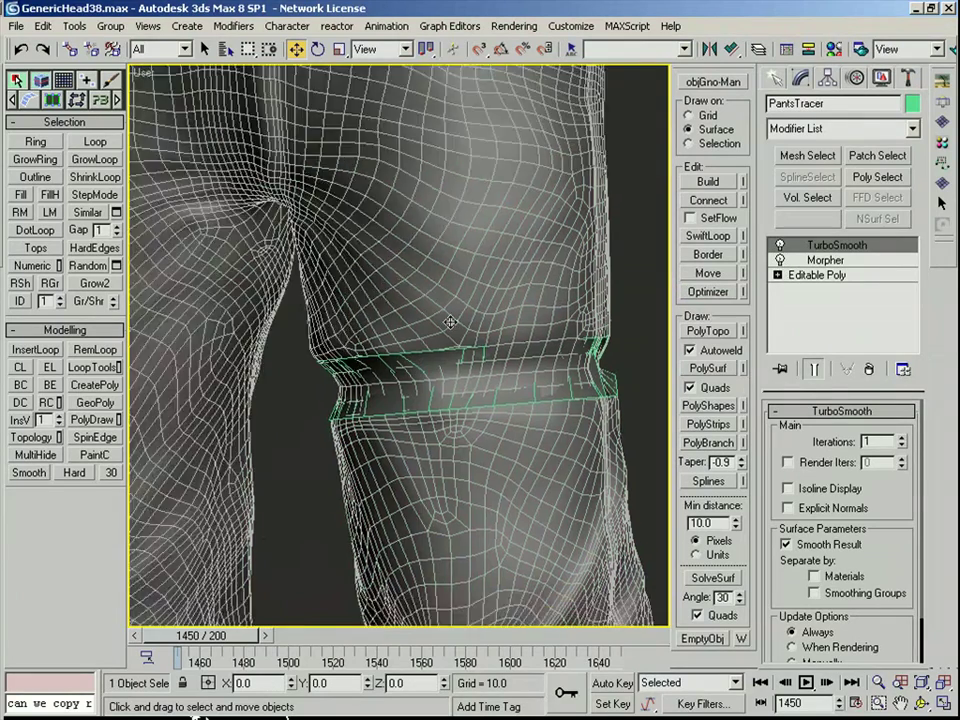
key(f)
middle_drag(531, 313, 495, 316)
scroll(497, 315, up, 2)
scroll(526, 296, down, 4)
scroll(527, 294, up, 4)
click(612, 274)
click(461, 328)
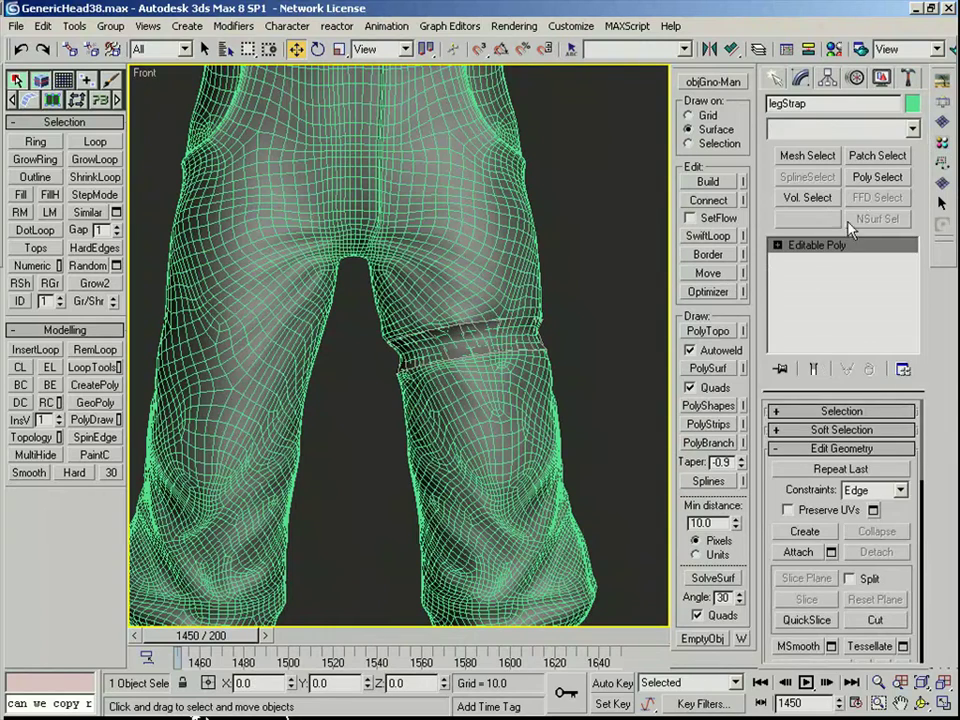
Step: Add a Shell modifier to legStrap with an outer amount of 0.08
click(849, 130)
key(s)
key(s)
key(s)
key(s)
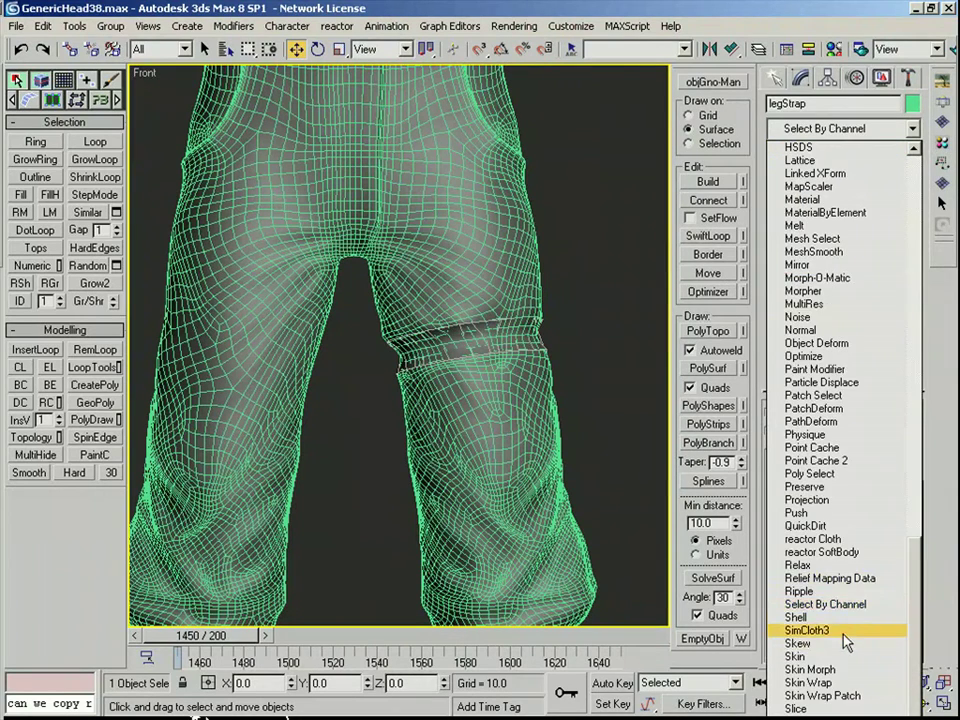
click(805, 617)
right_click(904, 455)
click(903, 454)
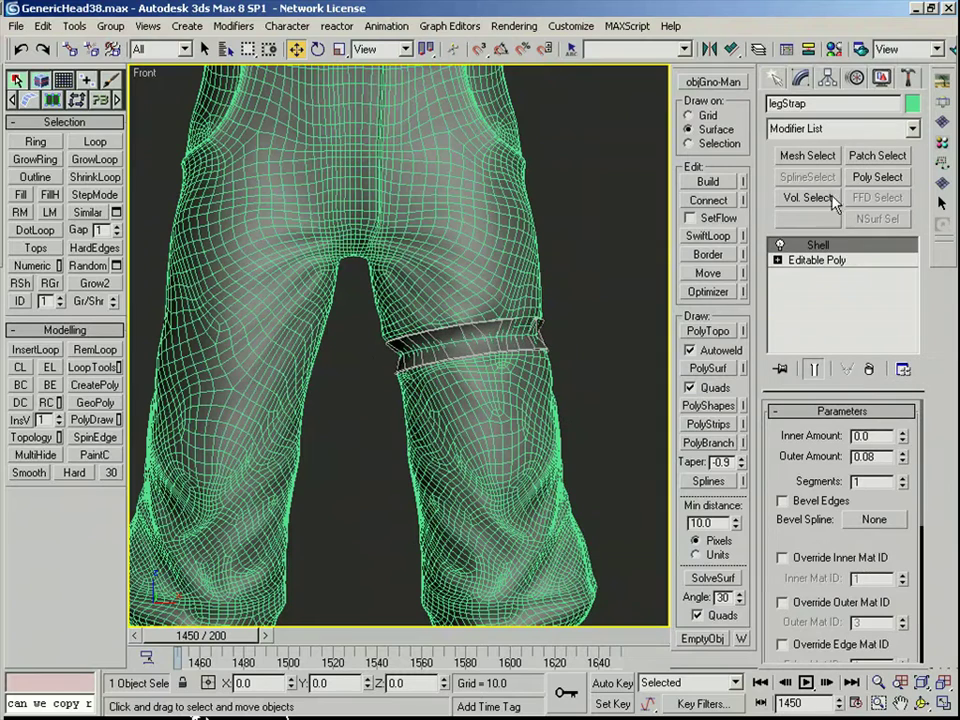
Step: Go back to edge editing in legStrap's Editable Poly below the Shell and browse its subdivision surface settings
click(817, 260)
scroll(400, 335, up, 5)
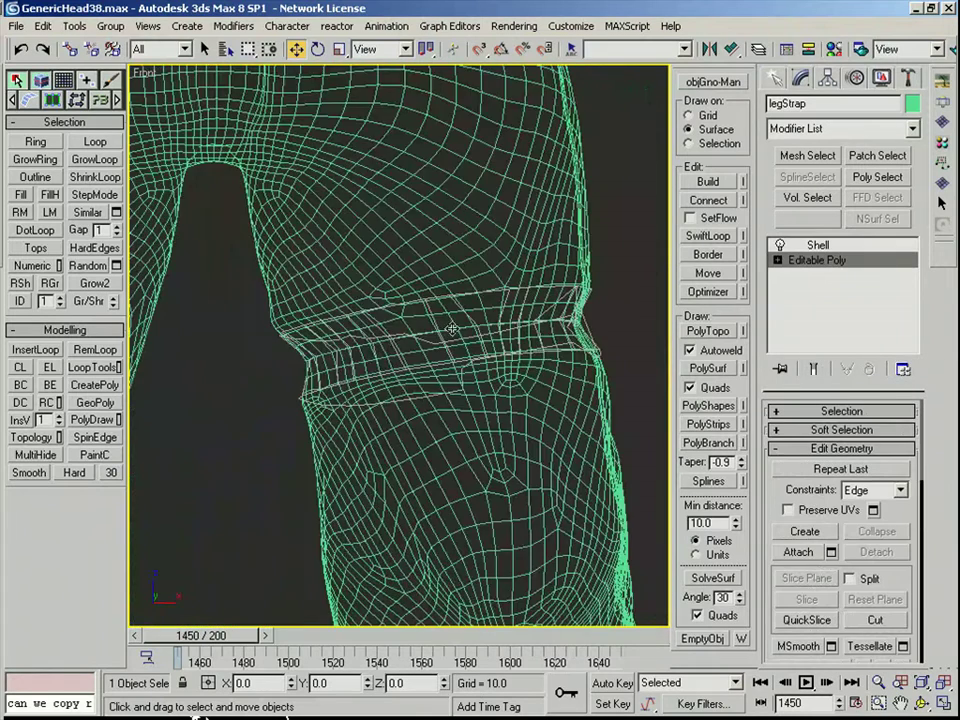
key(2)
mouse_move(522, 327)
alt+middle_down()
mouse_move(468, 331)
mouse_move(490, 365)
mouse_move(479, 322)
alt+middle_up()
key(F3)
key(F4)
click(812, 469)
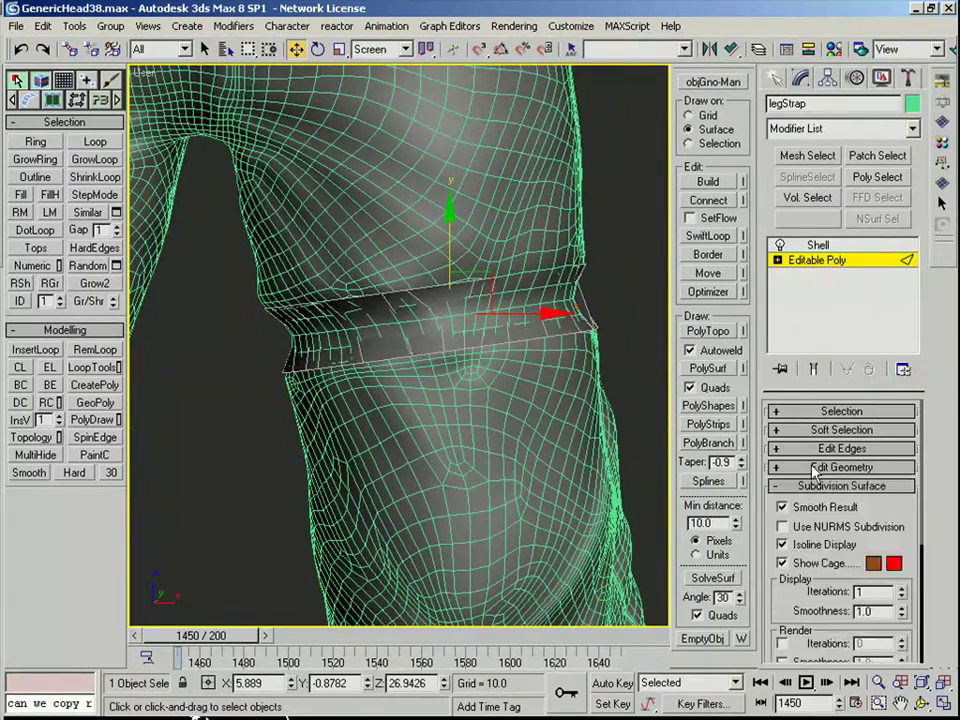
drag(901, 537, 896, 414)
drag(862, 637, 857, 555)
Step: Select the middle edge loop around legStrap and chamfer it into two loops outlining a narrower band
middle_drag(408, 428, 425, 482)
scroll(430, 475, up, 3)
key(F3)
middle_drag(492, 395, 454, 392)
alt+middle_drag(610, 398, 485, 361)
key(alt+l)
alt+middle_drag(585, 375, 546, 357)
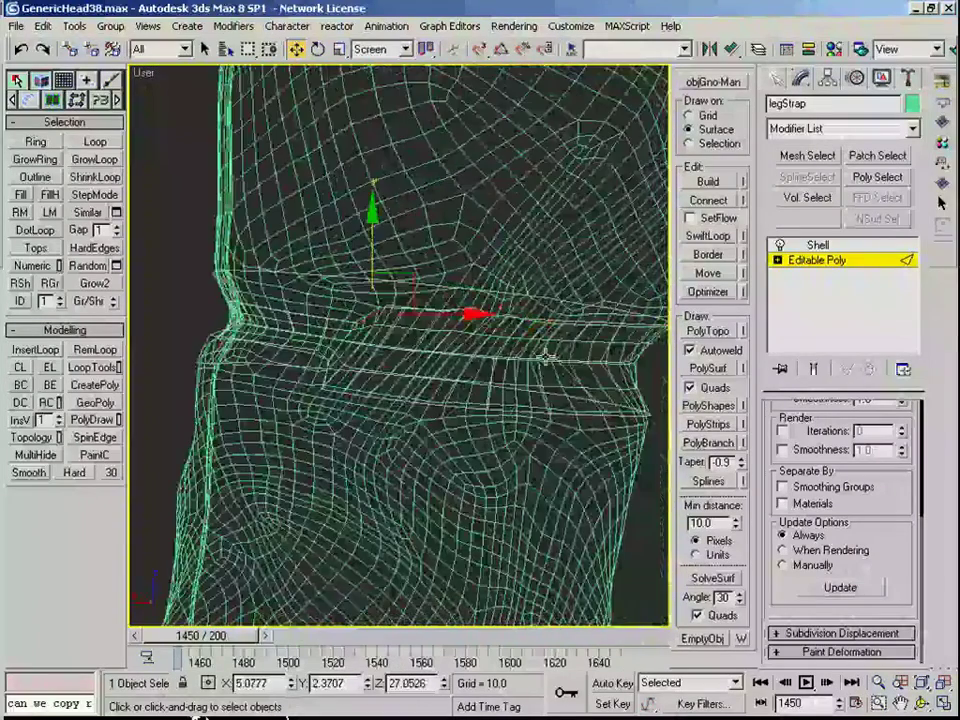
key(alt+l)
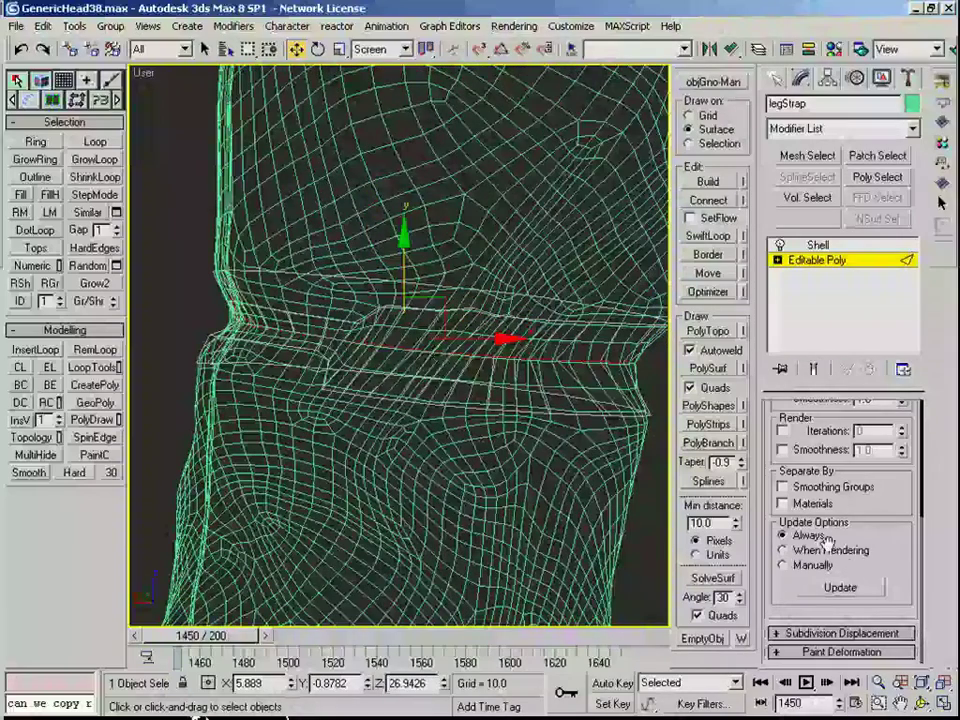
scroll(885, 552, up, 5)
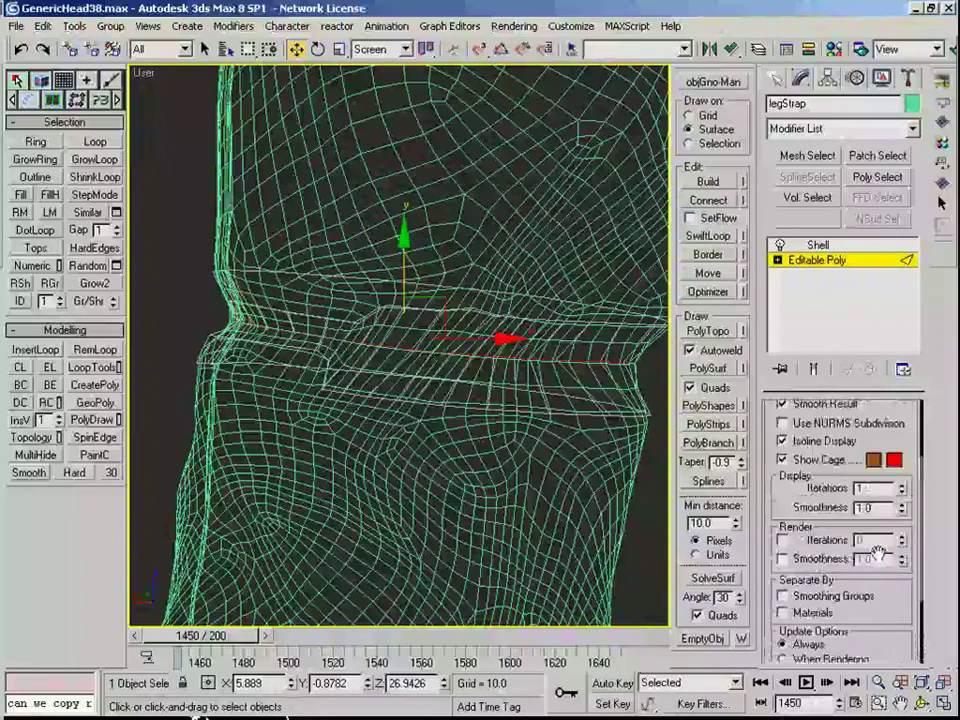
click(858, 447)
click(799, 532)
scroll(405, 326, up, 3)
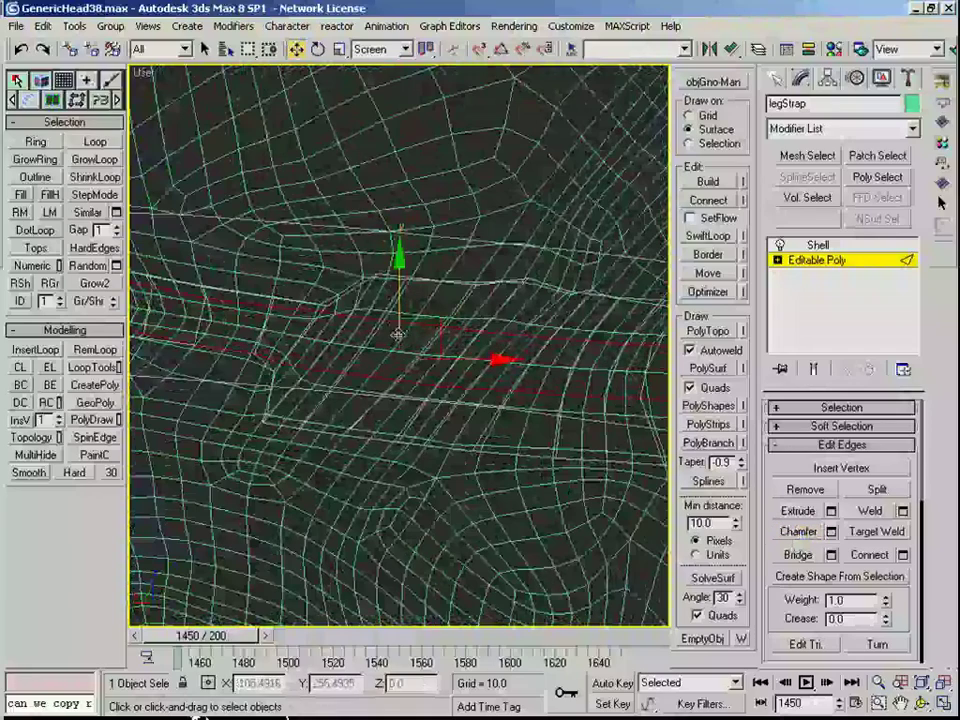
Step: Select the edge ring between the chamfered loops, convert it to polygons and assign them only smoothing group 2
click(412, 374)
key(alt+r)
right_click(405, 364)
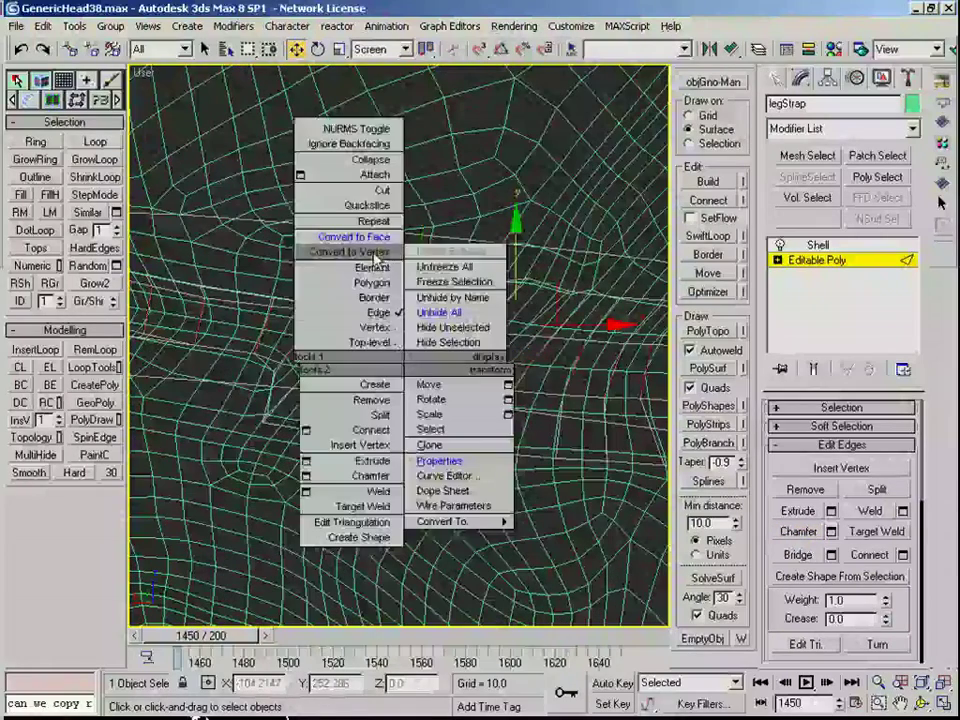
click(376, 238)
scroll(400, 300, down, 2)
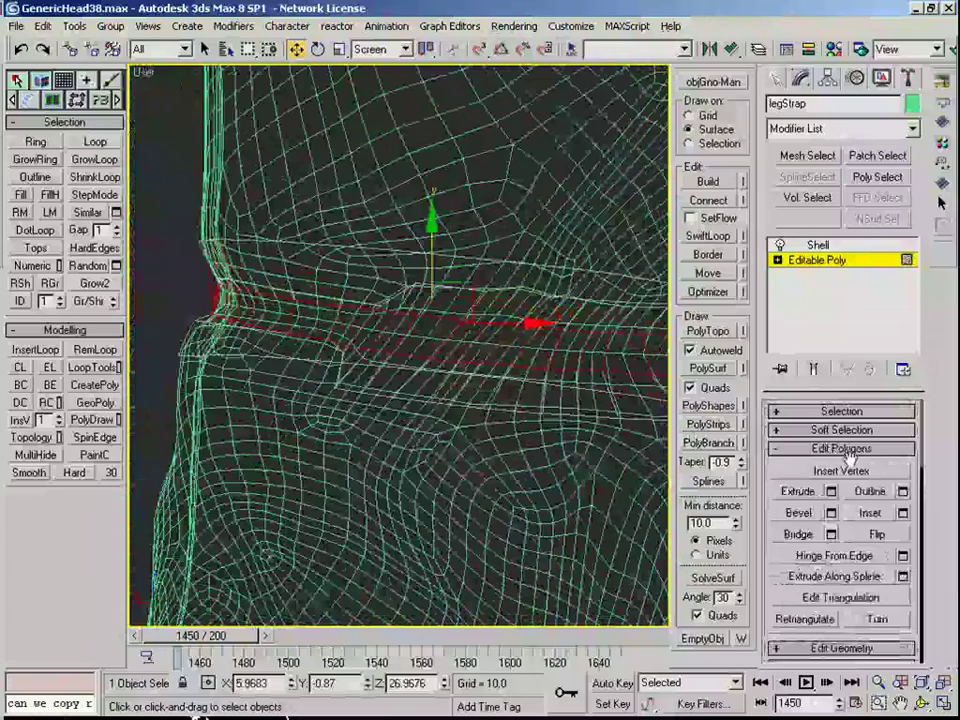
scroll(890, 540, down, 7)
scroll(889, 562, up, 2)
scroll(858, 557, down, 3)
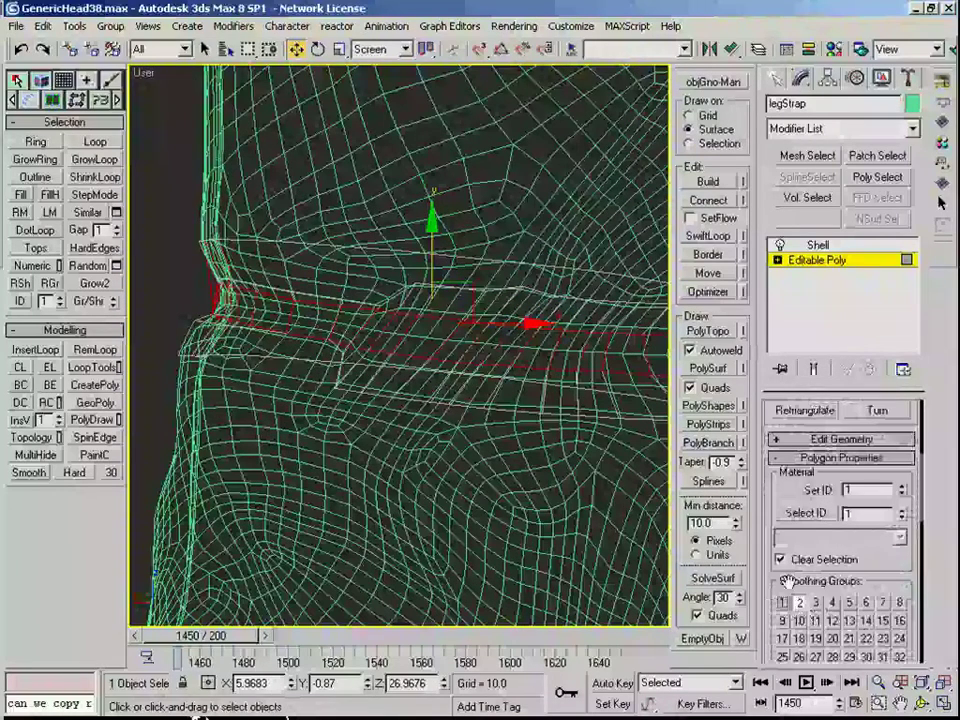
scroll(800, 500, down, 3)
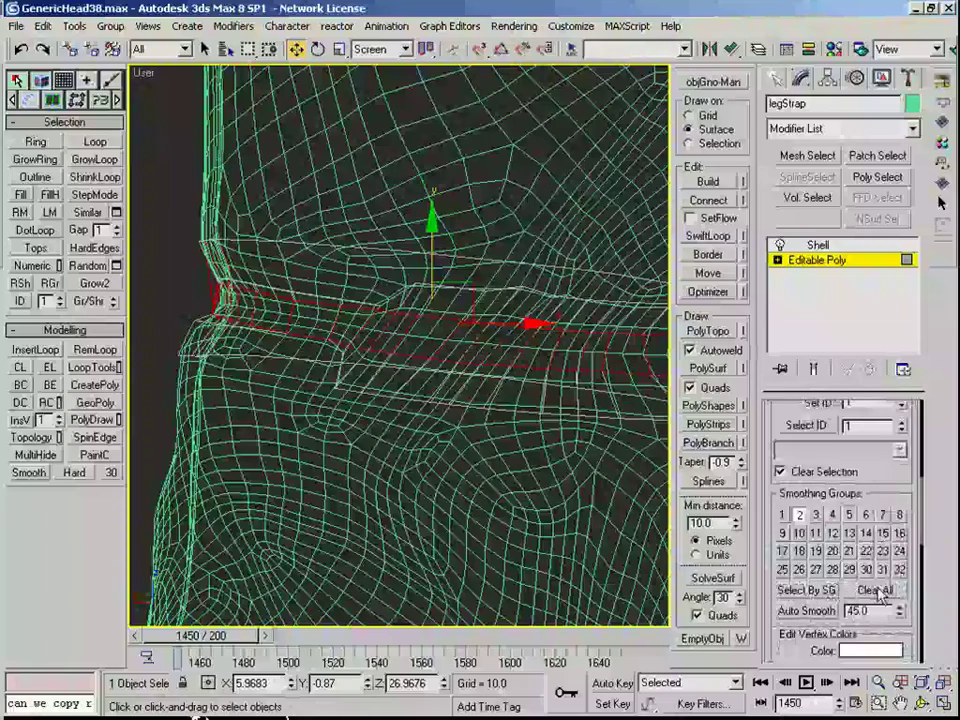
Step: Select the strap polygons belonging to smoothing group 1 and delete them, keeping only the narrow middle band
click(808, 591)
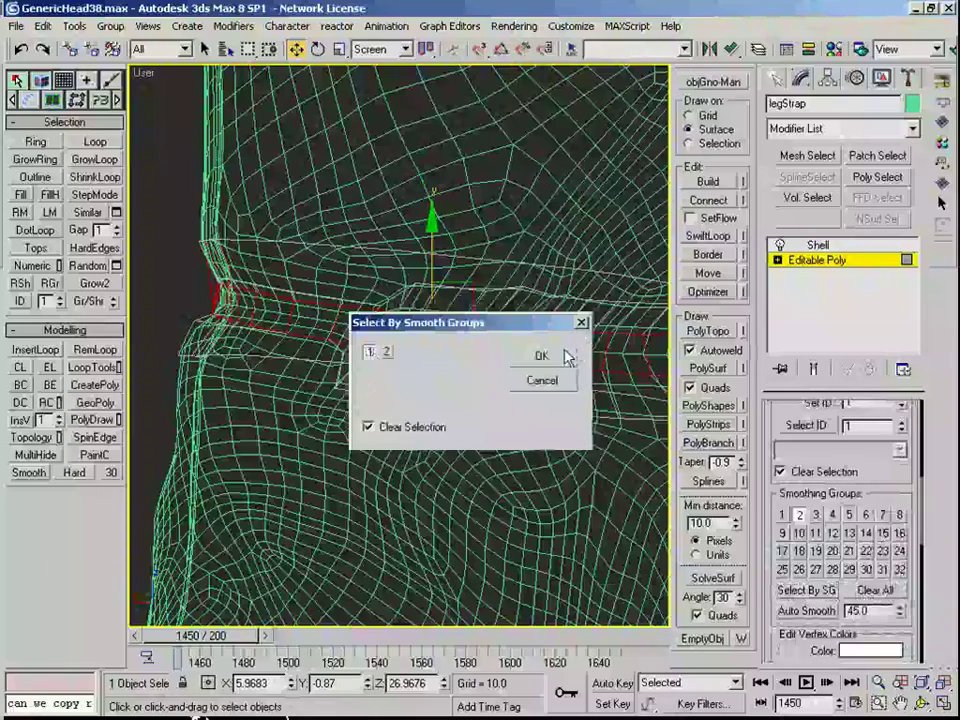
click(567, 357)
middle_drag(452, 338, 430, 398)
key(Delete)
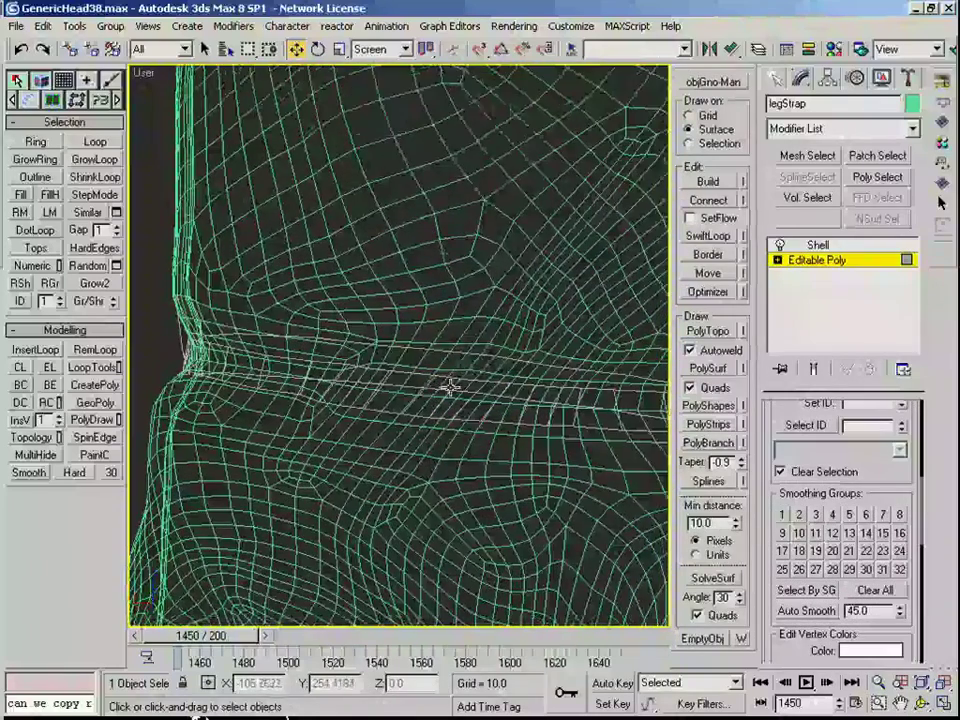
Step: Select an edge loop on the narrowed strap in shaded view, inspect the band around the thigh and leave edge editing
key(F3)
key(2)
click(336, 364)
scroll(306, 446, down, 3)
key(alt+l)
mouse_move(306, 446)
alt+middle_down()
mouse_move(470, 438)
mouse_move(617, 462)
alt+middle_up()
click(822, 261)
Step: Copy the TurboSmooth modifier from the PantsTracer object and paste it above the Shell on legStrap
click(540, 384)
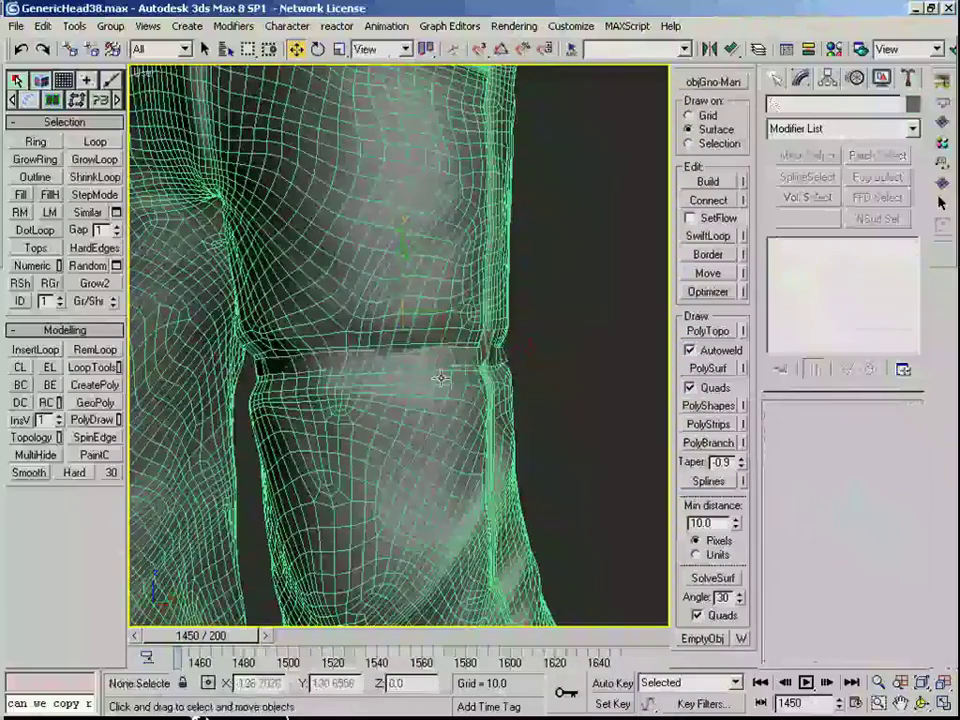
click(443, 377)
key(F4)
right_click(827, 245)
click(806, 312)
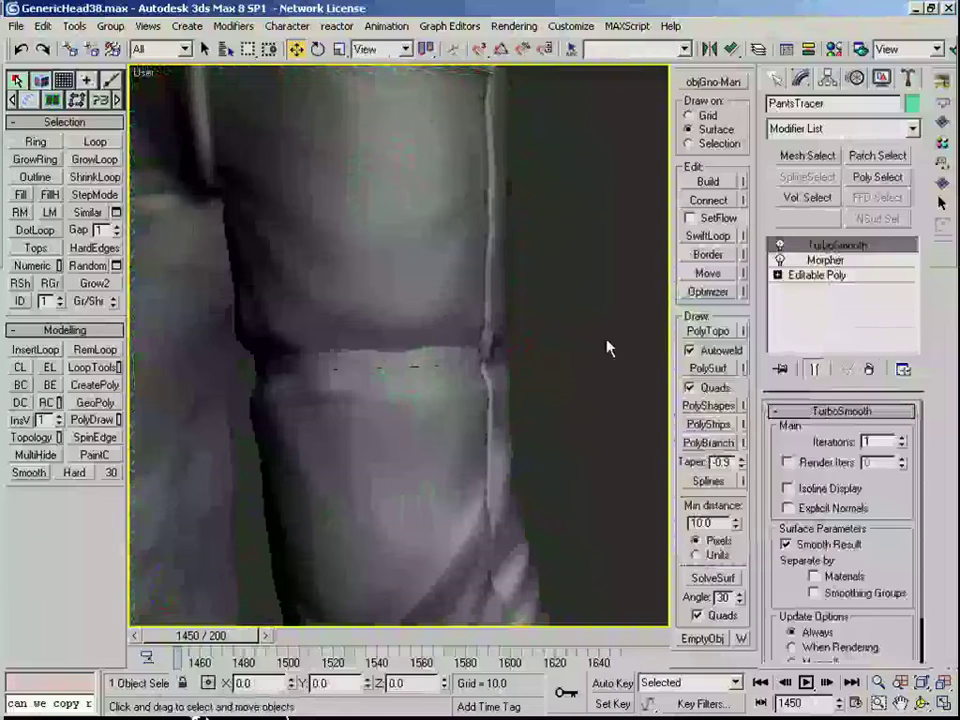
click(398, 359)
right_click(855, 250)
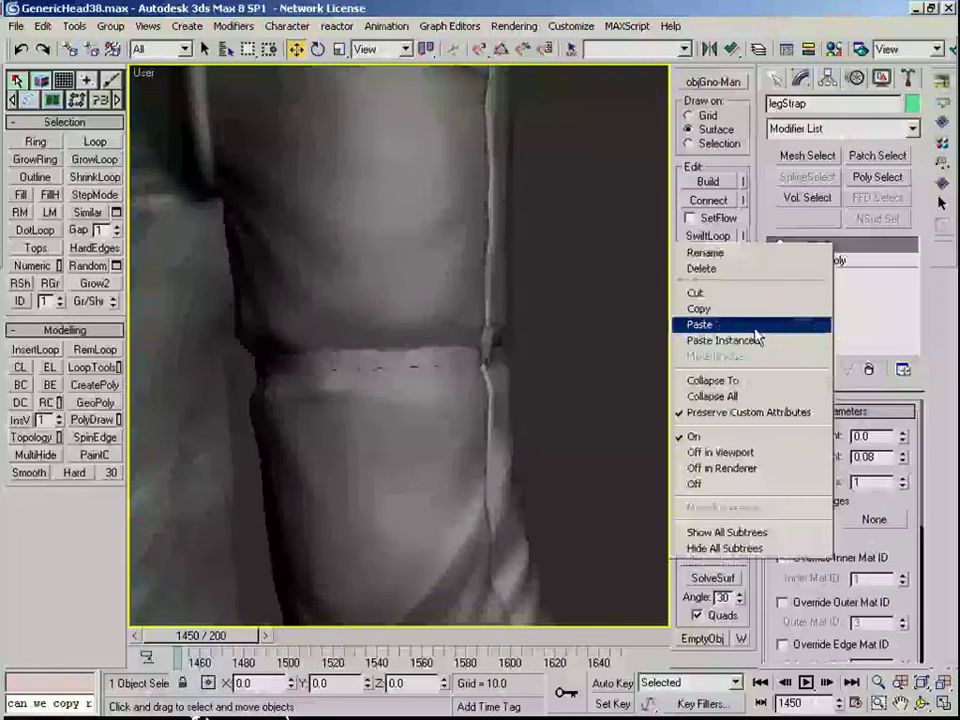
click(701, 326)
Step: Return to edge editing on legStrap and remove the surplus cross edge where the strap passes over the pants' side seam
scroll(447, 361, up, 3)
alt+middle_drag(447, 361, 375, 378)
scroll(375, 378, up, 2)
key(F4)
click(828, 276)
key(2)
click(400, 332)
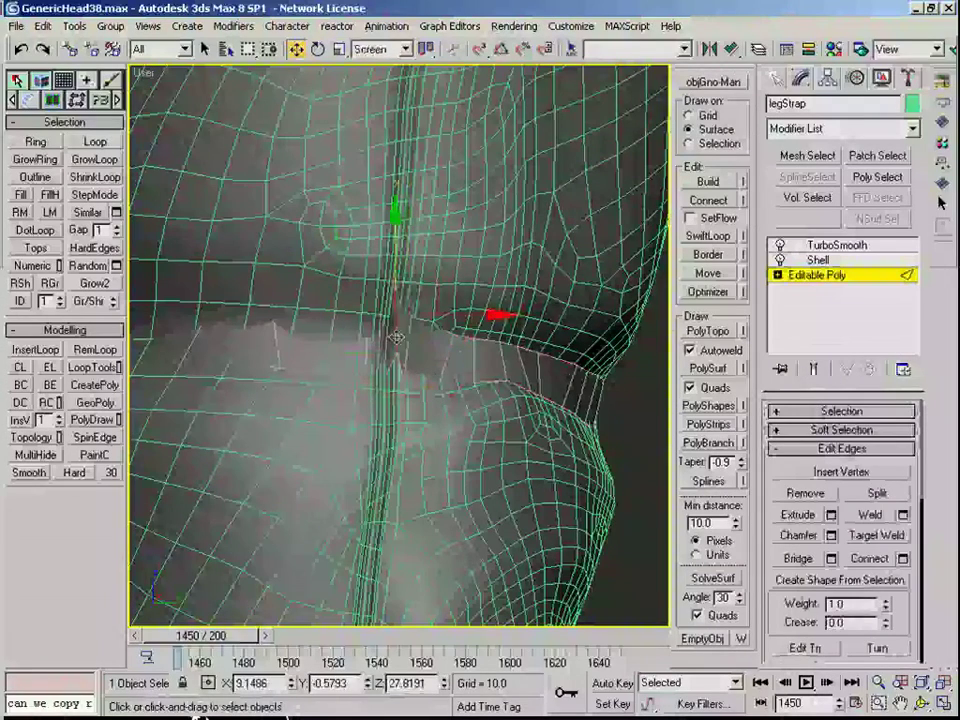
key(Delete)
click(385, 352)
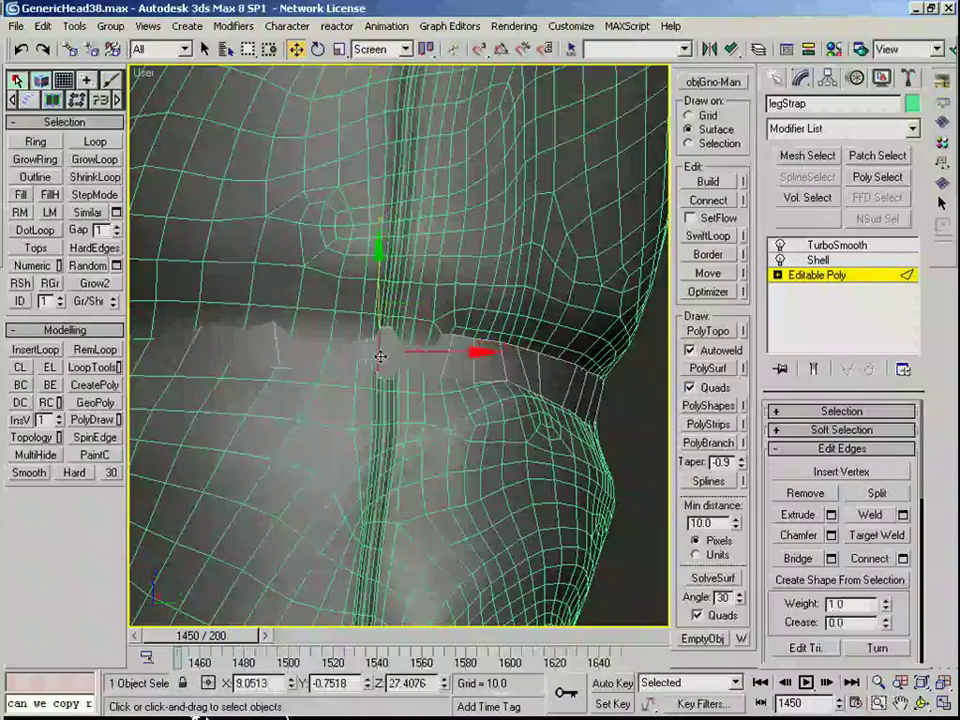
Step: Move the ring of cross edges around the strap slightly in the Local coordinate system, and leave edge editing
alt+middle_drag(390, 383, 460, 338)
scroll(446, 355, down, 2)
alt+right_click(444, 354)
click(422, 336)
drag(508, 338, 509, 335)
middle_drag(506, 335, 642, 326)
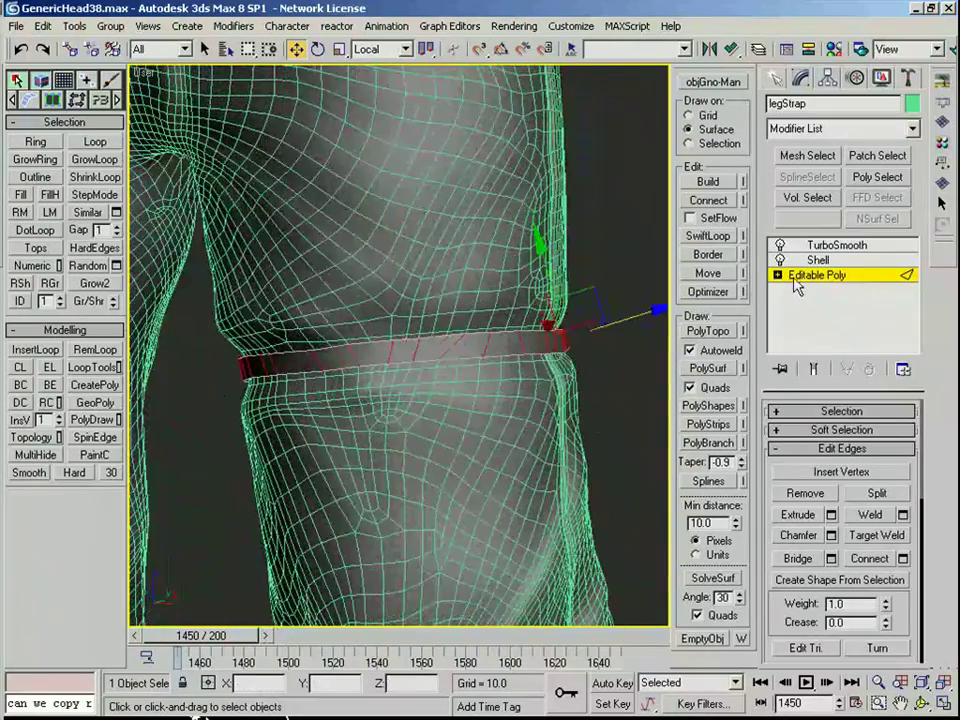
click(798, 277)
click(640, 325)
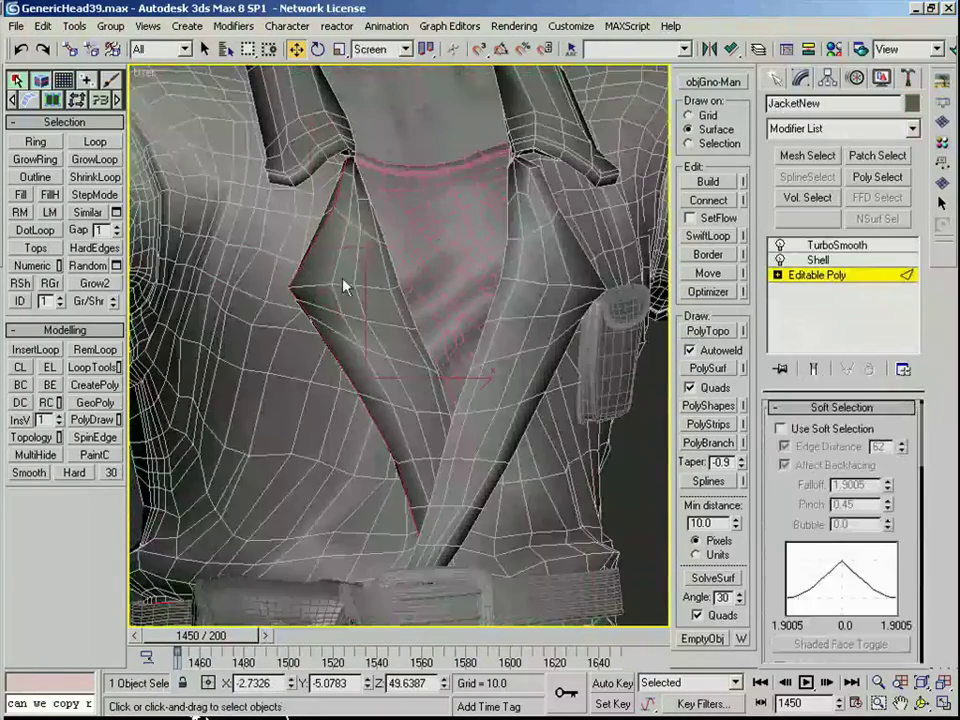
Step: Switch JacketNew to polygon editing and select the polygons down the lapel on the character's right side
middle_drag(550, 420, 365, 573)
key(4)
middle_drag(243, 379, 348, 314)
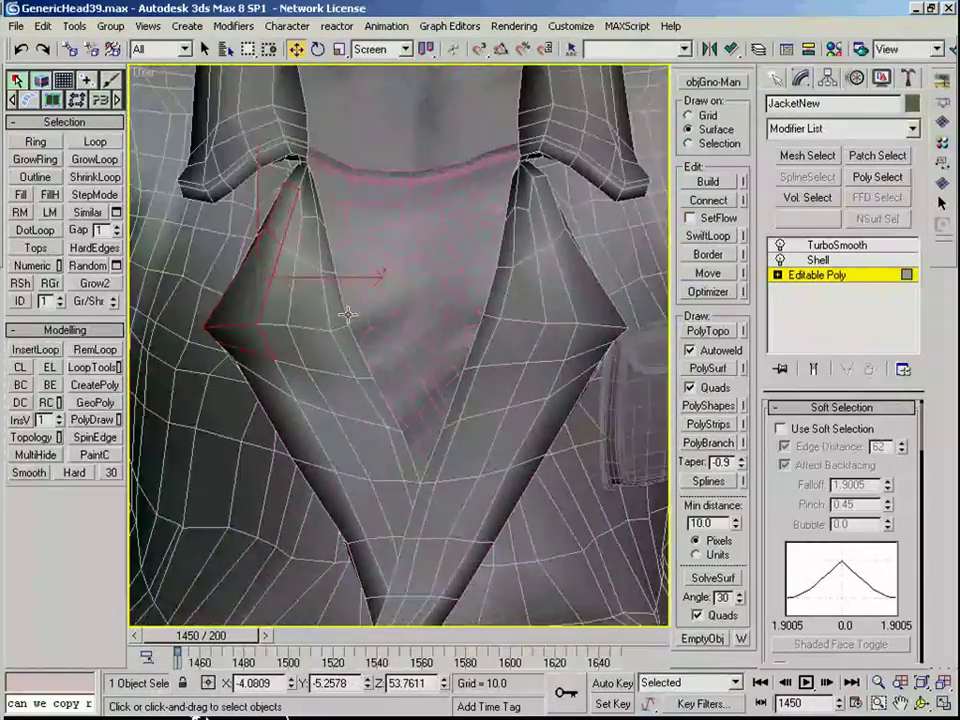
click(322, 404)
middle_drag(361, 364, 356, 392)
key(4)
click(240, 292)
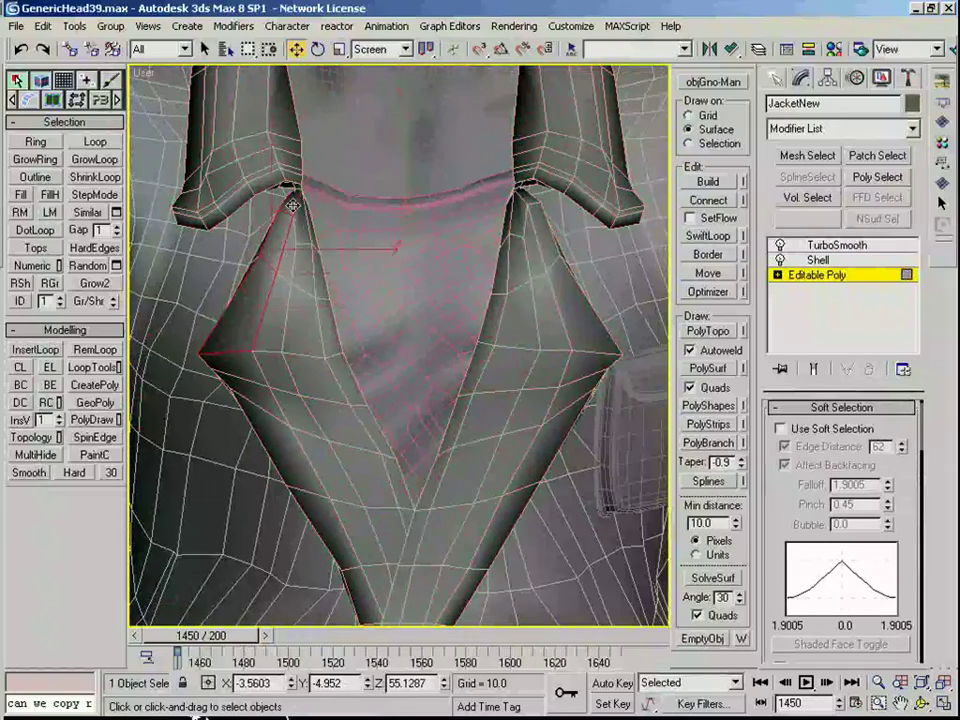
alt+middle_drag(311, 371, 362, 381)
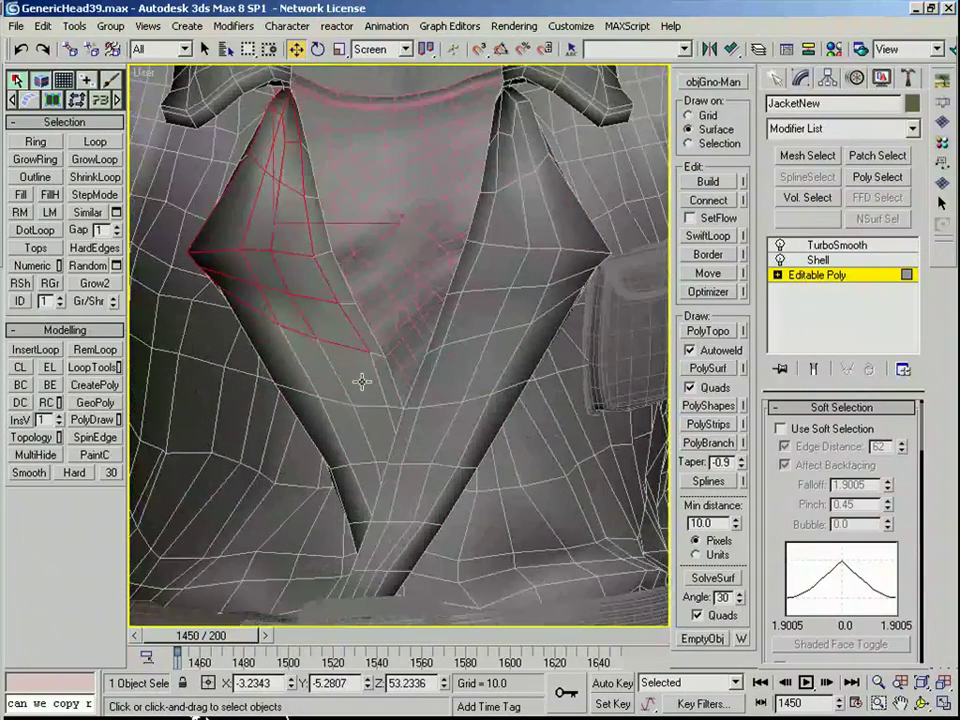
middle_drag(370, 475, 306, 400)
ctrl+click(309, 456)
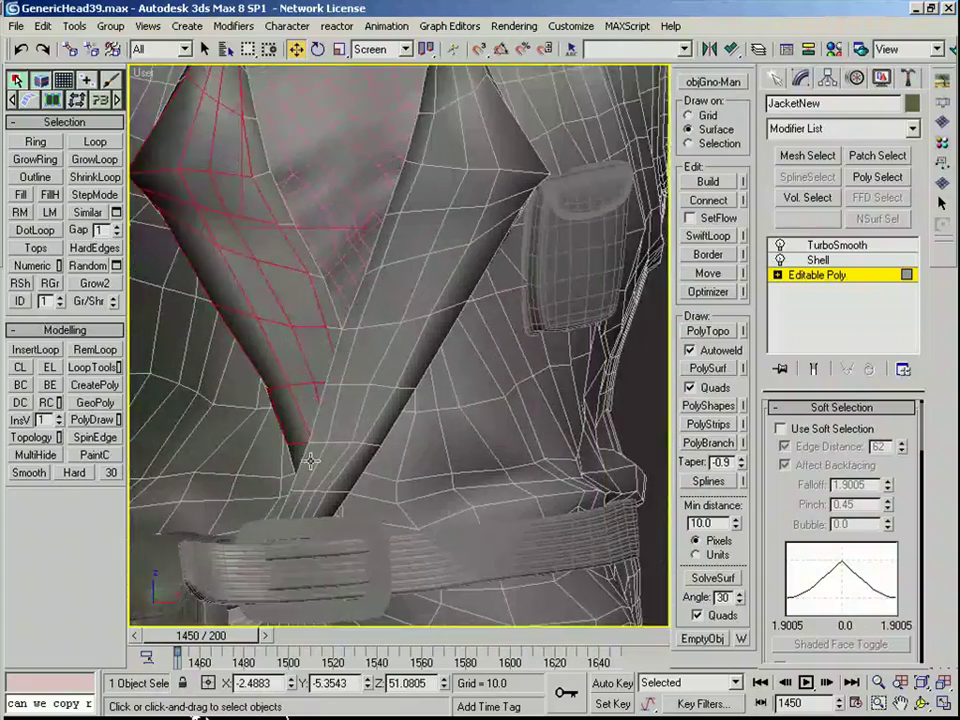
Step: Shade the selected faces and extend the selection to the pointed lower end of the character's right lapel
scroll(309, 456, up, 2)
key(F2)
ctrl+click(246, 493)
alt+middle_drag(246, 493, 270, 460)
key(F3)
key(F3)
alt+middle_drag(340, 421, 427, 375)
scroll(283, 458, up, 4)
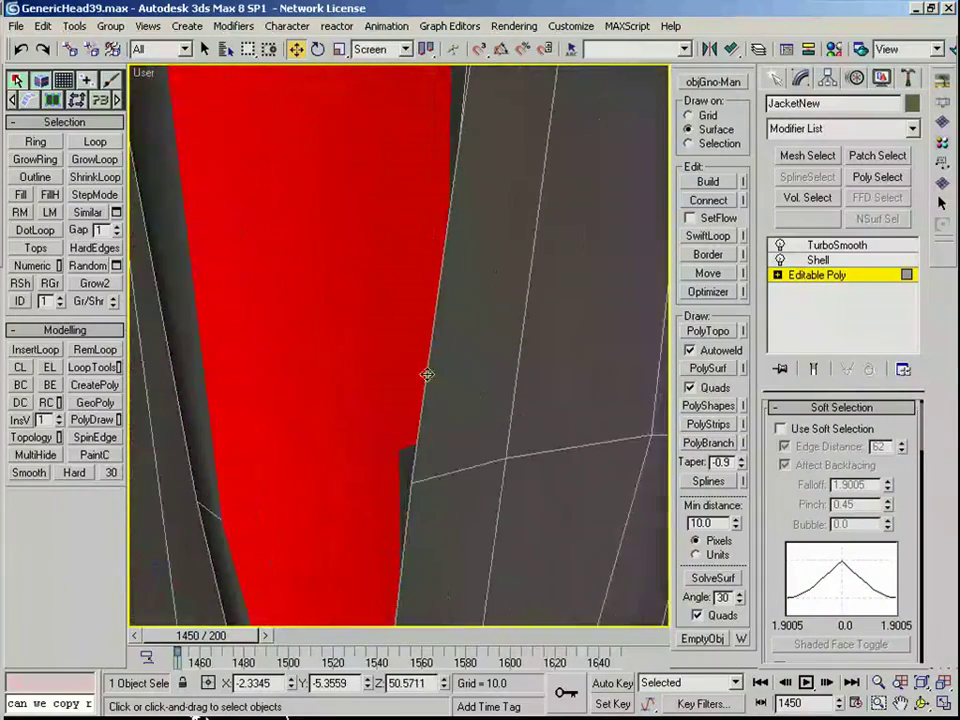
scroll(447, 369, down, 4)
scroll(783, 415, up, 1)
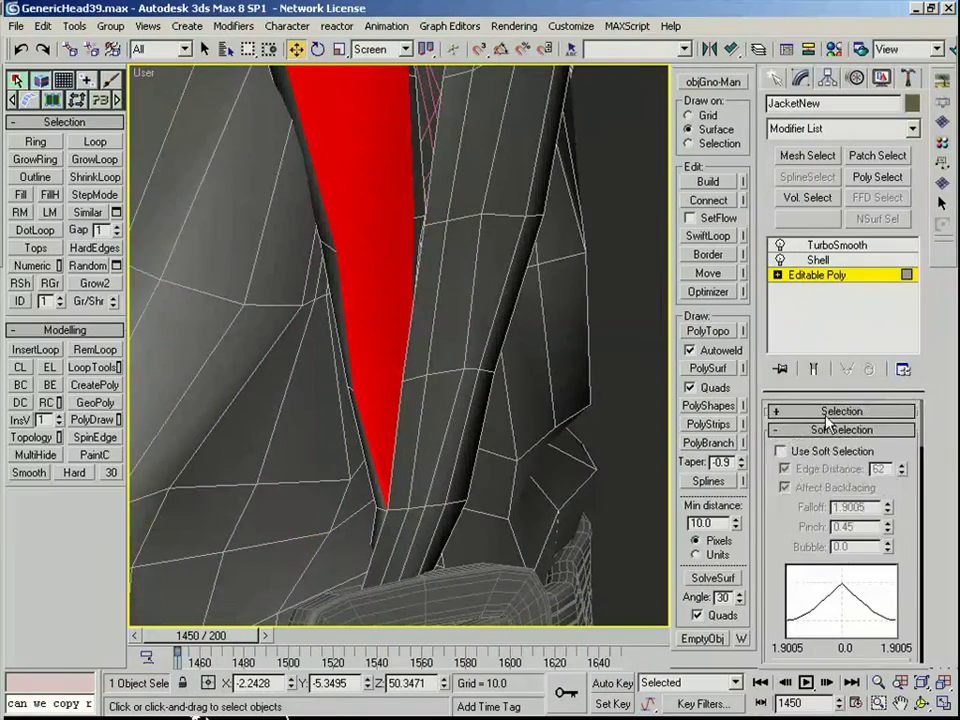
Step: Show the polygon selection options and add the lowest polygons of the character's left lapel just above the belt
click(820, 413)
middle_drag(393, 529, 370, 453)
ctrl+click(408, 392)
middle_drag(397, 328, 425, 482)
ctrl+click(370, 510)
scroll(372, 510, down, 5)
scroll(291, 407, up, 4)
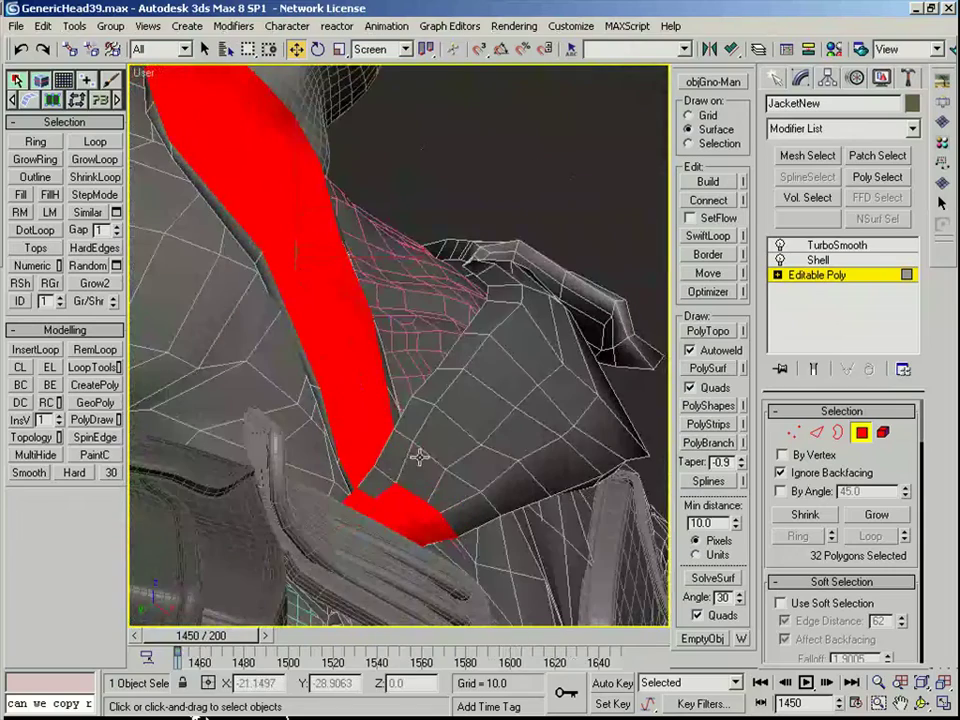
ctrl+click(463, 492)
ctrl+click(470, 517)
Step: Extend the polygon selection up the lower half of the character's left lapel
alt+middle_drag(470, 517, 358, 354)
ctrl+click(366, 385)
ctrl+click(408, 382)
ctrl+click(455, 375)
ctrl+click(490, 364)
ctrl+click(500, 275)
ctrl+click(442, 298)
middle_drag(403, 316, 401, 512)
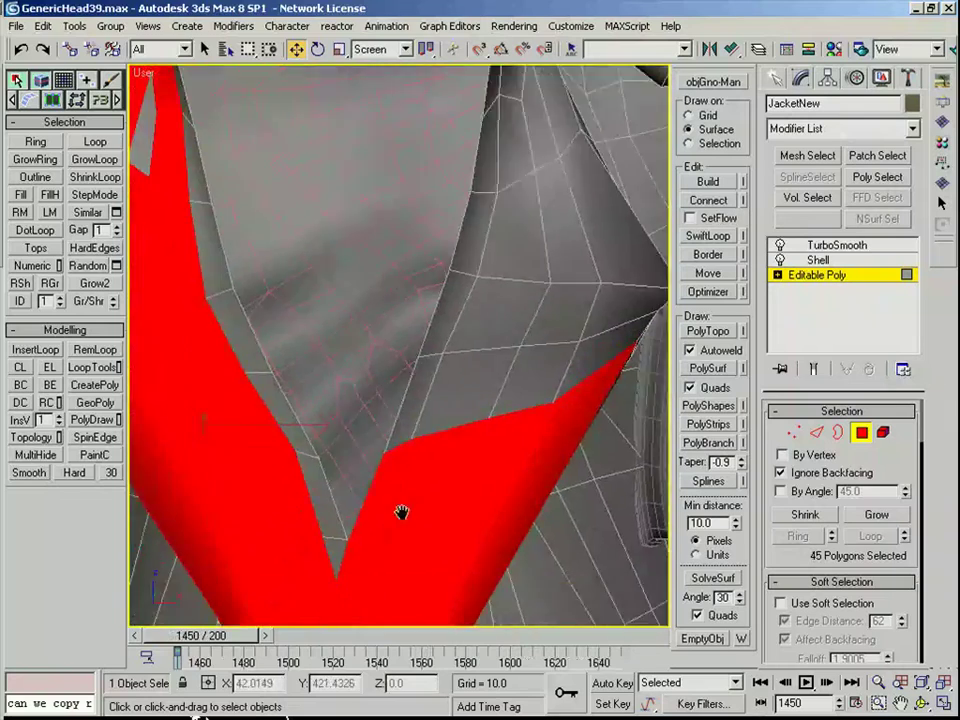
Step: Add the polygons of the left lapel's upper half and inner edge, up to the collar, to the selection
scroll(401, 512, down, 3)
ctrl+click(408, 392)
alt+middle_drag(395, 318, 391, 316)
ctrl+click(468, 208)
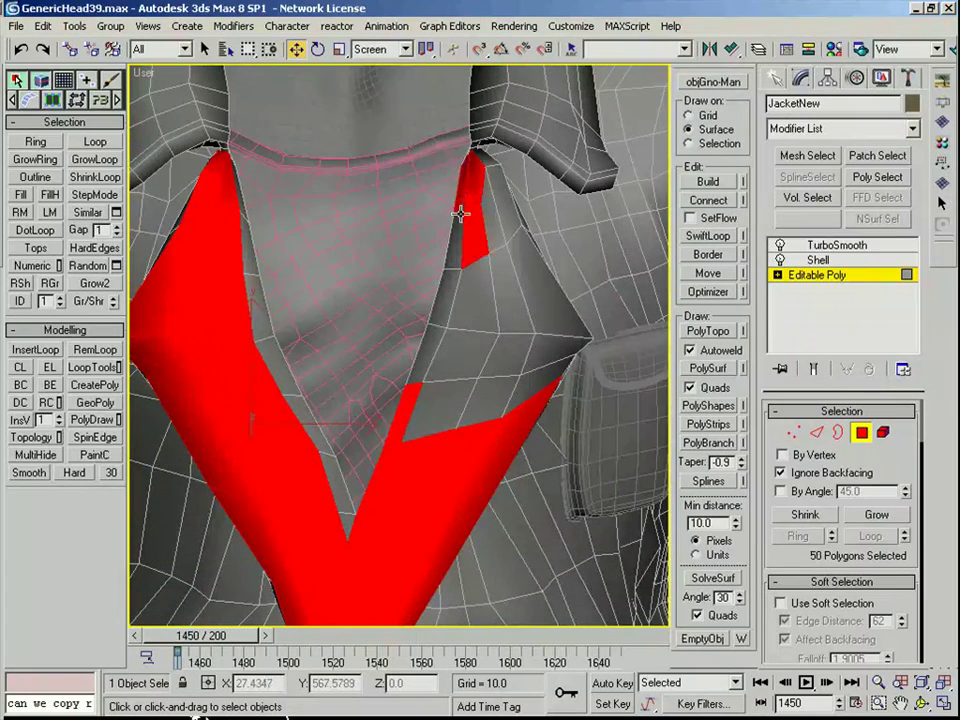
ctrl+click(499, 381)
middle_drag(501, 377, 494, 279)
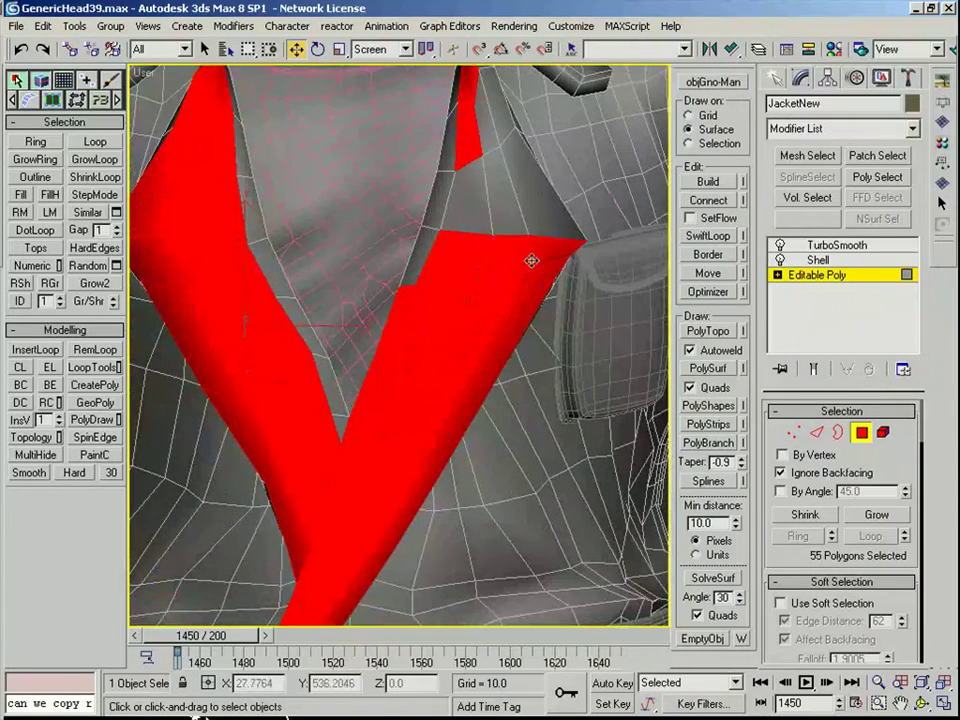
ctrl+click(538, 208)
ctrl+click(495, 204)
ctrl+click(457, 217)
middle_drag(421, 244, 409, 413)
ctrl+click(479, 294)
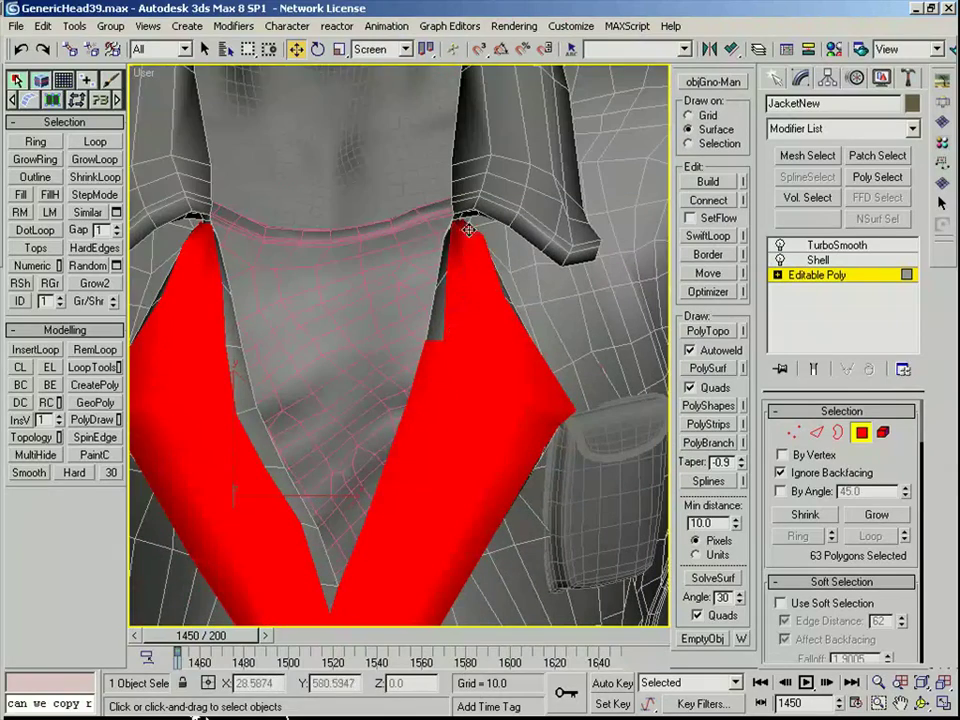
Step: Complete the lapel selection with the remaining polygons along the inner edge of the character's right lapel
ctrl+click(243, 404)
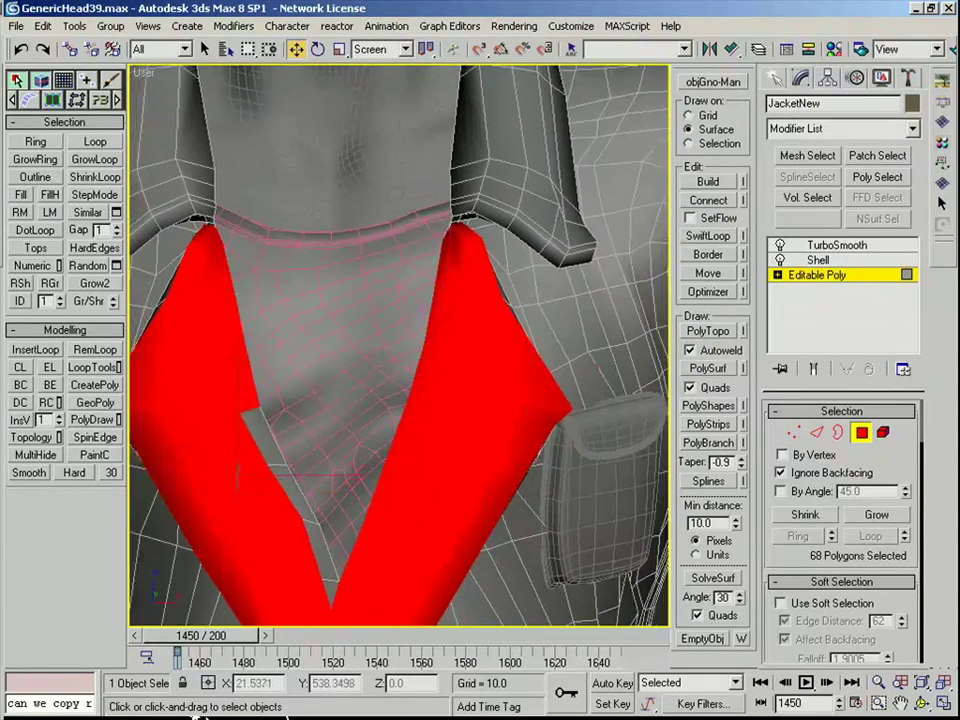
scroll(230, 440, up, 2)
ctrl+click(214, 474)
ctrl+click(248, 538)
alt+middle_drag(252, 540, 482, 358)
scroll(233, 422, up, 2)
ctrl+click(233, 422)
ctrl+click(243, 452)
ctrl+click(255, 450)
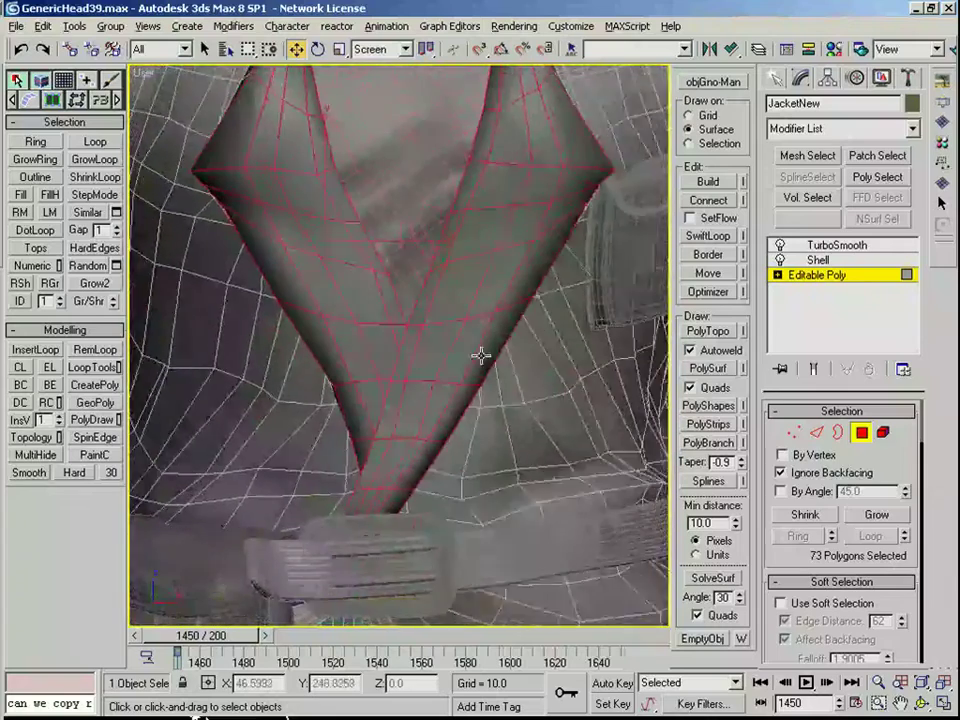
Step: Inset the selected polygons of both lapels slightly to form a narrow border
scroll(896, 465, down, 1)
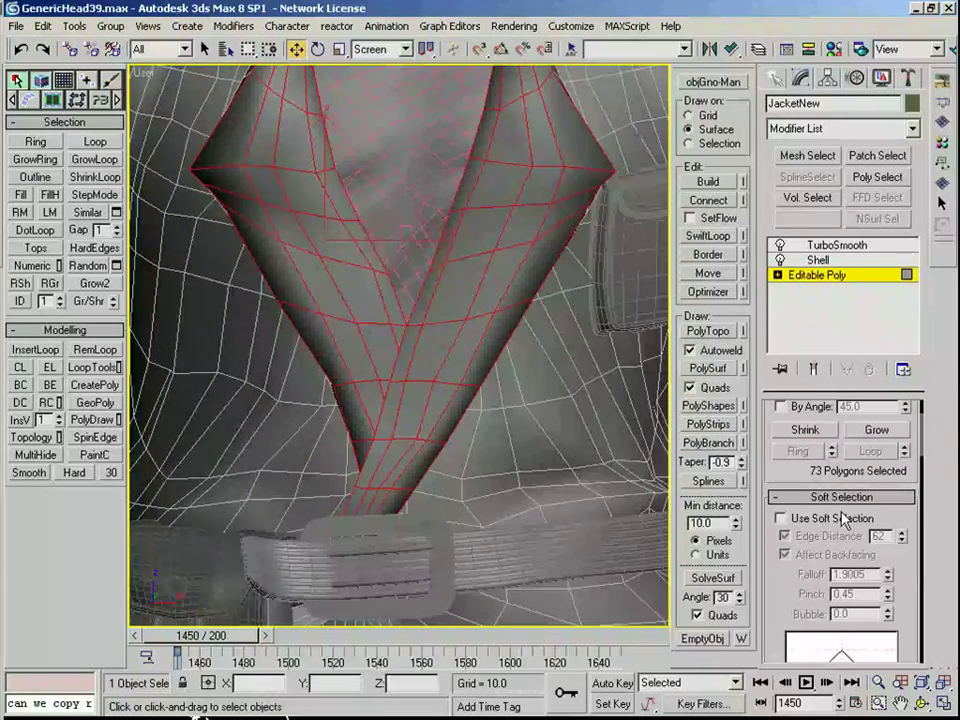
scroll(840, 555, down, 5)
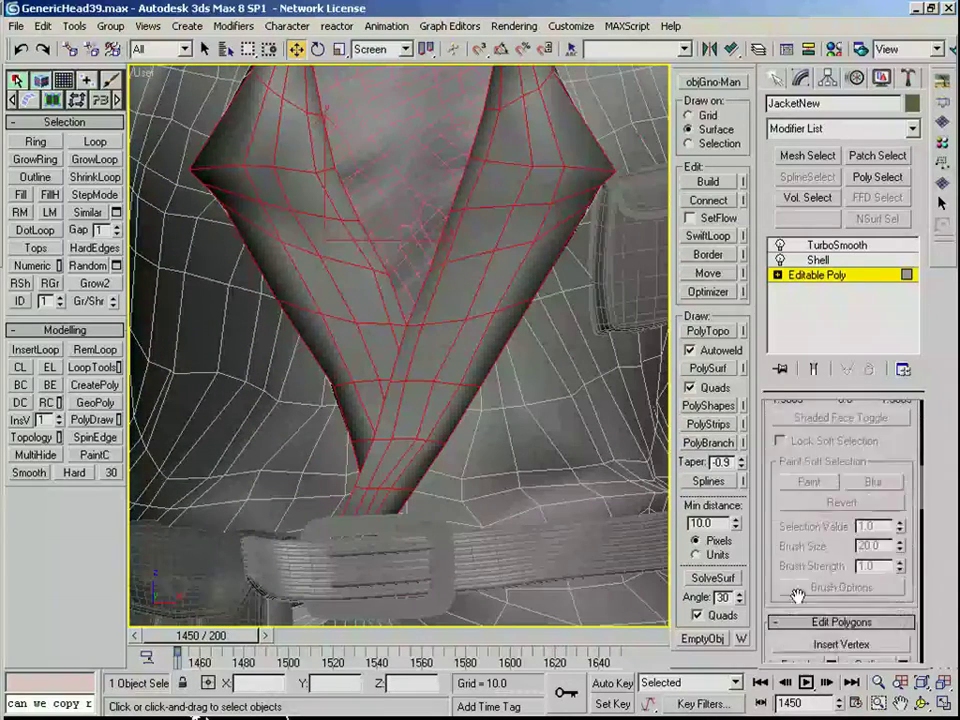
click(880, 522)
scroll(463, 283, up, 3)
middle_drag(463, 283, 450, 390)
drag(450, 390, 460, 384)
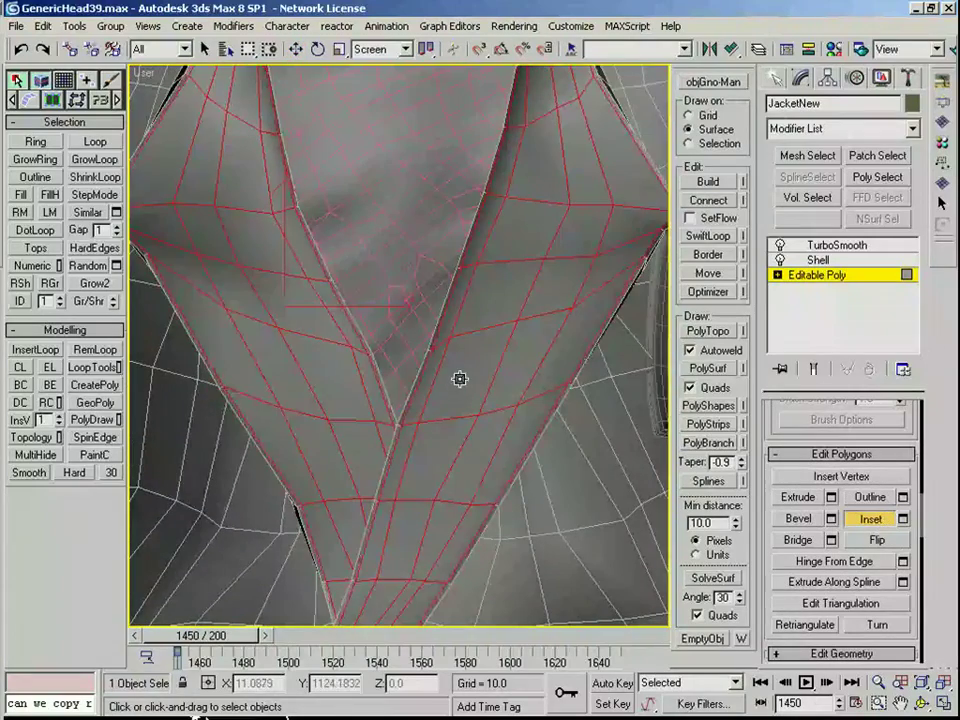
Step: Switch the Move tool to the Local coordinate system and shift the inset lapel polygons slightly
key(w)
alt+right_click(453, 386)
click(474, 364)
alt+middle_drag(474, 364, 410, 473)
scroll(351, 414, up, 3)
drag(410, 472, 408, 470)
alt+middle_drag(408, 470, 345, 460)
scroll(400, 440, down, 3)
Step: Leave polygon editing and compare the smoothed jacket lapels with the Shell modifier switched off and back on
click(818, 275)
key(F4)
scroll(462, 389, down, 4)
click(468, 389)
click(377, 347)
key(f)
click(823, 244)
click(780, 260)
middle_drag(467, 314, 505, 400)
scroll(491, 315, up, 4)
scroll(505, 400, up, 4)
key(F4)
click(816, 261)
click(780, 260)
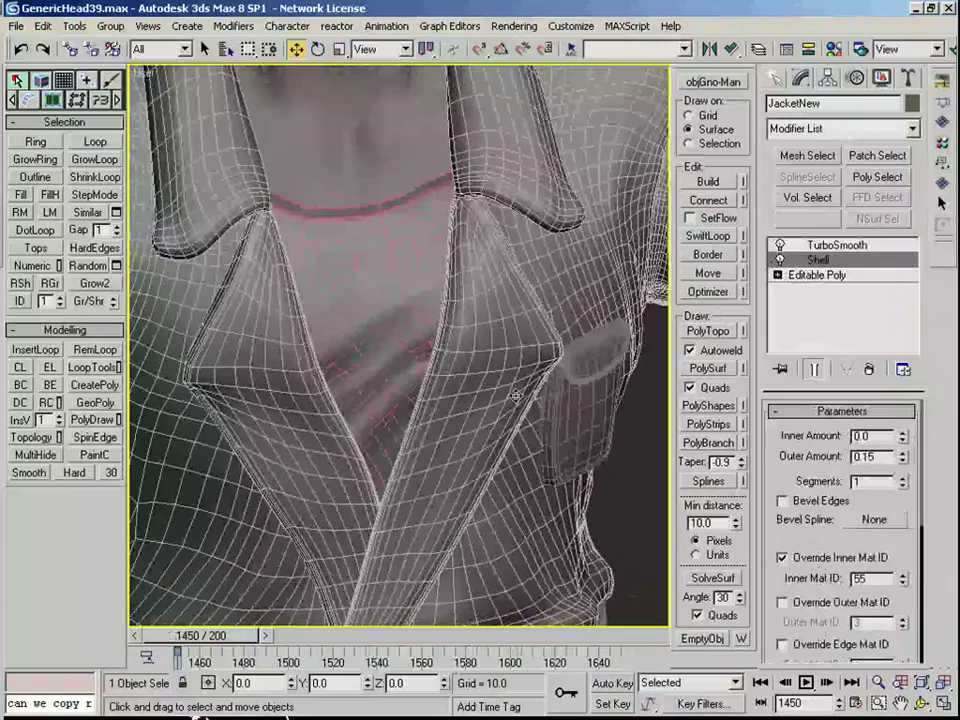
Step: Enter edge editing of the jacket's base mesh and select edges along the upper outer border of the character's right lapel
key(F4)
click(816, 276)
scroll(536, 285, up, 6)
key(F4)
middle_drag(300, 400, 524, 455)
key(2)
click(418, 352)
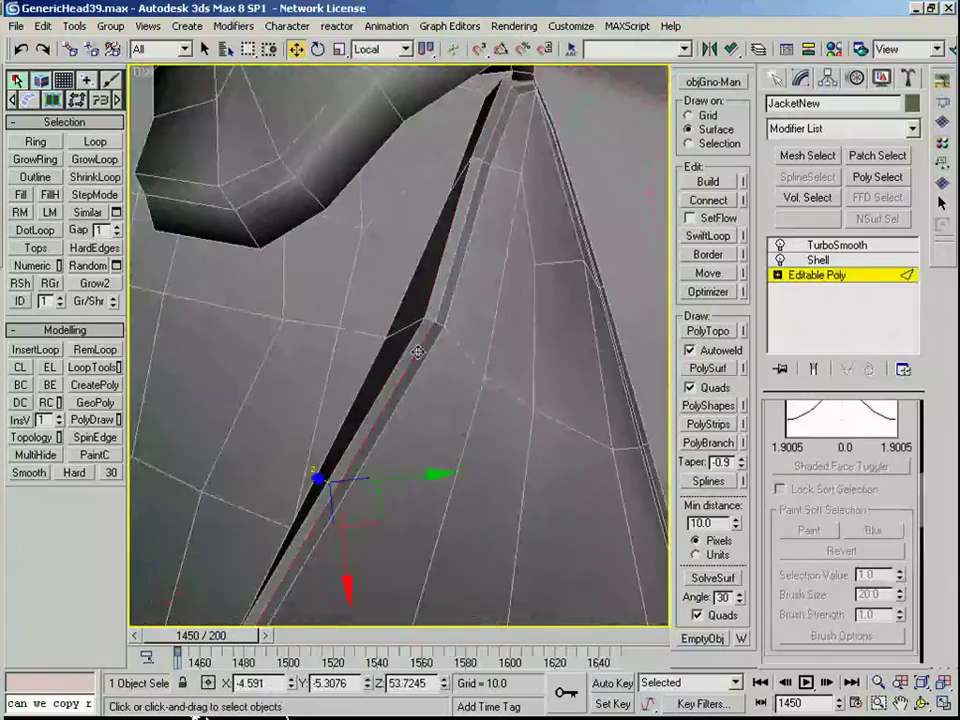
alt+middle_drag(418, 352, 437, 354)
alt+middle_drag(515, 297, 480, 312)
ctrl+click(401, 386)
Step: Extend the selection to edge loops along the outer borders of both lapels and connect edges to add parallel loops beside them
scroll(401, 386, down, 5)
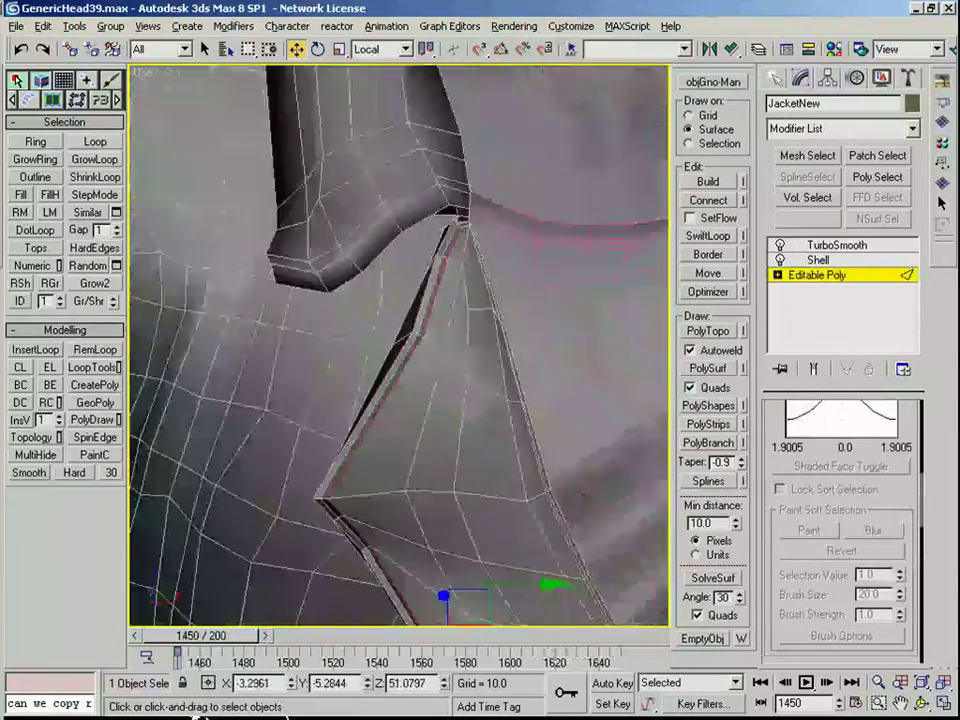
middle_drag(401, 386, 465, 312)
scroll(465, 312, up, 5)
ctrl+click(452, 433)
key(alt+l)
middle_drag(452, 433, 502, 405)
scroll(534, 279, down, 5)
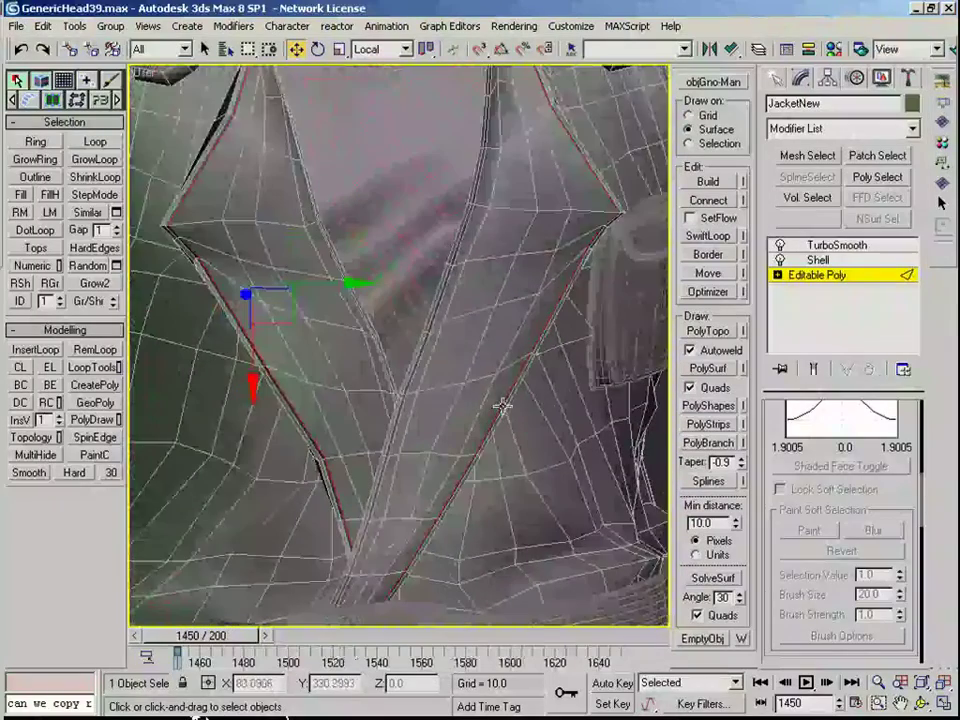
middle_drag(443, 211, 460, 339)
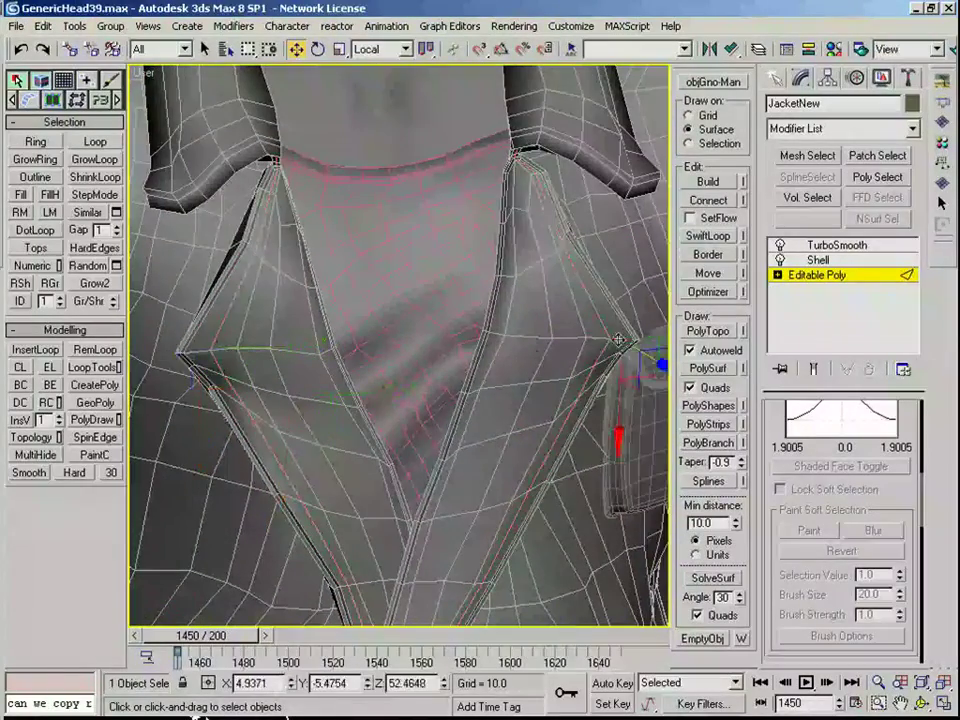
key(ctrl+shift+e)
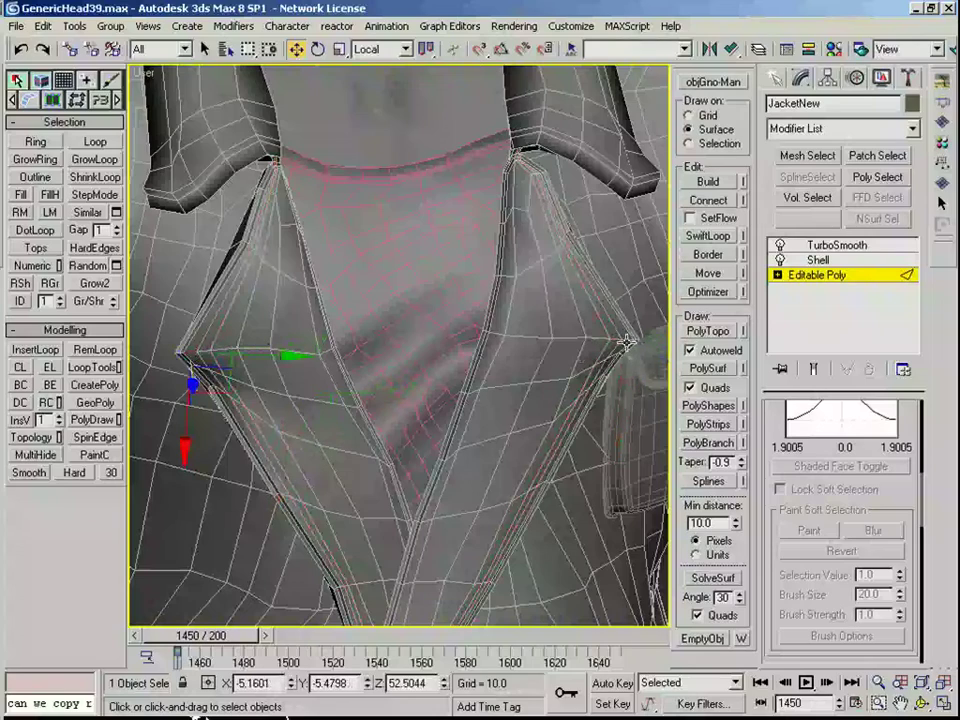
Step: Try to move the added lapel edges in the Local coordinate system, and undo the move
scroll(636, 352, up, 2)
middle_drag(636, 350, 512, 374)
alt+right_click(499, 388)
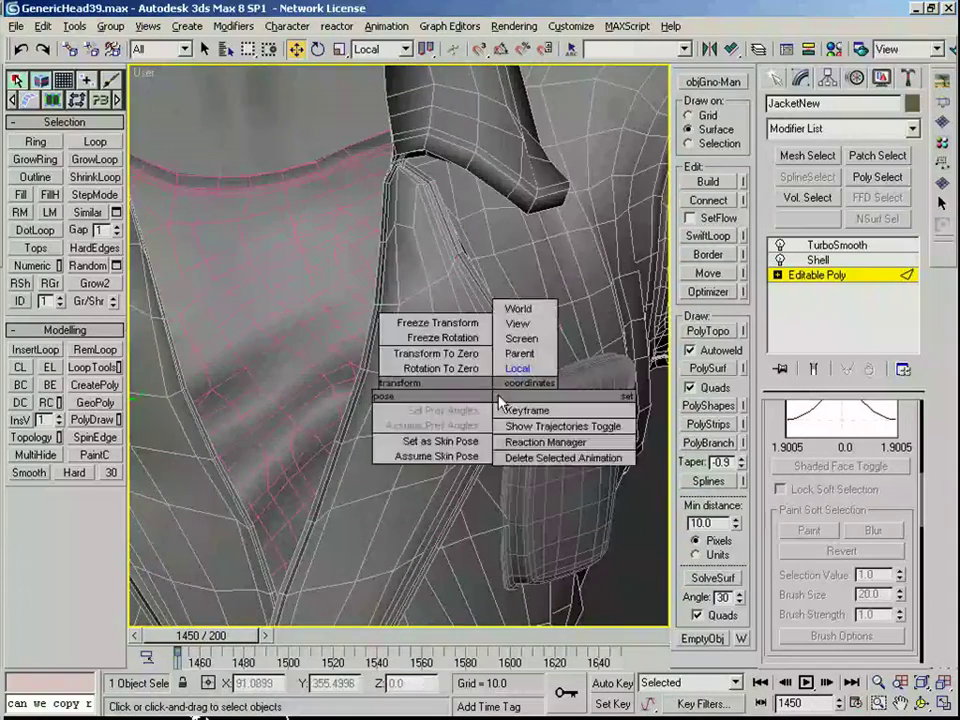
alt+middle_drag(461, 468, 502, 388)
scroll(562, 410, up, 3)
middle_drag(562, 410, 408, 407)
drag(418, 431, 460, 440)
scroll(460, 440, down, 2)
alt+middle_drag(443, 452, 540, 343)
key(ctrl+z)
Step: Select the edge loops along the lapels' borders and adjust them slightly
scroll(362, 394, down, 4)
scroll(371, 353, up, 3)
click(336, 352)
alt+middle_drag(350, 340, 356, 274)
click(252, 311)
middle_drag(479, 328, 310, 294)
ctrl+click(562, 322)
key(alt+l)
drag(862, 515, 862, 382)
drag(462, 453, 461, 451)
key(w)
Step: Leave edge editing and set the jacket Shell modifier's Outer Amount to 0.1
scroll(482, 360, down, 8)
click(817, 279)
key(F4)
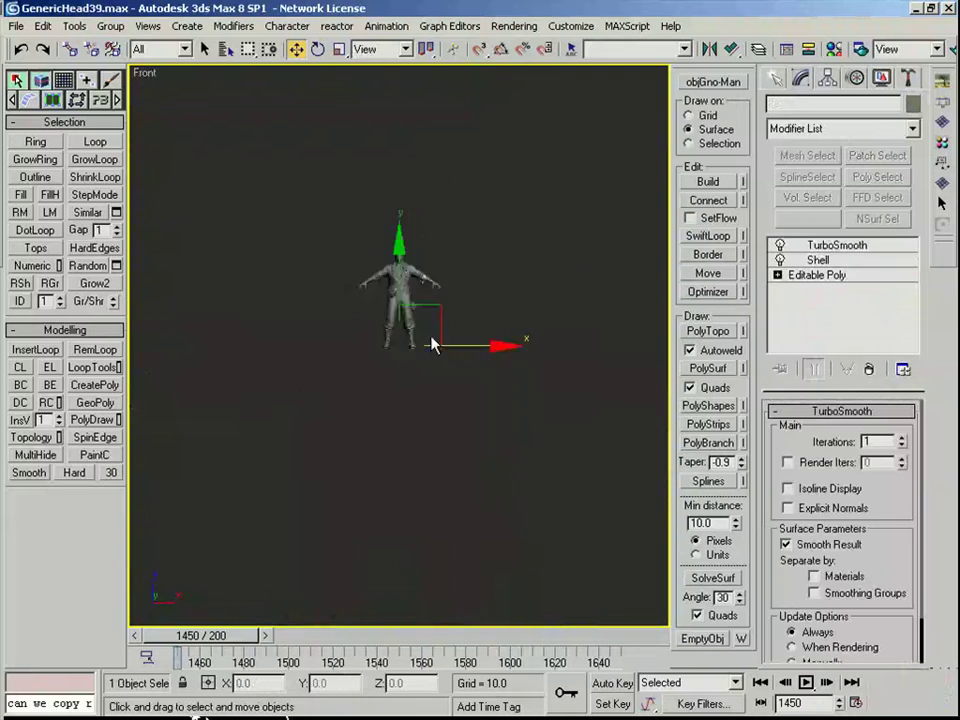
scroll(433, 343, up, 10)
click(818, 259)
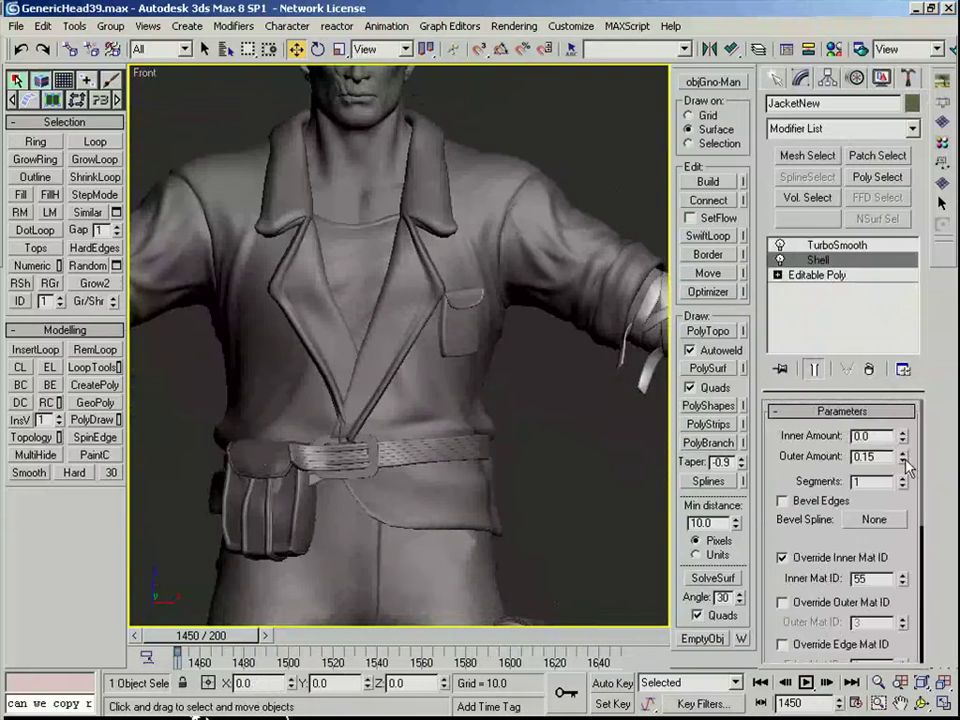
key(Return)
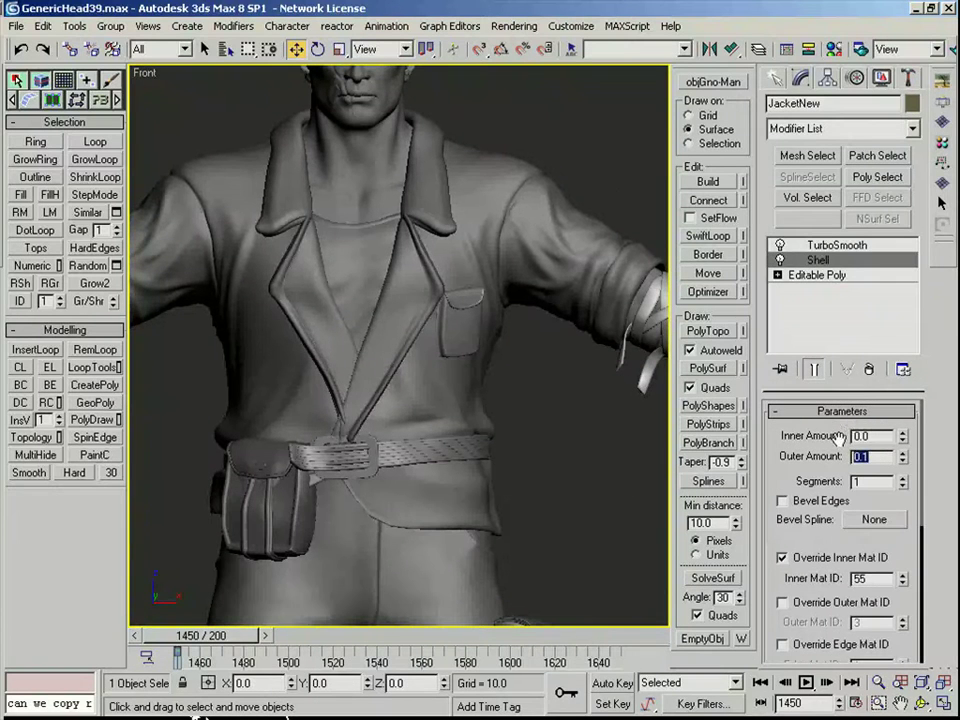
Step: Check the lower lapel ends above the belt buckle at polygon level and save the scene
click(538, 439)
click(460, 372)
scroll(460, 370, up, 6)
alt+middle_drag(458, 315, 448, 294)
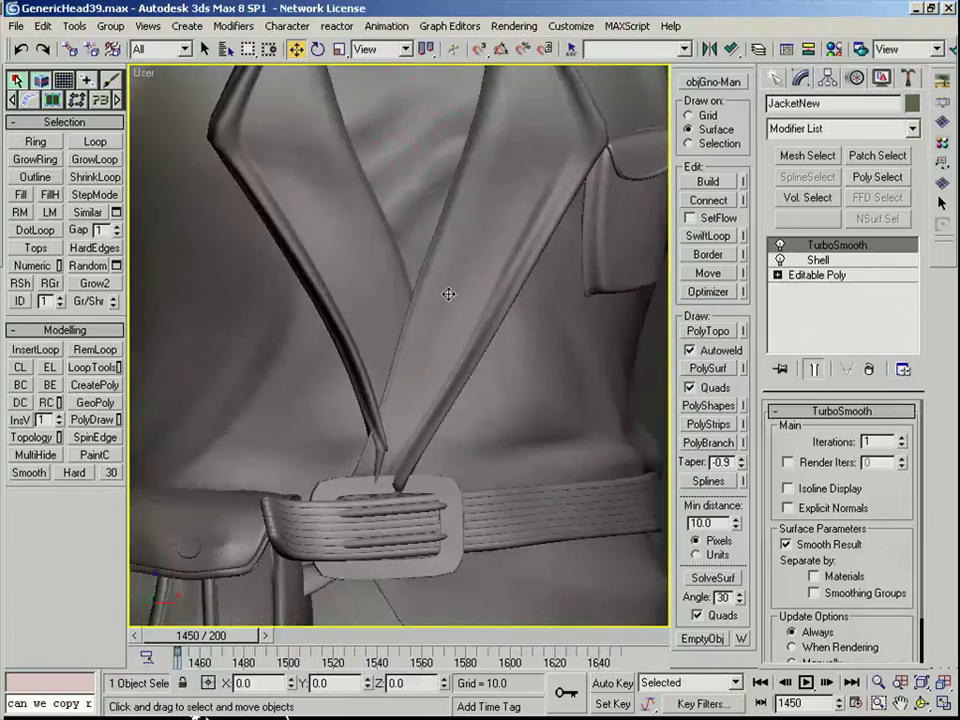
click(812, 277)
key(4)
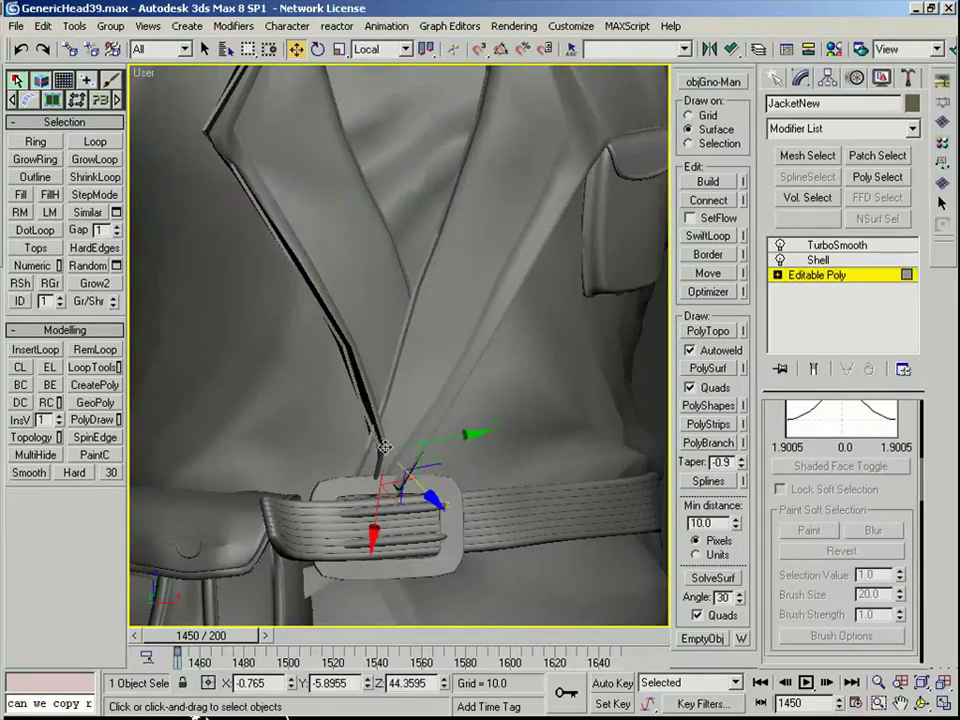
key(F4)
middle_drag(405, 445, 424, 424)
key(ctrl+s)
Step: Leave polygon editing, deselect the jacket and examine its smoothed front around the lapels, pocket and belt
alt+middle_drag(531, 448, 385, 455)
scroll(481, 527, up, 3)
scroll(390, 455, down, 3)
click(836, 273)
click(615, 325)
key(F4)
alt+middle_drag(540, 335, 424, 351)
scroll(290, 410, down, 2)
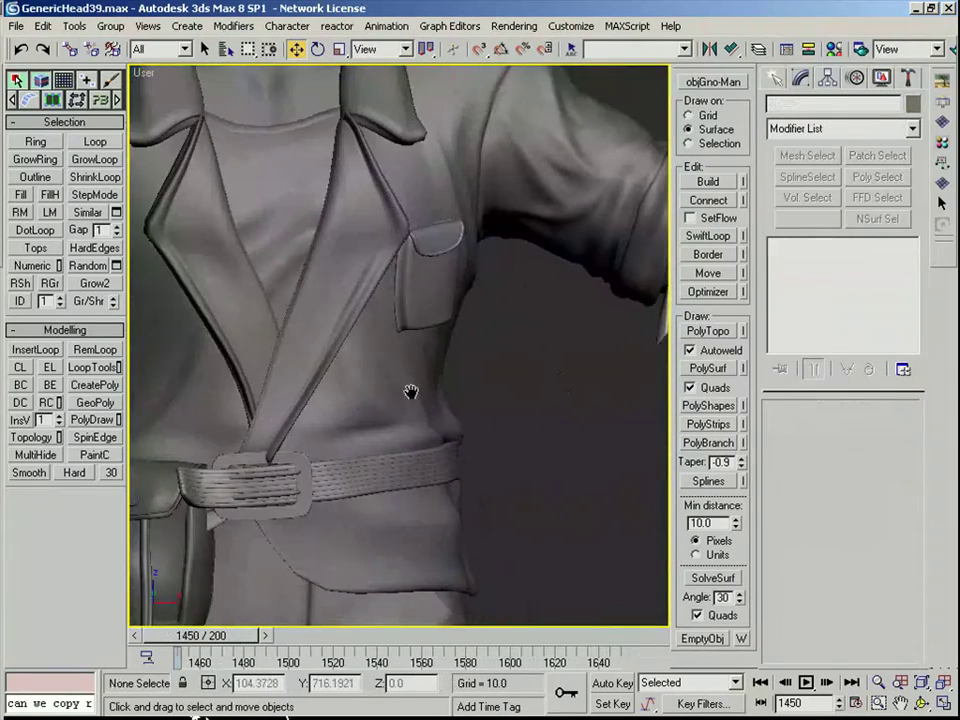
middle_drag(411, 394, 481, 342)
Step: Select the belt object, enter Element editing of its base mesh and select the belt part at the buckle
key(F3)
click(369, 453)
click(818, 277)
key(F3)
key(F4)
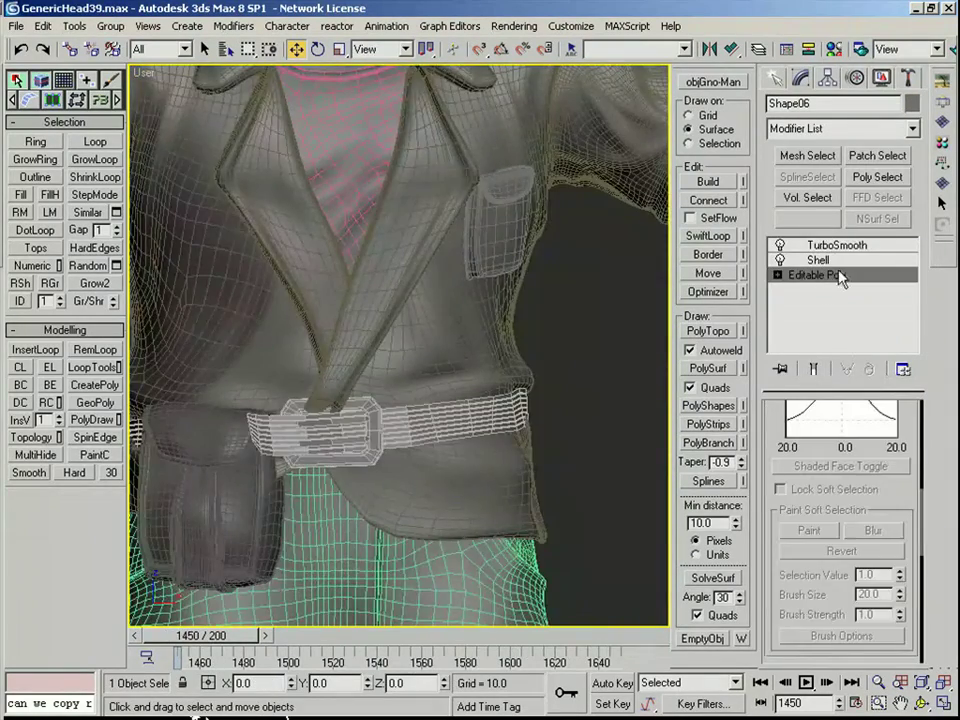
key(5)
scroll(418, 508, up, 3)
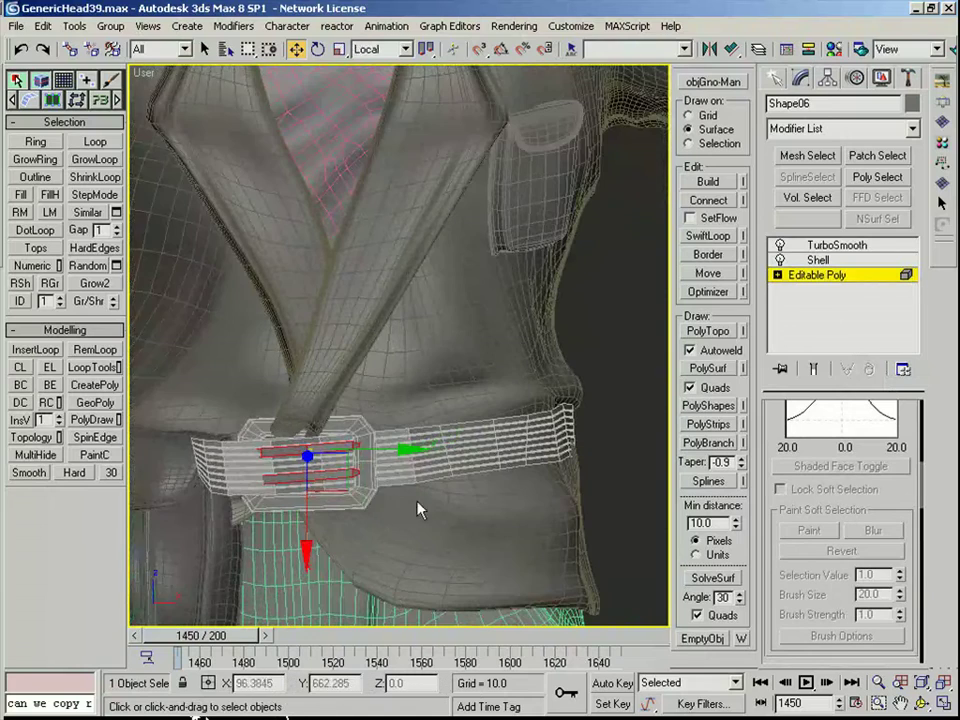
click(355, 487)
Step: Shift the belt part at the buckle slightly using Soft Selection with a falloff of 1.89, and leave element editing
alt+middle_drag(290, 465, 362, 492)
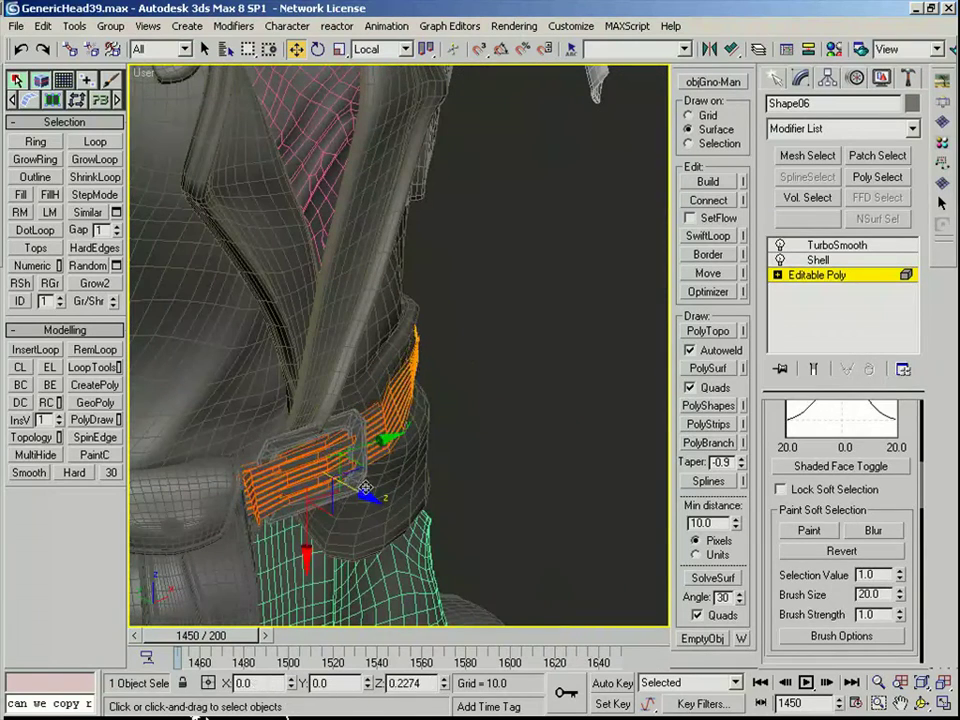
scroll(874, 500, up, 5)
right_click(888, 500)
drag(888, 500, 888, 470)
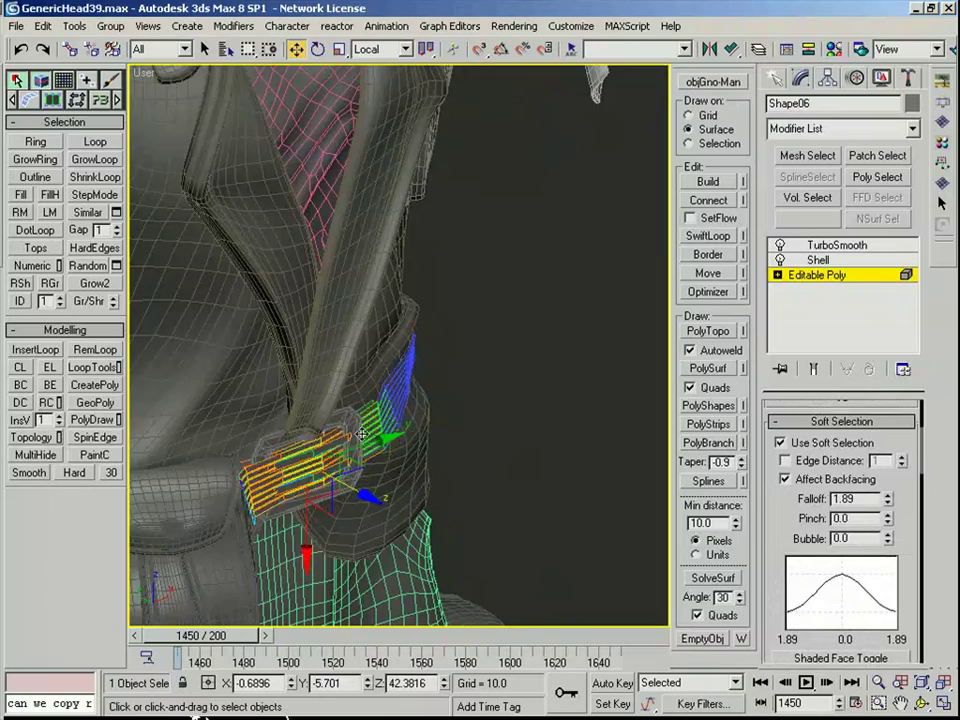
alt+middle_drag(372, 455, 372, 518)
drag(368, 520, 372, 513)
alt+middle_drag(372, 513, 300, 455)
scroll(300, 455, down, 3)
click(843, 277)
key(F4)
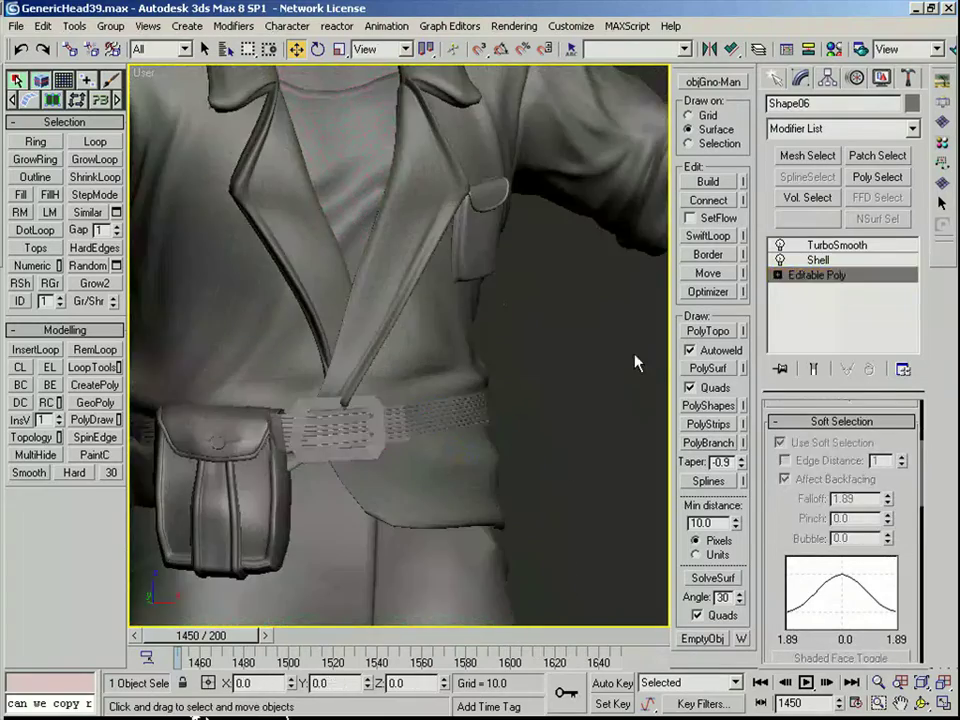
click(634, 362)
Step: Select the chest pocket object and cut the modifiers above its Editable Poly base
click(467, 263)
middle_drag(467, 263, 354, 340)
key(F4)
alt+middle_drag(447, 385, 374, 391)
shift+click(837, 264)
right_click(827, 257)
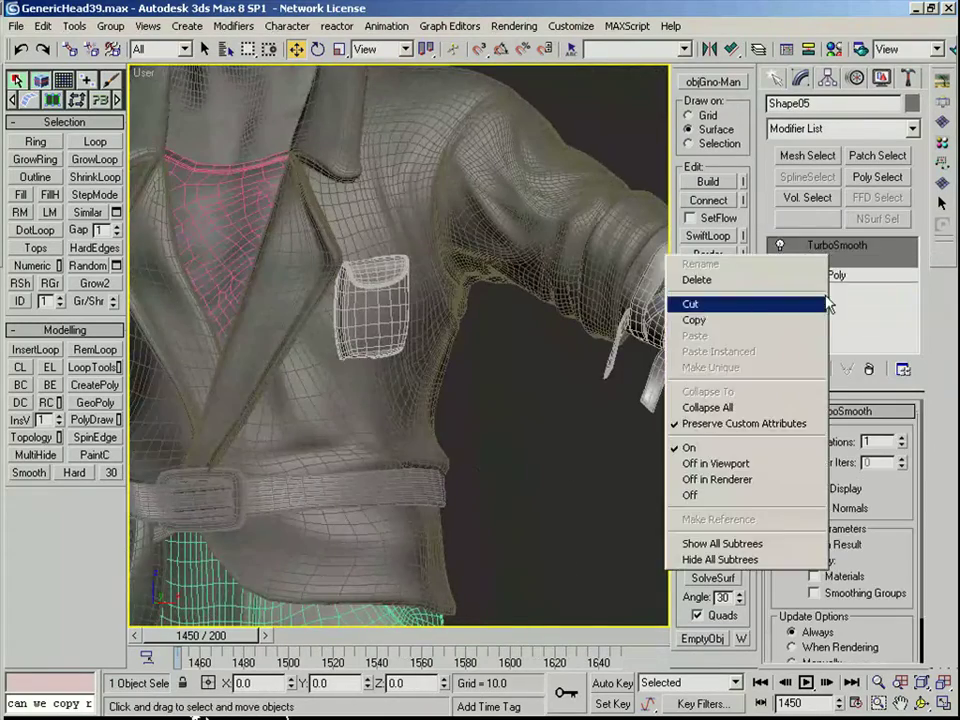
click(690, 304)
Step: Select the jacket and cut its TurboSmooth and Shell modifiers, leaving only the Editable Poly base
scroll(452, 408, up, 5)
key(F4)
click(452, 408)
shift+click(823, 261)
right_click(819, 258)
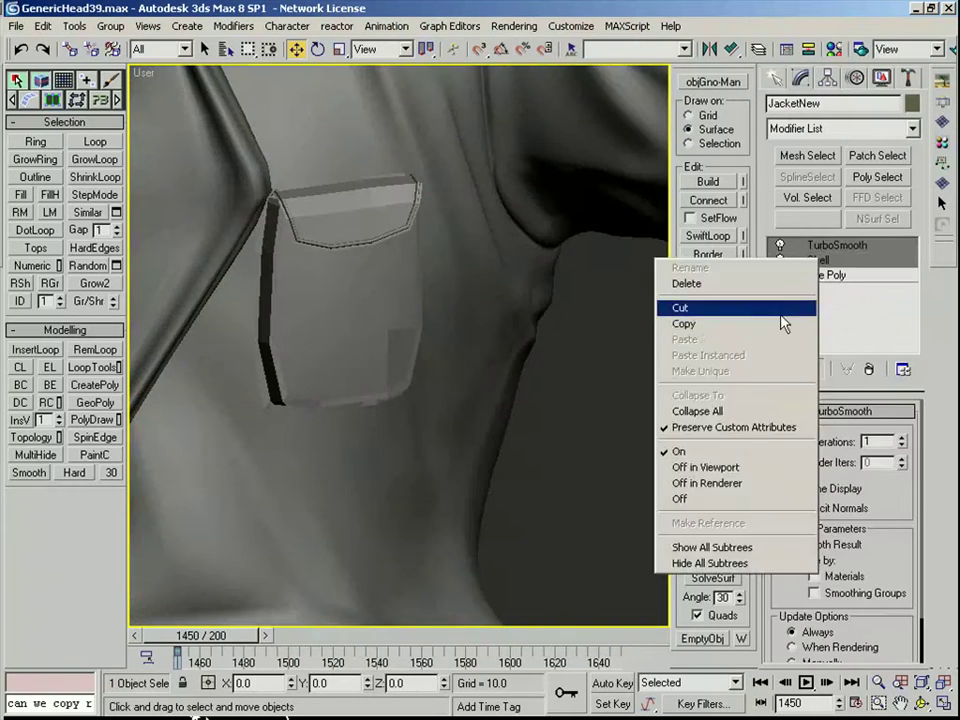
click(778, 311)
key(F4)
Step: Attach the chest pocket object to the jacket mesh
scroll(859, 514, down, 5)
scroll(908, 469, up, 8)
scroll(853, 574, down, 4)
scroll(853, 573, down, 5)
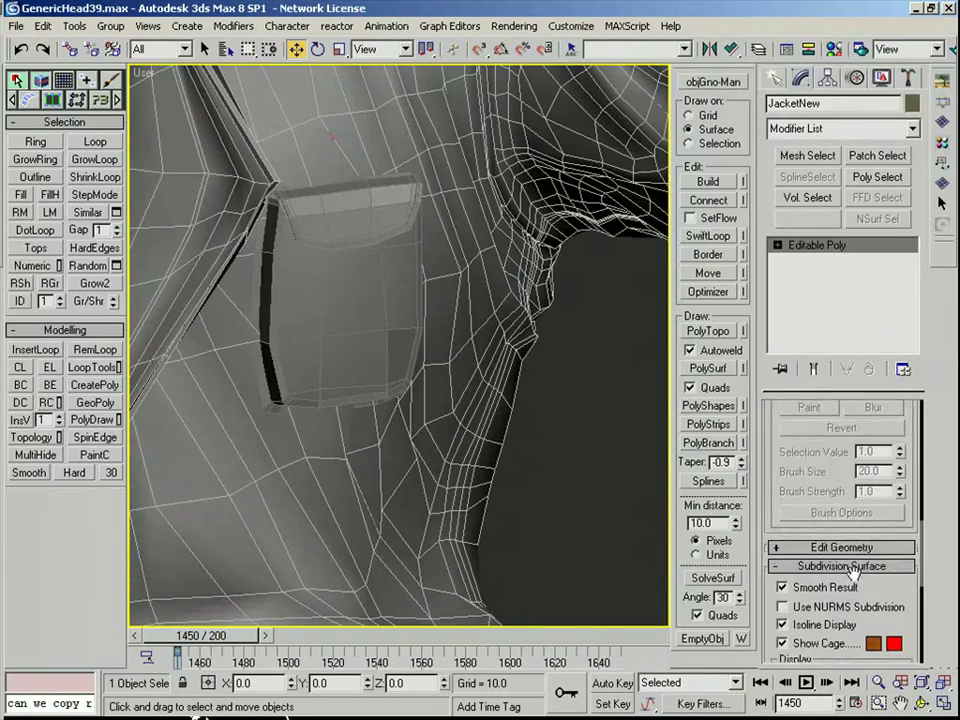
click(838, 525)
click(334, 270)
alt+middle_drag(337, 272, 330, 317)
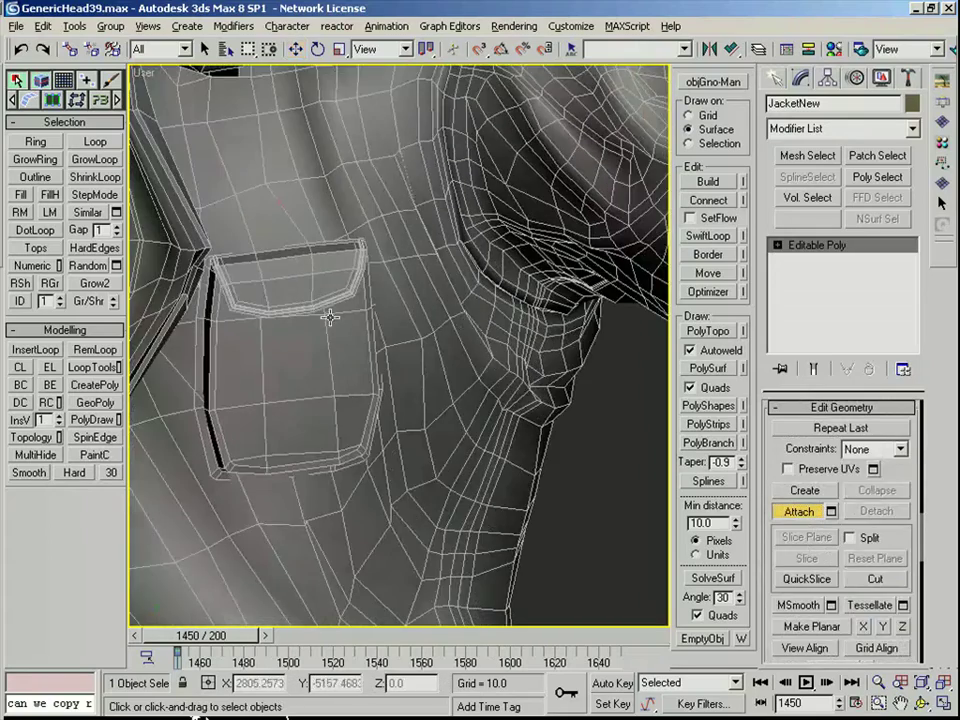
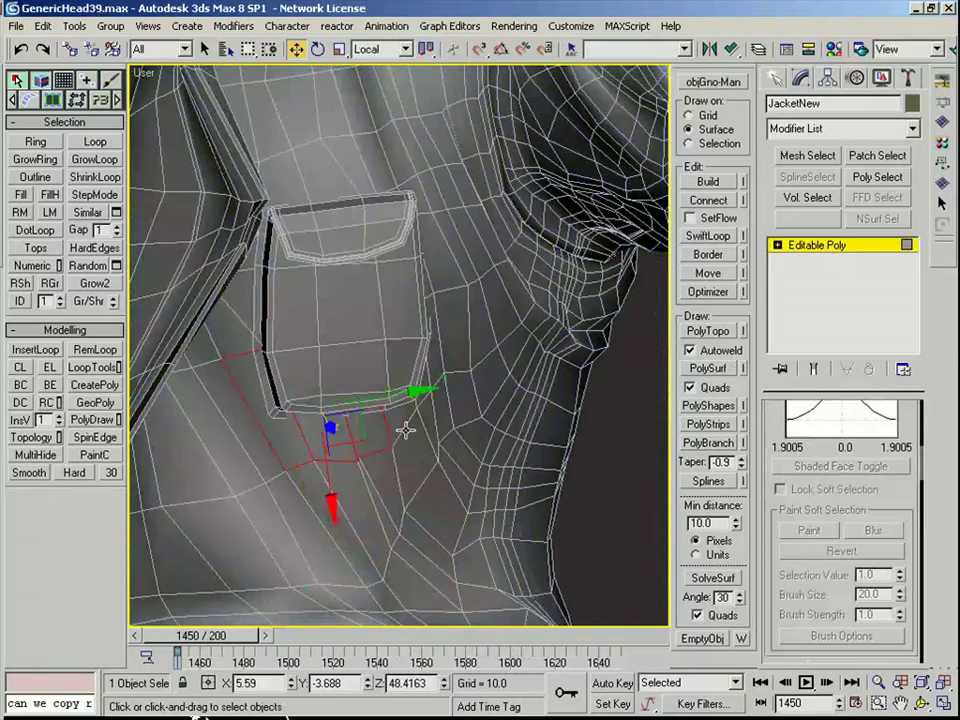
Step: Add the jacket polygons beneath the pocket and along its sleeve-side edge to the polygon selection
ctrl+click(405, 430)
alt+middle_drag(407, 426, 439, 386)
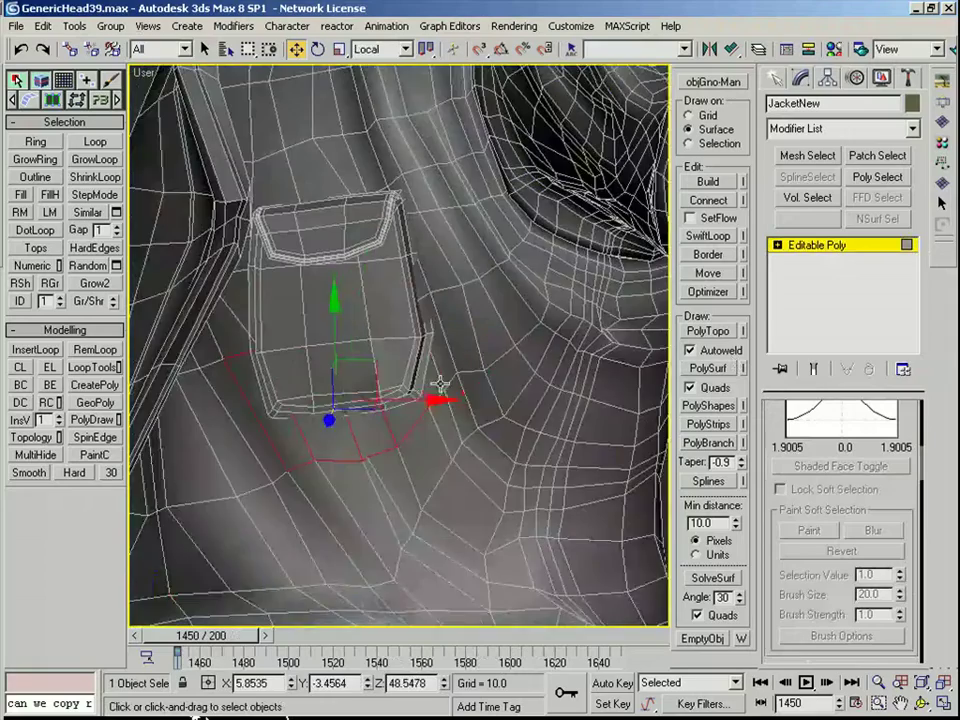
ctrl+click(432, 340)
middle_drag(423, 320, 399, 408)
alt+middle_drag(381, 295, 368, 294)
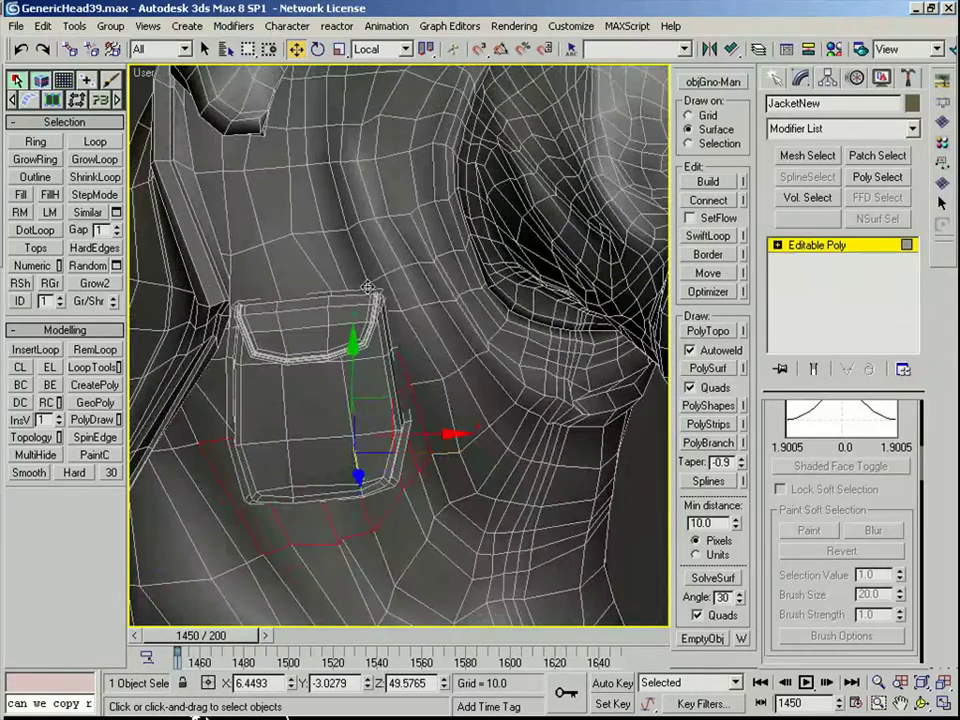
Step: Turn on shading of selected faces and add the three jacket polygons above the pocket flap to the selection
key(F2)
ctrl+click(339, 272)
ctrl+click(298, 274)
ctrl+click(256, 281)
scroll(270, 340, up, 2)
Step: Switch to wireframe and add the jacket polygons beside the pocket's lapel-side edge to the selection
alt+middle_drag(286, 422, 432, 368)
key(F3)
ctrl+click(290, 380)
ctrl+click(292, 336)
alt+middle_drag(306, 299, 334, 286)
key(ctrl+z)
key(ctrl+z)
key(ctrl+z)
alt+middle_drag(276, 382, 292, 398)
ctrl+click(292, 398)
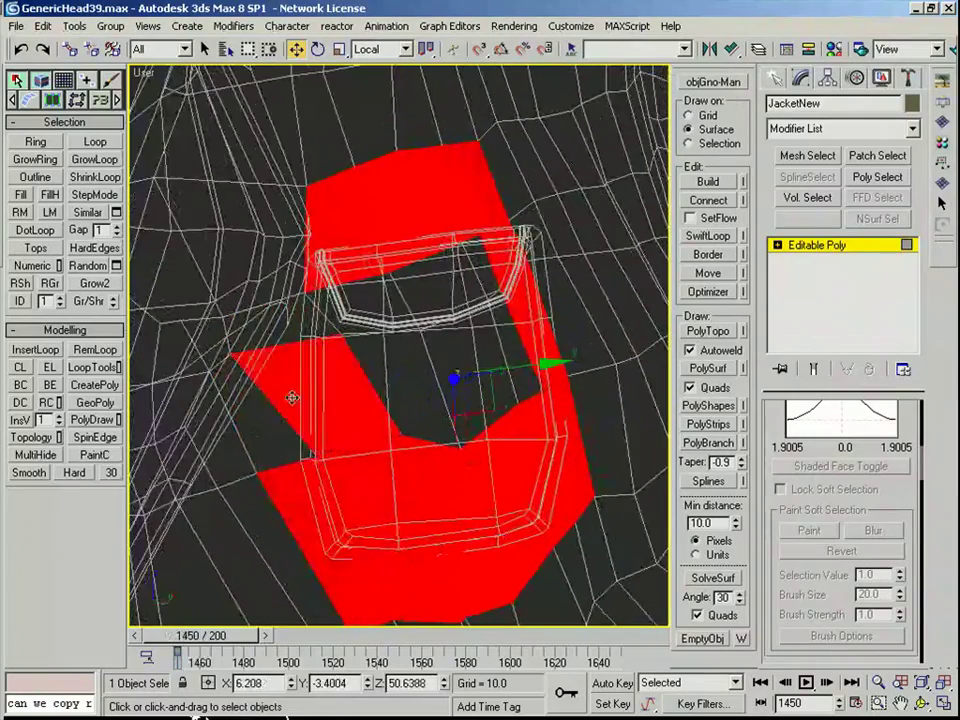
Step: Grow the polygon selection around the pocket and deselect the excess polygons above the flap
scroll(905, 491, up, 5)
click(892, 504)
scroll(300, 200, down, 5)
alt+drag(240, 124, 450, 297)
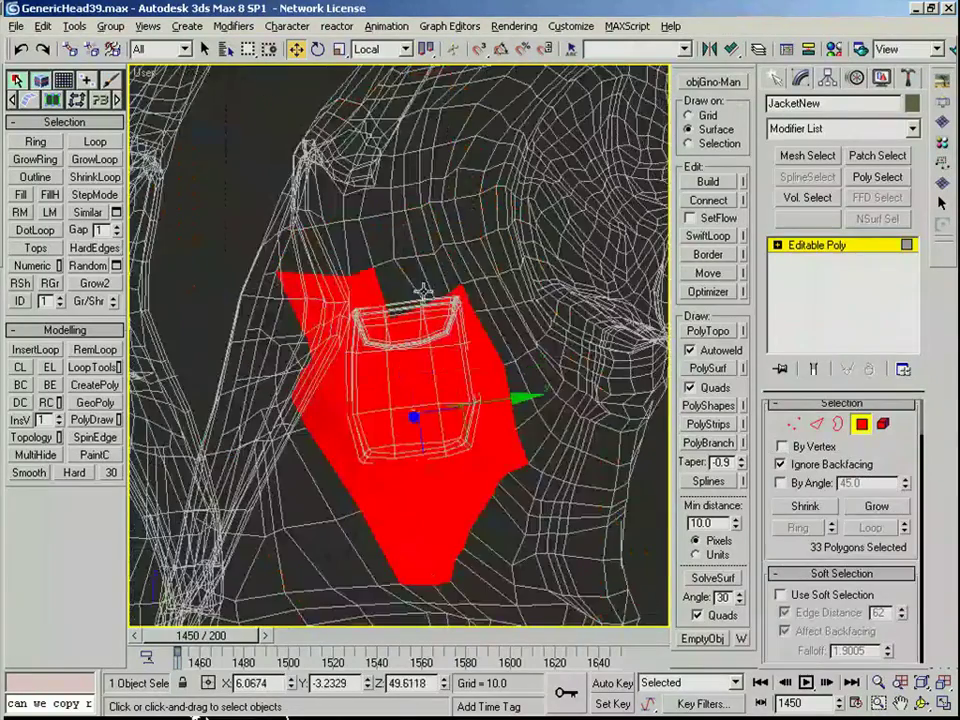
Step: Trim the polygon selection around the pocket and delete the selected jacket polygons to leave a hole
alt+drag(360, 293, 370, 299)
middle_drag(341, 585, 317, 512)
mouse_move(317, 512)
alt+mouse_down()
mouse_move(420, 475)
mouse_move(462, 478)
alt+mouse_up()
middle_drag(511, 455, 517, 419)
key(F3)
alt+drag(527, 409, 486, 366)
alt+middle_drag(486, 366, 534, 424)
scroll(534, 424, up, 3)
key(Delete)
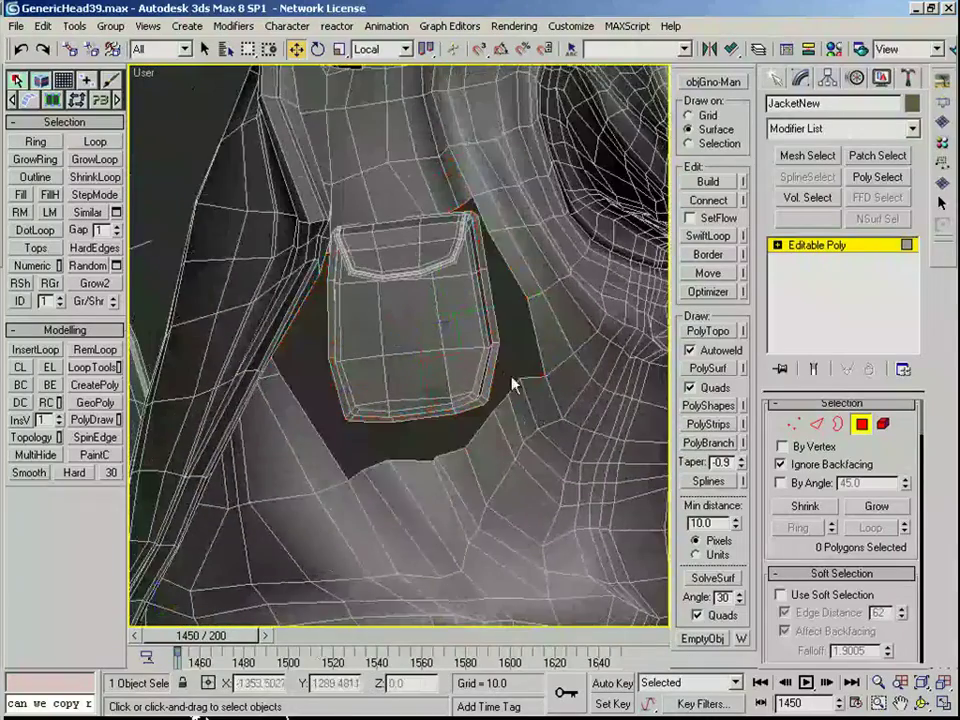
Step: Select the jacket body and pocket elements and hide all unselected polygons
scroll(512, 384, down, 3)
alt+middle_drag(512, 384, 472, 429)
click(884, 425)
click(497, 440)
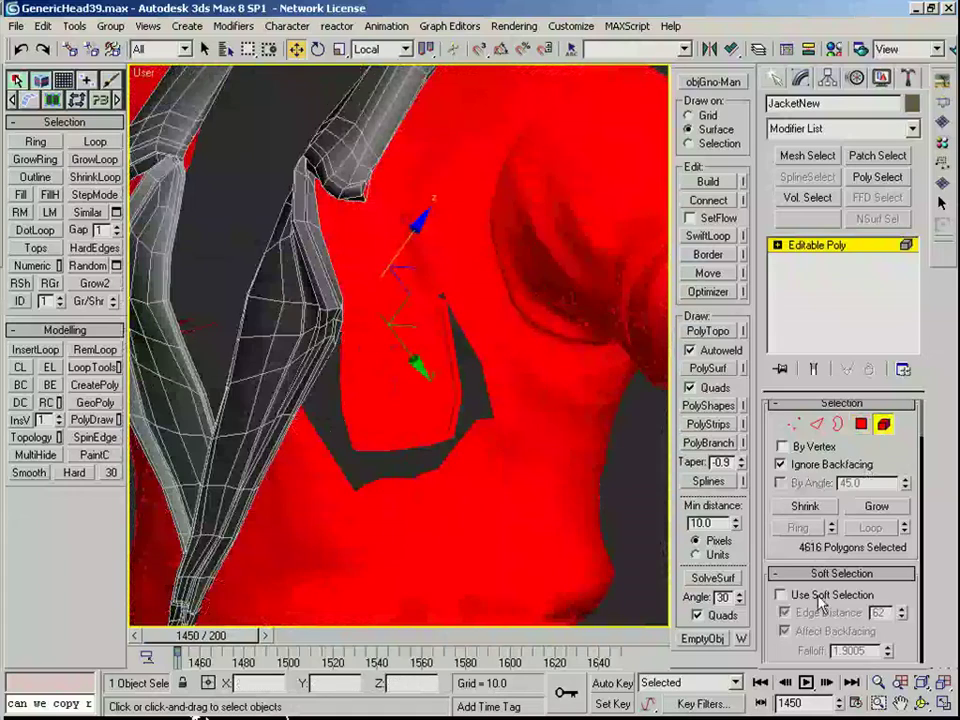
scroll(820, 600, down, 10)
scroll(840, 542, down, 6)
click(840, 619)
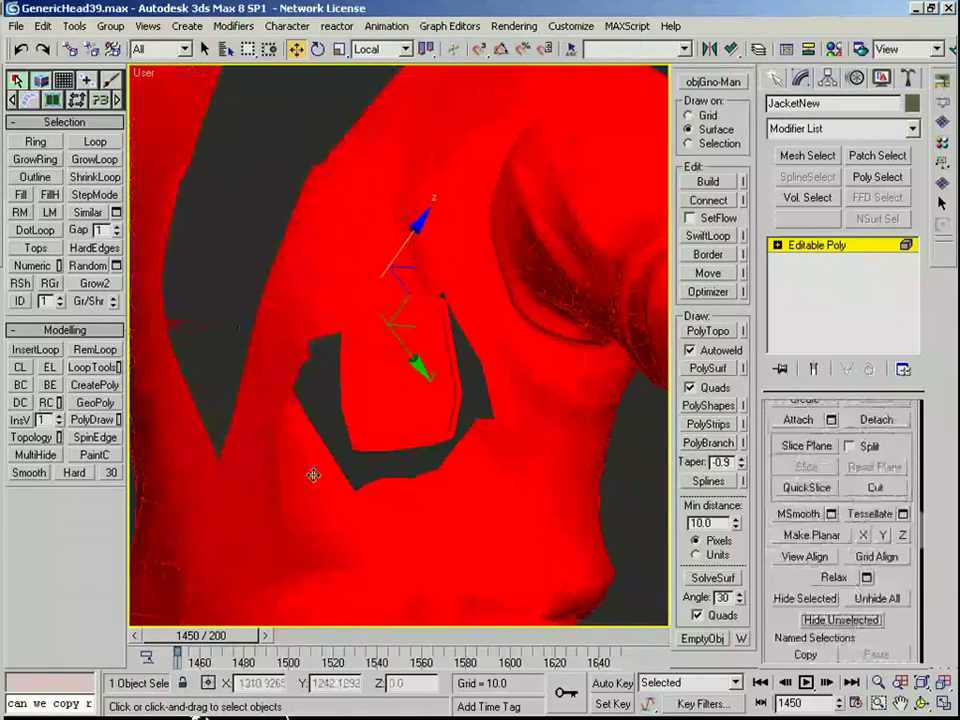
Step: Scale the pocket element and move it into position over the hole in the jacket
scroll(390, 416, up, 3)
click(390, 416)
key(r)
drag(405, 394, 409, 373)
key(w)
alt+right_click(404, 432)
click(429, 351)
drag(403, 325, 395, 349)
Step: Move individual vertices on the hole's border in screen coordinates so the opening fits around the pocket
key(1)
click(262, 425)
alt+middle_drag(262, 425, 273, 450)
click(270, 418)
alt+right_click(258, 410)
click(287, 360)
scroll(305, 378, up, 2)
drag(290, 408, 312, 407)
scroll(312, 407, up, 3)
click(267, 447)
drag(272, 449, 289, 409)
drag(393, 425, 387, 395)
Step: Adjust the hole's vertex near the pocket's upper-right corner and target weld it to the pocket corner
scroll(387, 395, down, 2)
alt+middle_drag(455, 397, 469, 409)
scroll(480, 400, up, 2)
right_click(488, 354)
alt+middle_drag(410, 396, 341, 394)
click(489, 361)
drag(489, 362, 497, 356)
right_click(497, 355)
click(470, 484)
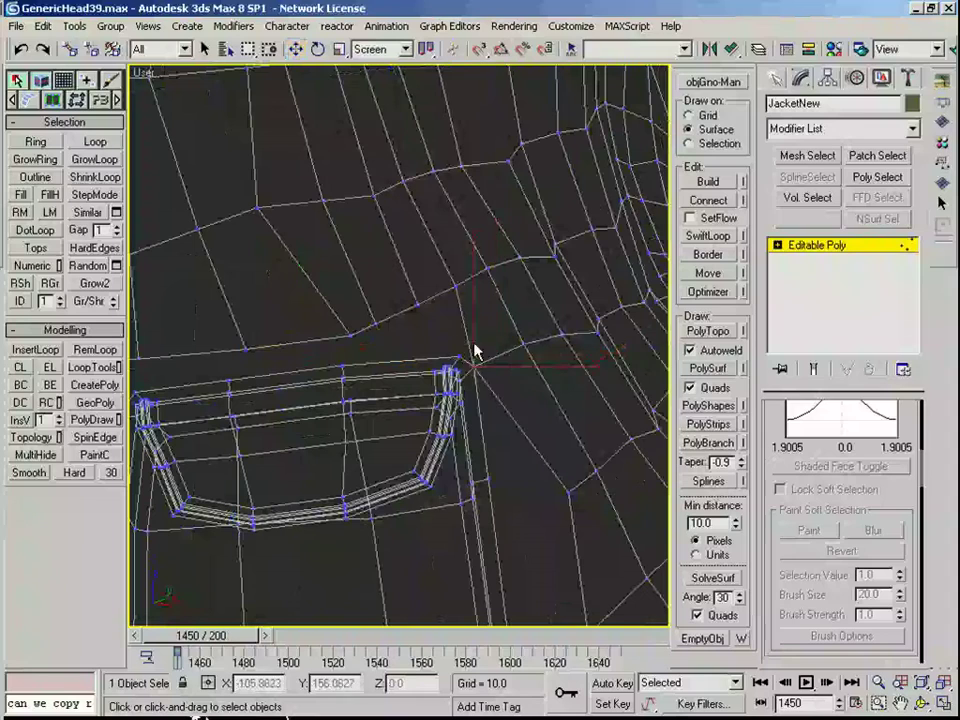
click(708, 256)
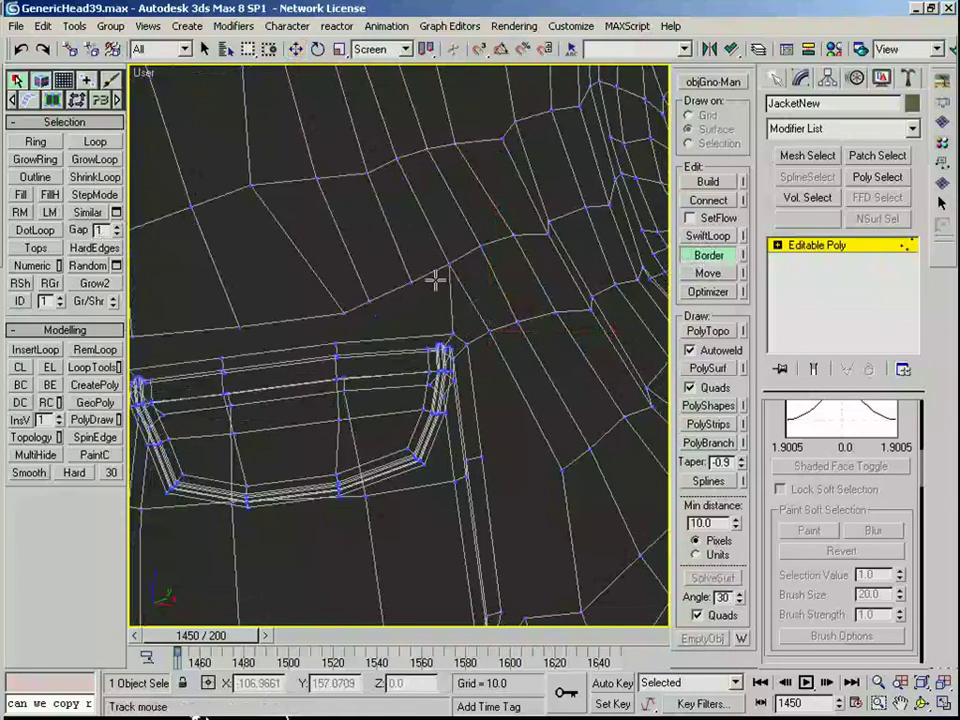
Step: Insert a vertical edge loop through the right part of the pocket and its flap using an edge ring
scroll(435, 280, down, 2)
key(r)
key(2)
click(416, 349)
middle_drag(479, 431, 396, 395)
key(alt+r)
scroll(384, 291, up, 2)
mouse_move(384, 291)
alt+middle_down()
mouse_move(403, 345)
mouse_move(382, 368)
mouse_move(345, 370)
mouse_move(437, 315)
alt+middle_up()
key(F3)
scroll(400, 325, up, 3)
scroll(425, 330, down, 3)
Step: Insert a vertical edge loop through the left part of the pocket by connecting its edge ring
click(257, 334)
key(alt+r)
scroll(226, 294, up, 2)
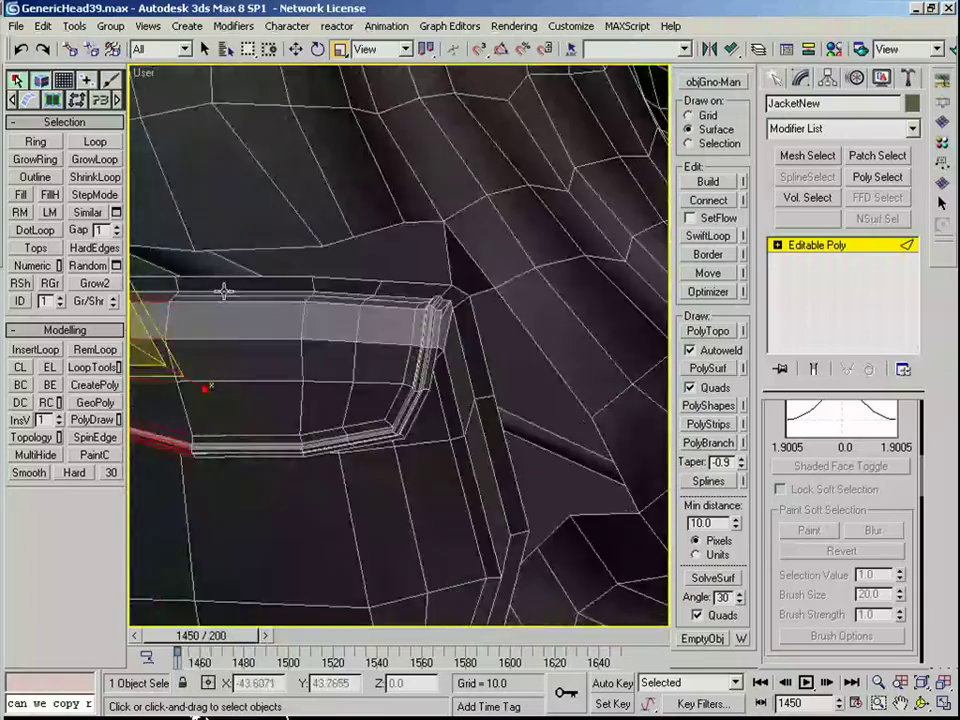
middle_drag(224, 291, 422, 348)
scroll(347, 370, up, 3)
scroll(315, 356, down, 2)
scroll(315, 356, down, 2)
alt+middle_drag(350, 530, 378, 330)
key(ctrl+shift+e)
Step: Insert a horizontal edge loop across the pocket body by connecting its vertical edge ring
click(355, 432)
key(alt+r)
key(ctrl+shift+e)
scroll(462, 332, up, 2)
middle_drag(462, 332, 471, 413)
scroll(471, 413, up, 1)
Step: Bridge the gap between the hole's upper border and the pocket's top edge with new polygons
key(1)
middle_drag(571, 410, 468, 365)
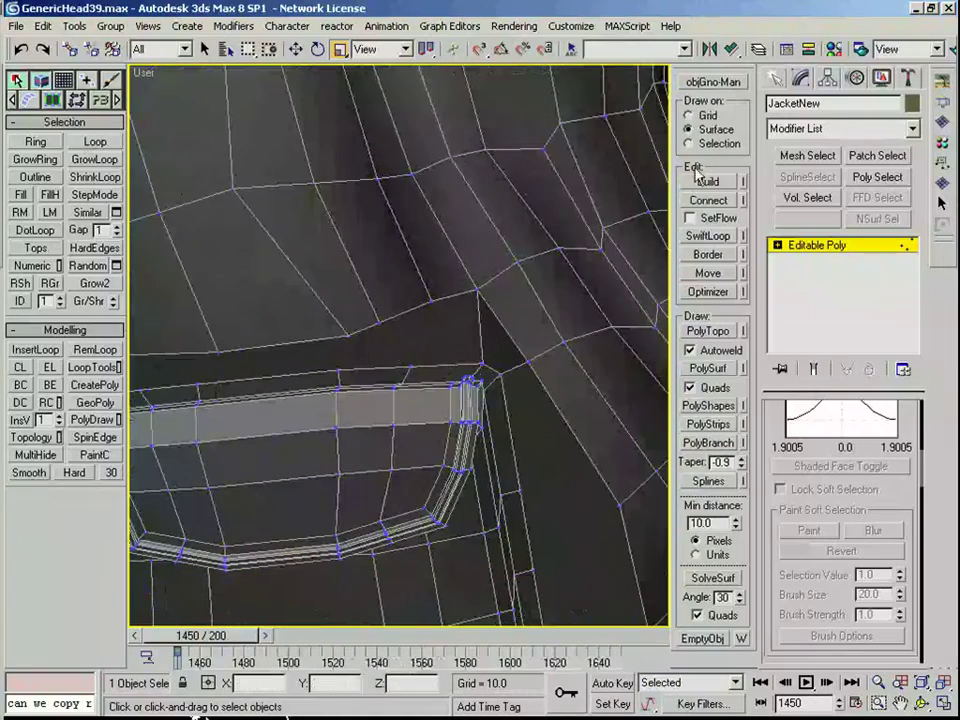
middle_drag(413, 297, 461, 272)
drag(491, 245, 466, 254)
drag(390, 253, 309, 311)
middle_drag(305, 304, 360, 356)
scroll(313, 283, down, 3)
scroll(360, 356, up, 2)
Step: Target weld the hole's border vertices to the pocket's lower-right corner vertices
key(r)
click(440, 440)
key(w)
middle_drag(565, 450, 401, 349)
right_click(380, 342)
click(360, 469)
scroll(380, 355, up, 2)
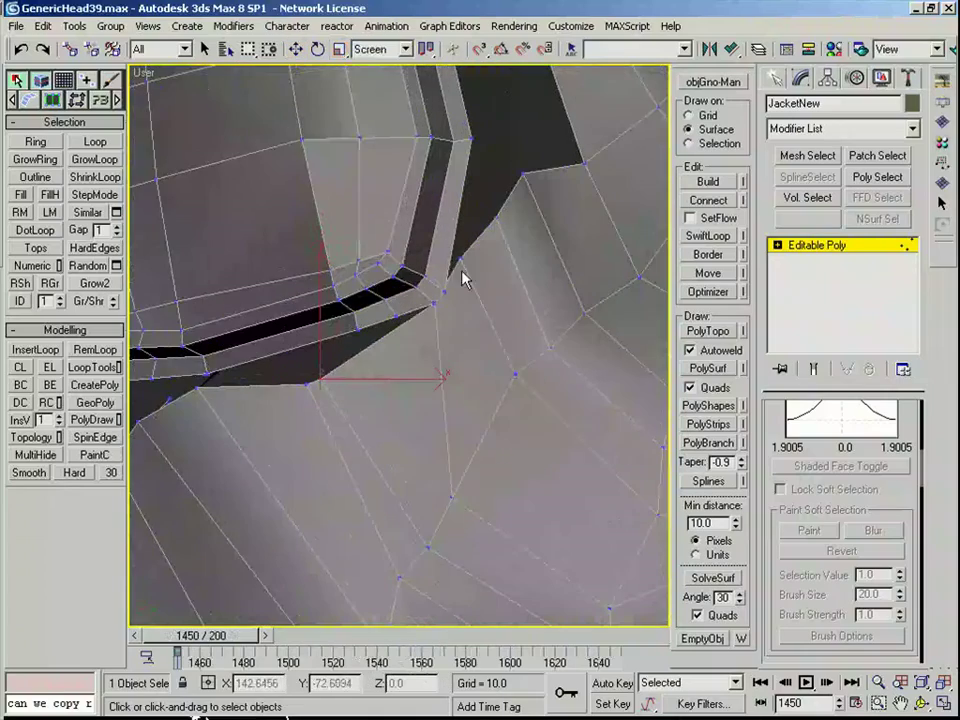
click(435, 302)
scroll(455, 305, down, 3)
alt+middle_drag(463, 309, 414, 352)
click(396, 306)
scroll(394, 308, down, 2)
alt+middle_drag(394, 310, 391, 384)
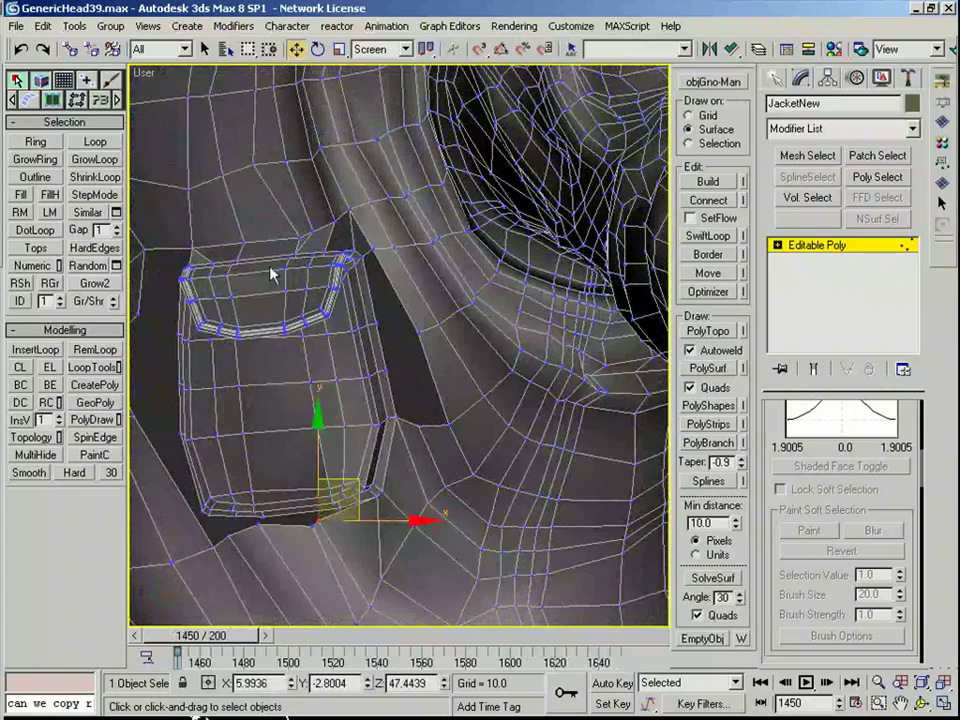
Step: Bridge the gap between the pocket's right side and the jacket with the Border tool
click(712, 256)
scroll(365, 300, up, 1)
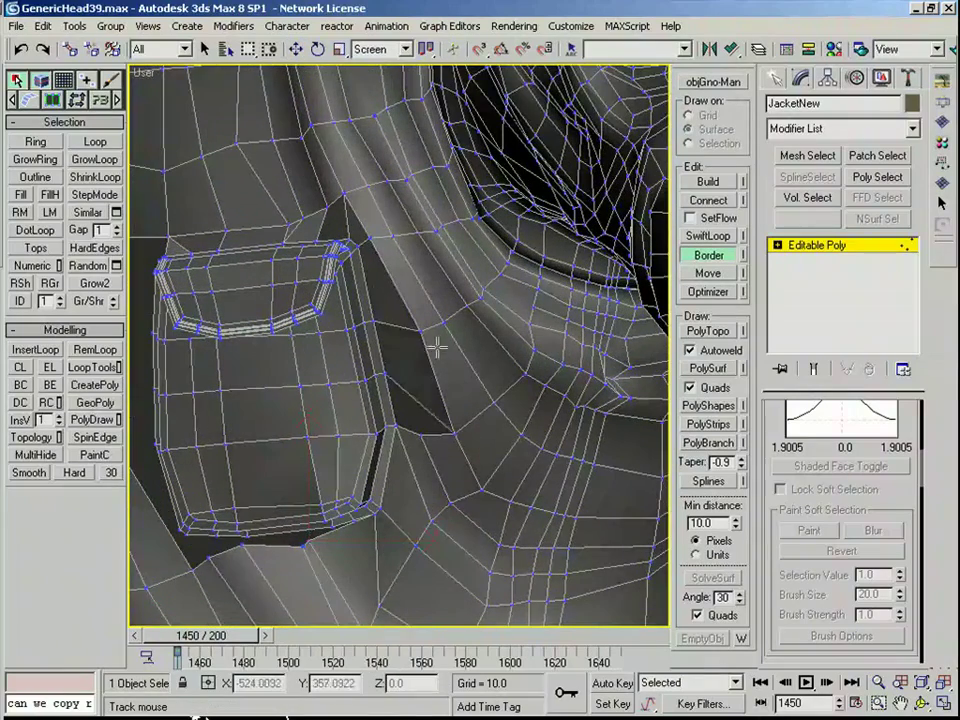
scroll(437, 347, up, 2)
scroll(426, 416, down, 3)
alt+middle_drag(426, 416, 437, 435)
scroll(400, 400, up, 2)
middle_drag(368, 347, 360, 374)
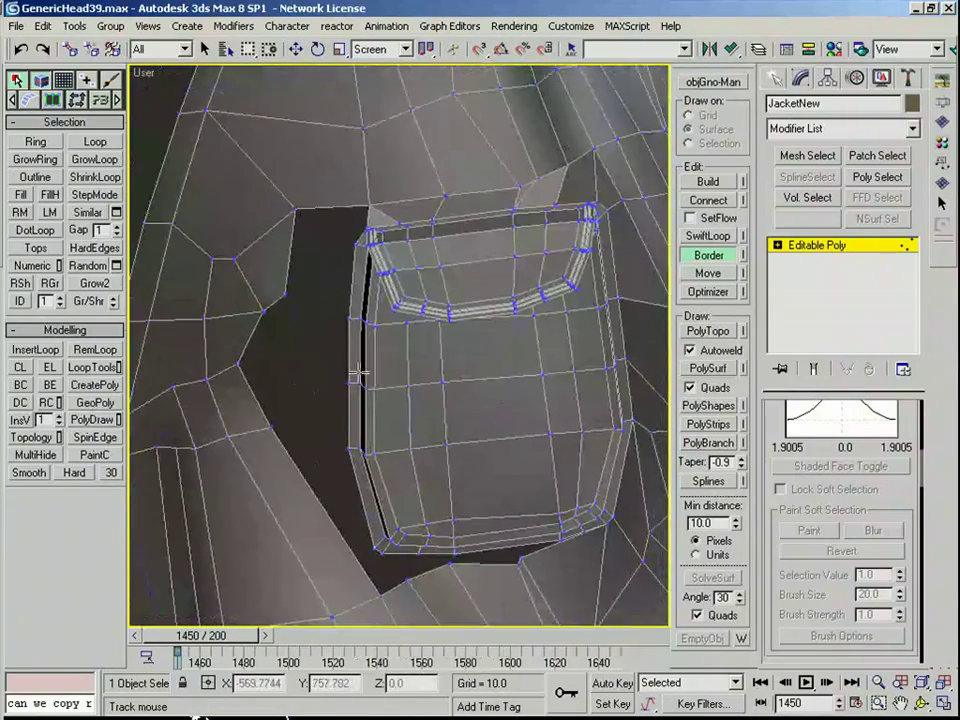
middle_drag(281, 255, 298, 320)
drag(349, 303, 322, 280)
scroll(315, 285, up, 3)
key(ctrl+z)
Step: Bridge the upper part of the gap along the pocket's left side with the Border tool
middle_drag(293, 288, 356, 398)
drag(366, 380, 311, 327)
middle_drag(281, 378, 297, 324)
drag(229, 353, 384, 440)
scroll(318, 432, down, 2)
middle_drag(318, 432, 333, 292)
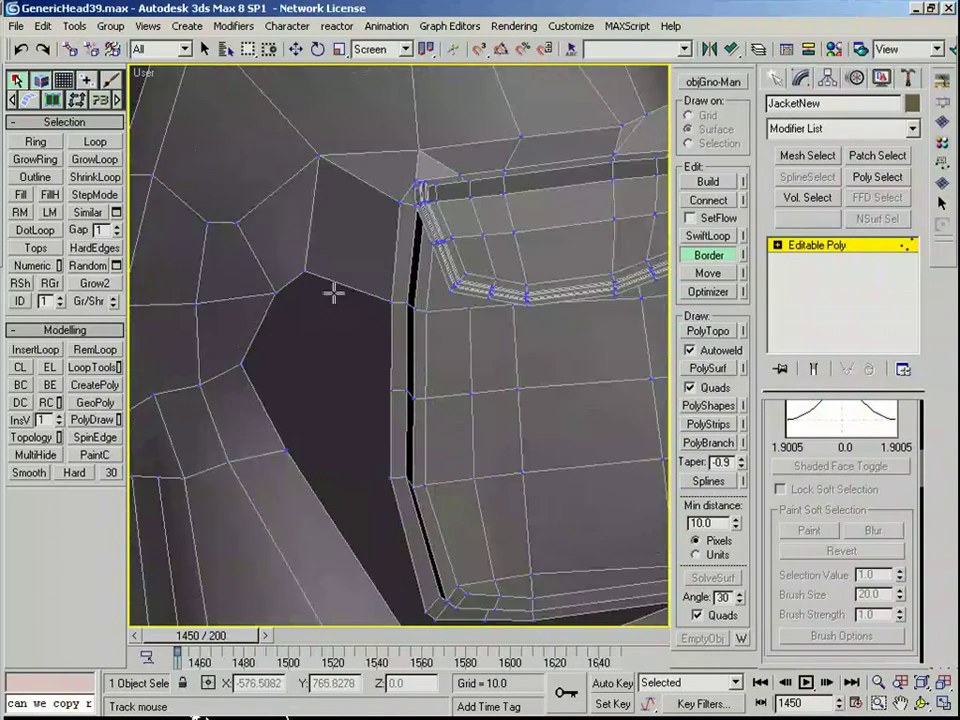
Step: Target weld the hole's border vertices to the vertices at the pocket's lower-left corner
middle_drag(329, 357, 333, 307)
scroll(375, 555, up, 2)
middle_drag(375, 555, 325, 365)
right_click(425, 463)
right_click(410, 467)
click(376, 592)
click(397, 370)
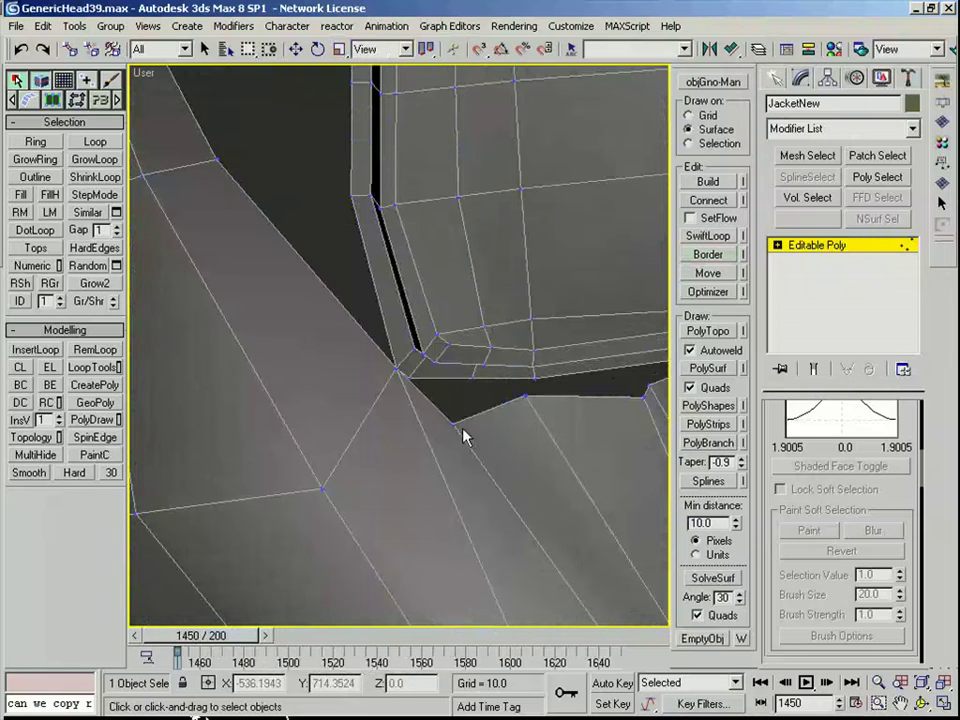
click(410, 375)
Step: Target weld the hole's lower border vertices to the pocket's bottom edge and undo the last weld
scroll(507, 400, down, 1)
middle_drag(507, 400, 392, 405)
click(346, 378)
middle_drag(506, 395, 418, 402)
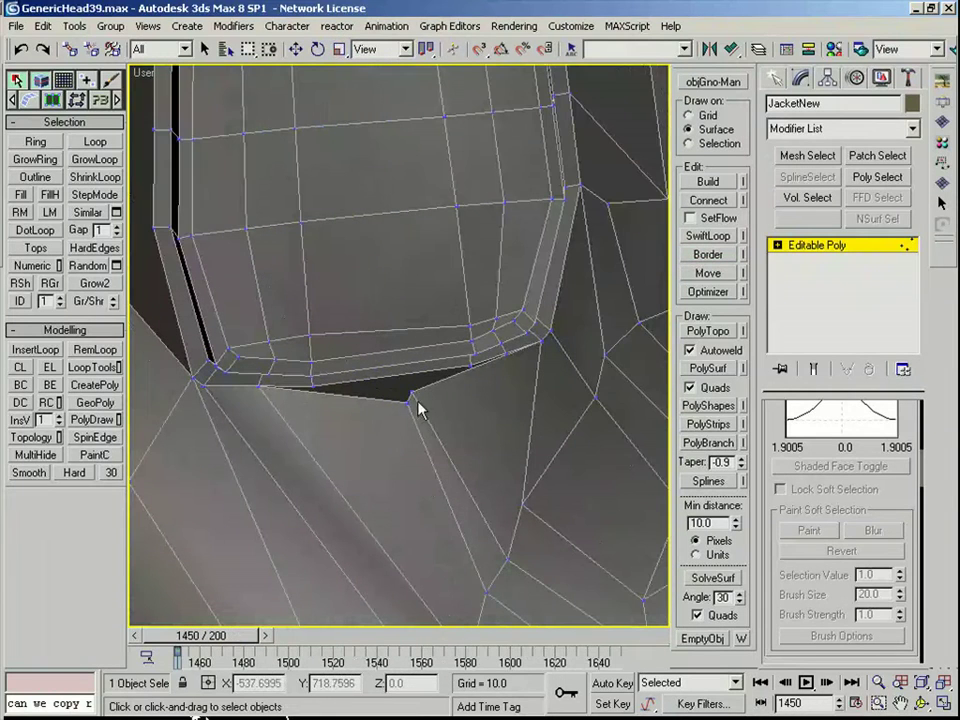
click(468, 371)
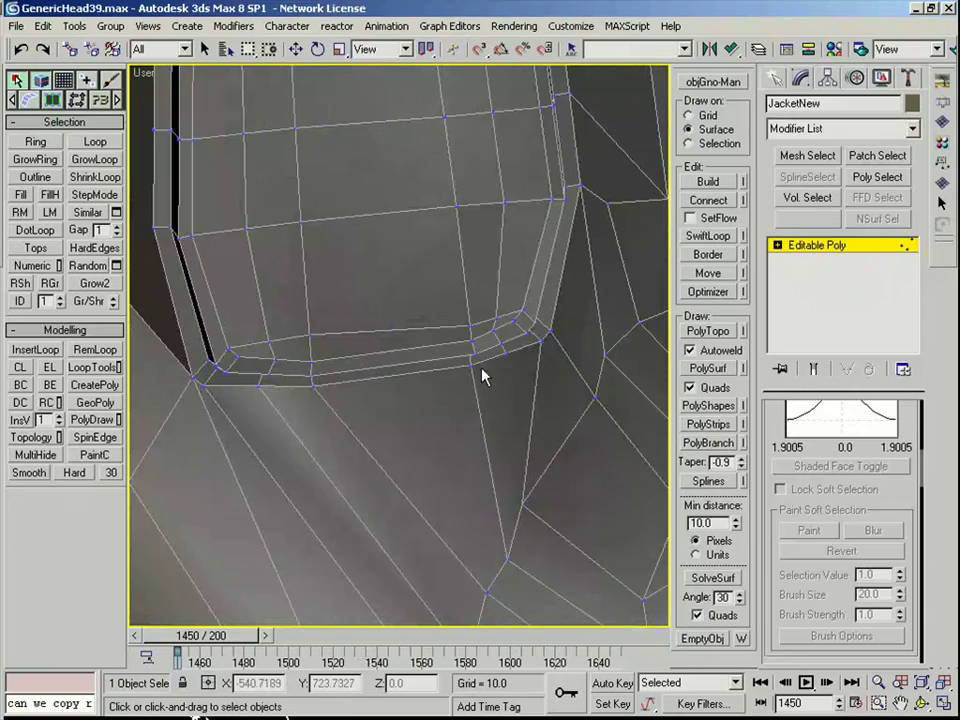
key(ctrl+z)
Step: Select the vertical edge loop running through the right part of the pocket body with the Move tool active
scroll(482, 368, up, 1)
middle_drag(482, 368, 384, 378)
alt+middle_drag(312, 380, 360, 370)
scroll(393, 337, down, 2)
click(379, 332)
key(alt+l)
alt+middle_drag(376, 316, 345, 306)
key(w)
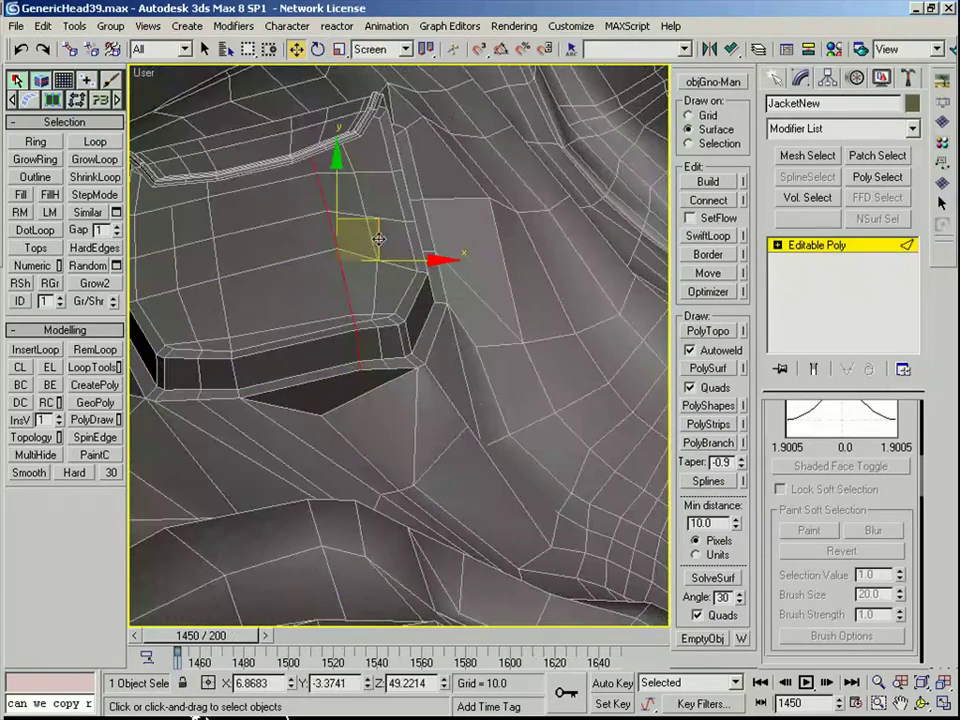
Step: Target weld the loose border vertex below the pocket to the matching vertex on the pocket's bottom edge
alt+middle_drag(358, 384, 290, 533)
right_click(314, 424)
click(288, 551)
click(353, 373)
alt+middle_drag(353, 373, 407, 377)
Step: Select jacket edges below the pocket's lower-right corner and add an edge running to the hole's border
key(2)
scroll(356, 408, down, 4)
scroll(407, 377, up, 2)
middle_drag(366, 436, 464, 414)
scroll(332, 401, up, 2)
click(343, 508)
scroll(343, 508, down, 8)
scroll(440, 425, up, 2)
click(257, 476)
right_click(257, 477)
click(228, 370)
Step: Target weld the loose border vertex near the pocket's lower-right corner to the adjacent vertex on the pocket's bottom edge
alt+middle_drag(513, 466, 424, 446)
scroll(424, 446, up, 5)
click(364, 433)
alt+middle_drag(364, 433, 326, 411)
right_click(311, 453)
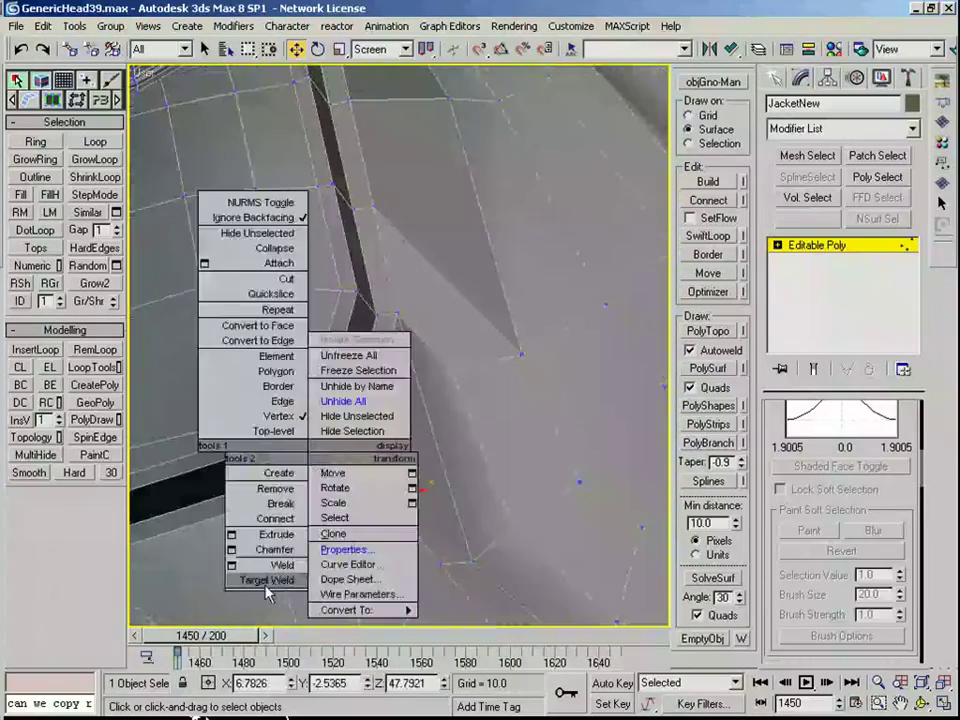
click(267, 583)
scroll(310, 488, up, 3)
key(w)
drag(245, 587, 250, 578)
right_click(285, 543)
click(245, 673)
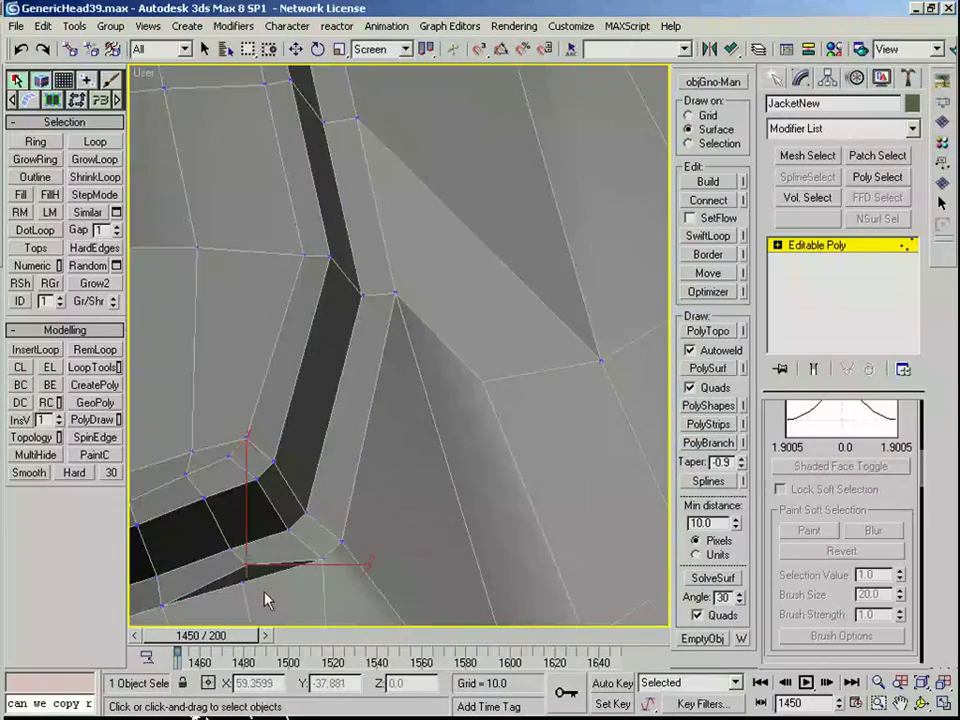
Step: Target weld the jacket hole's border vertex beside the pocket to the matching vertex on the pocket's left border
scroll(265, 594, down, 2)
scroll(300, 508, down, 4)
alt+middle_drag(309, 507, 388, 512)
scroll(330, 490, up, 1)
click(199, 440)
click(277, 460)
middle_drag(271, 459, 336, 490)
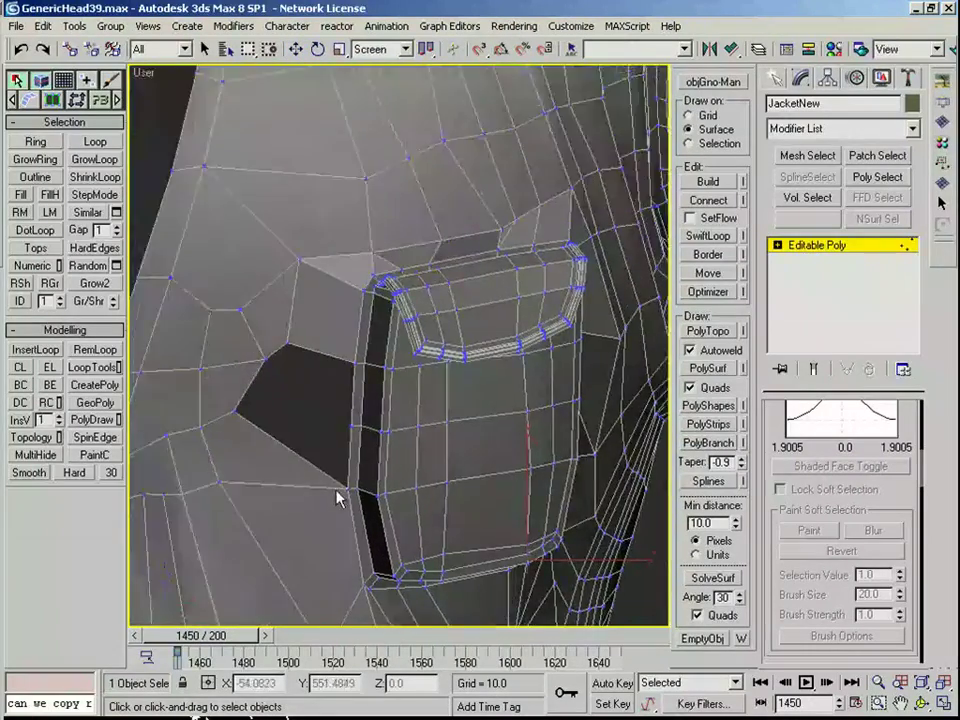
Step: Close the remaining open hole in the jacket beside the pocket's left border with new polygons
middle_drag(351, 426, 351, 476)
right_click(352, 444)
key(2)
click(352, 444)
ctrl+click(274, 399)
right_click(269, 394)
click(252, 279)
alt+middle_drag(313, 411, 293, 390)
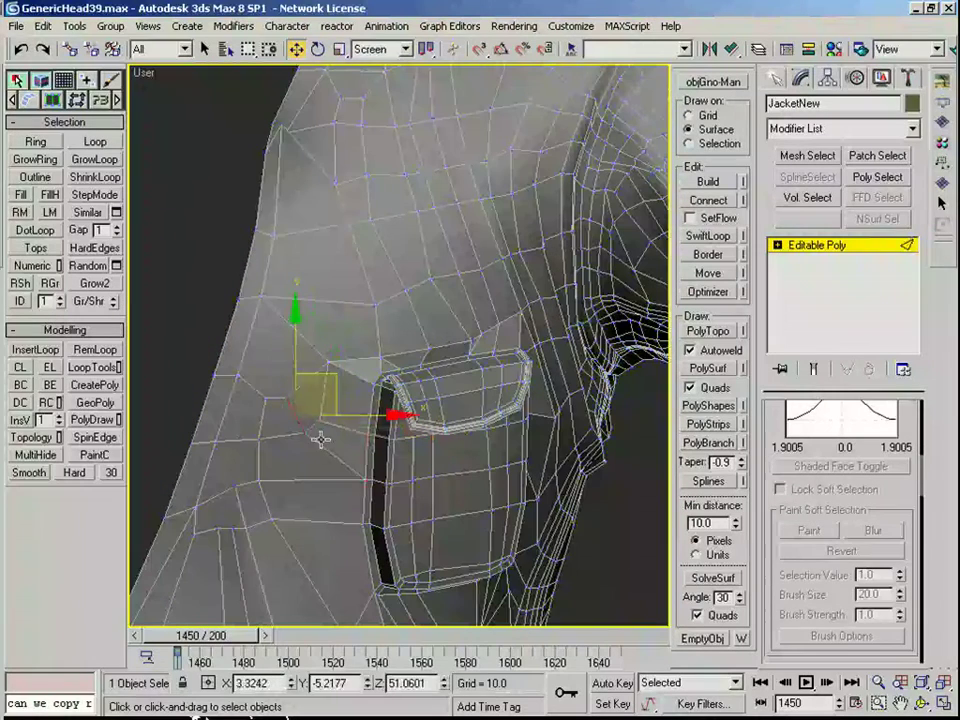
Step: Reroute the jacket edges beside the pocket's upper-left corner by connecting pairs of vertices and removing the redundant edges
click(306, 433)
ctrl+click(265, 397)
key(ctrl+shift+e)
key(2)
click(292, 382)
scroll(287, 390, up, 3)
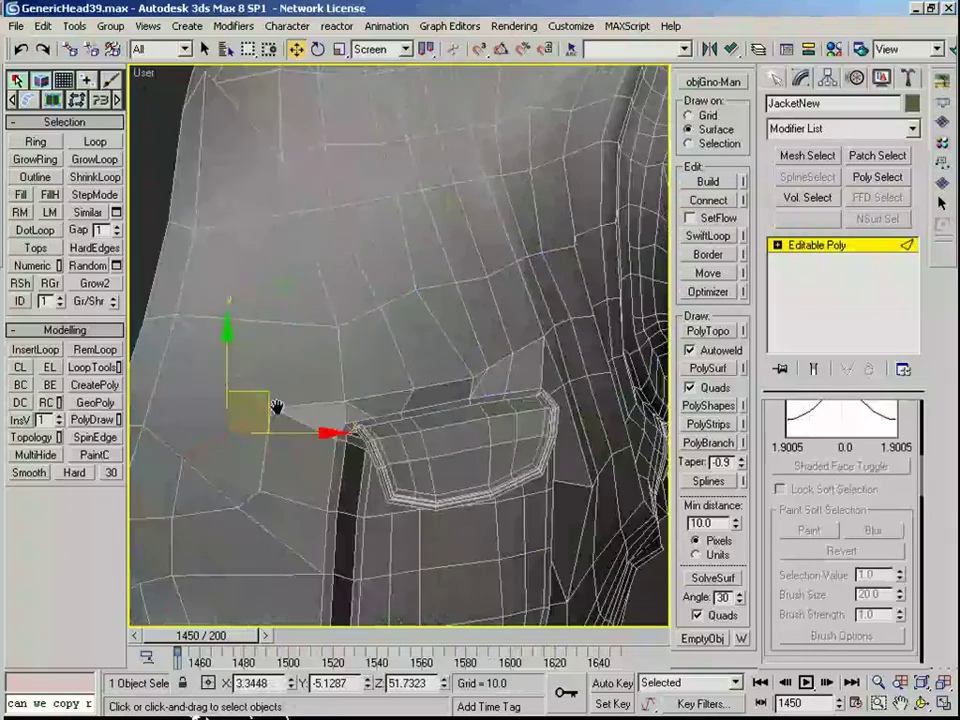
key(BackSpace)
middle_drag(199, 494, 249, 450)
ctrl+click(232, 414)
key(ctrl+shift+e)
key(2)
click(263, 440)
key(BackSpace)
Step: Cut a new edge line across the jacket from the pocket's upper-left side to above the flap and remove the leftover edge
right_click(237, 411)
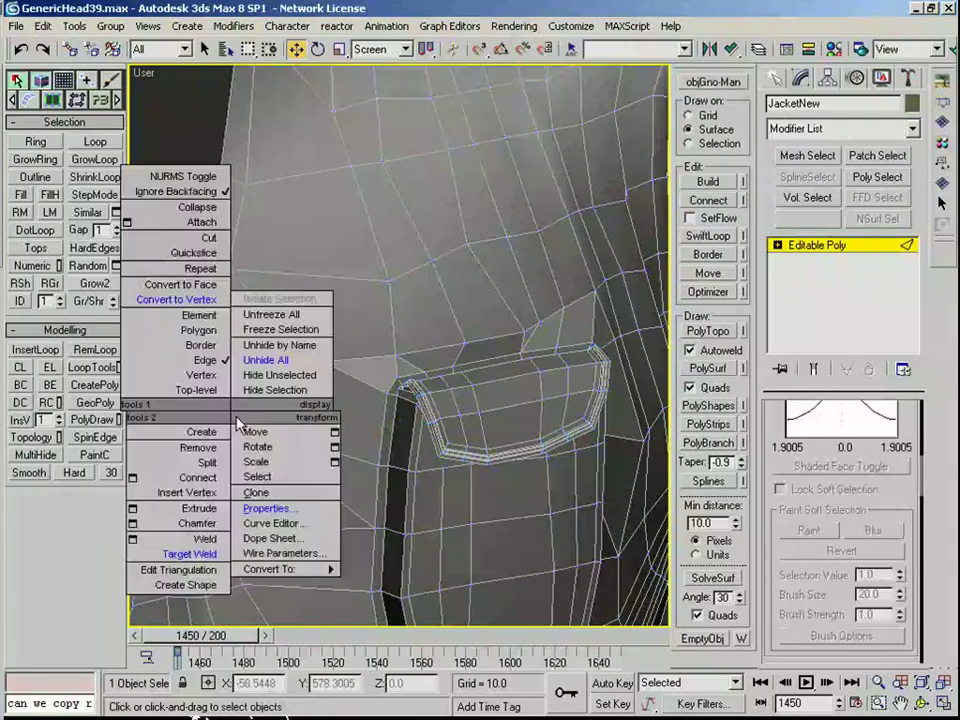
click(212, 238)
middle_drag(238, 287, 183, 302)
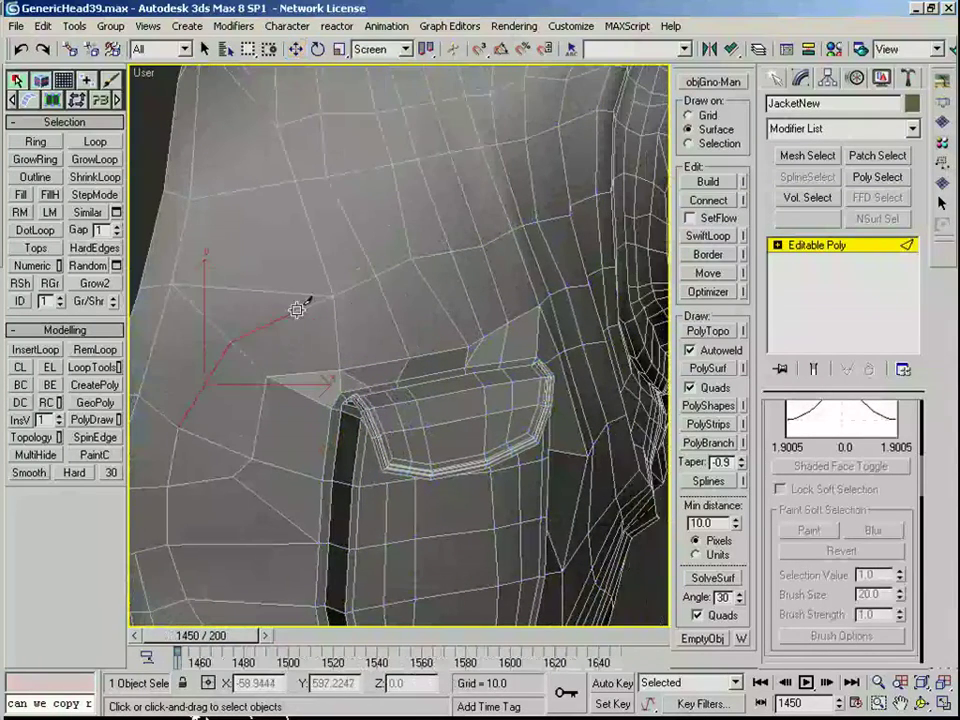
click(468, 293)
alt+middle_drag(468, 293, 383, 342)
right_click(383, 342)
key(BackSpace)
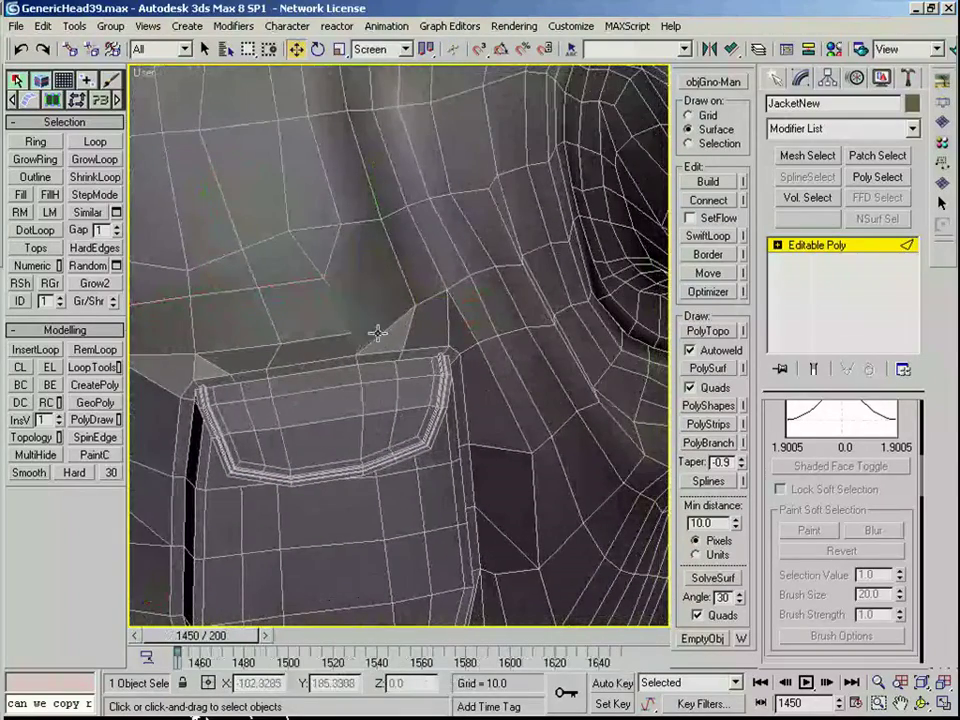
Step: Connect two jacket vertices above the flap's right end in wireframe display and remove the redundant edge beside them
key(F3)
click(362, 328)
ctrl+click(416, 304)
key(ctrl+shift+e)
key(2)
click(382, 331)
mouse_move(382, 331)
middle_down()
mouse_move(389, 353)
mouse_move(392, 342)
middle_up()
key(BackSpace)
Step: Cut an additional edge in the jacket above the flap's right end and reposition the nearby vertex
right_click(392, 342)
click(365, 162)
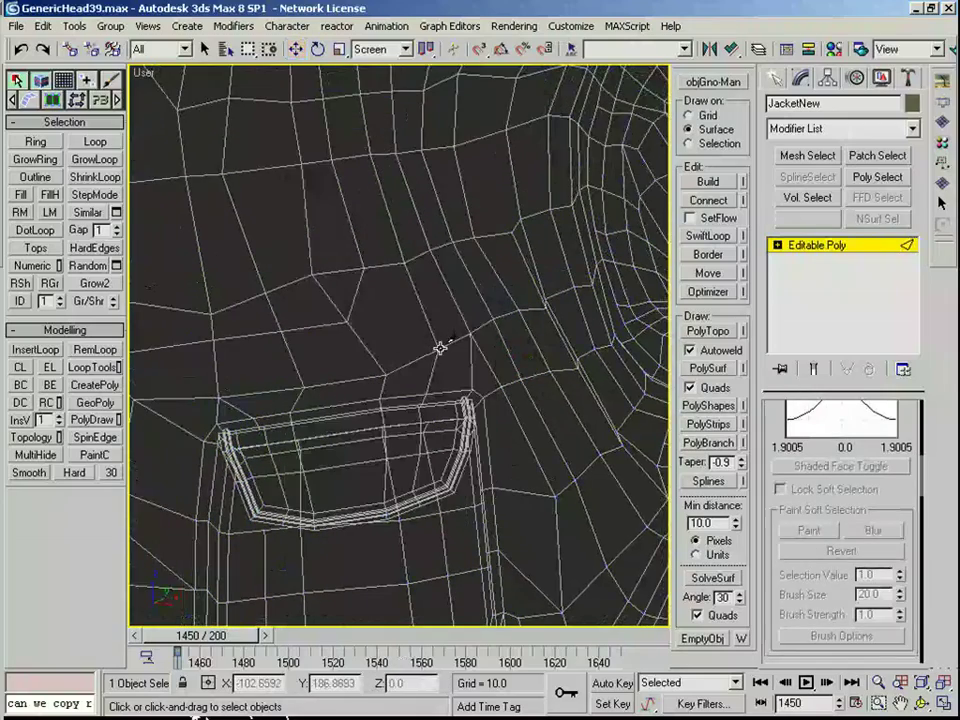
scroll(355, 325, down, 2)
key(1)
click(375, 315)
drag(407, 306, 416, 319)
key(F3)
mouse_move(375, 358)
middle_down()
mouse_move(345, 325)
mouse_move(336, 287)
mouse_move(349, 285)
middle_up()
Step: Select the jacket polygons above the pocket flap and shift them slightly
key(4)
click(313, 296)
ctrl+click(284, 300)
ctrl+click(240, 300)
alt+click(244, 313)
drag(349, 285, 342, 288)
alt+middle_drag(342, 288, 384, 271)
Step: Smooth the jacket mesh's shading and check the pocket with the edge display hidden
click(817, 245)
key(F4)
middle_drag(537, 416, 497, 343)
click(560, 370)
click(506, 431)
click(24, 473)
mouse_move(488, 362)
alt+middle_down()
mouse_move(427, 386)
mouse_move(484, 388)
mouse_move(549, 316)
mouse_move(518, 266)
alt+middle_up()
key(F4)
Step: Paste the Shell and TurboSmooth modifiers onto the jacket and examine the smoothed pocket with and without edges shown
right_click(866, 244)
click(788, 353)
key(F4)
key(f)
key(z)
scroll(465, 358, up, 5)
key(F4)
scroll(484, 388, up, 4)
Step: Return to the Editable Poly level and move an edge on the pocket's body to adjust its bulge
click(815, 276)
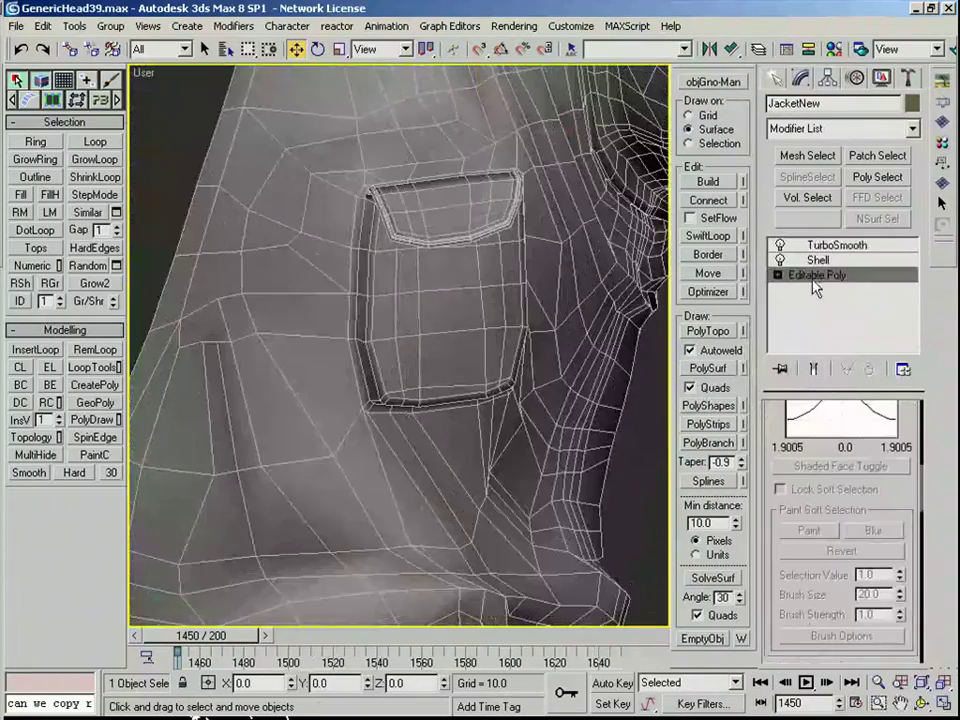
key(2)
click(418, 317)
alt+middle_drag(418, 317, 470, 308)
drag(465, 304, 473, 302)
mouse_move(473, 302)
alt+middle_down()
mouse_move(371, 336)
mouse_move(375, 321)
mouse_move(480, 317)
alt+middle_up()
Step: Move polygons on the pocket's front below the flap to shape the pocket's volume
key(4)
click(375, 321)
drag(478, 318, 470, 318)
alt+middle_drag(470, 318, 435, 317)
drag(427, 291, 450, 298)
alt+middle_drag(450, 298, 445, 338)
click(443, 322)
key(w)
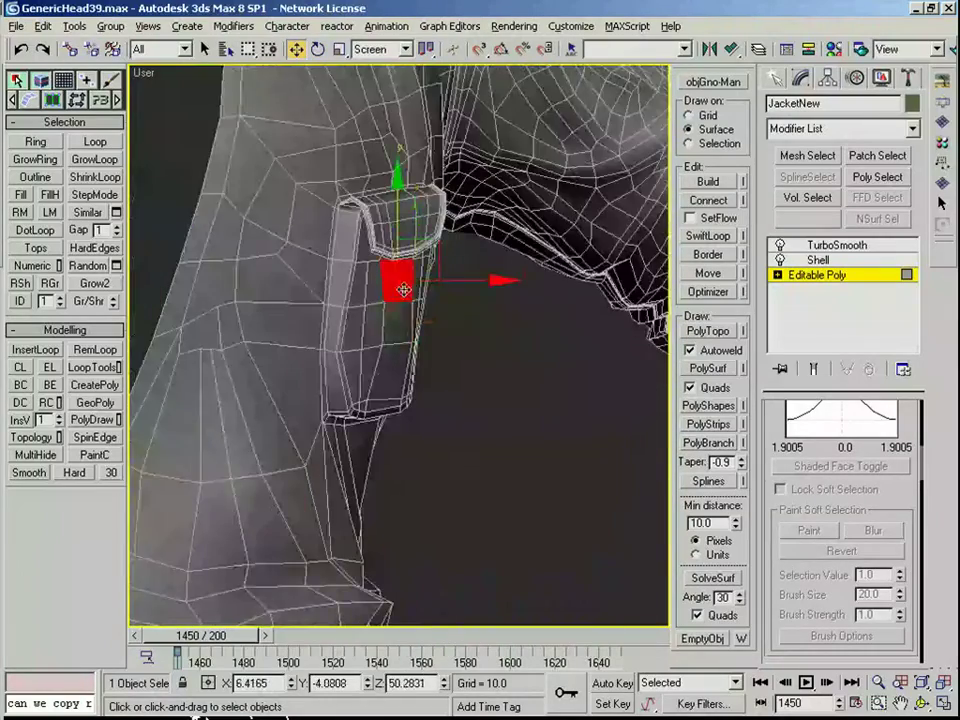
alt+middle_drag(403, 289, 447, 261)
drag(472, 279, 476, 276)
alt+middle_drag(476, 276, 394, 390)
Step: Reposition a polygon on the lower part of the pocket in small adjustments from several angles
click(392, 399)
drag(392, 399, 390, 416)
alt+middle_drag(390, 416, 386, 407)
drag(386, 407, 385, 415)
alt+middle_drag(385, 415, 425, 410)
drag(385, 409, 386, 421)
alt+middle_drag(386, 421, 300, 394)
Step: Convert the edge loop around the pocket's outer border to vertices and move them in the Local coordinate system
key(2)
alt+middle_drag(469, 385, 566, 382)
click(487, 320)
key(alt+l)
right_click(439, 322)
click(405, 214)
alt+right_click(344, 327)
click(368, 306)
scroll(372, 306, up, 3)
alt+middle_drag(372, 306, 446, 310)
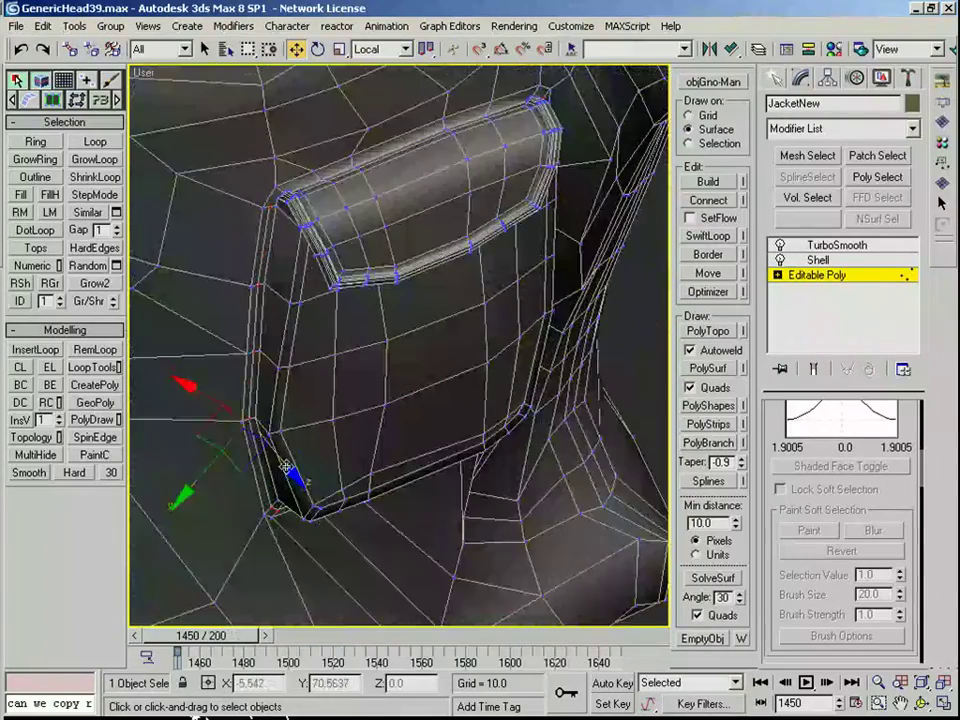
drag(290, 470, 286, 466)
Step: Chamfer the edge loop running around the pocket's outer border
key(2)
drag(840, 570, 866, 380)
click(799, 573)
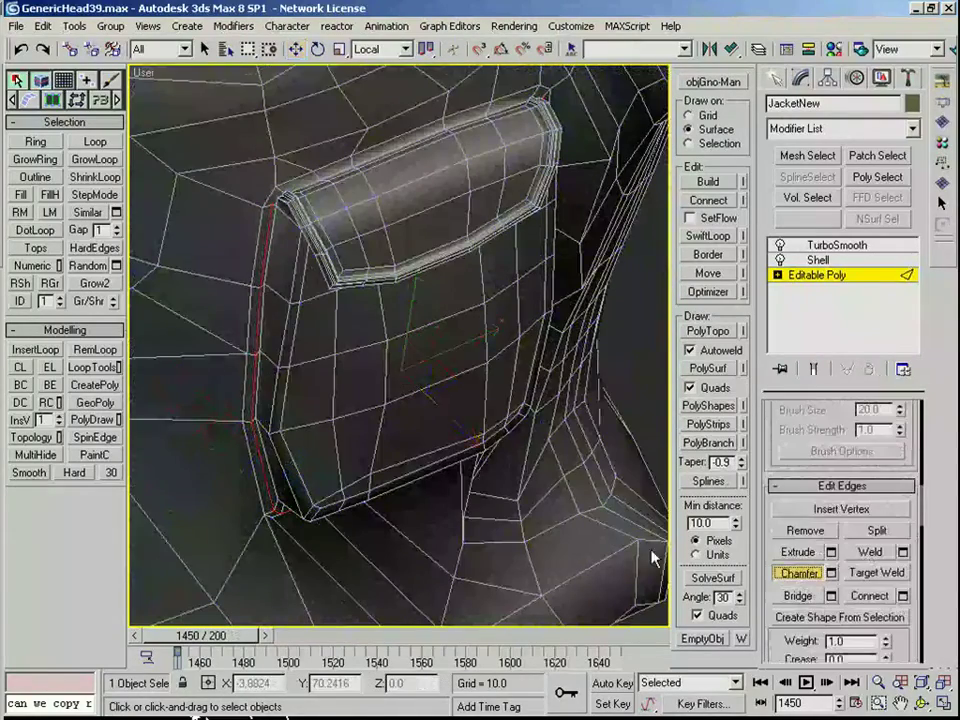
scroll(193, 400, up, 3)
key(w)
scroll(300, 375, down, 4)
Step: Examine the TurboSmooth result around the pocket's lower border and the jacket surface below it
click(836, 245)
key(F4)
scroll(424, 388, down, 3)
alt+middle_drag(424, 388, 493, 286)
scroll(493, 286, up, 3)
middle_drag(455, 250, 506, 208)
scroll(506, 208, up, 3)
key(F4)
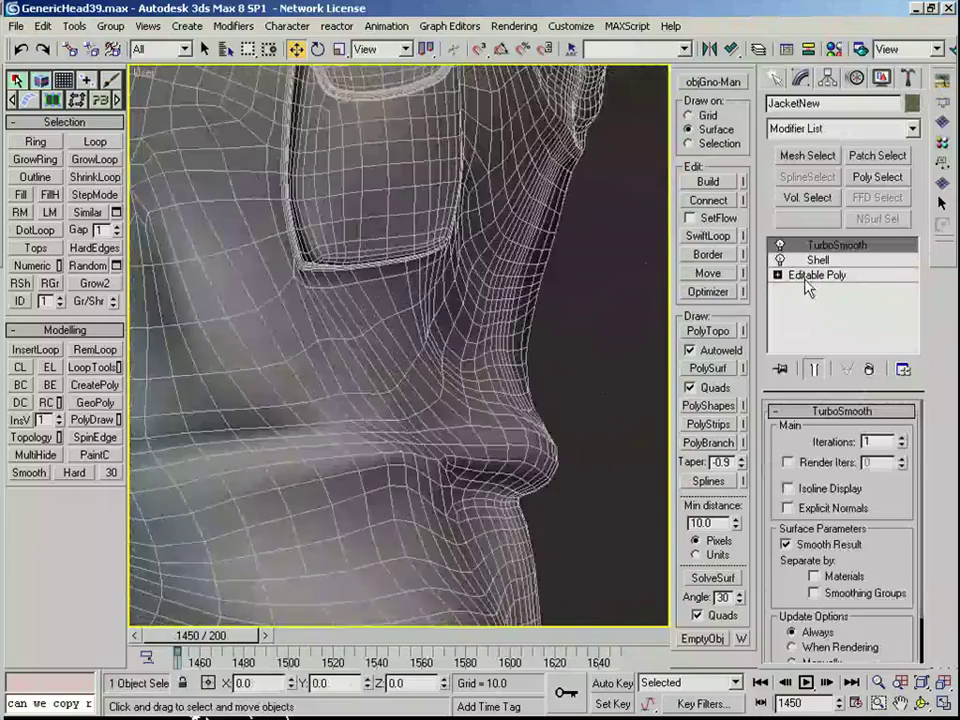
Step: Select the edges running across the jacket fold below the chest pocket in the base mesh
click(812, 276)
key(2)
click(369, 313)
alt+middle_drag(369, 313, 410, 330)
ctrl+click(433, 396)
alt+middle_drag(433, 396, 476, 465)
scroll(366, 418, up, 3)
scroll(467, 447, up, 3)
ctrl+click(446, 445)
scroll(400, 343, up, 3)
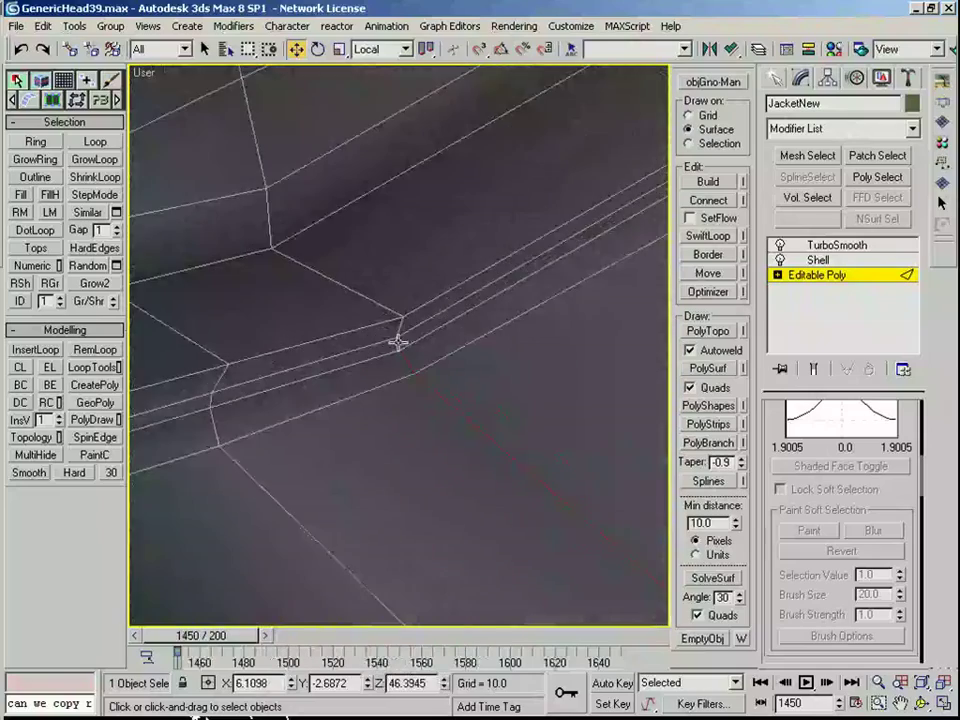
ctrl+click(395, 341)
scroll(395, 341, down, 4)
ctrl+click(505, 302)
middle_drag(620, 365, 603, 499)
ctrl+click(398, 298)
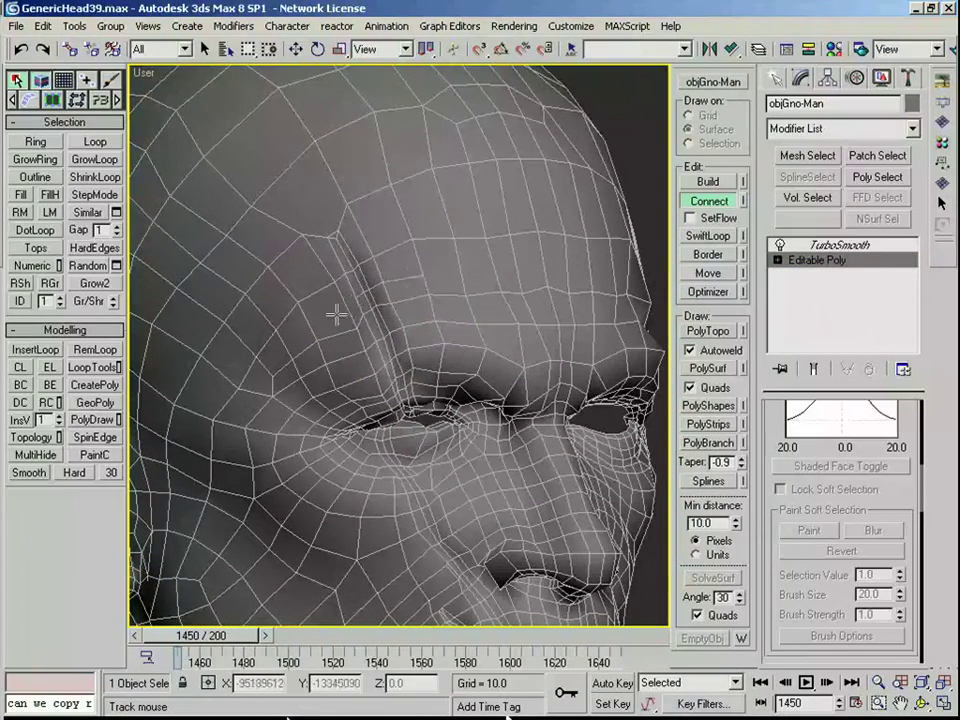
Step: Extend a new line of connected edges across the head's forehead from one temple to the other
ctrl+click(350, 315)
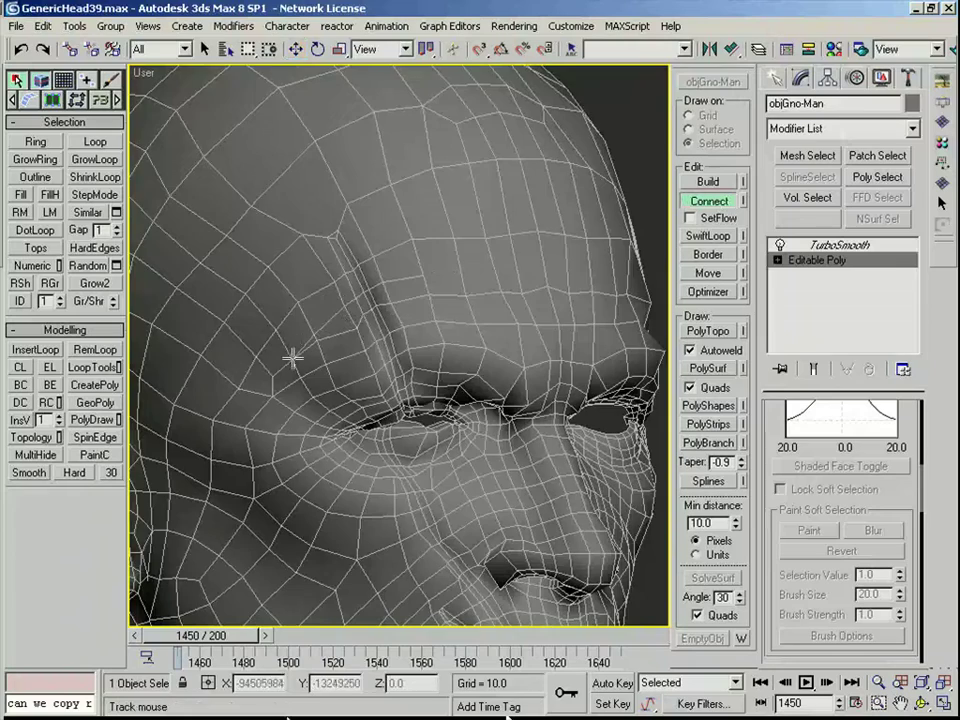
alt+middle_drag(293, 357, 352, 312)
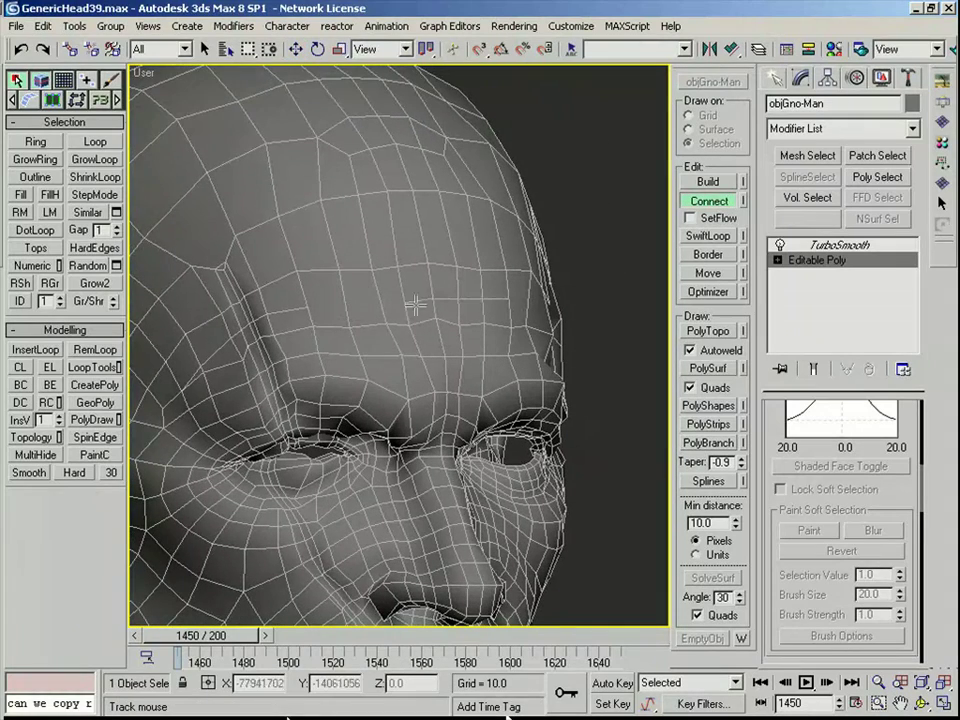
alt+middle_drag(335, 304, 445, 295)
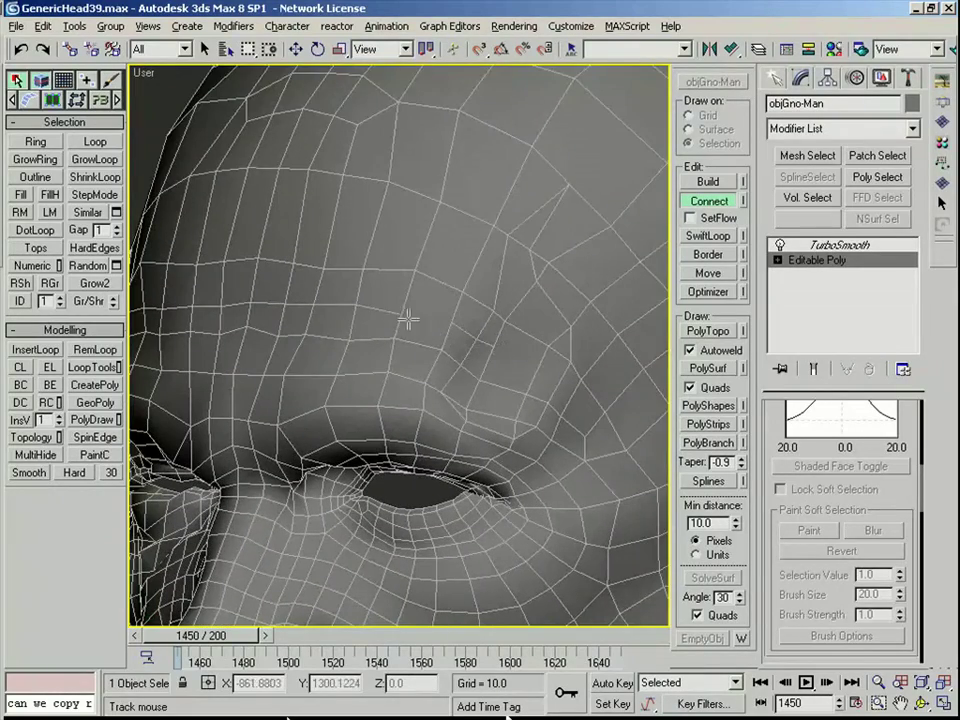
scroll(451, 316, down, 4)
alt+middle_drag(451, 316, 362, 298)
scroll(414, 317, up, 3)
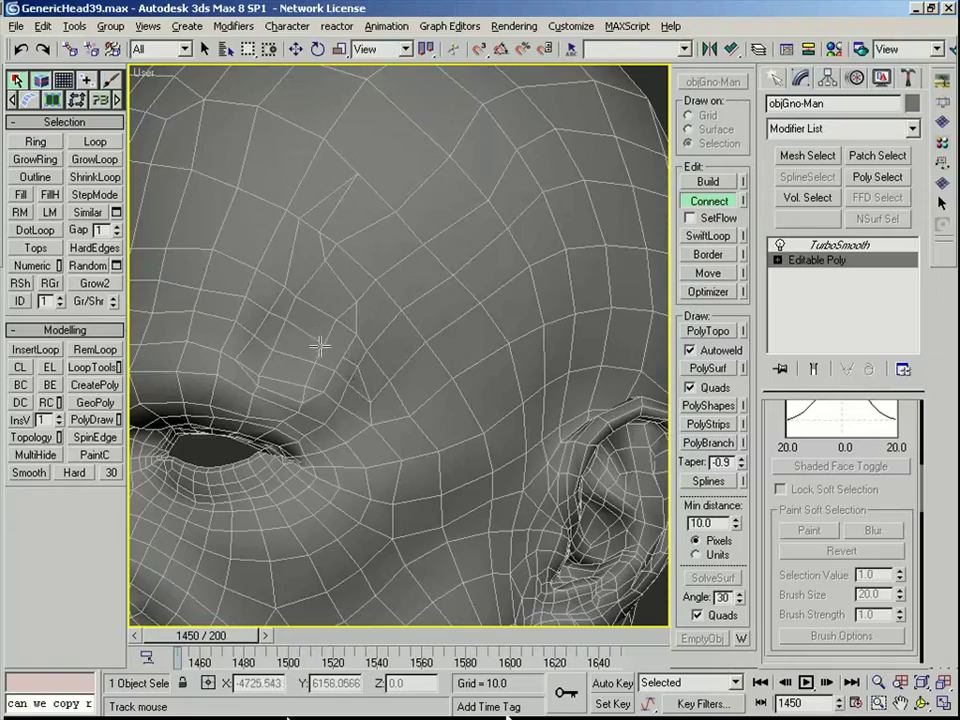
scroll(322, 354, down, 2)
right_click(323, 357)
Step: Select the whole edge loop running across the forehead above the brows
key(2)
click(342, 349)
key(alt+l)
alt+middle_drag(345, 349, 546, 256)
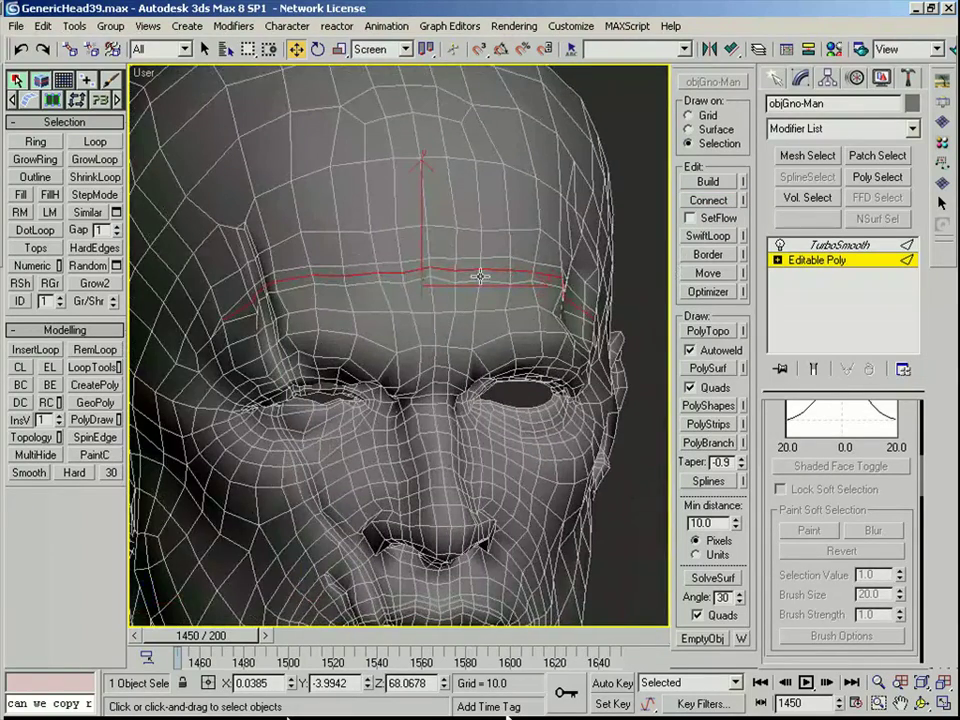
middle_drag(480, 277, 440, 316)
Step: Examine the TurboSmooth result on the forehead and brow with the edge display hidden
click(819, 259)
click(622, 294)
click(470, 325)
scroll(470, 325, down, 2)
alt+middle_drag(350, 345, 565, 298)
scroll(565, 298, up, 3)
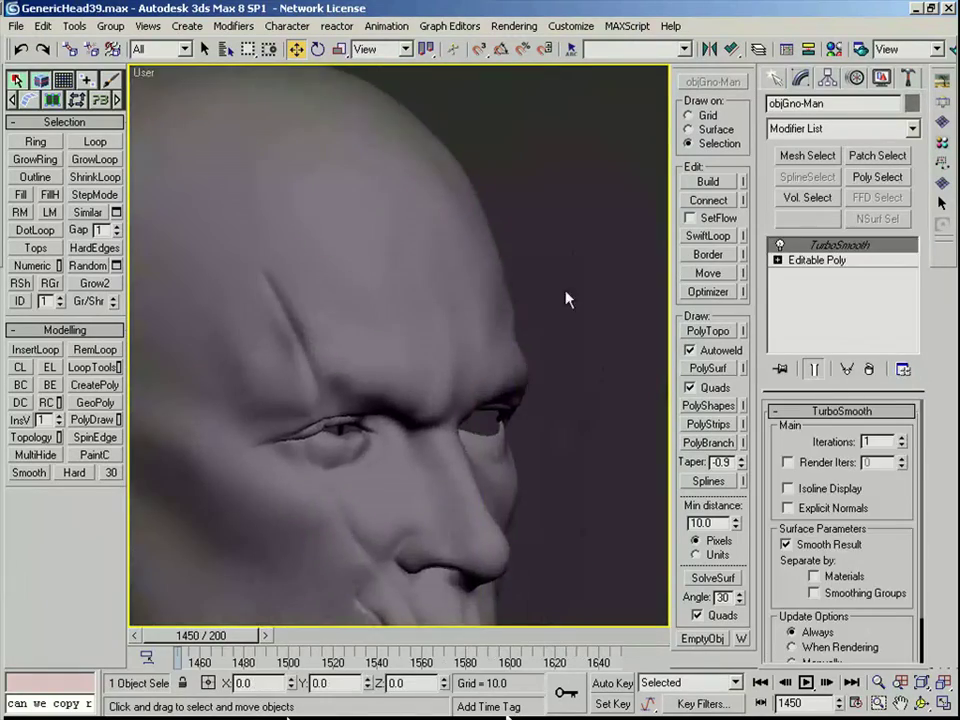
key(F4)
Step: Rotate the selected edges across the forehead in the base mesh
click(814, 261)
key(2)
alt+middle_drag(337, 425, 413, 402)
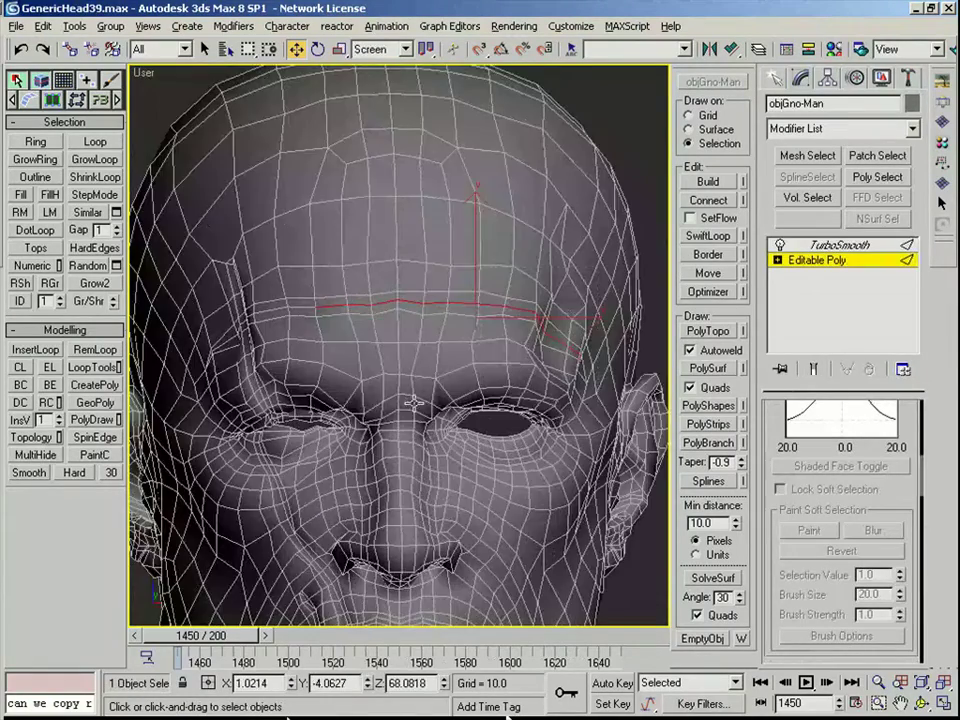
scroll(572, 415, up, 2)
alt+middle_drag(300, 342, 330, 304)
key(e)
drag(342, 318, 328, 268)
Step: Move the selected forehead polygons above the brow slightly outward in side view
key(4)
alt+middle_drag(328, 268, 375, 279)
key(w)
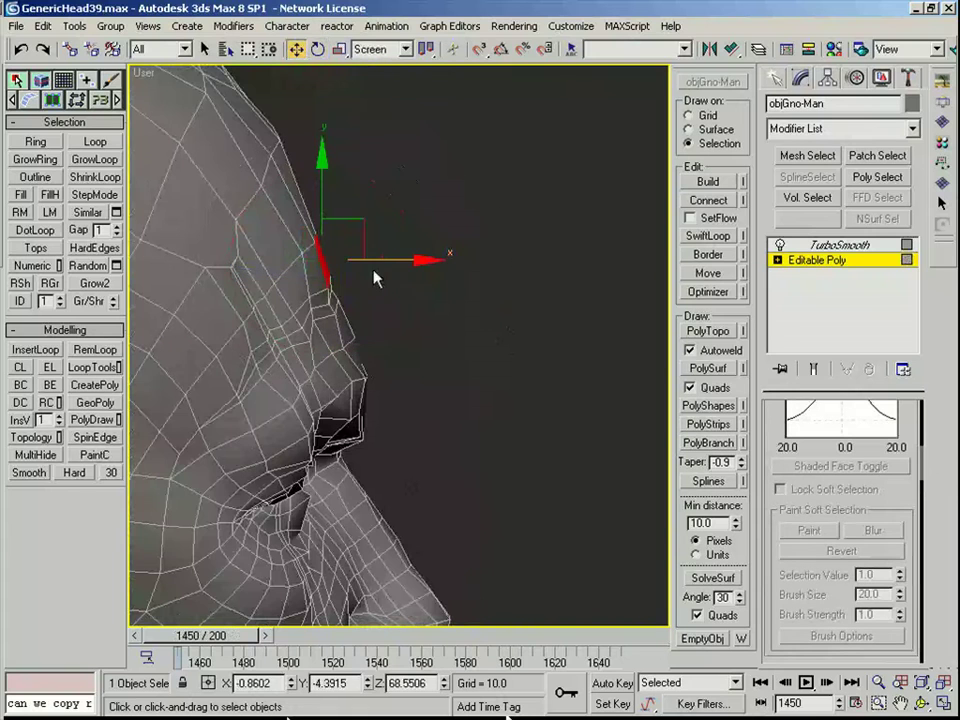
drag(389, 260, 392, 260)
alt+middle_drag(430, 258, 439, 195)
Step: Examine the smoothed face around the brow and eyes from the front
key(4)
key(f)
key(z)
scroll(376, 218, up, 6)
scroll(439, 195, up, 4)
middle_drag(442, 350, 438, 203)
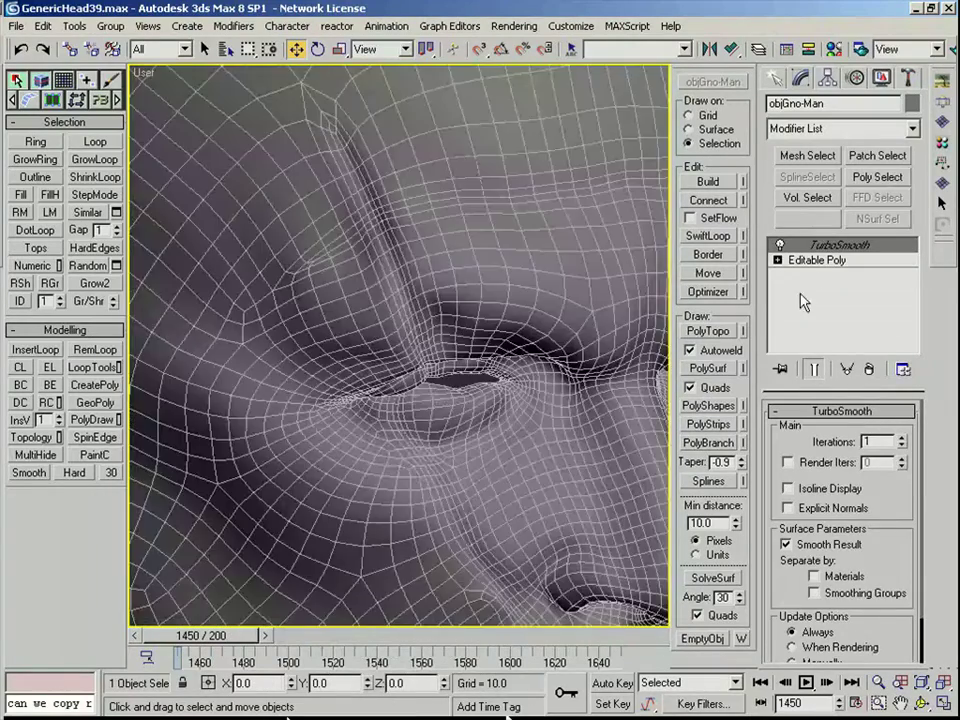
Step: Cut edges down the brow above the eye to form a narrow wedge, and connect the eyelid edges below it
click(817, 260)
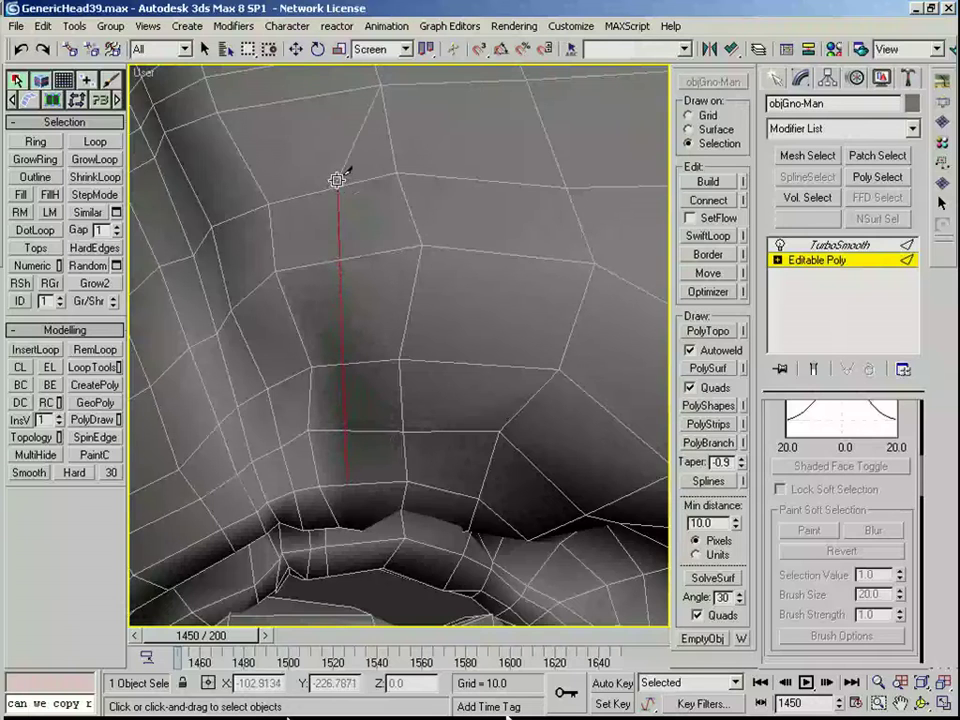
right_click(380, 482)
click(368, 542)
key(ctrl+shift+e)
scroll(832, 595, down, 5)
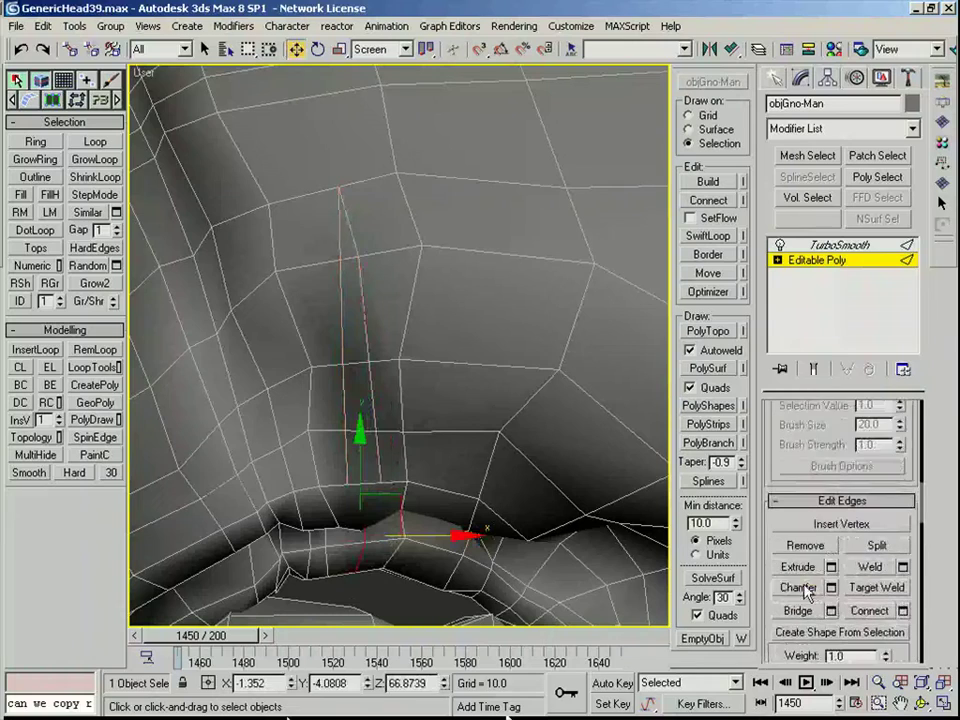
Step: Select the polygon between the wedge's lower end and the eyelid and move it, checking in wireframe
right_click(370, 554)
key(F3)
key(1)
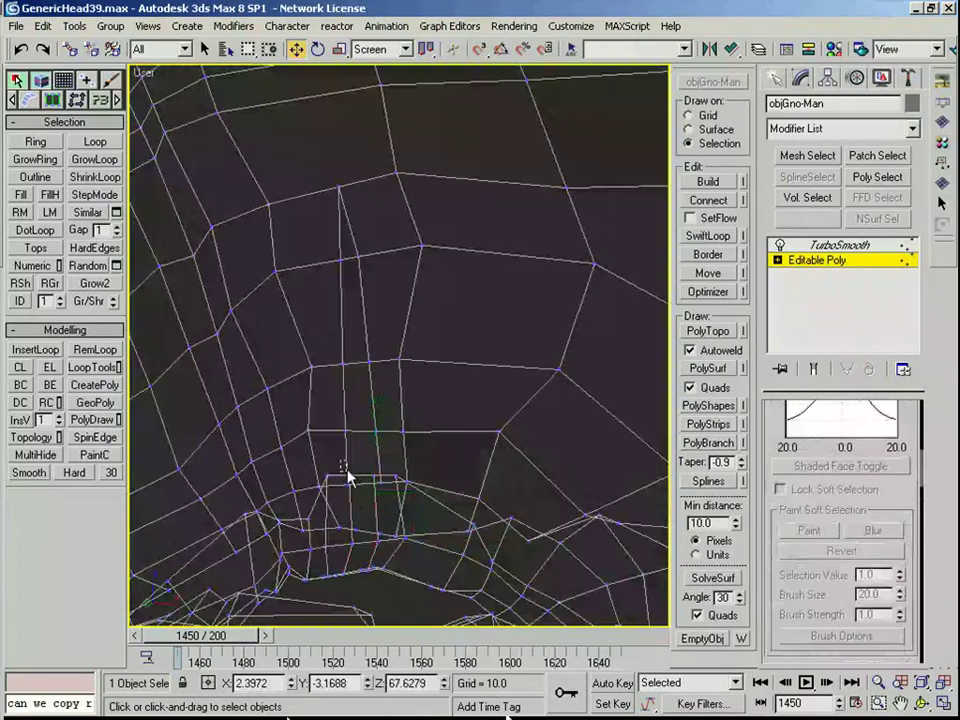
key(2)
mouse_move(386, 480)
alt+middle_down()
mouse_move(400, 456)
mouse_move(399, 538)
mouse_move(362, 531)
mouse_move(376, 470)
mouse_move(352, 495)
mouse_move(361, 470)
mouse_move(347, 461)
alt+middle_up()
key(1)
key(F3)
key(F4)
key(F4)
key(F3)
key(2)
key(4)
alt+middle_drag(410, 468, 412, 462)
drag(391, 446, 393, 428)
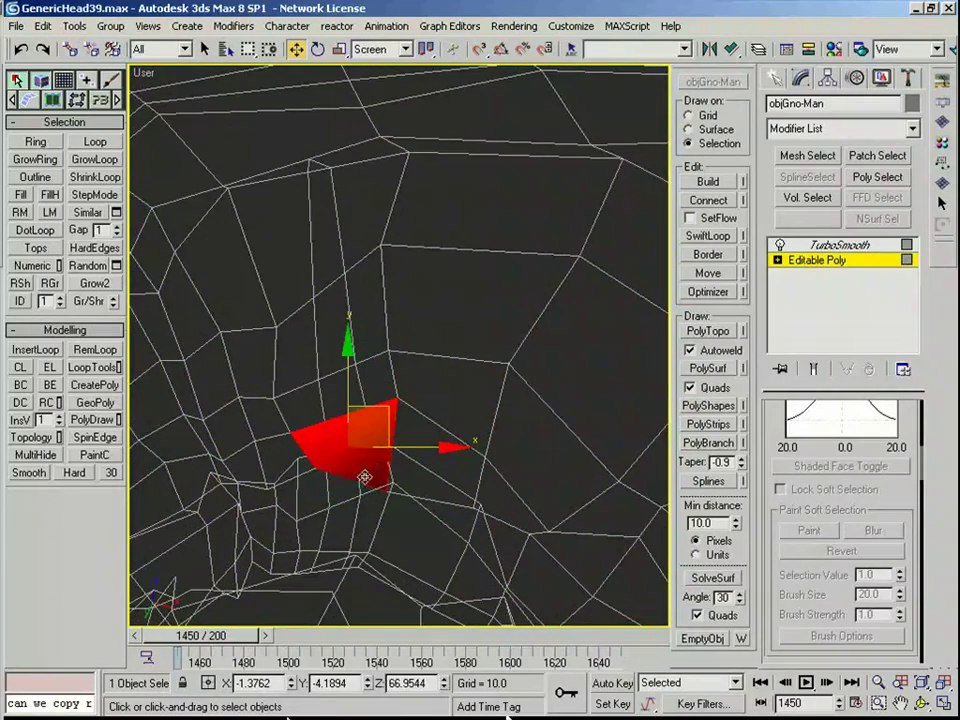
Step: Try to chamfer the edges running from the brow wedge down over the upper eyelid
key(2)
click(356, 514)
click(327, 520)
click(325, 513)
click(338, 451)
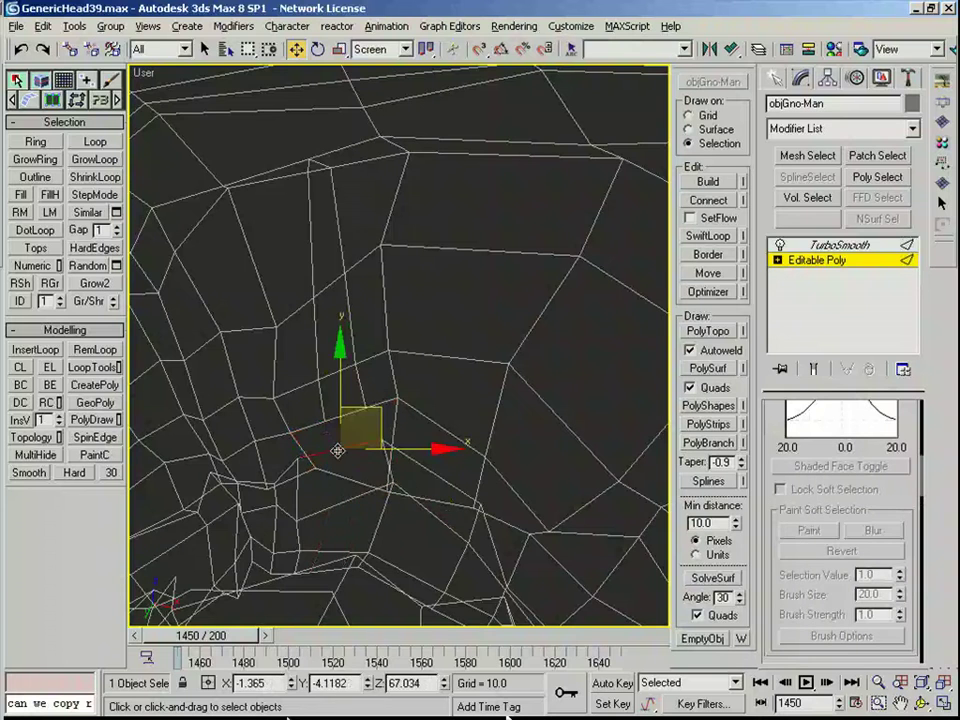
click(341, 512)
key(F3)
key(F3)
scroll(825, 450, down, 5)
click(814, 620)
scroll(399, 346, up, 2)
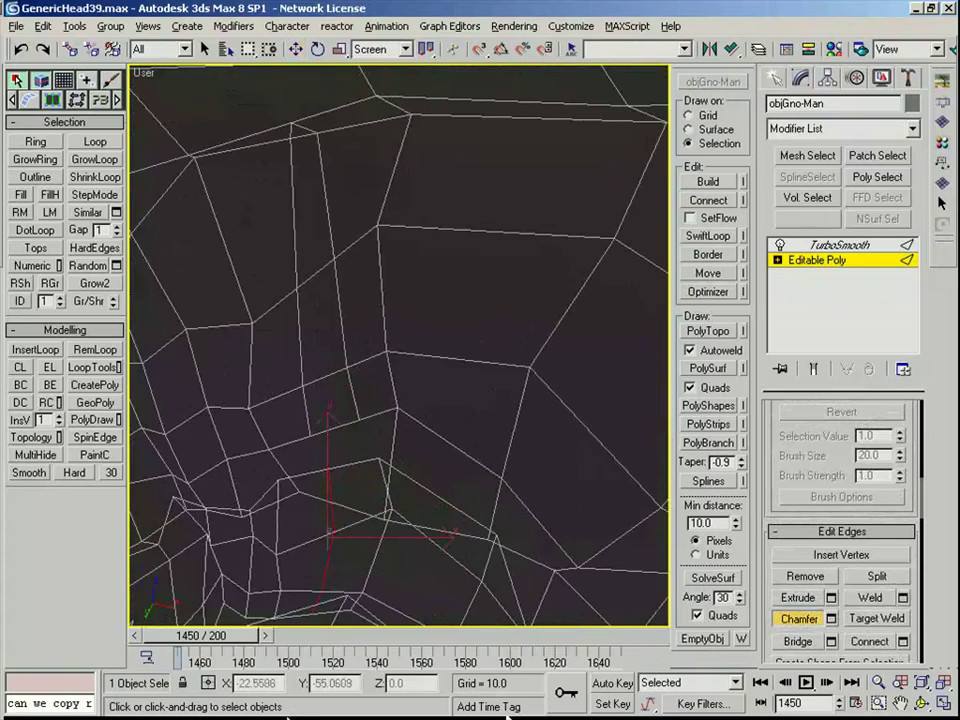
Step: Undo the last two mesh edits under the brow
click(884, 79)
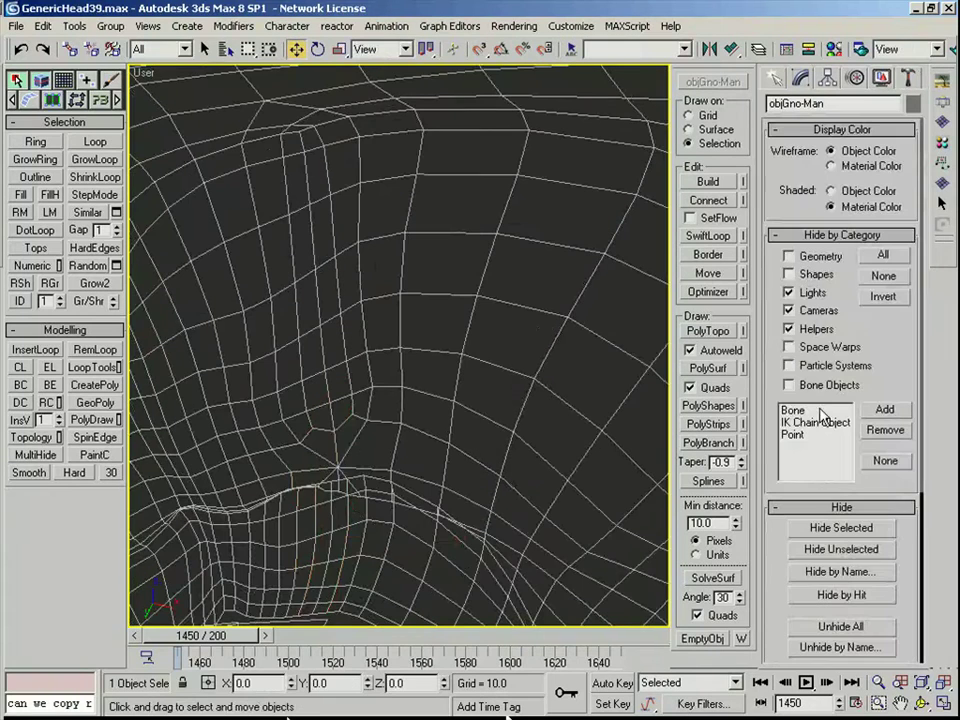
right_click(461, 440)
key(ctrl+z)
key(ctrl+z)
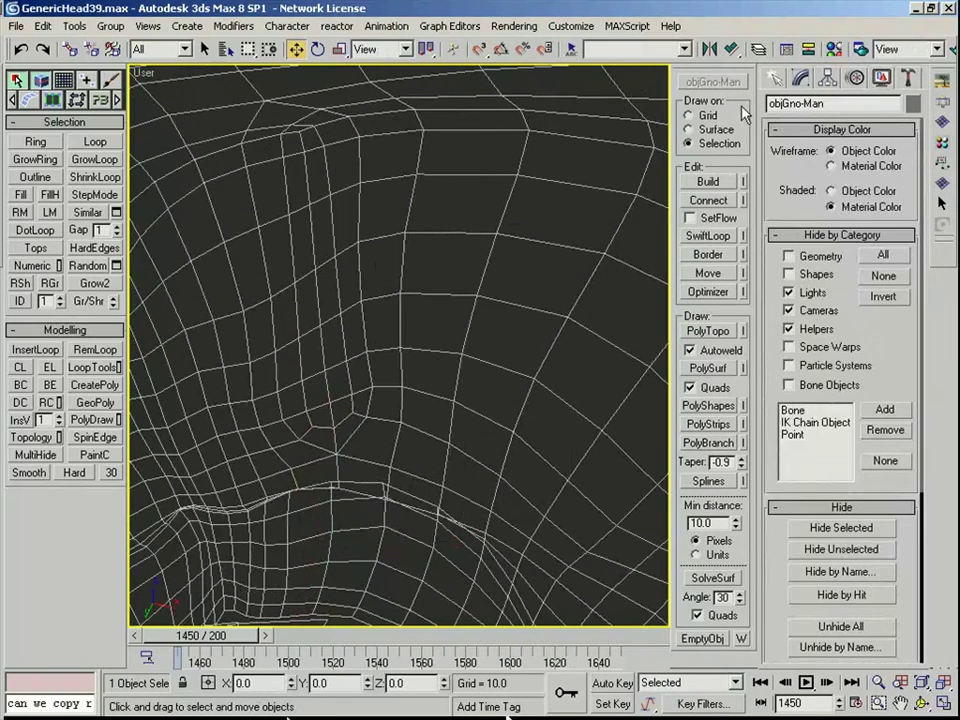
Step: Reposition a vertex of the base mesh under the brow, beside the wedge's lower end
click(801, 79)
key(F3)
middle_drag(451, 387, 473, 356)
click(830, 260)
key(2)
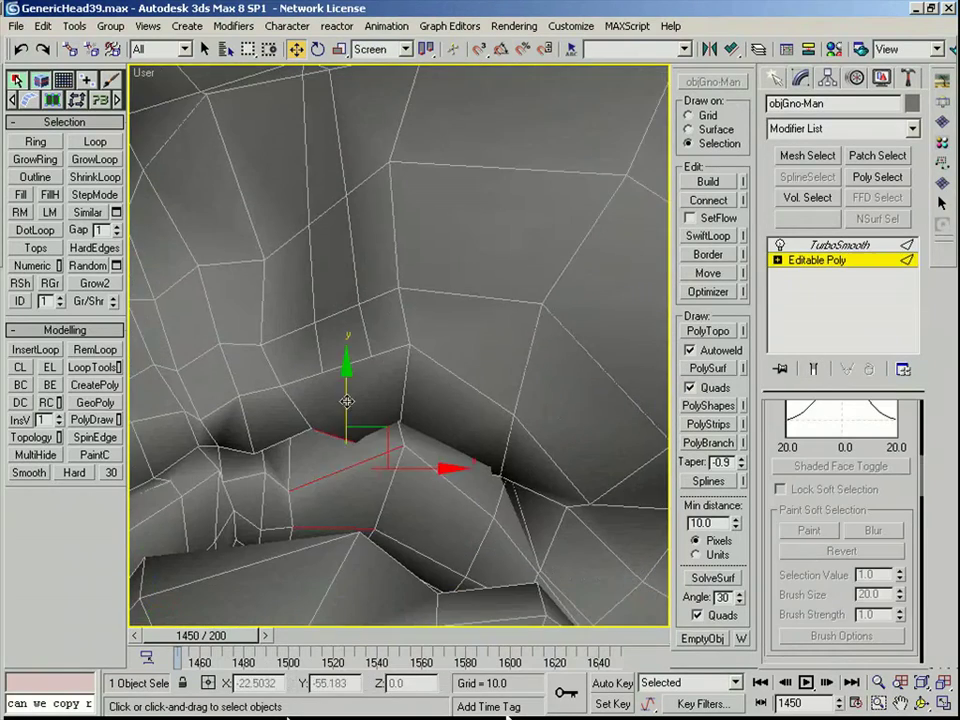
click(343, 368)
alt+middle_drag(344, 410, 349, 441)
key(1)
key(F3)
click(394, 446)
key(F3)
alt+middle_drag(433, 446, 435, 424)
drag(435, 424, 440, 382)
alt+middle_drag(440, 382, 408, 378)
Step: Cut edges from the wedge's lower end down to the eyelid fold and convert the selected edge to vertices
key(2)
click(345, 374)
right_click(342, 412)
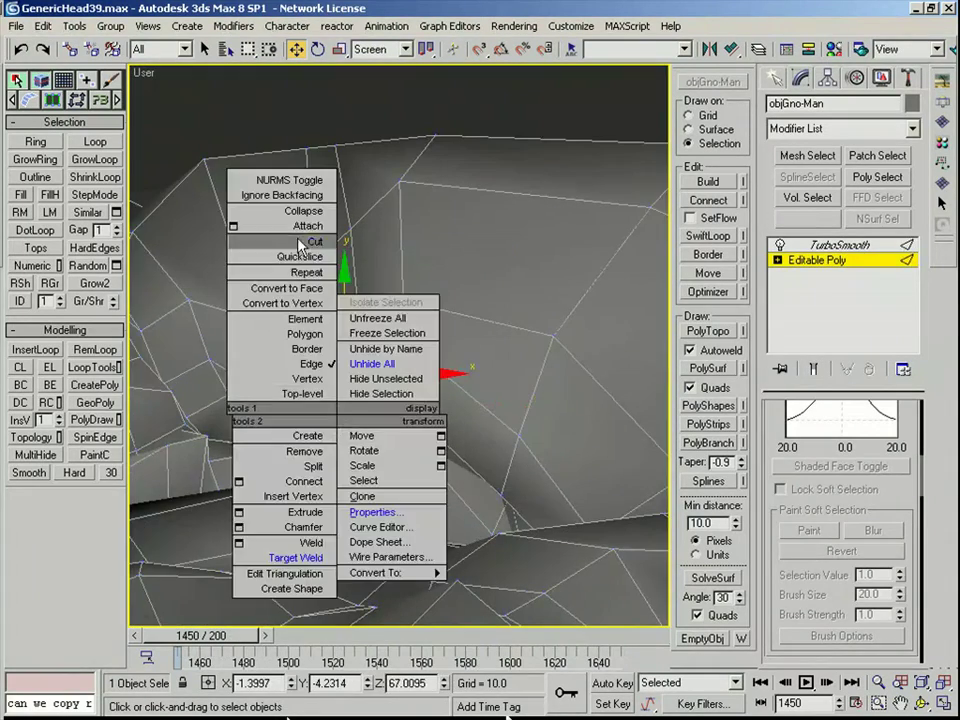
click(304, 242)
scroll(313, 390, up, 1)
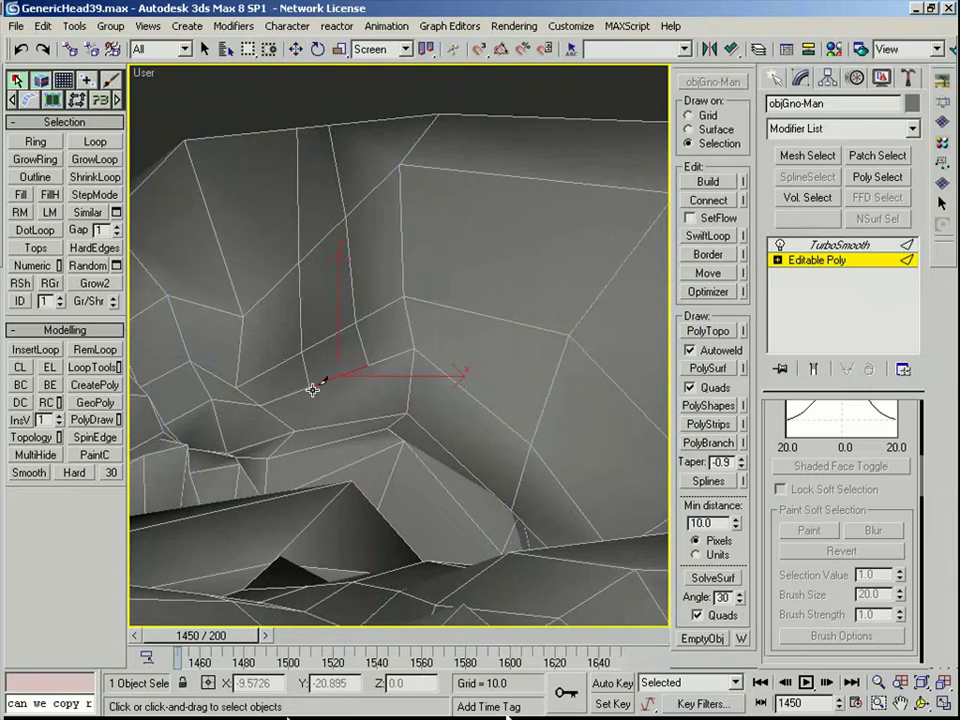
click(347, 428)
right_click(341, 415)
click(303, 303)
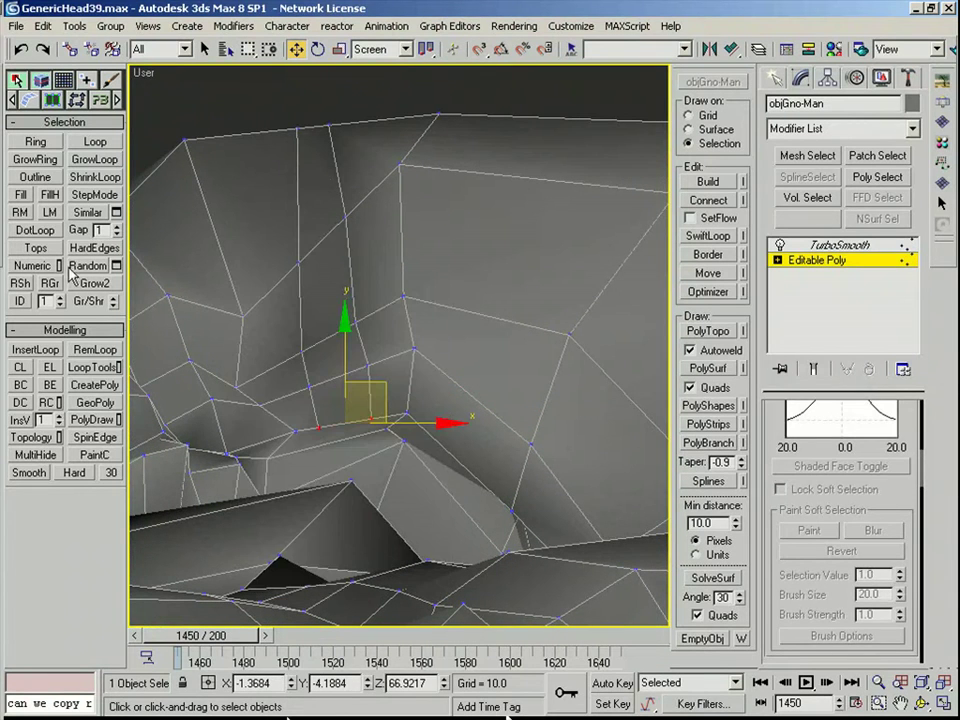
Step: Adjust the lower end of the brow wedge by moving a polygon and a neighbouring edge
alt+middle_drag(424, 405, 388, 508)
key(4)
click(405, 392)
alt+middle_drag(405, 392, 450, 369)
drag(450, 369, 446, 356)
alt+middle_drag(446, 356, 396, 401)
key(2)
drag(447, 326, 443, 328)
Step: Select the edges running down the middle of the brow wedge and deselect those on the eyelid
scroll(442, 330, down, 4)
alt+middle_drag(442, 330, 418, 373)
click(417, 397)
click(408, 380)
scroll(418, 376, up, 3)
alt+middle_drag(443, 444, 378, 457)
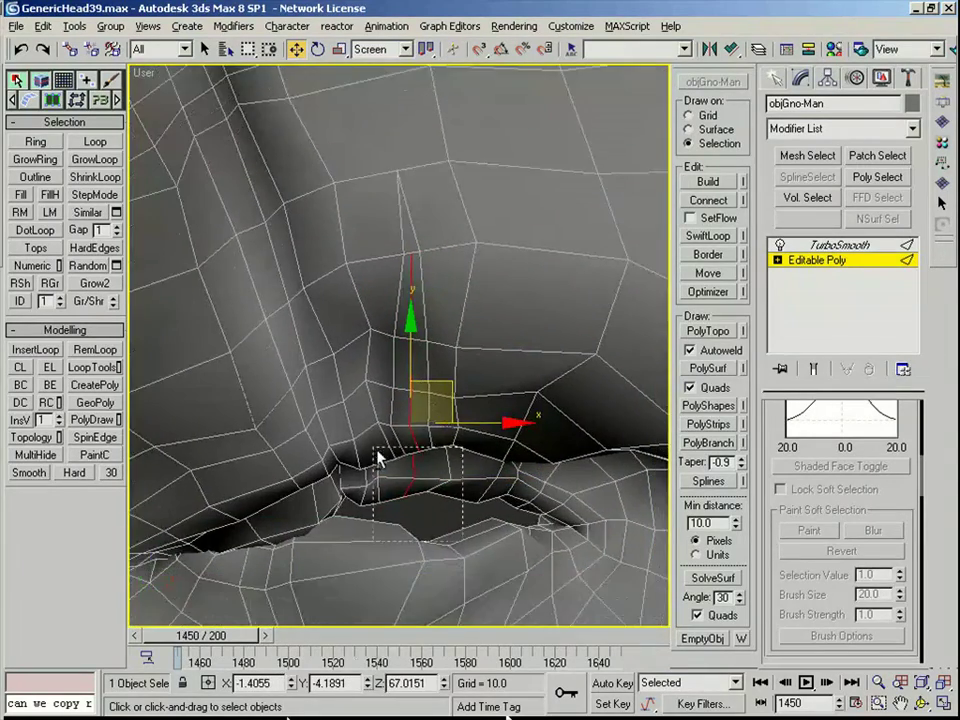
alt+drag(376, 451, 373, 447)
key(w)
alt+middle_drag(427, 401, 454, 397)
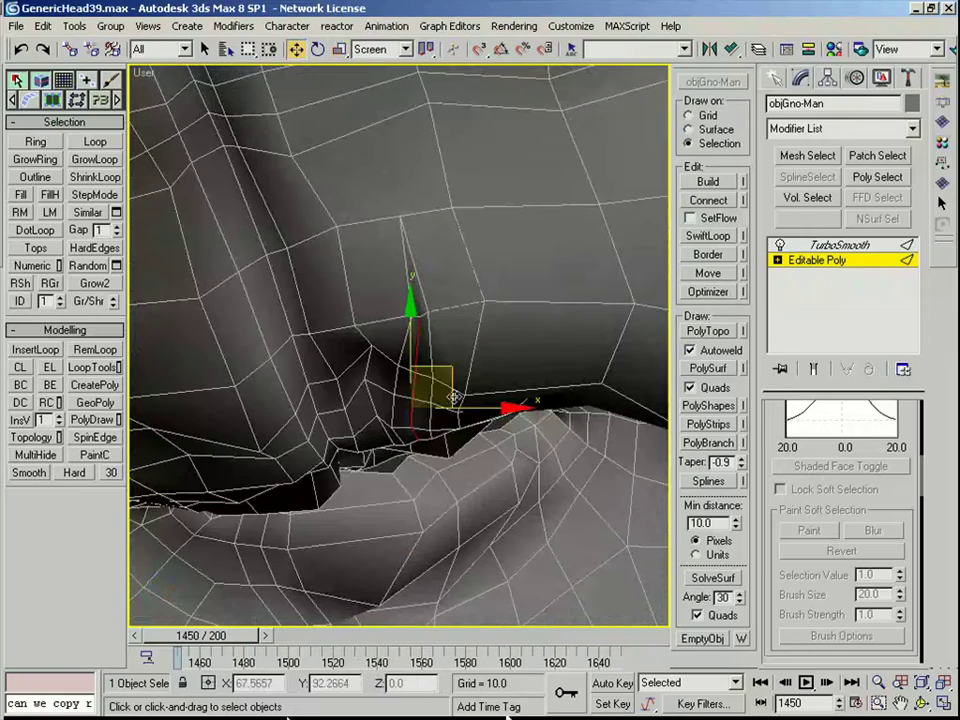
Step: Examine the smoothed head in front view, closing in on the mouth, lip scar and chin topology
scroll(454, 391, down, 8)
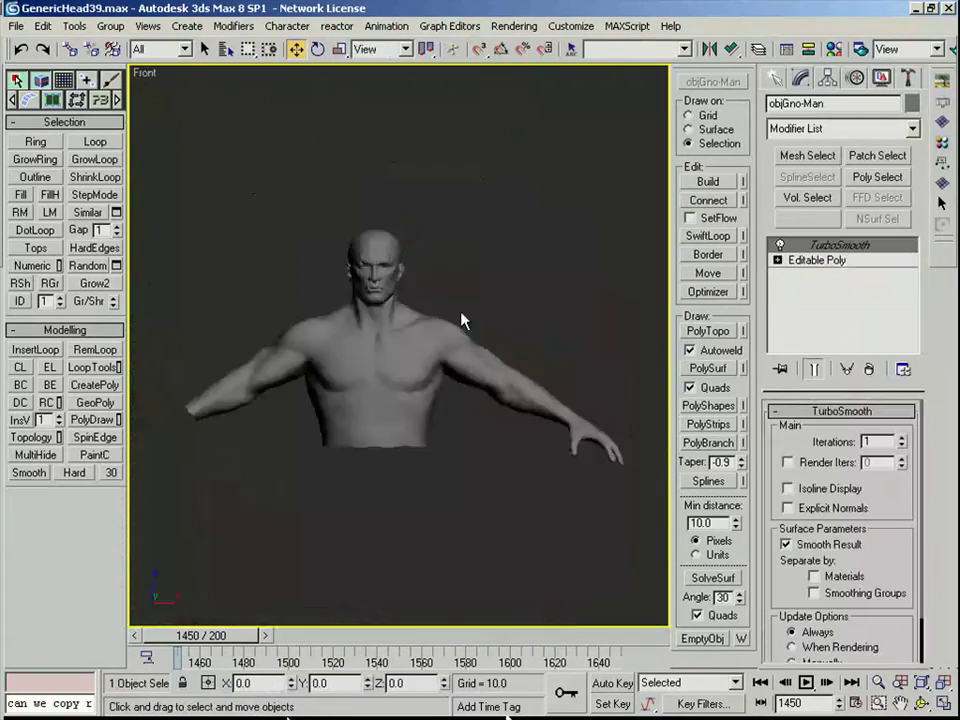
scroll(461, 317, up, 10)
middle_drag(549, 400, 429, 324)
scroll(429, 324, down, 4)
middle_drag(510, 466, 448, 328)
scroll(448, 328, up, 8)
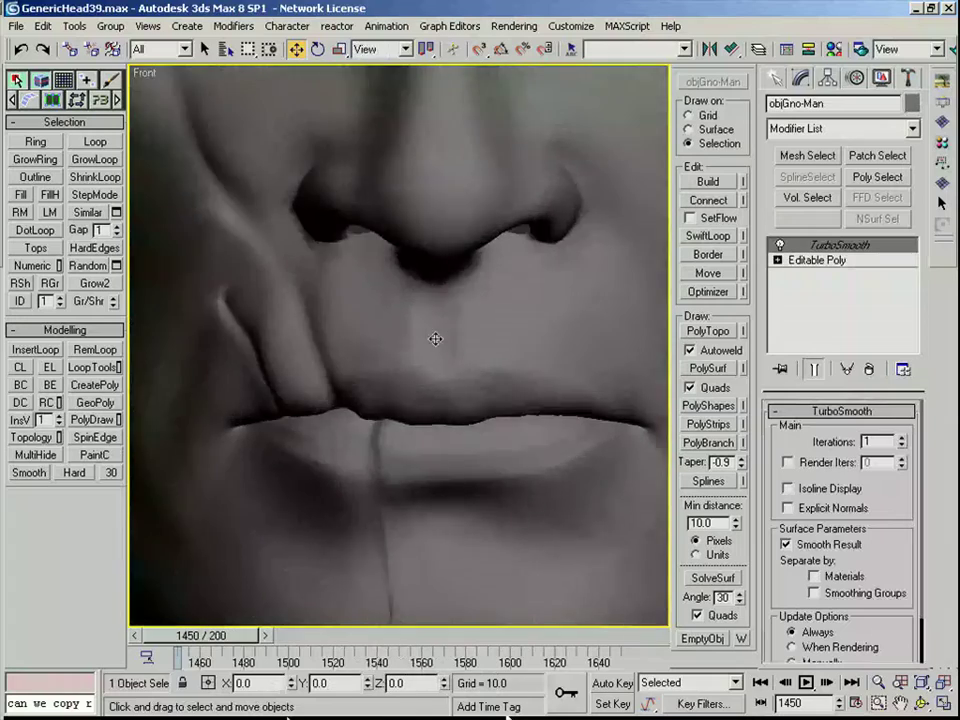
middle_drag(424, 421, 418, 274)
key(F4)
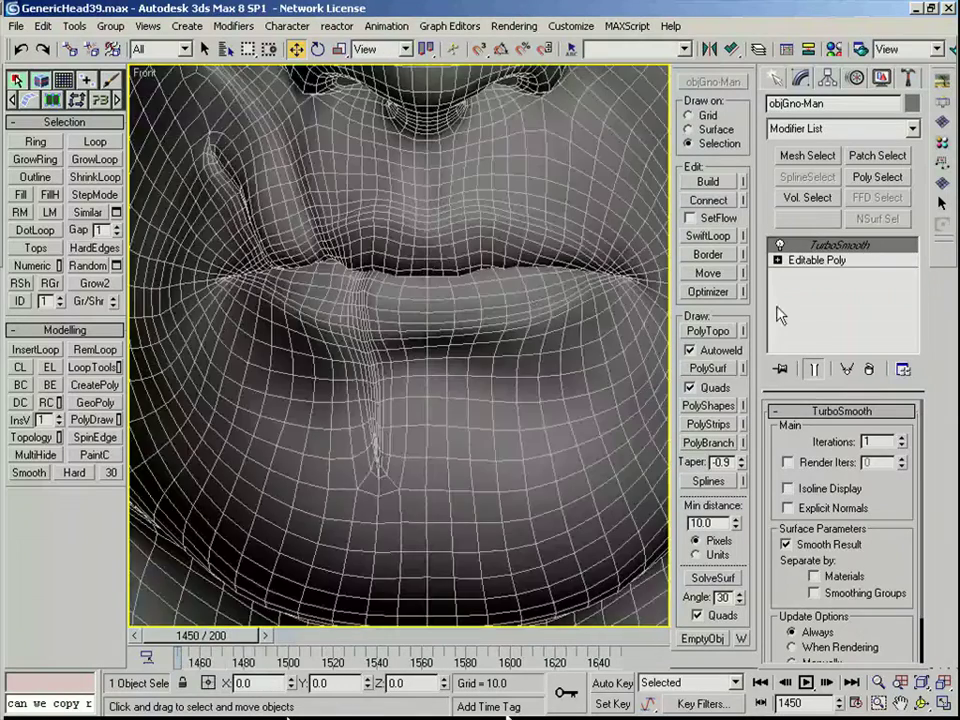
Step: Cut a new edge beneath the lower lip from the chin's side toward the vertical lip scar
click(814, 261)
middle_drag(293, 439, 290, 414)
right_click(342, 400)
click(322, 257)
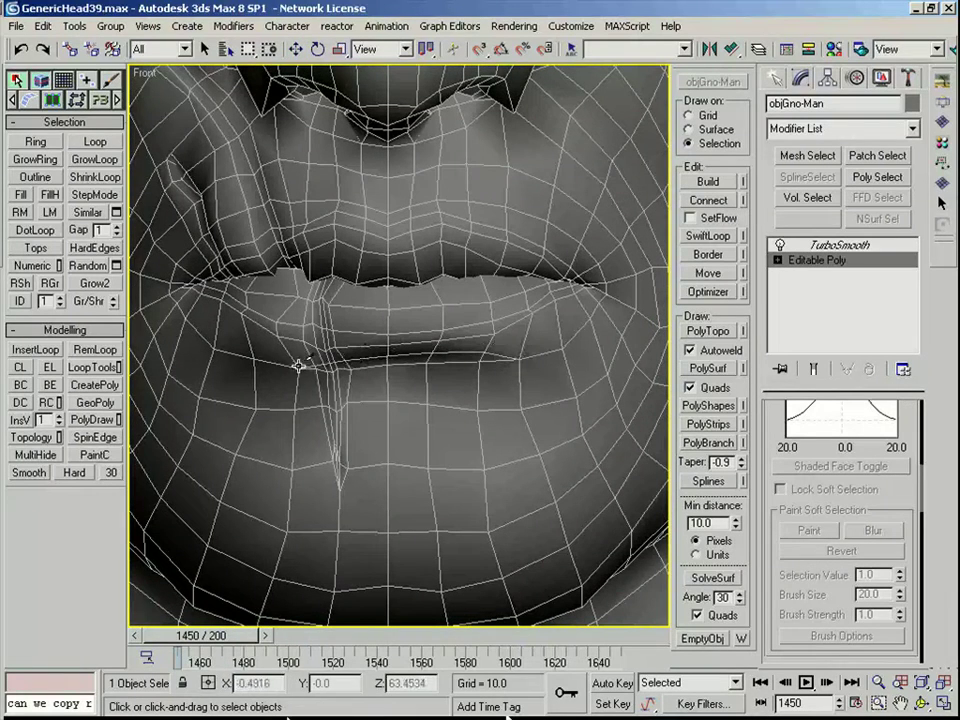
middle_drag(443, 383, 412, 379)
key(2)
scroll(393, 437, up, 4)
middle_drag(282, 405, 370, 415)
right_click(359, 391)
click(339, 218)
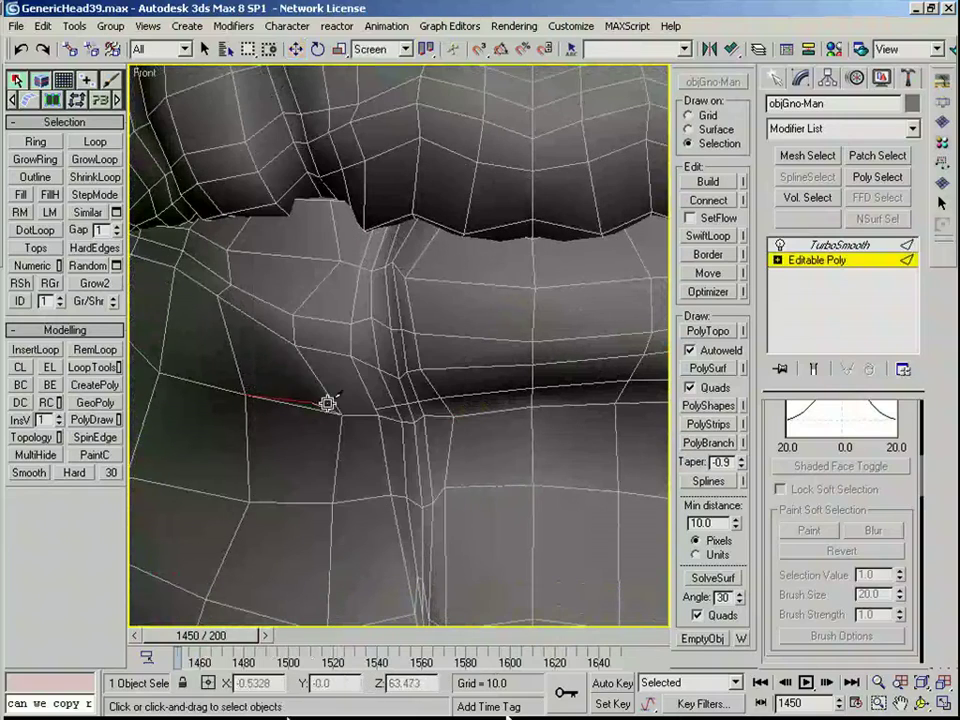
click(377, 407)
right_click(377, 407)
scroll(427, 398, down, 5)
Step: Connect the edge rings running down both sides of the chin below the lower lip
middle_drag(427, 398, 364, 394)
click(485, 364)
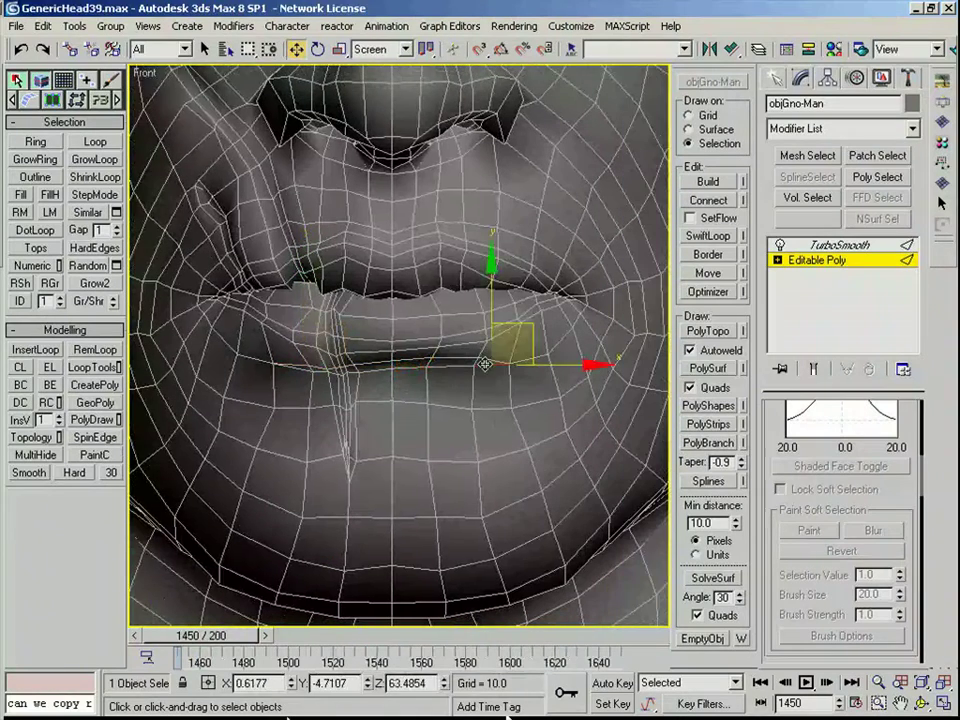
click(293, 370)
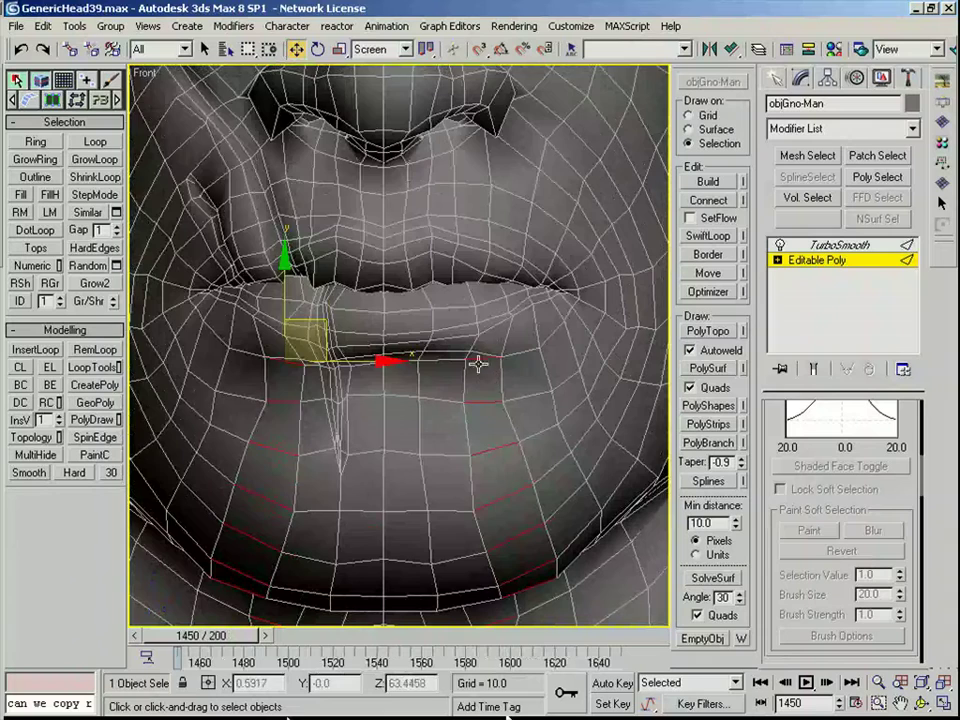
key(ctrl+shift+e)
middle_drag(297, 479, 294, 446)
scroll(326, 421, down, 3)
Step: Scale the vertical edge lines on both sides of the chin to adjust their spacing
key(r)
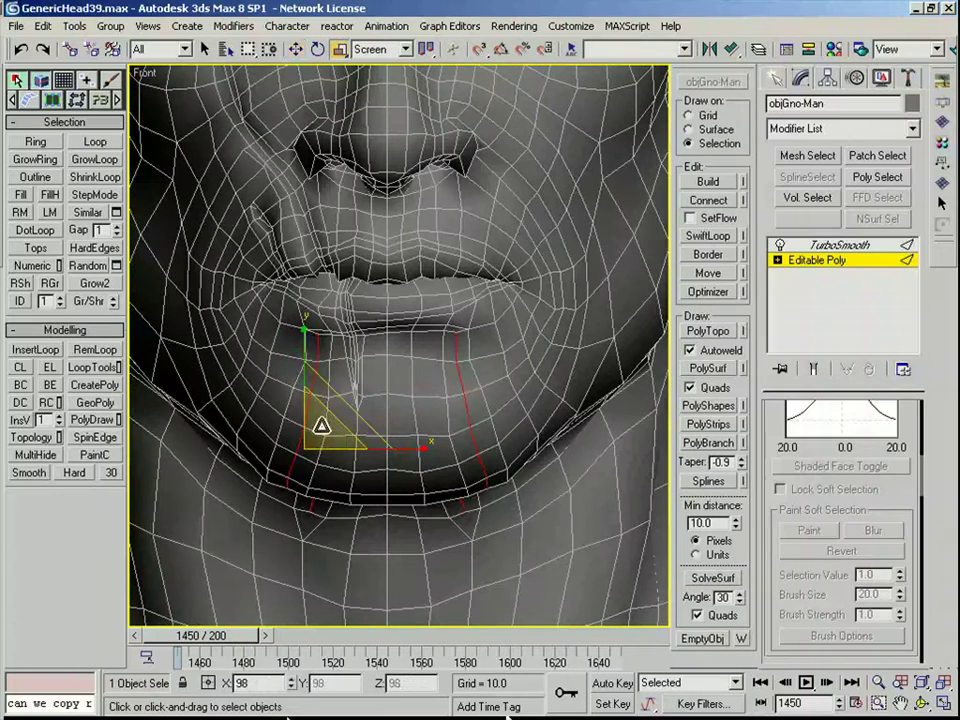
click(490, 448)
click(287, 403)
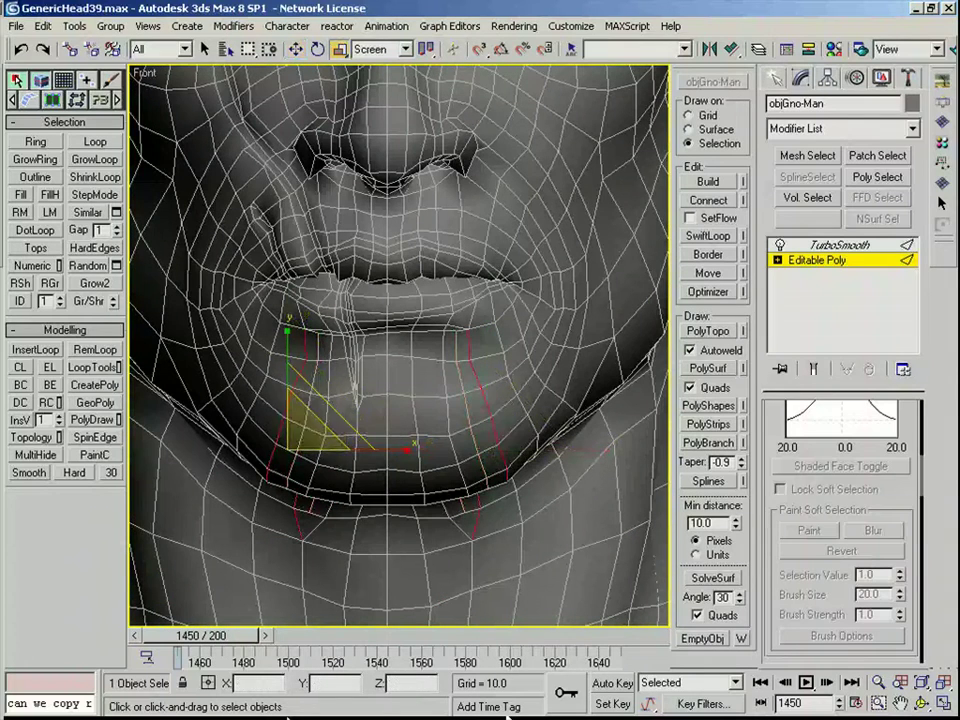
key(w)
key(r)
drag(308, 430, 303, 435)
key(w)
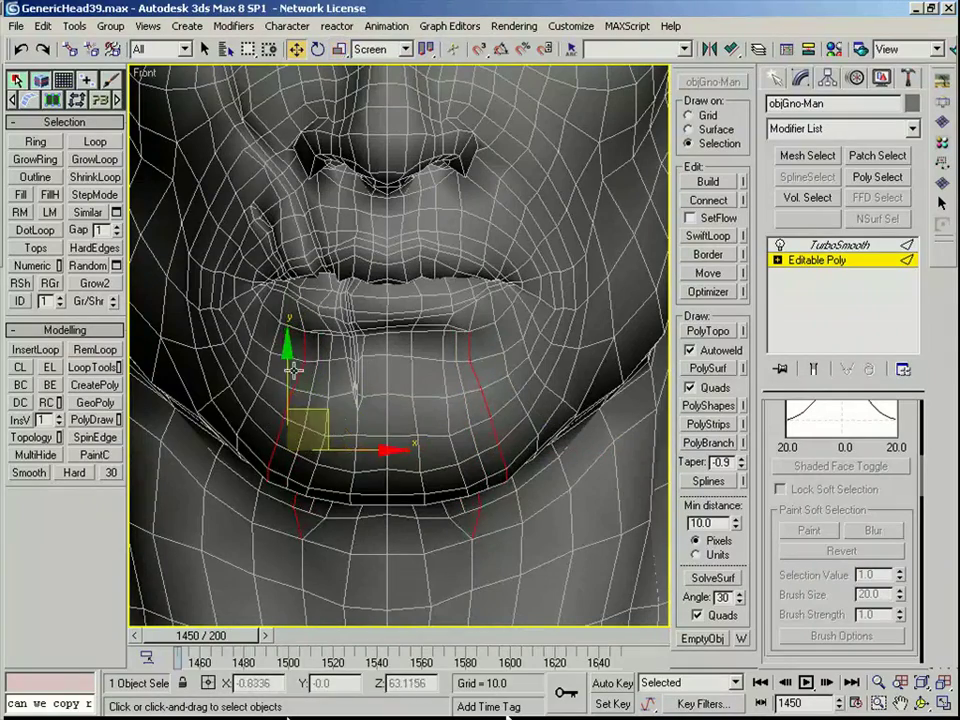
Step: Move and scale individual edges low on both sides of the chin to refine the jaw's edge spacing
scroll(328, 360, down, 2)
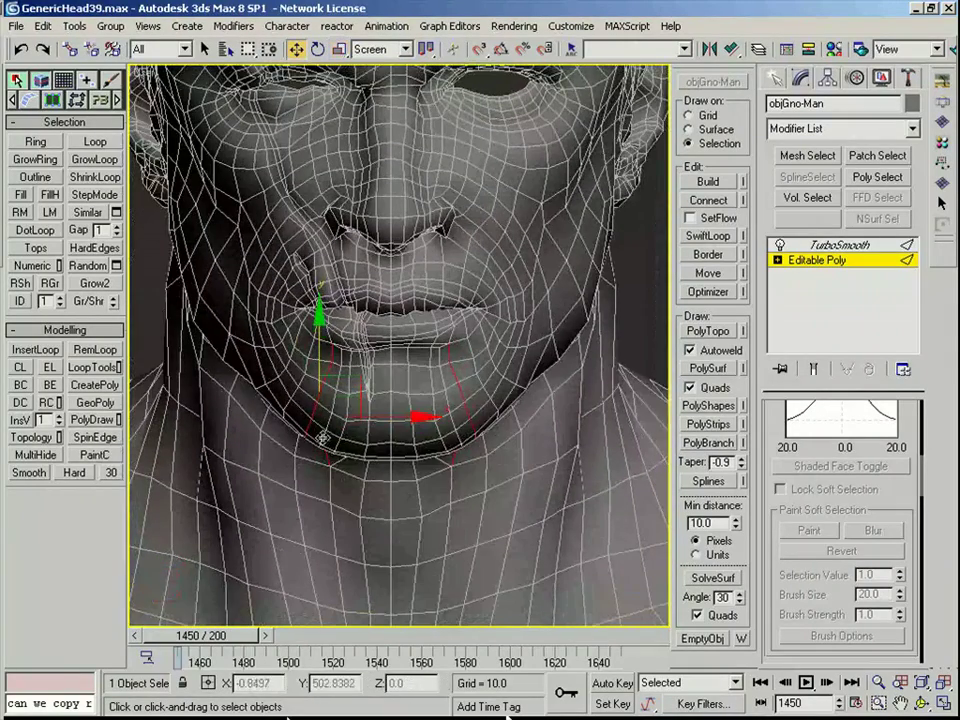
alt+middle_drag(460, 437, 464, 415)
click(462, 436)
key(r)
key(w)
drag(499, 427, 502, 425)
key(r)
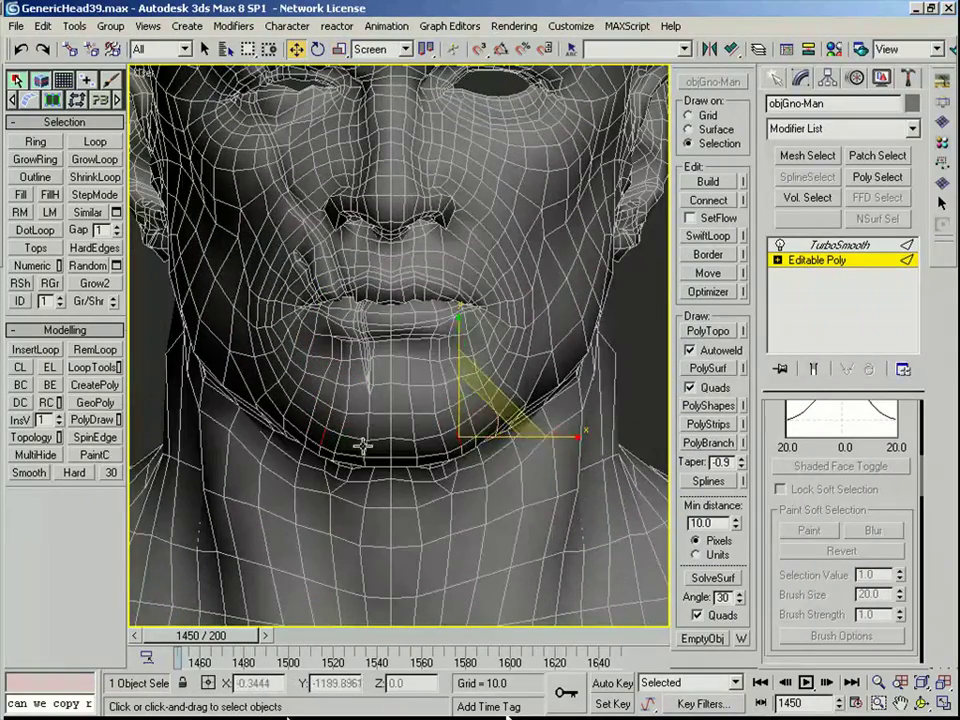
click(351, 444)
key(3)
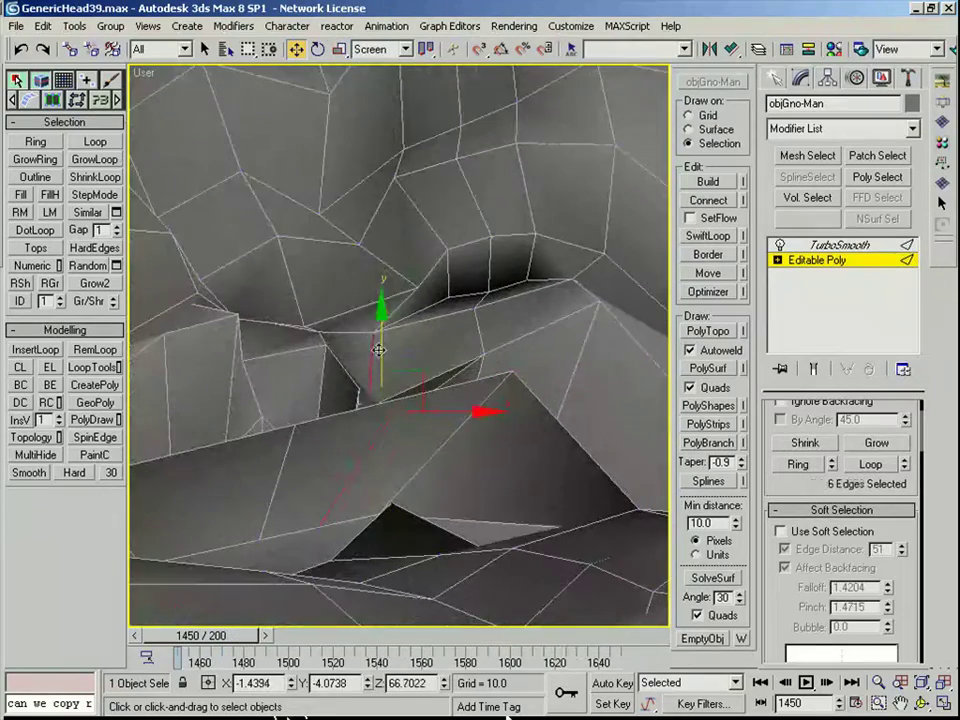
Step: Edit the central edge where the skin strip across the scarred eye meets the lower eyelid
click(410, 283)
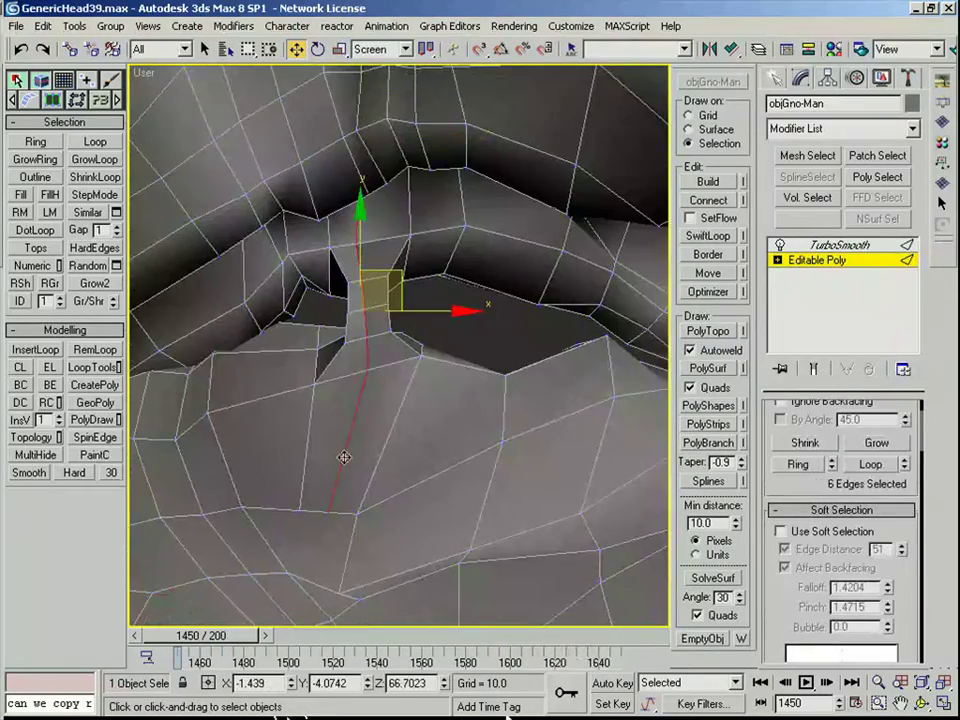
click(315, 508)
click(347, 444)
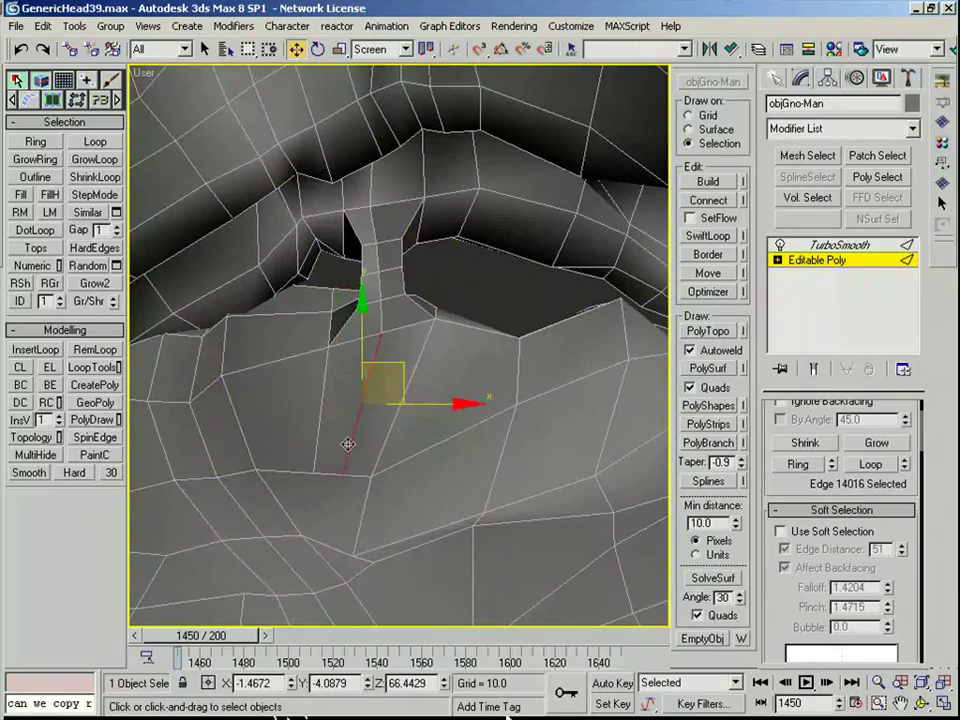
click(335, 475)
right_click(334, 474)
click(305, 358)
Step: Scale the edge loop on the skin strip bridging the scarred eye's upper and lower lids
scroll(364, 476, down, 4)
alt+middle_drag(364, 476, 463, 416)
key(4)
click(416, 510)
scroll(429, 427, up, 3)
click(431, 410)
key(2)
click(440, 408)
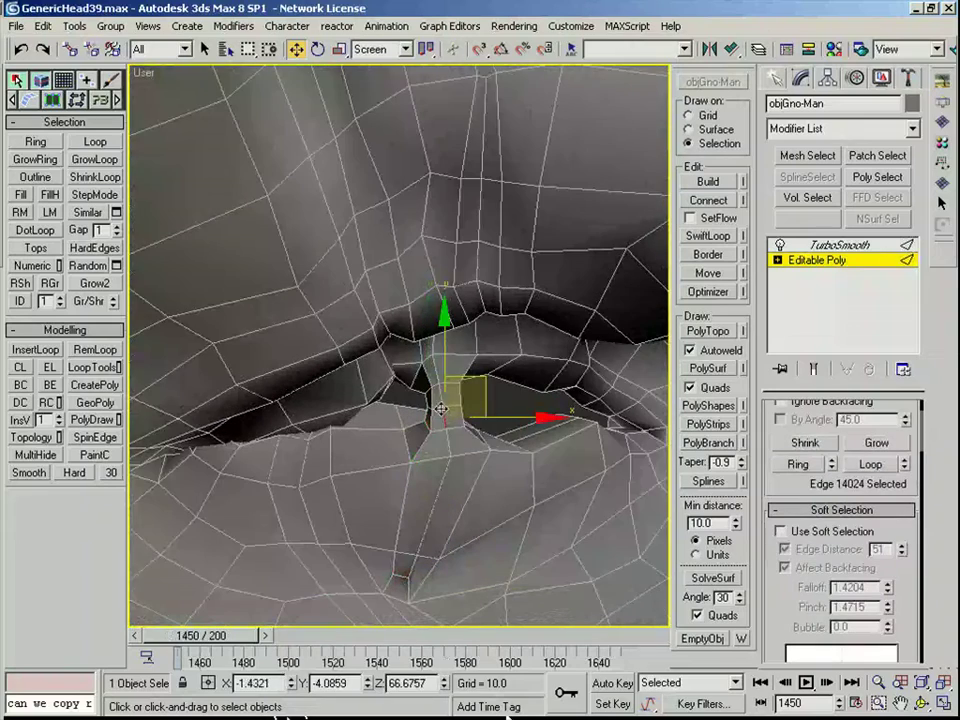
key(r)
click(448, 381)
key(alt+l)
drag(448, 371, 477, 360)
key(w)
Step: Examine the TurboSmoothed head without wireframe, from the whole upper body to the eyes and nose
scroll(510, 378, down, 4)
click(812, 248)
key(F4)
scroll(416, 332, down, 10)
click(538, 360)
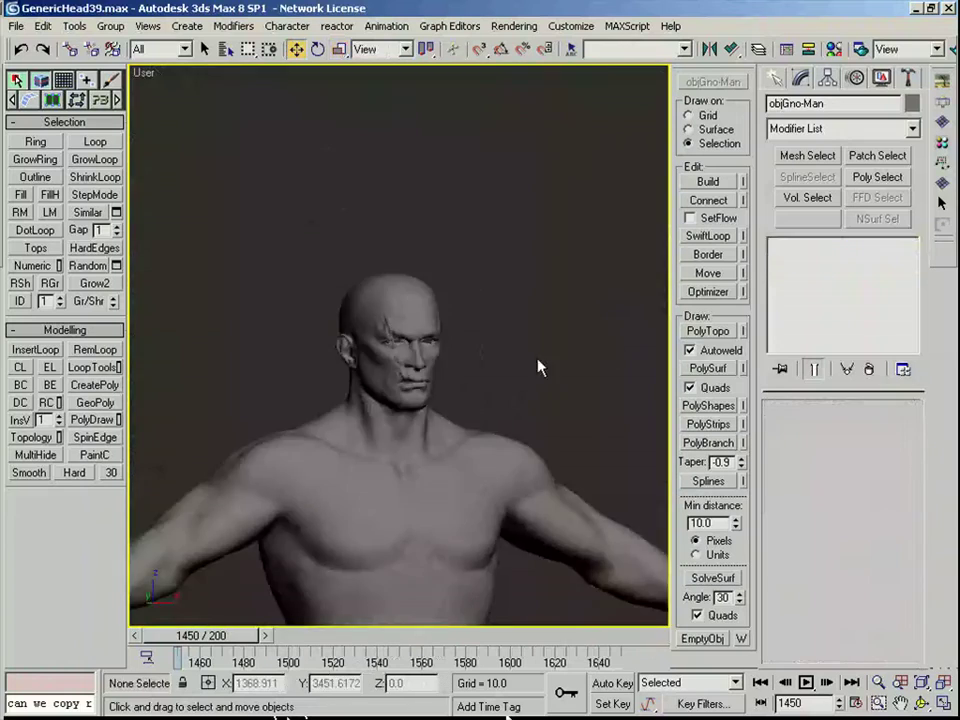
scroll(377, 327, up, 5)
click(377, 327)
alt+middle_drag(377, 327, 411, 334)
scroll(411, 334, up, 8)
key(F4)
key(F4)
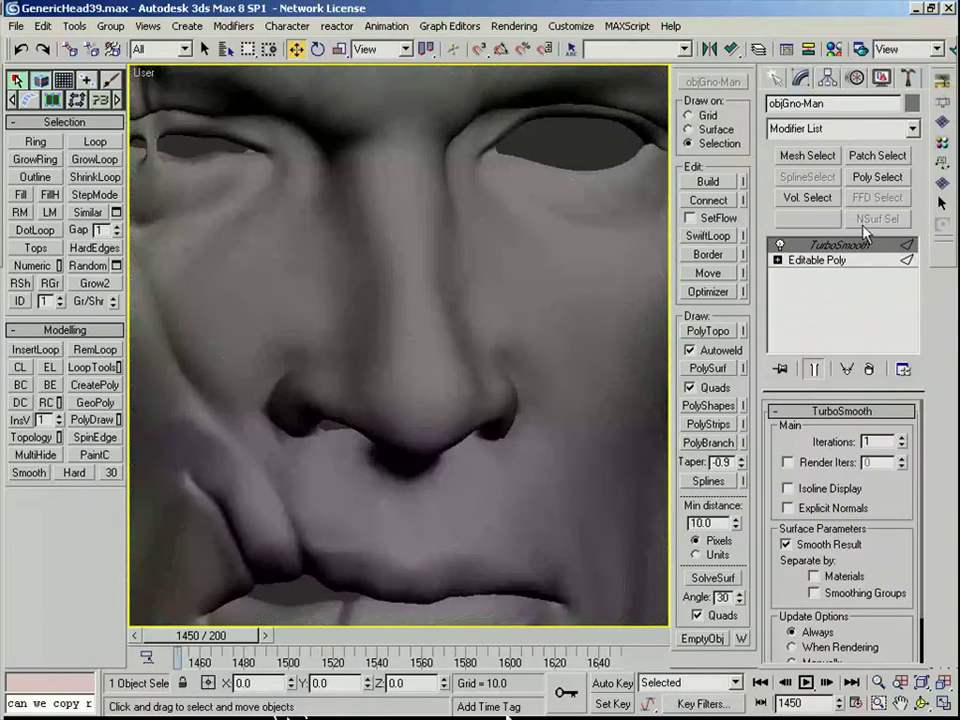
Step: Examine the unsmoothed mesh around the nose, cheek and neck at edge level with the wireframe shown
click(832, 260)
key(2)
alt+middle_drag(638, 328, 602, 326)
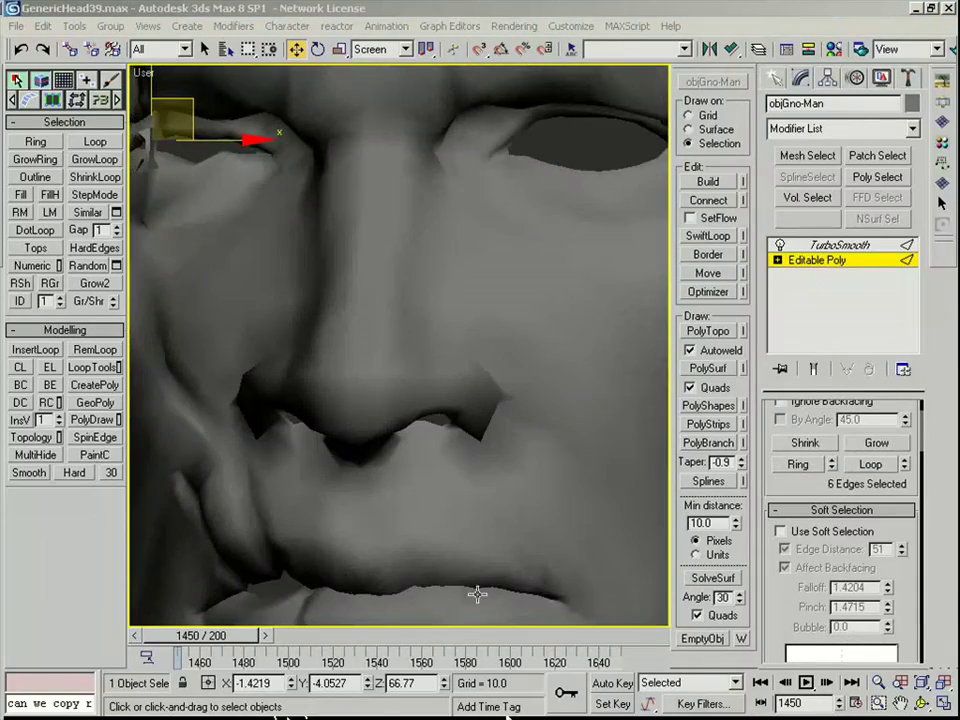
middle_drag(478, 594, 380, 480)
key(F4)
middle_drag(531, 309, 519, 387)
click(418, 364)
scroll(402, 408, down, 4)
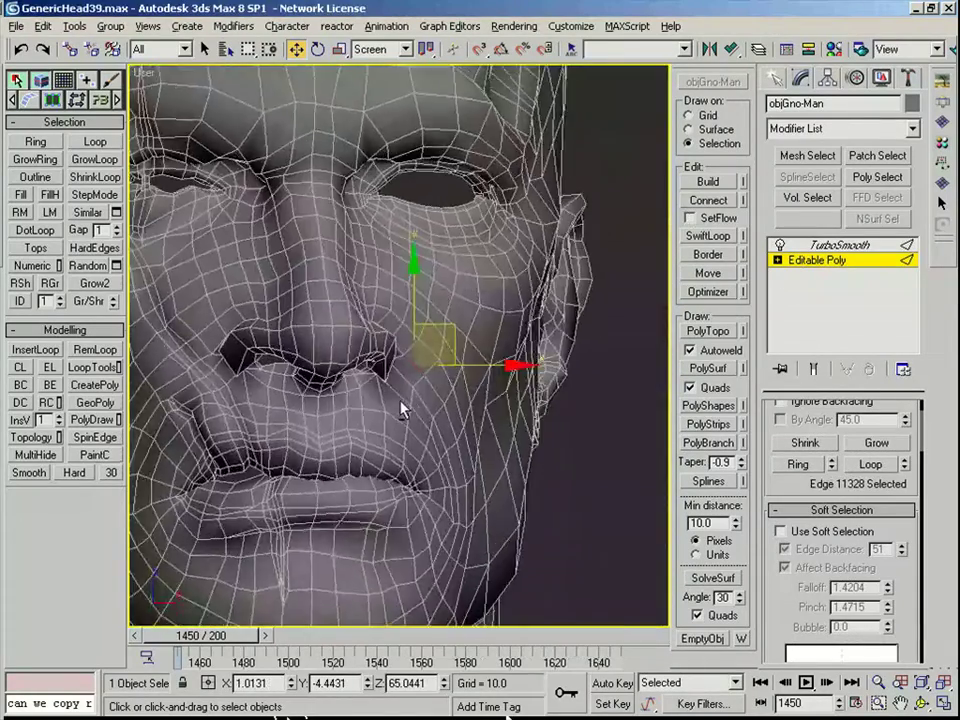
scroll(400, 410, down, 8)
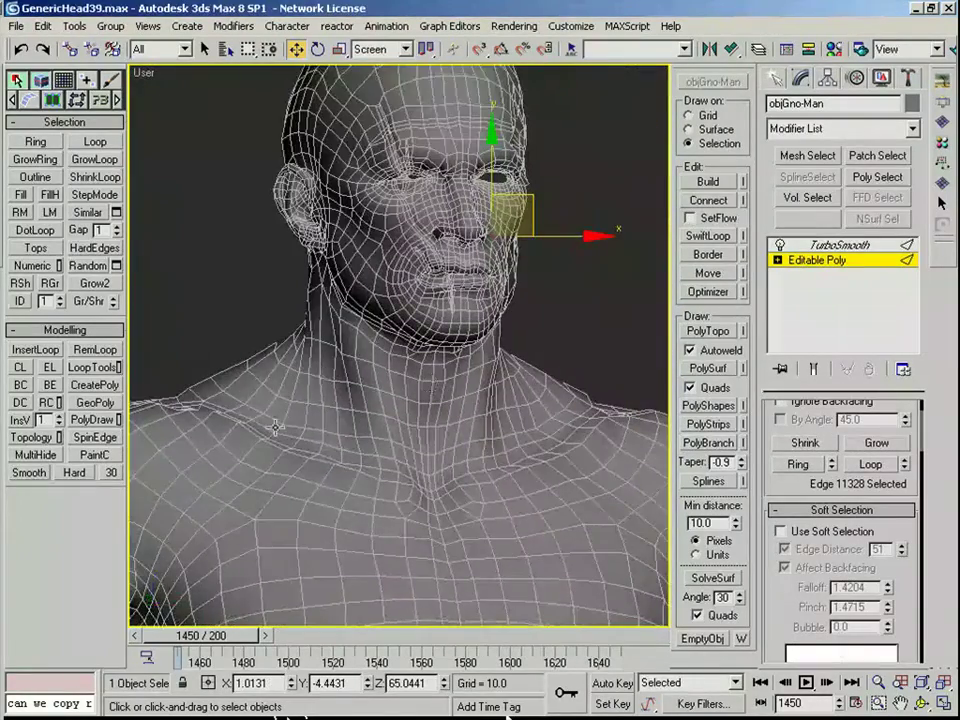
scroll(339, 200, up, 7)
scroll(418, 454, up, 4)
Step: Reposition the vertices at the outer corner of the scarred eye, using wireframe display to reach hidden ones
mouse_move(610, 600)
middle_down()
mouse_move(418, 440)
mouse_move(386, 390)
middle_up()
key(1)
click(433, 388)
scroll(452, 390, up, 3)
click(402, 449)
key(F3)
click(385, 367)
drag(387, 376, 387, 378)
key(F3)
click(411, 328)
key(F3)
click(399, 321)
mouse_move(372, 327)
mouse_down()
mouse_move(369, 352)
mouse_move(375, 362)
mouse_move(384, 355)
mouse_up()
key(F3)
key(F3)
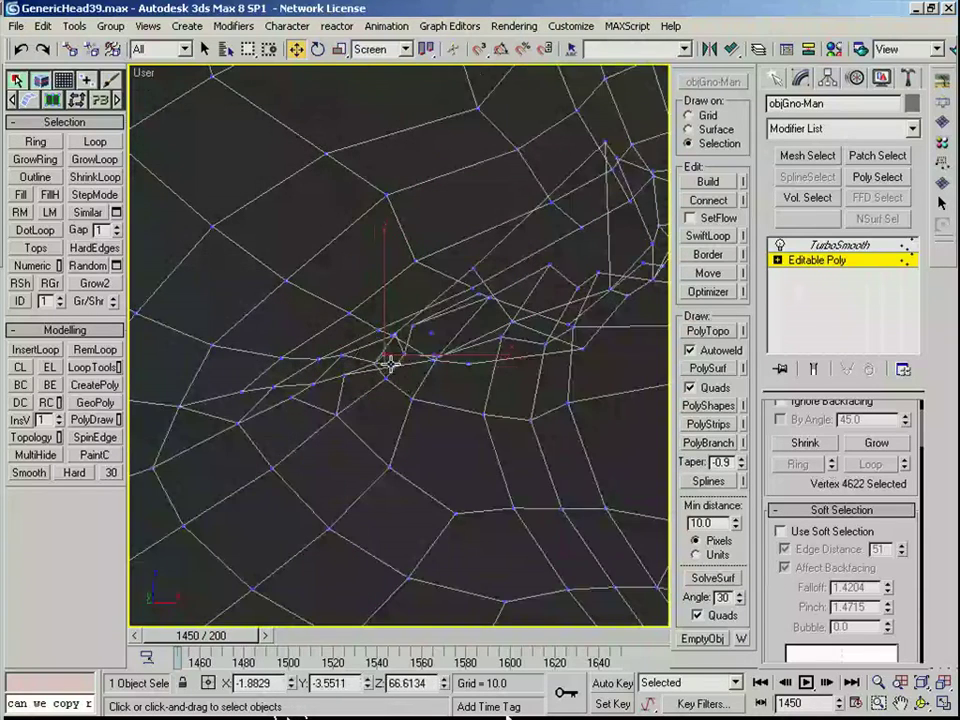
click(392, 362)
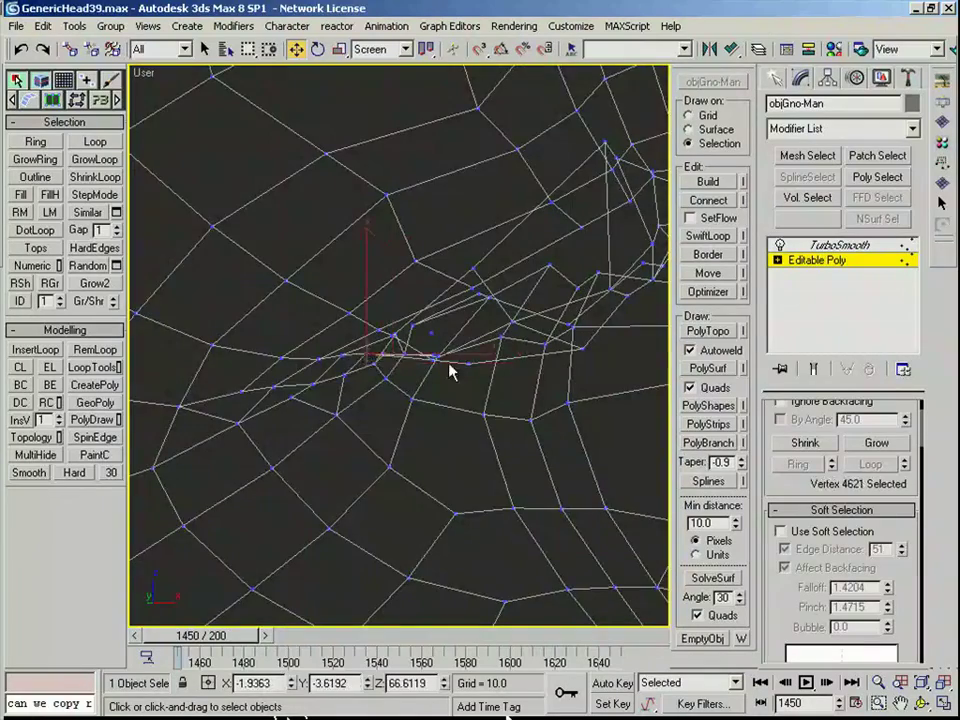
Step: Move the vertex at the upper end of the forehead scar
key(F3)
scroll(414, 403, down, 10)
mouse_move(416, 403)
alt+middle_down()
mouse_move(459, 401)
mouse_move(428, 414)
alt+middle_up()
scroll(459, 401, up, 7)
key(2)
click(446, 321)
key(1)
click(457, 300)
drag(457, 300, 463, 290)
scroll(460, 294, down, 3)
middle_drag(440, 318, 398, 452)
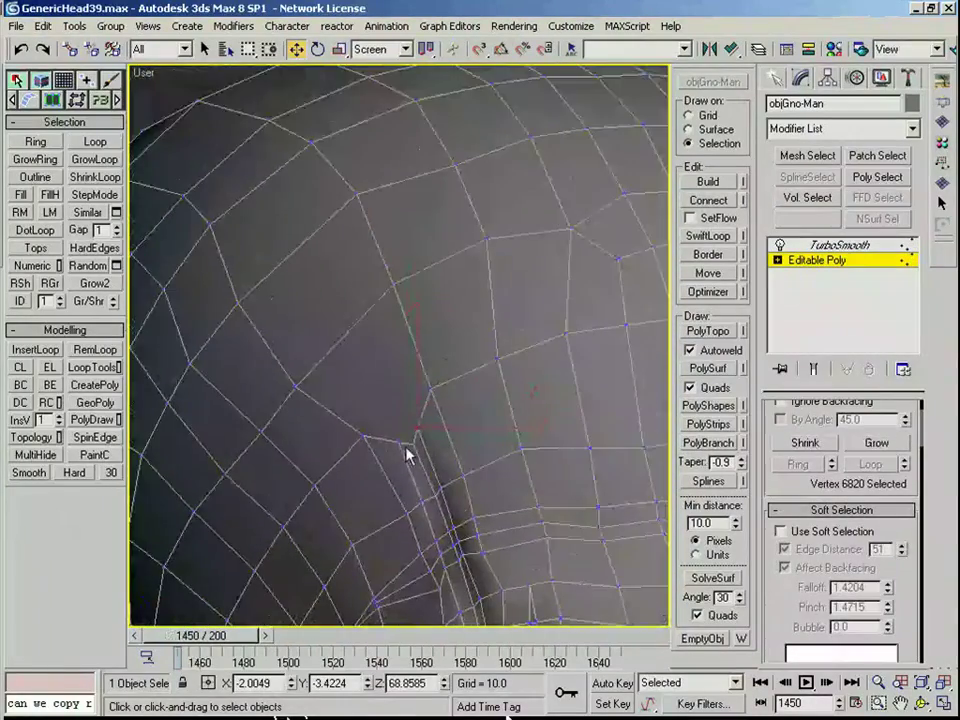
Step: Cut a new horizontal row of edges across the middle of the forehead
right_click(398, 440)
click(369, 262)
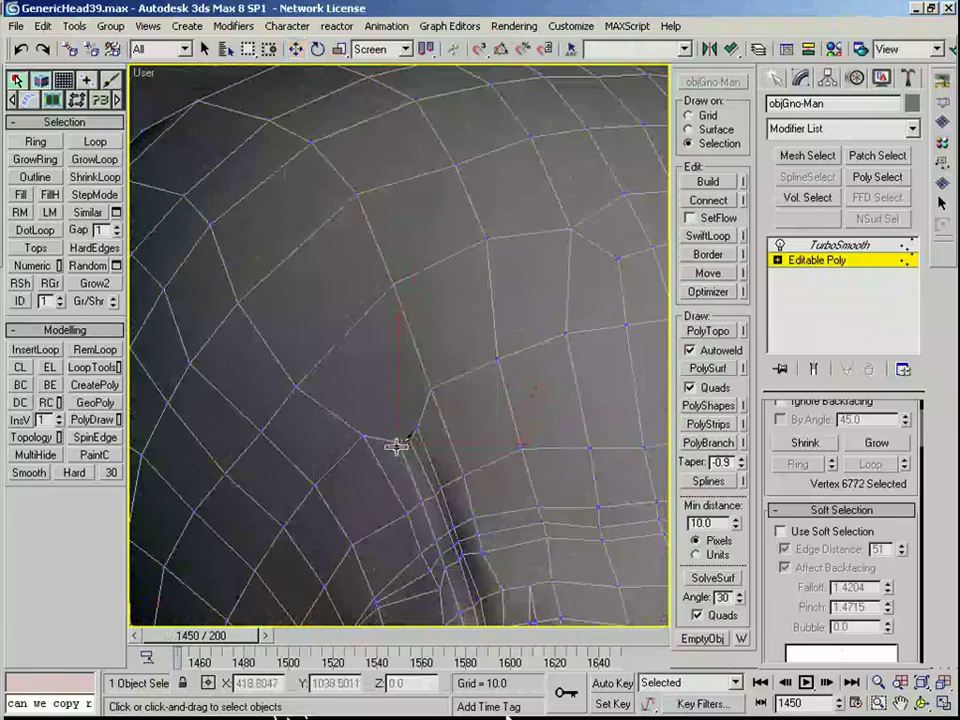
scroll(418, 423, down, 3)
middle_drag(418, 423, 346, 364)
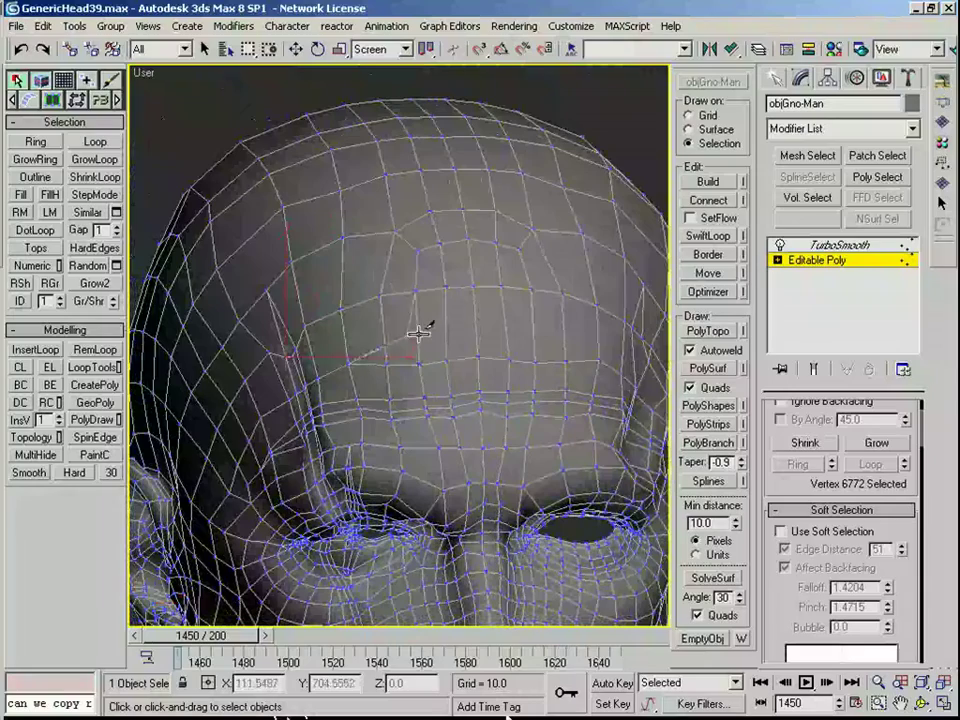
click(563, 335)
right_click(601, 354)
Step: Move the new row of six edges slightly on the forehead surface
key(2)
alt+middle_drag(180, 320, 462, 361)
drag(465, 363, 466, 364)
key(shift+z)
key(shift+z)
key(shift+z)
key(shift+z)
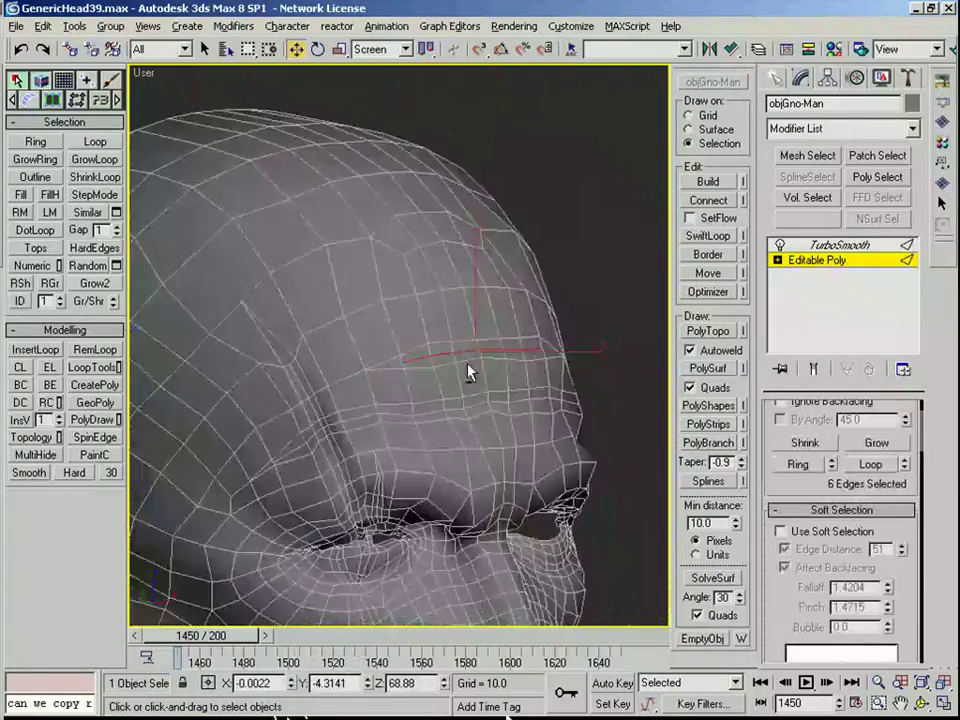
Step: Nudge a vertex beside the upper end of the forehead scar
key(1)
click(306, 324)
drag(302, 322, 297, 321)
alt+middle_drag(297, 321, 270, 345)
Step: Leave vertex editing and examine the smoothed head, closing in on the brow and temple
click(832, 261)
scroll(523, 369, down, 4)
click(523, 369)
click(364, 347)
scroll(364, 347, up, 4)
click(819, 260)
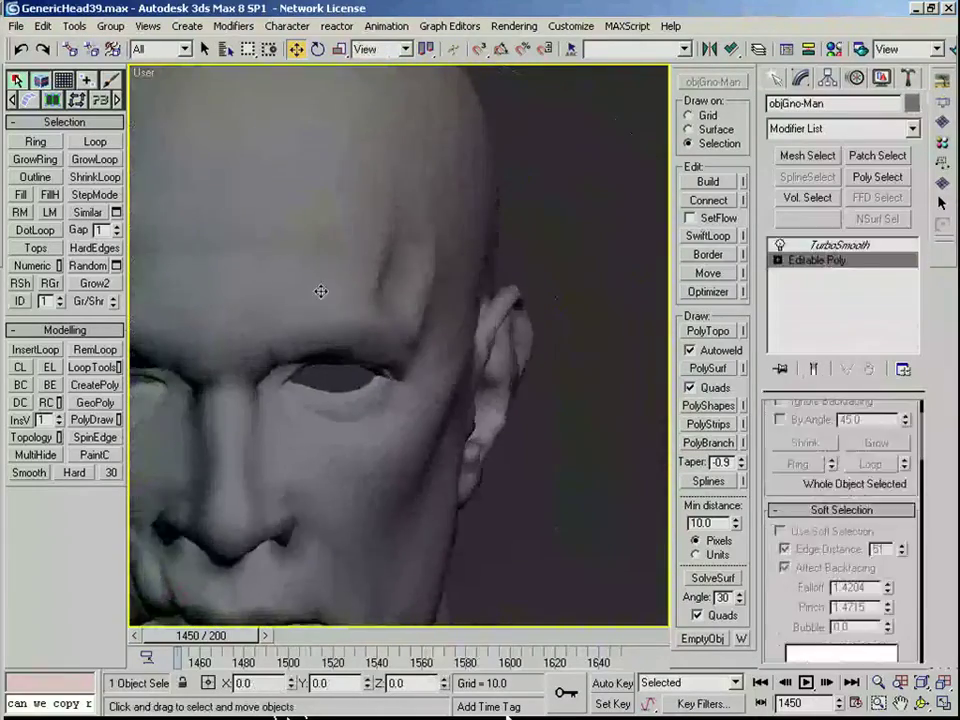
Step: Examine the vertices around the temple, brow and bridge of the nose
key(1)
alt+middle_drag(319, 291, 411, 356)
scroll(411, 356, up, 4)
key(2)
key(1)
click(315, 418)
scroll(307, 435, down, 3)
alt+middle_drag(307, 435, 352, 398)
scroll(352, 398, up, 3)
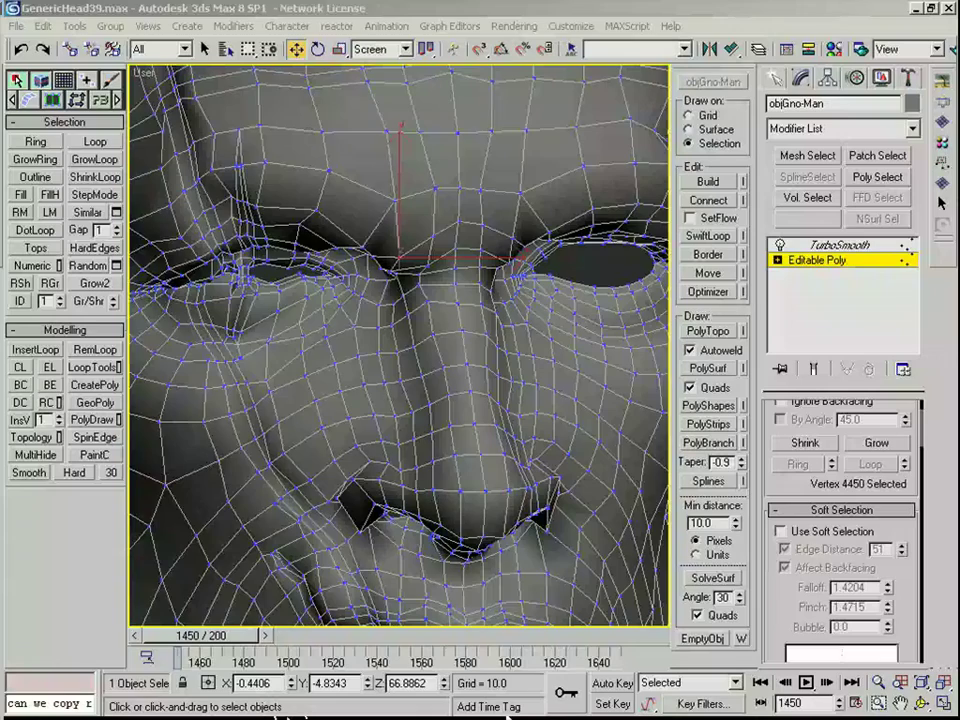
Step: Finish editing the head mesh, deselect it and return to the front view
scroll(448, 516, down, 4)
middle_drag(448, 516, 335, 492)
click(838, 260)
click(636, 379)
key(f)
Step: Select the PouchTeni object lower on the character and isolate it for close editing
scroll(390, 517, down, 8)
middle_drag(389, 517, 399, 334)
scroll(285, 400, up, 6)
click(284, 414)
scroll(399, 334, up, 5)
scroll(399, 334, down, 2)
key(F4)
scroll(302, 311, down, 3)
middle_drag(262, 441, 398, 296)
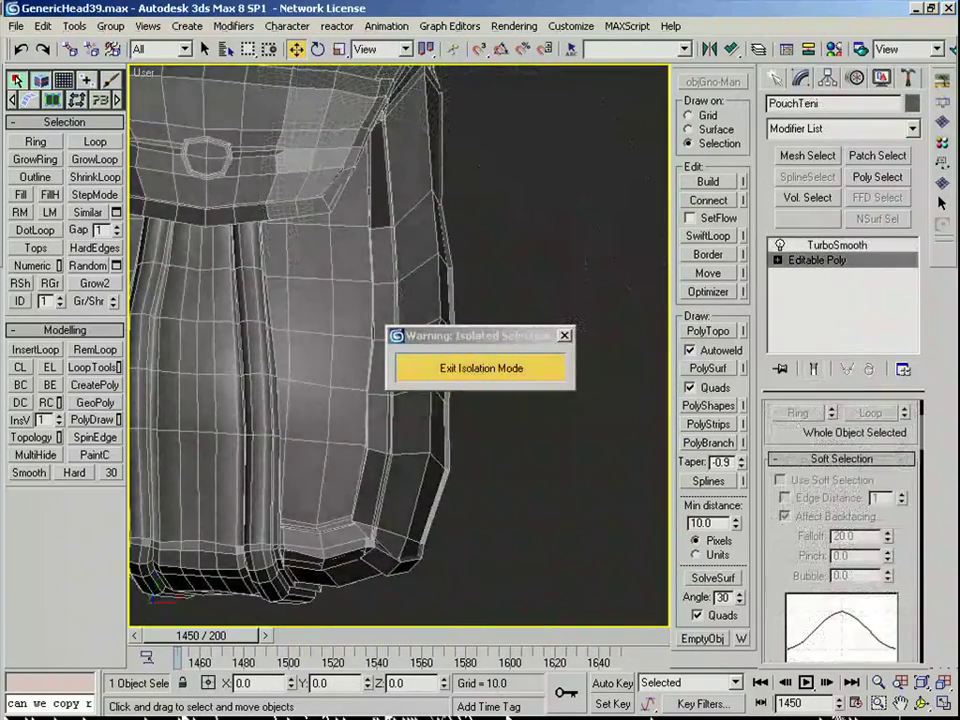
key(F4)
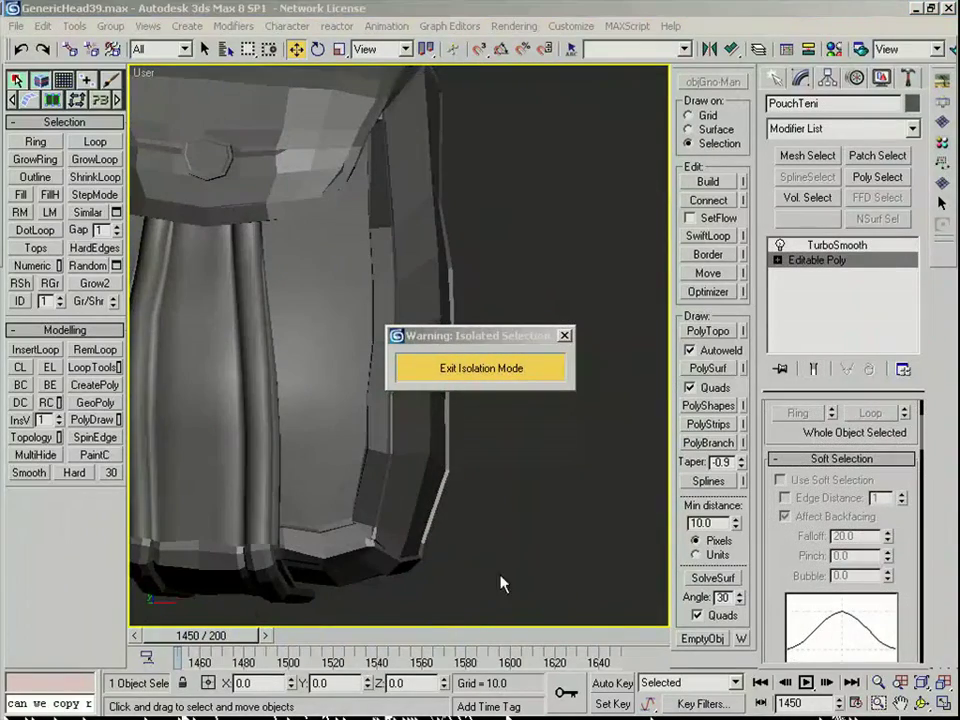
middle_drag(503, 584, 578, 549)
alt+middle_drag(315, 428, 354, 418)
Step: Cut a new edge into the pouch's front panel beside the central pleated strip
key(2)
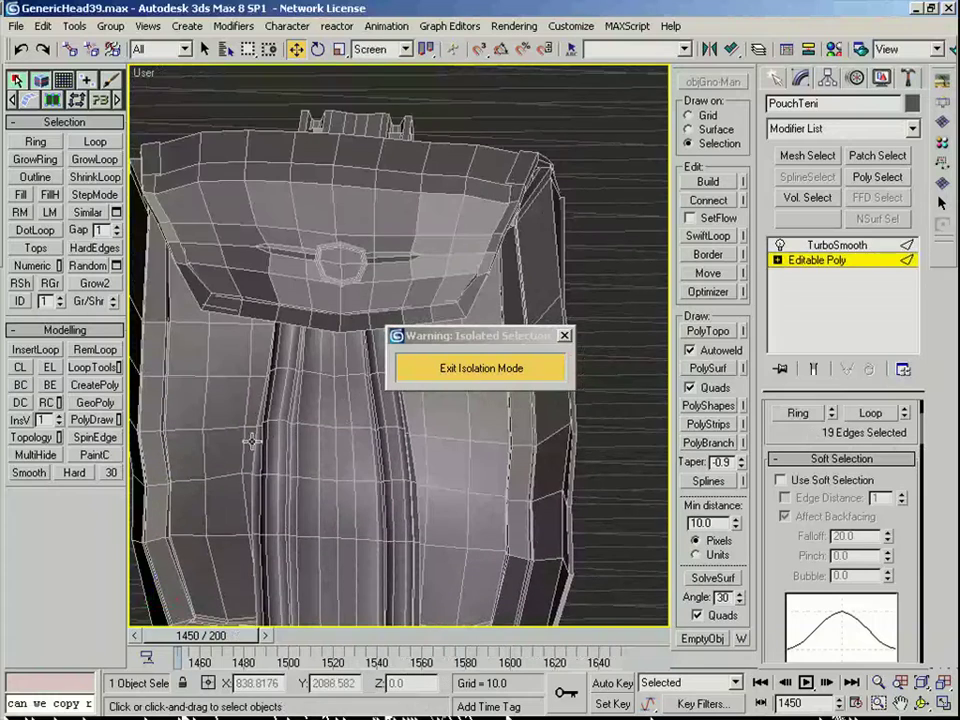
right_click(219, 440)
middle_drag(191, 511, 230, 387)
click(191, 266)
right_click(215, 424)
Step: Select the pouch's central pleated strip as an element and scale it narrower
key(5)
click(337, 380)
key(r)
middle_drag(350, 272, 339, 323)
alt+right_click(339, 323)
click(366, 268)
alt+middle_drag(369, 268, 376, 306)
drag(475, 342, 568, 429)
drag(454, 316, 407, 322)
click(820, 263)
click(828, 245)
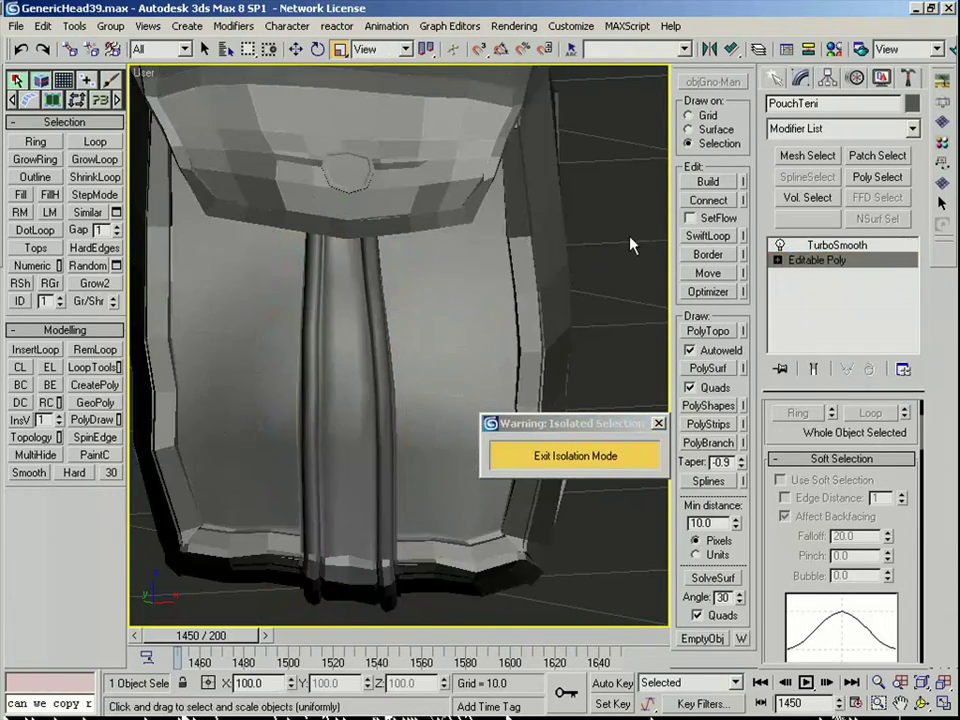
Step: Enable soft selection for the pouch's polygons with edge distance 13 and falloff 2.03
alt+middle_drag(437, 343, 476, 386)
click(800, 260)
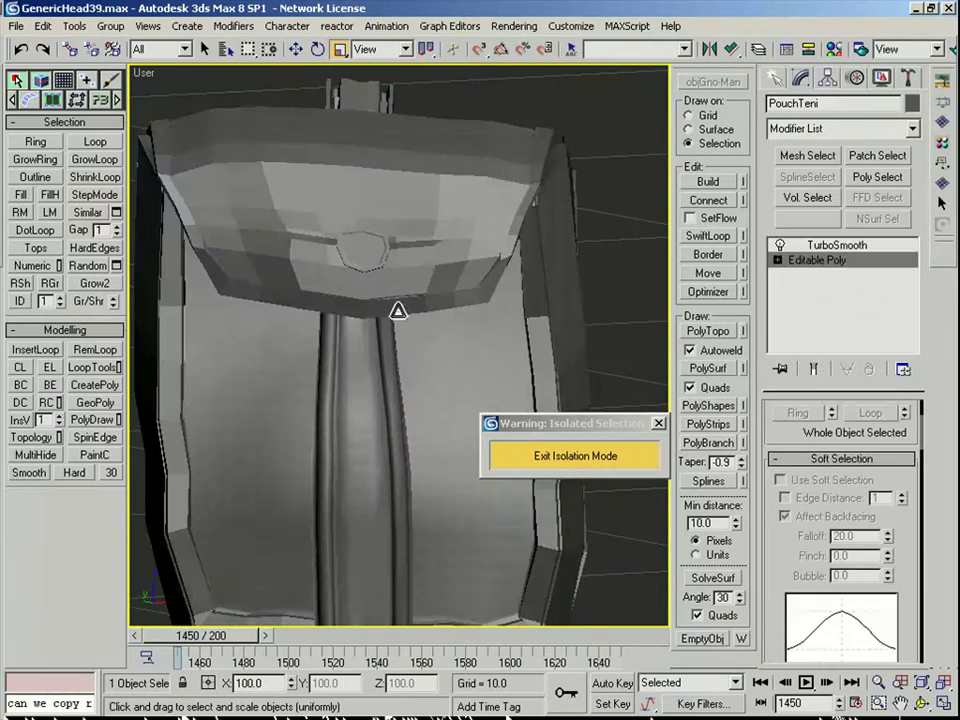
mouse_move(371, 301)
alt+middle_down()
mouse_move(399, 332)
mouse_move(378, 298)
alt+middle_up()
key(F4)
click(798, 259)
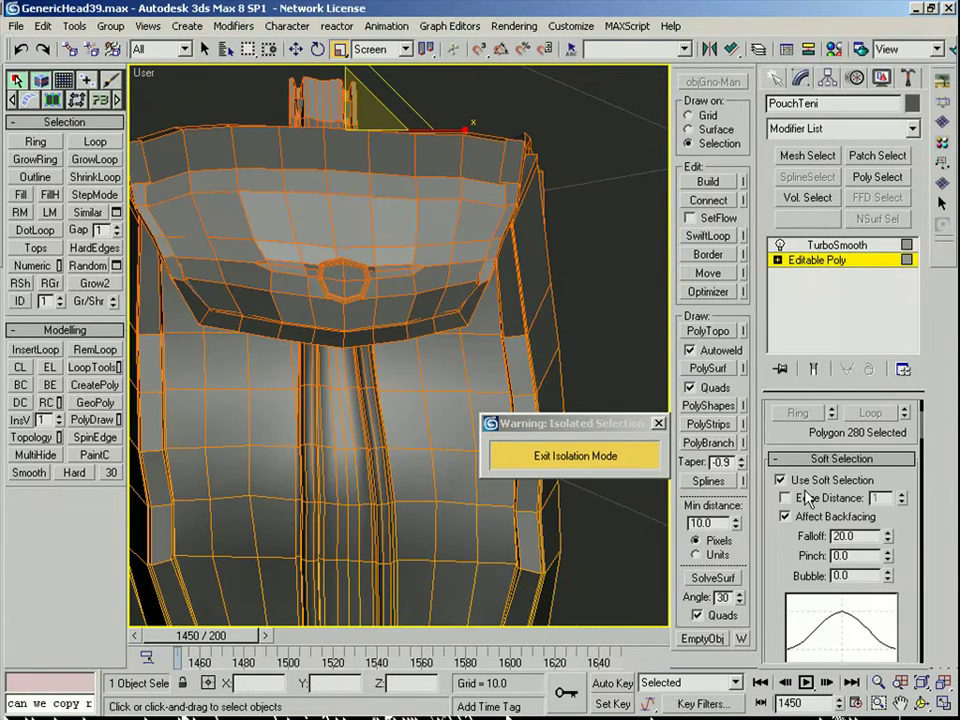
click(785, 497)
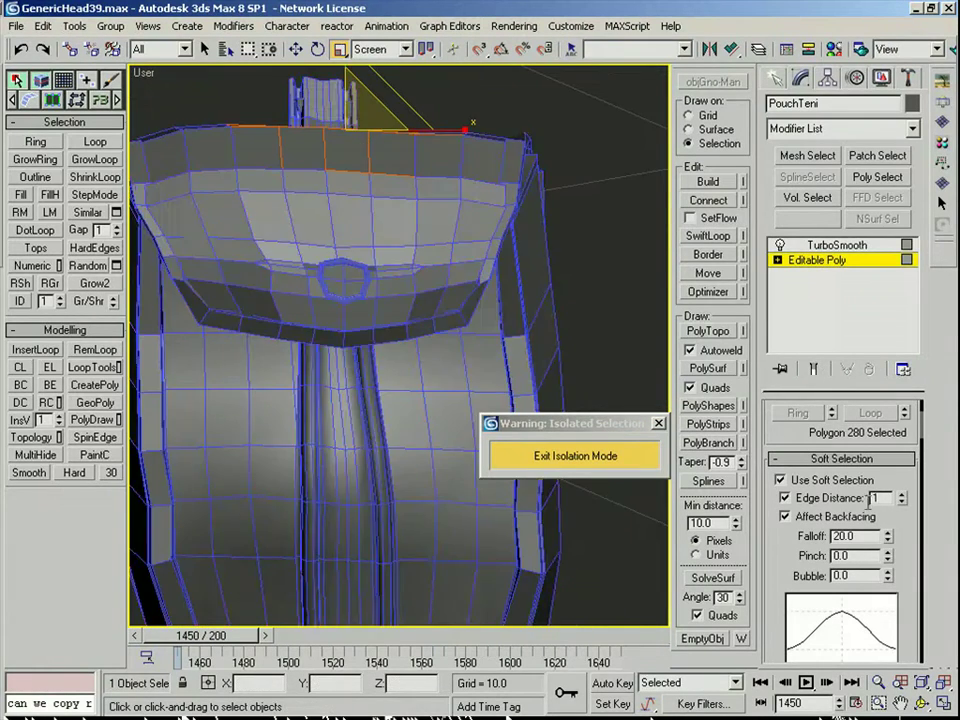
right_click(888, 539)
drag(888, 539, 888, 520)
Step: Move the polygons at the middle of the pouch flap's upper edge downward with soft selection
key(w)
alt+middle_drag(346, 166, 370, 137)
ctrl+click(347, 162)
drag(387, 125, 388, 145)
Step: Cut new edges across the pouch flap from the crease beside the buckle up to the flap's upper band
alt+middle_drag(356, 210, 356, 277)
key(2)
right_click(270, 251)
click(246, 78)
alt+middle_drag(246, 78, 486, 74)
scroll(436, 384, up, 3)
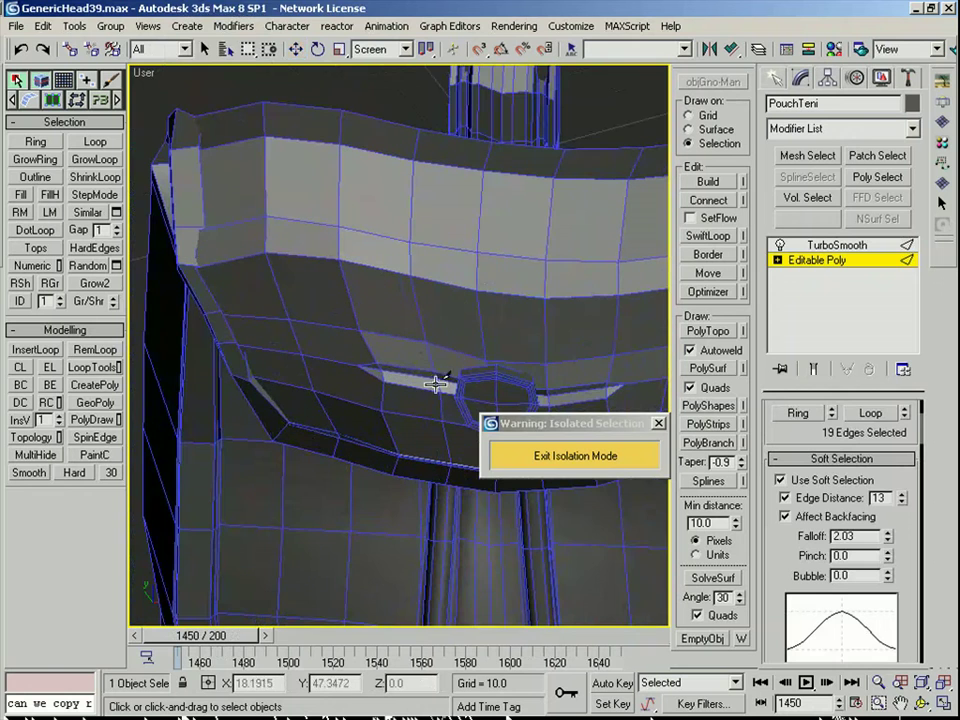
click(367, 348)
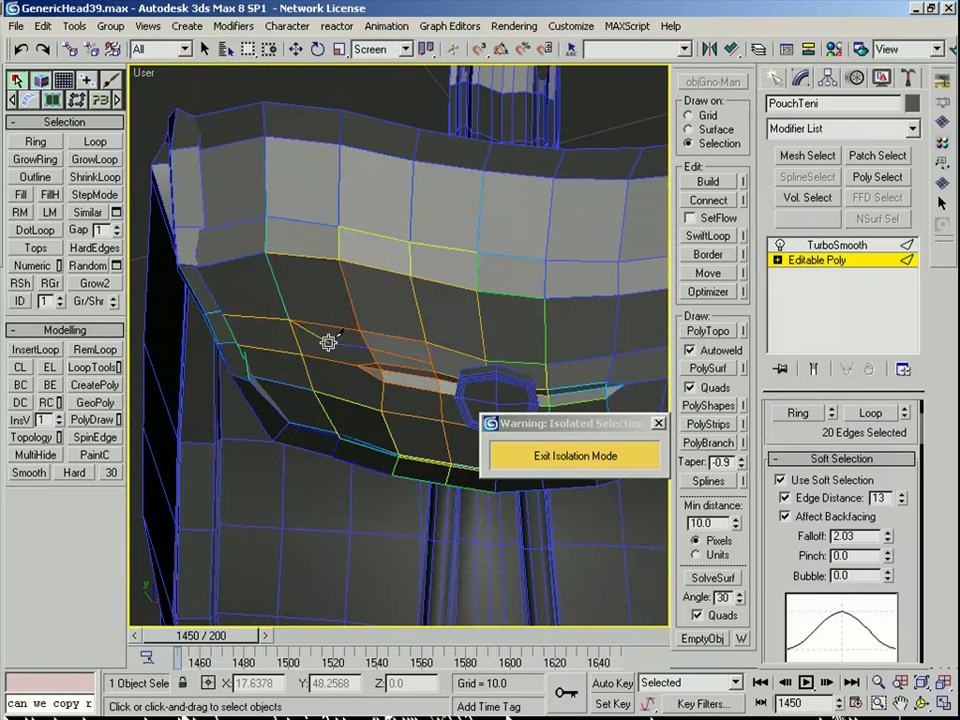
click(303, 354)
right_click(308, 353)
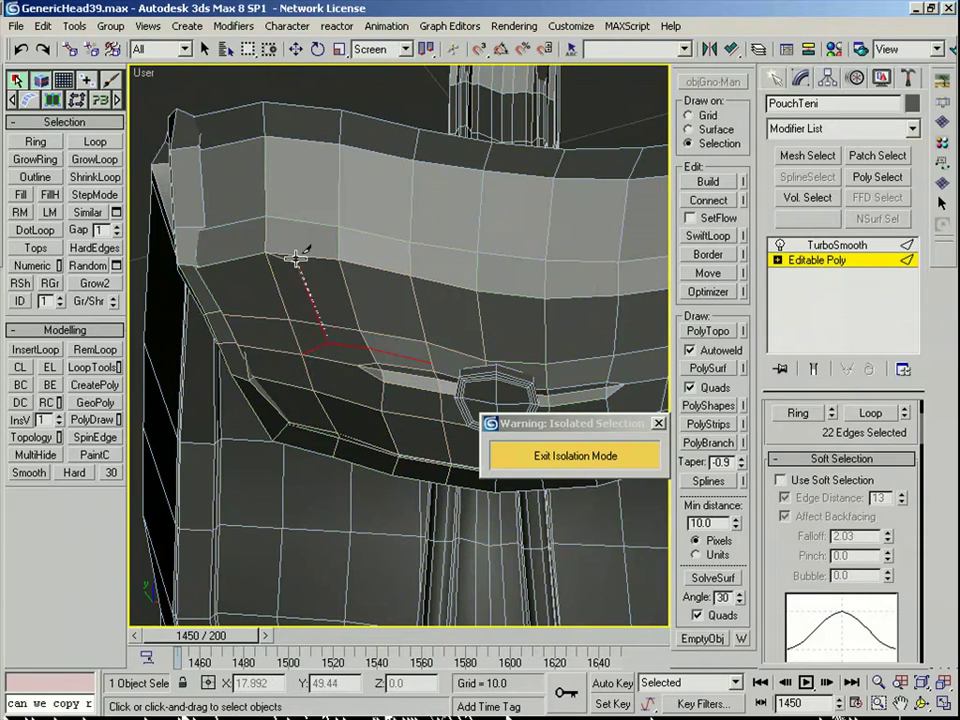
click(292, 137)
right_click(292, 137)
Step: Extend the cut edges' selection to full loops and deselect the edges beyond the pouch flap
alt+middle_drag(292, 137, 399, 265)
right_click(402, 267)
click(443, 289)
key(alt+l)
scroll(391, 345, down, 8)
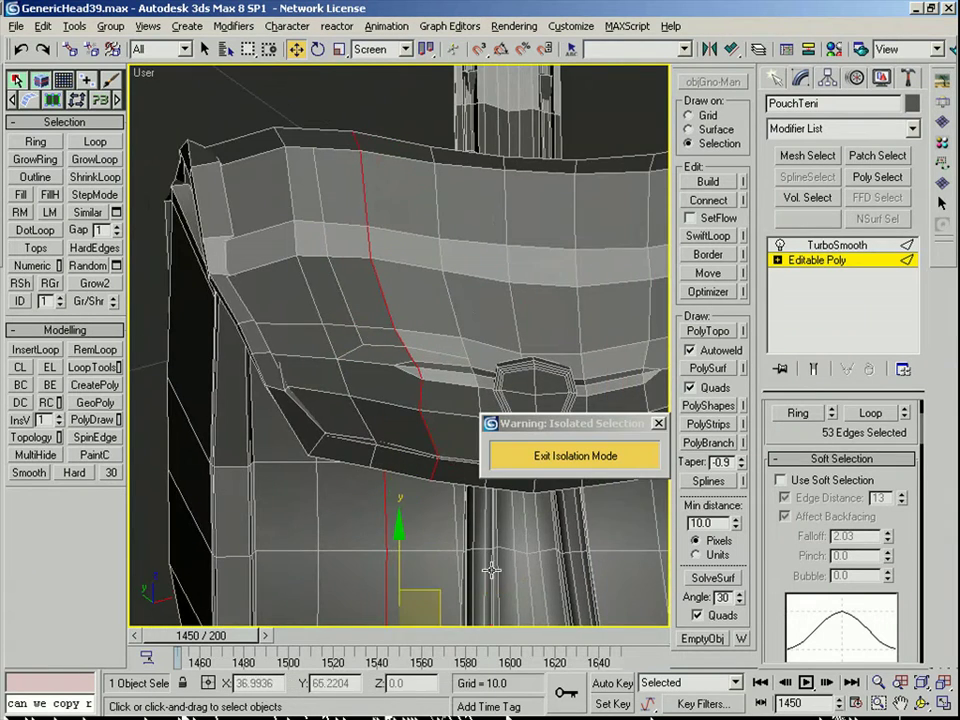
alt+drag(446, 350, 446, 349)
scroll(448, 345, up, 4)
alt+middle_drag(450, 335, 402, 263)
alt+drag(362, 268, 364, 262)
alt+middle_drag(364, 262, 412, 372)
scroll(412, 372, up, 2)
alt+middle_drag(429, 330, 340, 251)
right_click(329, 247)
click(303, 75)
middle_drag(302, 110, 300, 178)
alt+middle_drag(349, 268, 361, 200)
key(w)
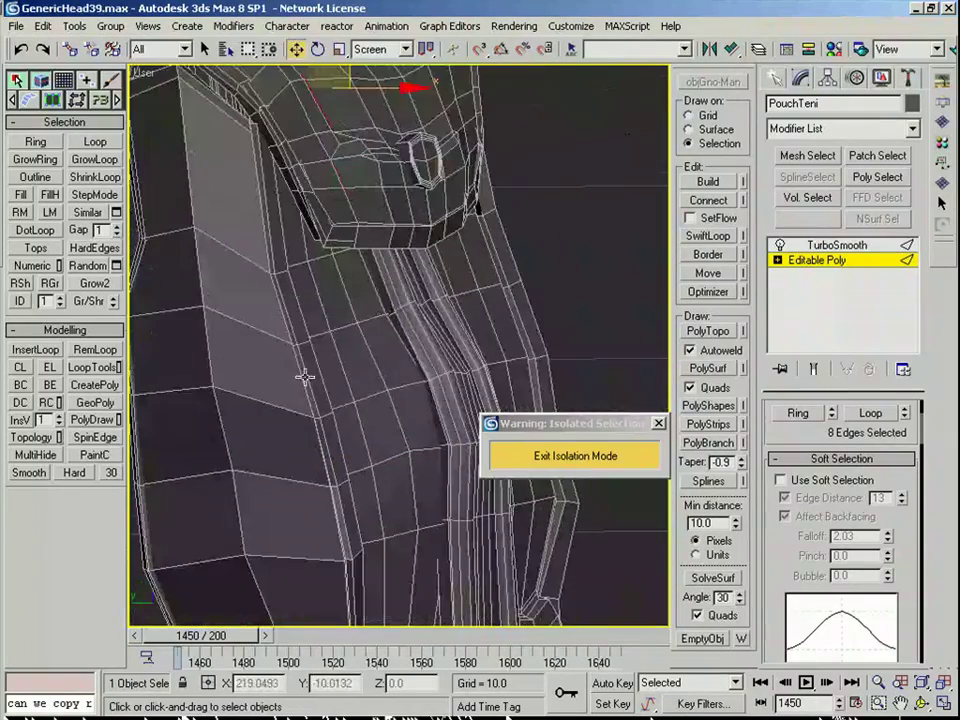
Step: Select two polygons beside the pouch's front corner edge and move them slightly sideways with soft selection
key(4)
click(323, 371)
scroll(365, 356, down, 3)
alt+middle_drag(365, 356, 437, 403)
scroll(401, 333, up, 2)
click(369, 449)
key(s)
drag(403, 406, 375, 413)
alt+middle_drag(375, 413, 444, 414)
key(ctrl+z)
ctrl+click(446, 411)
drag(415, 405, 401, 406)
alt+middle_drag(401, 406, 330, 489)
scroll(390, 369, down, 2)
Step: Cut a diagonal edge line across the pouch's front panels, rising from the lower corner past the central pleated strip
key(2)
click(288, 223)
middle_drag(367, 438, 333, 356)
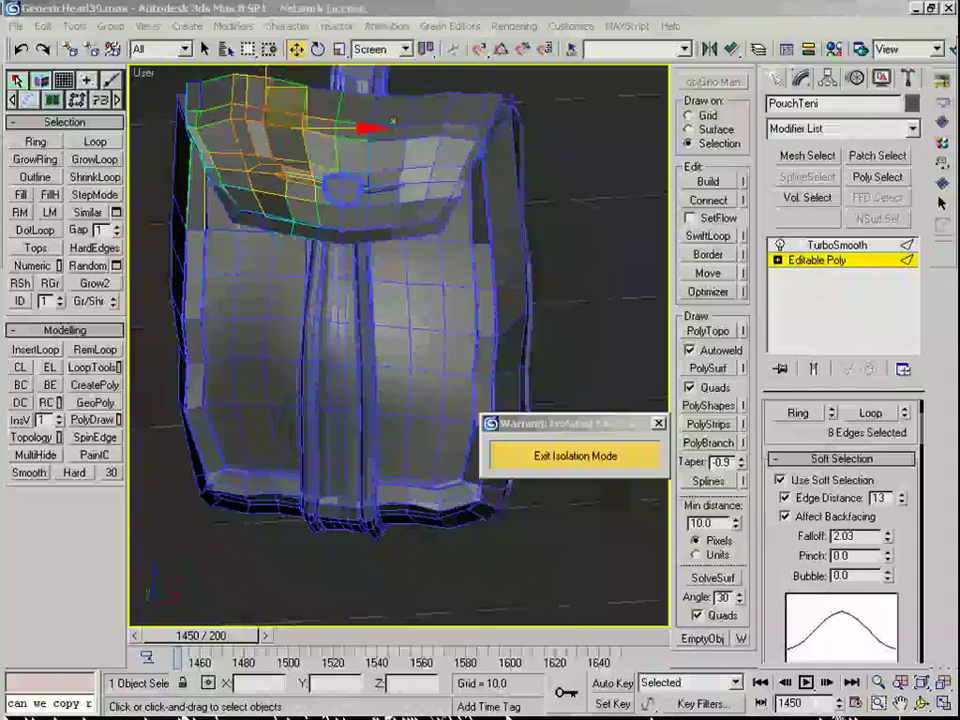
alt+middle_drag(337, 412, 368, 460)
right_click(261, 467)
click(239, 290)
scroll(244, 458, up, 1)
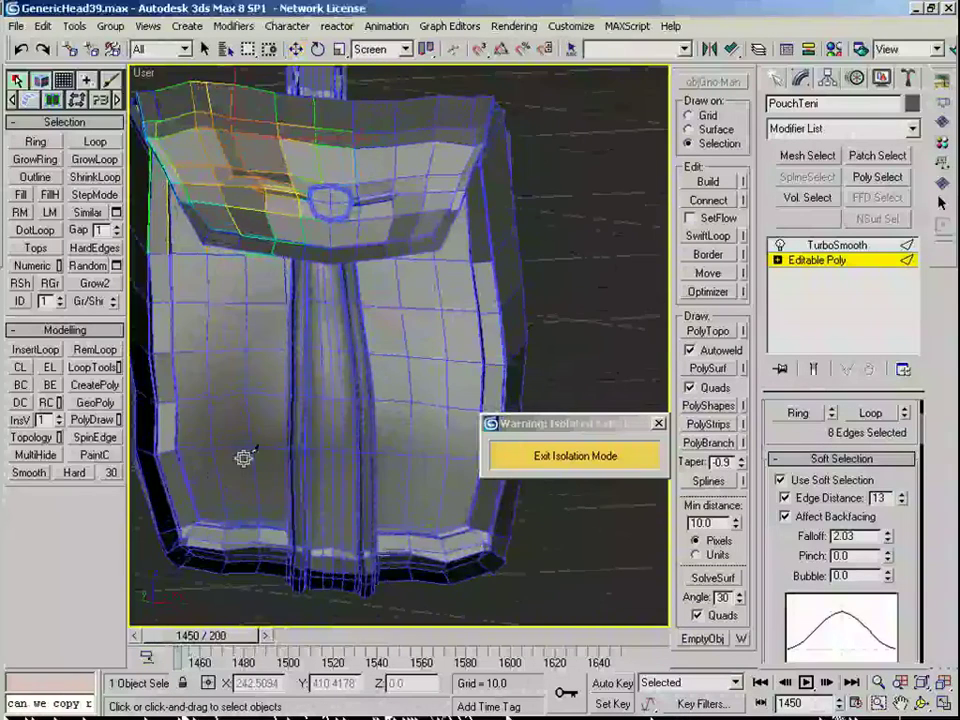
click(219, 485)
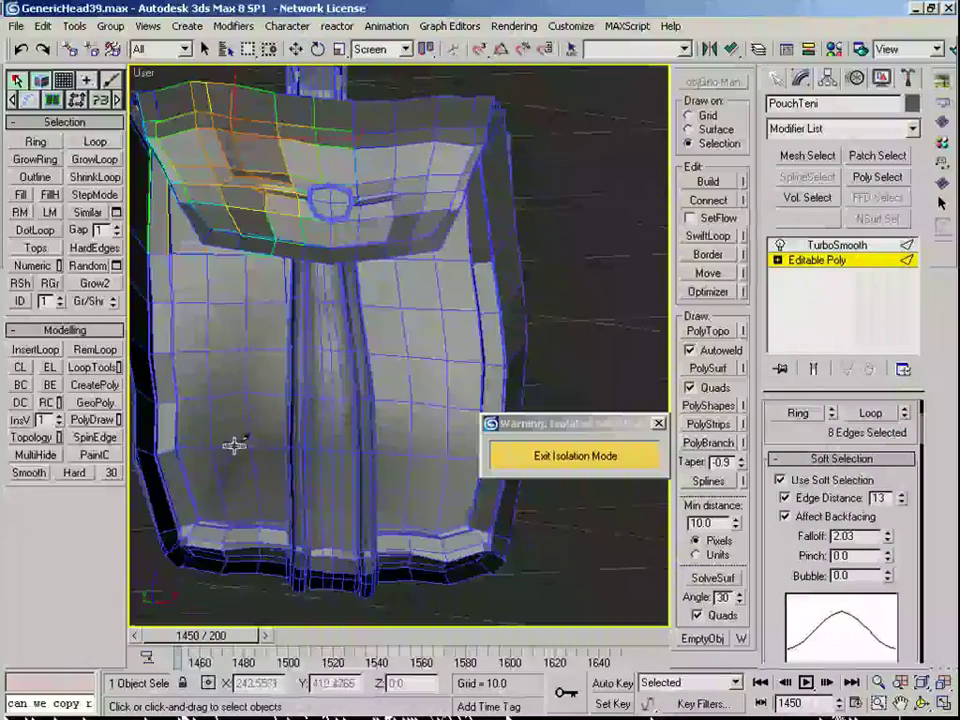
click(267, 392)
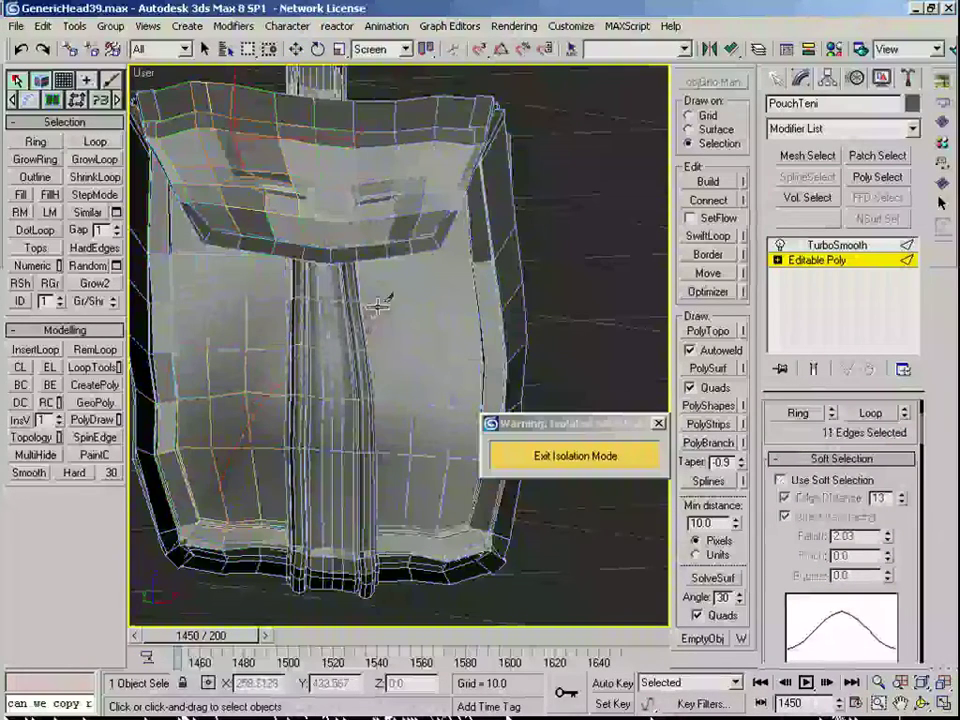
click(438, 283)
right_click(438, 283)
alt+middle_drag(390, 371, 376, 386)
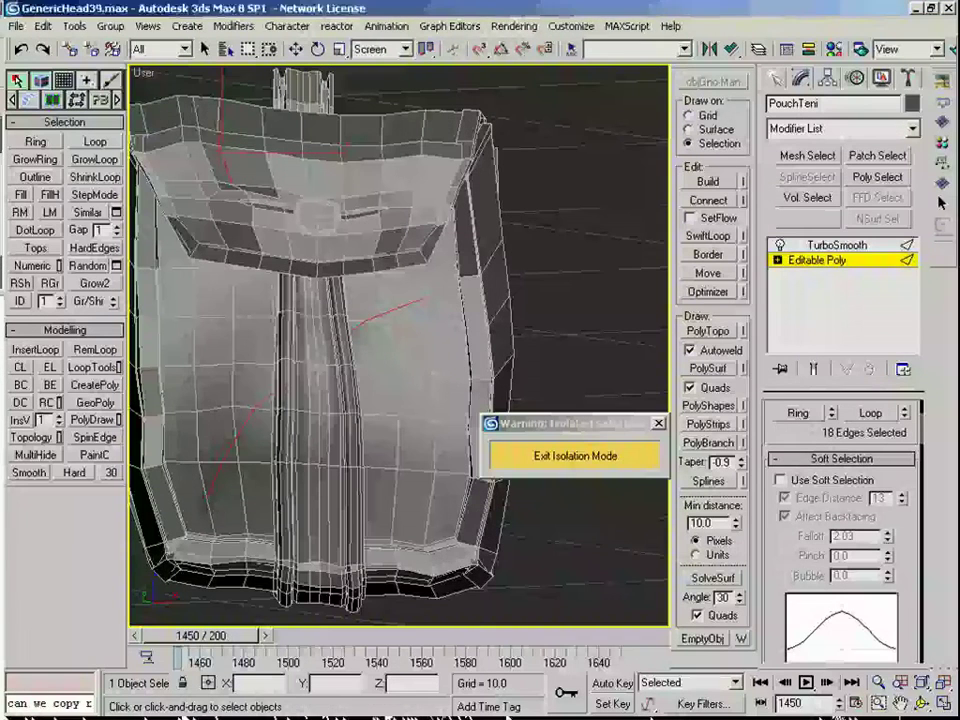
Step: Inspect the edge flow around the diagonal cut by selecting edge loops on the pouch's front panels
mouse_move(416, 306)
middle_down()
mouse_move(422, 315)
mouse_move(392, 368)
mouse_move(424, 293)
middle_up()
scroll(422, 315, up, 1)
alt+middle_drag(212, 468, 268, 506)
scroll(238, 476, up, 1)
scroll(180, 490, up, 1)
key(w)
click(291, 471)
click(236, 474)
ctrl+click(189, 499)
key(alt+l)
alt+middle_drag(332, 381, 386, 276)
scroll(308, 389, down, 1)
ctrl+click(294, 424)
key(alt+l)
ctrl+click(454, 325)
key(alt+l)
click(386, 276)
key(alt+l)
Step: Remove two unwanted edges beside the diagonal cut and select the edge loop there
scroll(386, 276, up, 3)
middle_drag(225, 328, 321, 321)
click(246, 372)
key(BackSpace)
alt+middle_drag(248, 372, 253, 377)
click(253, 377)
key(BackSpace)
click(268, 319)
key(alt+l)
Step: Show the pouch as wireframe, select its body as an element and hide all unselected polygons
mouse_move(268, 319)
alt+middle_down()
mouse_move(326, 300)
mouse_move(313, 354)
mouse_move(264, 399)
mouse_move(272, 413)
mouse_move(281, 373)
mouse_move(251, 399)
alt+middle_up()
scroll(264, 399, up, 1)
click(229, 411)
scroll(272, 413, up, 1)
key(F3)
key(5)
click(272, 445)
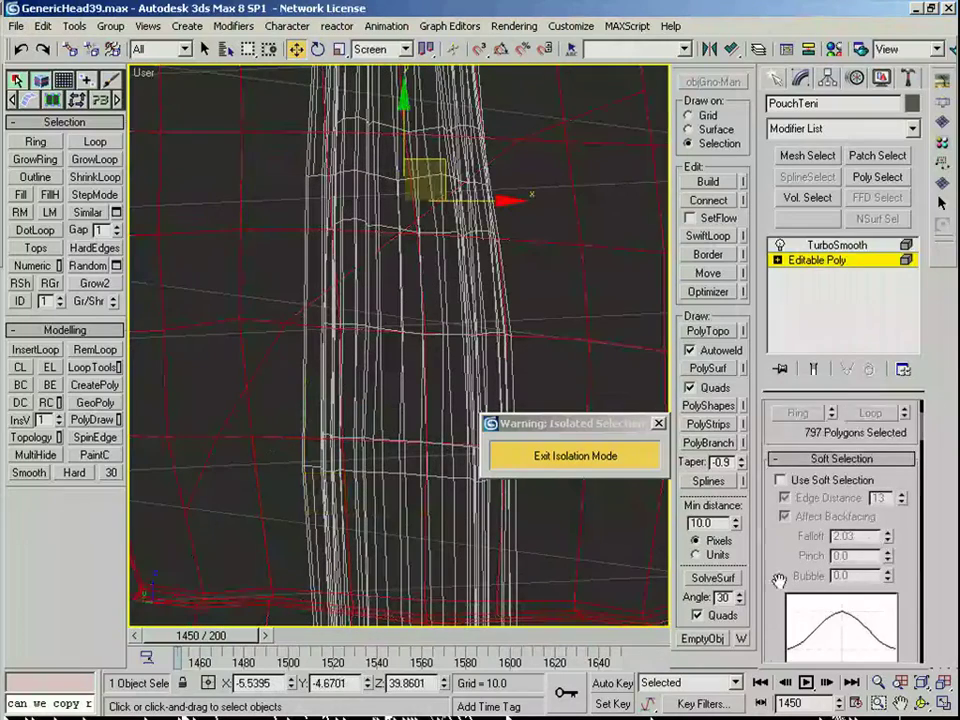
scroll(866, 576, down, 12)
click(868, 597)
Step: Cut a second diagonal edge line alongside the first one across the pouch's front panel
middle_drag(270, 467, 303, 502)
right_click(264, 488)
click(182, 302)
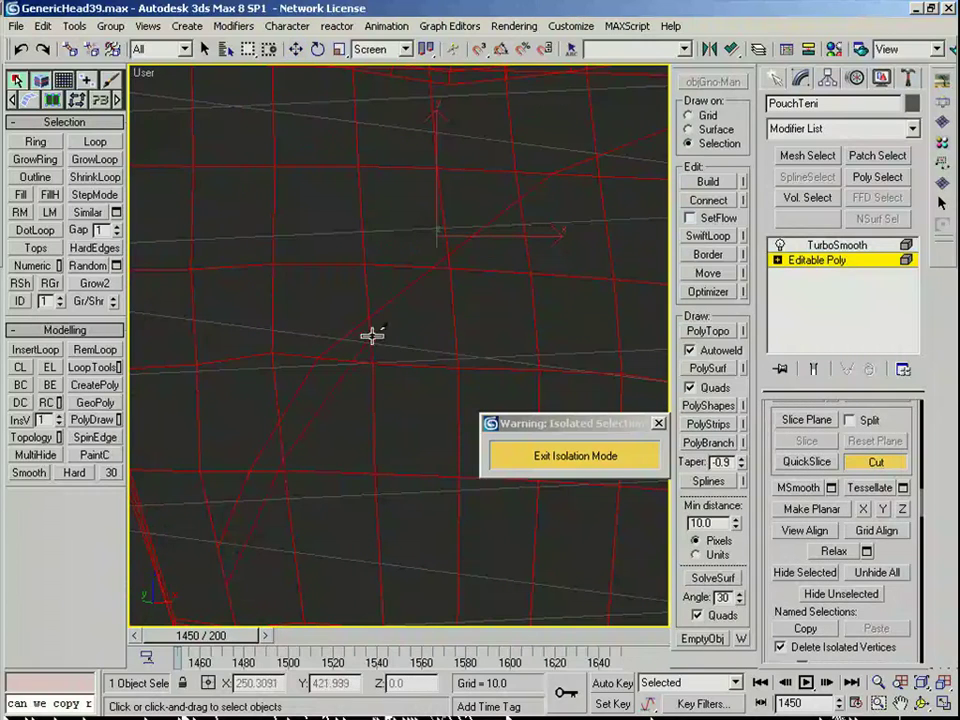
middle_drag(524, 225, 199, 487)
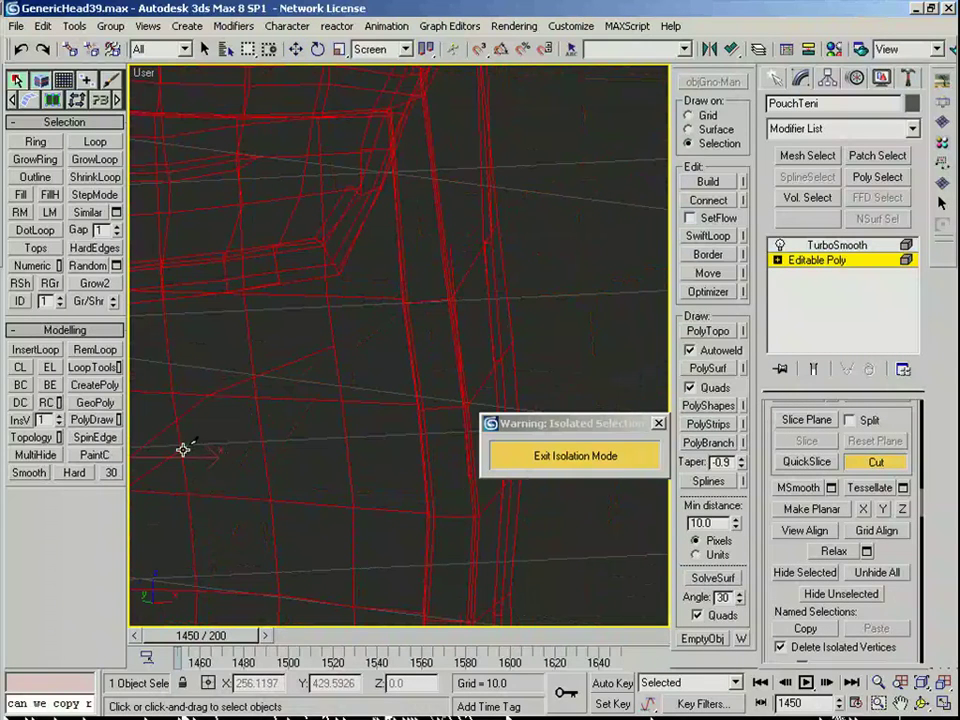
scroll(200, 460, down, 1)
scroll(240, 478, up, 2)
middle_drag(172, 464, 369, 375)
Step: Connect the vertices around an edge crossing between the two diagonal cuts and remove the crossing vertex
key(1)
click(258, 411)
ctrl+click(278, 429)
click(262, 443)
ctrl+click(240, 426)
key(ctrl+shift+e)
click(259, 427)
key(BackSpace)
Step: Connect the vertices around the next crossing further up the diagonal strip and remove its middle vertex
middle_drag(432, 342, 326, 407)
click(332, 398)
ctrl+click(275, 381)
click(326, 362)
ctrl+click(359, 383)
key(ctrl+shift+e)
click(330, 387)
key(BackSpace)
Step: Remove the stray vertex on the front panel's outer border near the diagonal strip's lower end
middle_drag(246, 499, 493, 254)
middle_drag(207, 480, 328, 374)
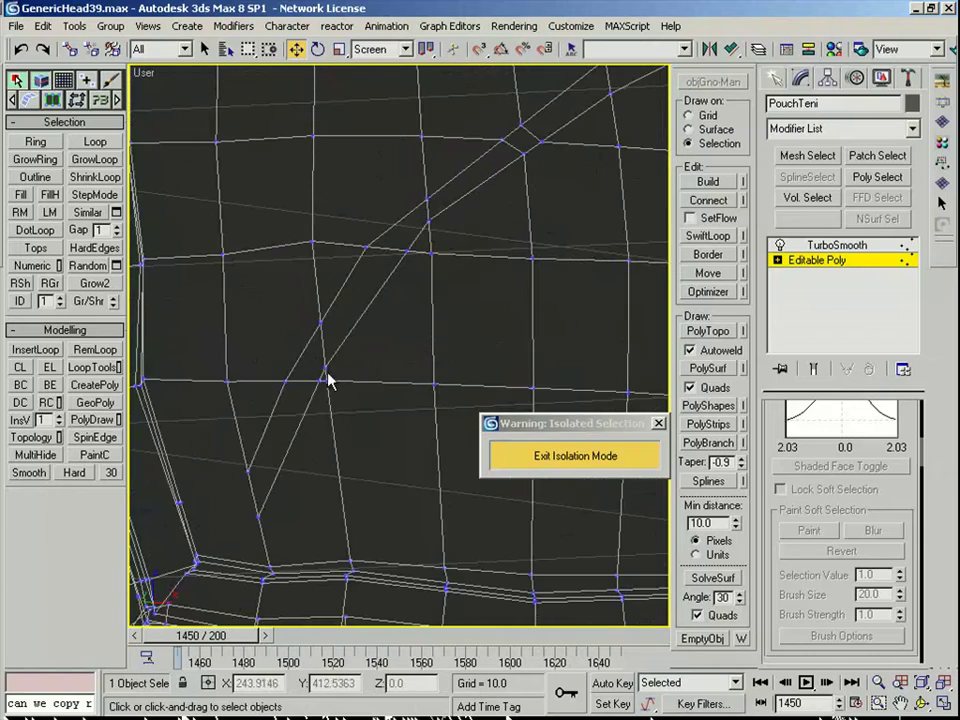
click(248, 471)
ctrl+click(180, 501)
click(180, 501)
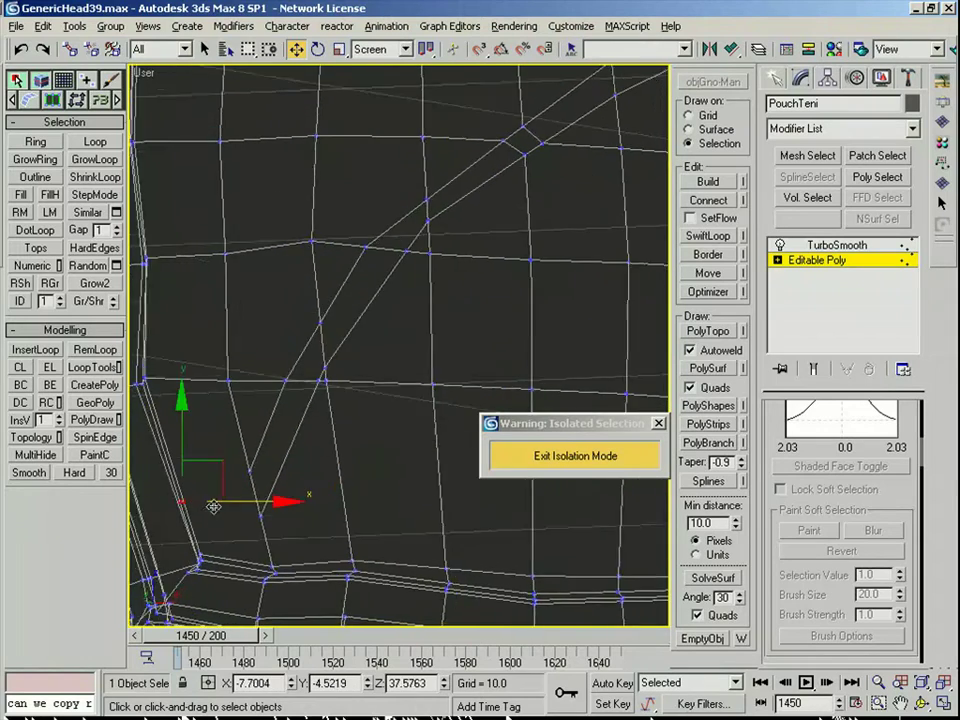
key(BackSpace)
Step: Clean up the lower end of the diagonal strip and apply Build End to it
middle_drag(251, 504, 310, 470)
scroll(310, 470, up, 4)
click(171, 495)
key(2)
click(232, 549)
scroll(281, 531, down, 4)
alt+middle_drag(281, 531, 433, 403)
click(418, 401)
key(1)
click(45, 388)
Step: Build a quad end at the upper end of the diagonal strip with Build End
middle_drag(600, 260, 300, 467)
key(2)
click(419, 284)
right_click(419, 284)
click(378, 182)
click(48, 388)
Step: Connect the diagonal strip's upper vertex to the neighbouring grid vertex and remove the redundant edge below it
scroll(303, 408, up, 2)
middle_drag(303, 408, 465, 358)
click(342, 348)
ctrl+click(250, 357)
key(ctrl+shift+e)
key(2)
click(301, 359)
key(ctrl+BackSpace)
Step: Remove the leftover edges at the same crossing of the diagonal strip together with their vertices
click(336, 369)
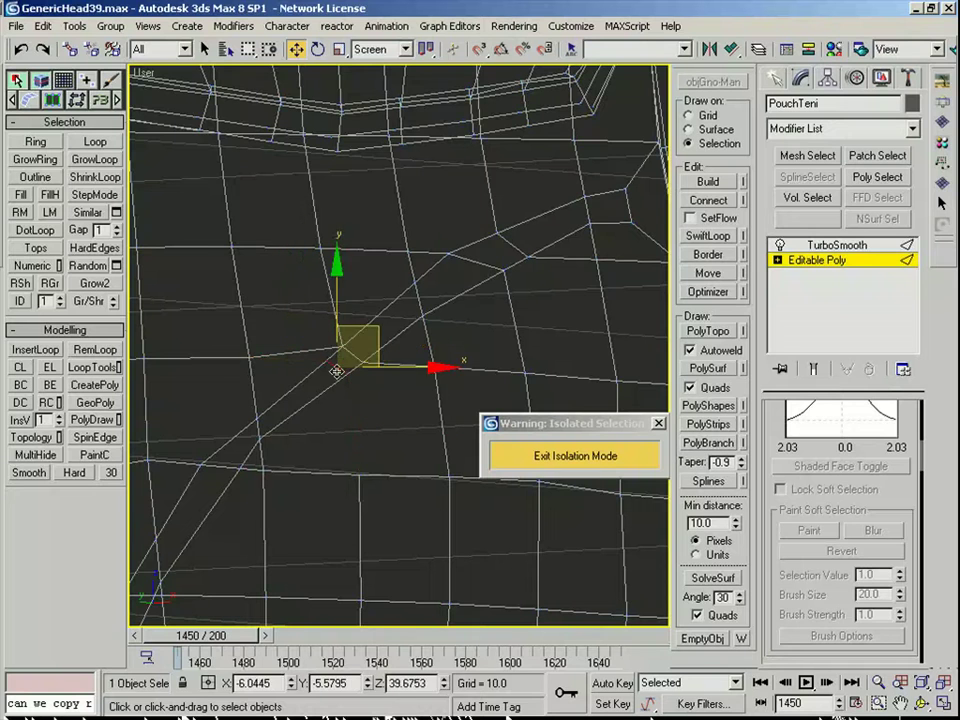
key(ctrl+BackSpace)
click(306, 353)
middle_drag(306, 353, 338, 343)
key(ctrl+BackSpace)
Step: Adjust the vertices where the diagonal strip crosses the neighbouring grid edges on the pouch
middle_drag(282, 430, 278, 392)
key(1)
right_click(317, 369)
click(293, 201)
middle_drag(210, 480, 261, 443)
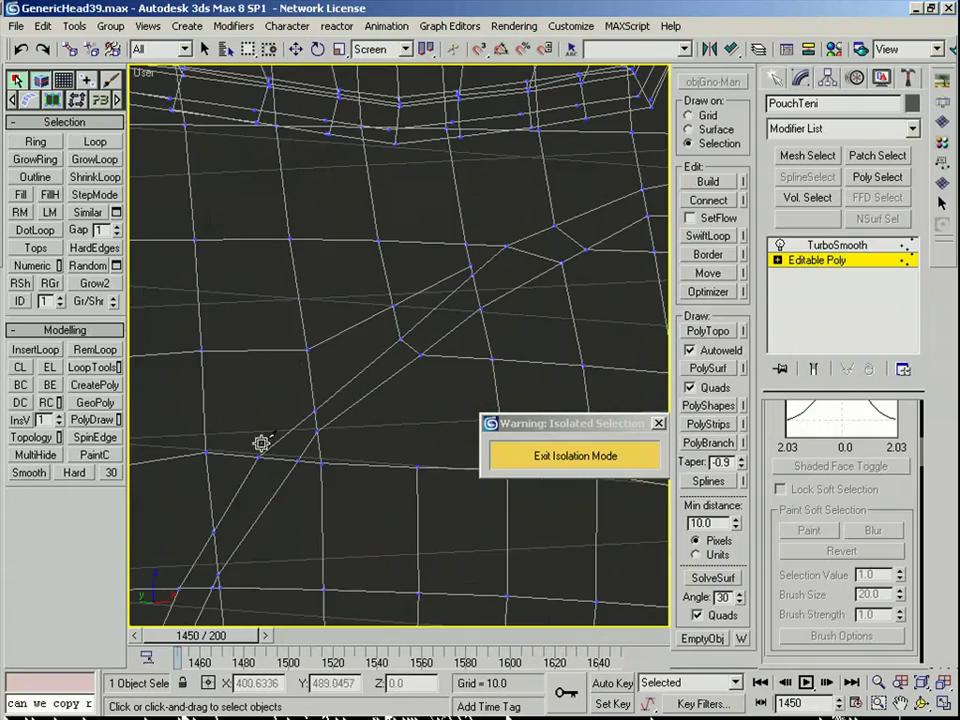
click(303, 354)
middle_drag(303, 354, 291, 416)
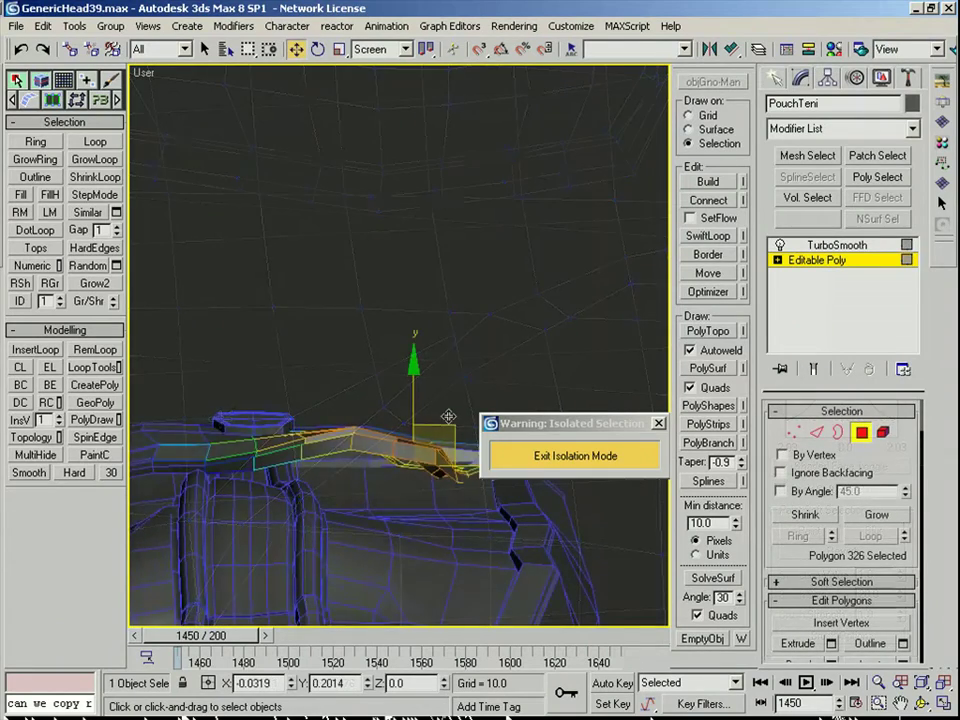
Step: Move the flap's lower corner polygons slightly with soft selection to reshape the flap edge
drag(448, 416, 450, 401)
alt+middle_drag(450, 401, 345, 510)
scroll(414, 346, down, 3)
middle_drag(345, 510, 405, 342)
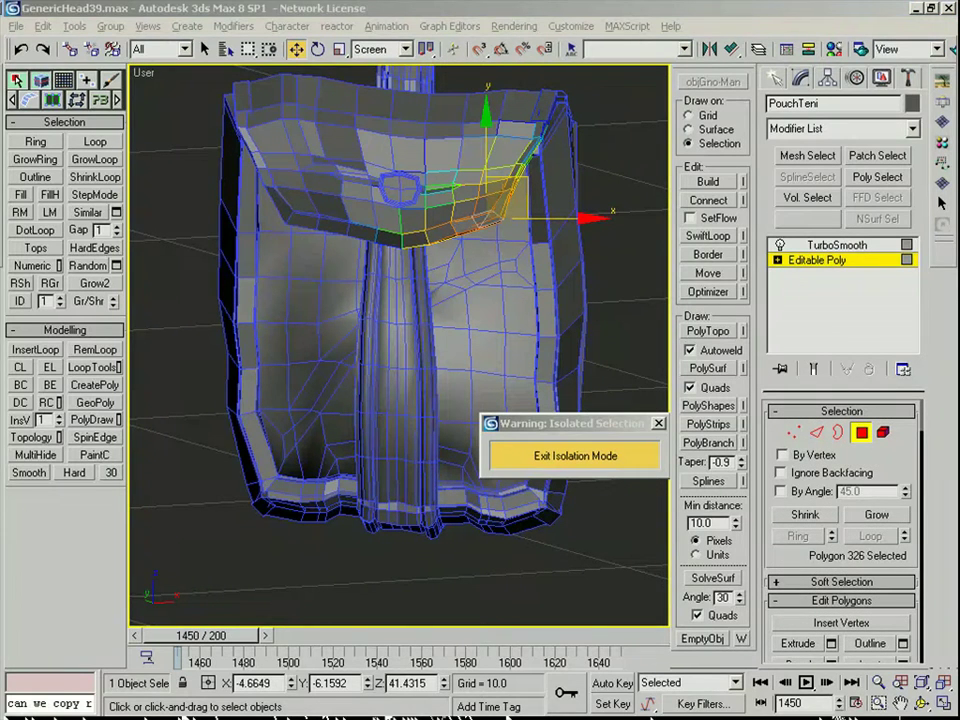
middle_drag(455, 290, 401, 456)
click(857, 432)
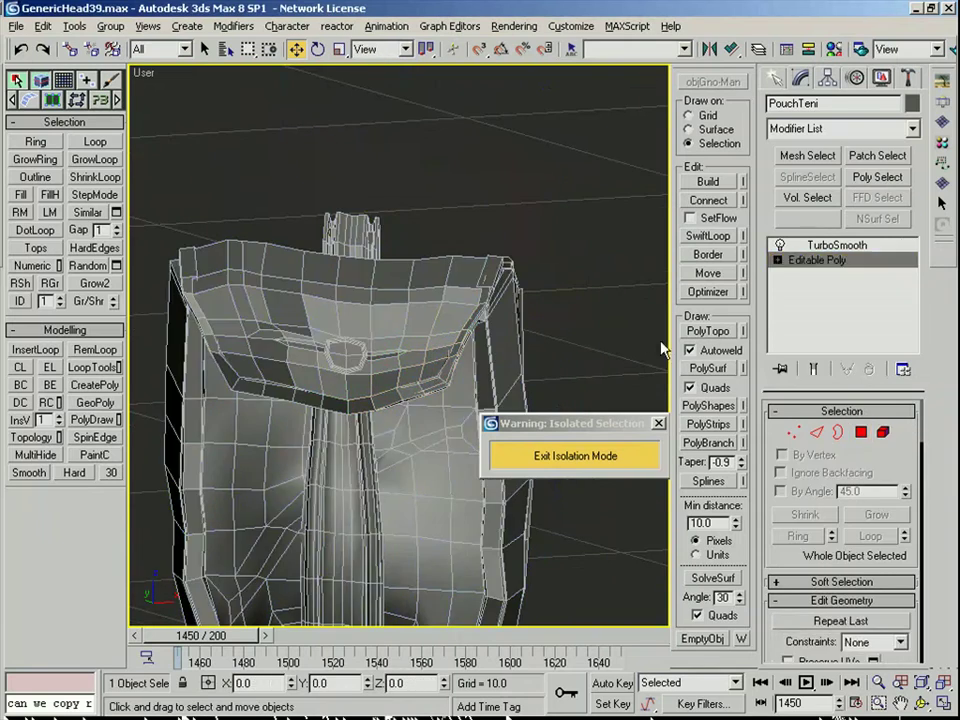
Step: Examine the pouch with TurboSmooth and without edge display, checking the flap and front panel folds
click(838, 245)
middle_drag(447, 500, 468, 396)
key(F4)
key(F4)
click(831, 265)
click(862, 435)
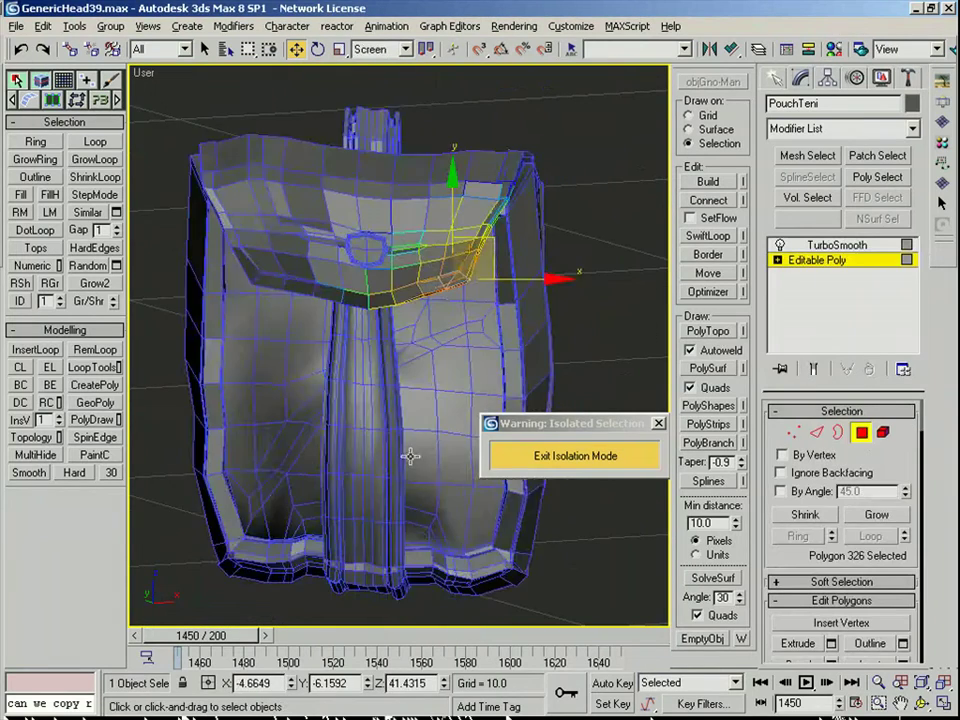
scroll(409, 456, up, 3)
middle_drag(341, 492, 353, 370)
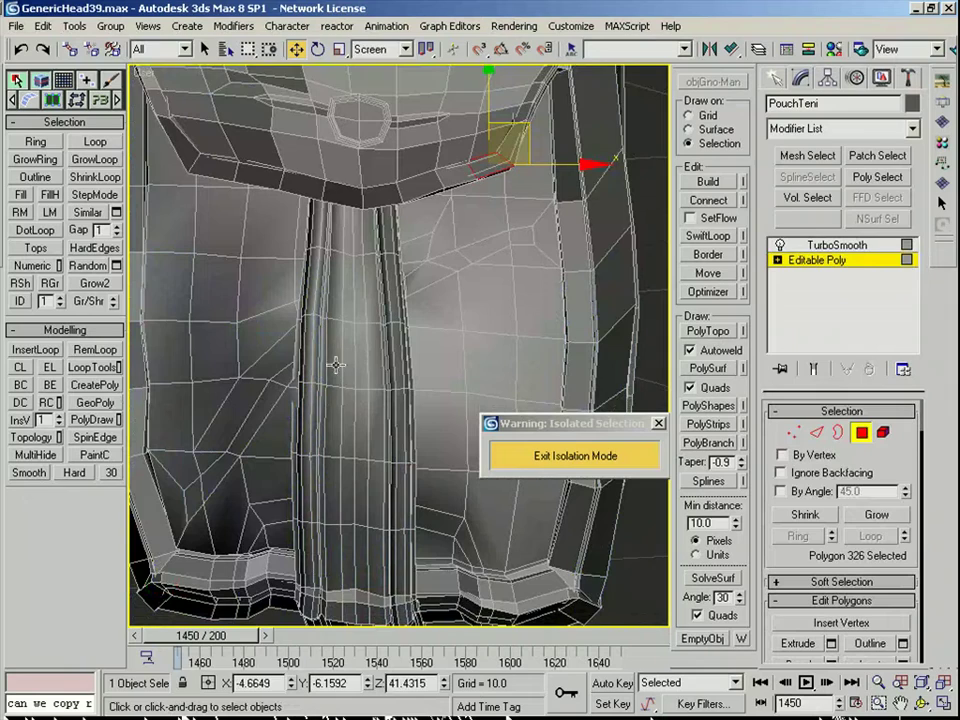
click(866, 434)
Step: Exit isolation mode and select the pouch on the full character with its edges shown
key(f)
key(z)
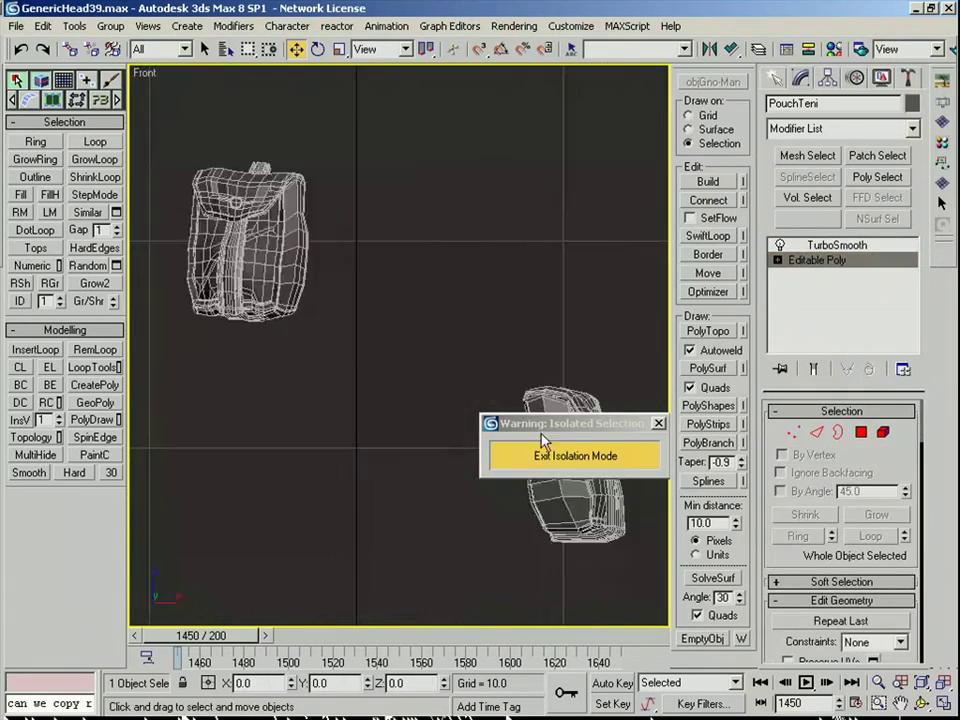
key(F4)
click(548, 453)
click(362, 455)
click(256, 266)
alt+middle_drag(256, 266, 640, 470)
scroll(292, 268, up, 5)
key(F4)
Step: Select the round button element on the pouch flap and move it against the flap surface
click(808, 264)
click(883, 432)
click(496, 281)
key(r)
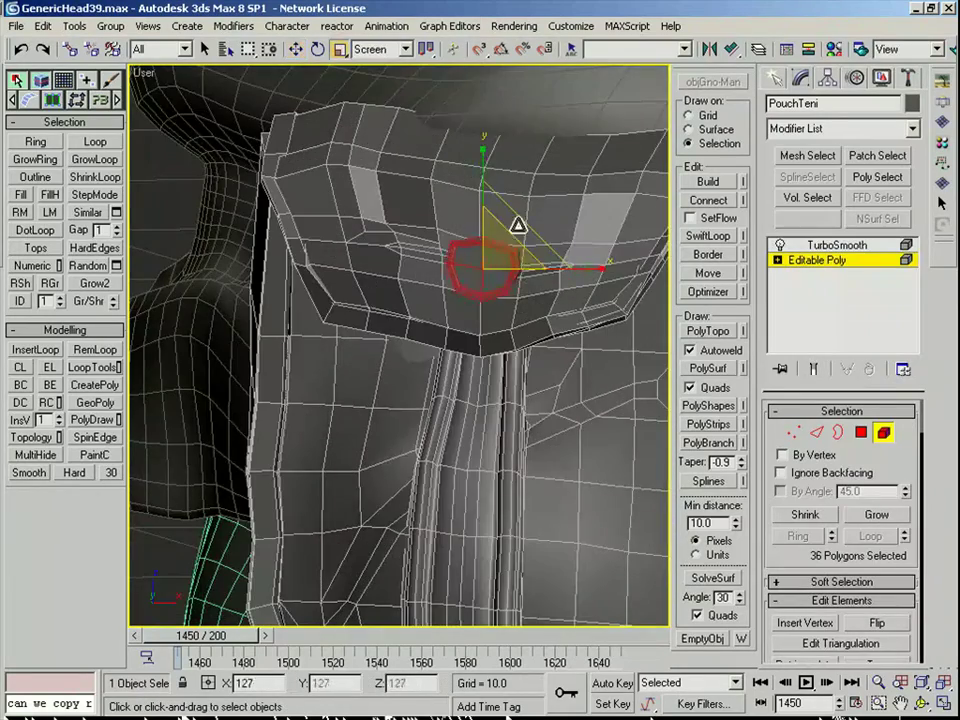
alt+middle_drag(518, 226, 410, 240)
key(w)
drag(521, 252, 513, 253)
alt+middle_drag(513, 253, 489, 267)
Step: Rotate the button element to follow the tilt of the flap and leave element editing
key(e)
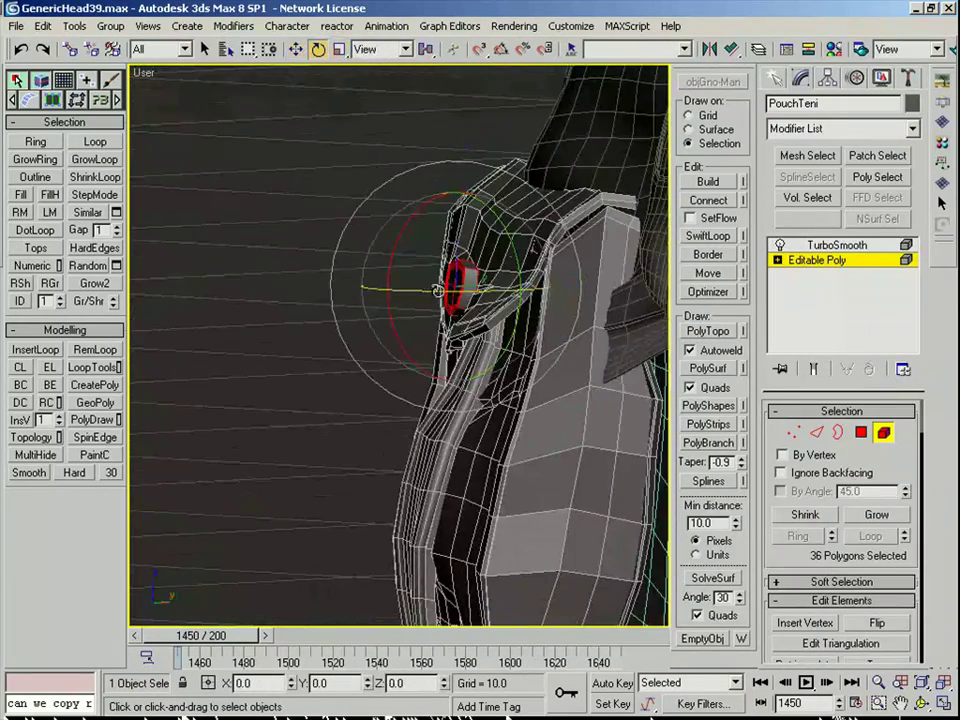
drag(388, 263, 392, 290)
scroll(392, 290, down, 4)
middle_drag(480, 300, 242, 375)
click(883, 432)
Step: Select the belt strip around the waist and pick the polygons along its front end beside the pouch
key(f)
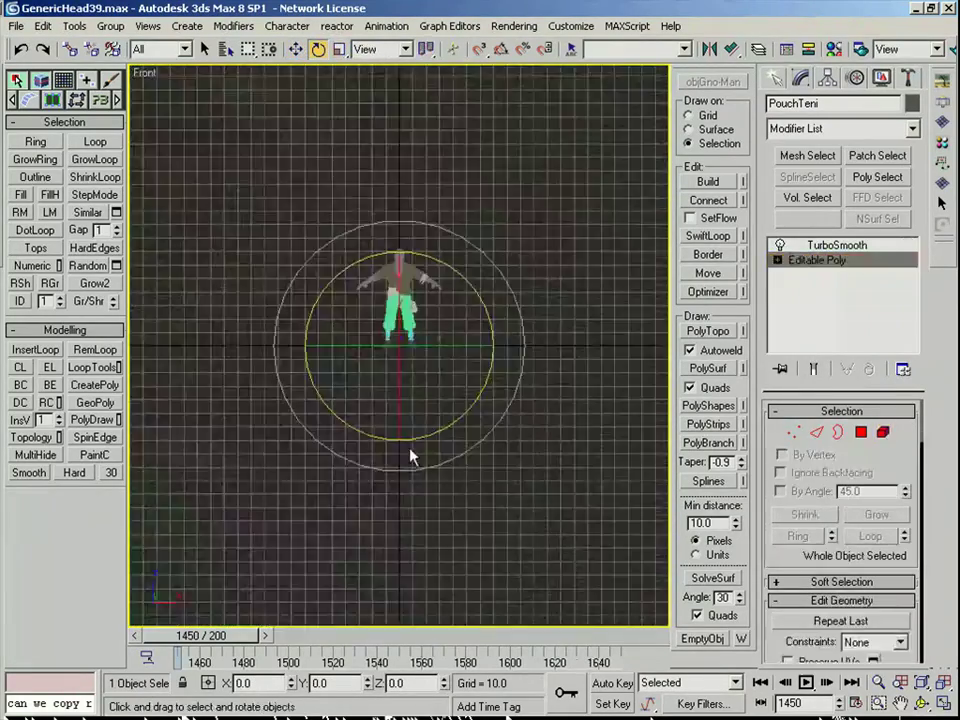
scroll(409, 447, up, 8)
middle_drag(405, 300, 380, 480)
key(F4)
scroll(504, 418, down, 5)
click(439, 386)
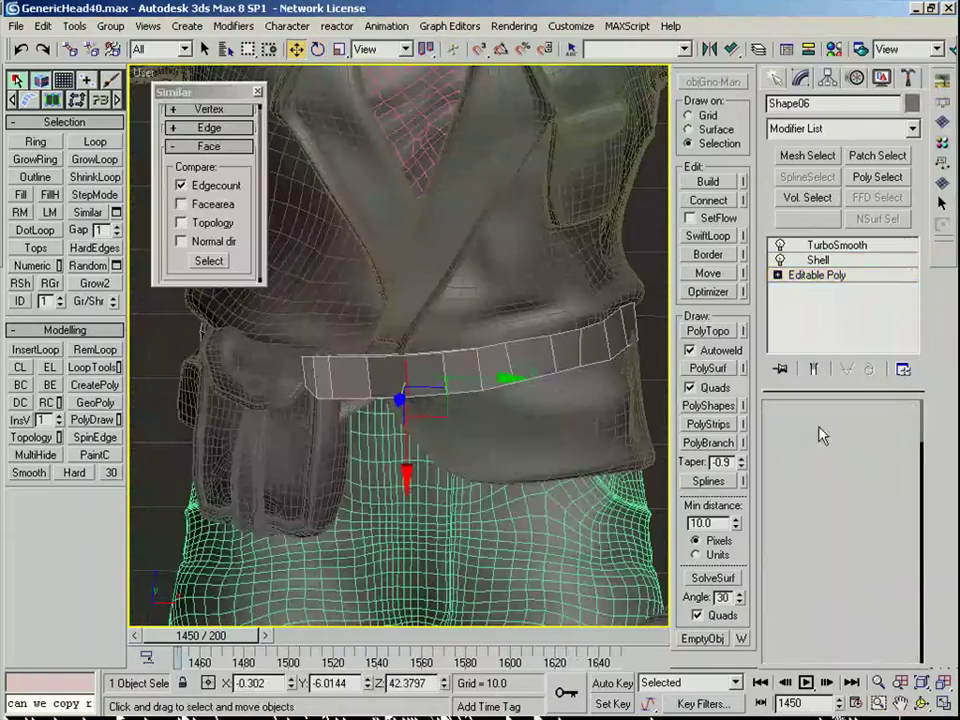
click(862, 432)
click(312, 385)
ctrl+click(325, 385)
ctrl+click(345, 381)
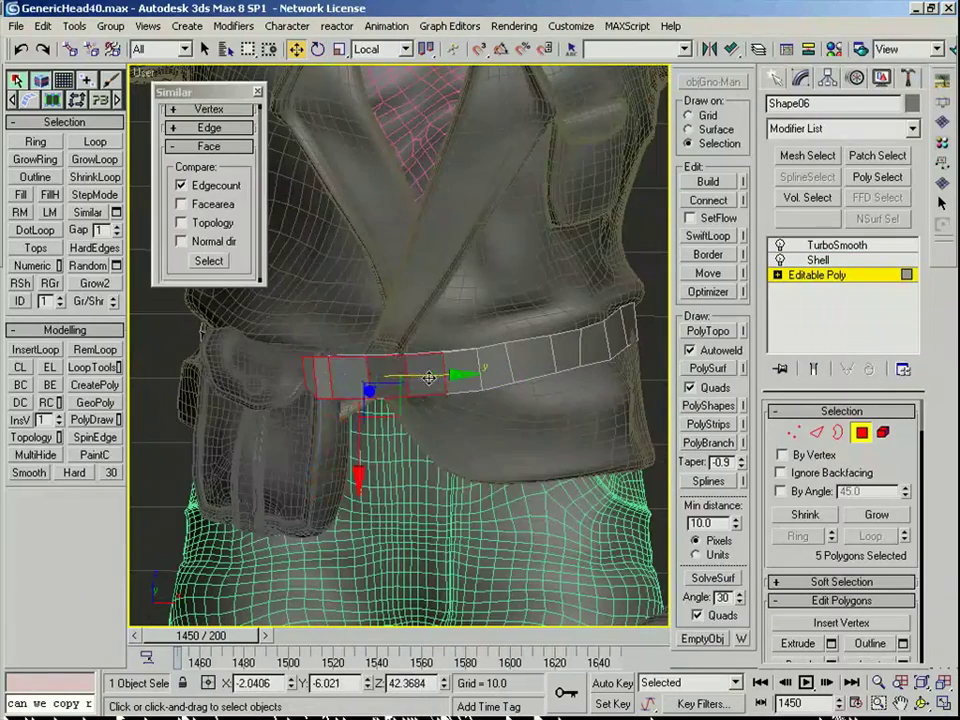
Step: Delete a polygon from the front of the belt to open a gap in the strip
click(463, 375)
alt+middle_drag(463, 375, 481, 421)
scroll(386, 392, up, 2)
click(376, 384)
key(2)
click(416, 385)
key(4)
click(400, 382)
key(Delete)
Step: Shift the belt edge beside the new gap slightly
key(2)
click(417, 381)
drag(472, 403, 469, 402)
Step: Select three neighbouring belt polygons at the hip and raise them slightly
alt+middle_drag(469, 402, 410, 378)
key(4)
click(410, 377)
key(ctrl+Page_Up)
alt+middle_drag(352, 378, 480, 354)
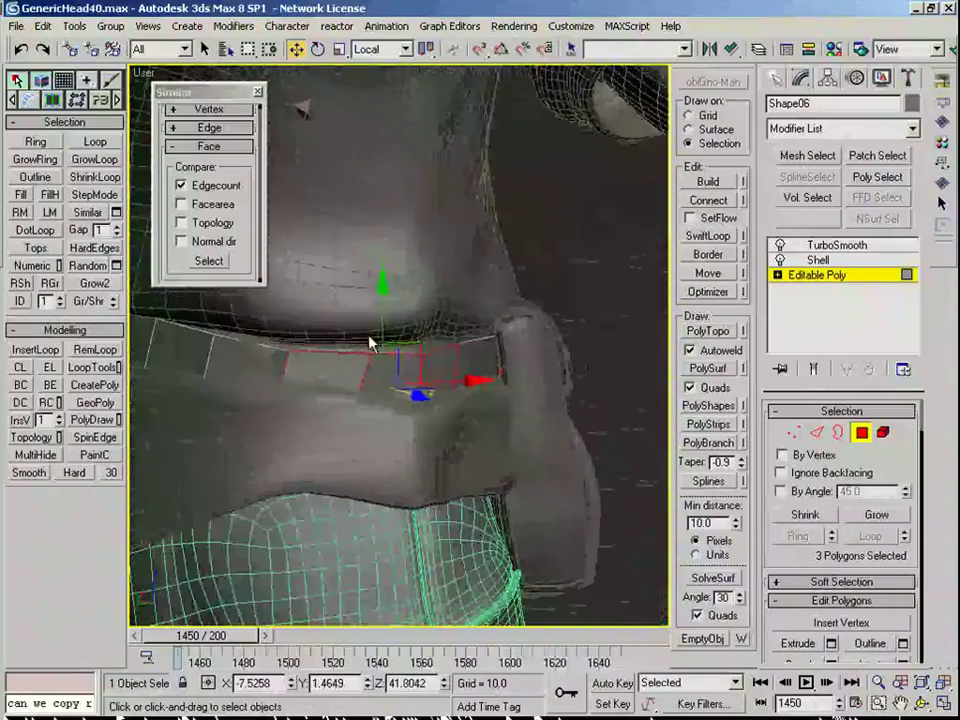
drag(379, 325, 379, 315)
key(e)
Step: Slide a cross edge of the belt at the hip along the strip
key(2)
click(432, 339)
alt+middle_drag(432, 339, 386, 343)
key(w)
drag(371, 338, 326, 329)
Step: Pick a neighbouring belt edge in wireframe display and raise the hip section's edge slightly
key(F3)
click(304, 401)
key(F3)
alt+middle_drag(327, 332, 409, 358)
click(415, 362)
drag(417, 316, 417, 313)
scroll(412, 330, down, 4)
Step: Extrude new polygons down below the belt gap from its open end edge, using the Screen coordinate system
alt+middle_drag(417, 320, 406, 394)
scroll(401, 341, up, 5)
key(F4)
click(423, 387)
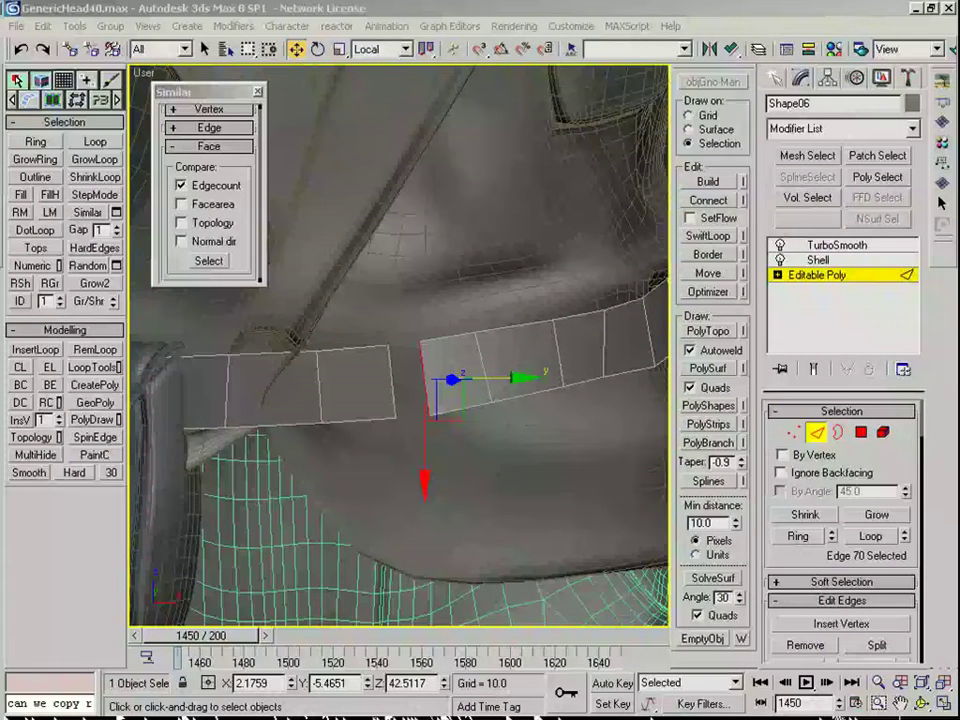
alt+middle_drag(393, 376, 435, 403)
alt+right_click(435, 403)
click(471, 356)
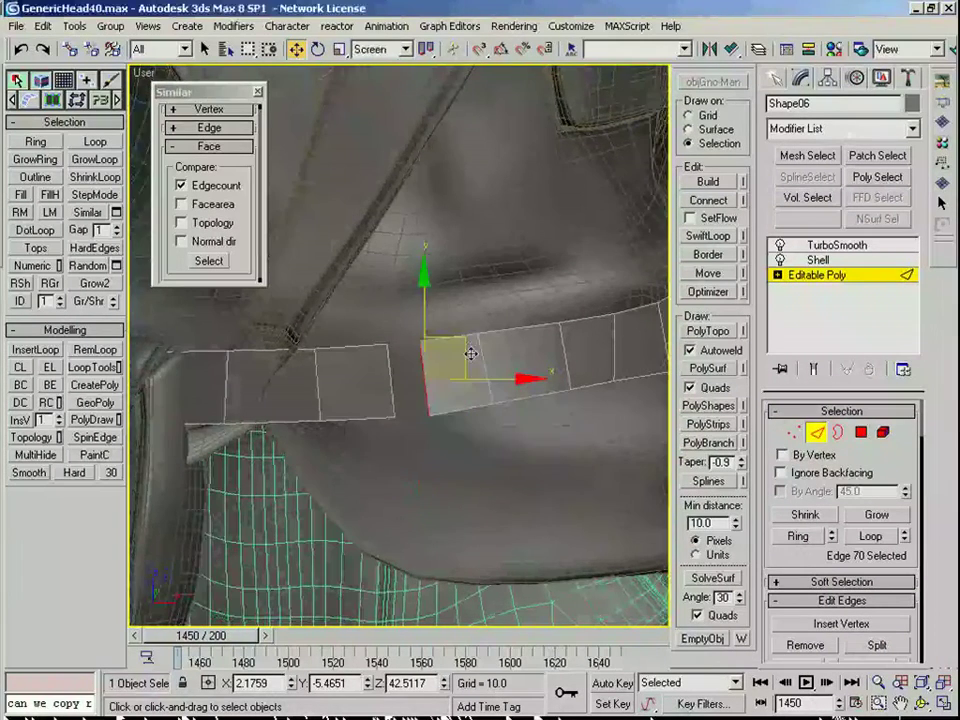
shift+drag(465, 361, 422, 463)
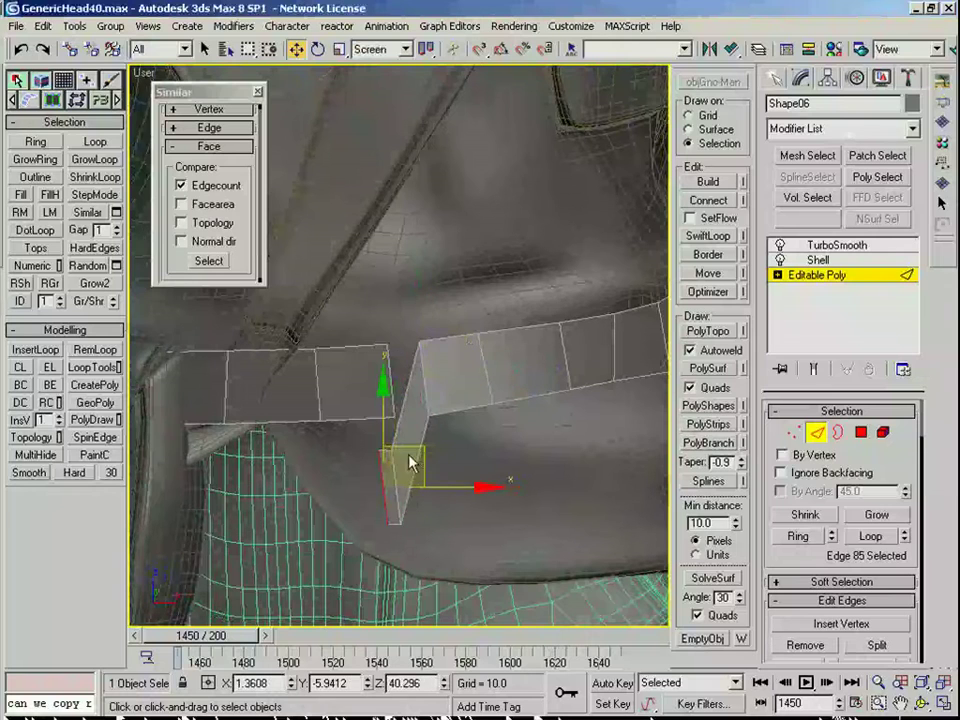
Step: Delete the polygon linking the new piece to the belt, leaving a separate thin strip below the gap
key(4)
click(409, 463)
key(Delete)
click(389, 481)
middle_drag(389, 481, 352, 387)
key(2)
click(366, 403)
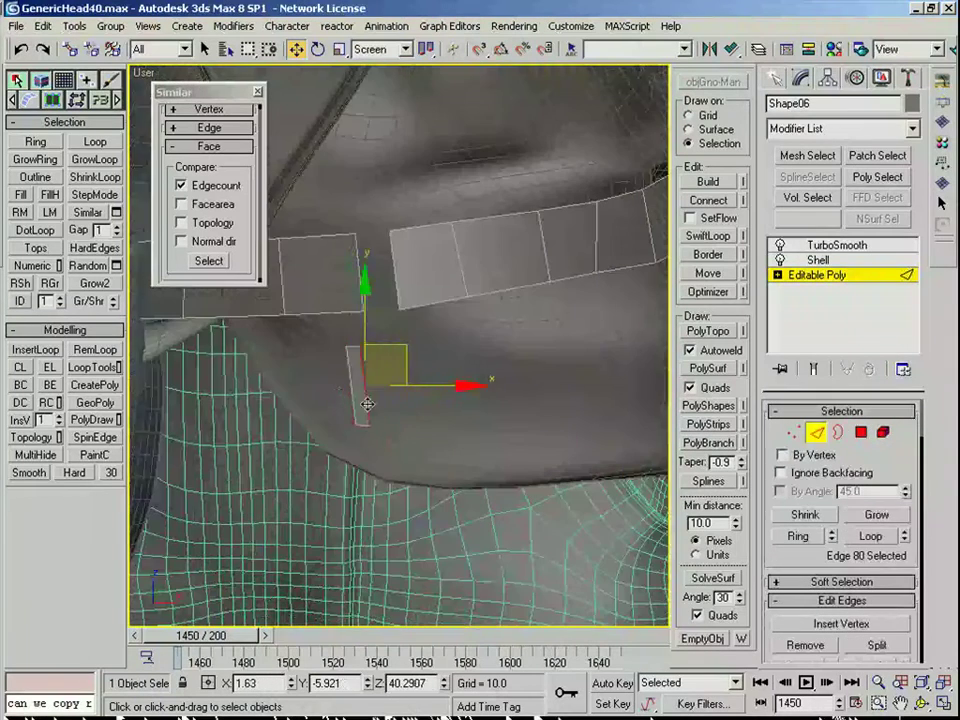
Step: Scale the thin strip's two long side edges in the front view until they are vertical
key(f)
scroll(415, 445, down, 3)
middle_drag(415, 445, 353, 411)
key(r)
drag(498, 347, 388, 380)
click(345, 427)
drag(447, 350, 345, 374)
middle_drag(399, 415, 390, 454)
click(375, 440)
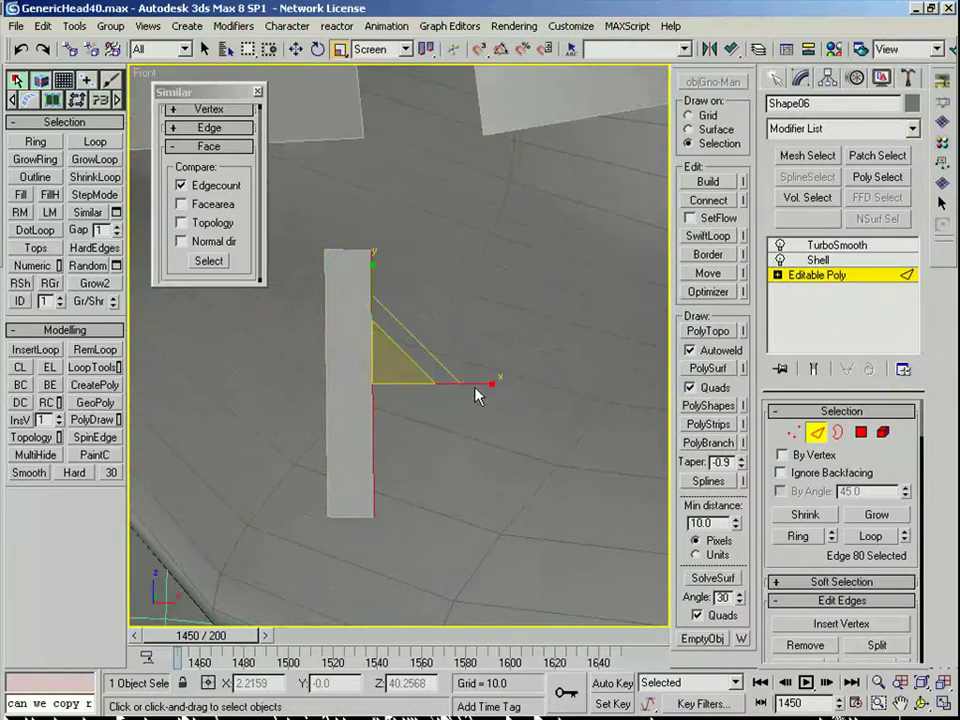
Step: Flatten the thin strip's short top and bottom edges by scaling them vertically
middle_drag(370, 257, 386, 372)
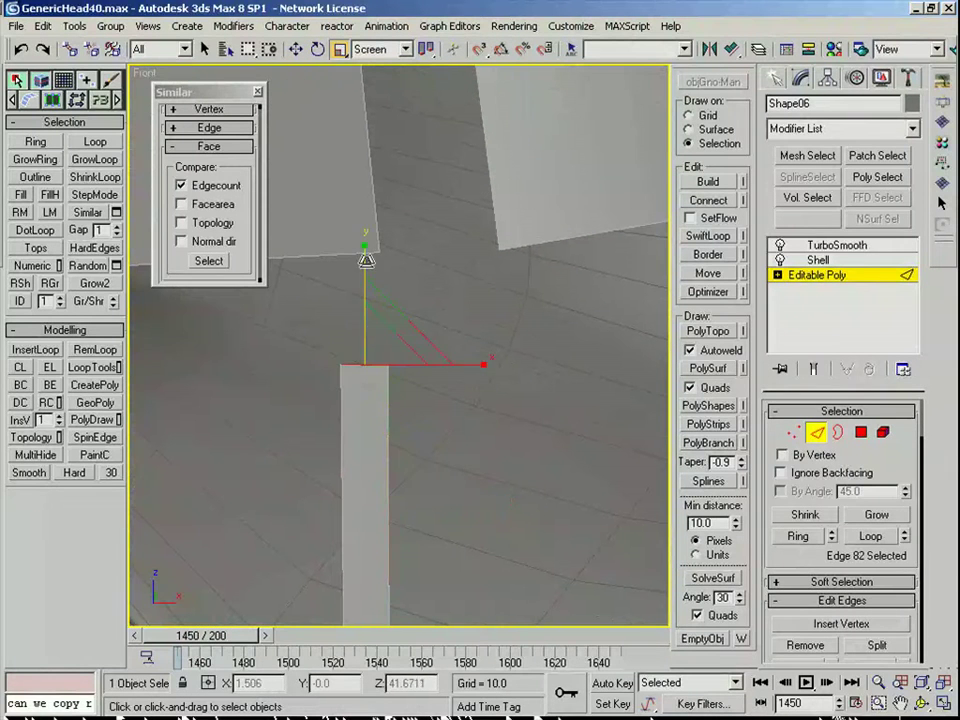
drag(365, 259, 378, 473)
middle_drag(378, 474, 379, 220)
click(364, 379)
middle_drag(364, 379, 363, 473)
Step: Extrude the strip's bottom edge downward in short segments, rotating and moving them to begin a corner bend
key(w)
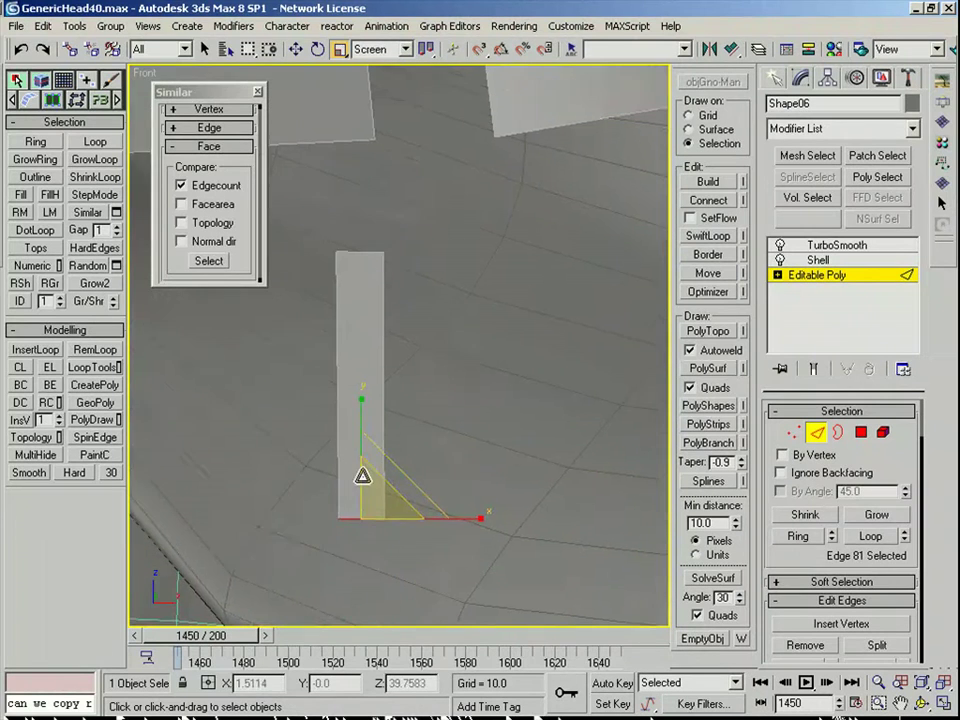
scroll(371, 472, down, 2)
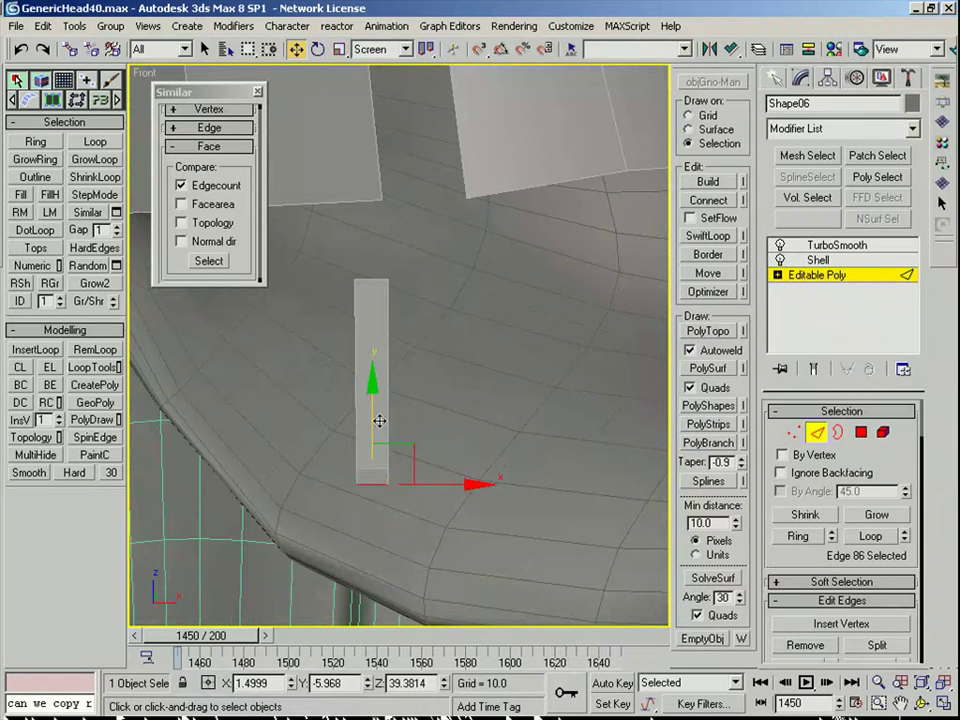
key(e)
key(w)
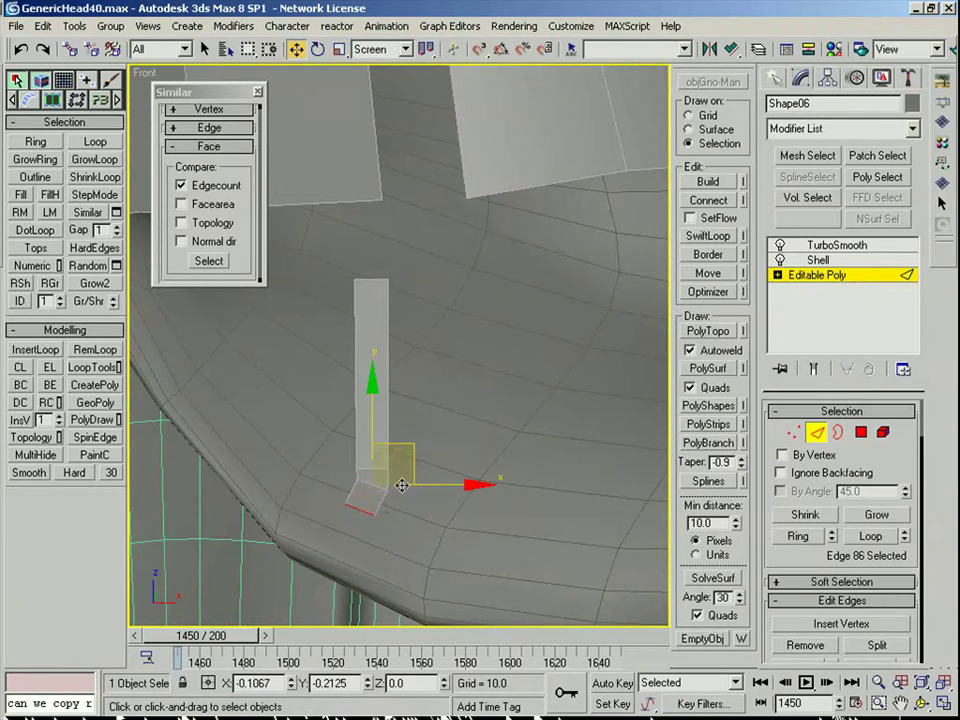
key(e)
key(w)
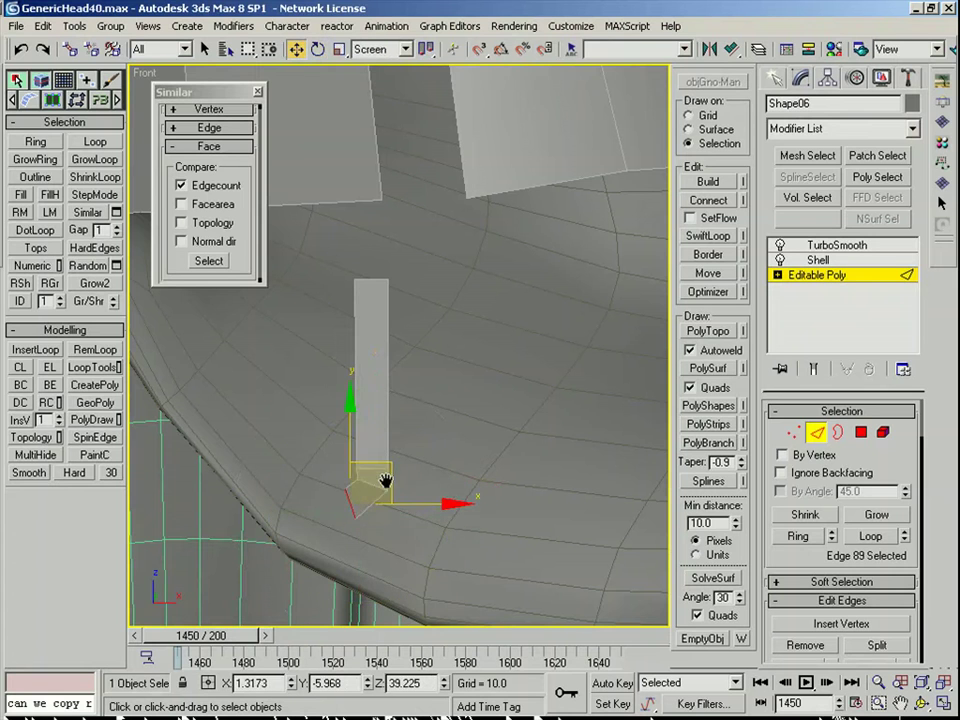
Step: Complete the corner and extrude a horizontal two-segment leg from it, with the end edge straightened
middle_drag(386, 481, 427, 426)
key(e)
shift+drag(478, 415, 409, 447)
key(w)
key(r)
key(w)
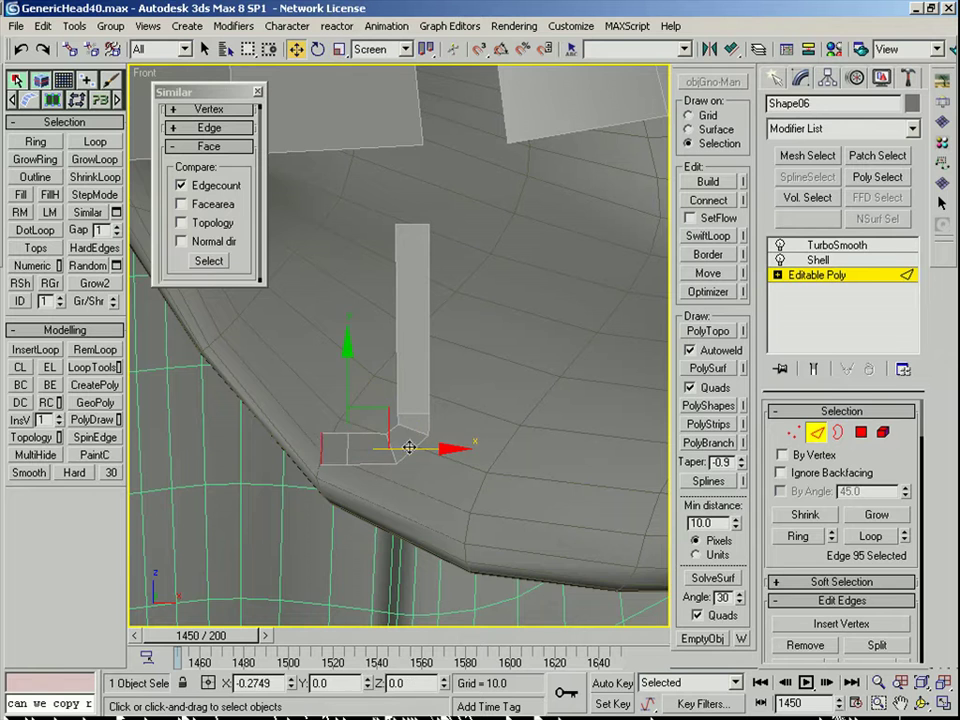
Step: Detach the L-shaped strip element from the belt as Object01
middle_drag(403, 447, 372, 484)
click(880, 435)
click(401, 449)
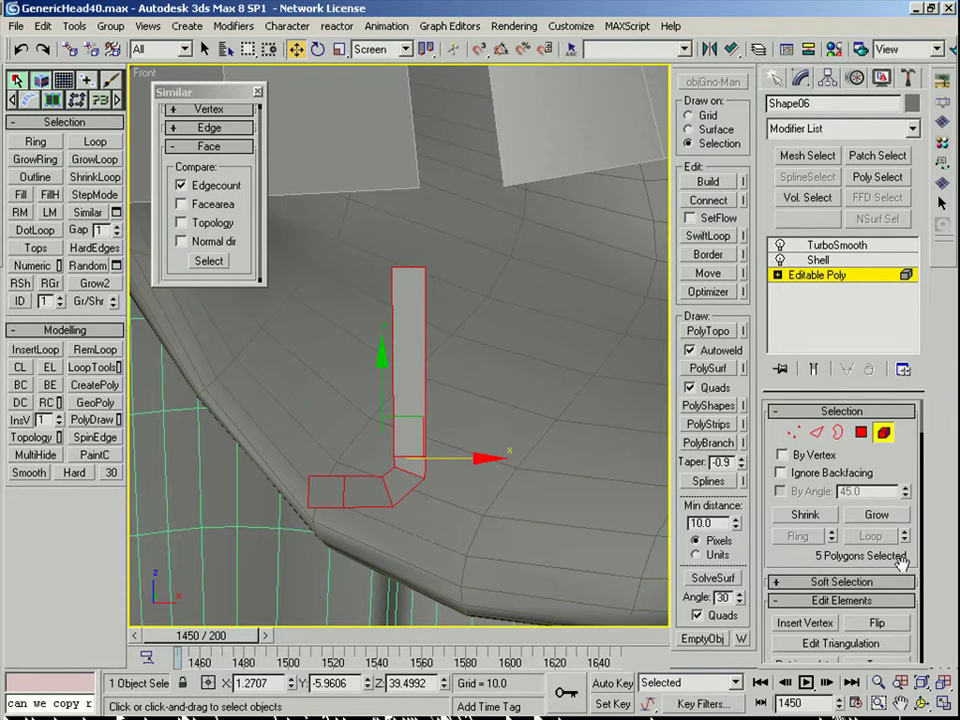
scroll(902, 564, down, 6)
click(870, 623)
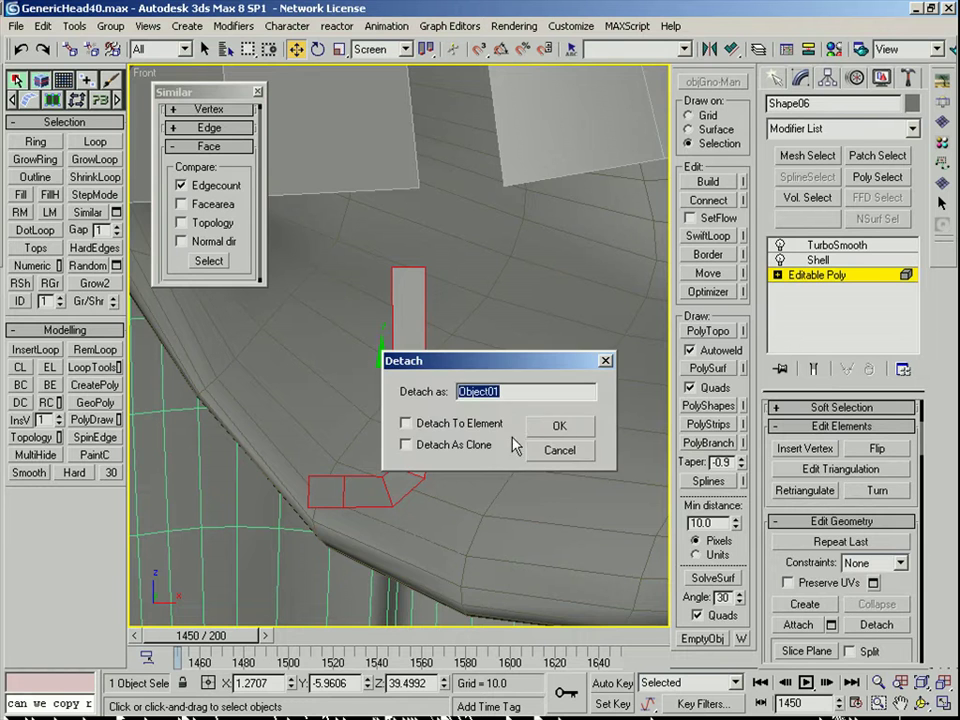
click(559, 425)
Step: Return the belt to its TurboSmooth level and select the detached L-shaped strip
click(851, 274)
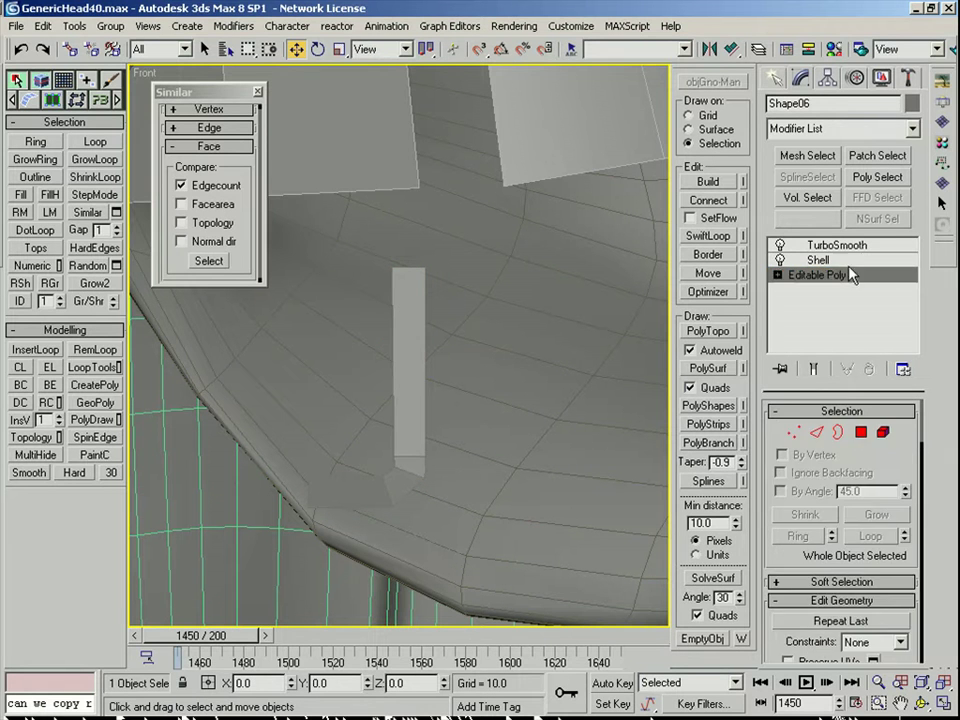
click(814, 259)
click(830, 245)
click(413, 467)
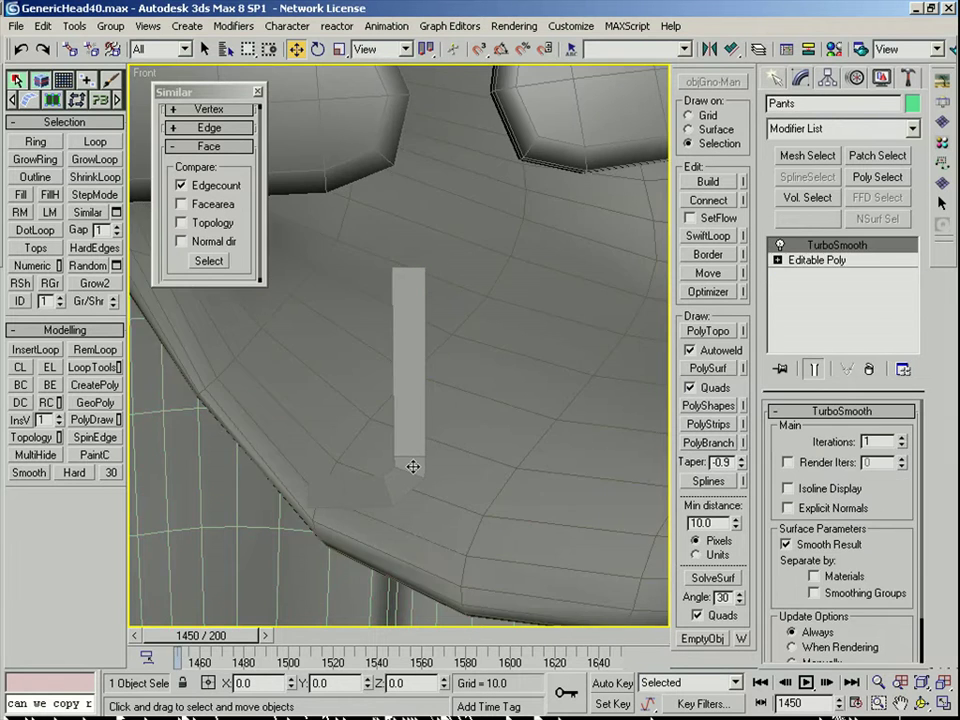
click(413, 467)
Step: Apply a Symmetry modifier to the L-shaped strip
key(s)
key(s)
key(s)
key(s)
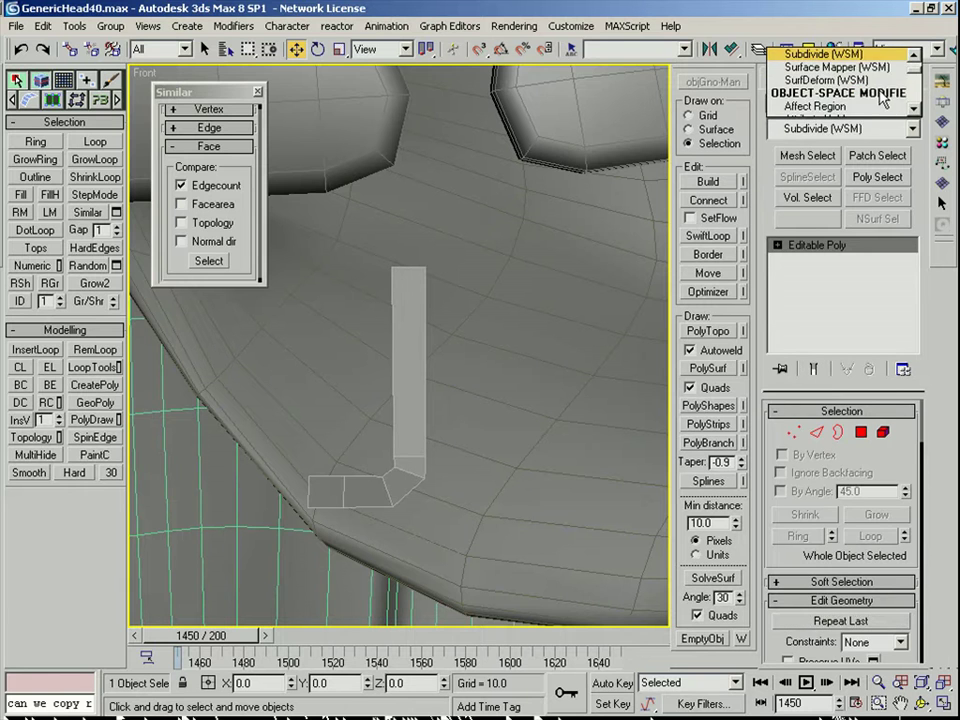
scroll(836, 102, down, 4)
scroll(837, 101, down, 1)
scroll(837, 101, up, 3)
scroll(837, 98, down, 2)
click(836, 82)
Step: Move the Symmetry mirror gizmo to about X 0.72, Z 39.15 so both halves join in a U shape
middle_drag(327, 505, 459, 488)
scroll(430, 452, down, 10)
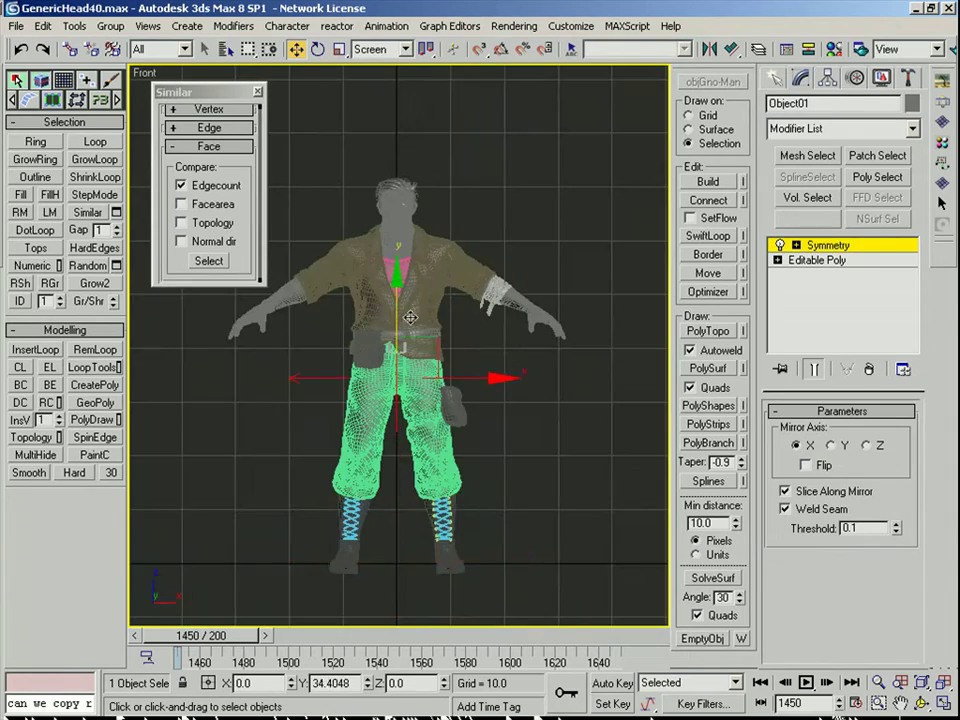
scroll(410, 317, up, 10)
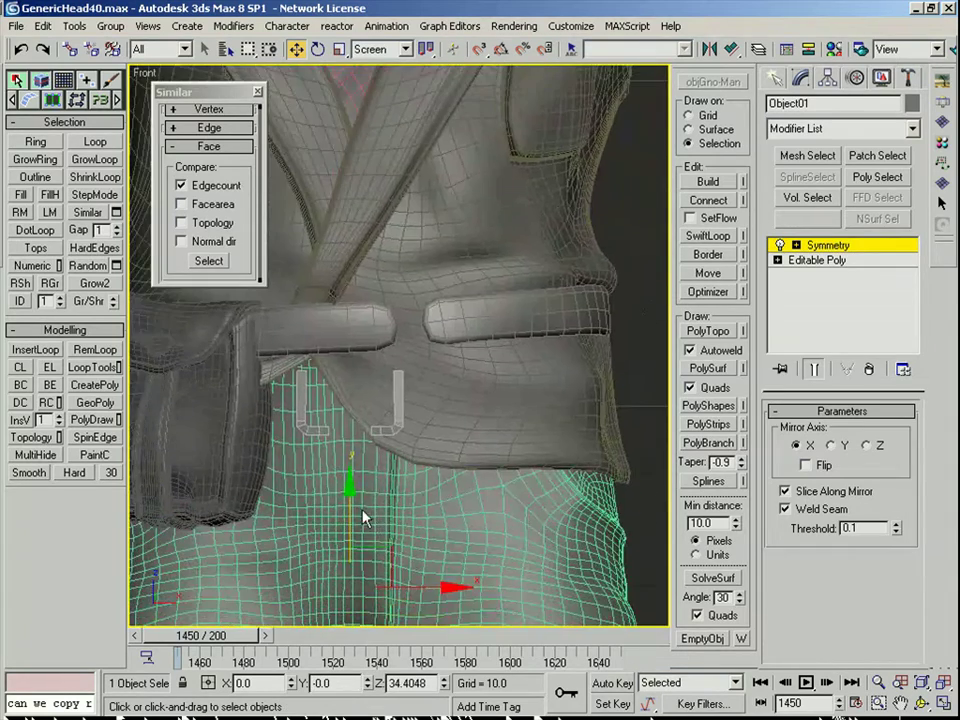
scroll(405, 468, up, 3)
middle_drag(358, 582, 502, 515)
scroll(502, 515, down, 1)
drag(490, 476, 536, 461)
middle_drag(537, 461, 459, 499)
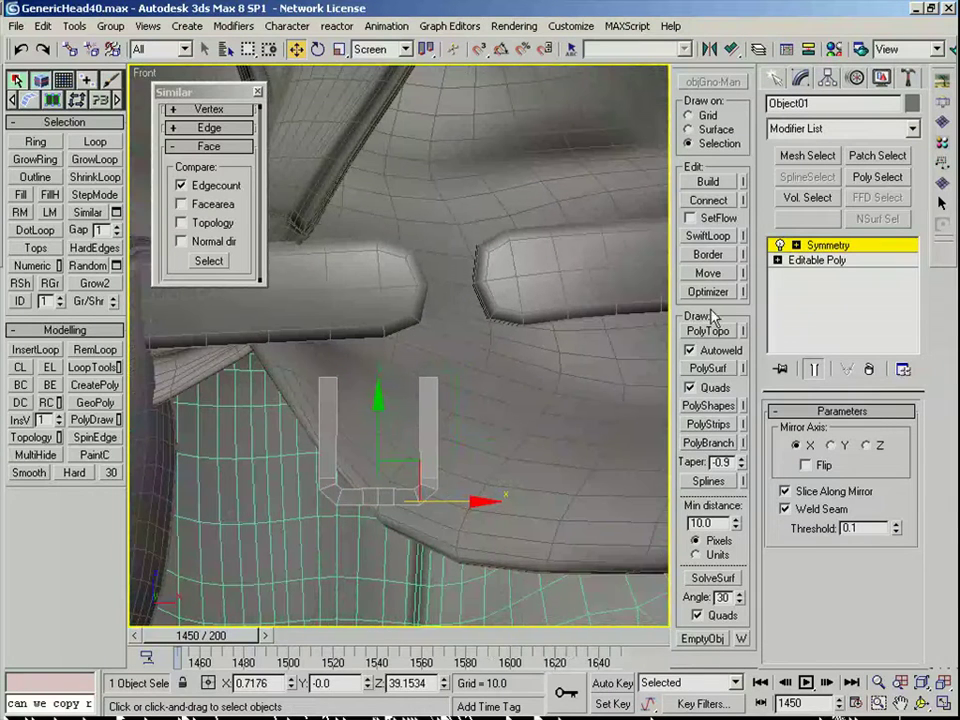
Step: Copy the Symmetry modifier, collapse it into the strip's Editable Poly, and paste the copy back on top
right_click(820, 246)
click(784, 311)
right_click(829, 246)
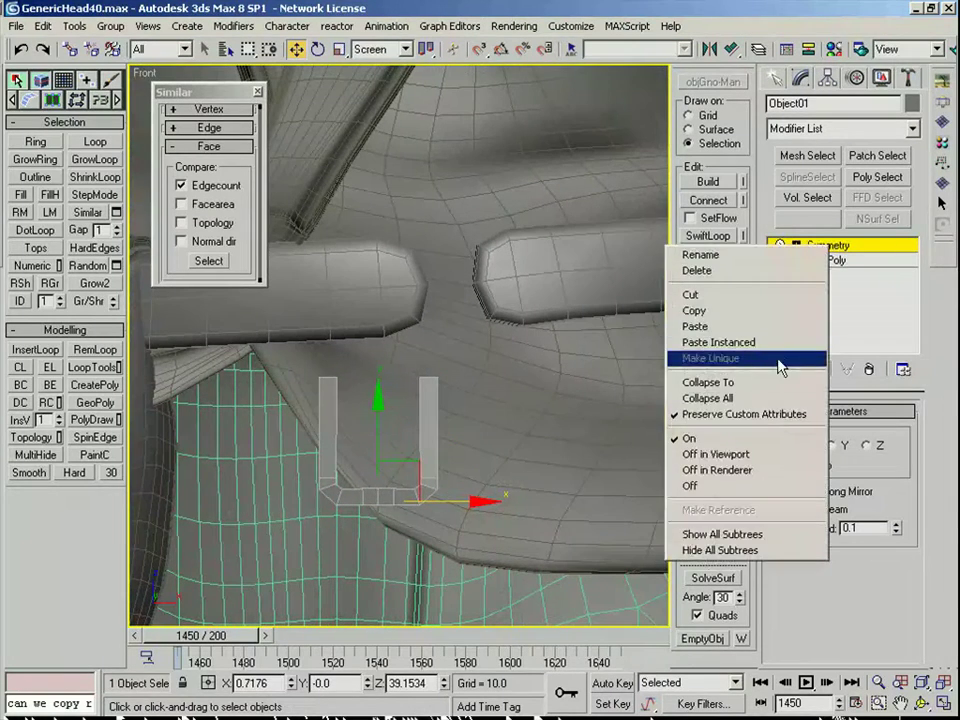
click(767, 384)
right_click(823, 253)
click(851, 267)
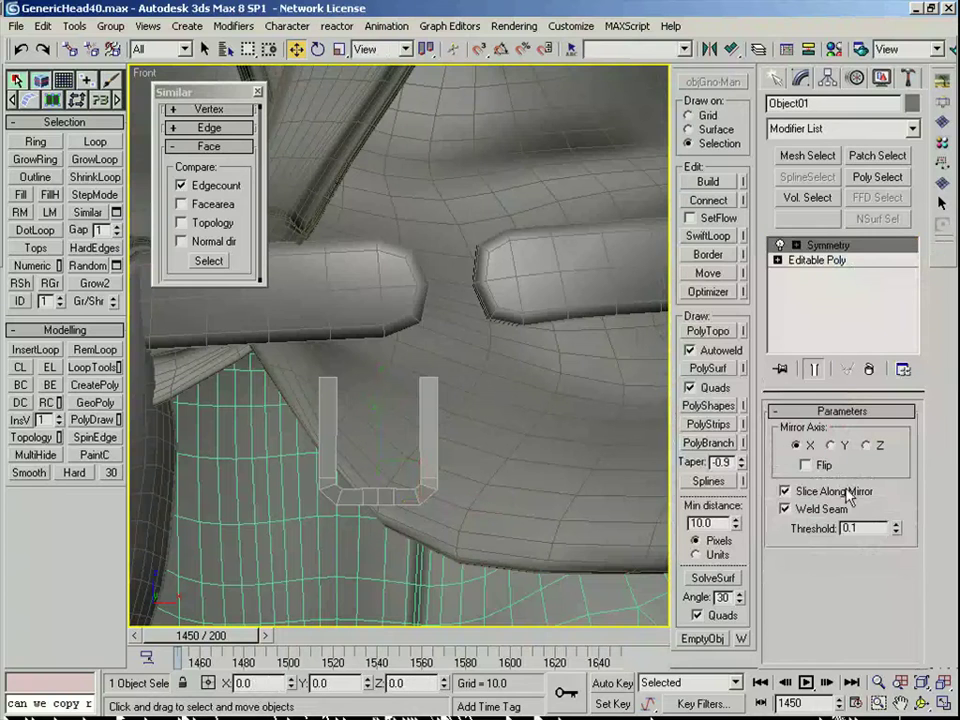
Step: Enable Flip on the pasted Symmetry, try the Y mirror axis, and raise the mirror gizmo above the U shape
click(834, 452)
click(808, 465)
scroll(414, 501, down, 8)
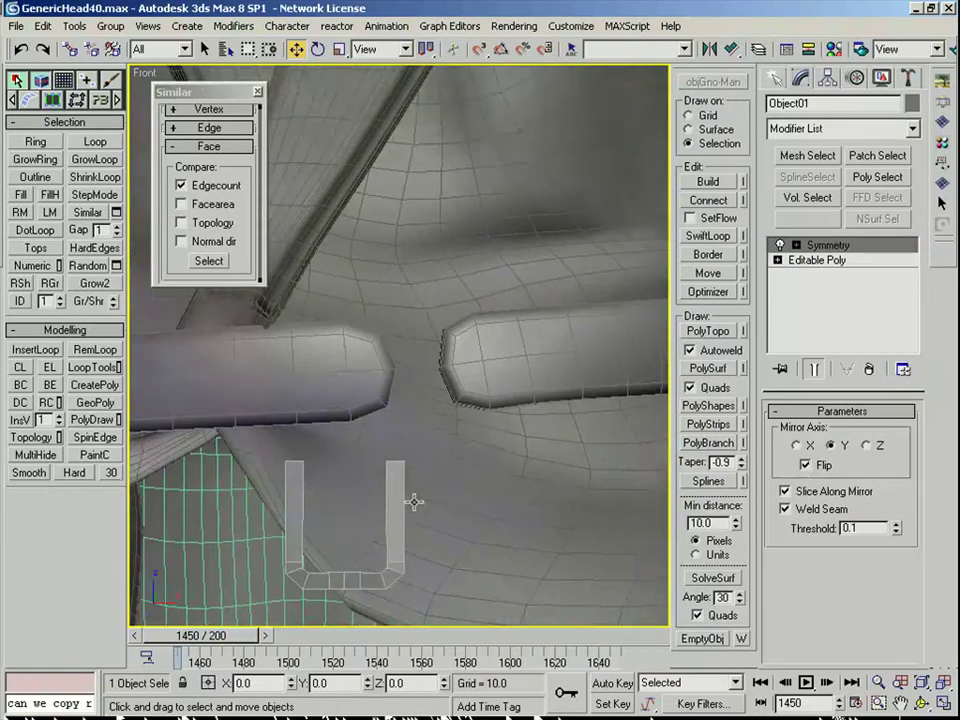
key(1)
middle_drag(400, 530, 401, 510)
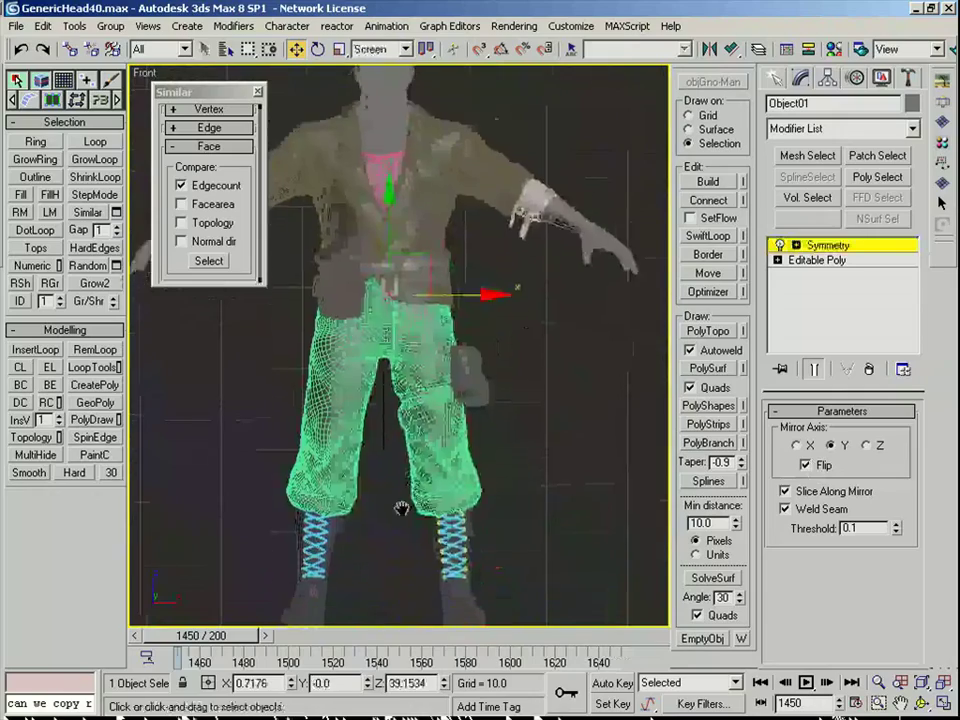
scroll(392, 334, up, 6)
middle_drag(392, 334, 403, 422)
drag(386, 366, 386, 305)
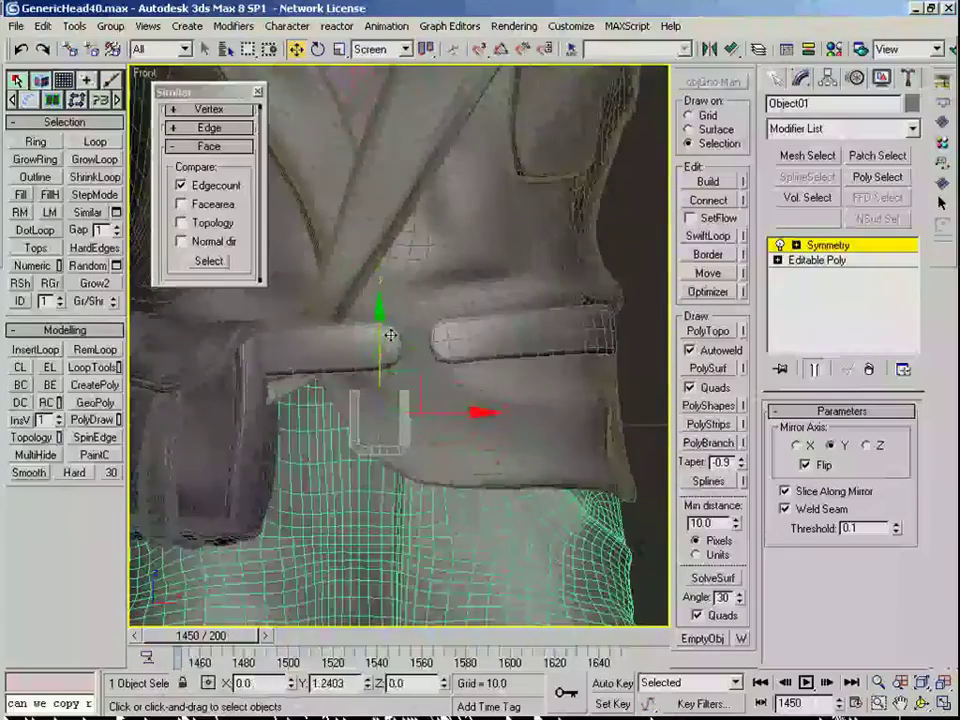
Step: Set the Symmetry mirror axis to Z to close the U into a rectangular ring, and collapse the modifier
key(F3)
scroll(389, 385, down, 4)
mouse_move(388, 401)
alt+middle_down()
mouse_move(274, 418)
mouse_move(308, 427)
mouse_move(381, 355)
alt+middle_up()
scroll(381, 355, up, 2)
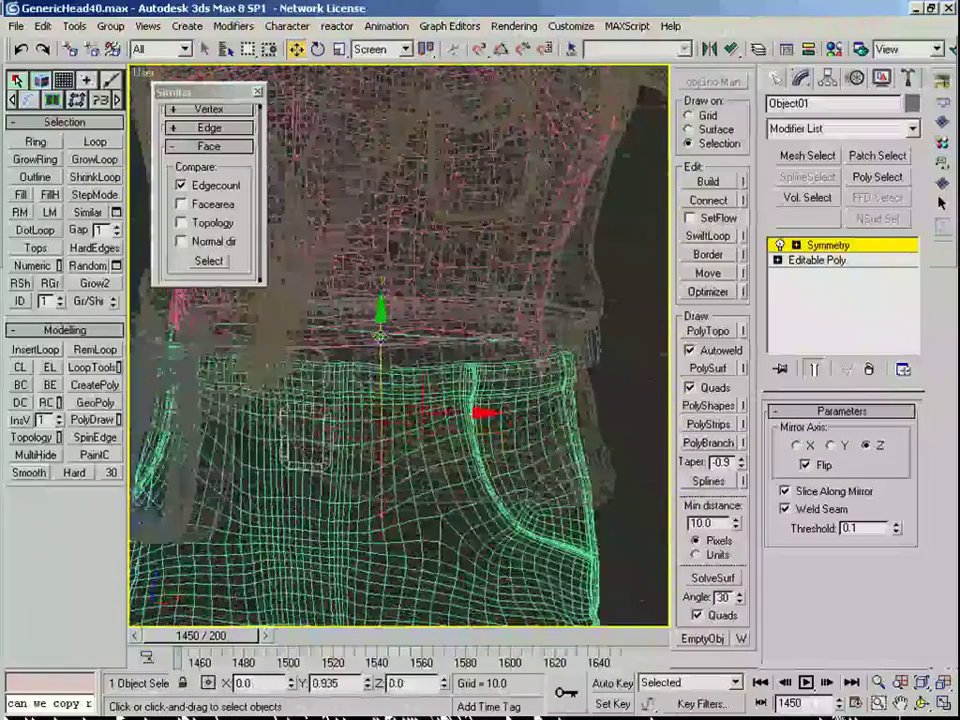
right_click(808, 244)
click(795, 383)
Step: Try to narrow the ring by moving one side's vertices inward, and undo the move
key(f)
key(F3)
scroll(461, 418, down, 2)
mouse_move(461, 418)
middle_down()
mouse_move(422, 371)
mouse_move(487, 376)
mouse_move(471, 377)
mouse_move(584, 463)
middle_up()
scroll(430, 391, down, 2)
key(5)
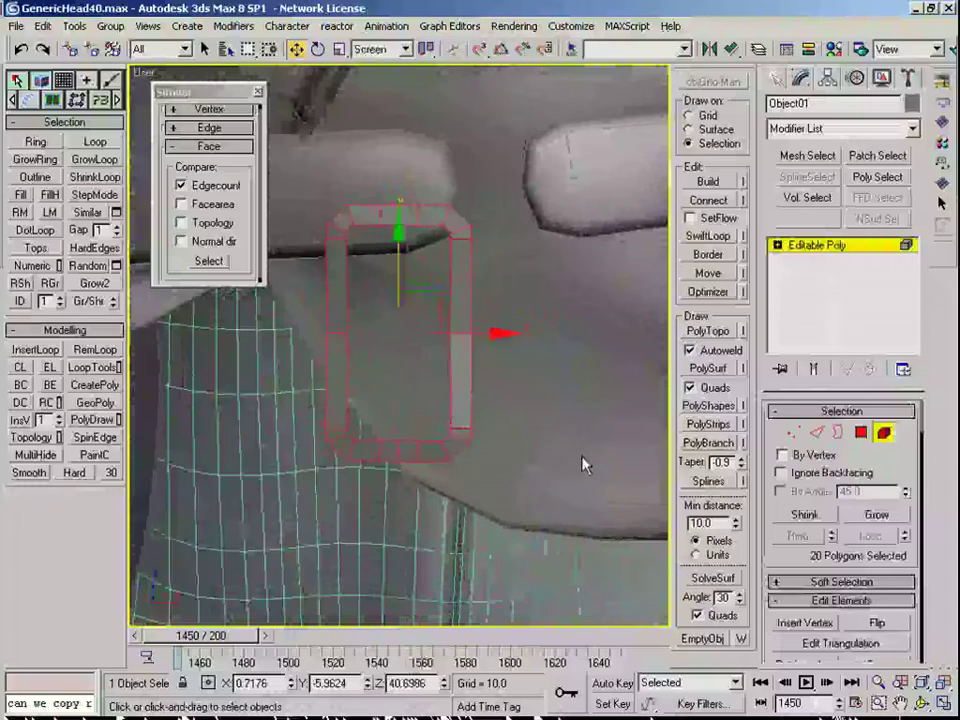
key(2)
click(395, 452)
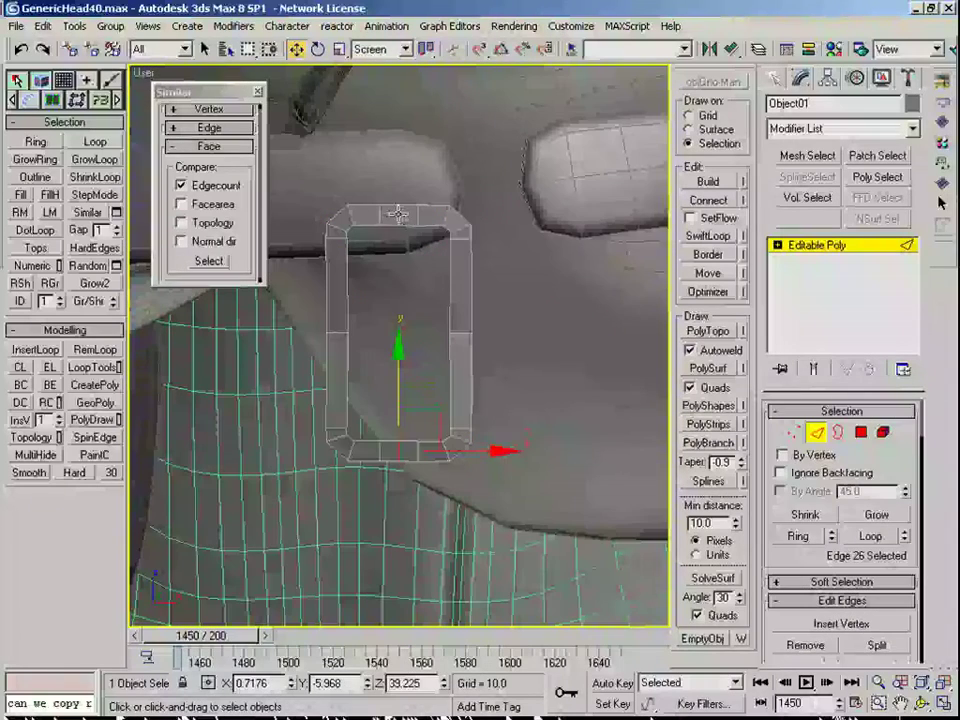
key(1)
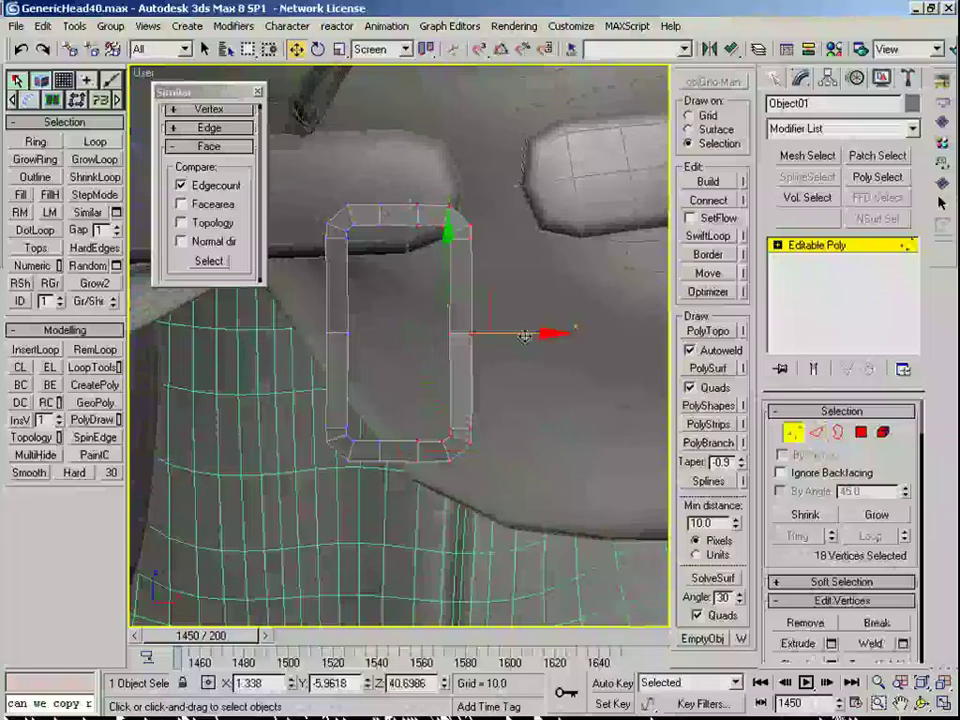
drag(525, 336, 501, 330)
key(ctrl+z)
Step: Switch the reference coordinate system to World and move the vertices of the ring's right half inward to narrow it
alt+right_click(465, 302)
click(488, 222)
scroll(456, 293, up, 3)
ctrl+alt+middle_drag(450, 357, 446, 578)
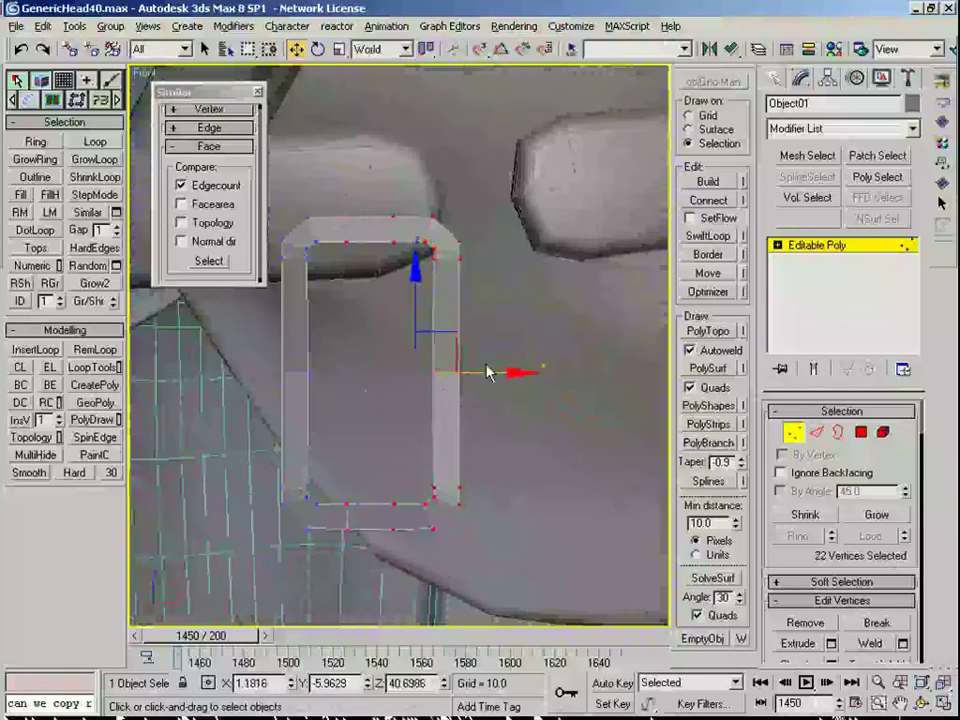
Step: Select the edges along the ring's top and bottom bars and connect them with a new centre edge on each
key(2)
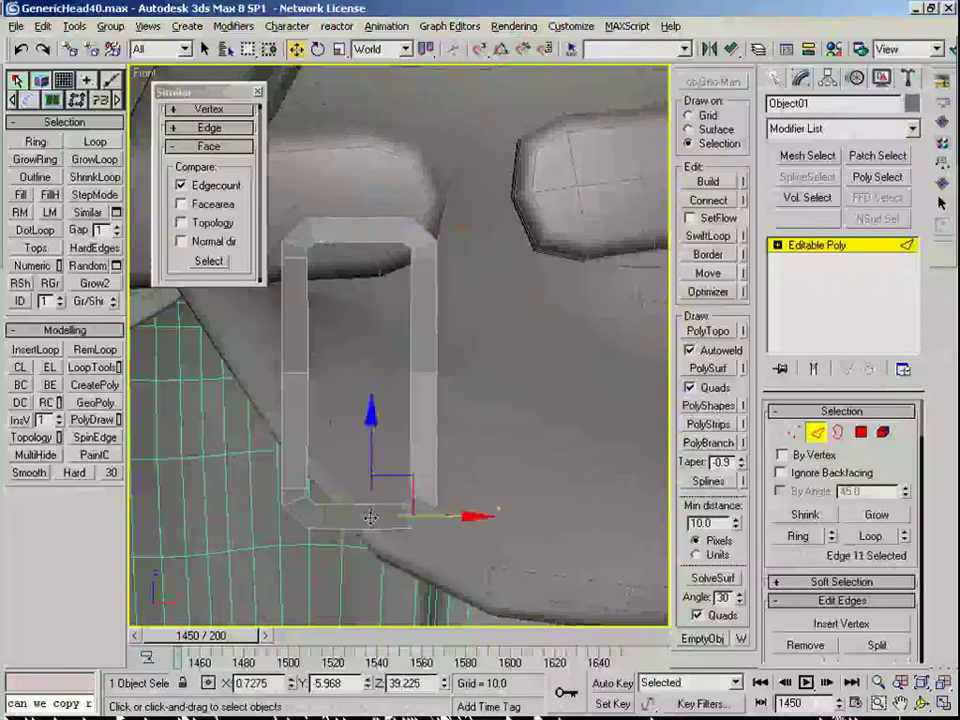
ctrl+click(358, 239)
key(alt+r)
key(ctrl+shift+e)
ctrl+alt+middle_drag(425, 282, 650, 430)
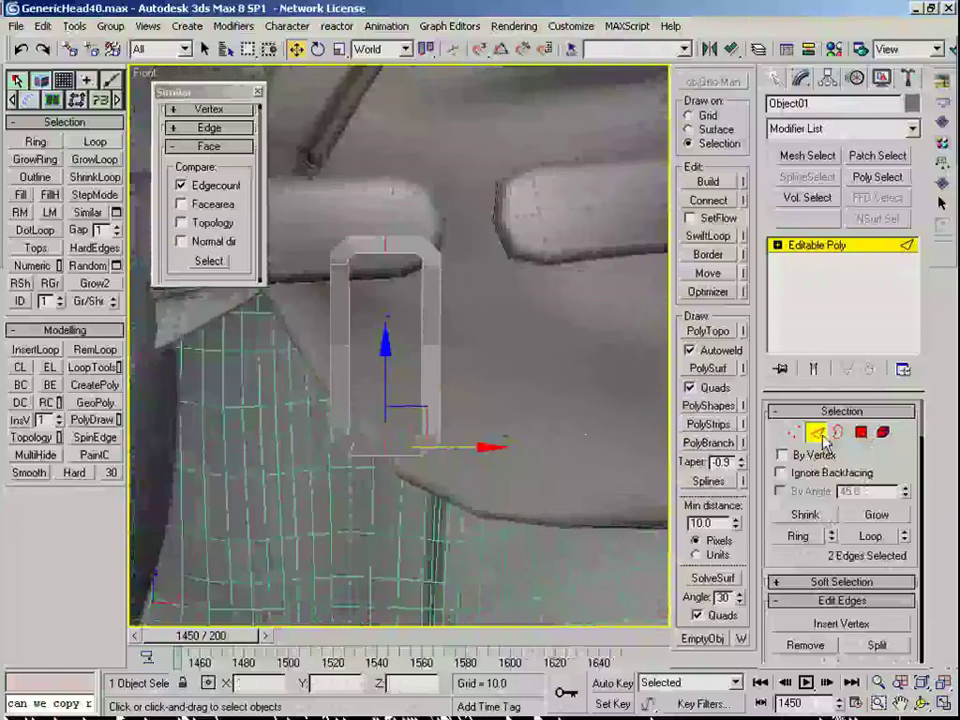
Step: Select the ring's inner and outer outline edges and extrude them in depth to give the ring thickness
key(alt+r)
key(alt+l)
alt+right_click(404, 440)
click(433, 354)
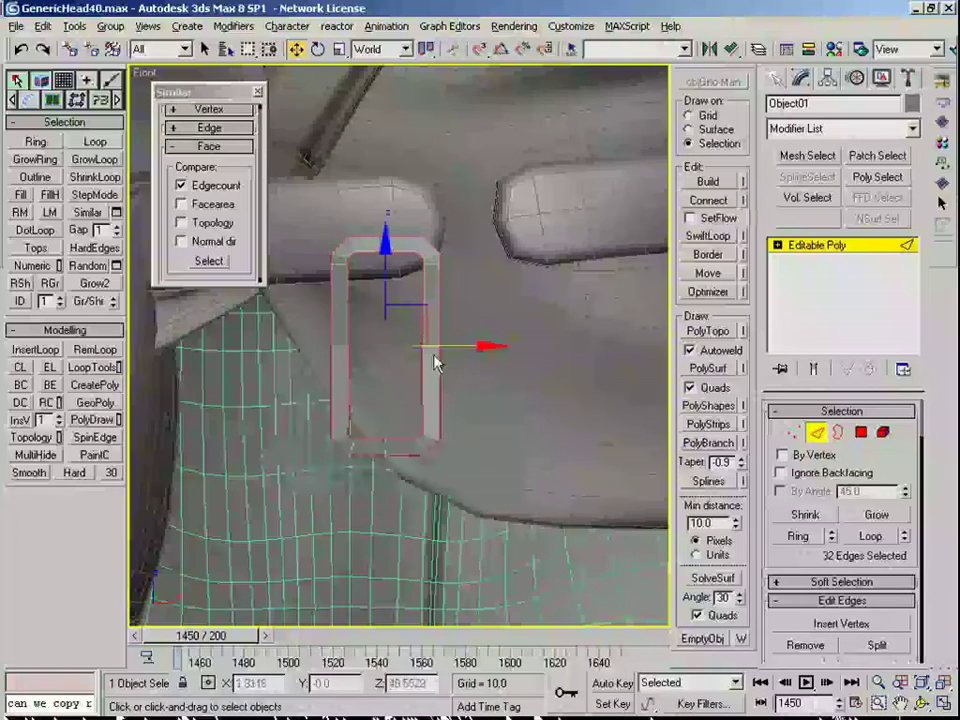
alt+middle_drag(435, 358, 448, 330)
shift+drag(456, 325, 478, 317)
scroll(514, 306, up, 2)
alt+middle_drag(480, 317, 752, 437)
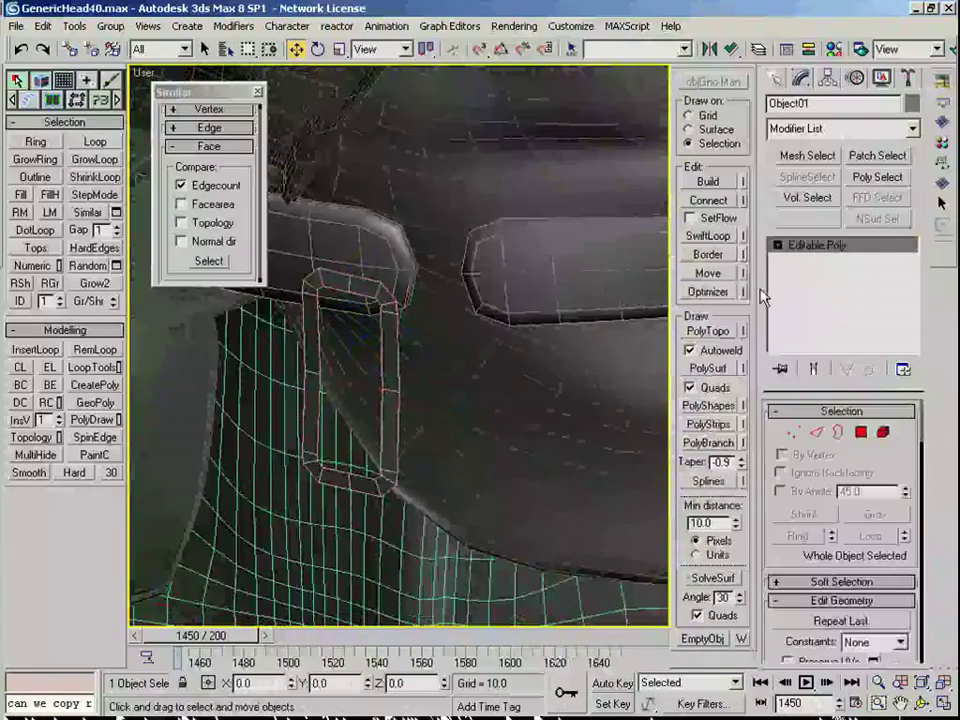
Step: Convert the thickened ring to an Editable Mesh and back to an Editable Poly
right_click(826, 262)
click(842, 295)
key(f)
scroll(467, 409, down, 3)
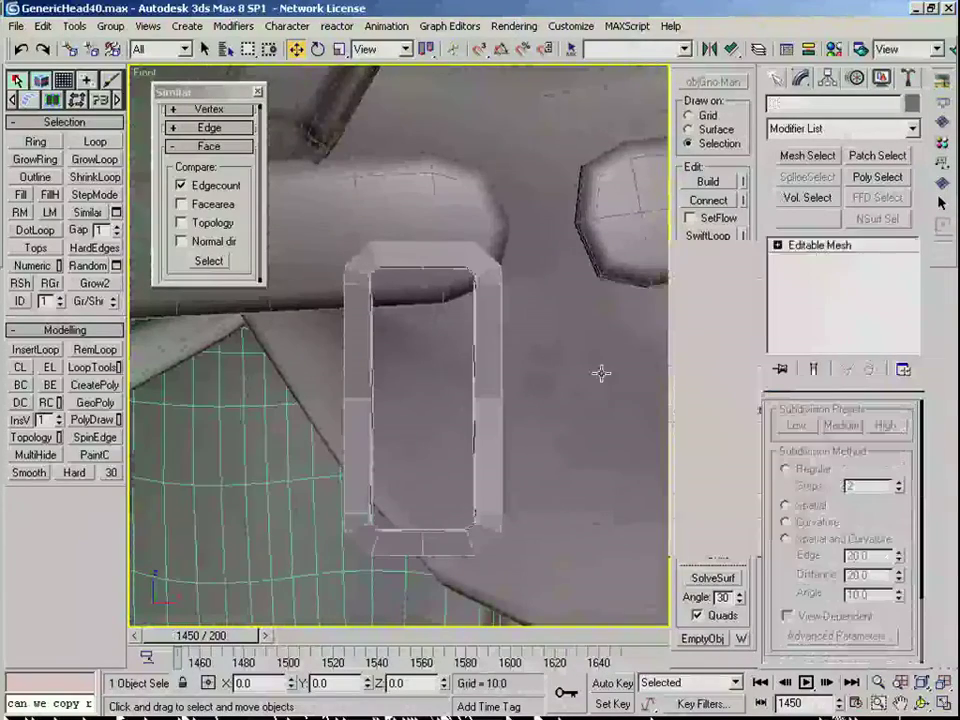
mouse_move(602, 373)
alt+middle_down()
mouse_move(403, 381)
mouse_move(595, 366)
alt+middle_up()
right_click(790, 250)
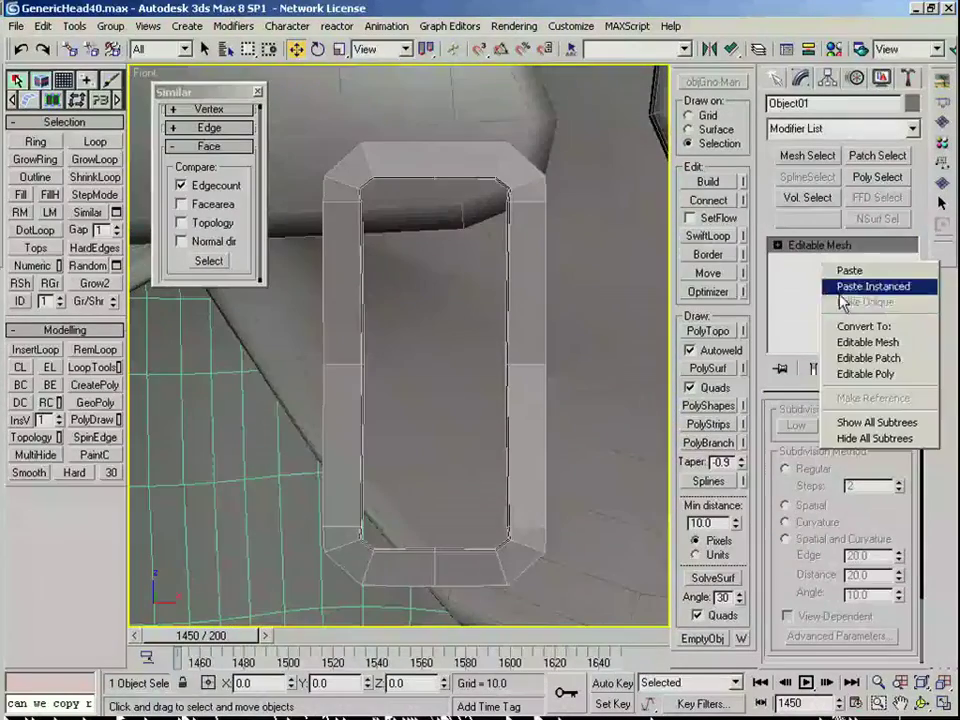
click(800, 373)
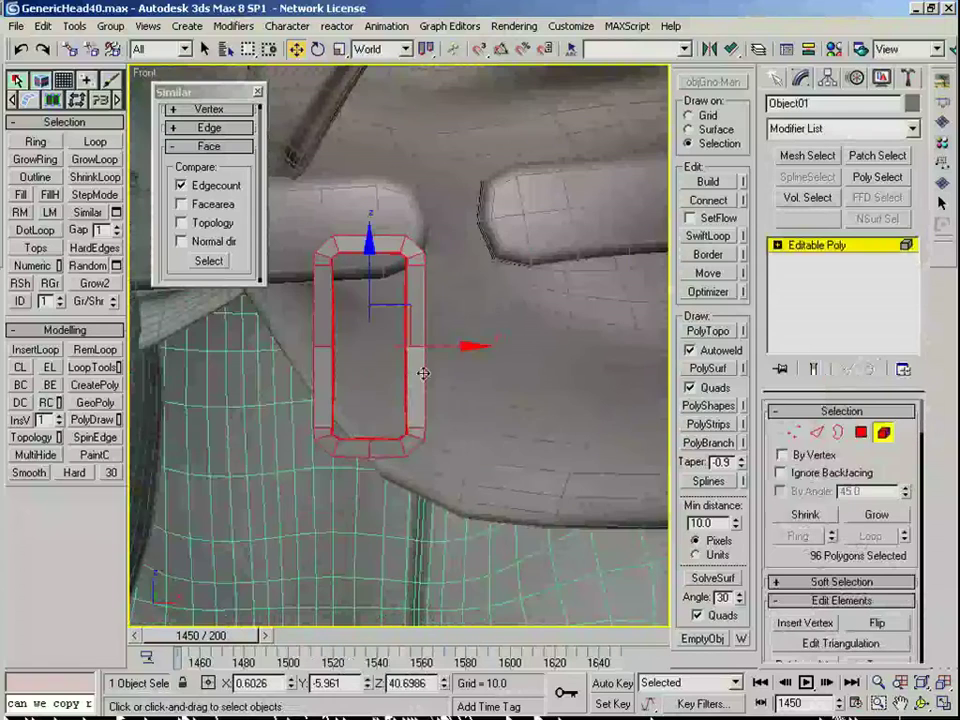
Step: Clone the whole ring element sideways so that a second ring stands beside the first
shift+drag(458, 343, 576, 336)
key(Return)
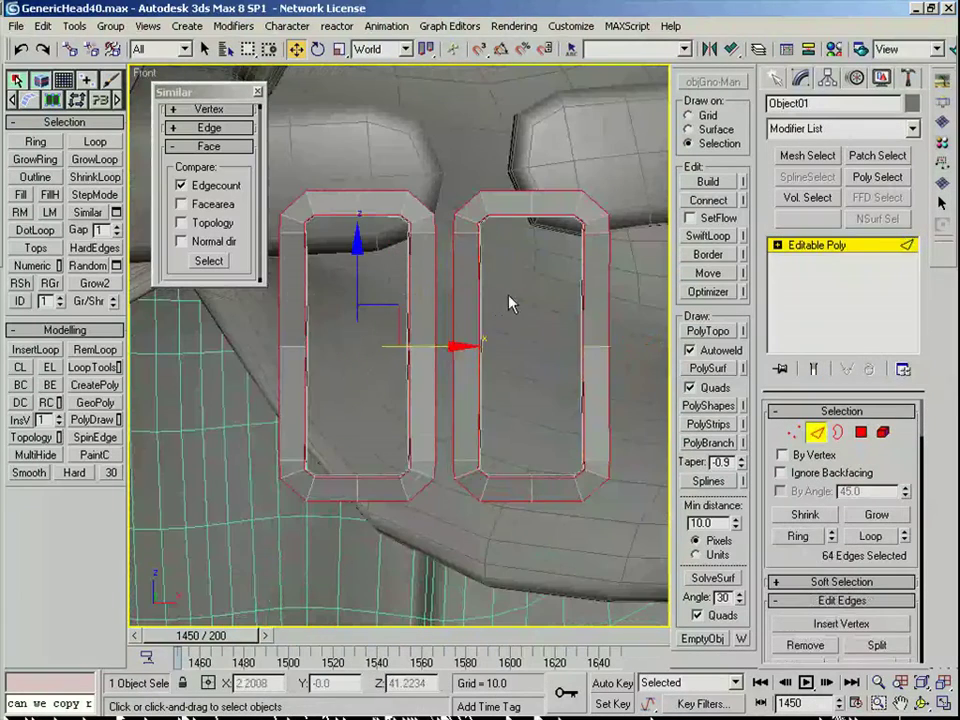
middle_drag(473, 358, 468, 385)
scroll(468, 385, up, 2)
Step: Select the edge loops running midway through the rings' thickness and chamfer them slightly
key(4)
click(472, 291)
alt+middle_drag(472, 291, 501, 322)
scroll(558, 241, up, 5)
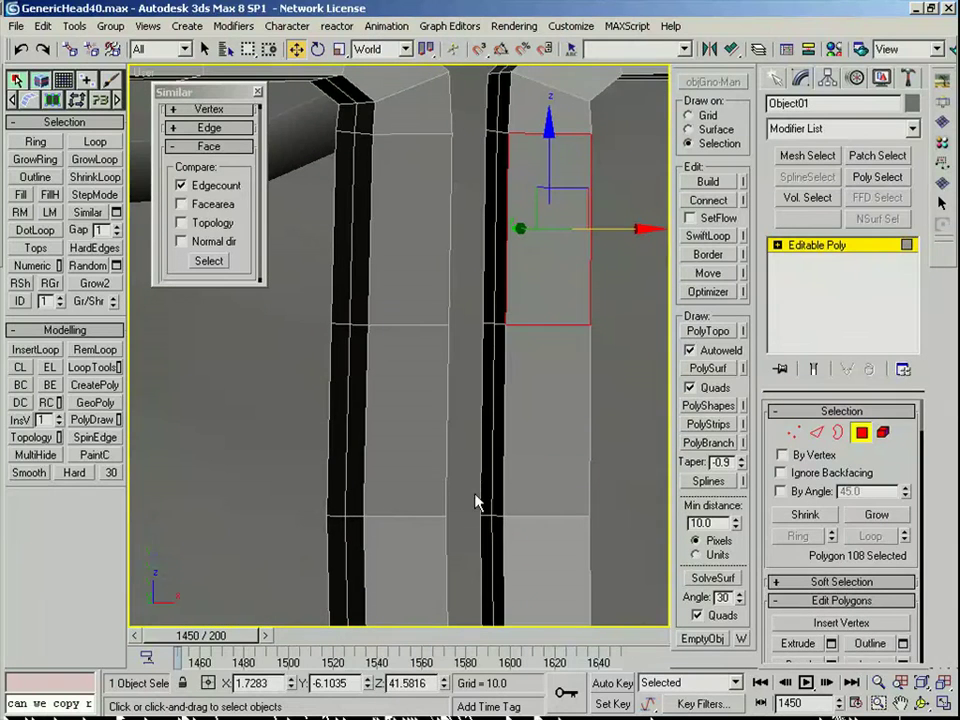
key(2)
click(492, 474)
alt+middle_drag(459, 470, 384, 472)
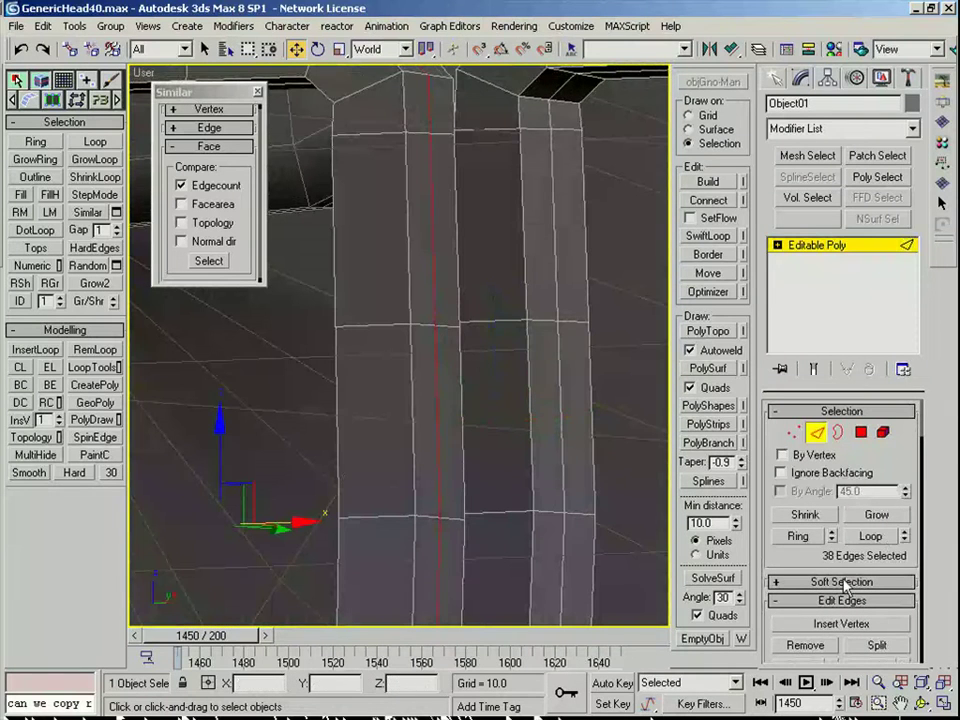
drag(791, 610, 793, 528)
drag(447, 469, 451, 458)
key(w)
Step: Bridge the upper pair of facing side polygons between the two rings
mouse_move(451, 458)
alt+middle_down()
mouse_move(437, 435)
mouse_move(464, 440)
alt+middle_up()
key(4)
click(436, 435)
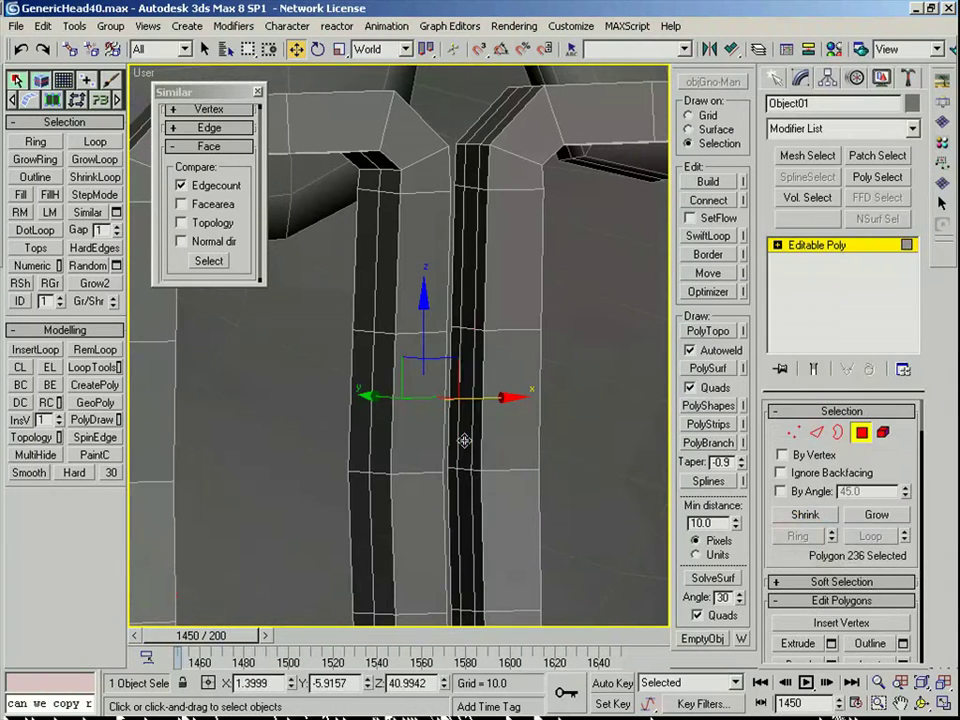
drag(793, 550, 793, 436)
click(797, 571)
Step: Select the lower pair of facing side polygons, bridge them, and leave polygon level
middle_drag(461, 506, 418, 435)
middle_drag(413, 489, 381, 520)
scroll(417, 442, up, 1)
click(416, 441)
ctrl+click(373, 454)
scroll(373, 454, down, 3)
scroll(442, 436, up, 5)
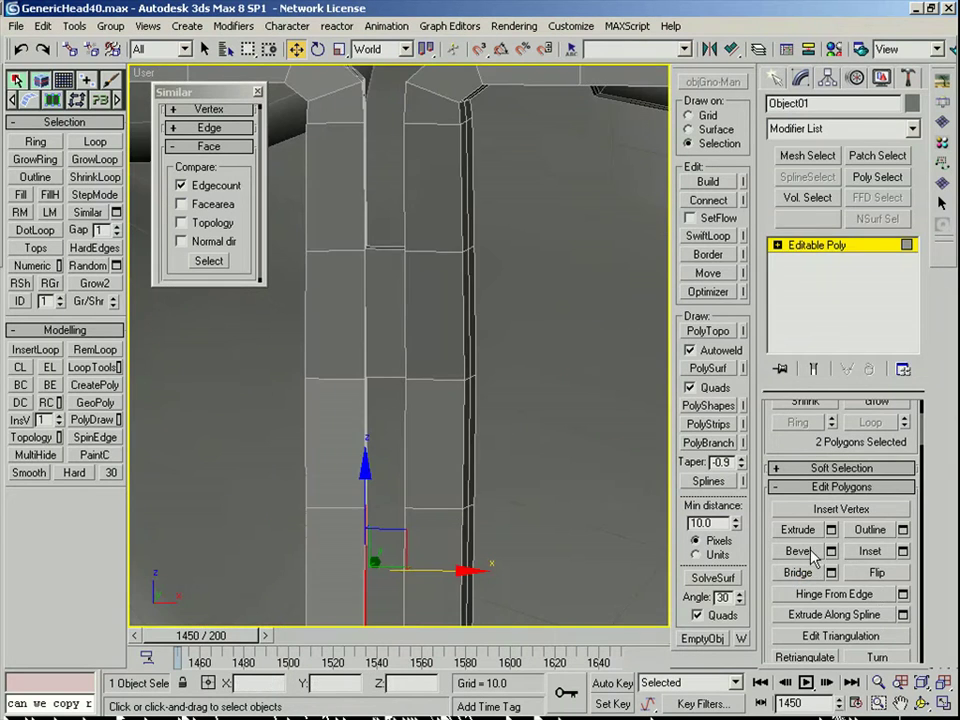
click(799, 573)
scroll(407, 345, down, 5)
click(814, 247)
key(F4)
scroll(441, 377, down, 2)
click(435, 506)
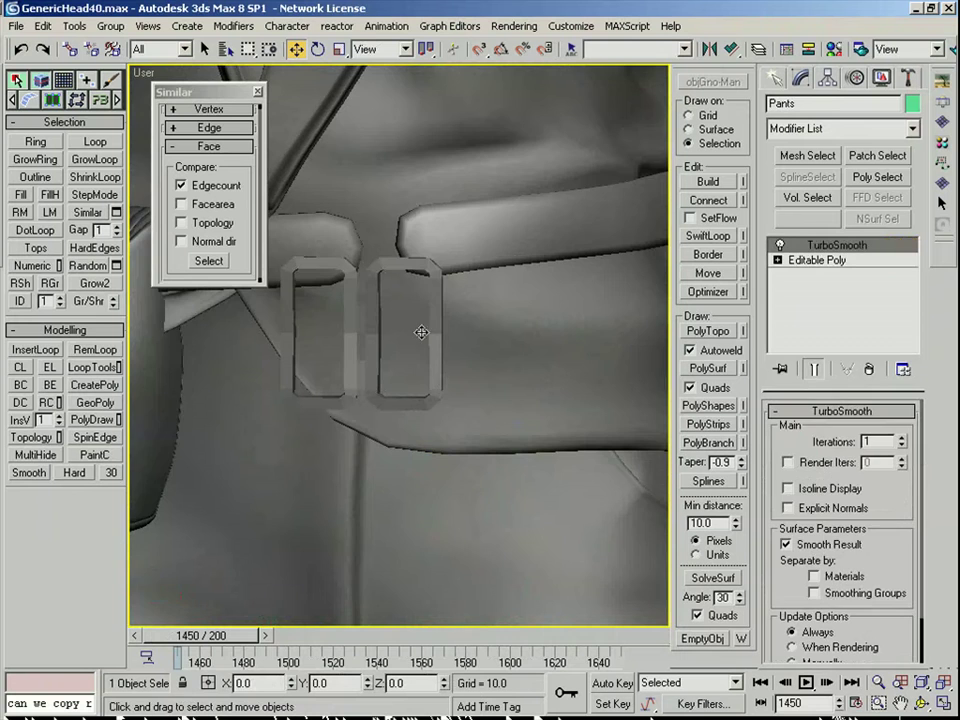
middle_drag(421, 332, 427, 388)
scroll(463, 403, up, 5)
key(F4)
click(540, 388)
click(801, 276)
key(2)
middle_drag(319, 321, 441, 376)
scroll(441, 376, up, 2)
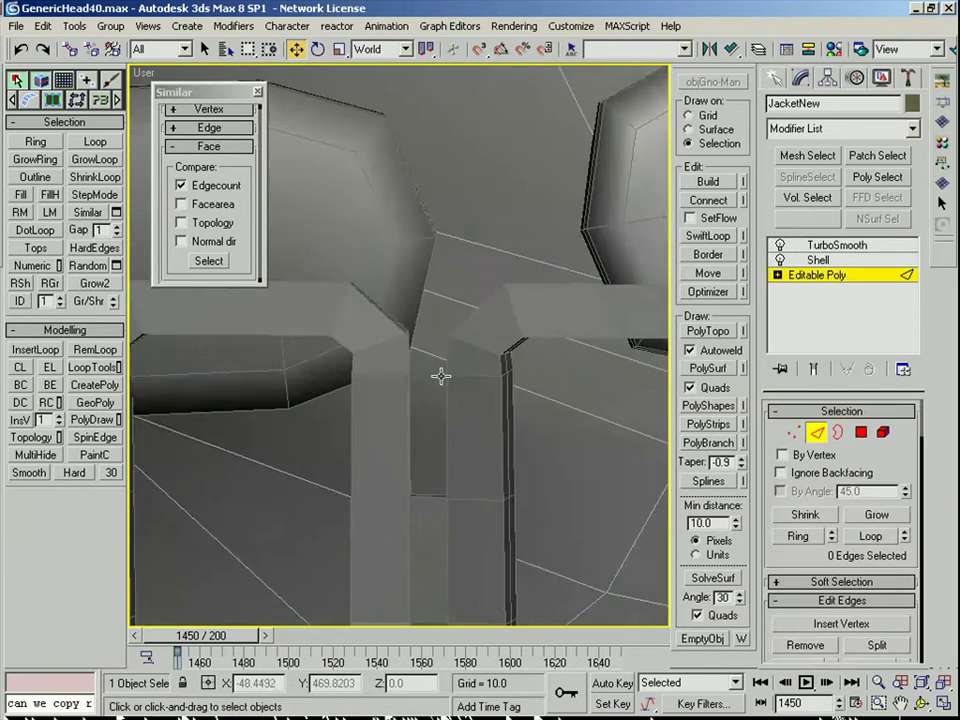
scroll(441, 376, up, 2)
alt+middle_drag(473, 471, 557, 438)
scroll(557, 438, down, 2)
click(812, 439)
click(461, 364)
click(486, 318)
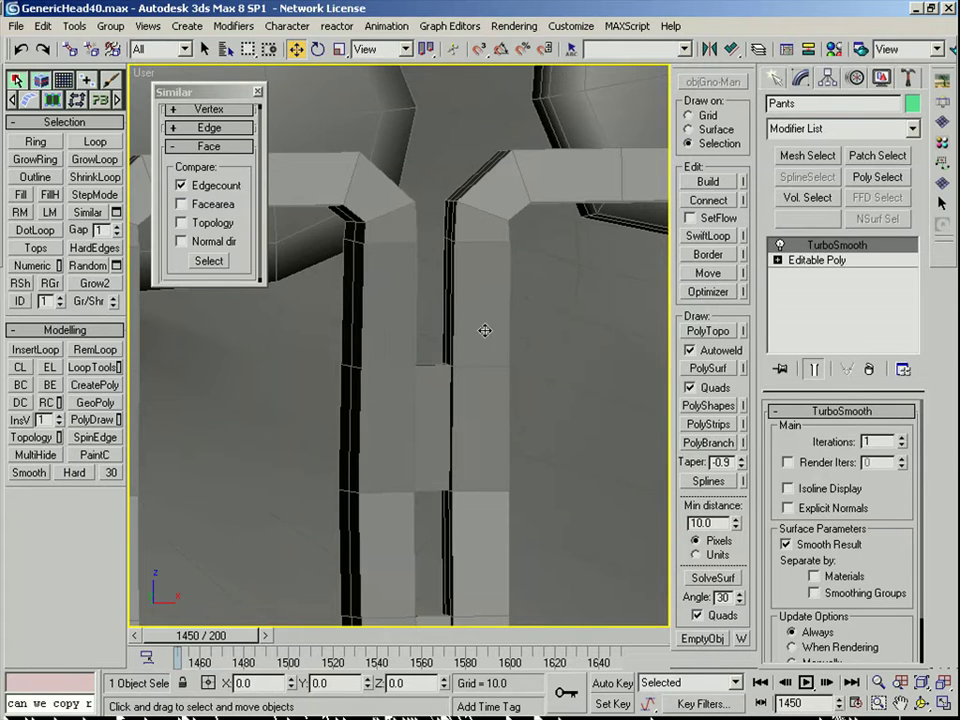
scroll(503, 314, down, 5)
click(625, 419)
Step: Reselect the double-ring buckle and select the outer rim edge loops on both rings
click(386, 368)
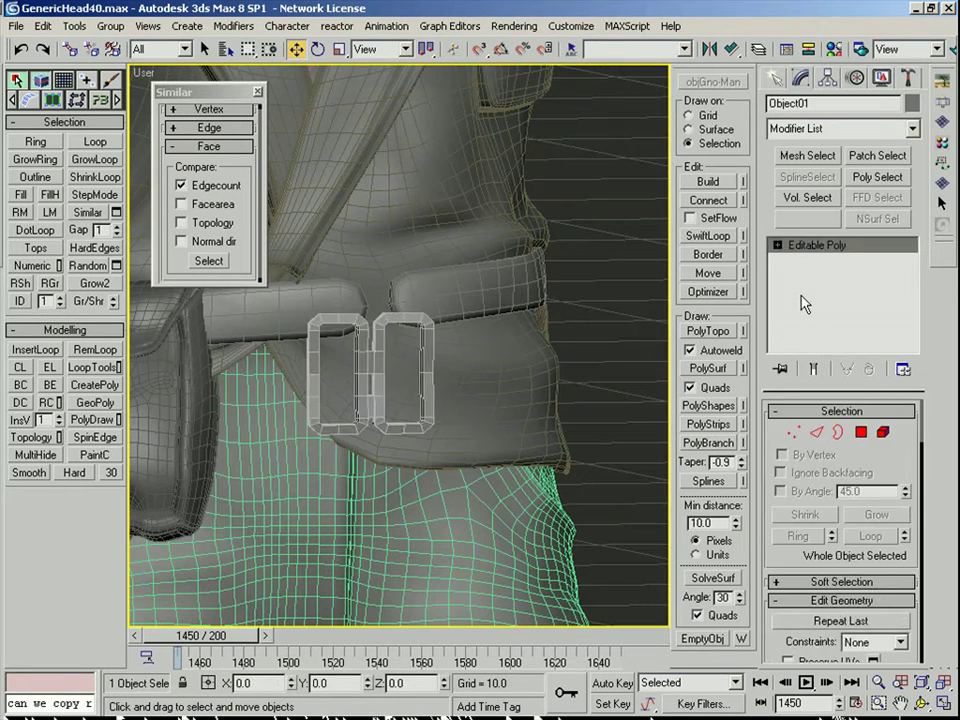
click(817, 432)
scroll(400, 346, up, 3)
click(329, 313)
scroll(329, 313, up, 5)
key(alt+l)
alt+middle_drag(579, 270, 367, 360)
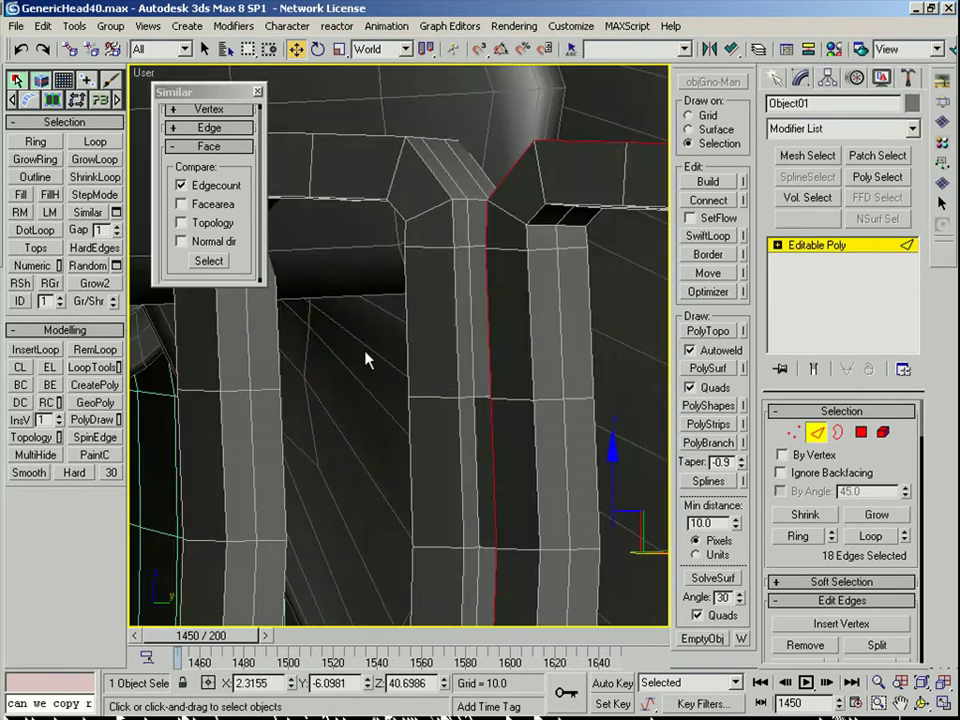
ctrl+click(229, 440)
alt+middle_drag(229, 440, 454, 459)
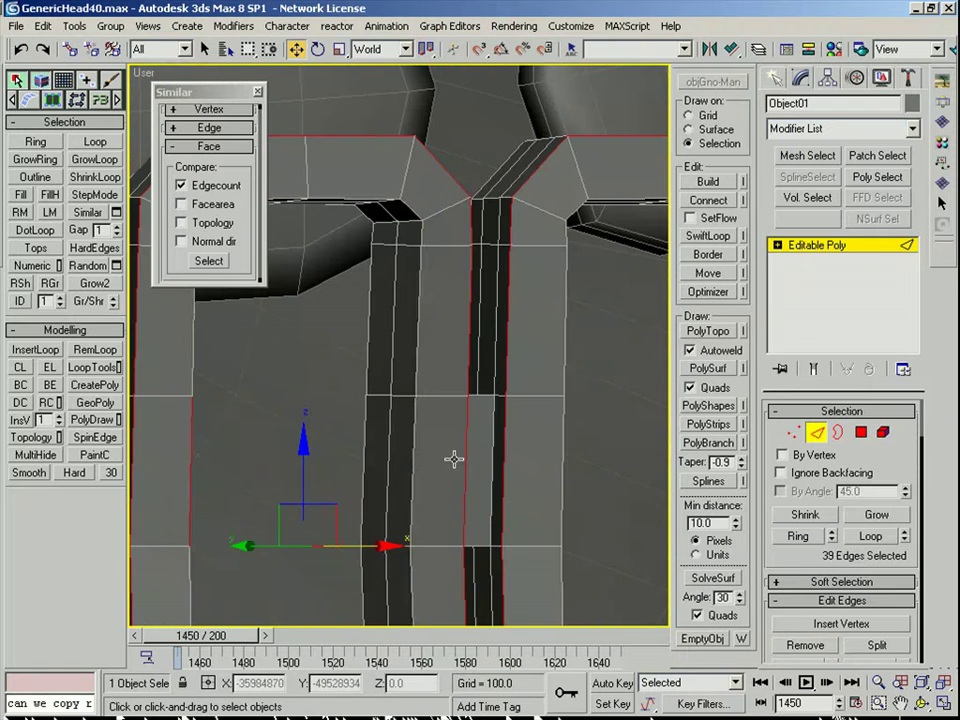
Step: Add the inner rim loops to the edge selection and chamfer all the rim edges slightly
scroll(808, 615, down, 3)
click(800, 614)
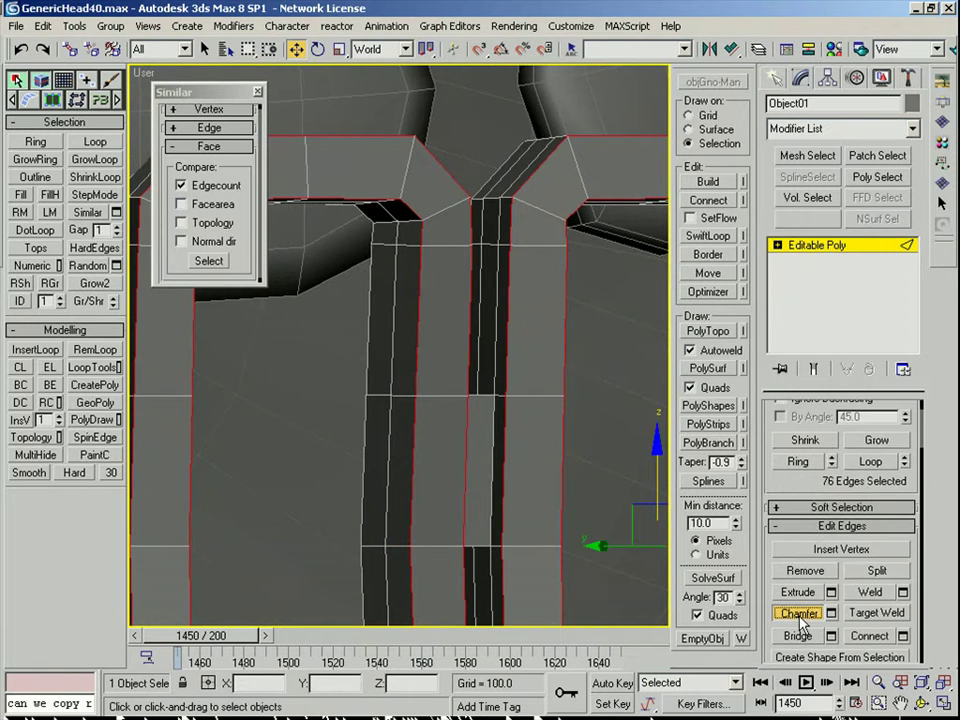
drag(412, 553, 413, 558)
alt+middle_drag(524, 527, 452, 484)
scroll(454, 452, down, 4)
key(w)
Step: Copy the TurboSmooth modifier from a neighbouring garment and paste it onto the double-ring buckle
scroll(453, 530, up, 3)
click(453, 530)
scroll(452, 484, down, 4)
right_click(832, 249)
click(769, 309)
click(816, 246)
click(628, 230)
right_click(832, 244)
click(775, 305)
click(502, 350)
right_click(805, 250)
click(811, 267)
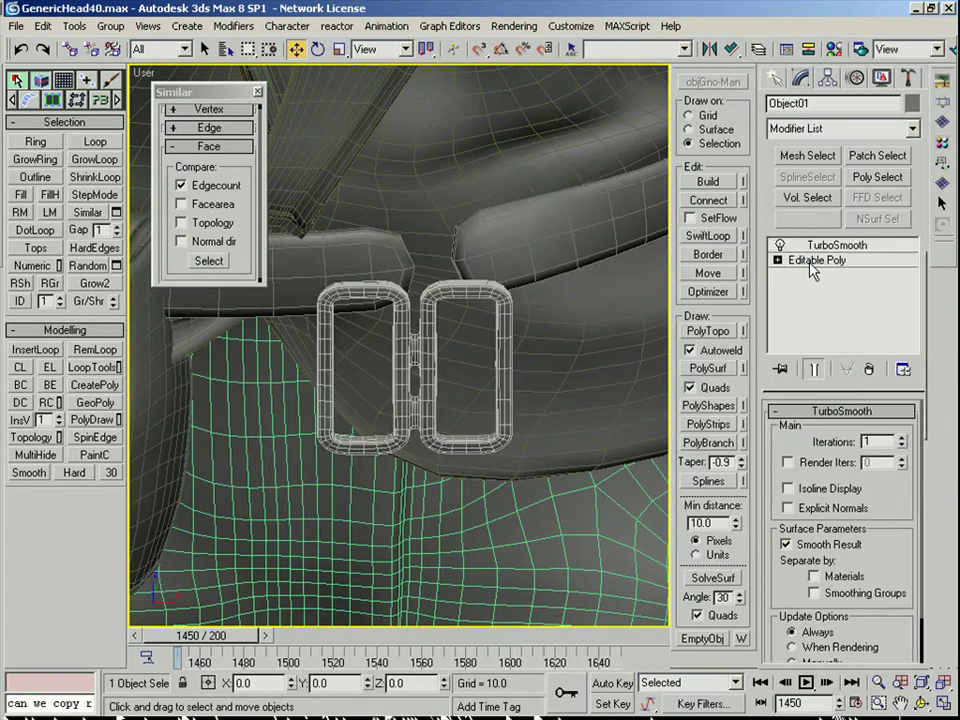
Step: Return the buckle to its Editable Poly level in the Front view and select the top vertices of both rings
key(F4)
scroll(482, 381, up, 4)
key(f)
middle_drag(472, 402, 452, 425)
scroll(452, 425, up, 4)
key(F4)
click(811, 263)
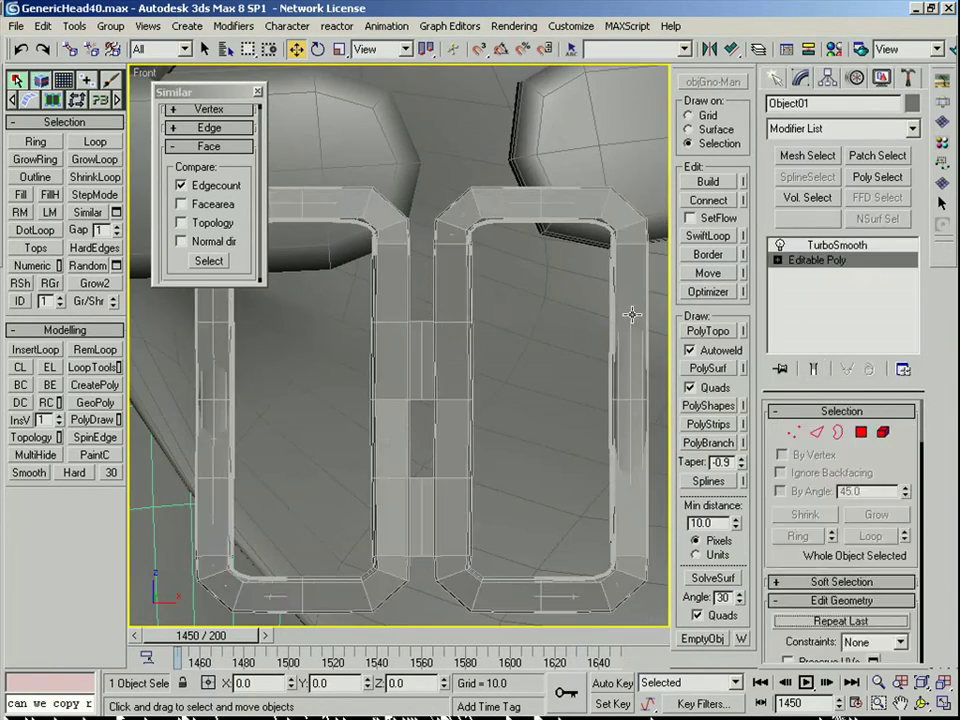
scroll(425, 352, down, 2)
middle_drag(422, 352, 475, 394)
key(1)
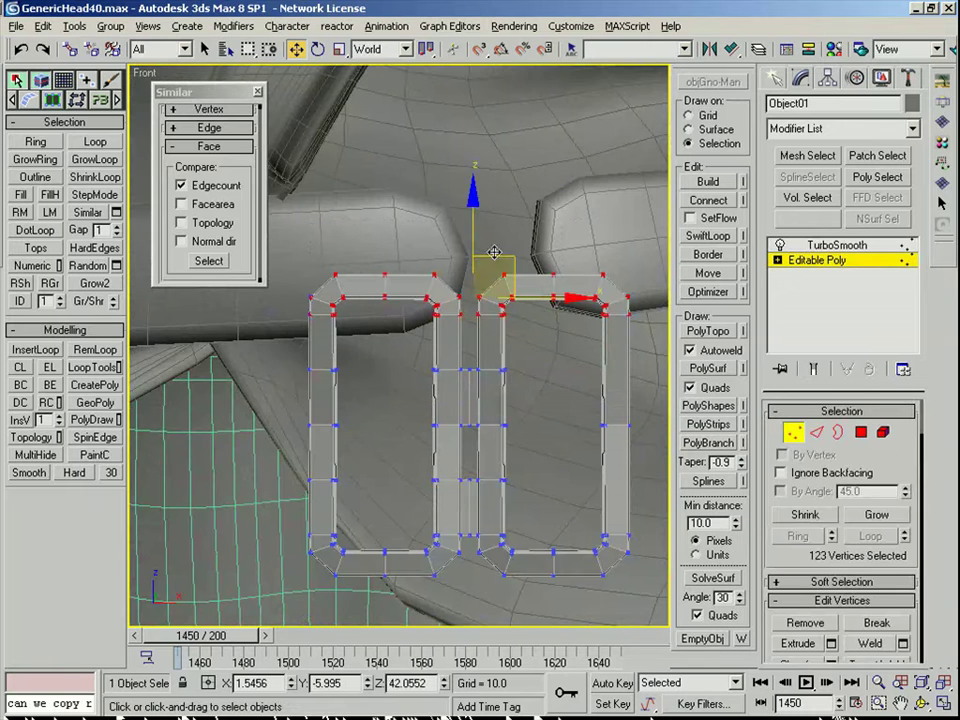
key(ctrl+z)
drag(299, 190, 587, 332)
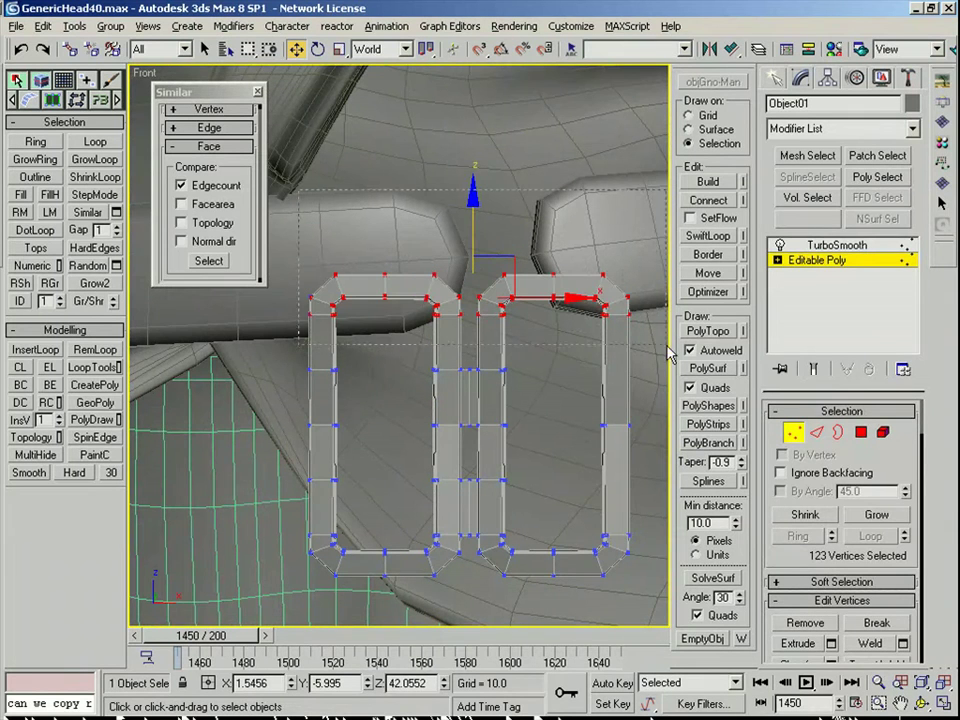
drag(667, 346, 668, 347)
Step: Try to move the buckle's top vertices, and undo the move
middle_drag(482, 255, 449, 257)
drag(428, 259, 428, 258)
alt+middle_drag(428, 258, 568, 304)
key(ctrl+z)
Step: Lower the top vertices of both buckle rings in world space to shorten the buckle, then leave vertex editing
alt+right_click(437, 390)
click(463, 351)
alt+right_click(437, 318)
click(463, 237)
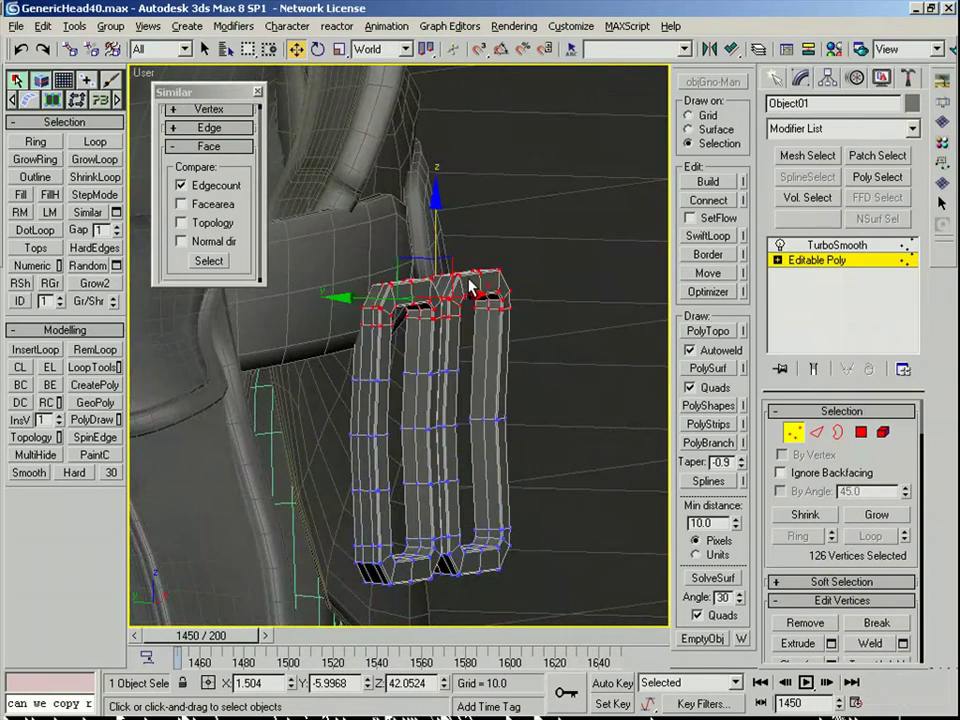
key(r)
middle_drag(470, 286, 225, 253)
scroll(225, 253, down, 5)
middle_drag(386, 272, 375, 238)
drag(390, 241, 401, 328)
alt+middle_drag(401, 328, 362, 266)
scroll(443, 431, down, 5)
key(f)
scroll(443, 431, down, 1)
click(793, 432)
scroll(535, 398, down, 6)
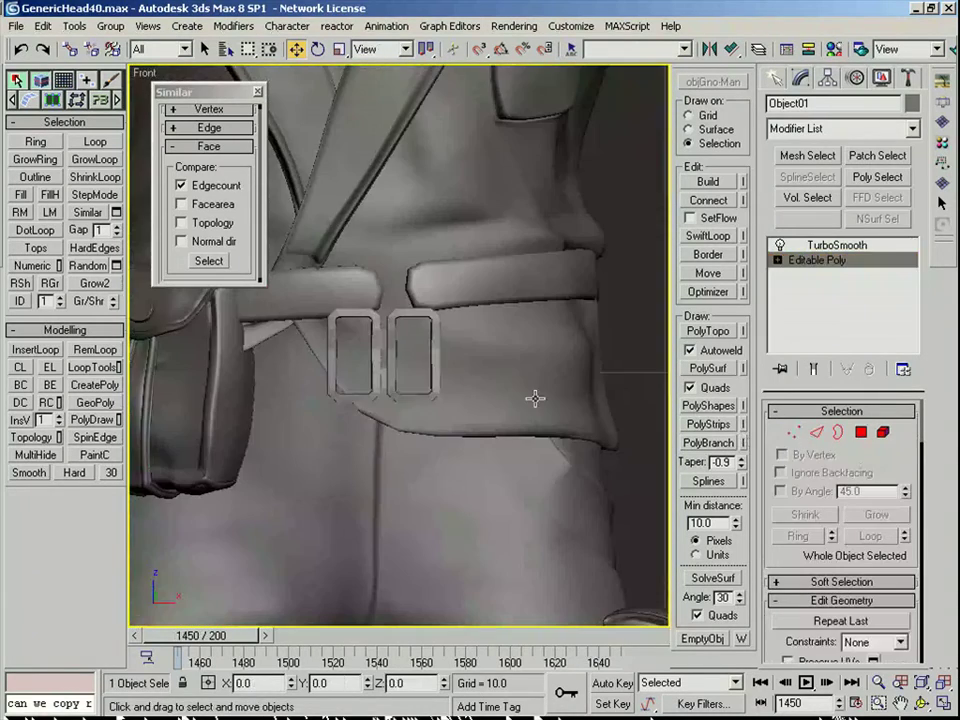
Step: Select all of the buckle's geometry at Element level and scale it down to suit the belt's width
click(535, 398)
click(392, 373)
scroll(447, 307, up, 4)
click(842, 262)
key(5)
key(ctrl+a)
middle_drag(374, 386, 366, 436)
key(r)
drag(368, 436, 348, 451)
key(f)
middle_drag(431, 366, 382, 450)
Step: Move and rotate the buckle to line up with the gap between the belt's two ends, and save the scene
key(w)
drag(408, 420, 424, 316)
alt+middle_drag(424, 316, 430, 388)
key(e)
drag(430, 386, 458, 392)
key(w)
alt+middle_drag(458, 394, 414, 422)
key(ctrl+s)
drag(394, 421, 399, 441)
Step: Rescale the buckle slightly for a closer fit to the belt ends, and return to its smoothed result
key(f)
key(r)
alt+middle_drag(452, 358, 470, 410)
mouse_move(484, 370)
mouse_down()
mouse_move(450, 364)
mouse_move(466, 362)
mouse_up()
middle_drag(538, 362, 532, 317)
click(887, 437)
click(548, 302)
scroll(398, 422, down, 2)
click(388, 397)
scroll(426, 342, up, 3)
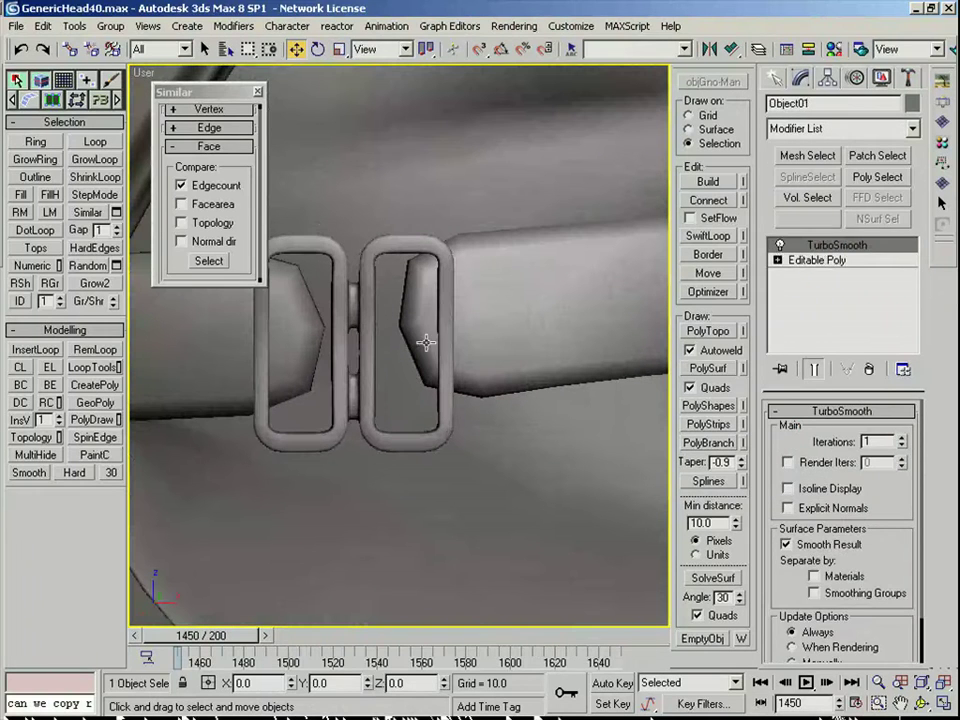
Step: Reposition all of the buckle's geometry and nudge it along its local Z axis, ending on the smoothed result
click(848, 260)
click(880, 434)
alt+right_click(441, 362)
click(459, 319)
drag(446, 329, 401, 306)
right_click(363, 328)
click(338, 219)
alt+right_click(317, 328)
click(341, 311)
alt+middle_drag(341, 311, 346, 332)
scroll(342, 321, up, 2)
drag(277, 300, 271, 299)
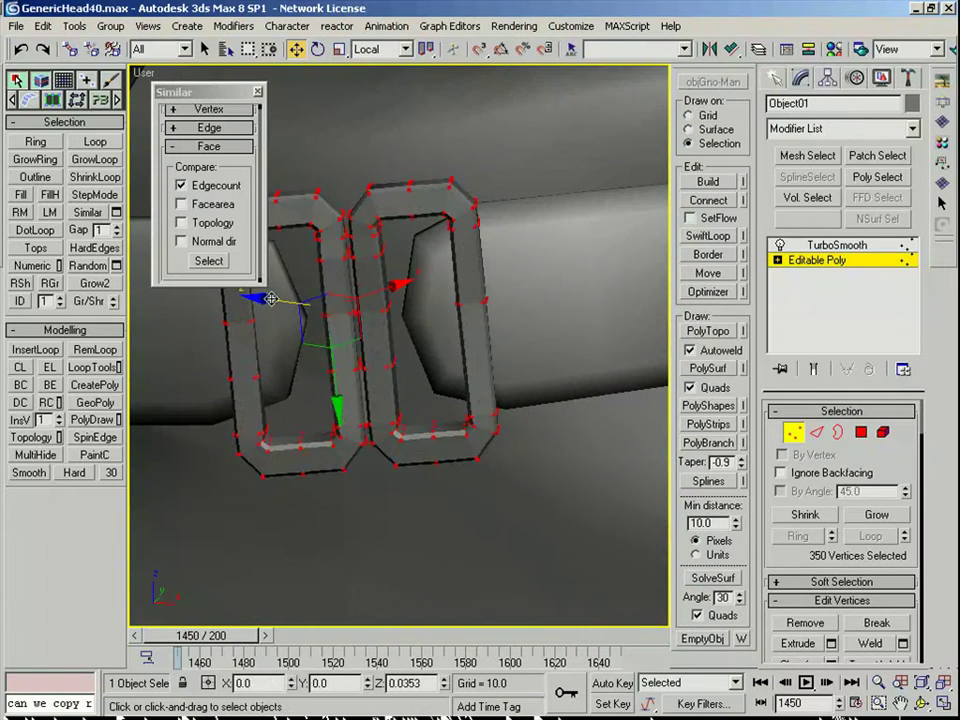
click(834, 247)
scroll(506, 349, down, 3)
Step: Move the belt's end edge into the adjacent buckle ring and extrude it to wrap the strap around the ring's bar
click(506, 349)
scroll(506, 349, up, 1)
middle_drag(506, 349, 416, 355)
scroll(416, 355, up, 1)
click(416, 355)
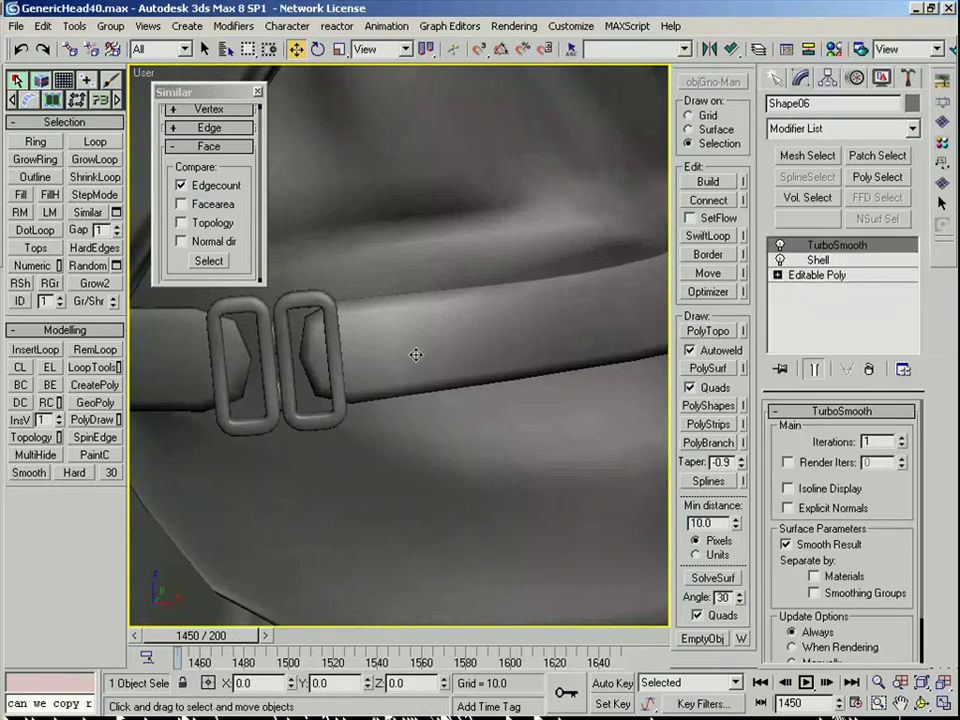
click(842, 277)
scroll(308, 376, up, 2)
key(F4)
middle_drag(308, 376, 371, 422)
key(2)
click(338, 432)
scroll(371, 422, down, 2)
drag(395, 414, 409, 424)
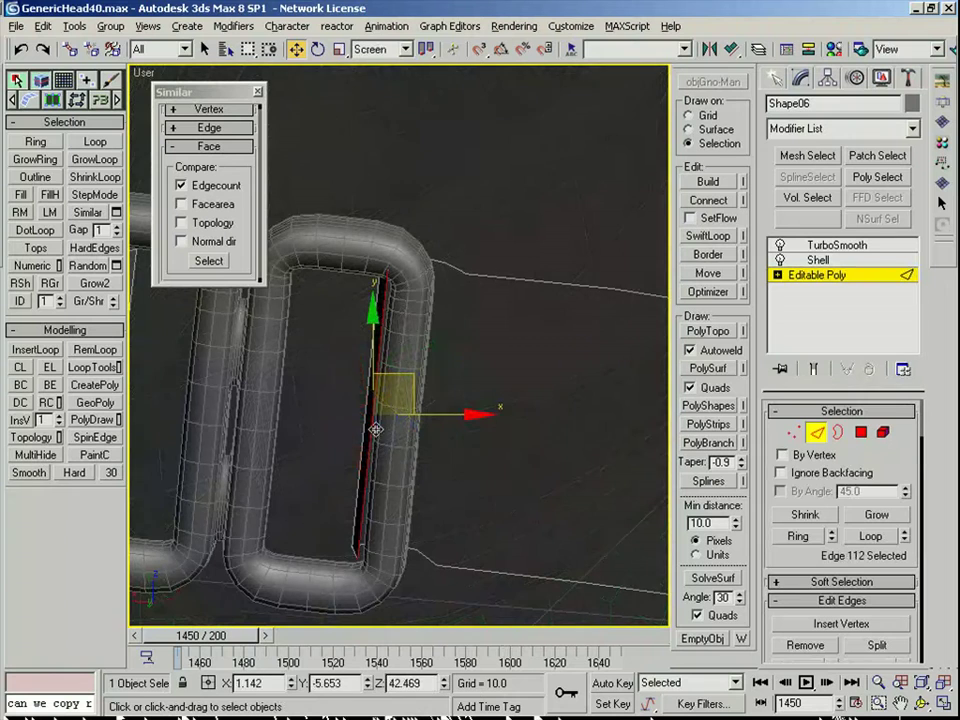
shift+drag(412, 401, 457, 398)
mouse_move(457, 398)
alt+middle_down()
mouse_move(484, 482)
mouse_move(459, 393)
alt+middle_up()
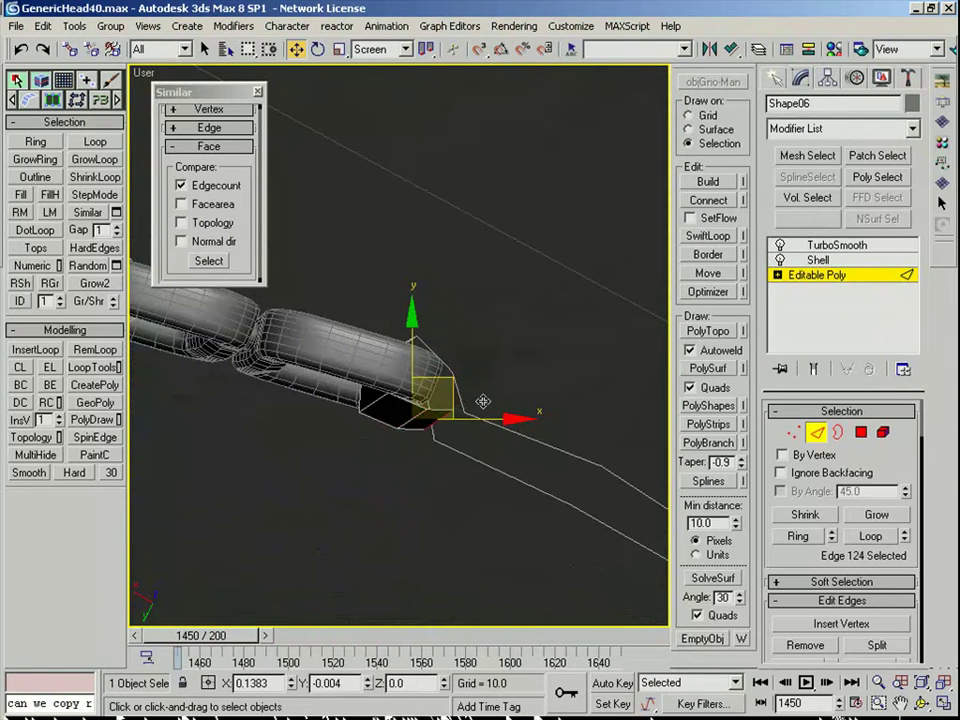
Step: Connect the belt's crosswise edges to add a lengthwise edge loop through the middle of the strap
scroll(538, 427, down, 2)
middle_drag(370, 450, 502, 442)
click(280, 386)
scroll(270, 400, down, 3)
alt+middle_drag(235, 443, 374, 361)
key(ctrl+shift+e)
Step: Ring-select the crosswise edges in both halves of the belt and connect them with additional lengthwise loops
alt+middle_drag(255, 390, 526, 388)
click(286, 338)
key(alt+r)
key(alt+l)
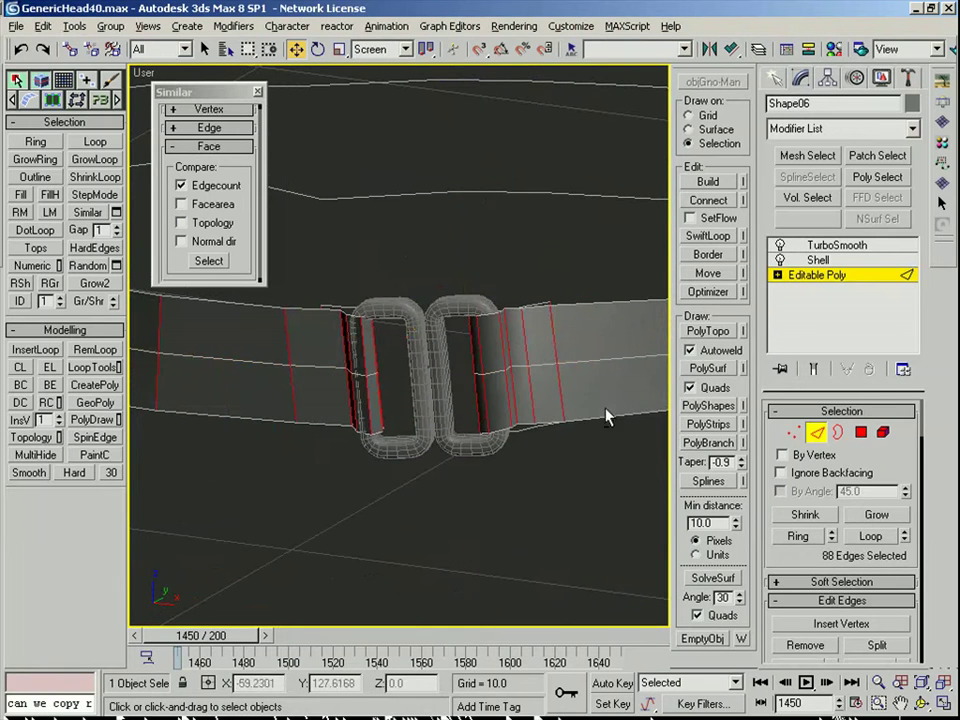
key(ctrl+shift+e)
Step: Chamfer the two lengthwise loops nearest the belt's borders and remove the outer loop of each resulting pair
middle_drag(291, 384, 278, 414)
click(273, 352)
ctrl+click(279, 441)
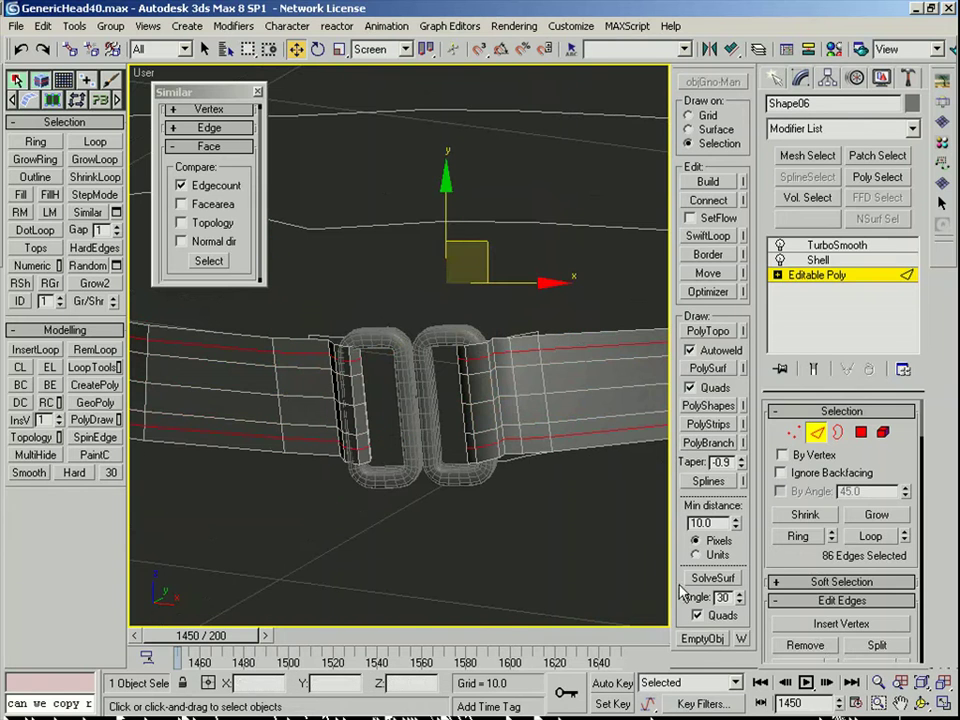
scroll(783, 613, down, 3)
click(798, 588)
scroll(530, 368, up, 3)
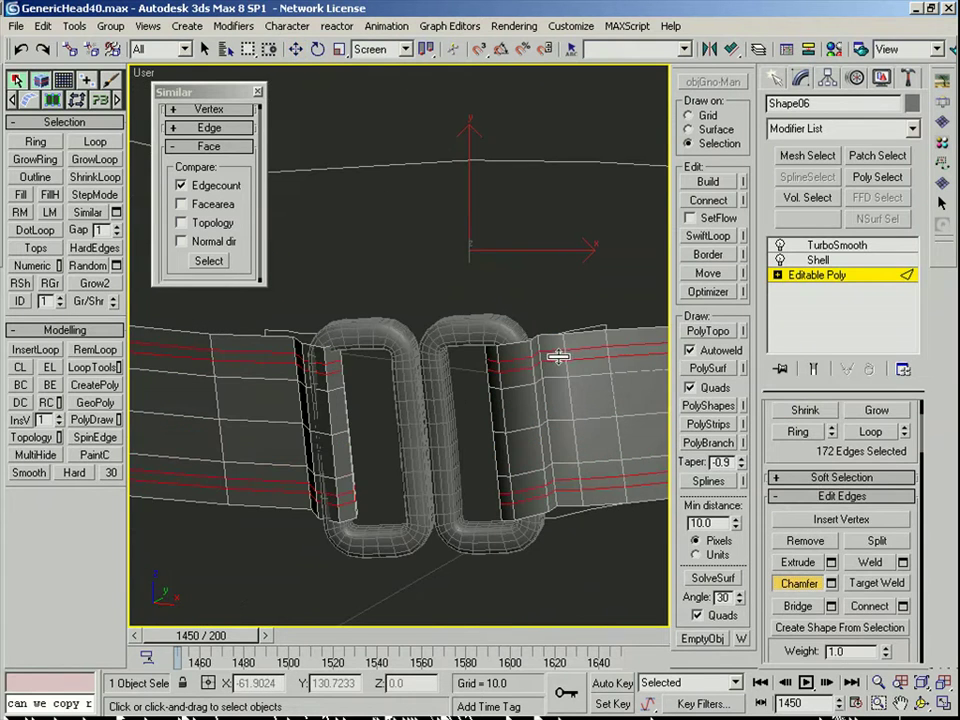
click(561, 349)
key(alt+l)
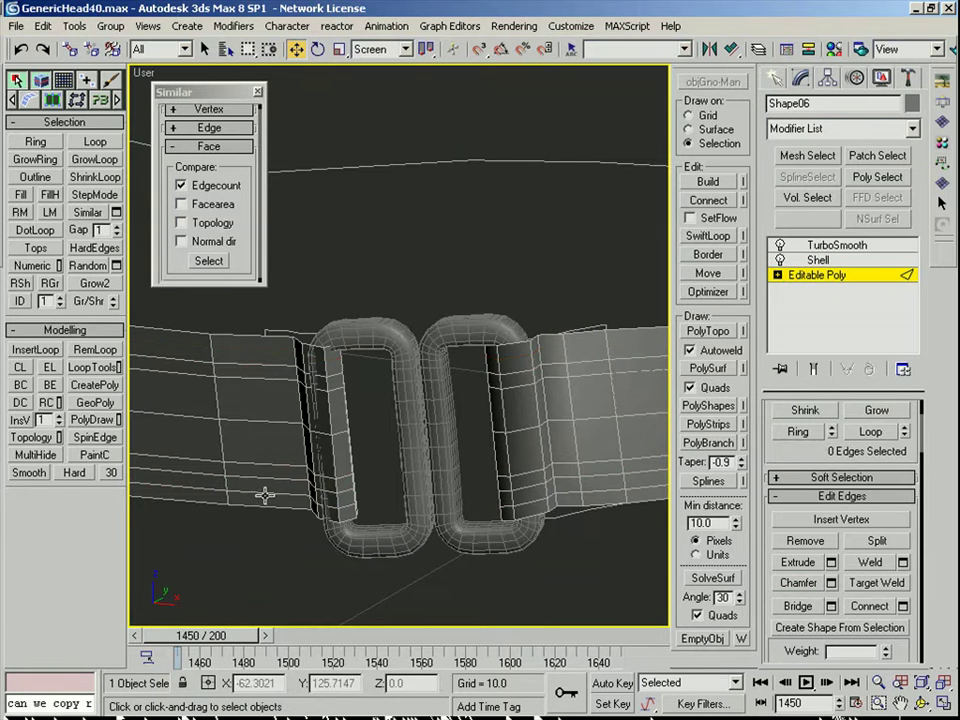
Step: Select the polygon bands along the belt's upper and lower borders and extrude them slightly using Local Normal
middle_drag(495, 466, 386, 483)
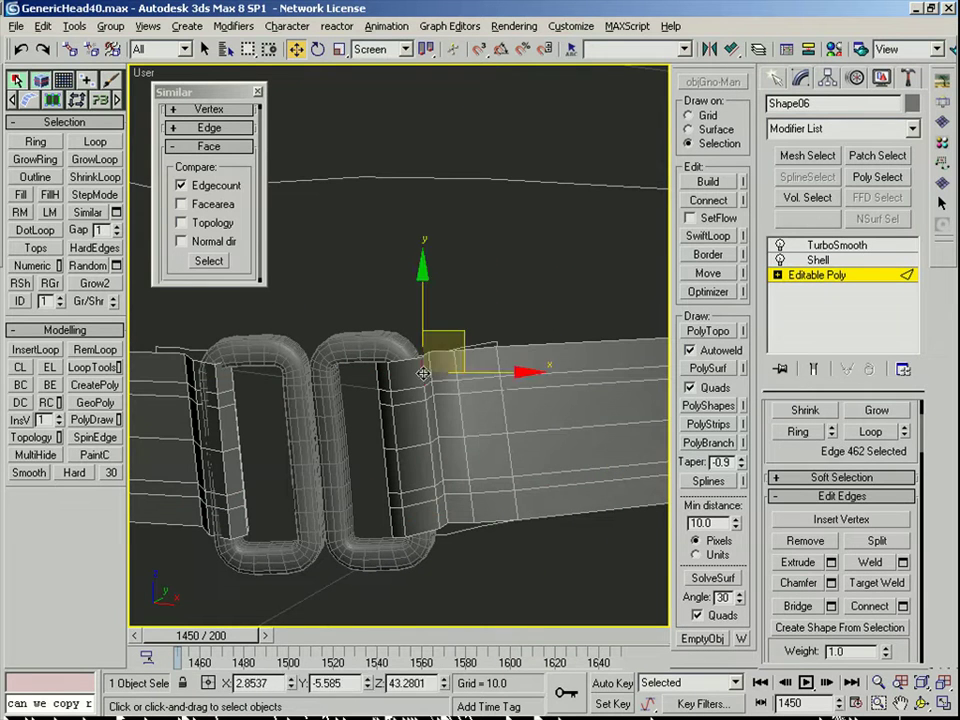
key(alt+r)
middle_drag(437, 514, 612, 504)
right_click(354, 457)
click(330, 335)
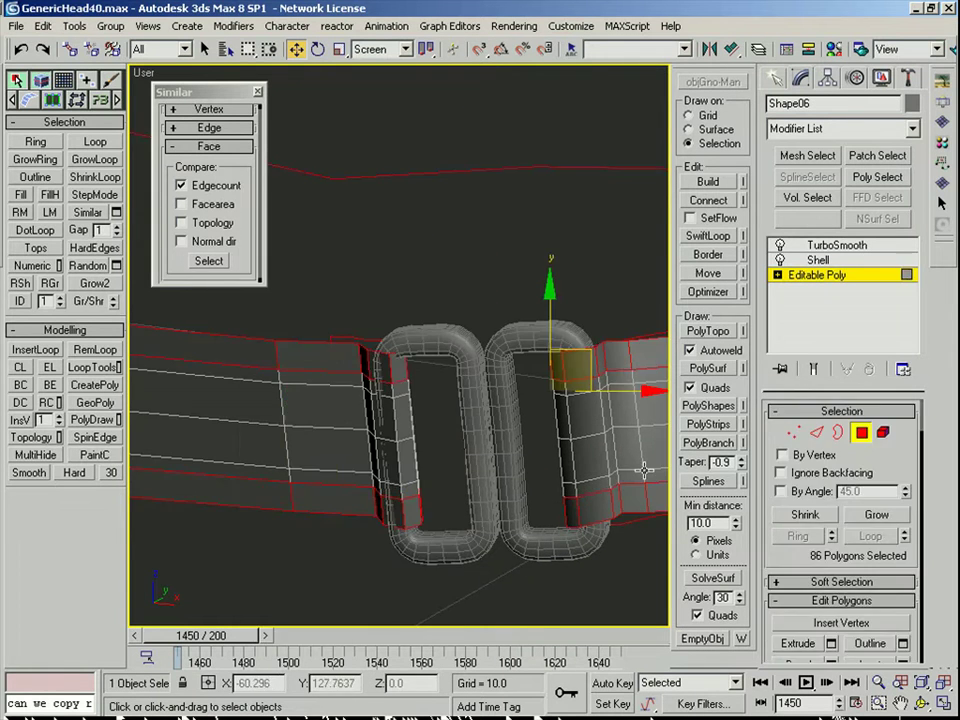
drag(887, 631, 889, 610)
click(831, 624)
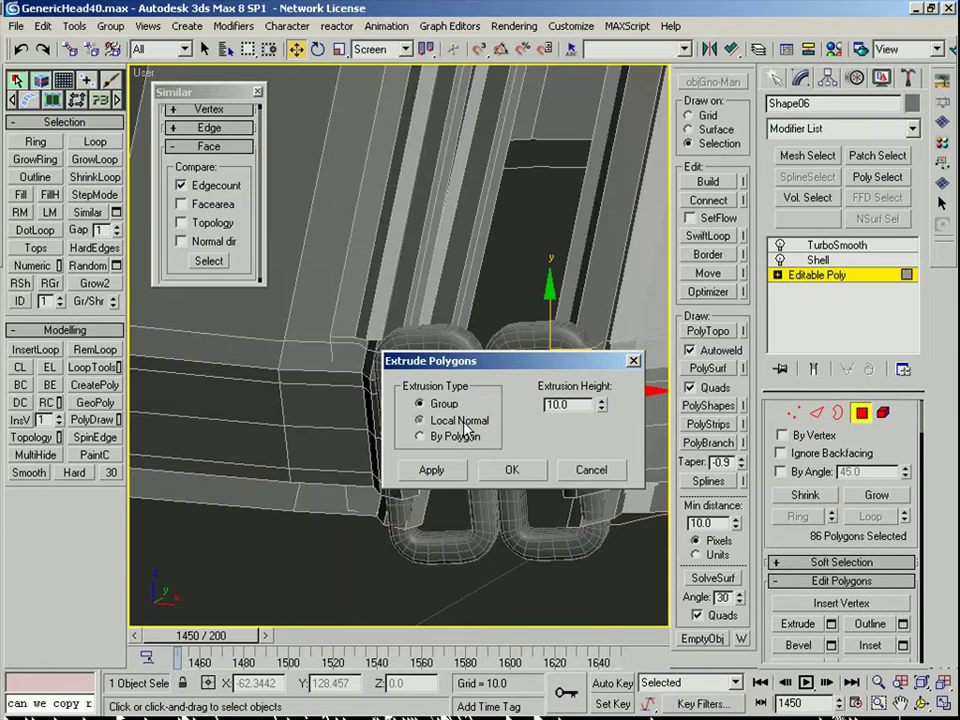
click(463, 422)
right_click(604, 405)
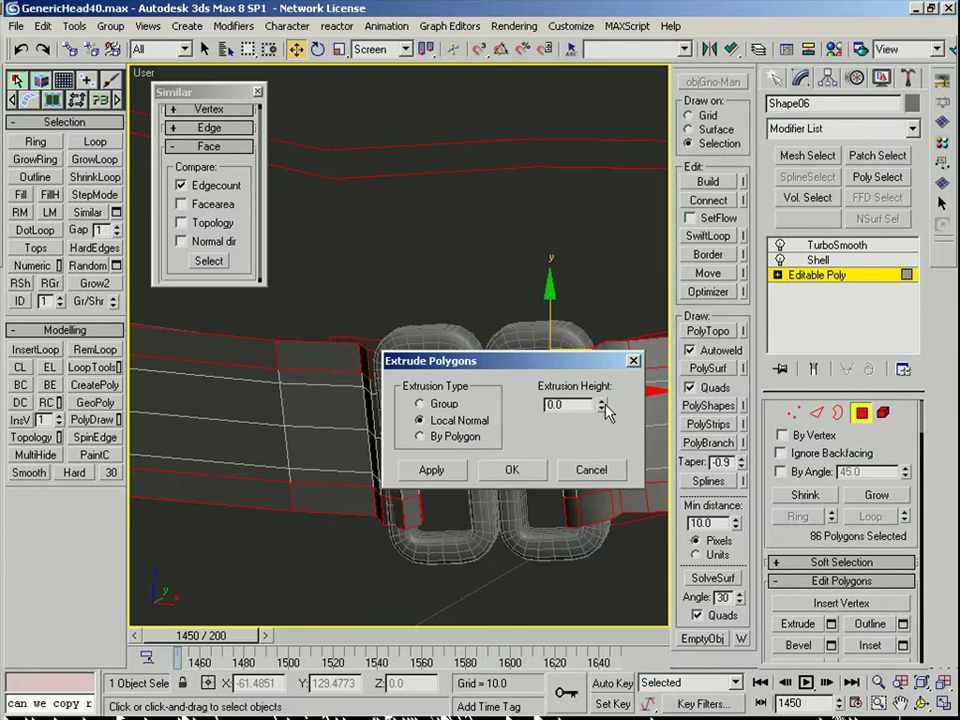
click(512, 470)
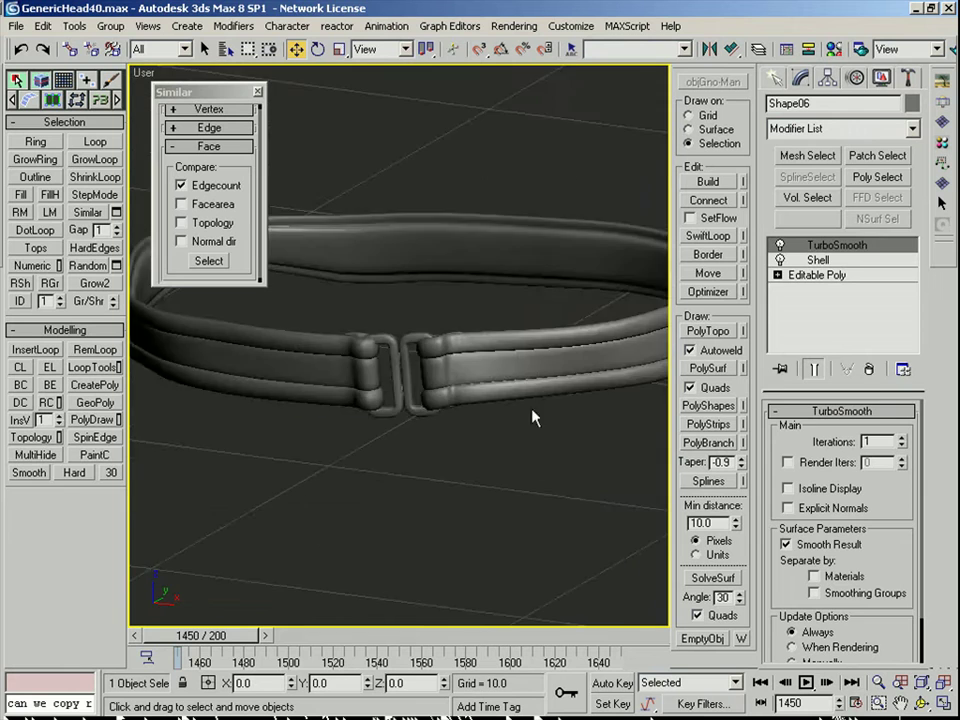
Step: Return to the belt's Editable Poly edges and select the edge loops along the sides of the raised border bands
scroll(535, 410, up, 4)
click(818, 260)
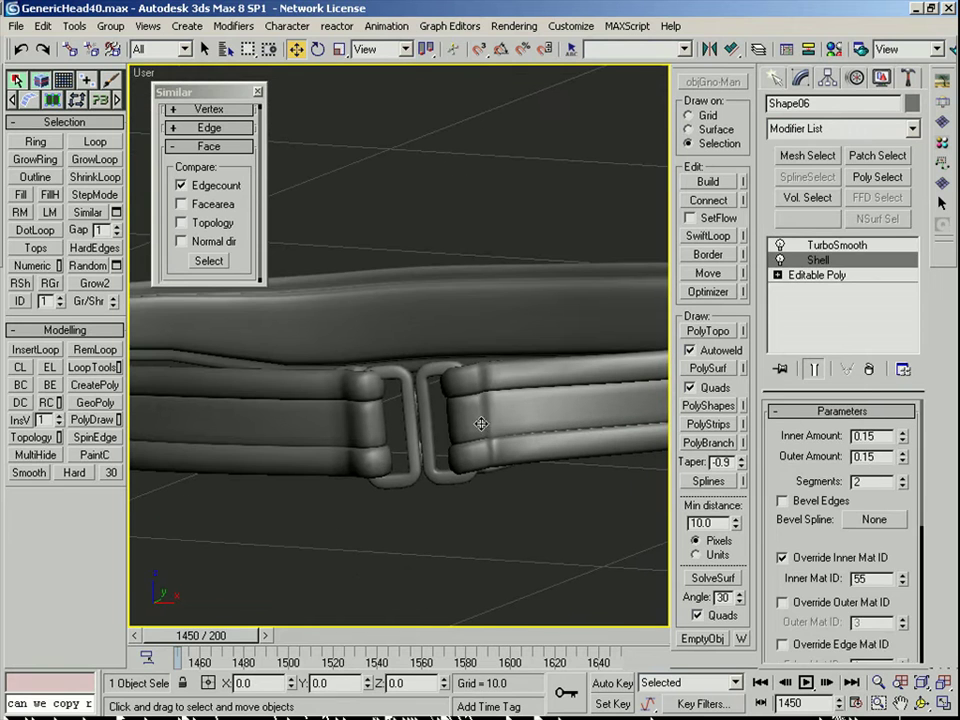
scroll(450, 394, up, 5)
key(2)
click(463, 364)
alt+middle_drag(463, 364, 513, 372)
scroll(513, 372, up, 3)
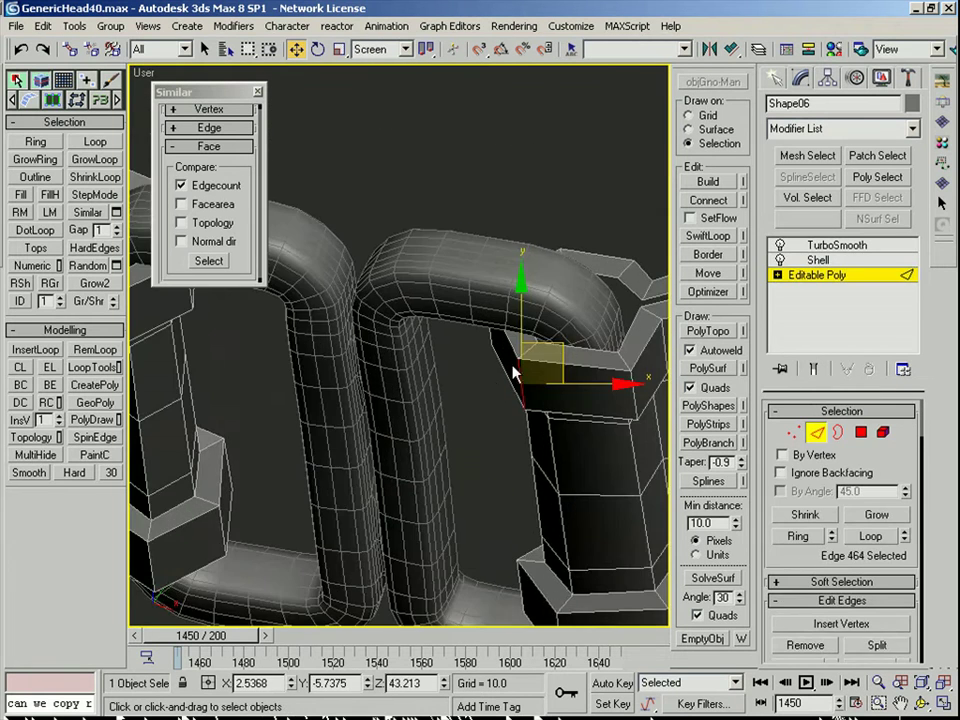
scroll(527, 351, down, 3)
middle_drag(536, 486, 463, 436)
alt+middle_drag(439, 482, 450, 362)
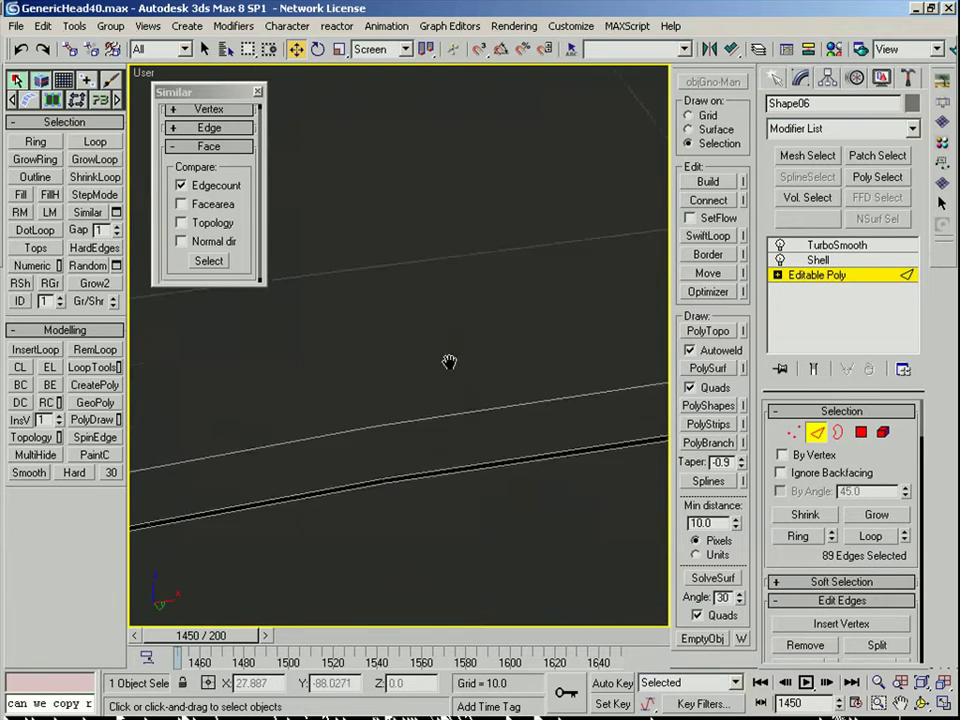
scroll(450, 362, down, 4)
scroll(436, 460, up, 2)
ctrl+click(454, 414)
key(alt+l)
middle_drag(243, 500, 313, 454)
scroll(313, 454, up, 3)
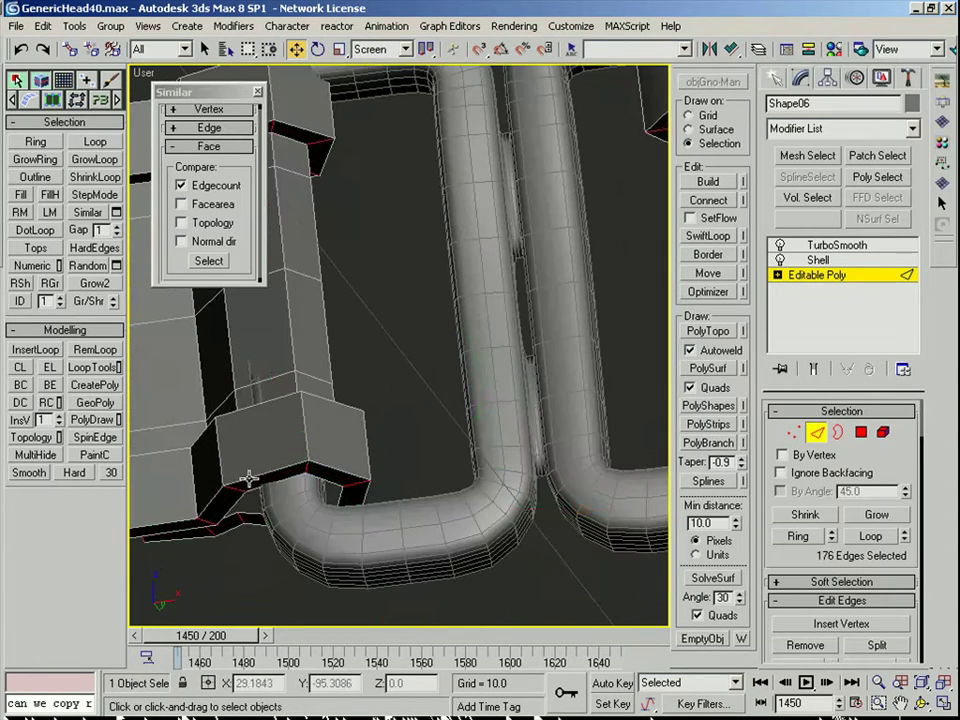
Step: Select the corner loops of the belt's raised bands, chamfer them slightly, and return to the TurboSmooth result
middle_drag(239, 411, 549, 493)
key(alt+l)
middle_drag(452, 374, 475, 572)
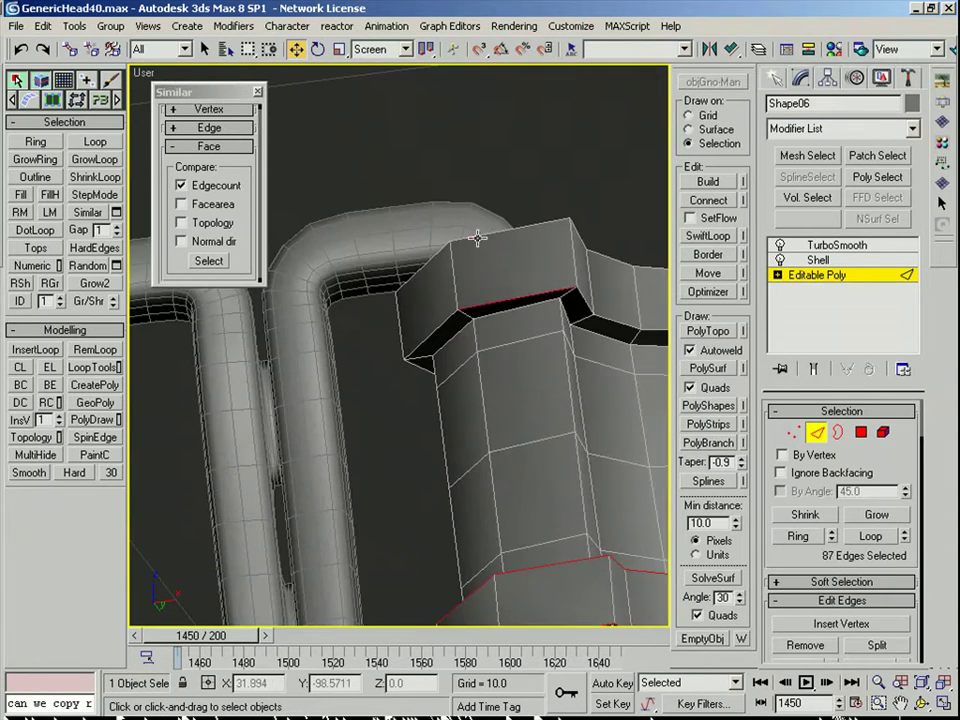
scroll(812, 540, down, 5)
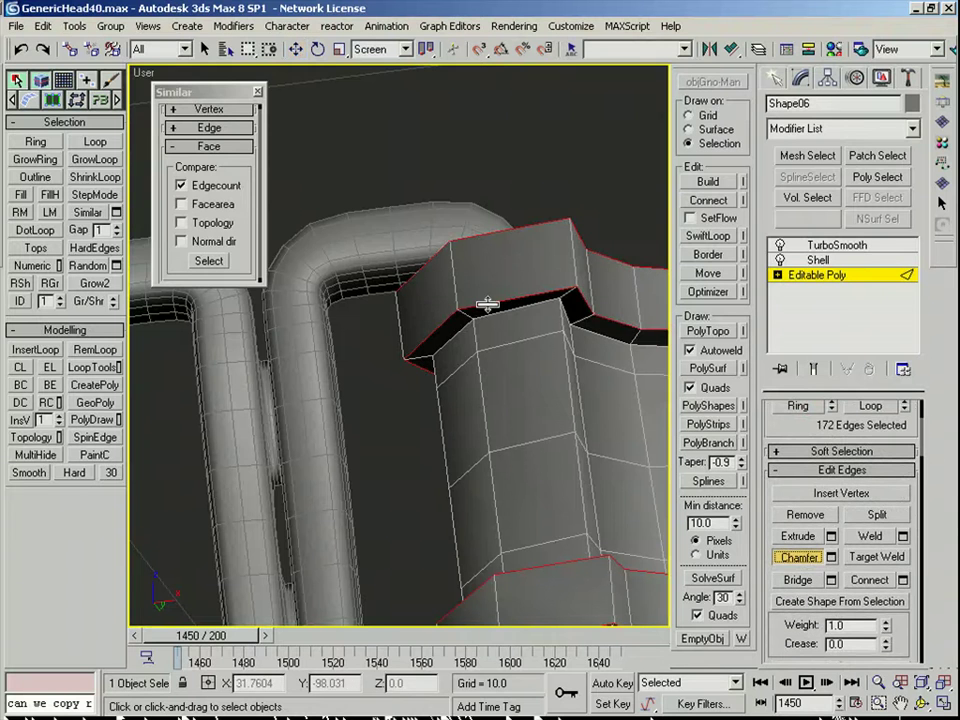
drag(487, 304, 487, 288)
key(w)
alt+middle_drag(487, 288, 529, 400)
scroll(529, 448, down, 4)
middle_drag(529, 448, 525, 328)
key(F4)
click(816, 261)
click(837, 246)
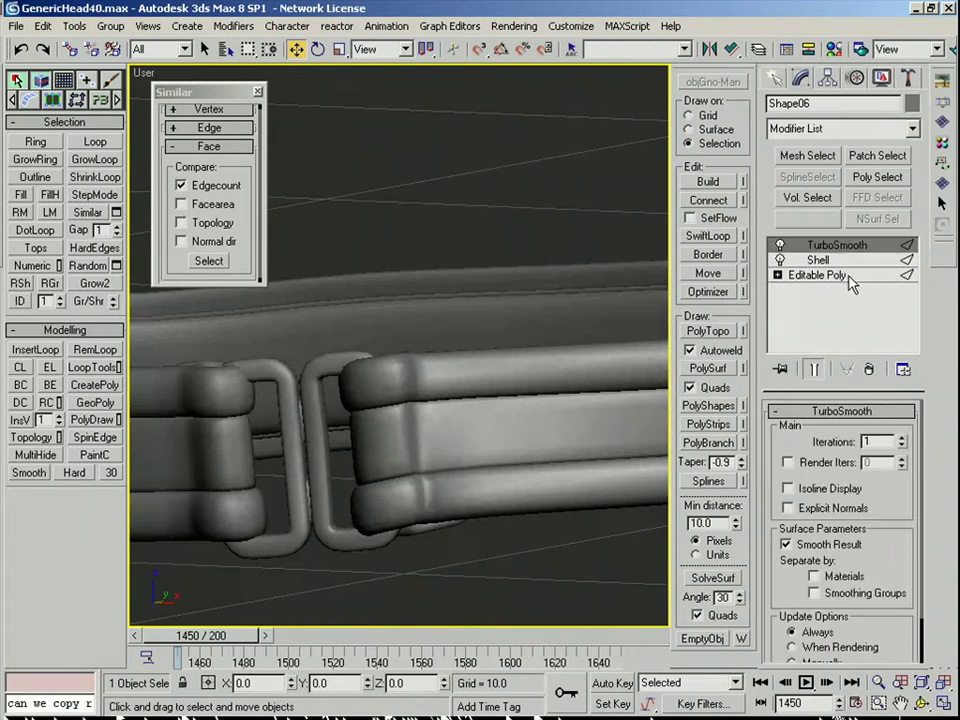
Step: Set the belt's Shell inner and outer amounts to 0.04 each to make the strap thinner
click(818, 260)
right_click(904, 443)
right_click(904, 457)
drag(904, 456, 904, 433)
scroll(430, 400, down, 4)
alt+middle_drag(430, 400, 392, 454)
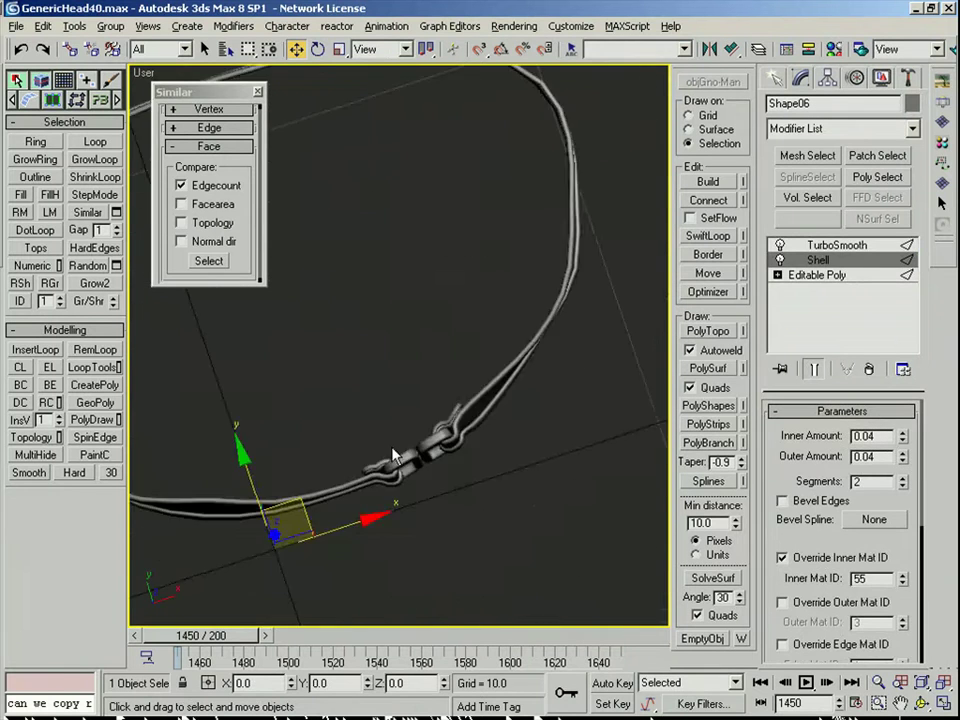
Step: Bring the smoothed belt into the Front view and exit isolation to show it on the character
scroll(392, 454, up, 4)
click(474, 407)
key(f)
click(386, 405)
scroll(386, 405, up, 2)
middle_drag(371, 285, 446, 232)
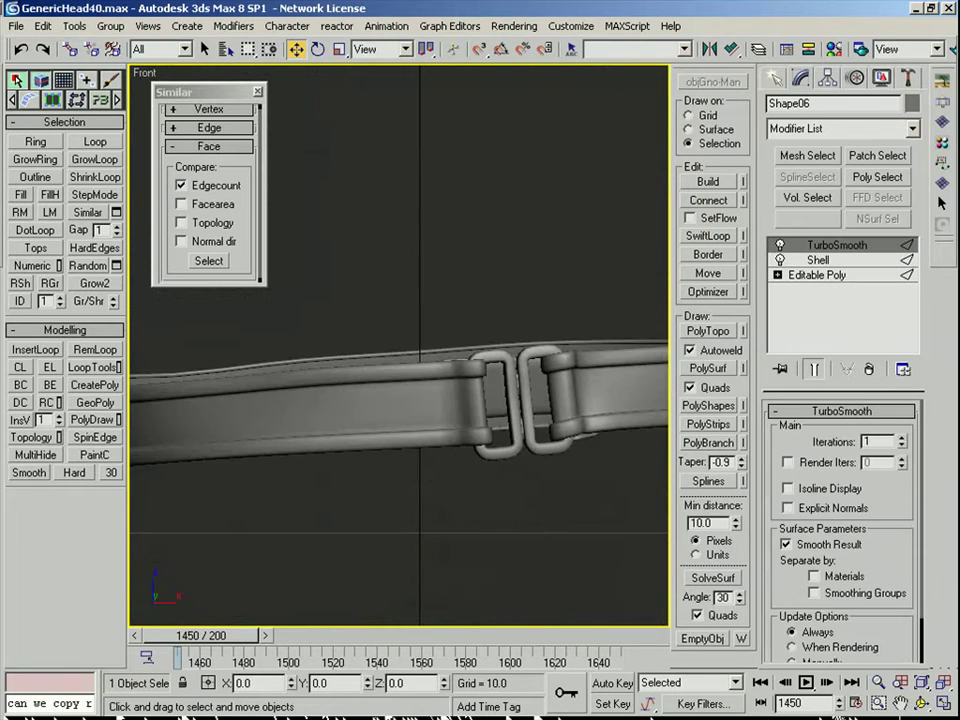
key(alt+q)
scroll(467, 475, up, 2)
middle_drag(646, 450, 384, 396)
Step: Select the inner-side vertices of the right buckle ring's centre bar and move them outward by about 0.09 to thicken the bar
click(371, 461)
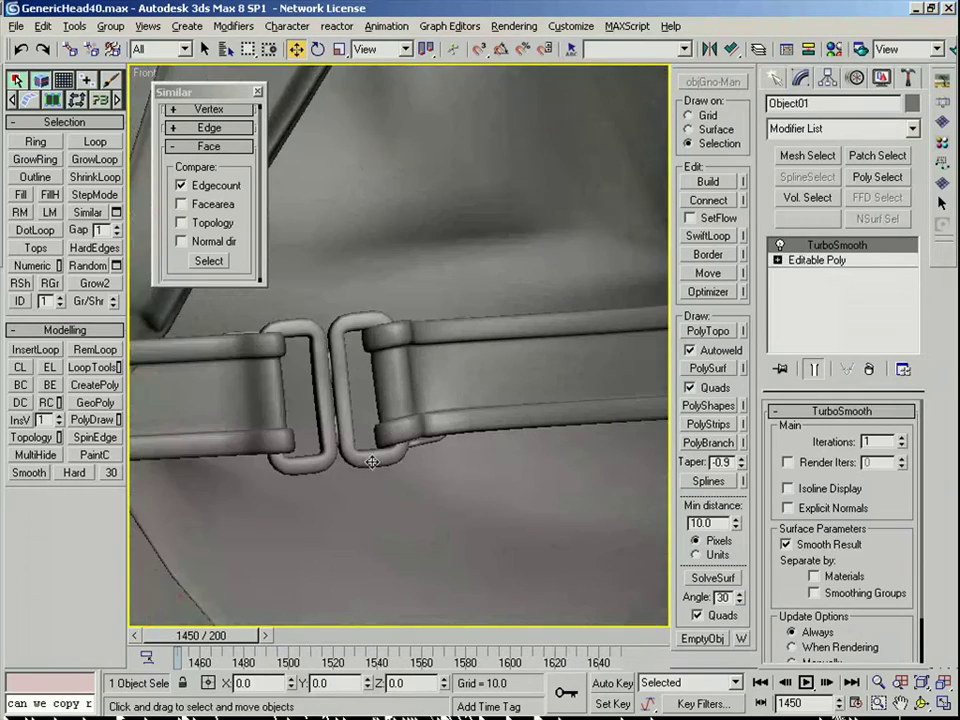
scroll(371, 461, up, 2)
key(F4)
click(815, 264)
scroll(400, 345, up, 2)
key(1)
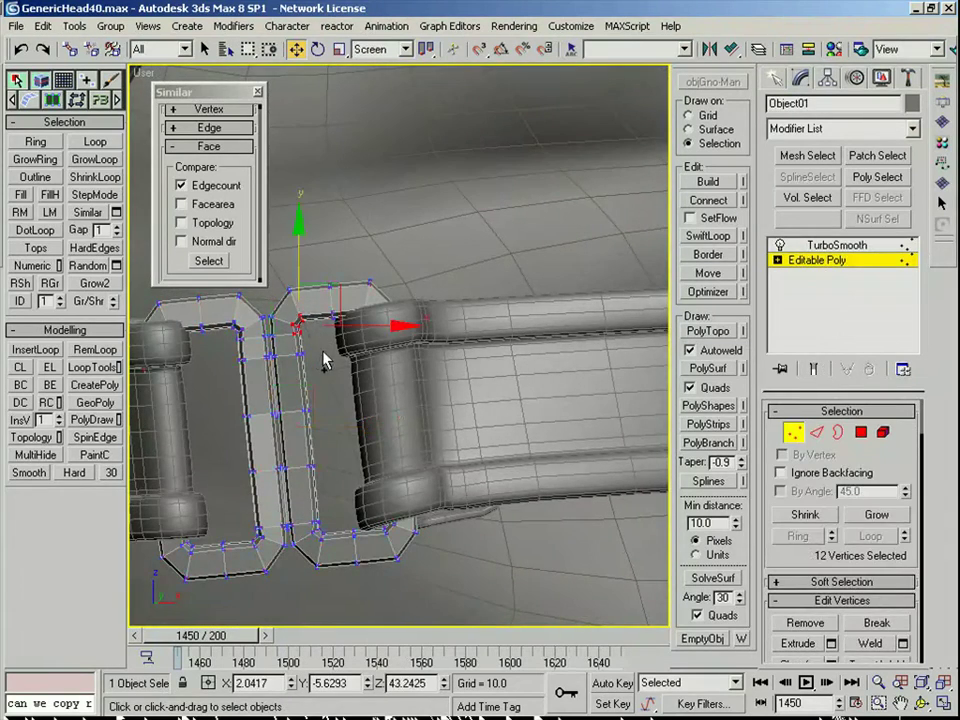
ctrl+drag(340, 507, 309, 553)
alt+right_click(316, 549)
click(350, 491)
key(F3)
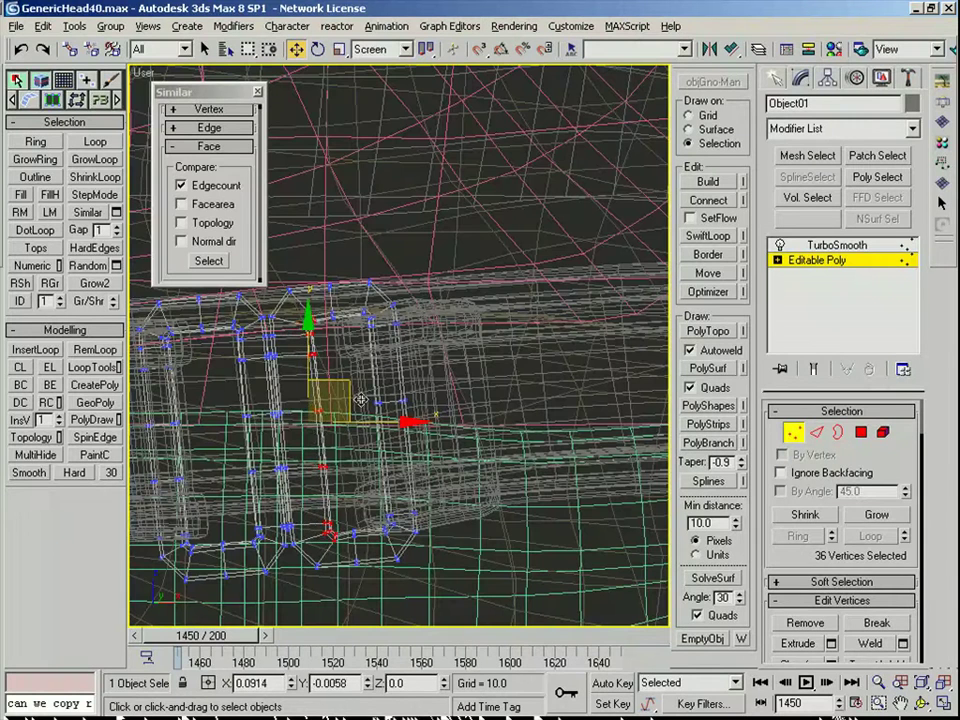
key(2)
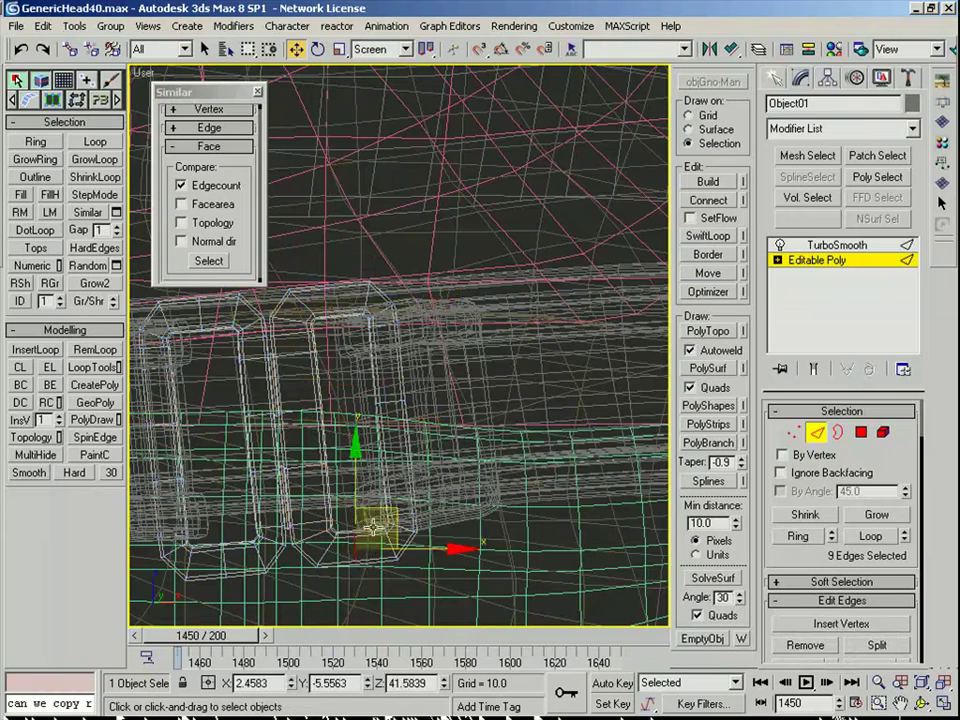
Step: Select the inner-side vertices of the left buckle ring's centre bar and move them outward by about 0.10 to thicken it
key(1)
click(223, 359)
key(F3)
drag(213, 348, 246, 319)
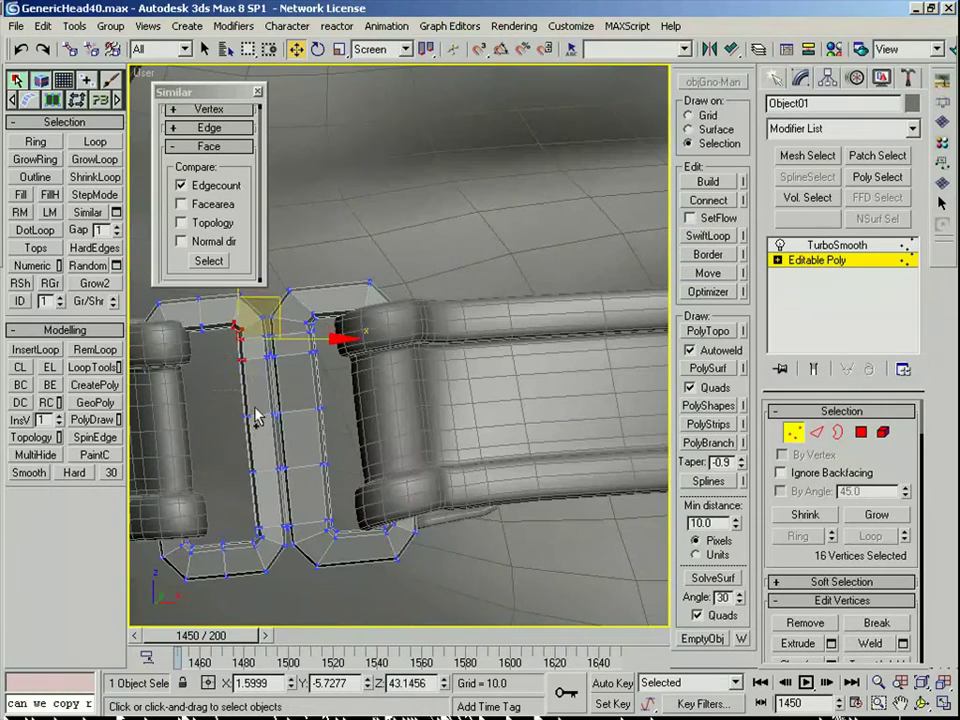
ctrl+drag(267, 557, 246, 521)
key(F3)
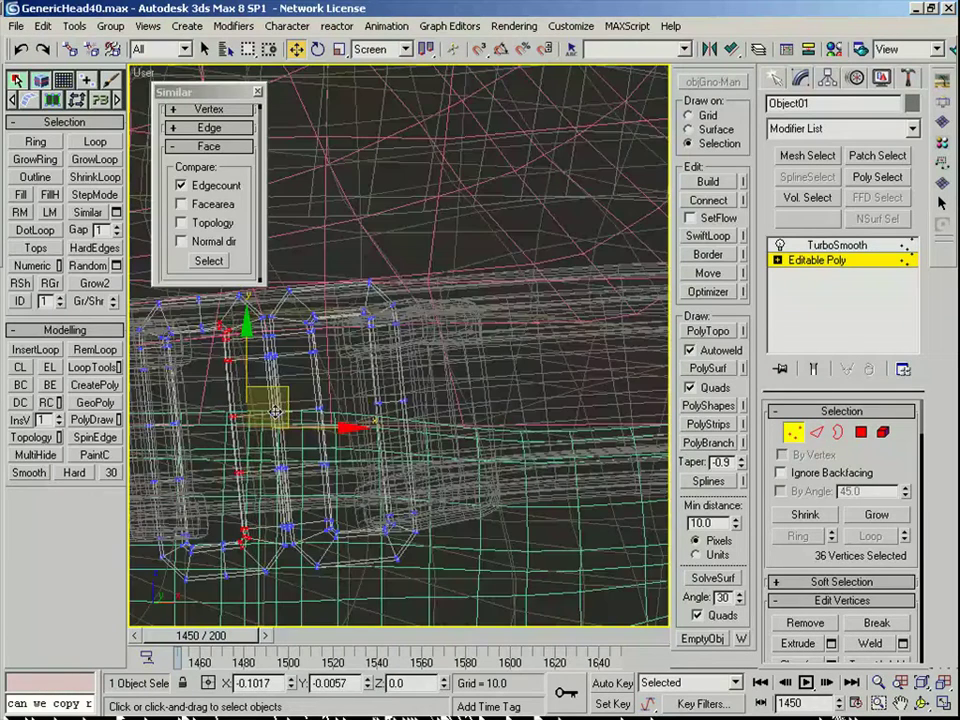
key(F3)
Step: Run an edge loop along the middle of both buckle rings' bars, return to the smoothed result and deselect the buckle
key(2)
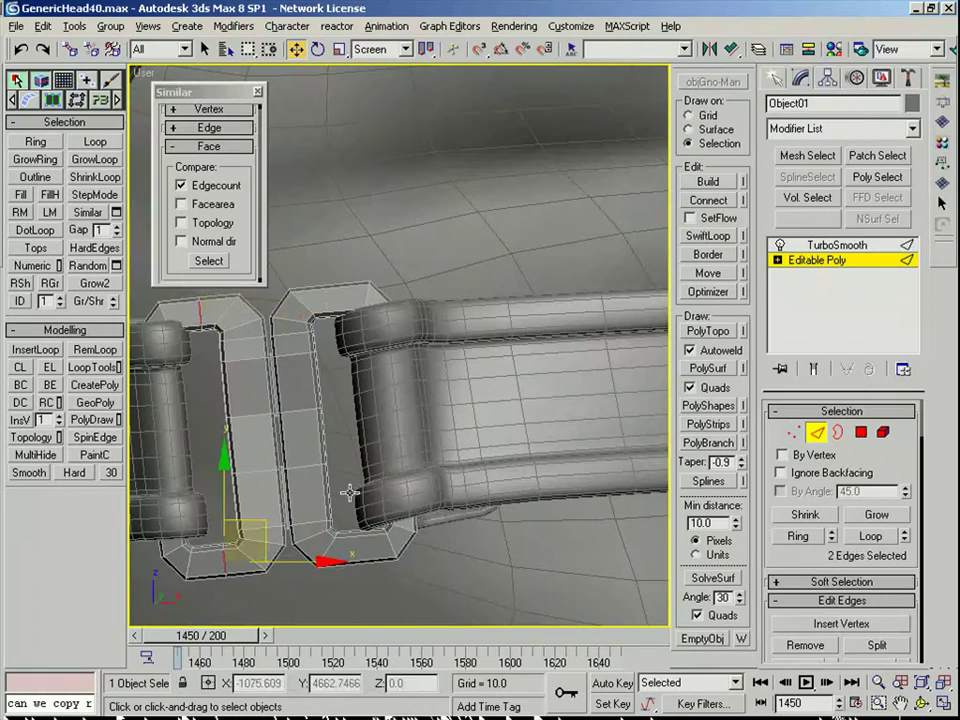
scroll(427, 455, down, 4)
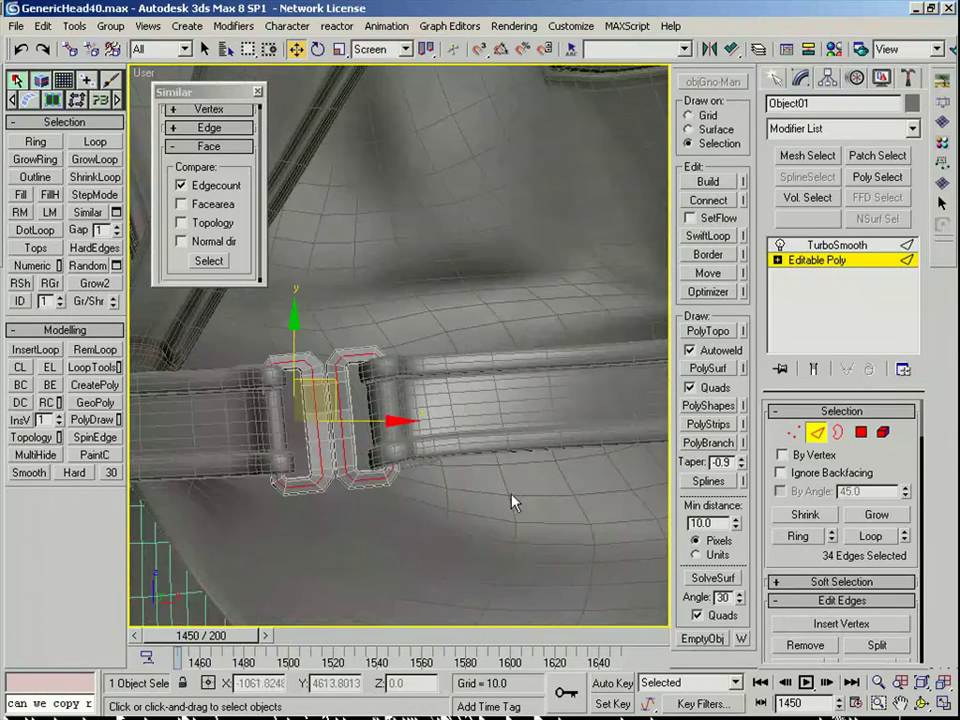
click(817, 433)
key(F4)
scroll(589, 428, down, 6)
click(589, 428)
scroll(589, 428, up, 6)
middle_drag(160, 407, 289, 407)
scroll(289, 407, up, 3)
key(F4)
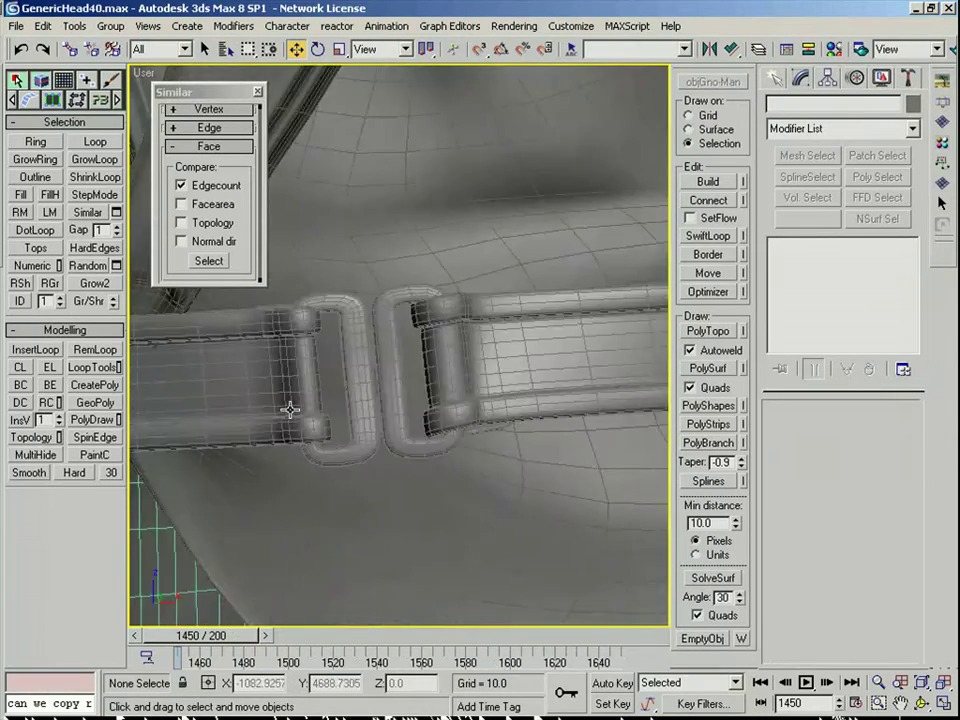
Step: Select all vertices of the belt's left wrapped end and move them toward the left buckle ring
click(289, 407)
key(2)
key(1)
key(F3)
mouse_move(352, 275)
mouse_down()
mouse_move(357, 289)
mouse_move(257, 500)
mouse_up()
alt+middle_drag(259, 500, 285, 560)
key(F3)
key(F3)
scroll(345, 207, down, 5)
alt+drag(310, 115, 531, 277)
key(f)
key(z)
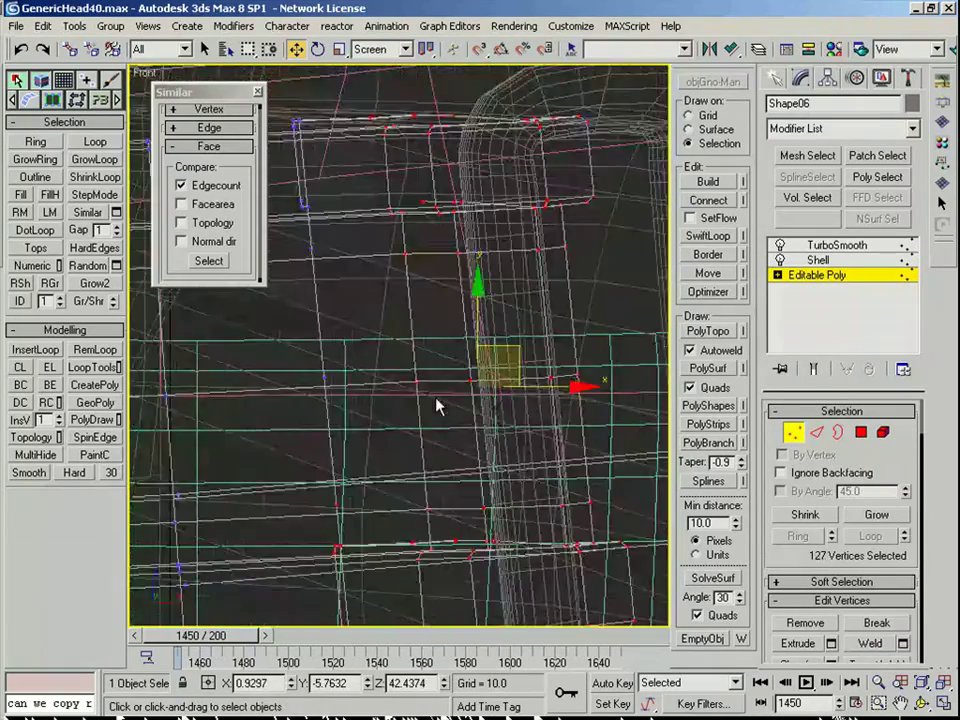
middle_drag(437, 400, 259, 334)
key(F3)
drag(337, 303, 368, 305)
scroll(362, 320, down, 2)
Step: Reposition the edge loop at the rear of the belt's left wrapped end so the fold sits cleanly against the strap
key(r)
alt+middle_drag(357, 322, 382, 360)
key(2)
key(w)
drag(390, 339, 386, 346)
alt+middle_drag(386, 346, 430, 302)
scroll(432, 306, down, 5)
scroll(590, 432, up, 5)
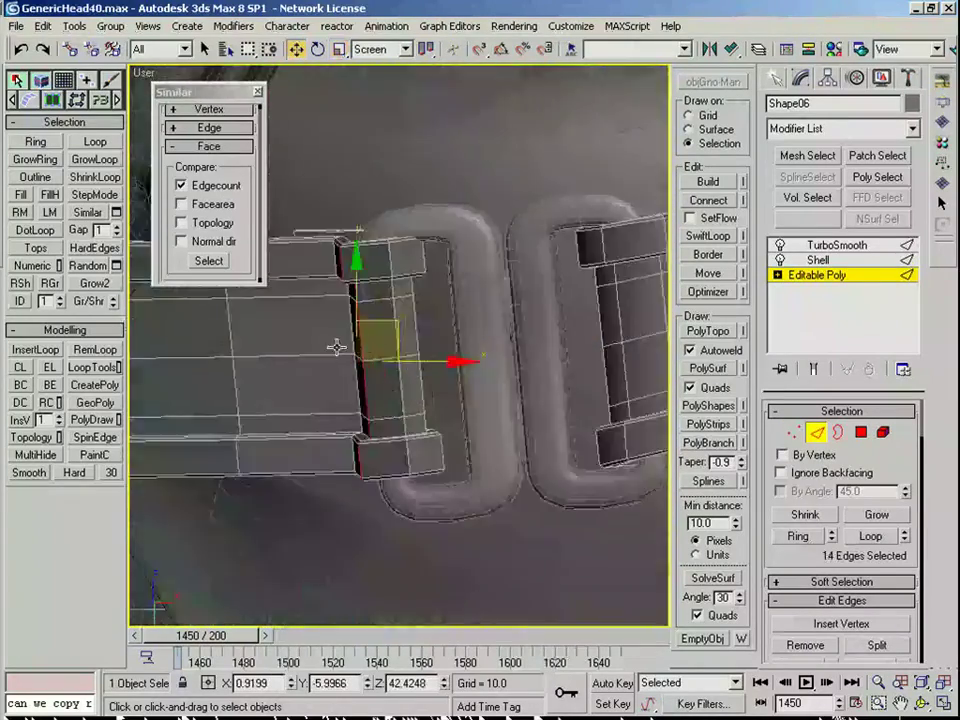
alt+middle_drag(336, 347, 352, 370)
drag(343, 360, 331, 360)
alt+middle_drag(331, 360, 398, 413)
drag(383, 350, 387, 347)
scroll(387, 347, down, 8)
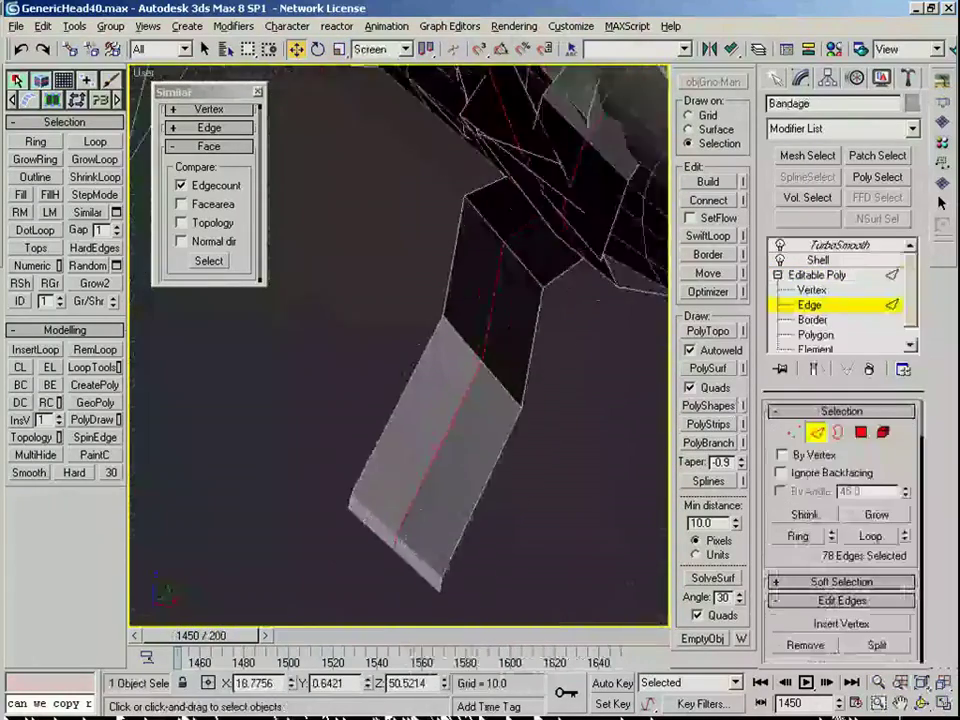
Step: Cut a jagged, torn outline across the tip of the bandage's hanging tail
right_click(362, 538)
key(Escape)
click(297, 487)
click(322, 457)
click(345, 459)
click(346, 490)
click(336, 523)
click(371, 481)
click(381, 480)
click(395, 488)
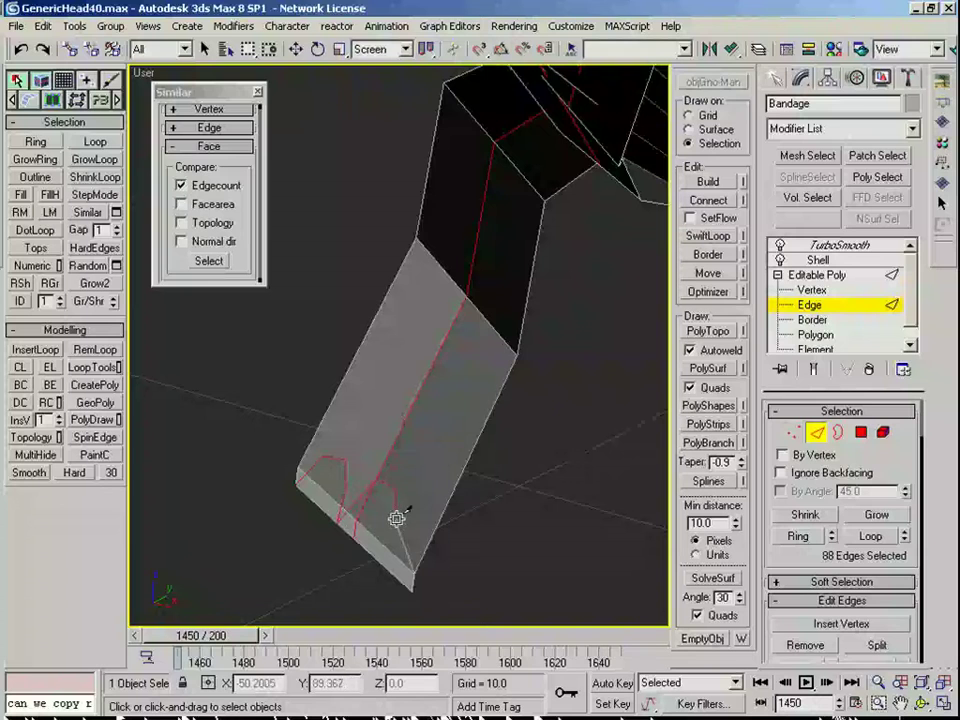
click(441, 507)
Step: Delete the polygons beyond the jagged cut so the bandage tail ends in a torn tip
key(4)
click(411, 539)
ctrl+click(391, 561)
ctrl+click(353, 510)
ctrl+click(322, 501)
ctrl+click(332, 486)
middle_drag(344, 490, 284, 515)
key(Delete)
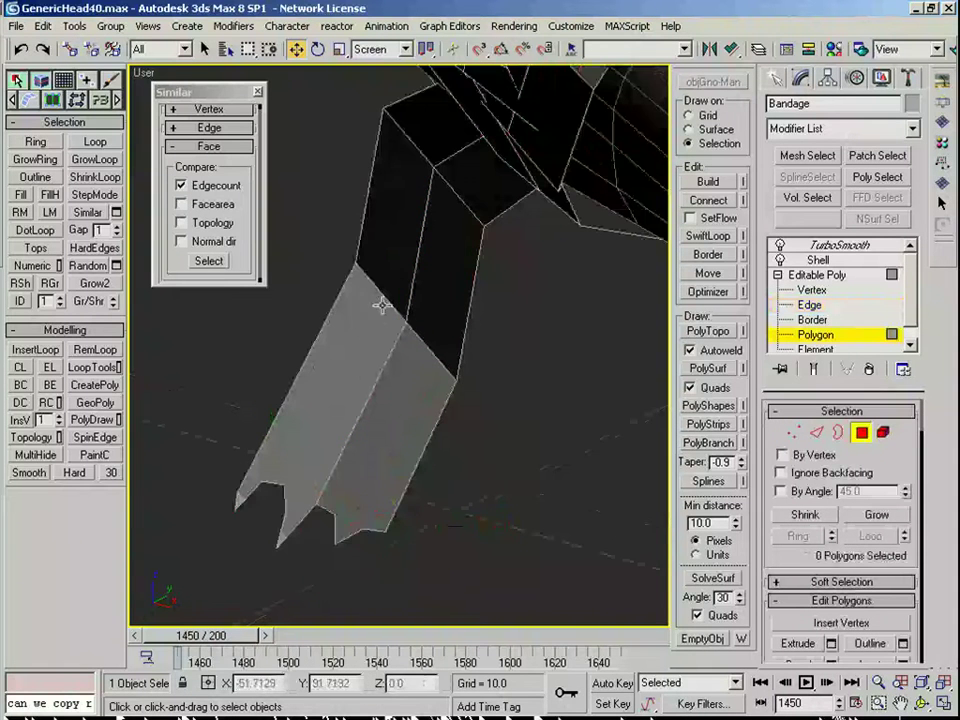
Step: Connect the edge rings across both halves of the bandage strip to add a lengthwise edge line to each half
key(2)
click(383, 296)
key(alt+l)
key(ctrl+z)
key(alt+r)
ctrl+click(419, 343)
key(alt+r)
key(ctrl+shift+e)
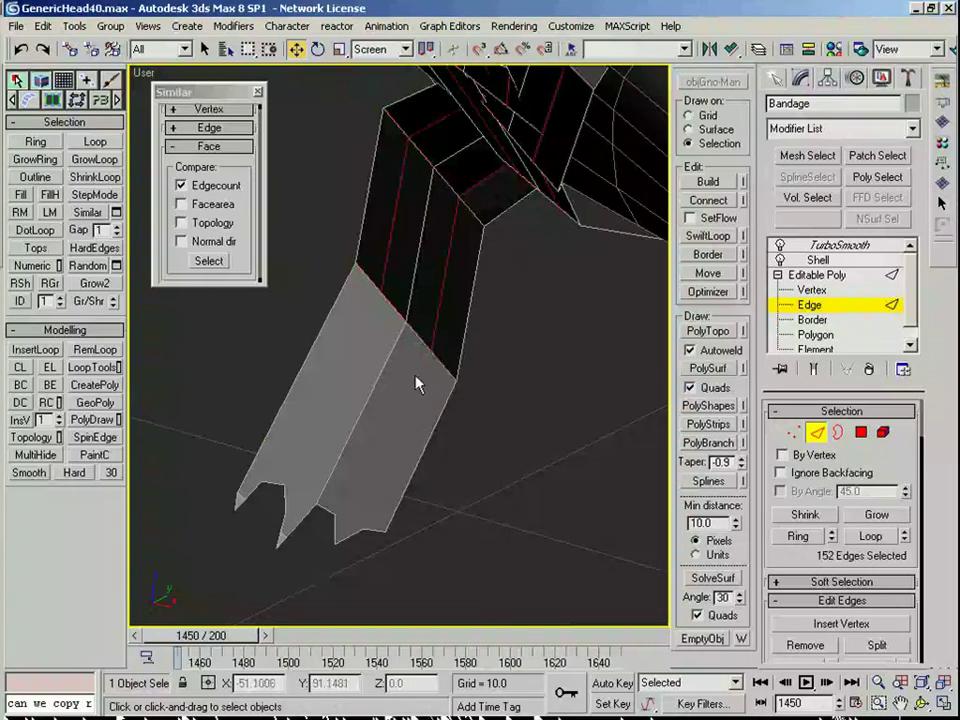
Step: Cut the right half's new lengthwise edge down the bandage tail into the torn tip
key(1)
click(428, 348)
right_click(331, 406)
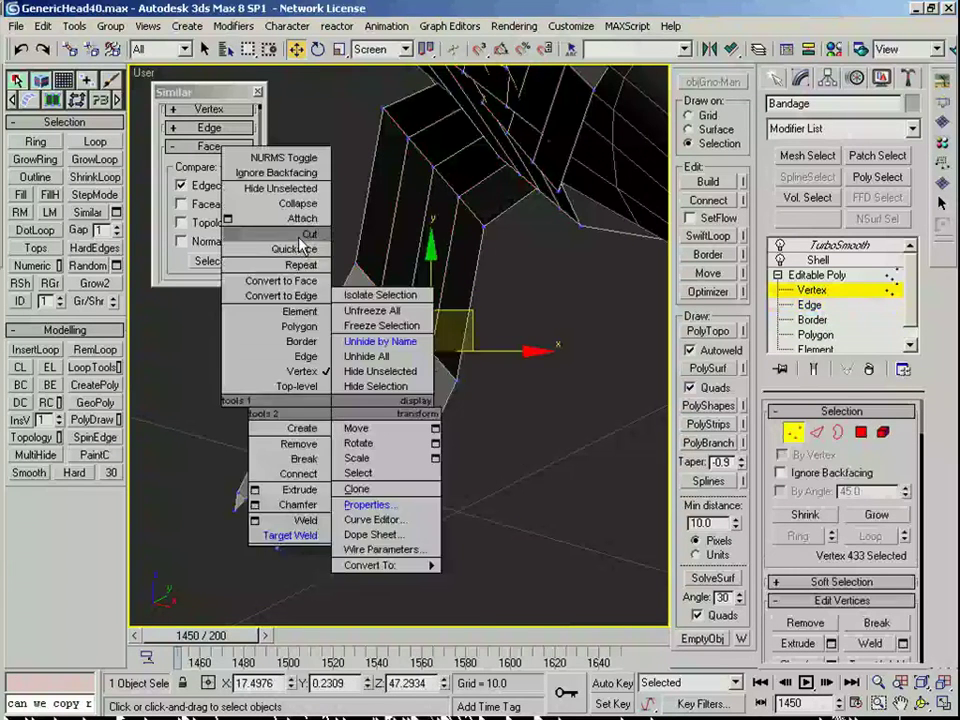
click(300, 236)
click(430, 355)
click(361, 493)
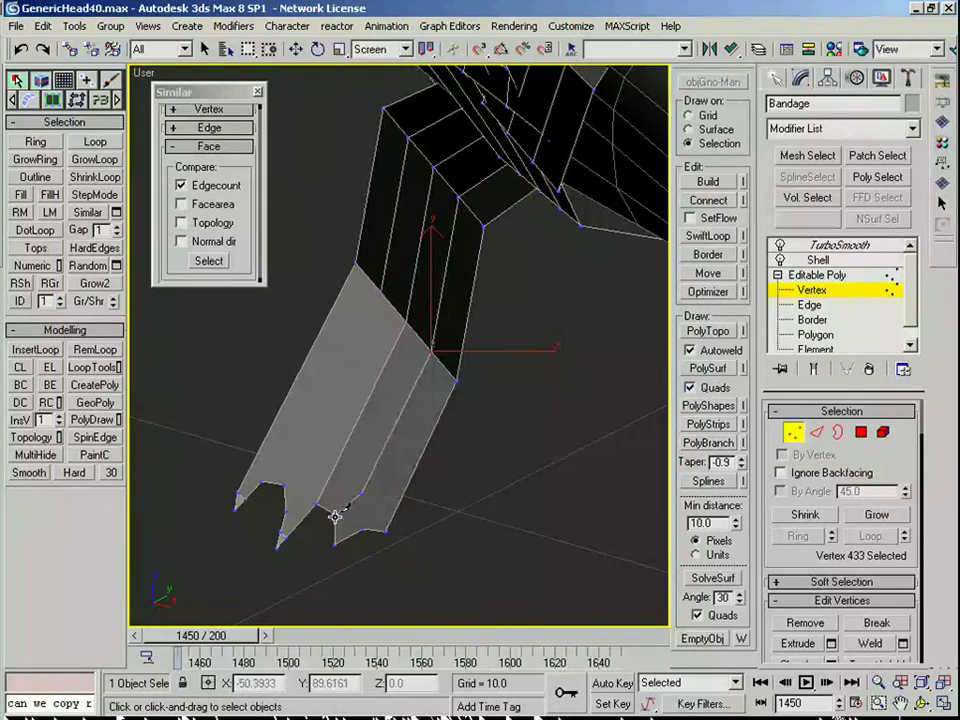
click(285, 486)
click(380, 290)
key(ctrl+z)
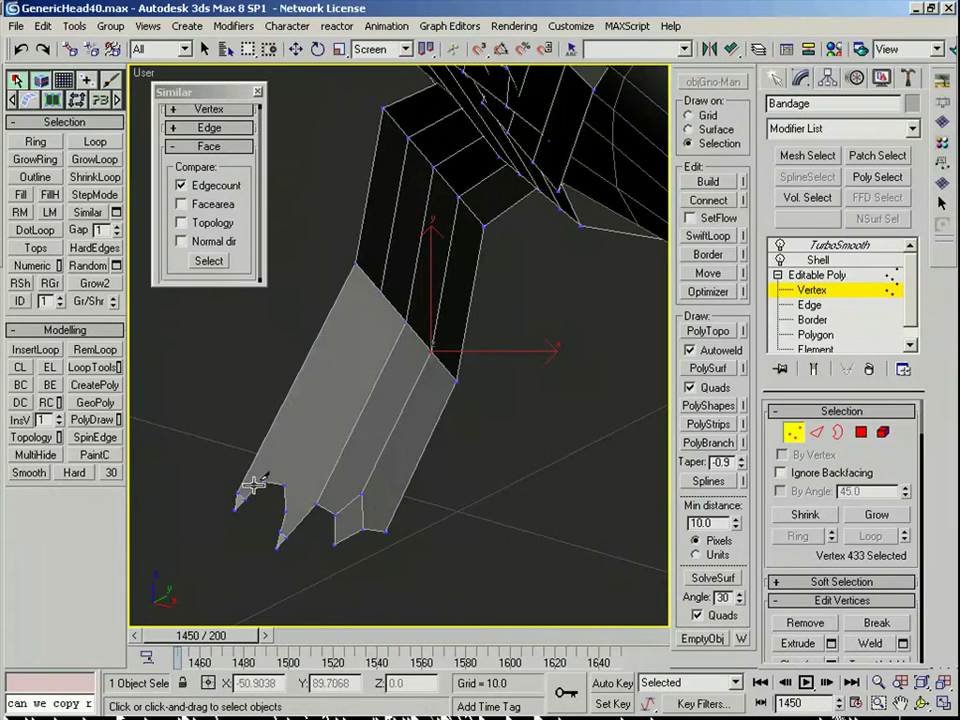
Step: Cut edges joining the left notches of the torn tip to the tail's centre edge and the left lengthwise edge above
click(262, 482)
click(315, 447)
click(287, 511)
click(315, 503)
right_click(315, 503)
click(315, 446)
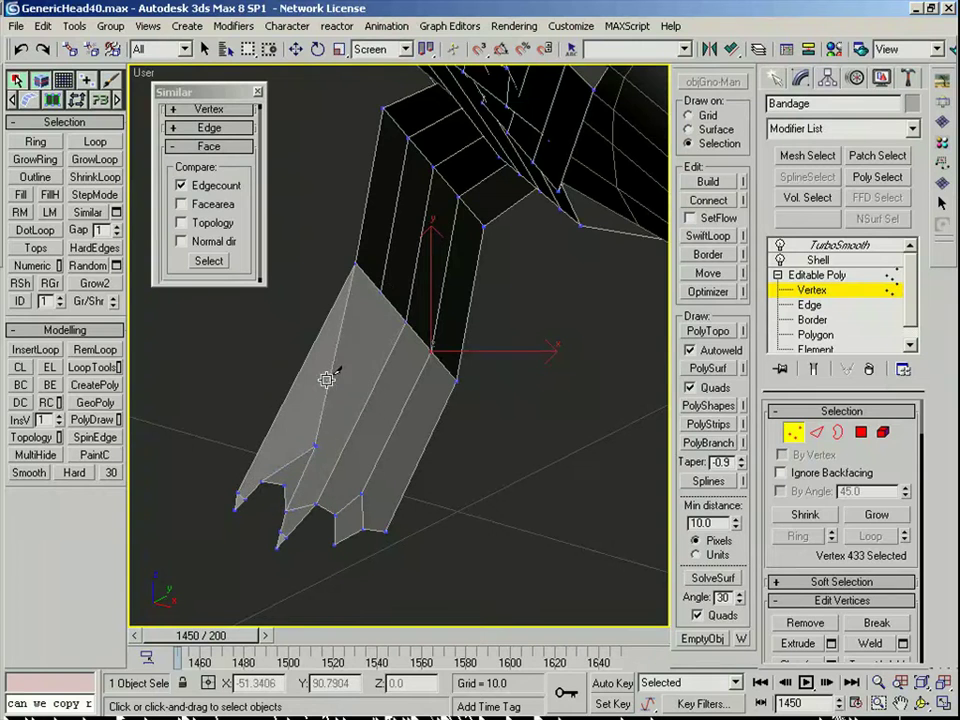
click(378, 292)
right_click(378, 292)
Step: Cut connecting edges across the tail just above the torn tip, out to its left side, and divide the small left point
click(316, 446)
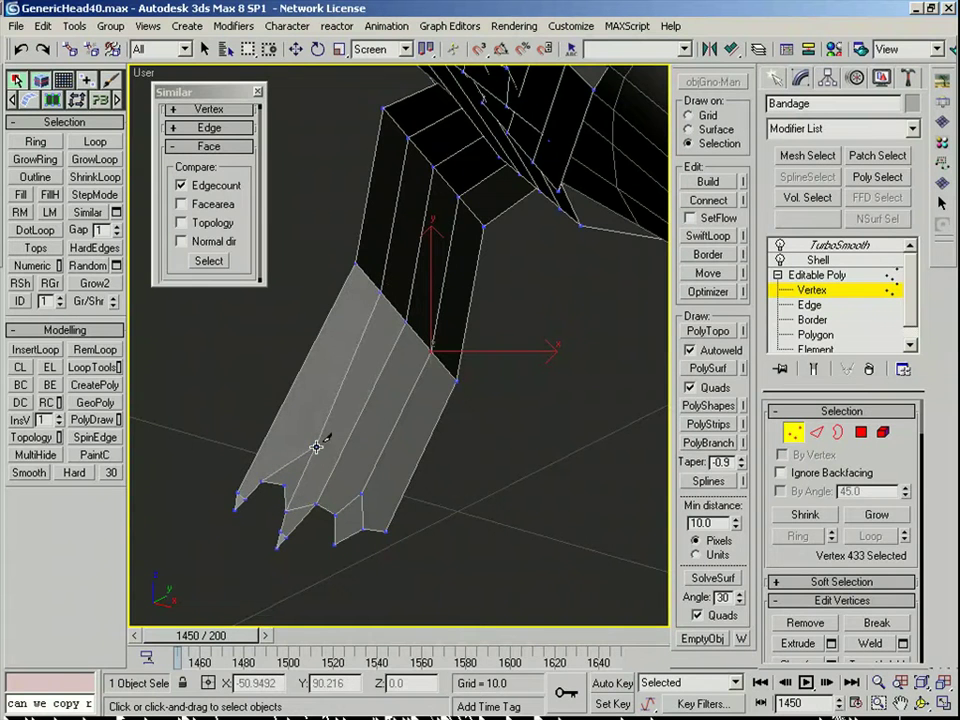
click(266, 434)
right_click(266, 434)
click(316, 446)
click(360, 491)
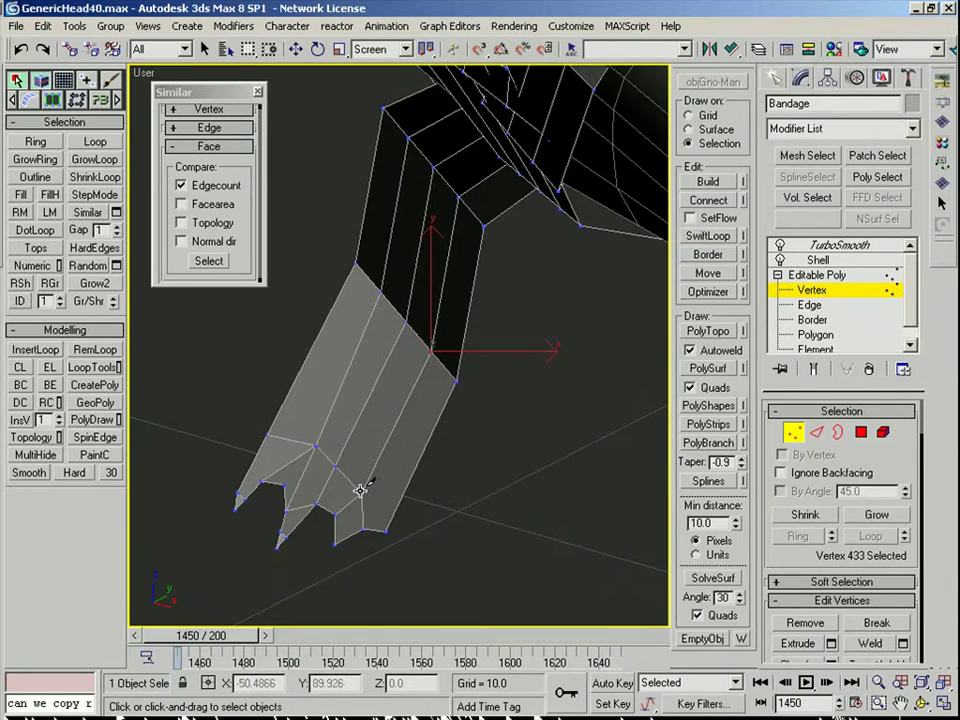
middle_drag(255, 499, 288, 490)
scroll(289, 490, up, 2)
click(251, 526)
click(233, 511)
right_click(233, 511)
Step: Leave the bandage's vertex level and return to its TurboSmooth result
scroll(435, 371, down, 5)
key(w)
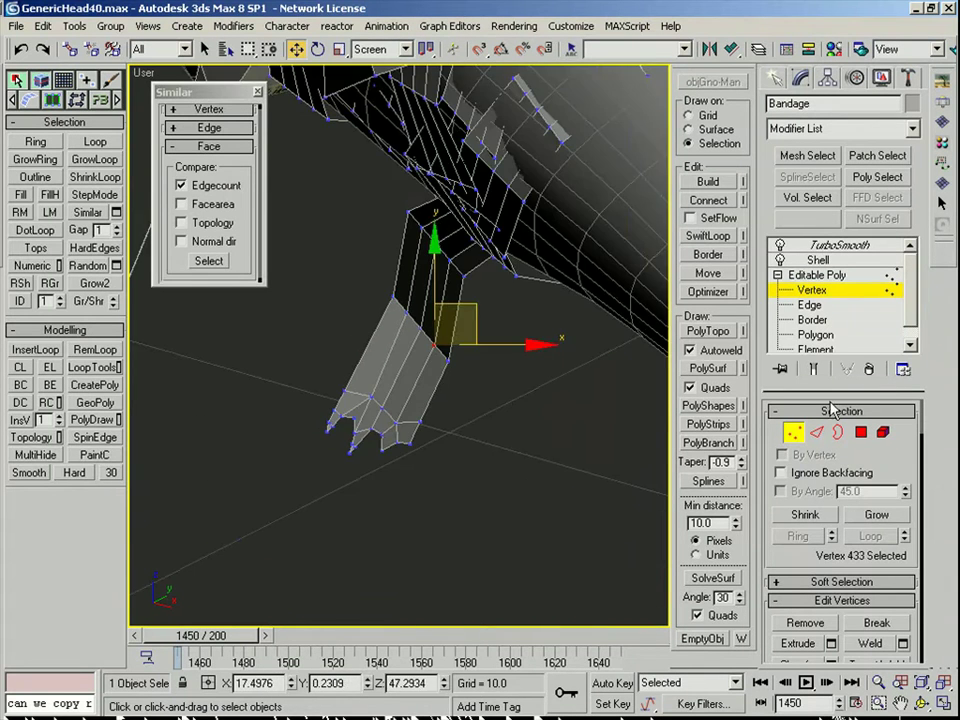
click(794, 432)
click(839, 245)
scroll(630, 279, down, 4)
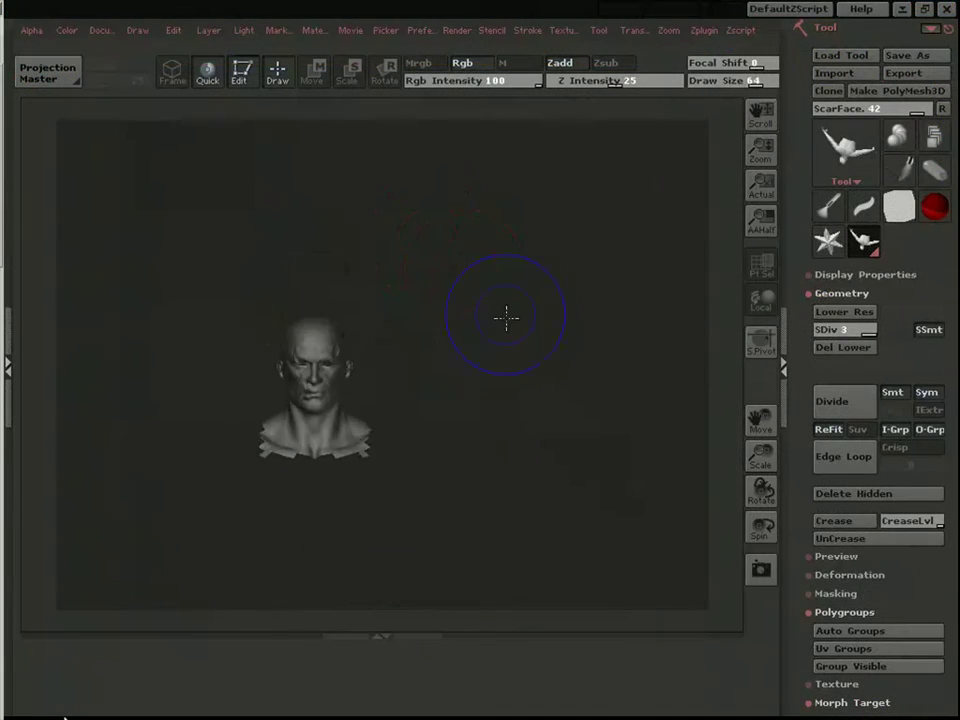
Step: Switch to ZBrush, frame the scarred head closely, and set the brush to Z Intensity 14 and Draw Size 22
mouse_move(505, 317)
alt+mouse_down()
mouse_move(598, 286)
mouse_move(602, 440)
alt+mouse_up()
mouse_move(590, 380)
mouse_down()
mouse_move(628, 377)
mouse_move(643, 471)
mouse_move(655, 468)
mouse_up()
key(bracketleft)
key(bracketleft)
drag(617, 81, 597, 81)
drag(746, 81, 727, 81)
key(Return)
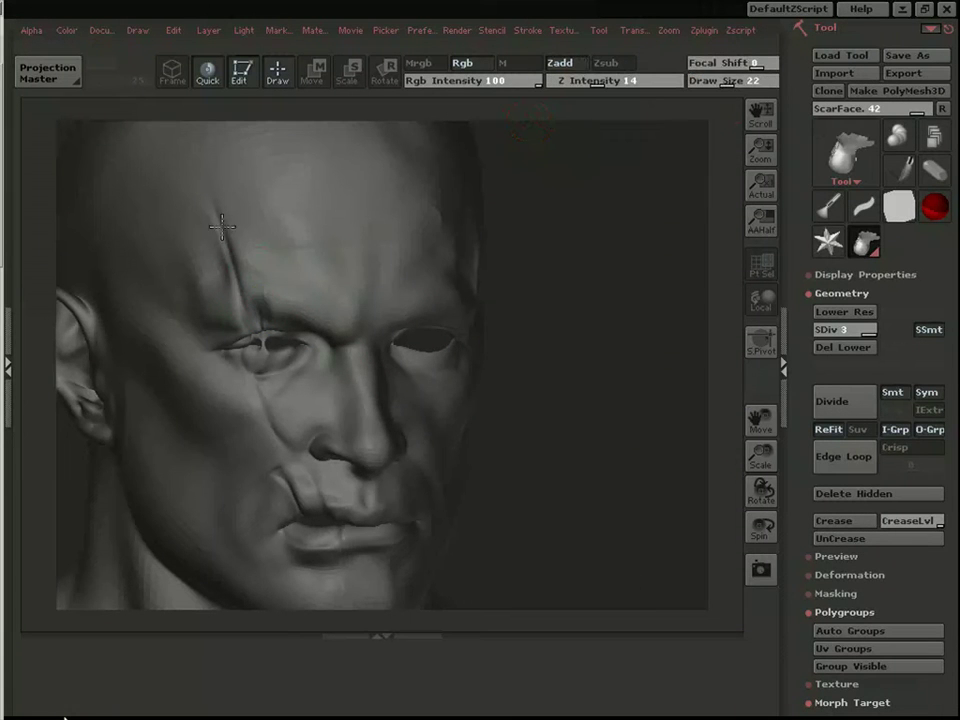
Step: Set Z Intensity to 6 and Draw Size to 12, then sculpt and smooth the scar around the character's right brow and eye
click(578, 81)
drag(550, 178, 545, 275)
shift+drag(301, 339, 299, 330)
key(bracketleft)
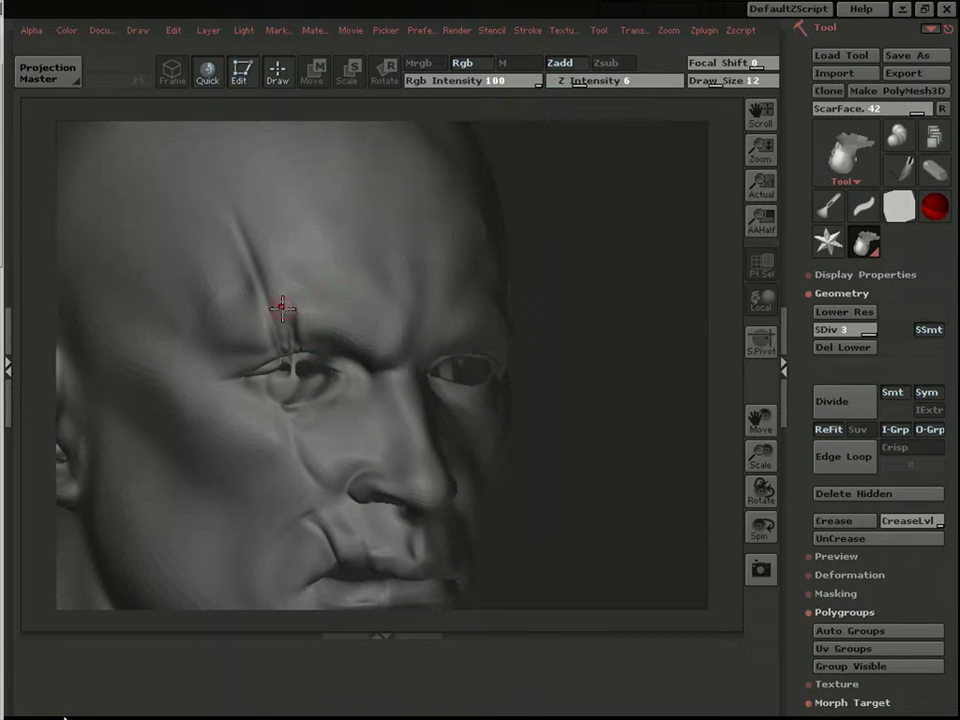
drag(286, 294, 288, 329)
shift+drag(269, 386, 278, 397)
Step: Sharpen the scar running from under the right eye across the cheek to the upper lip with fine strokes
drag(646, 180, 592, 208)
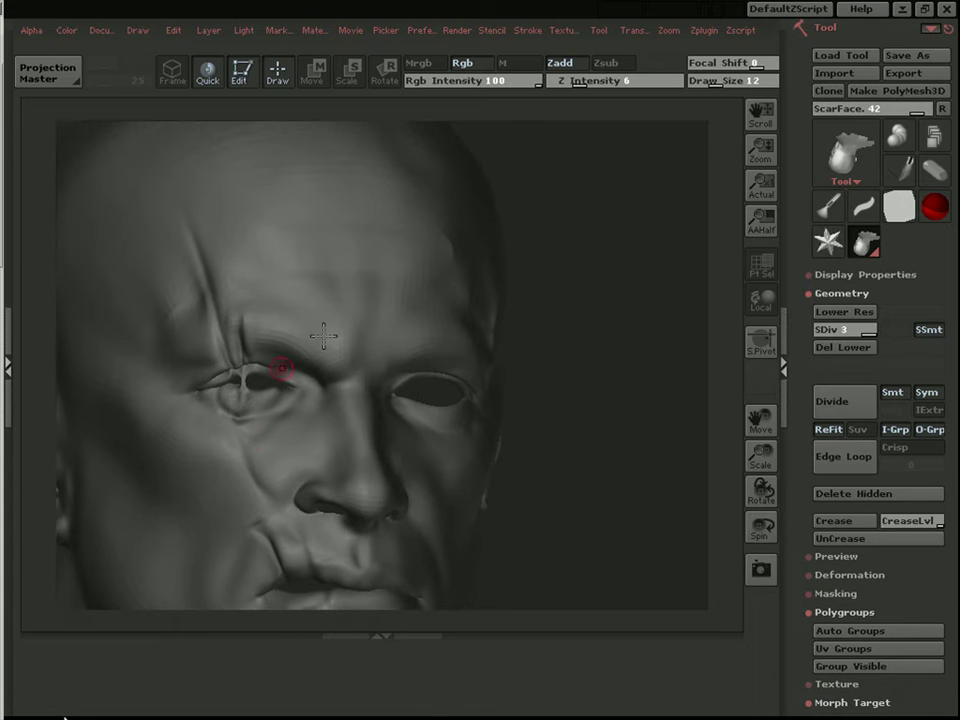
drag(231, 427, 250, 469)
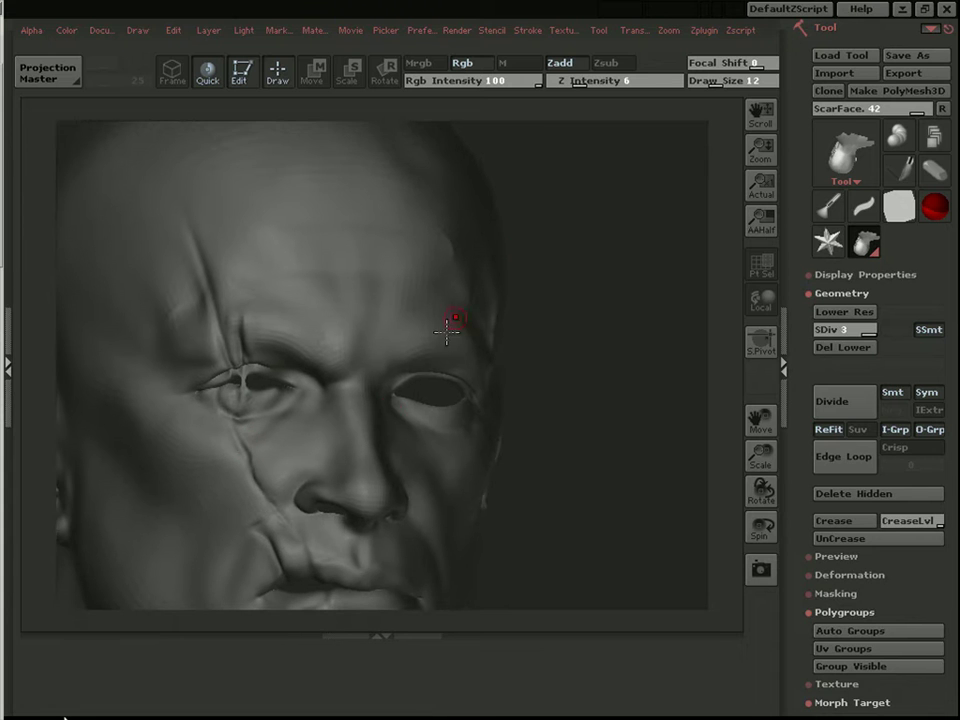
alt+drag(565, 345, 552, 208)
drag(281, 387, 299, 435)
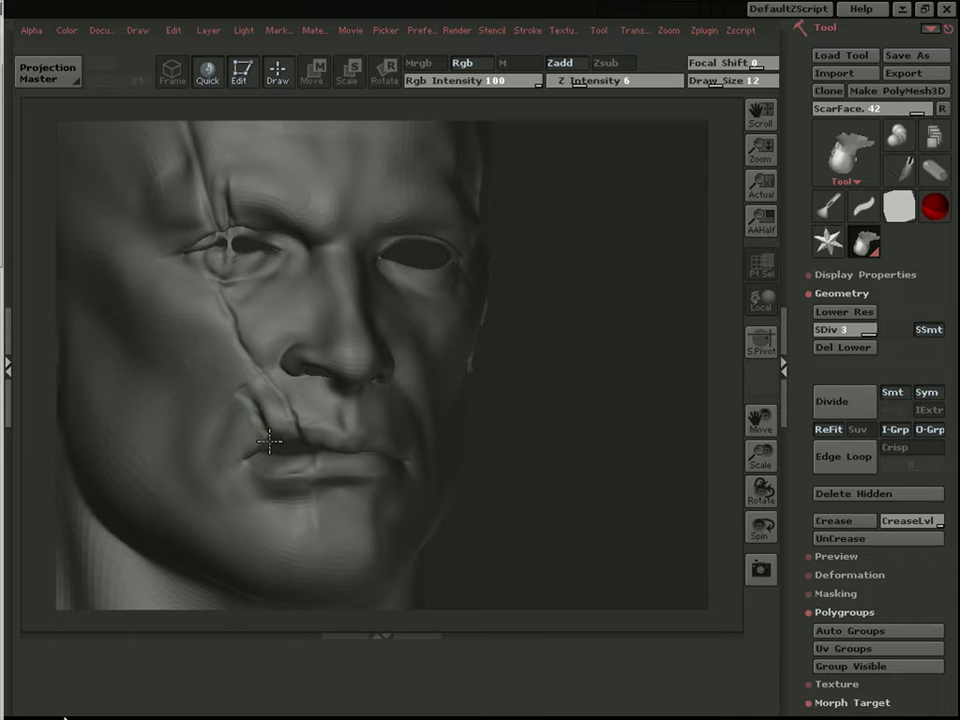
drag(247, 396, 240, 388)
Step: Sculpt and smooth the edges of the wound on the character's left temple
drag(606, 246, 575, 246)
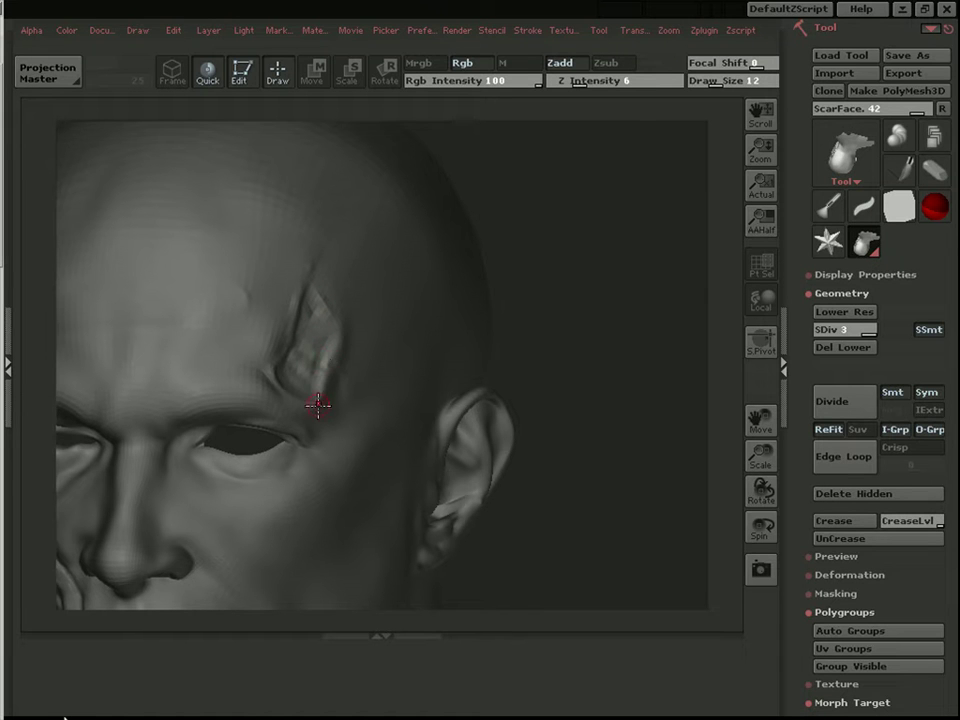
shift+drag(295, 403, 275, 384)
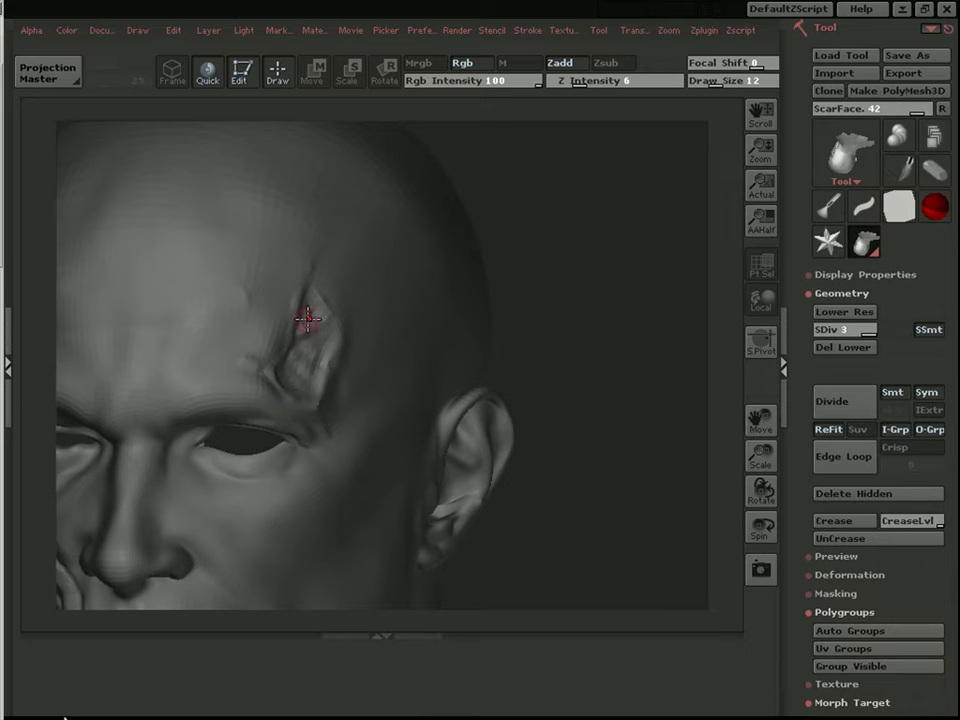
alt+drag(580, 240, 572, 208)
Step: Sculpt the thin scar crossing the lower lip and chin, and smooth the skin beside the cheek scar
alt+drag(538, 410, 664, 140)
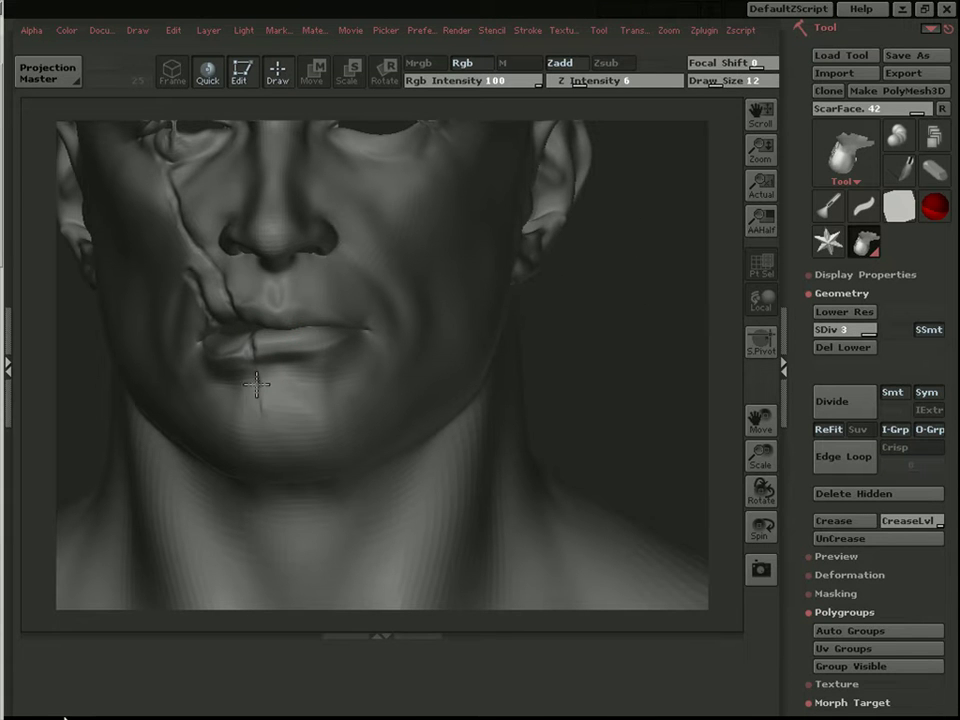
mouse_move(630, 273)
mouse_down()
mouse_move(311, 375)
mouse_move(345, 367)
mouse_up()
drag(652, 249, 686, 258)
shift+drag(253, 268, 247, 289)
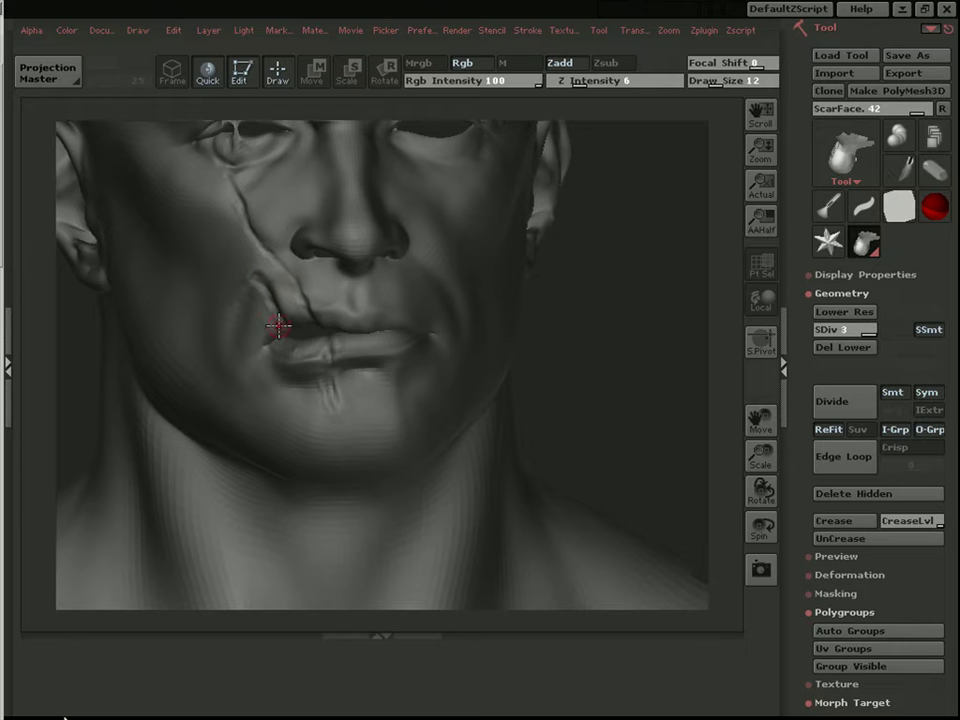
Step: Extend and define the scar from above the right eye up the forehead
alt+drag(681, 226, 668, 344)
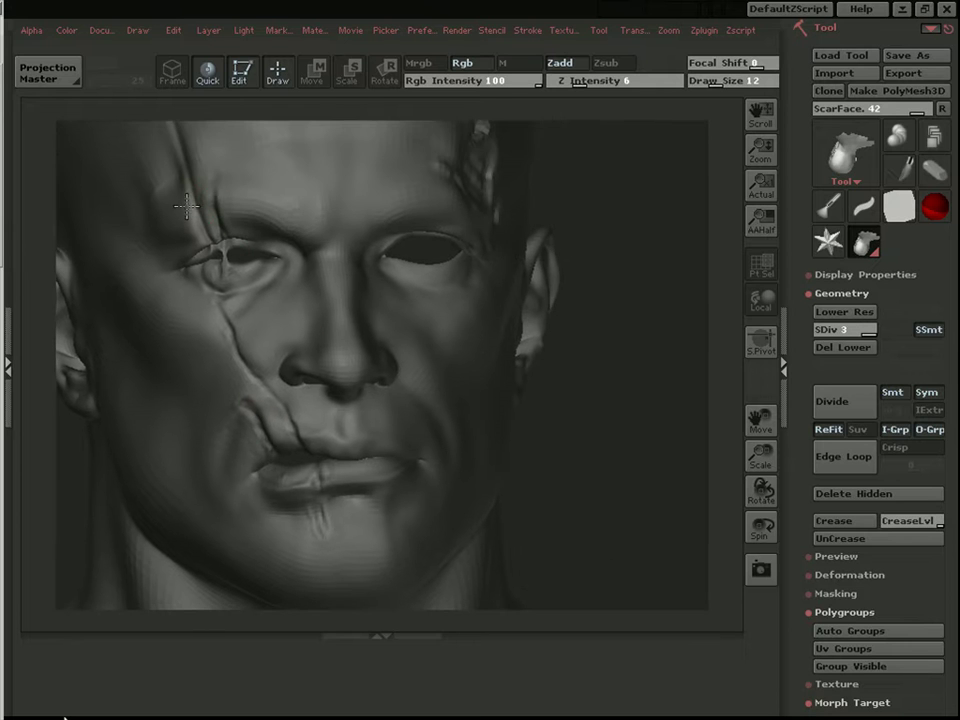
alt+drag(615, 150, 635, 243)
drag(210, 237, 192, 197)
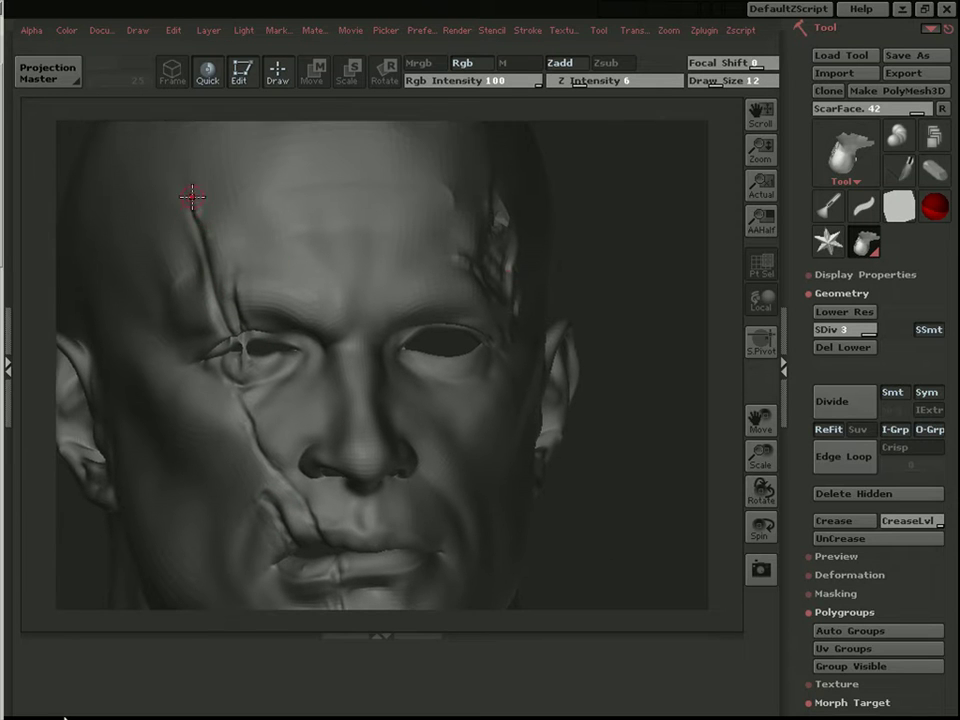
drag(669, 424, 279, 203)
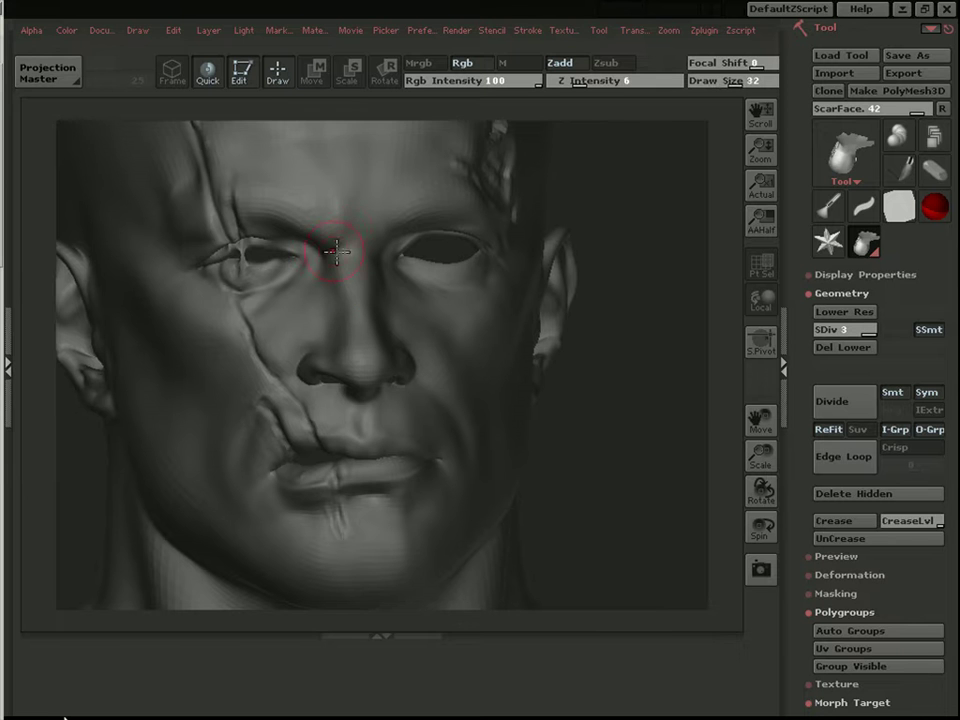
Step: Unhide the rest of the body mesh around the isolated head
alt+drag(579, 357, 574, 167)
ctrl+shift+click(623, 360)
ctrl+shift+click(591, 424)
ctrl+shift+click(657, 366)
mouse_move(658, 364)
alt+mouse_down()
mouse_move(662, 326)
mouse_move(609, 334)
mouse_move(658, 342)
alt+mouse_up()
drag(658, 342, 612, 337)
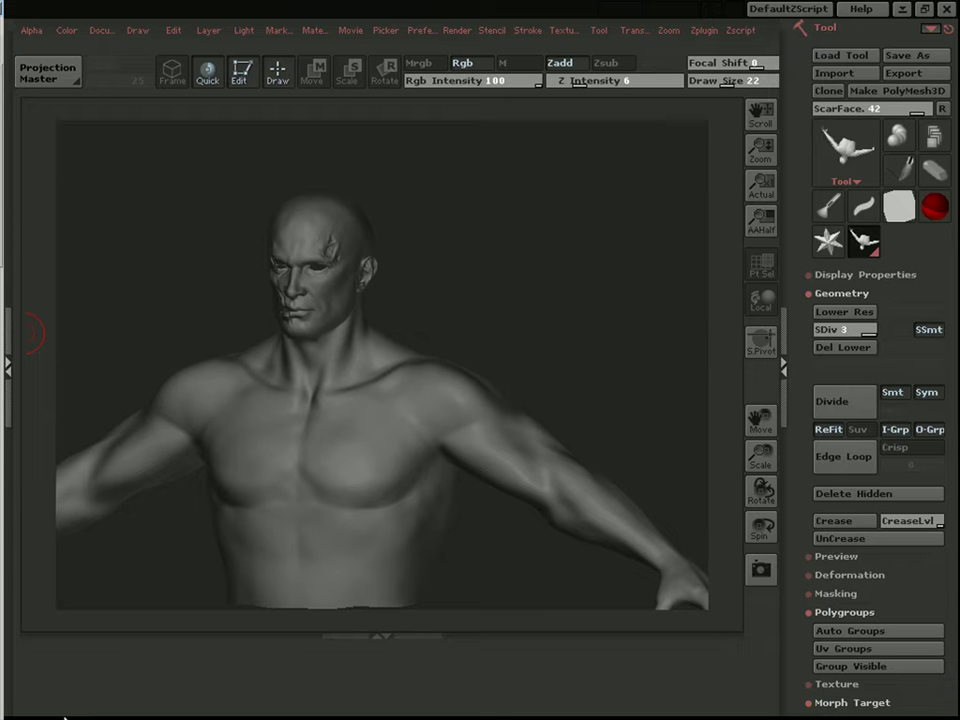
Step: Refine the muscle forms of the character's left arm with Z Intensity 8 and draw size 22
mouse_move(651, 310)
mouse_down()
mouse_move(512, 329)
mouse_move(505, 297)
mouse_move(538, 341)
mouse_move(568, 355)
mouse_move(460, 355)
mouse_move(318, 405)
mouse_up()
key(bracketright)
alt+drag(430, 360, 372, 343)
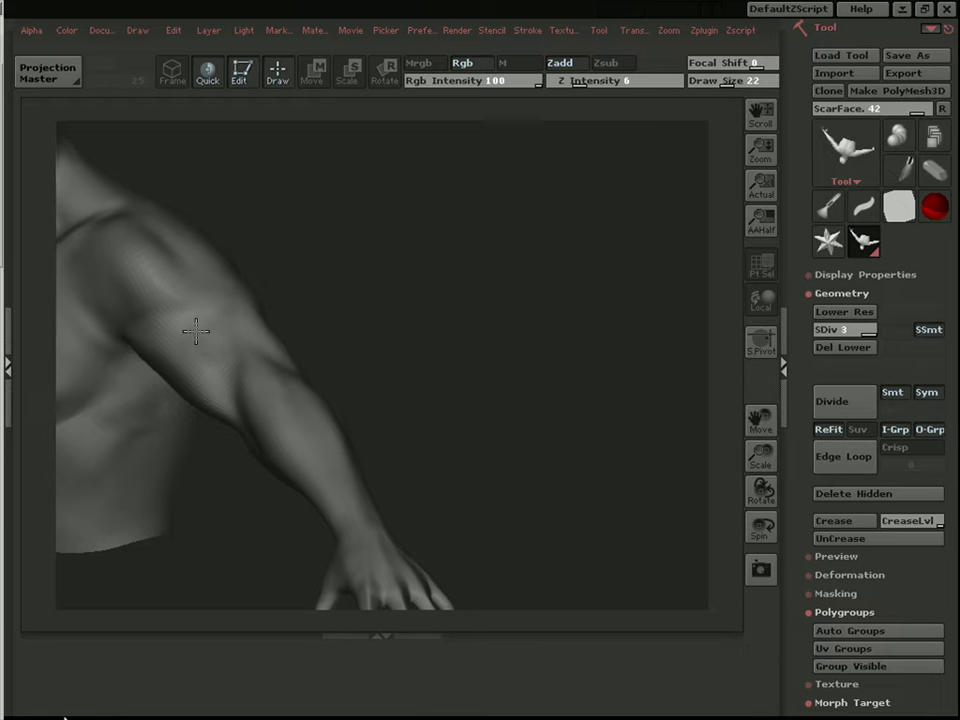
key(shift+i)
text(8)
key(Return)
drag(338, 343, 520, 250)
drag(455, 297, 52, 135)
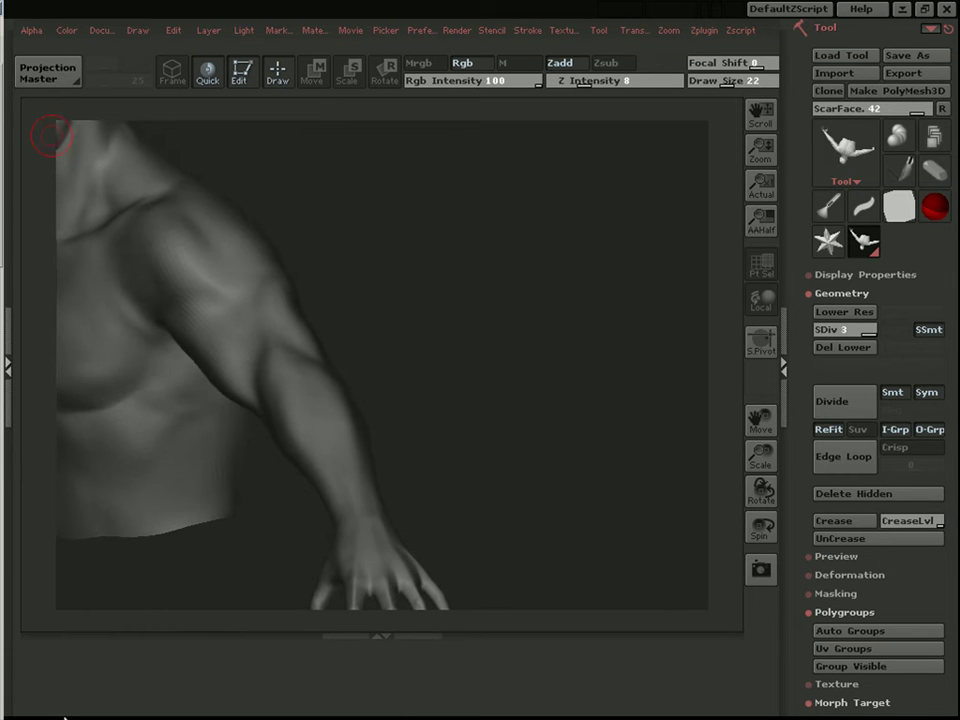
drag(580, 325, 480, 238)
alt+drag(552, 340, 484, 254)
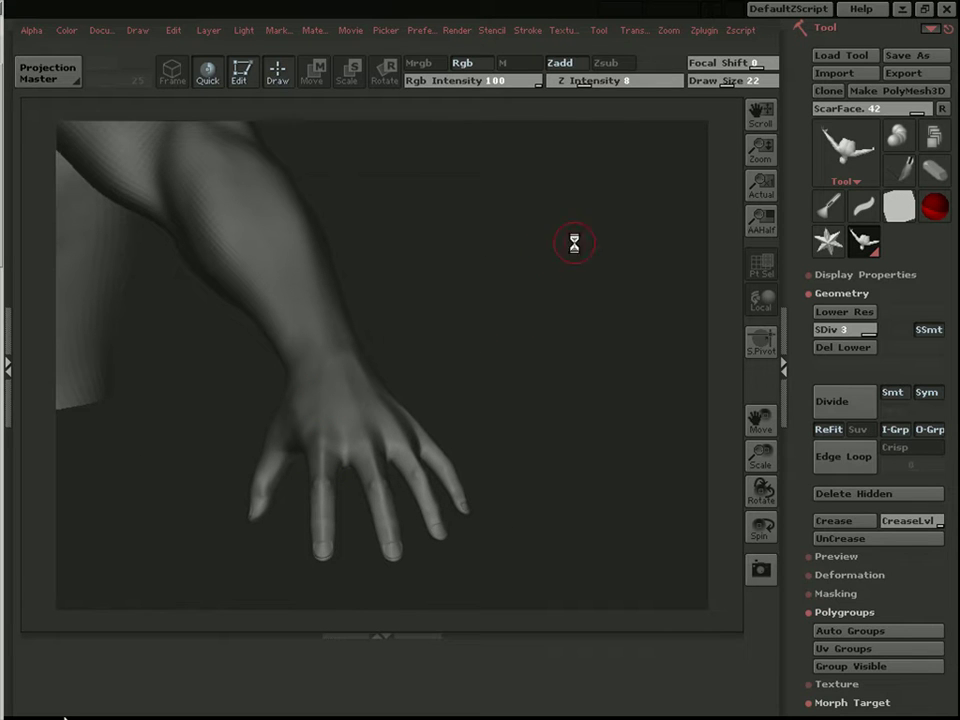
Step: Smooth the fingers and back of the left hand with Z Intensity 12, dropping to subdivision level 2
click(588, 82)
drag(588, 82, 593, 82)
mouse_move(333, 467)
shift+mouse_down()
mouse_move(329, 482)
mouse_move(325, 438)
mouse_move(373, 467)
mouse_move(323, 508)
mouse_move(386, 512)
shift+mouse_up()
click(846, 312)
shift+drag(433, 486, 409, 450)
mouse_move(540, 394)
mouse_down()
mouse_move(514, 386)
mouse_move(512, 343)
mouse_move(502, 338)
mouse_up()
shift+drag(307, 418, 284, 412)
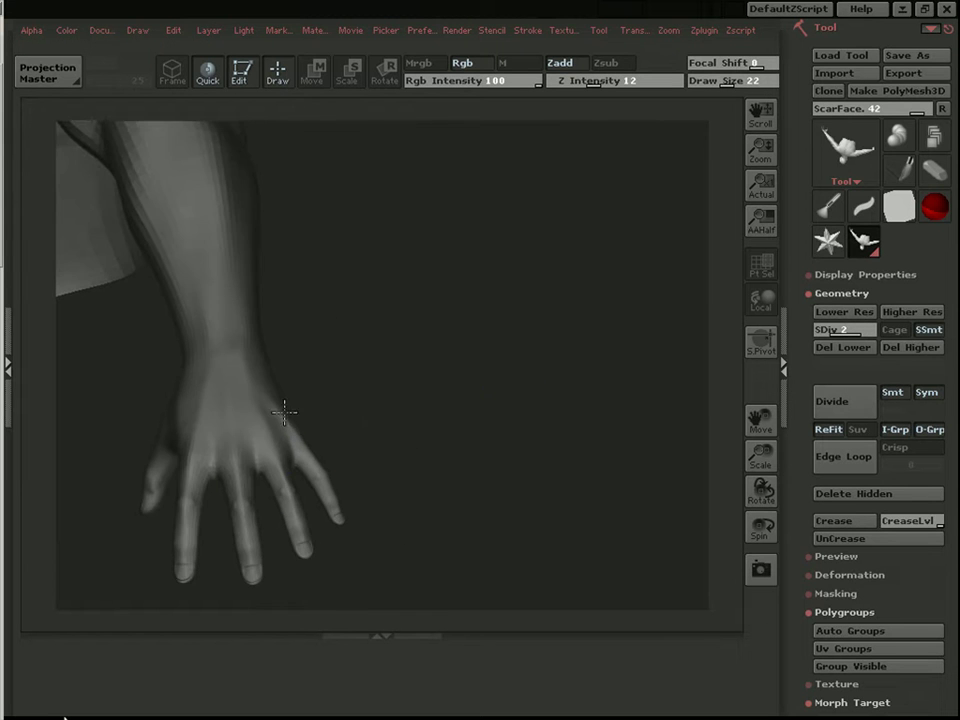
Step: Sculpt the tendons on the back of the left hand at subdivision level 2 with Z Intensity 7
drag(515, 348, 470, 350)
mouse_move(636, 32)
click(666, 162)
alt+drag(340, 388, 496, 285)
click(594, 81)
text(7)
key(Return)
drag(313, 400, 308, 427)
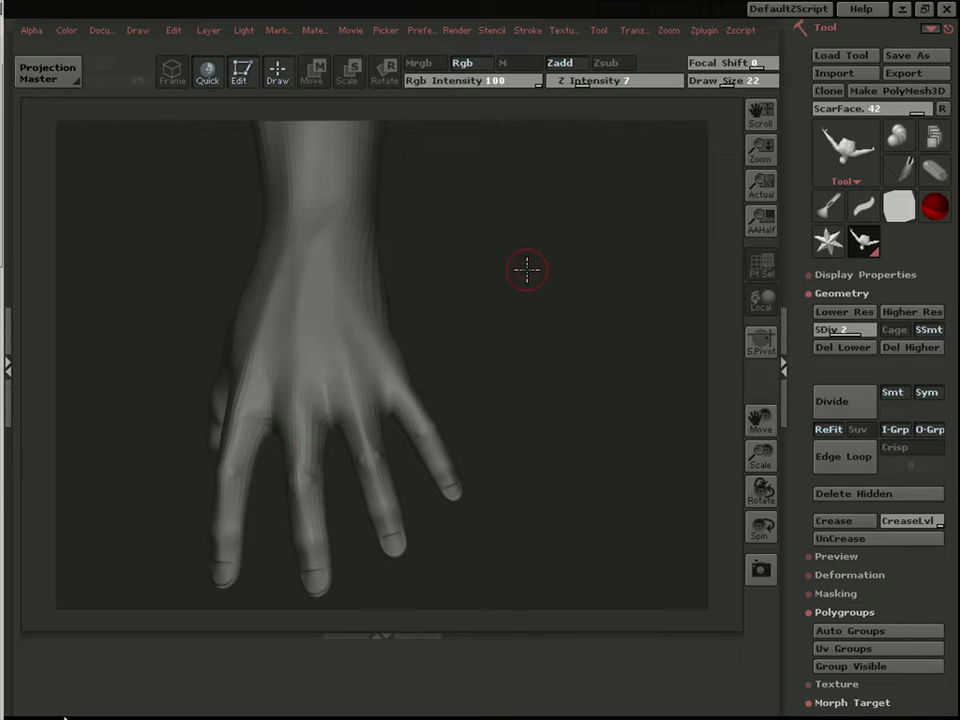
drag(527, 269, 452, 325)
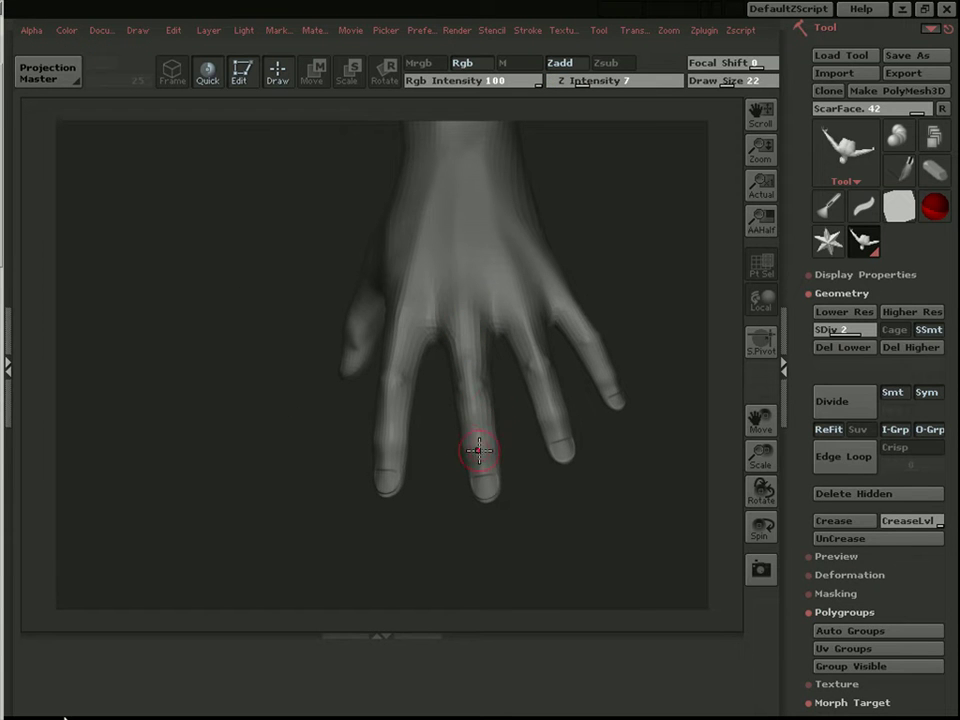
Step: Set a pivot point on the hand, enlarge the brush to draw size 42 and sculpt the left forearm
key(p)
key(bracketleft)
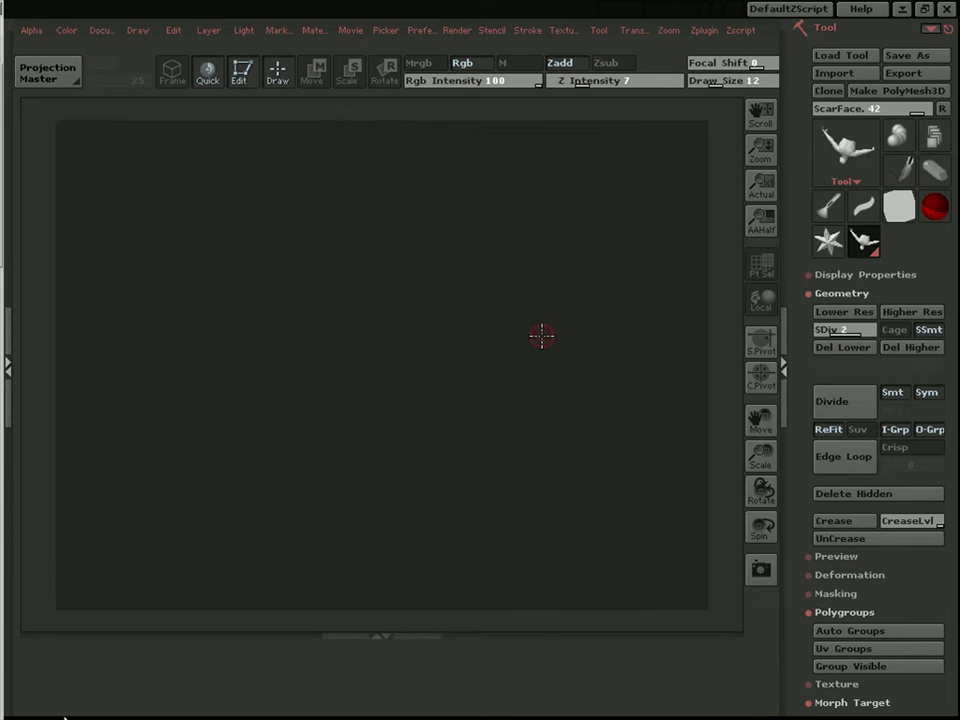
key(f)
mouse_move(617, 313)
mouse_down()
mouse_move(600, 289)
mouse_move(585, 394)
mouse_move(622, 444)
mouse_up()
key(bracketright)
key(bracketright)
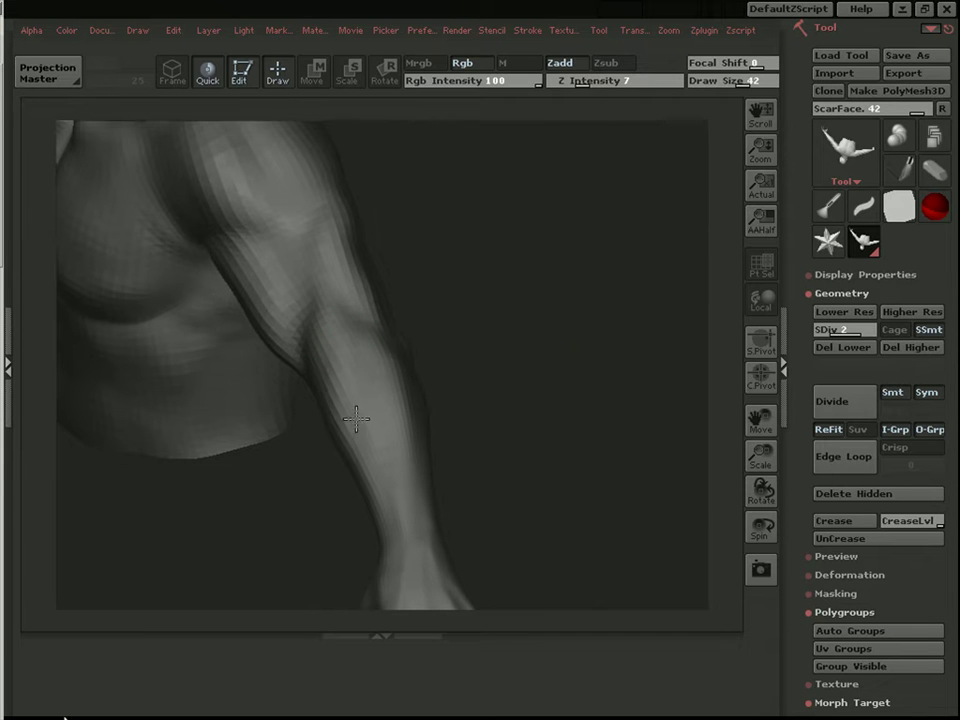
drag(350, 390, 375, 460)
shift+drag(510, 320, 572, 289)
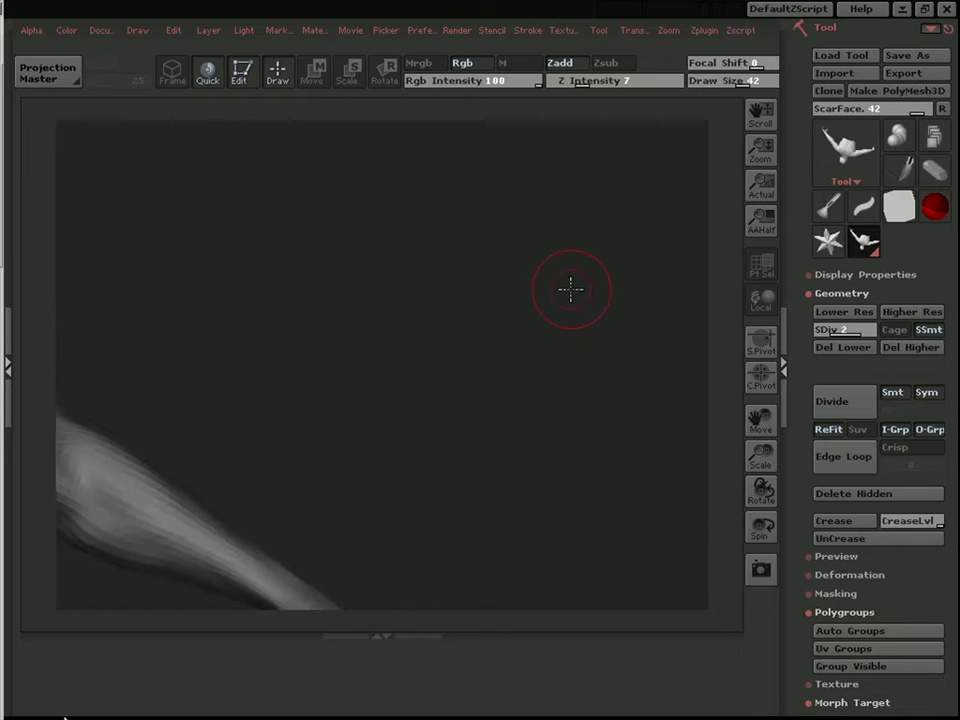
Step: Clear the pivot point and frame the whole body
key(f)
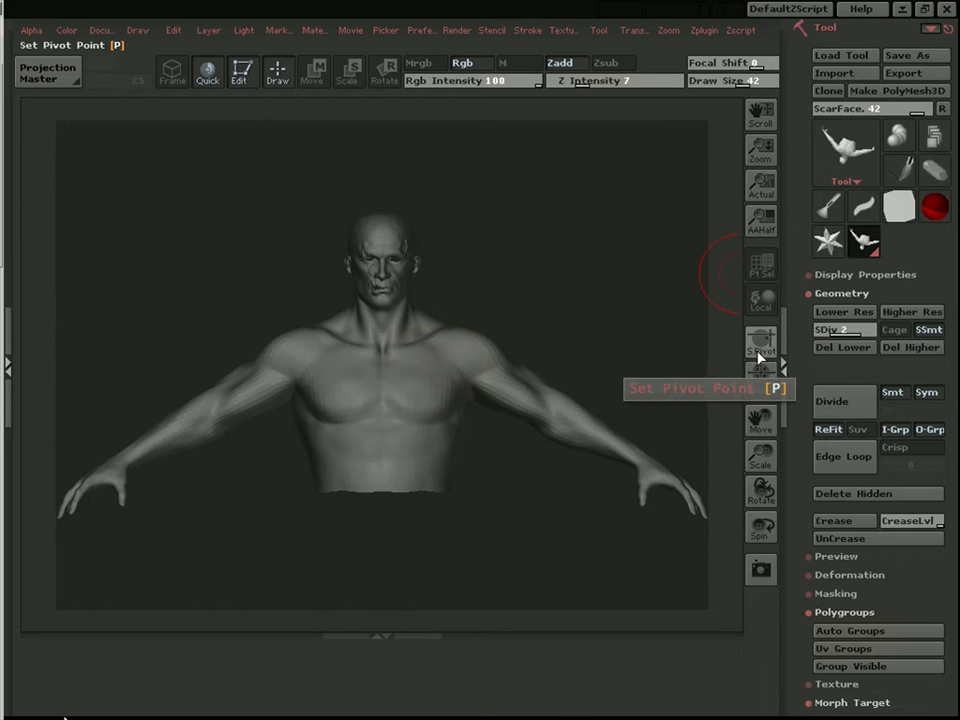
click(760, 381)
key(f)
Step: Smooth the left forearm and inner elbow at subdivision level 2, then at level 3 with draw size 32
drag(645, 345, 580, 368)
mouse_move(600, 345)
alt+mouse_down()
mouse_move(654, 356)
mouse_move(422, 280)
alt+mouse_up()
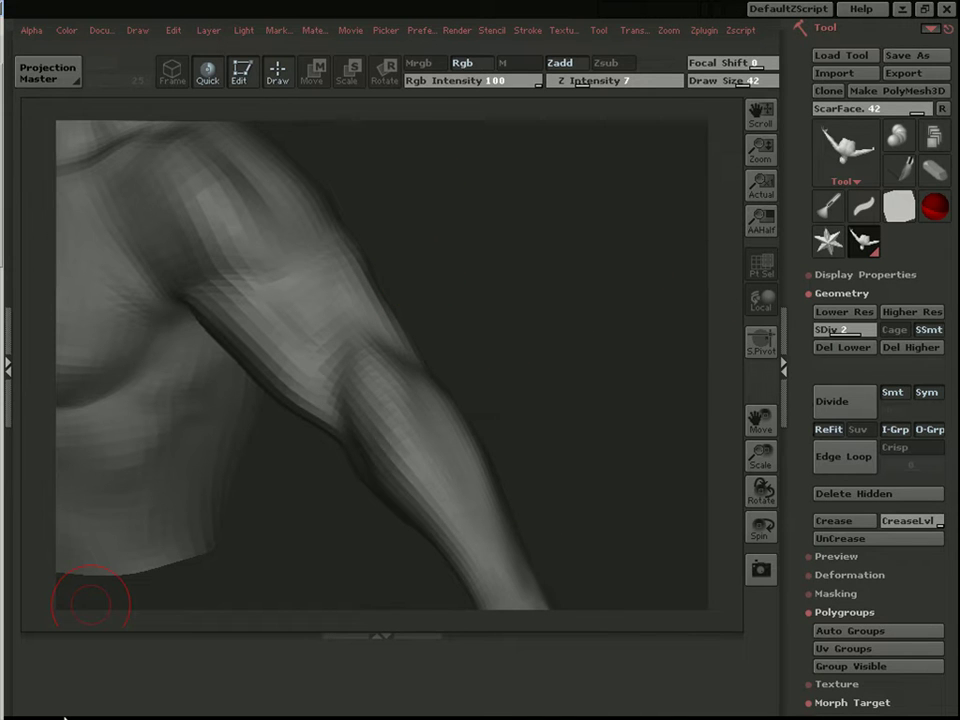
drag(651, 408, 586, 375)
shift+drag(352, 445, 345, 332)
key([)
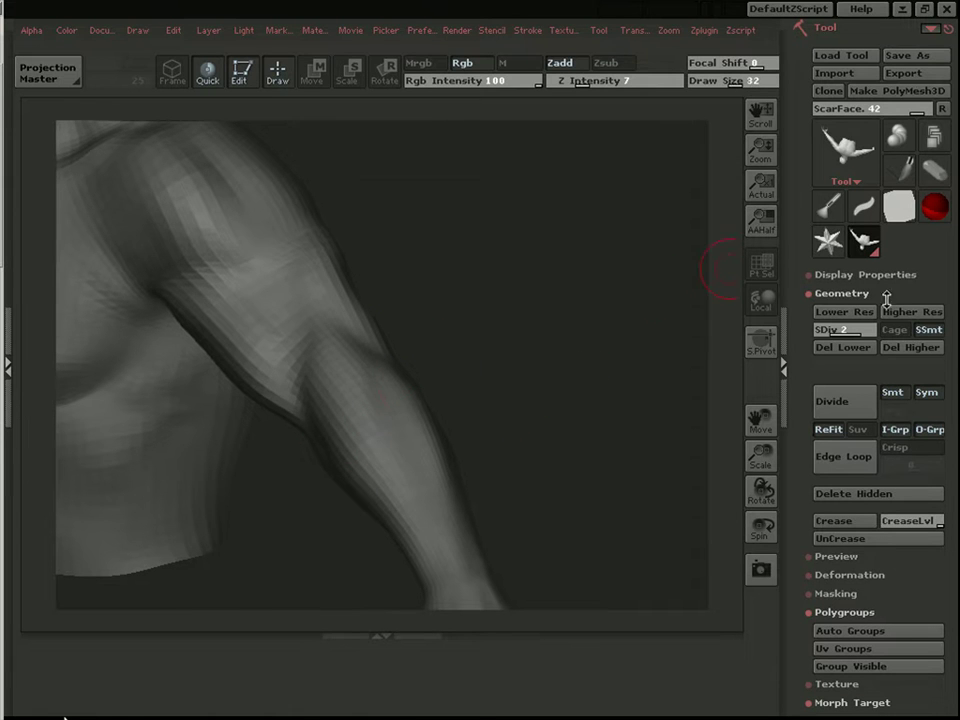
click(898, 312)
shift+drag(350, 456, 332, 330)
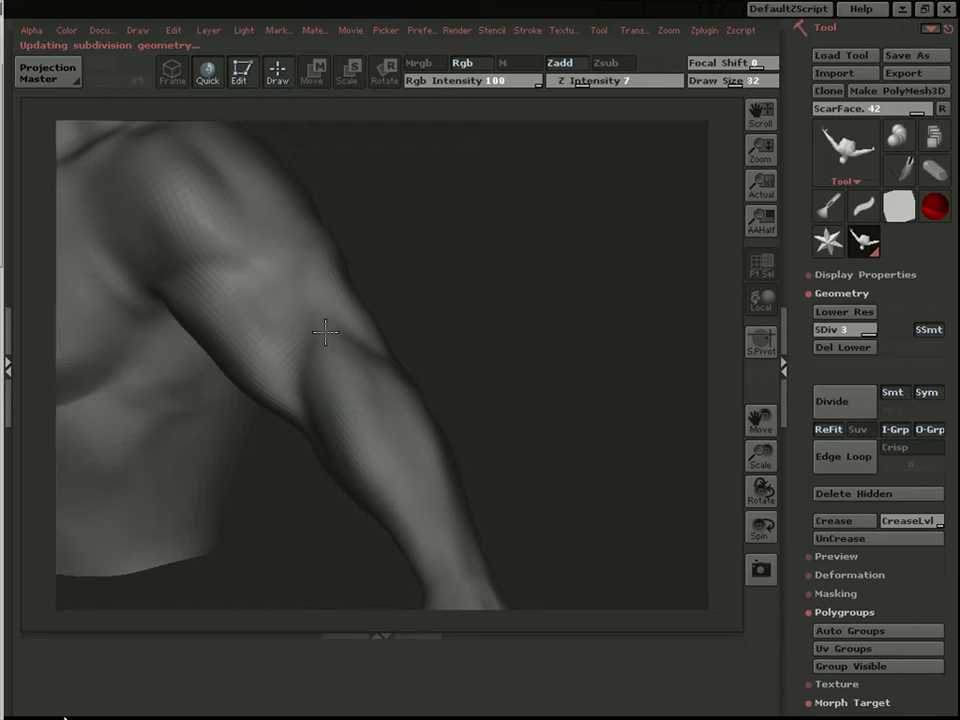
Step: Sculpt the muscle definition around the upper arm and elbow at subdivision level 3
mouse_move(488, 374)
mouse_down()
mouse_move(521, 300)
mouse_move(538, 302)
mouse_move(537, 398)
mouse_move(504, 281)
mouse_move(396, 313)
mouse_up()
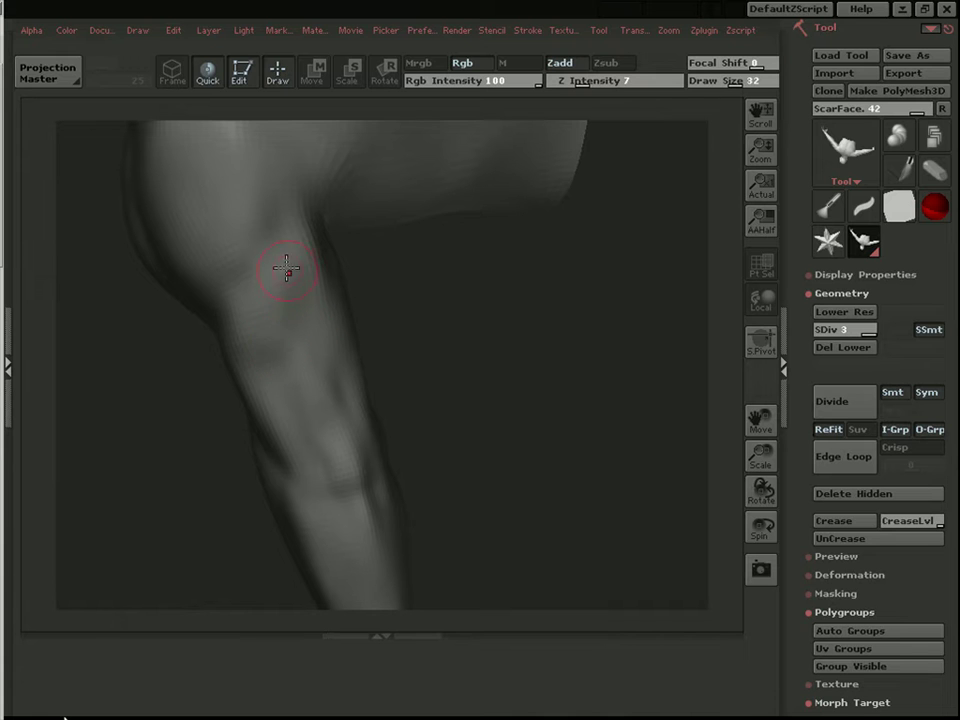
drag(530, 363, 370, 346)
drag(488, 408, 420, 408)
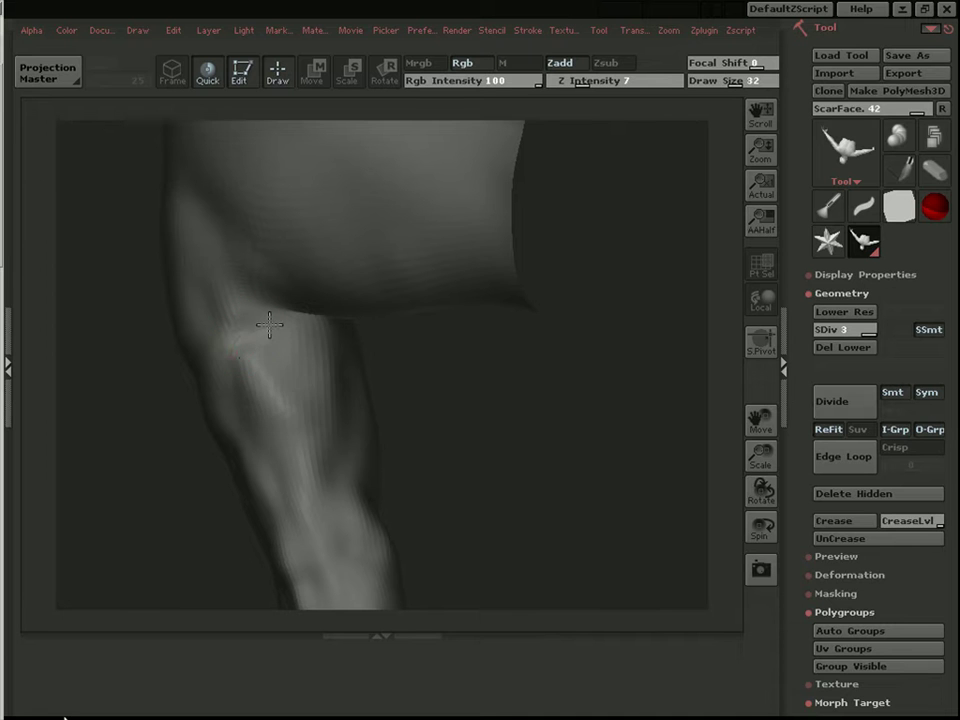
drag(445, 367, 562, 388)
drag(508, 396, 545, 297)
drag(388, 336, 545, 367)
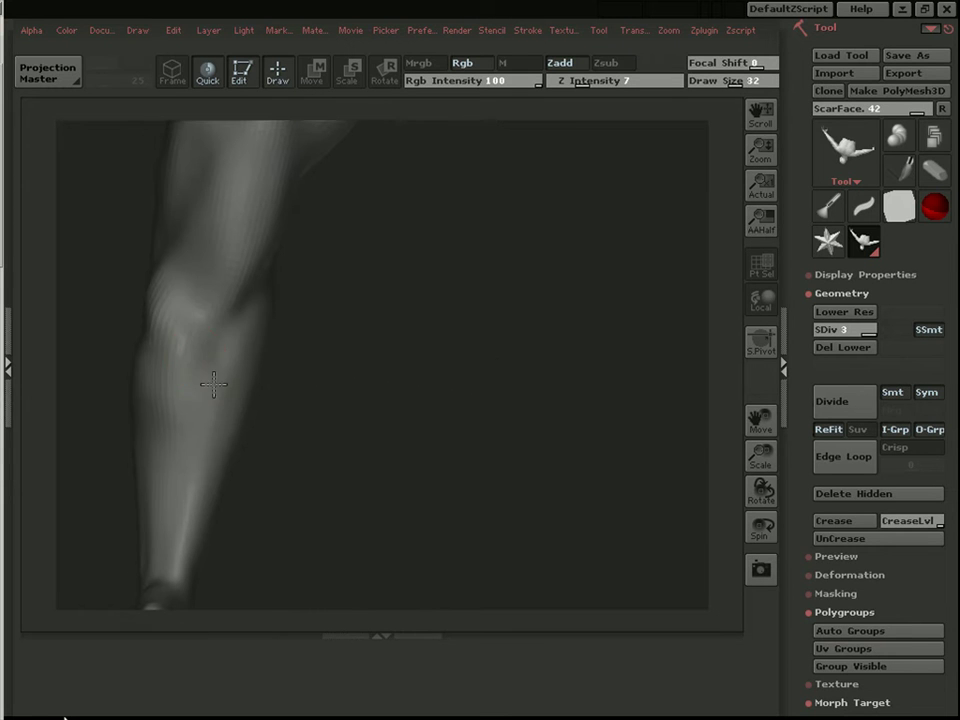
Step: Set Z Intensity to 10 and build up the inner forearm below the elbow crease
click(588, 81)
text(10)
key(Return)
mouse_move(373, 323)
alt+mouse_down()
mouse_move(471, 315)
mouse_move(405, 332)
alt+mouse_up()
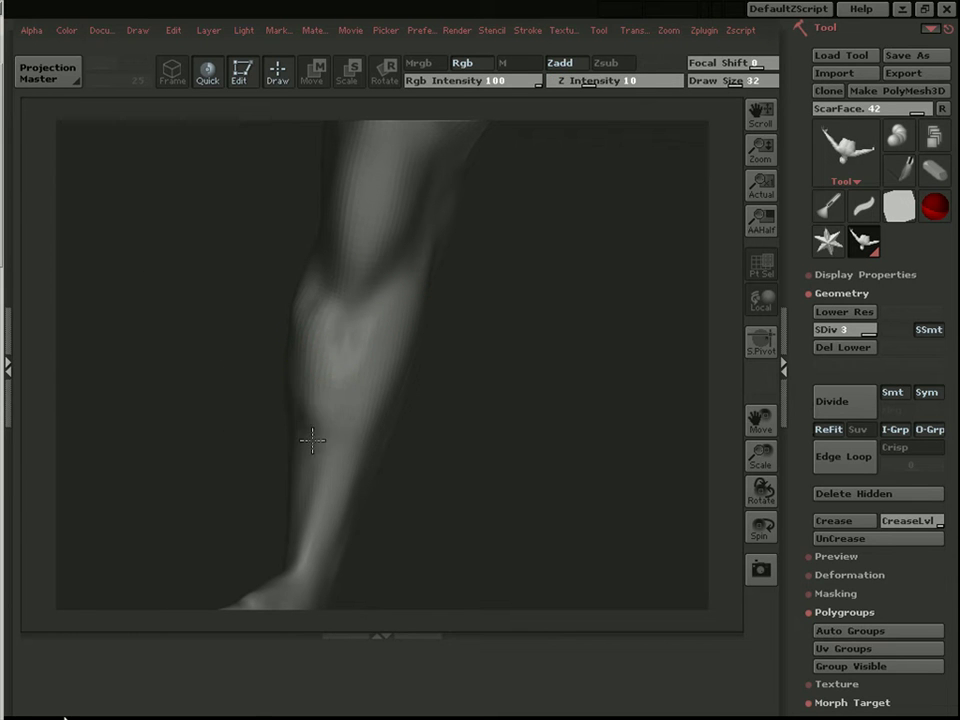
Step: Sculpt the bony forms and creases at the back of the elbow, refining them with draw size 22
drag(431, 366, 309, 300)
drag(492, 318, 498, 356)
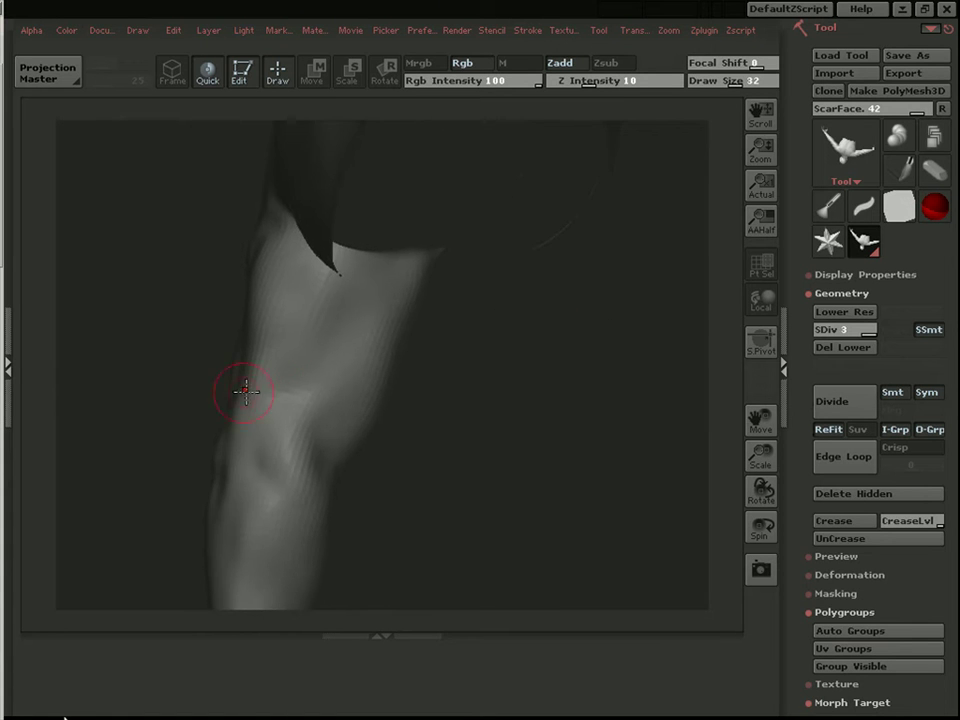
drag(269, 393, 194, 384)
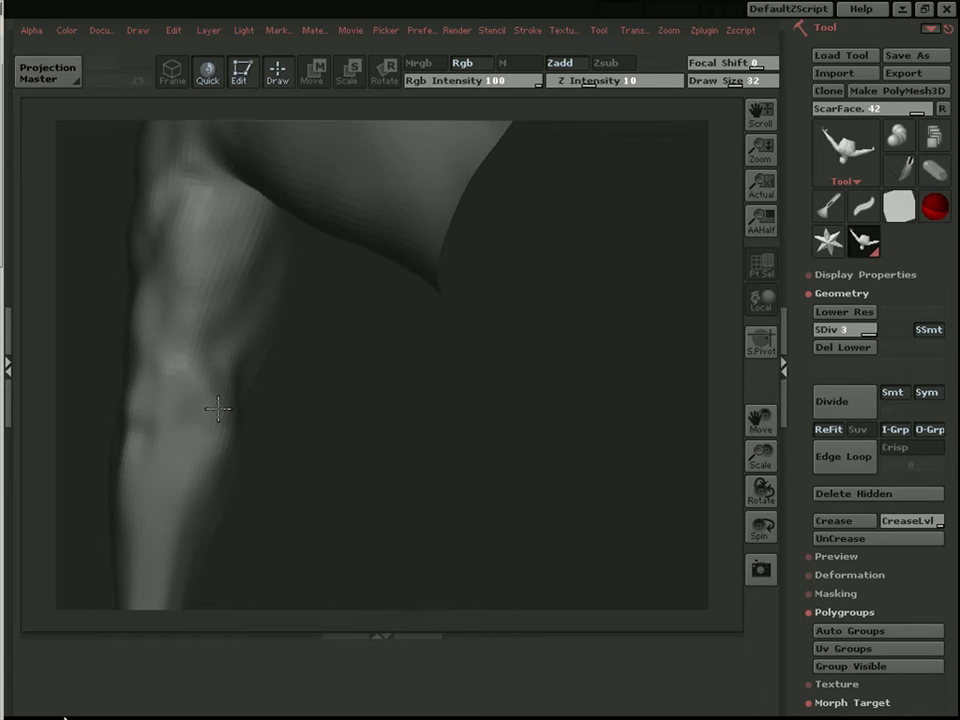
drag(397, 408, 257, 381)
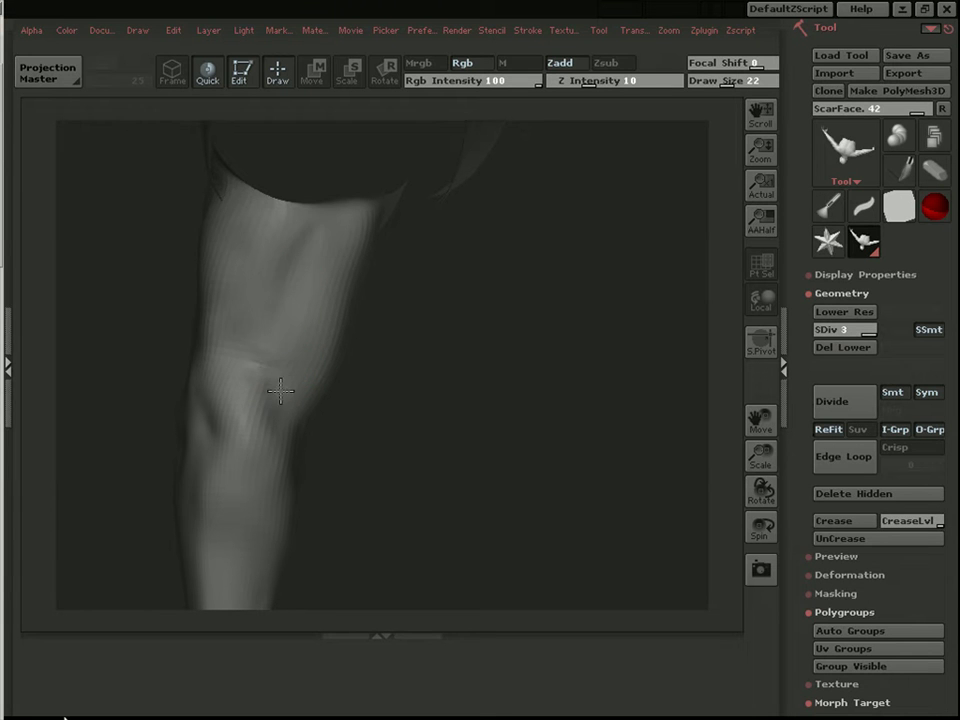
drag(271, 342, 300, 395)
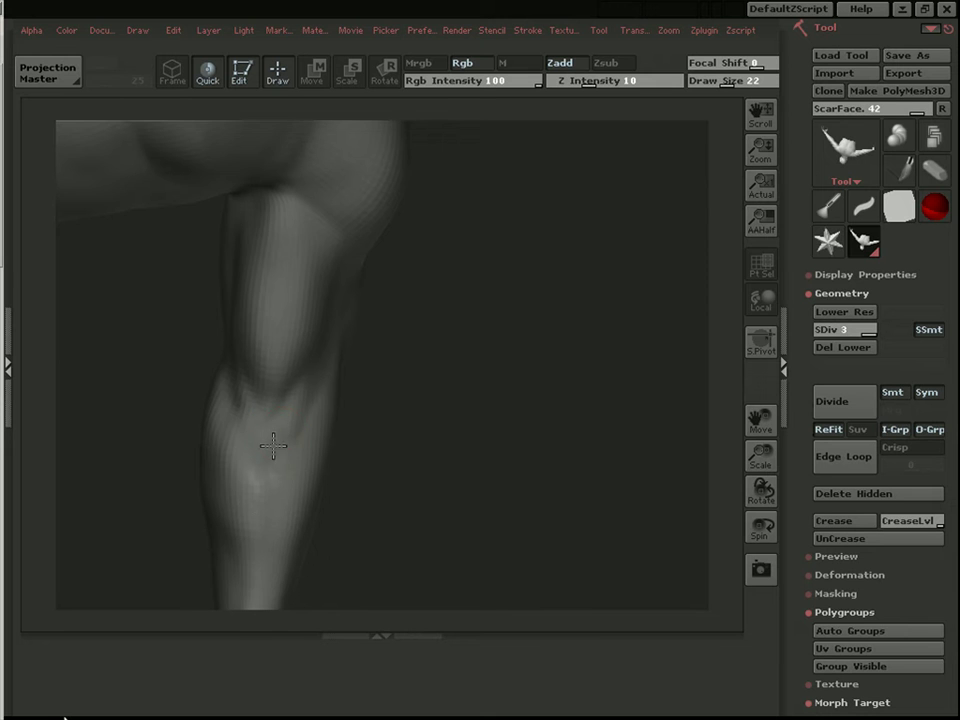
Step: Define the muscles and tendons of the inner elbow and upper forearm with draw size 22
alt+drag(435, 414, 450, 324)
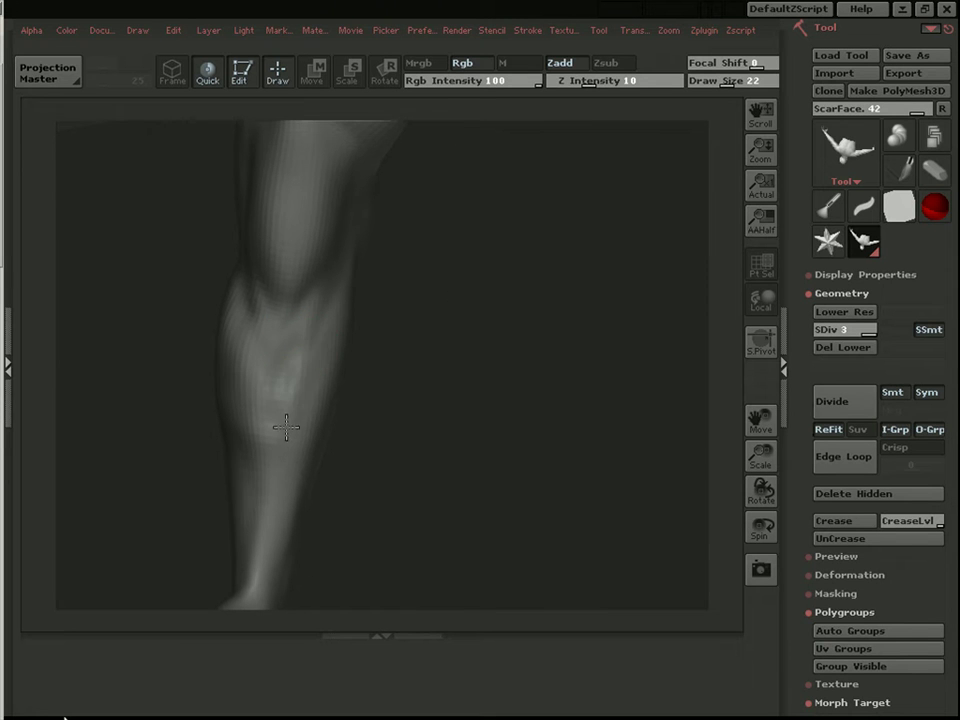
drag(274, 438, 370, 326)
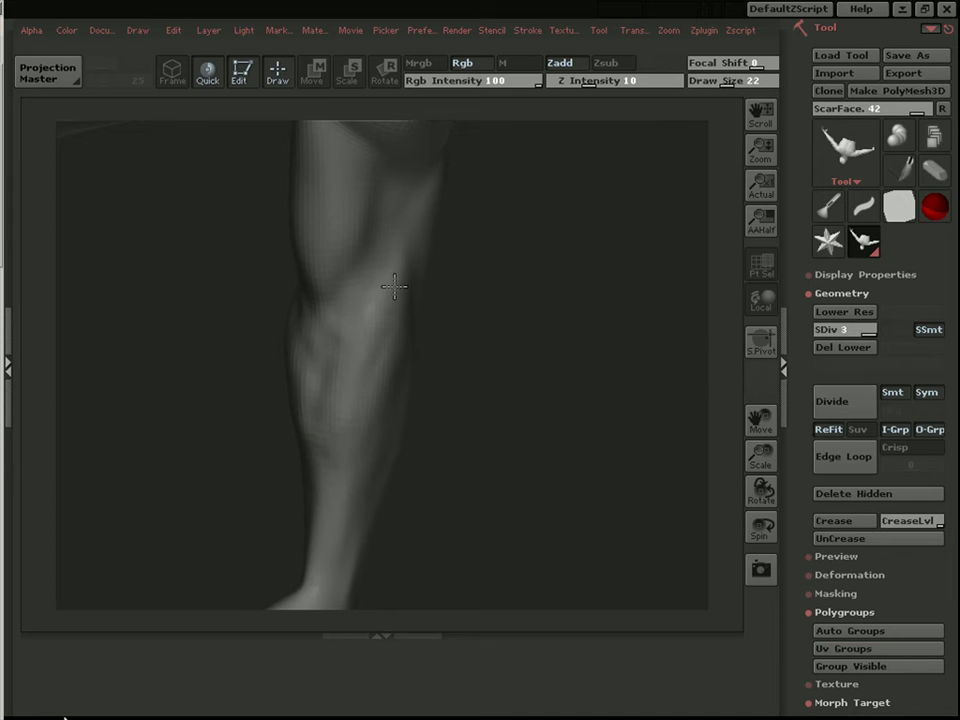
alt+click(590, 360)
mouse_move(590, 360)
mouse_down()
mouse_move(565, 357)
mouse_move(583, 376)
mouse_up()
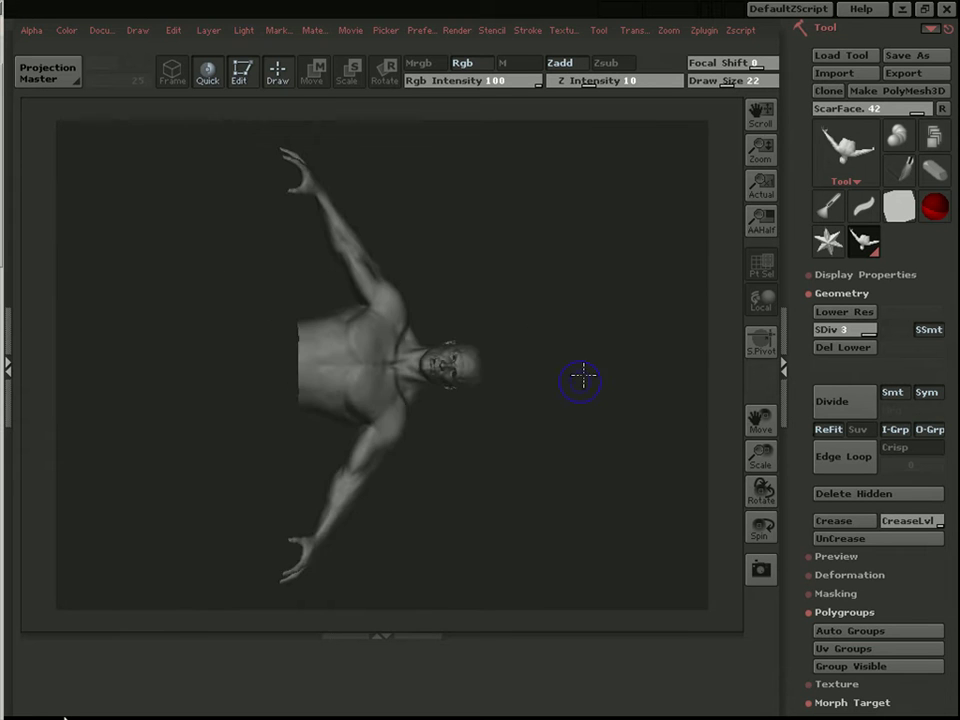
Step: Sculpt the wrist bone, knuckles and tendons on the back of the hand with draw size 22
alt+click(469, 519)
drag(469, 517, 588, 295)
drag(373, 463, 401, 418)
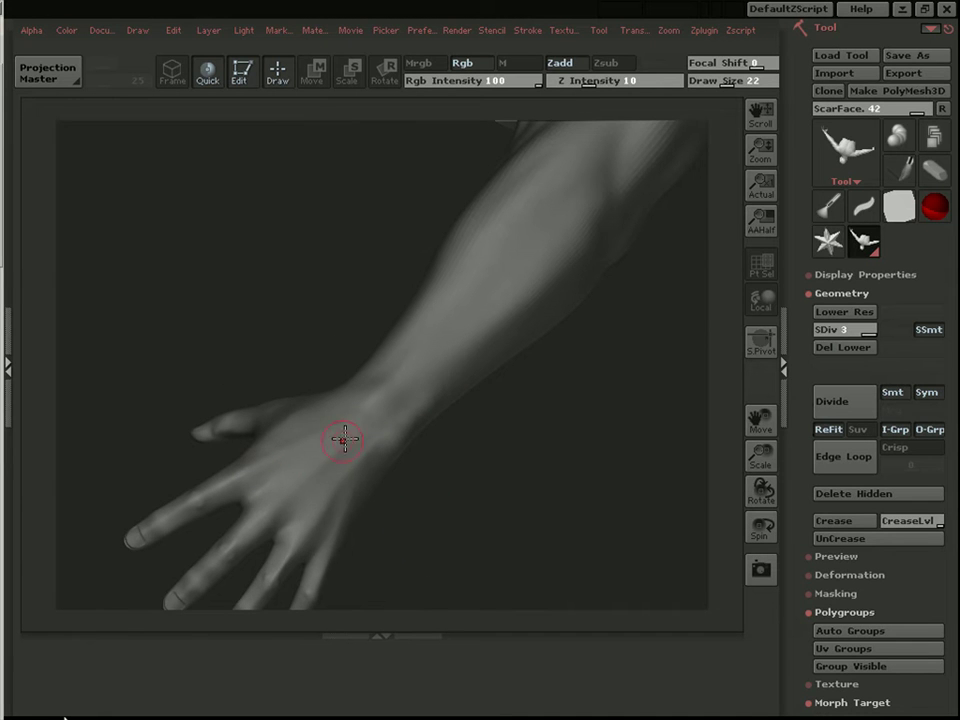
alt+drag(369, 461, 383, 376)
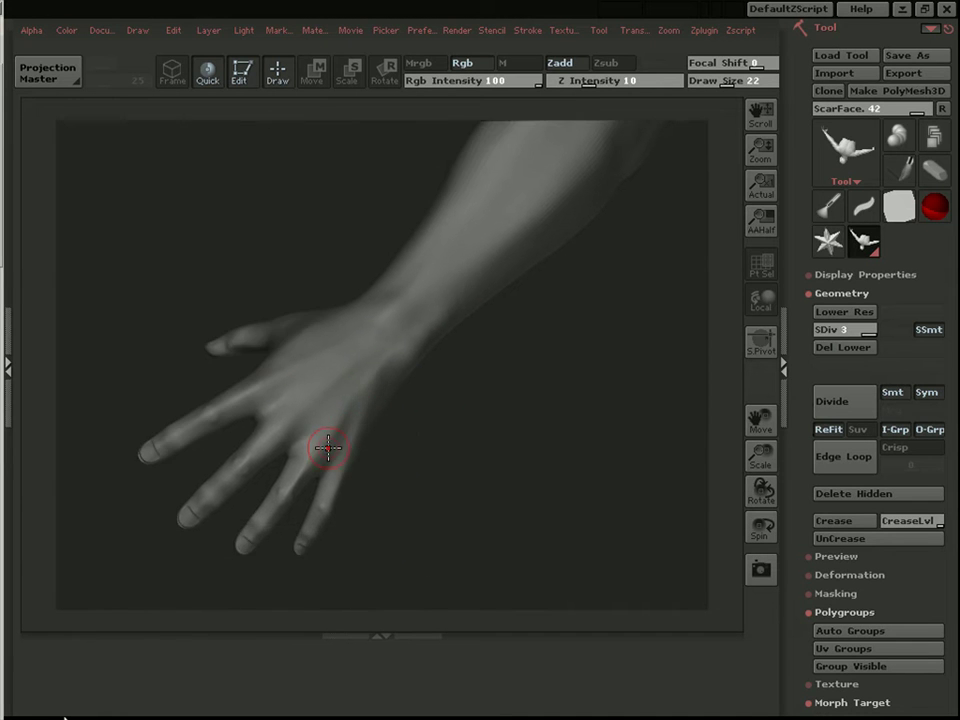
drag(437, 464, 376, 428)
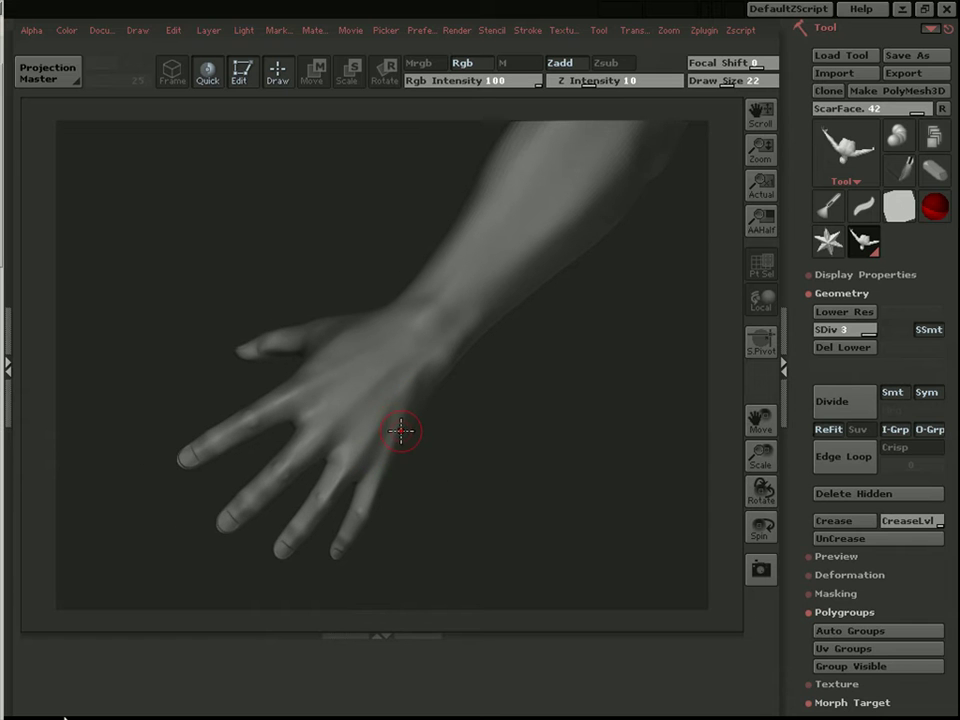
drag(485, 444, 506, 394)
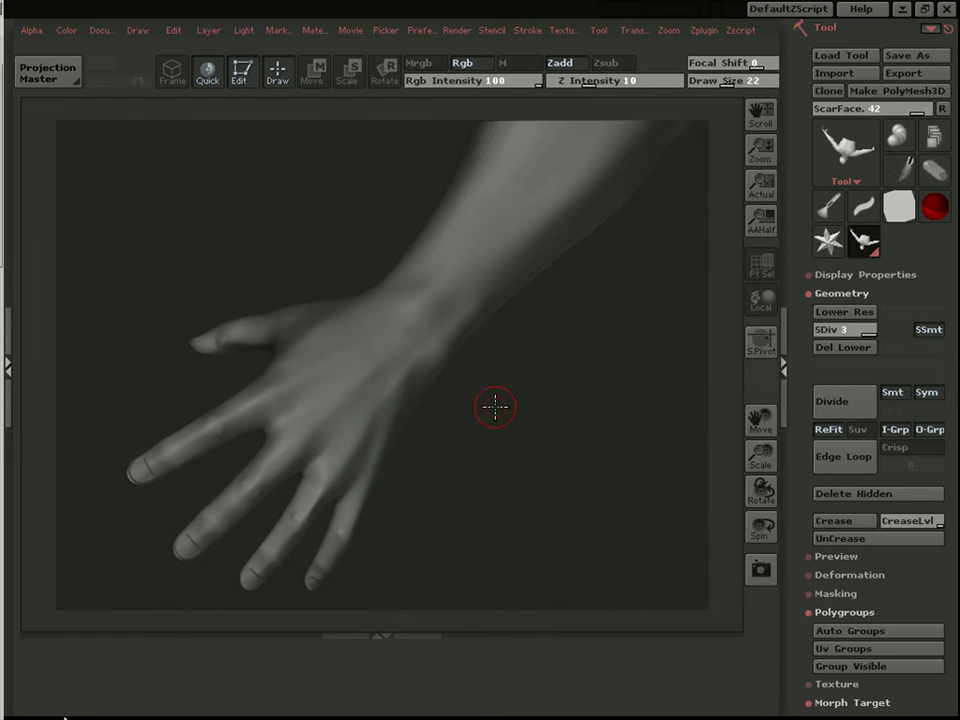
drag(500, 472, 538, 394)
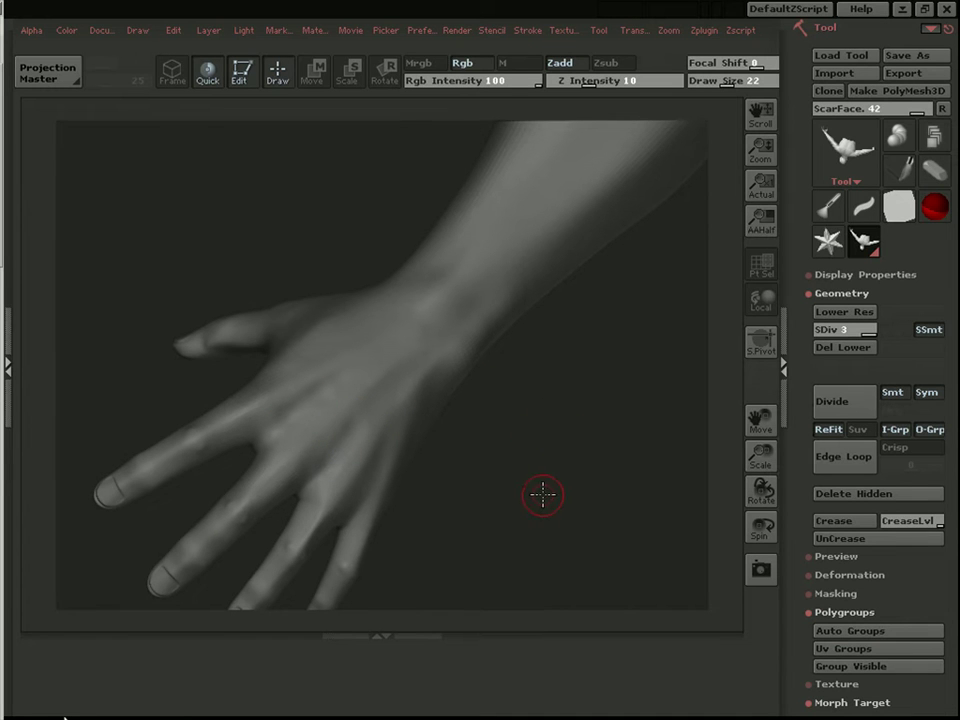
drag(543, 494, 413, 404)
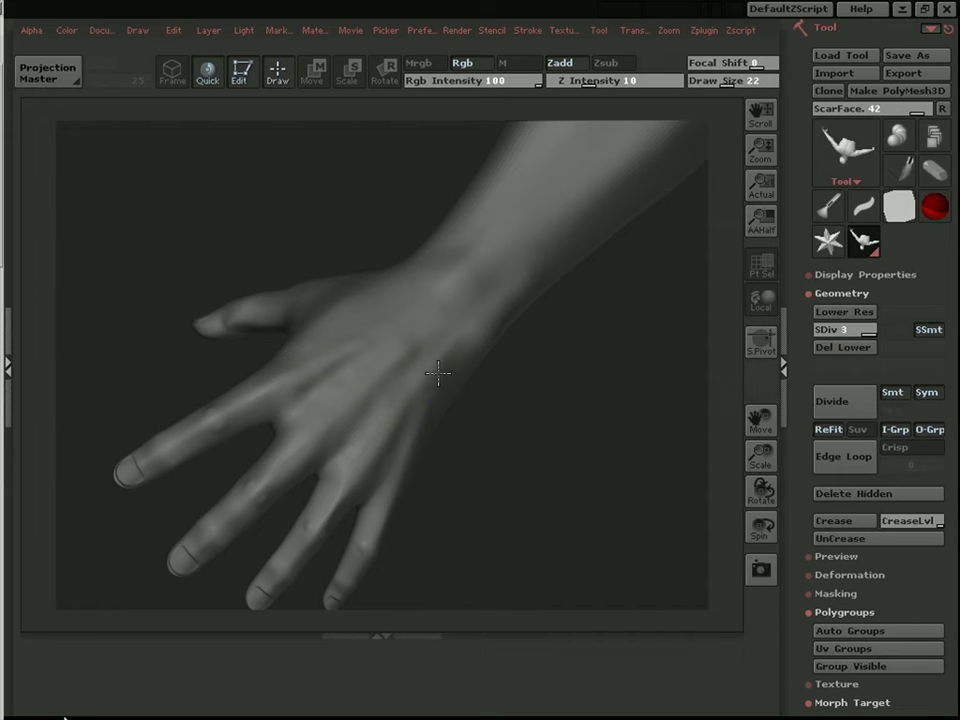
Step: Sculpt the outer forearm muscles from wrist to elbow with draw sizes 22 and 32
mouse_move(555, 424)
alt+mouse_down()
mouse_move(673, 542)
mouse_move(615, 486)
mouse_move(604, 536)
mouse_move(518, 514)
mouse_move(526, 424)
alt+mouse_up()
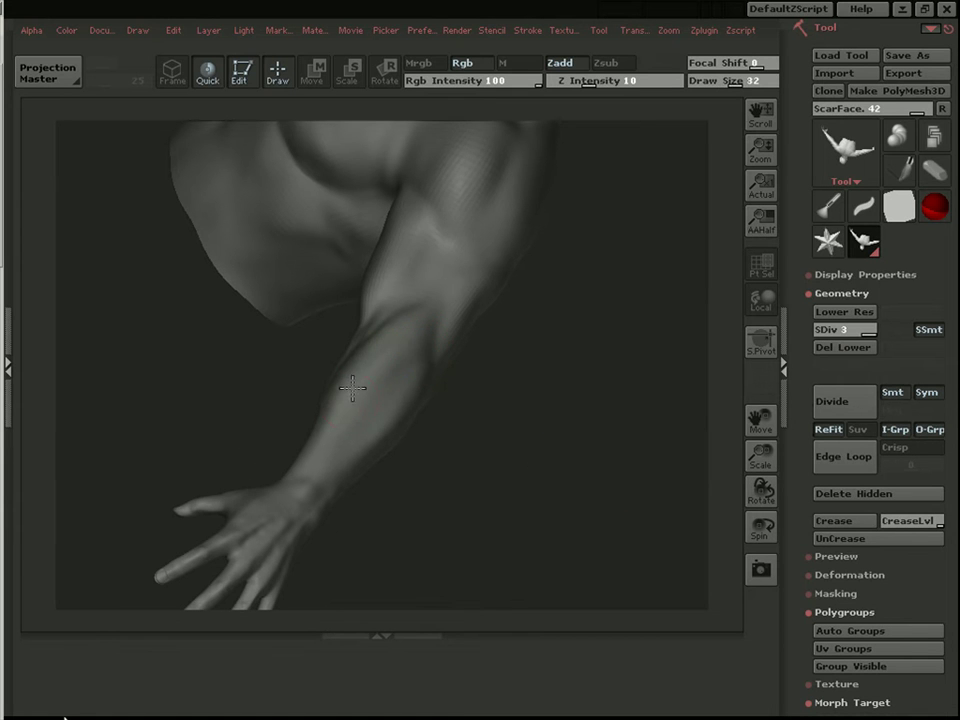
drag(515, 356, 371, 342)
mouse_move(509, 397)
mouse_down()
mouse_move(516, 401)
mouse_move(596, 300)
mouse_move(527, 416)
mouse_move(611, 364)
mouse_move(312, 403)
mouse_up()
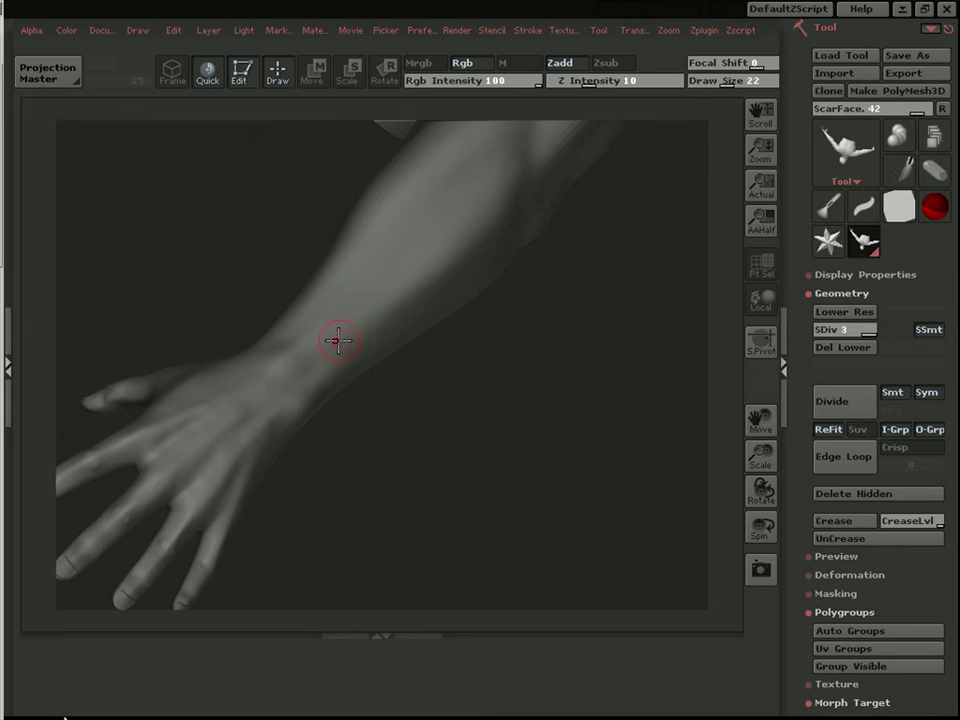
alt+drag(496, 390, 471, 456)
drag(426, 353, 531, 329)
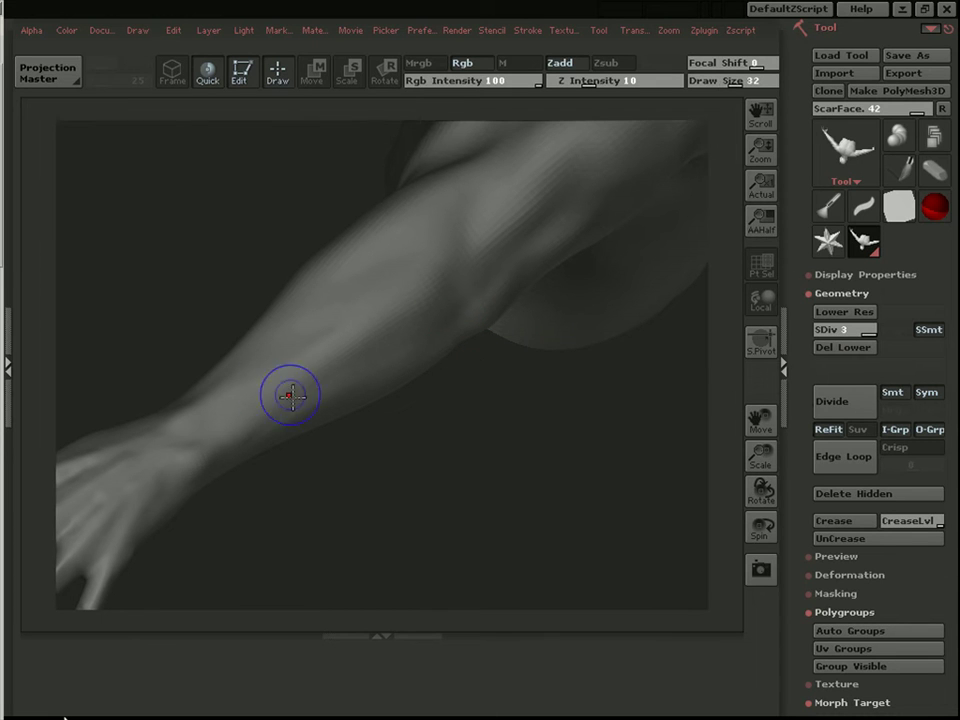
key(f)
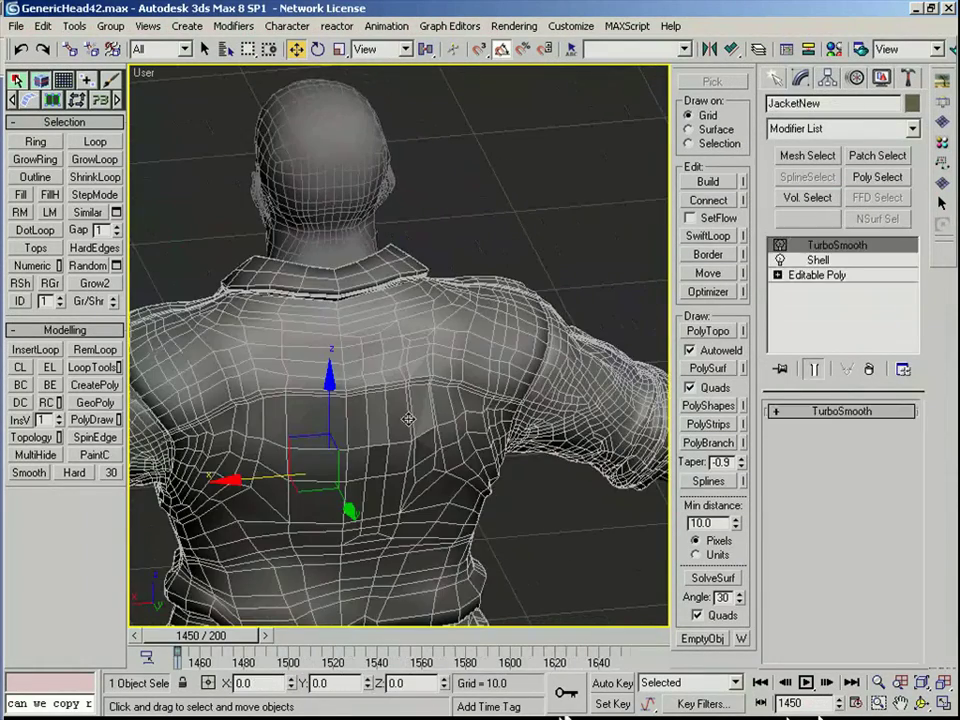
Step: Set the drawing target to Selection, and choose an object colour for JacketNew from its Editable Poly level
click(805, 274)
click(714, 146)
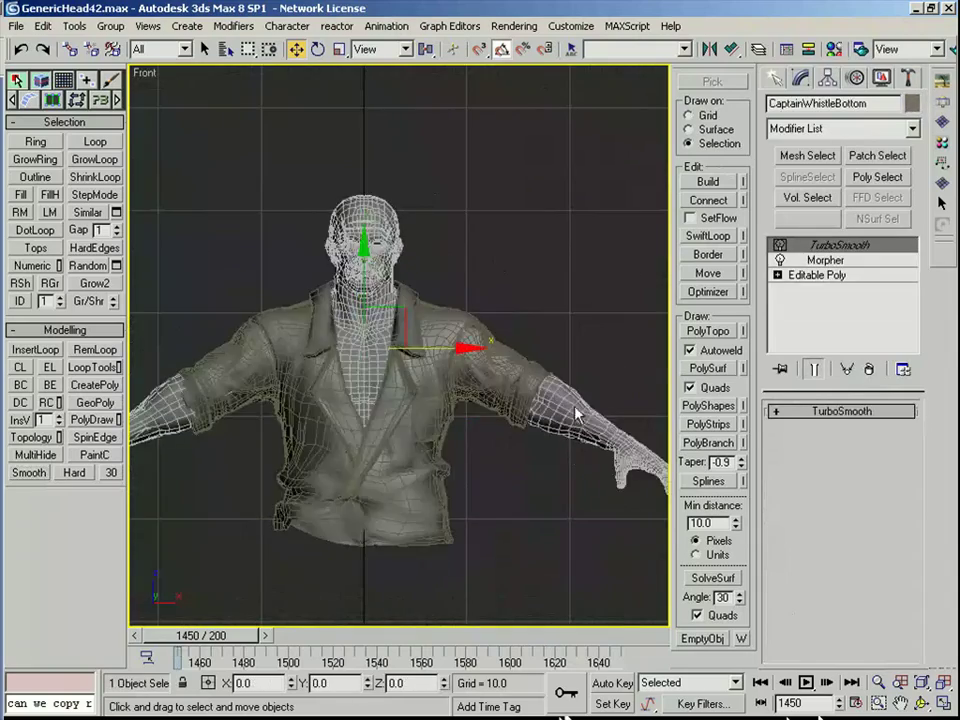
mouse_move(600, 332)
alt+middle_down()
mouse_move(401, 364)
mouse_move(443, 288)
alt+middle_up()
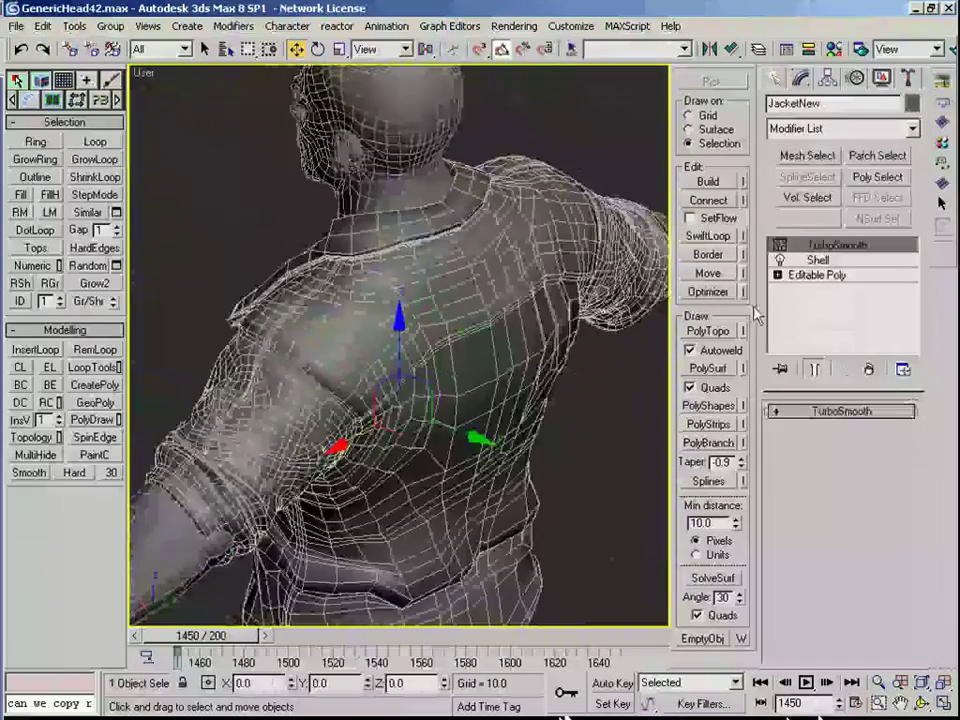
click(805, 274)
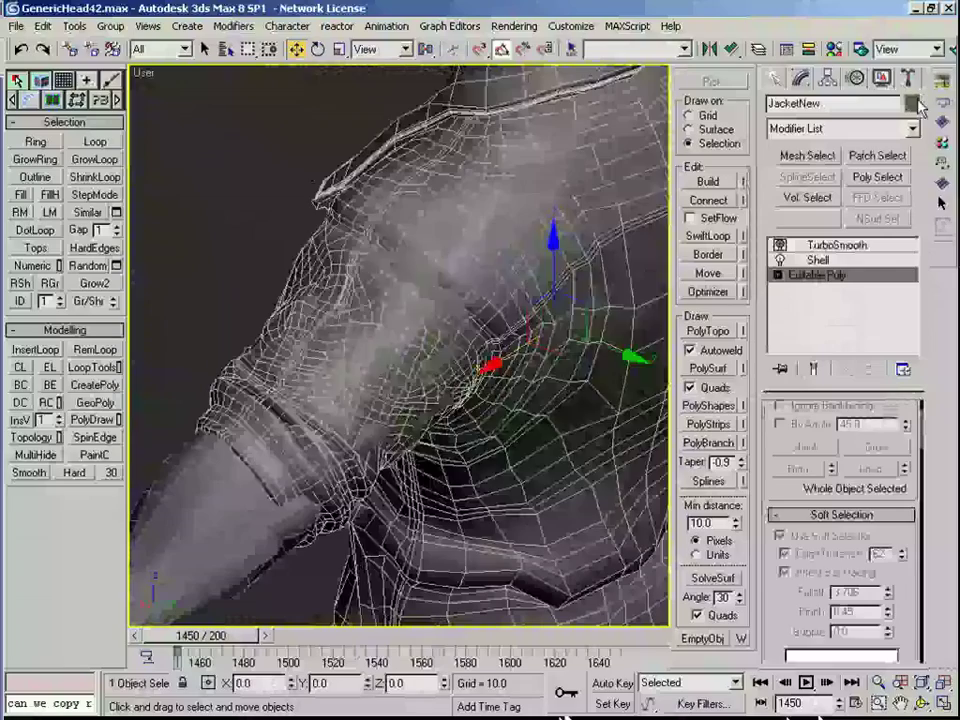
click(911, 104)
click(572, 465)
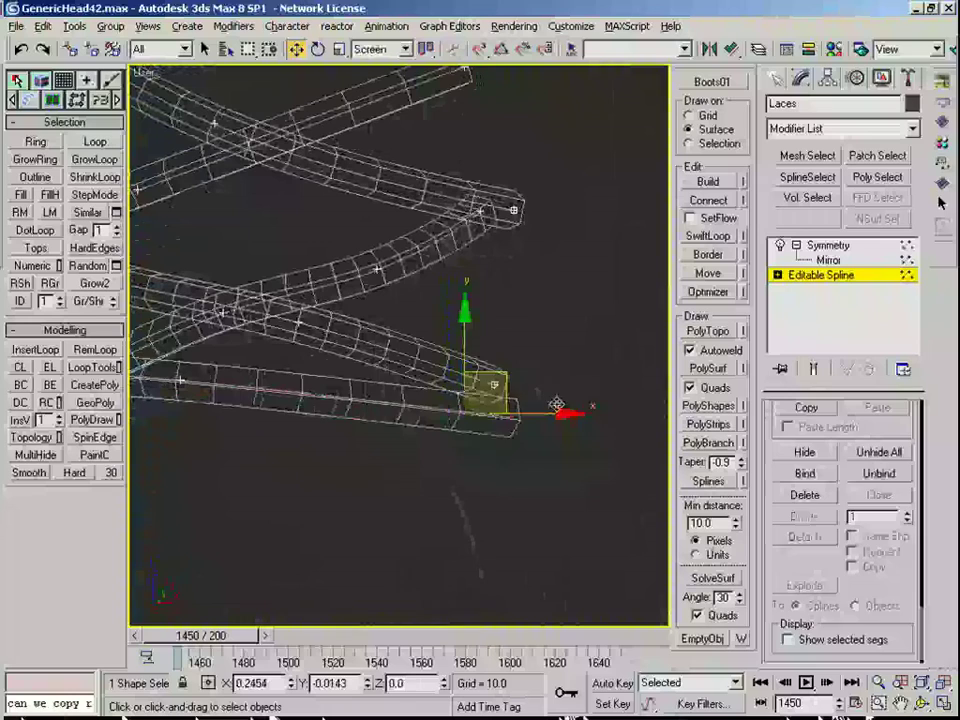
Step: Reposition the vertices of the bottom lace strand against the boot's lower eyelet
drag(557, 404, 560, 400)
key(2)
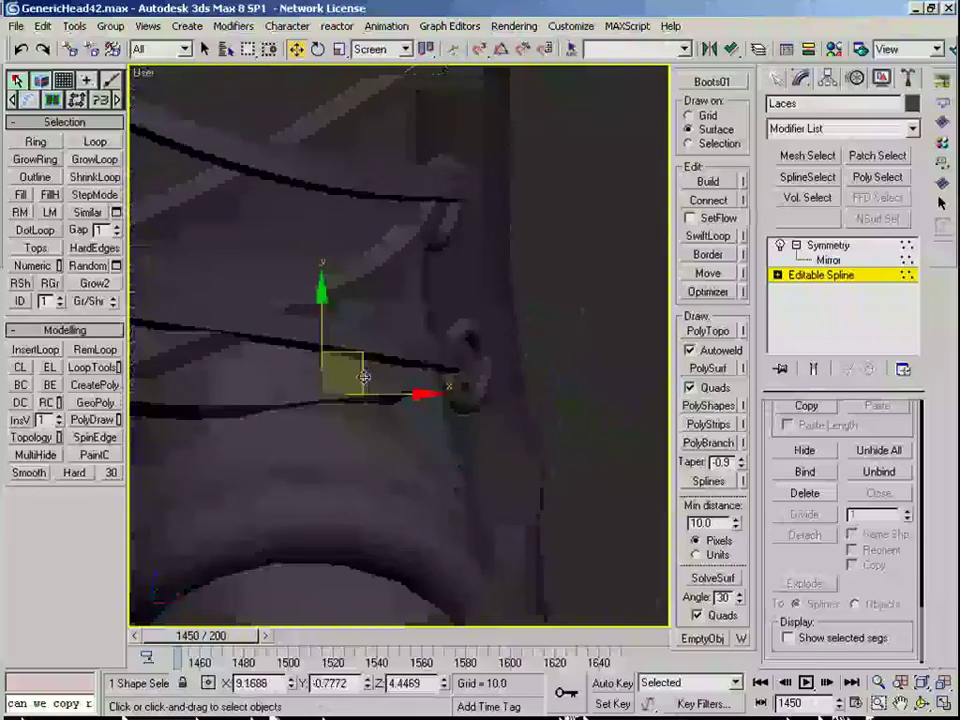
scroll(420, 388, down, 3)
mouse_move(420, 388)
alt+middle_down()
mouse_move(353, 497)
mouse_move(411, 444)
mouse_move(435, 540)
mouse_move(485, 523)
alt+middle_up()
scroll(411, 444, down, 3)
scroll(485, 523, up, 2)
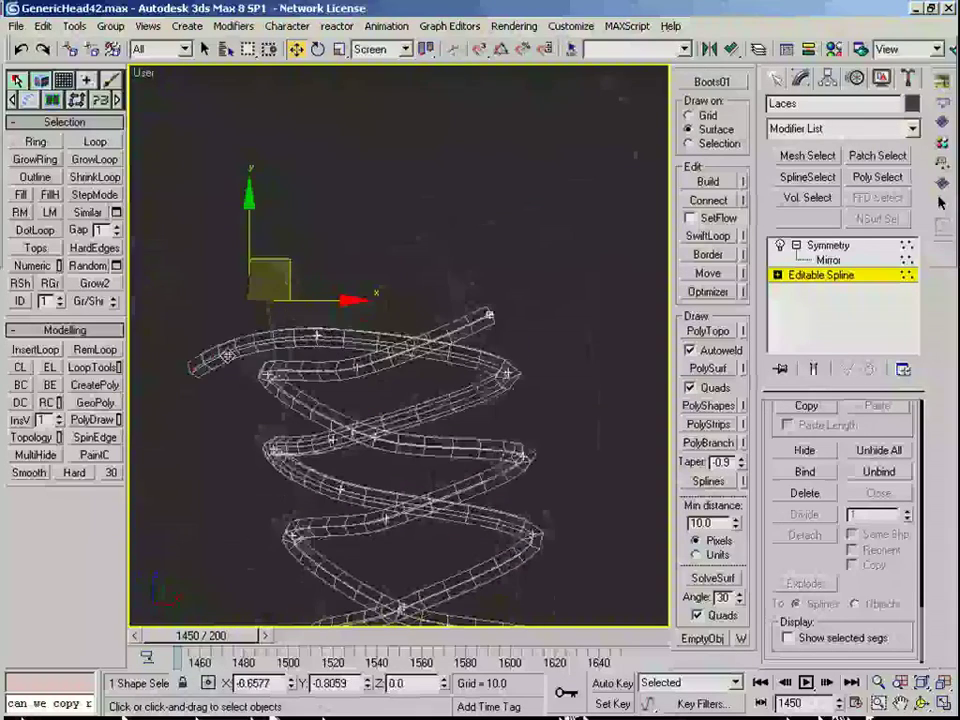
Step: Move the vertices at the top lace's free end so the lace bends outward and down past the eyelets
alt+middle_drag(254, 408, 254, 428)
drag(255, 427, 283, 420)
key(2)
key(1)
middle_drag(243, 415, 253, 404)
drag(254, 405, 180, 387)
drag(327, 317, 261, 325)
drag(181, 388, 187, 422)
key(2)
Step: Divide the lace's free-end segment once and pull the loose end back across toward the middle of the boot
click(204, 370)
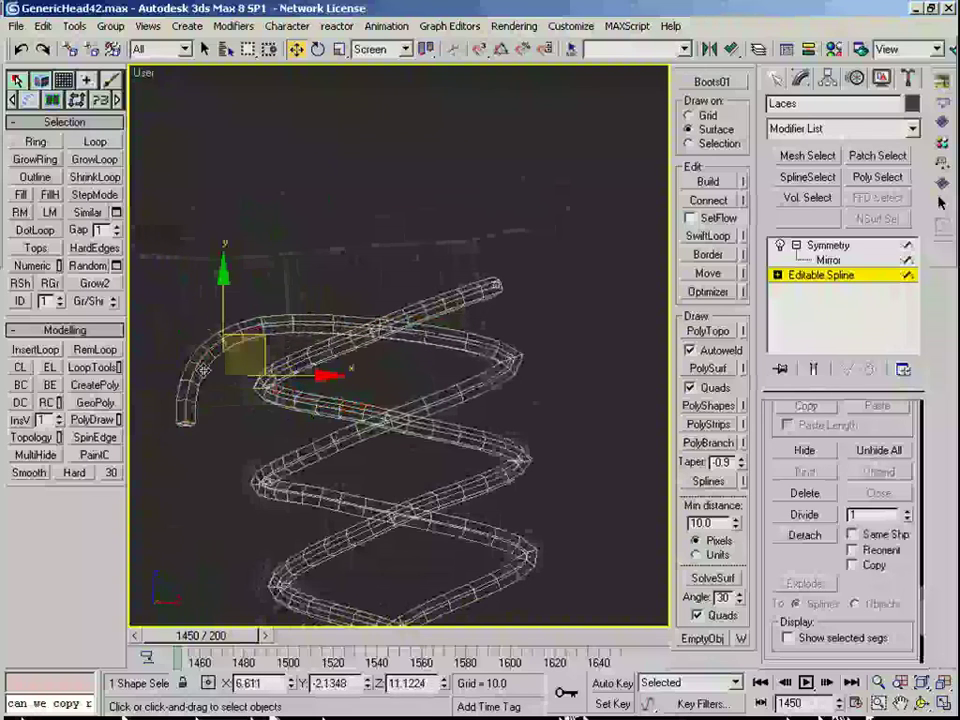
click(814, 515)
key(1)
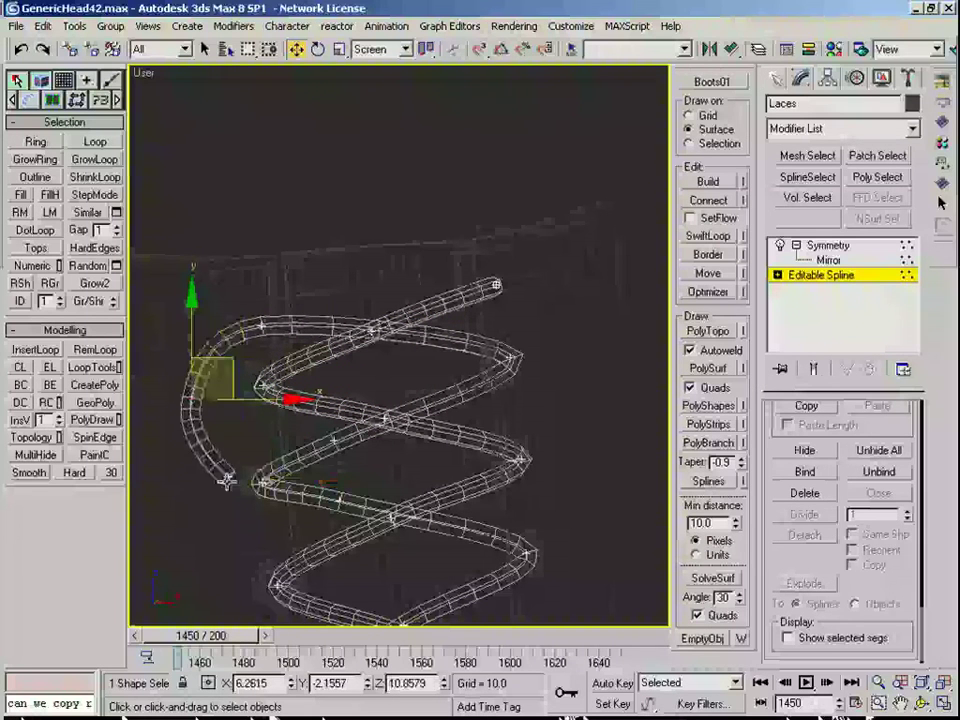
click(816, 494)
drag(191, 399, 426, 403)
Step: Divide the loop's lower segment once and reposition the loop's vertices into a rounded curve
key(2)
click(224, 428)
click(811, 516)
key(1)
mouse_move(237, 431)
mouse_down()
mouse_move(302, 437)
mouse_move(228, 443)
mouse_up()
drag(187, 405, 194, 371)
drag(262, 325, 284, 322)
Step: Divide the loop's upper segment once and bring the loop's loose end up to the topmost lace crossing
key(2)
click(435, 336)
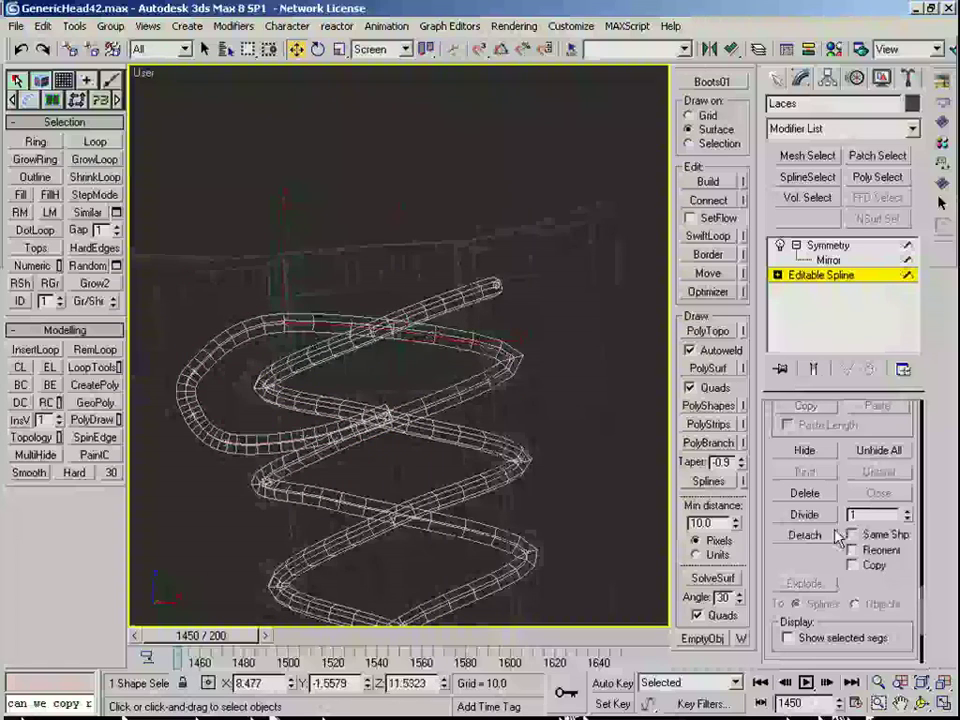
click(813, 516)
key(1)
drag(414, 333, 381, 348)
drag(193, 371, 215, 356)
drag(228, 444, 198, 405)
drag(335, 440, 333, 428)
Step: Place the loop's end vertex at the knot point, aligning it with the shaded boot surface
drag(388, 413, 411, 360)
key(F3)
alt+middle_drag(413, 385, 482, 432)
drag(411, 360, 383, 349)
alt+middle_drag(420, 440, 338, 478)
scroll(338, 478, up, 4)
mouse_move(375, 440)
middle_down()
mouse_move(448, 480)
mouse_move(360, 450)
middle_up()
key(F3)
Step: Adjust the depth of the first loop's vertices from the side so the lace stands clear of the boot
drag(258, 352, 334, 425)
alt+middle_drag(338, 440, 374, 507)
drag(340, 473, 332, 518)
click(398, 336)
alt+middle_drag(398, 336, 414, 342)
drag(396, 336, 381, 373)
Step: Reposition the vertices where the first loop passes over the lace crossing
key(F3)
alt+middle_drag(476, 401, 463, 403)
key(F3)
click(499, 382)
mouse_move(465, 396)
mouse_down()
mouse_move(405, 396)
mouse_move(405, 388)
mouse_up()
key(F3)
mouse_move(425, 390)
alt+middle_down()
mouse_move(559, 386)
mouse_move(568, 396)
alt+middle_up()
drag(405, 386, 412, 399)
Step: Adjust the first loop's outer and lower vertices so the lace hangs in front of the boot
middle_drag(412, 399, 512, 347)
key(F3)
drag(278, 444, 289, 410)
middle_drag(385, 407, 350, 334)
drag(272, 461, 298, 471)
key(F3)
mouse_move(416, 422)
middle_down()
mouse_move(354, 390)
mouse_move(365, 373)
middle_up()
Step: Refine the first loop's vertices near the knot from several angles so the strands overlap cleanly
scroll(365, 373, down, 2)
alt+middle_drag(444, 362, 550, 447)
key(F3)
click(302, 341)
drag(316, 346, 295, 367)
key(F3)
mouse_move(345, 357)
alt+middle_down()
mouse_move(262, 333)
mouse_move(225, 343)
alt+middle_up()
scroll(225, 343, up, 2)
click(385, 280)
alt+middle_drag(505, 310, 393, 276)
drag(381, 274, 394, 272)
alt+middle_drag(396, 272, 456, 276)
Step: Extend the opposite free lace end outward and down to form the start of a second bow loop
click(504, 208)
key(F3)
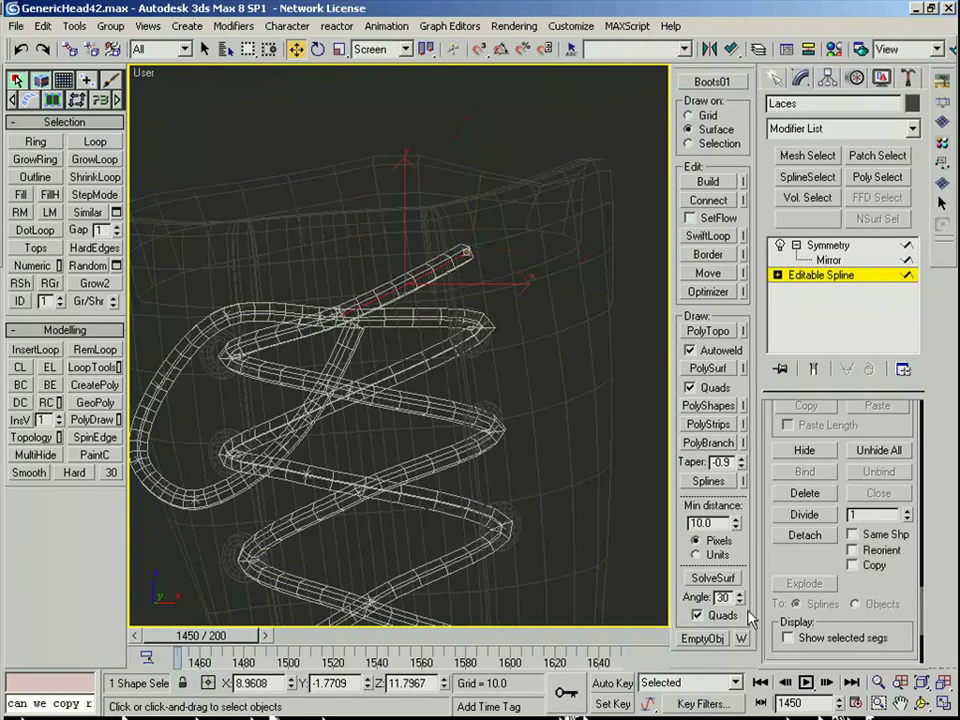
drag(377, 298, 422, 275)
mouse_move(411, 271)
alt+mouse_down()
mouse_move(445, 300)
mouse_move(530, 252)
mouse_move(552, 314)
mouse_move(566, 416)
mouse_move(555, 425)
alt+mouse_up()
alt+drag(509, 391, 566, 444)
drag(582, 409, 472, 438)
Step: Divide the second loop's end segment once and bring its loose end back up to the knot
alt+middle_drag(495, 442, 467, 458)
key(2)
click(462, 435)
click(795, 514)
key(1)
mouse_move(442, 450)
mouse_down()
mouse_move(435, 413)
mouse_move(373, 377)
mouse_up()
drag(376, 432, 325, 326)
Step: Adjust the depth of the second loop's end vertex so it sits in front of the knot
key(F3)
alt+middle_drag(365, 377, 310, 390)
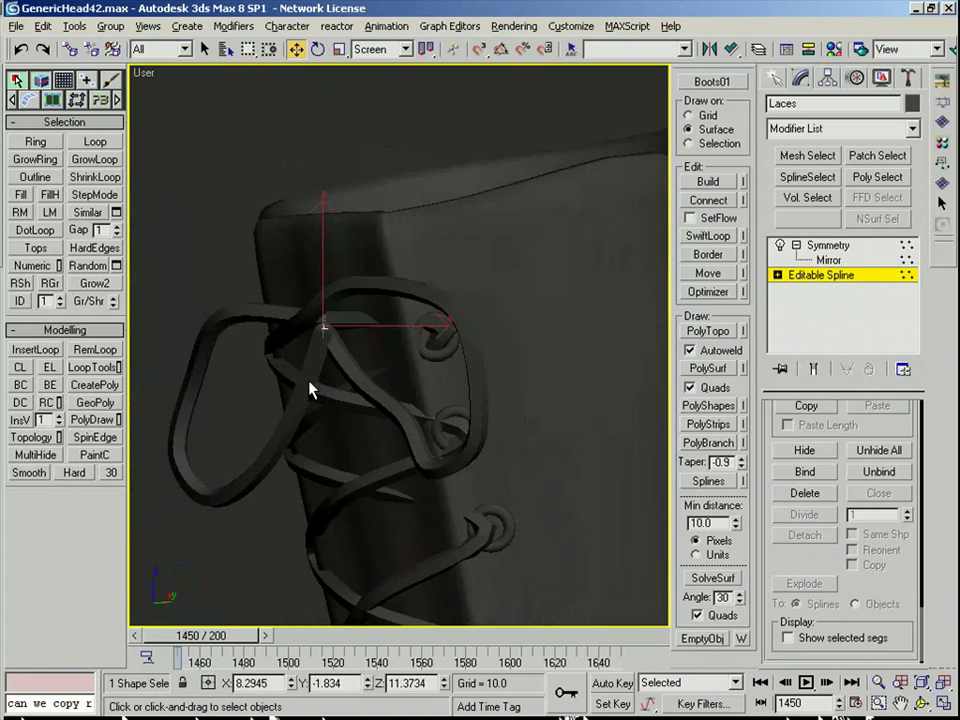
drag(325, 329, 302, 317)
alt+middle_drag(301, 316, 375, 345)
drag(300, 315, 321, 336)
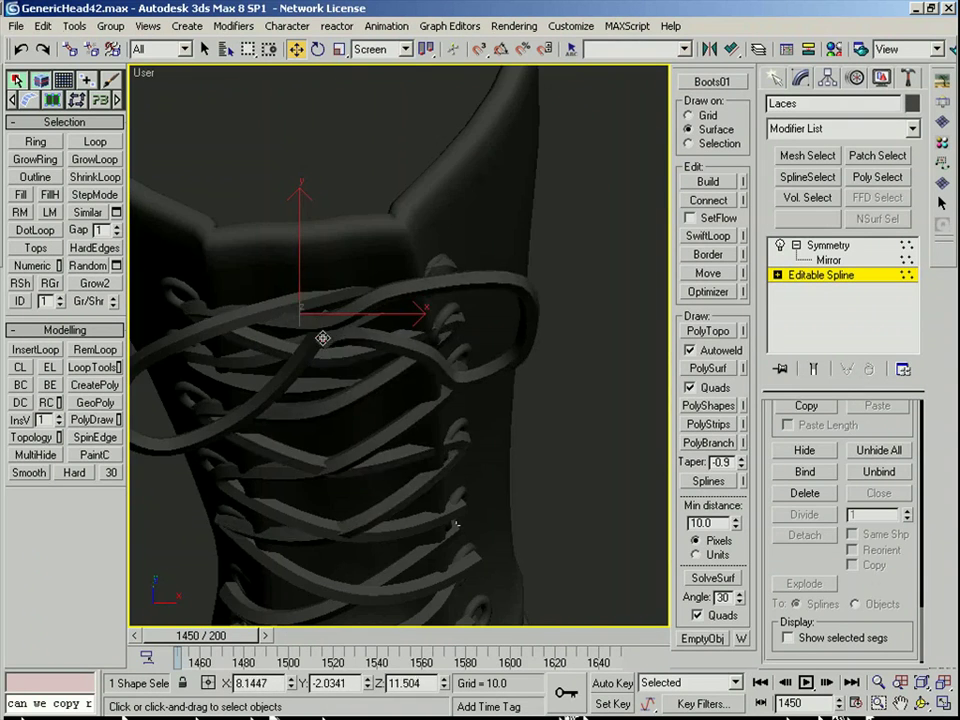
Step: Move the second loop's inner, outer and upper vertices to give the loop a slimmer, rounded shape
alt+middle_drag(321, 337, 310, 300)
scroll(315, 345, up, 3)
key(2)
click(319, 371)
scroll(420, 377, down, 5)
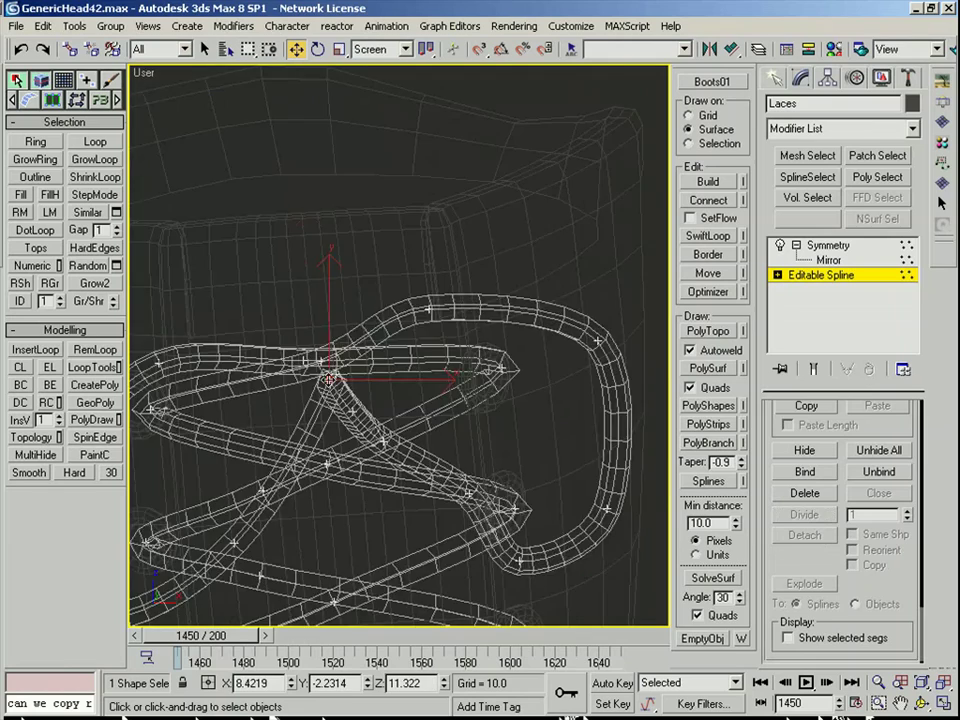
scroll(360, 431, up, 3)
drag(414, 376, 397, 378)
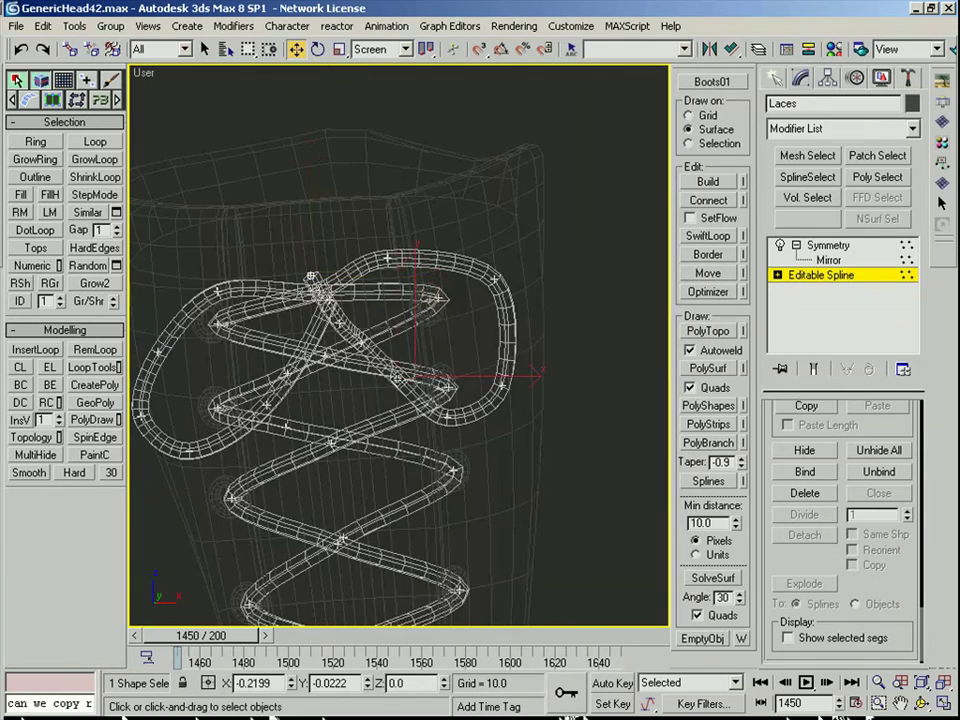
drag(494, 288, 482, 337)
drag(388, 257, 394, 281)
Step: Pull the second loop's free end up past the knot and divide the extended segment once
scroll(371, 280, up, 3)
drag(284, 256, 215, 141)
key(2)
click(242, 193)
click(792, 516)
key(1)
middle_drag(506, 404, 581, 495)
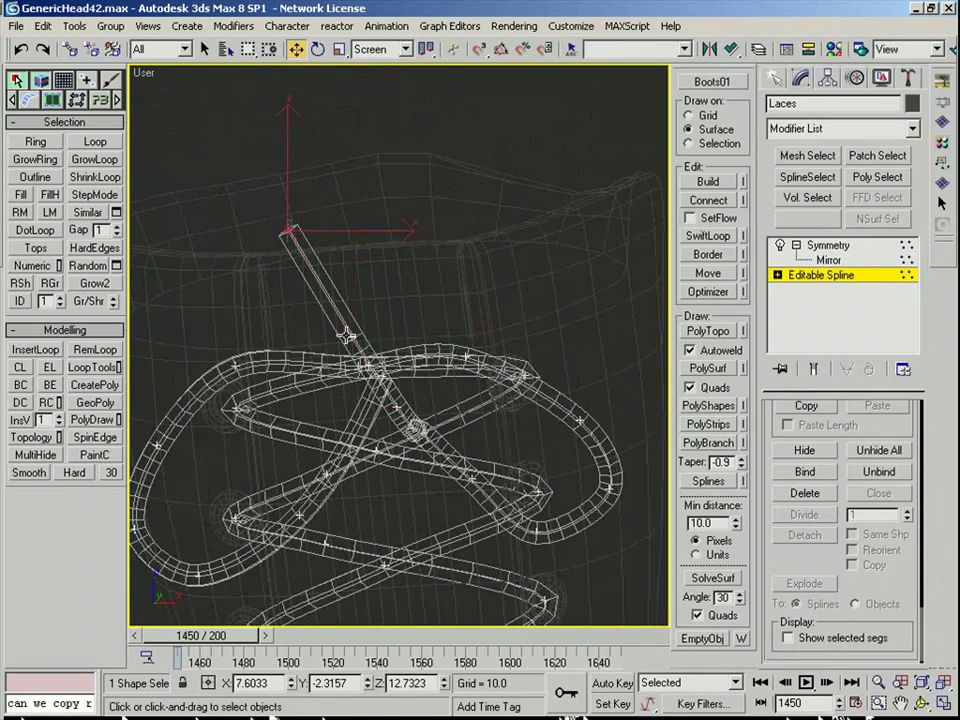
Step: Fold the extended lace end back down over the knot
click(288, 232)
key(alt)
mouse_move(289, 230)
mouse_down()
mouse_move(301, 231)
mouse_move(375, 319)
mouse_up()
key(F3)
alt+middle_drag(375, 319, 360, 386)
key(F3)
Step: Tighten the vertices wrapping around the knot and delete the surplus vertex
click(357, 388)
drag(397, 443, 399, 446)
key(F3)
mouse_move(399, 446)
alt+middle_down()
mouse_move(446, 390)
mouse_move(392, 424)
mouse_move(411, 426)
alt+middle_up()
key(F3)
drag(408, 428, 400, 413)
key(Delete)
alt+middle_drag(429, 460, 512, 480)
mouse_move(387, 392)
mouse_down()
mouse_move(386, 368)
mouse_move(403, 387)
mouse_up()
alt+middle_drag(404, 368, 390, 345)
Step: Extend a straight loose lace tail from the knot down the front of the boot
click(321, 343)
drag(321, 343, 338, 228)
key(2)
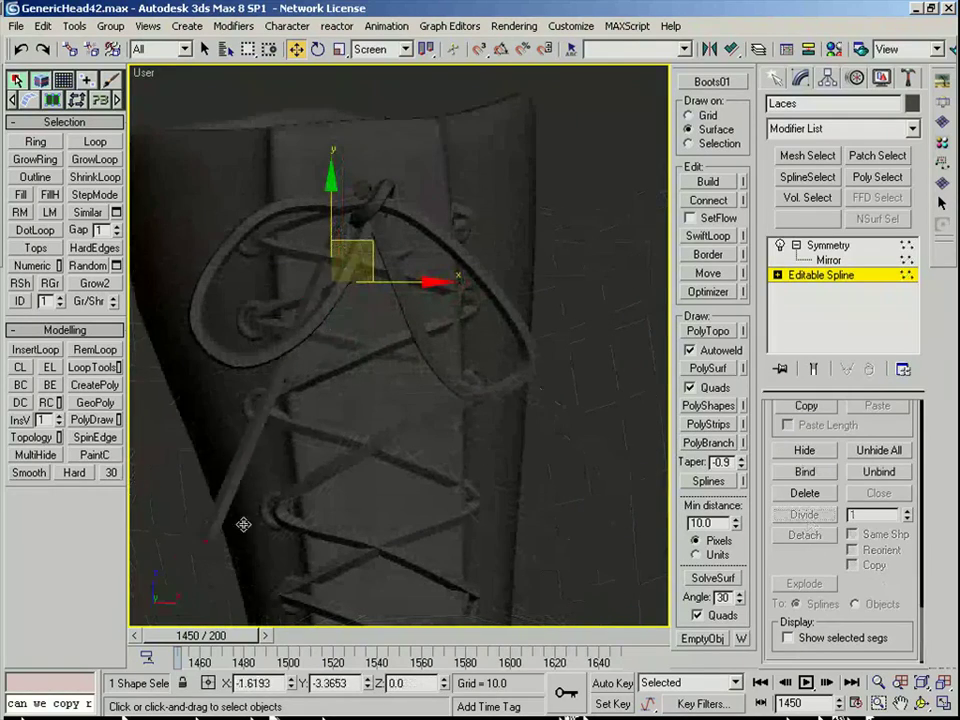
drag(244, 524, 215, 542)
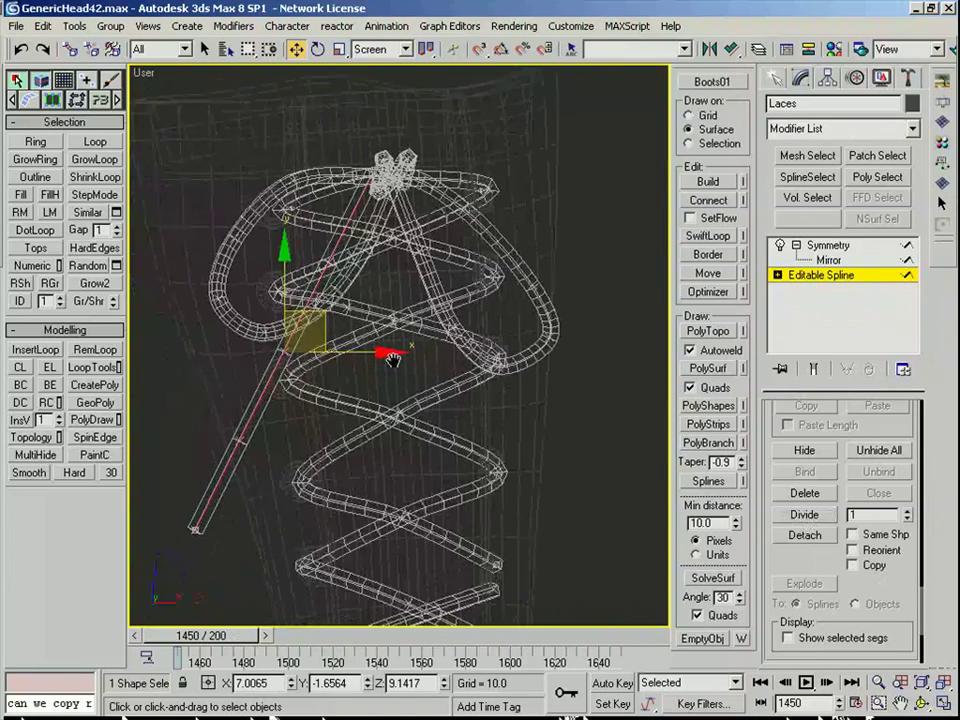
Step: Bend the loose lace tail by moving its middle vertex inward and its lower end closer to the boot
drag(177, 369, 265, 548)
click(292, 337)
key(F3)
drag(347, 329, 394, 335)
drag(204, 518, 249, 536)
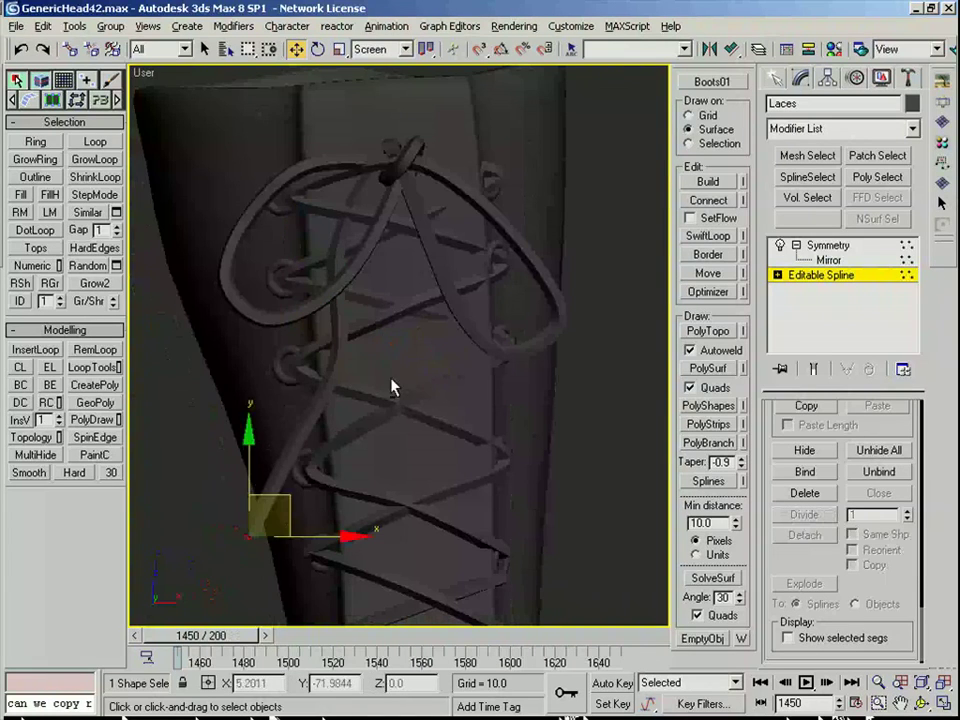
Step: Adjust the lace tail's vertices from the side so it drapes along the front of the boot
alt+middle_drag(335, 440, 560, 400)
drag(321, 385, 266, 414)
key(F3)
click(270, 329)
drag(292, 320, 266, 319)
key(F3)
alt+middle_drag(396, 345, 236, 343)
scroll(236, 343, down, 4)
scroll(290, 400, up, 3)
middle_drag(298, 400, 259, 475)
key(2)
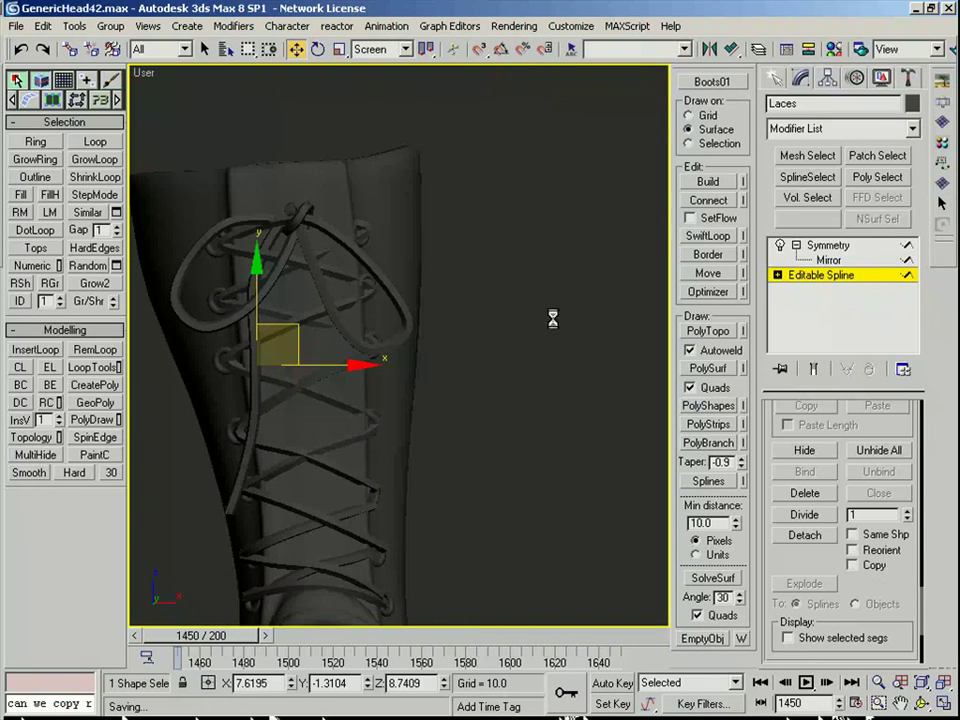
Step: Duplicate the loose lace tail's spline and place the copy beside the original on the boot's front
key(F3)
key(3)
middle_drag(332, 392, 402, 332)
click(326, 332)
middle_drag(328, 330, 307, 334)
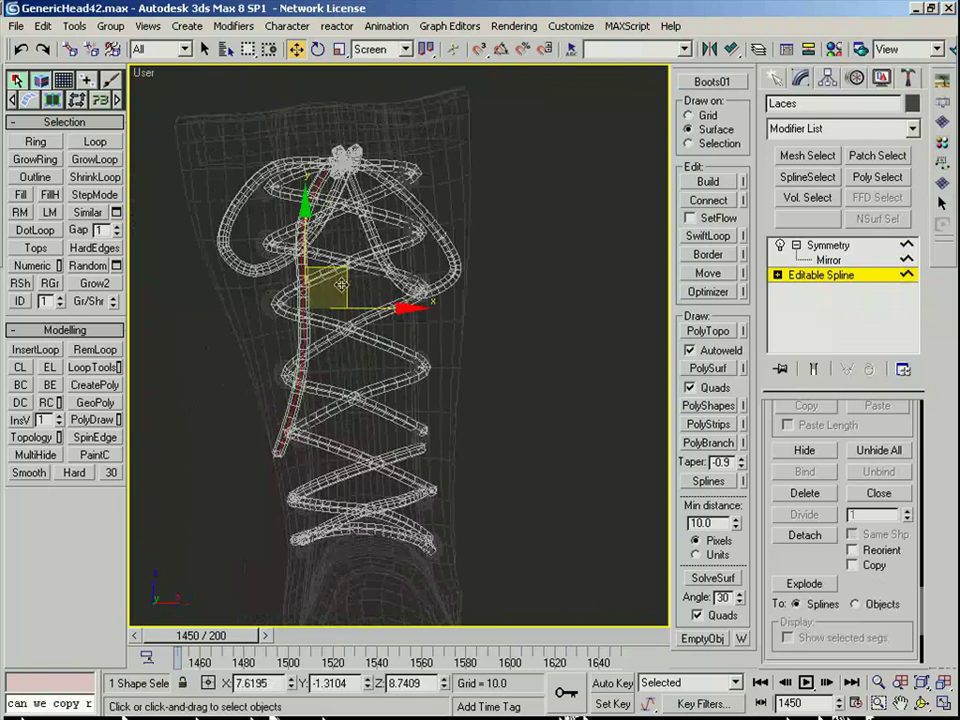
shift+drag(339, 285, 392, 286)
Step: Rotate the copied lace tail slightly and shift it farther from the original tail
key(e)
drag(721, 293, 724, 293)
key(w)
drag(393, 292, 406, 290)
key(F3)
mouse_move(461, 277)
alt+middle_down()
mouse_move(389, 269)
mouse_move(429, 223)
mouse_move(403, 306)
mouse_move(341, 291)
alt+middle_up()
Step: Move the copied lace tail's upper end vertex back to the knot so the tail hangs from the bow
key(1)
scroll(343, 285, up, 3)
middle_drag(345, 170, 348, 212)
click(317, 202)
key(F3)
mouse_move(358, 287)
mouse_down()
mouse_move(332, 297)
mouse_move(315, 283)
mouse_up()
Step: Select the three lower vertices of the copied lace tail
key(F3)
middle_drag(315, 283, 325, 124)
alt+middle_drag(325, 124, 349, 289)
key(F3)
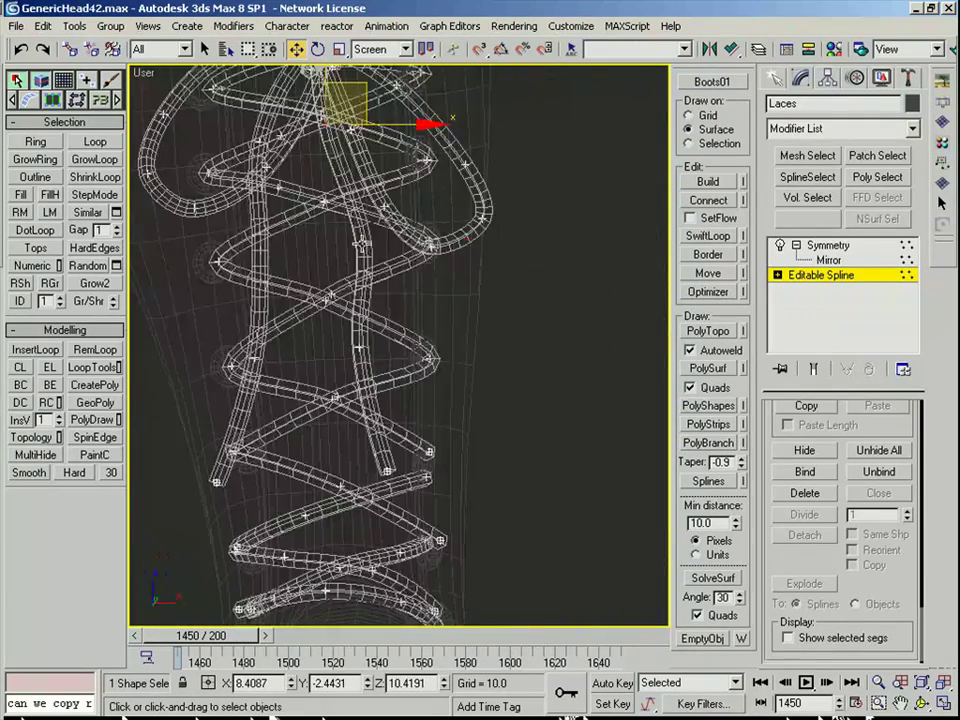
click(360, 343)
alt+middle_drag(400, 370, 428, 375)
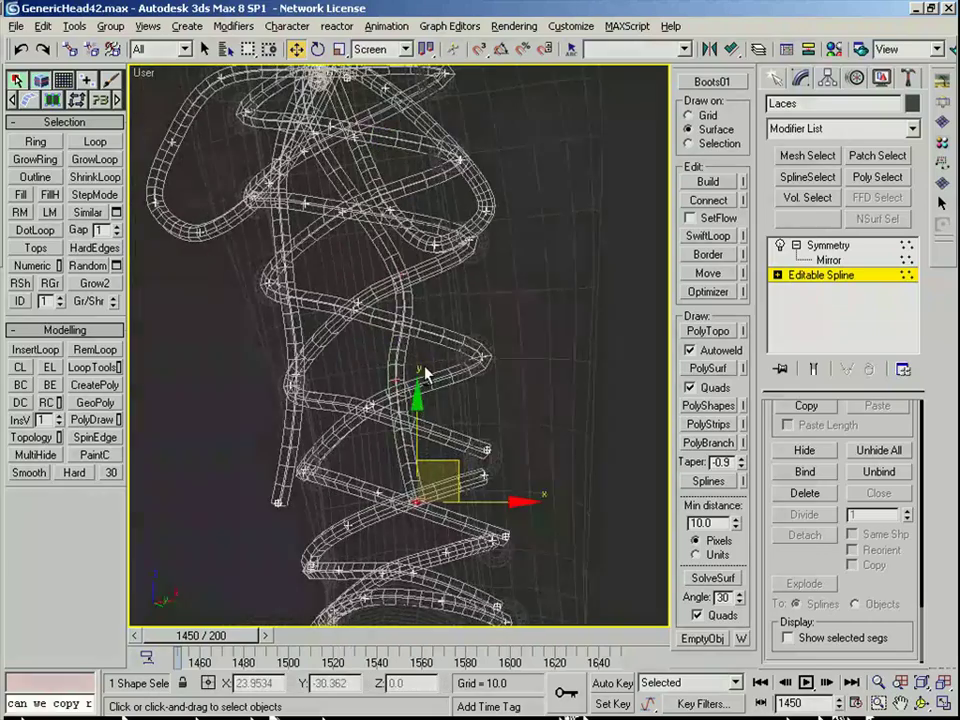